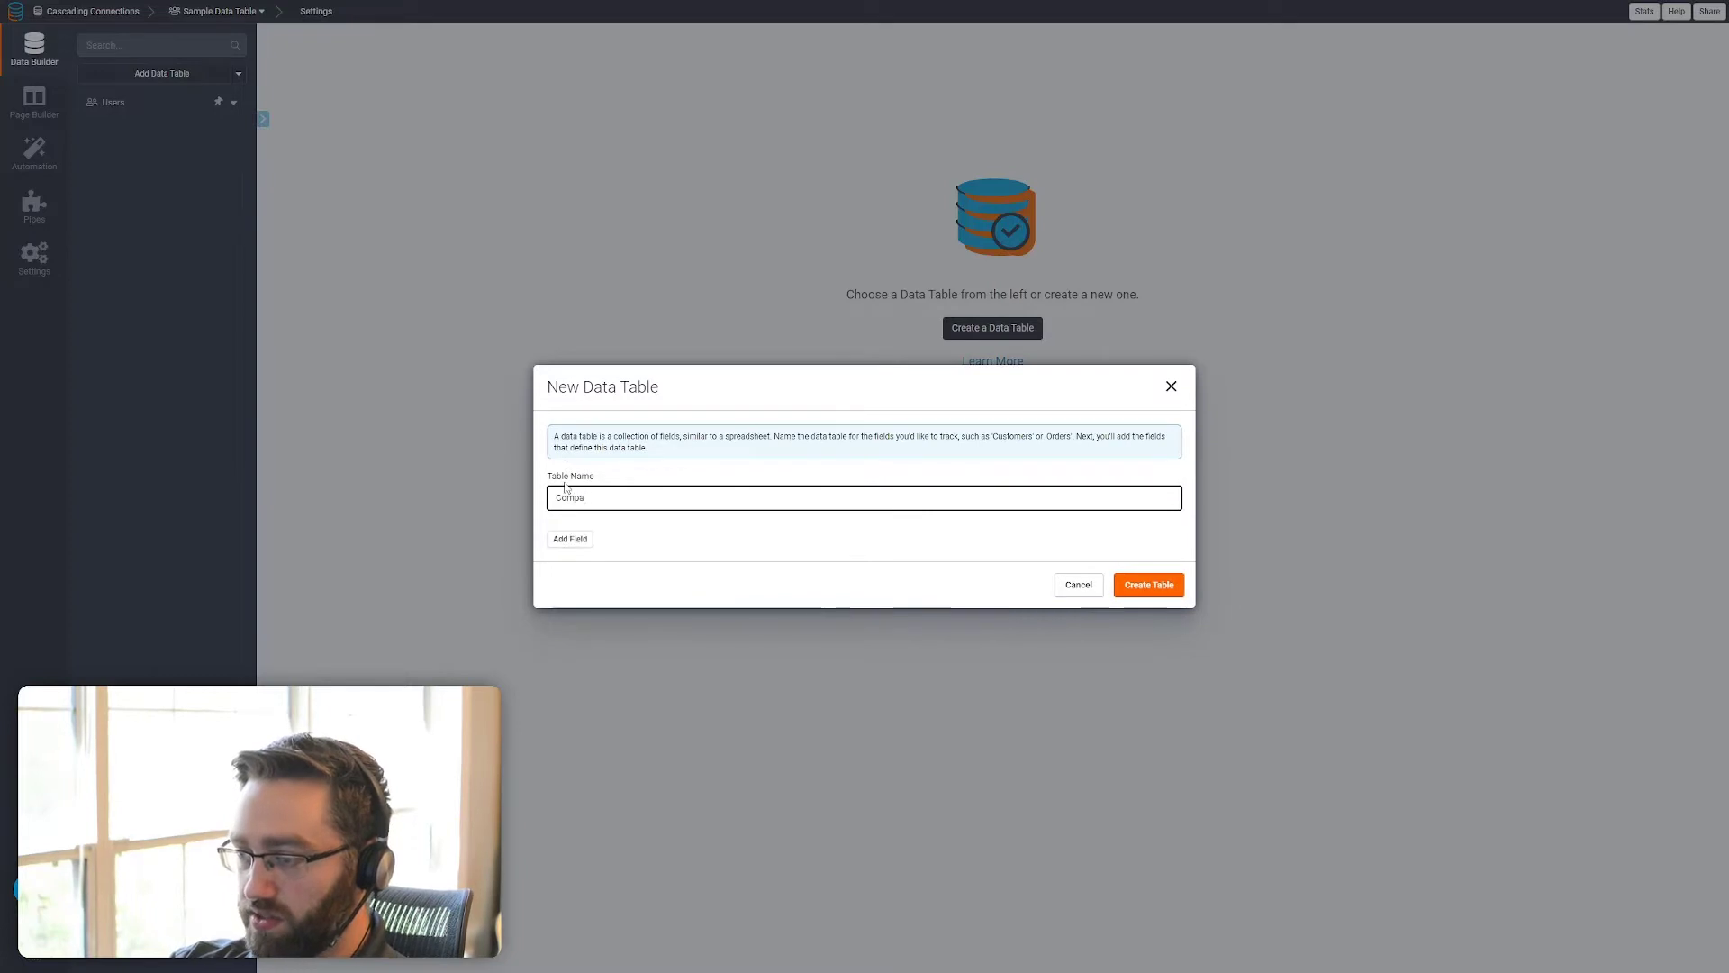
Create the Companies data table and a second data table named Projects
{"action": "left_click", "coordinate": [1149, 586]}
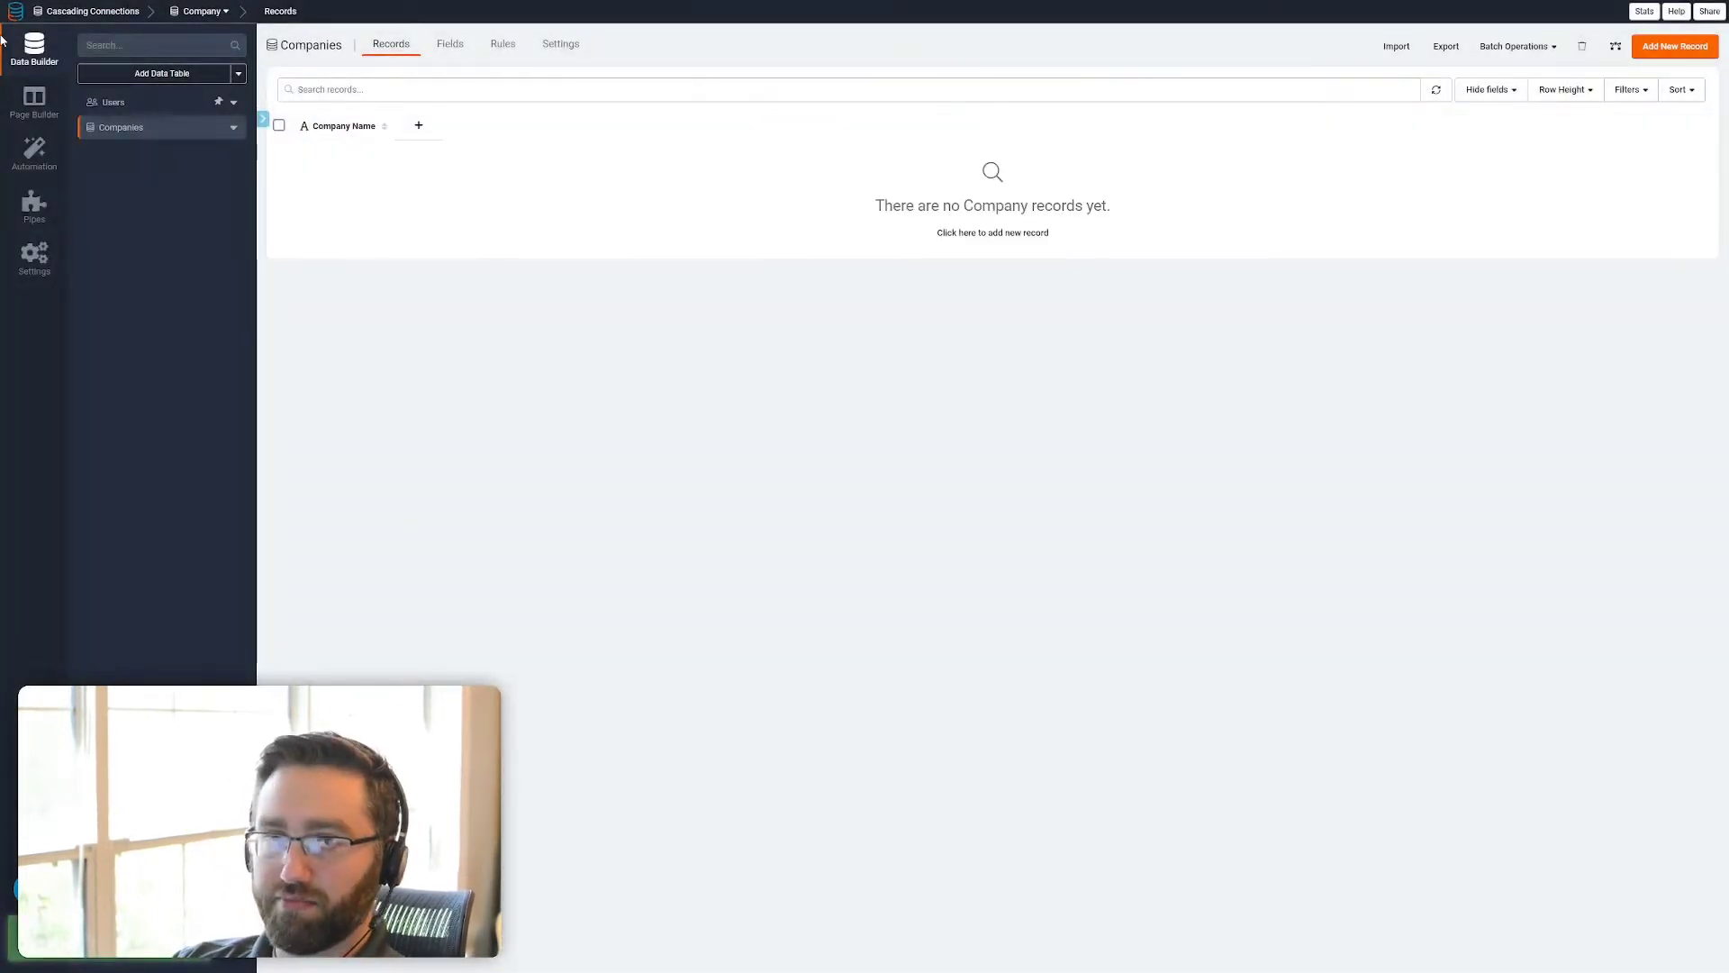
{"action": "left_click", "coordinate": [158, 79]}
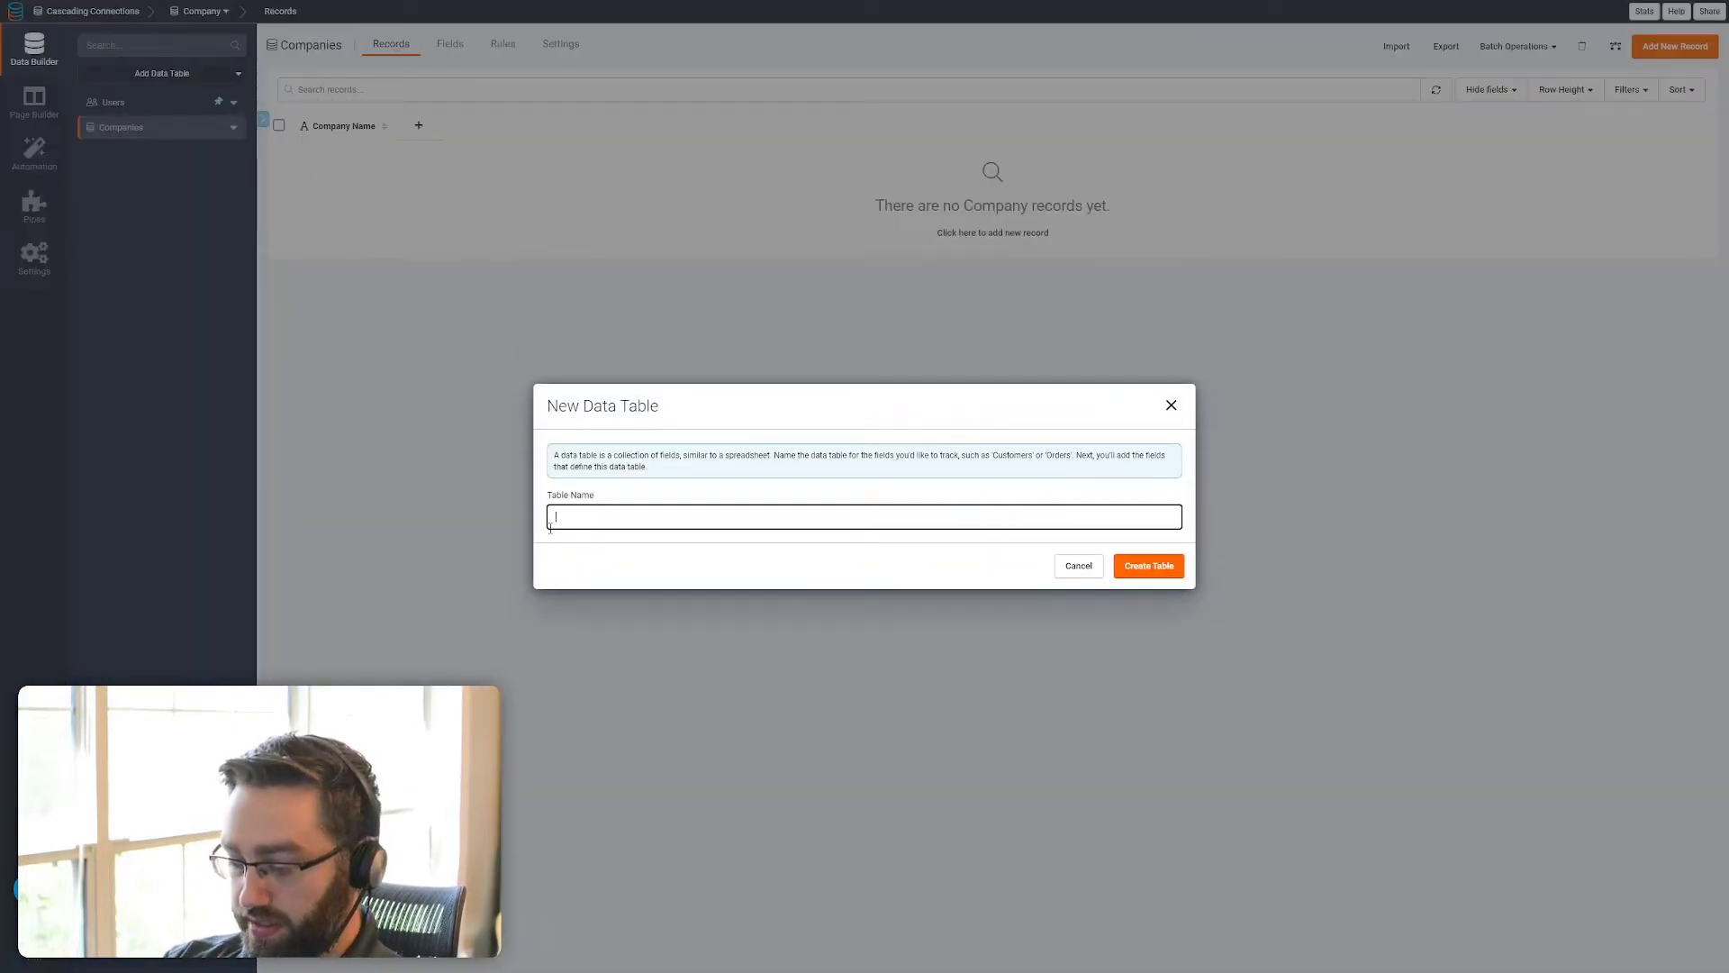
{"action": "type", "text": "Pro"}
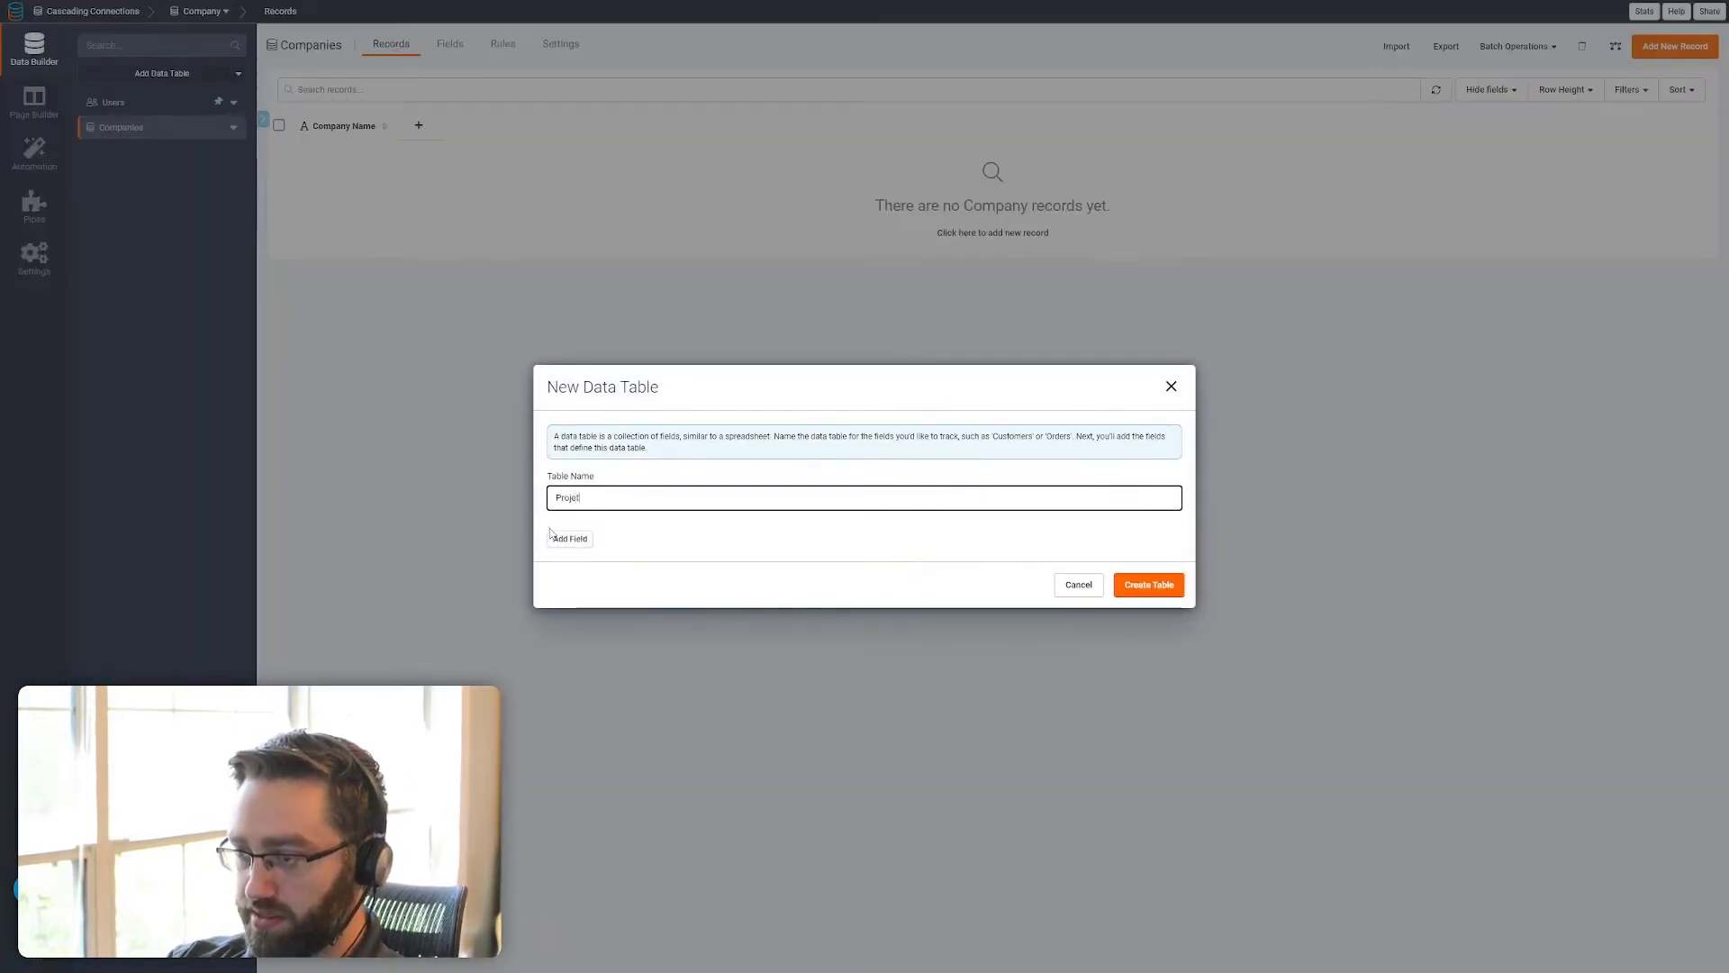
{"action": "type", "text": "jects"}
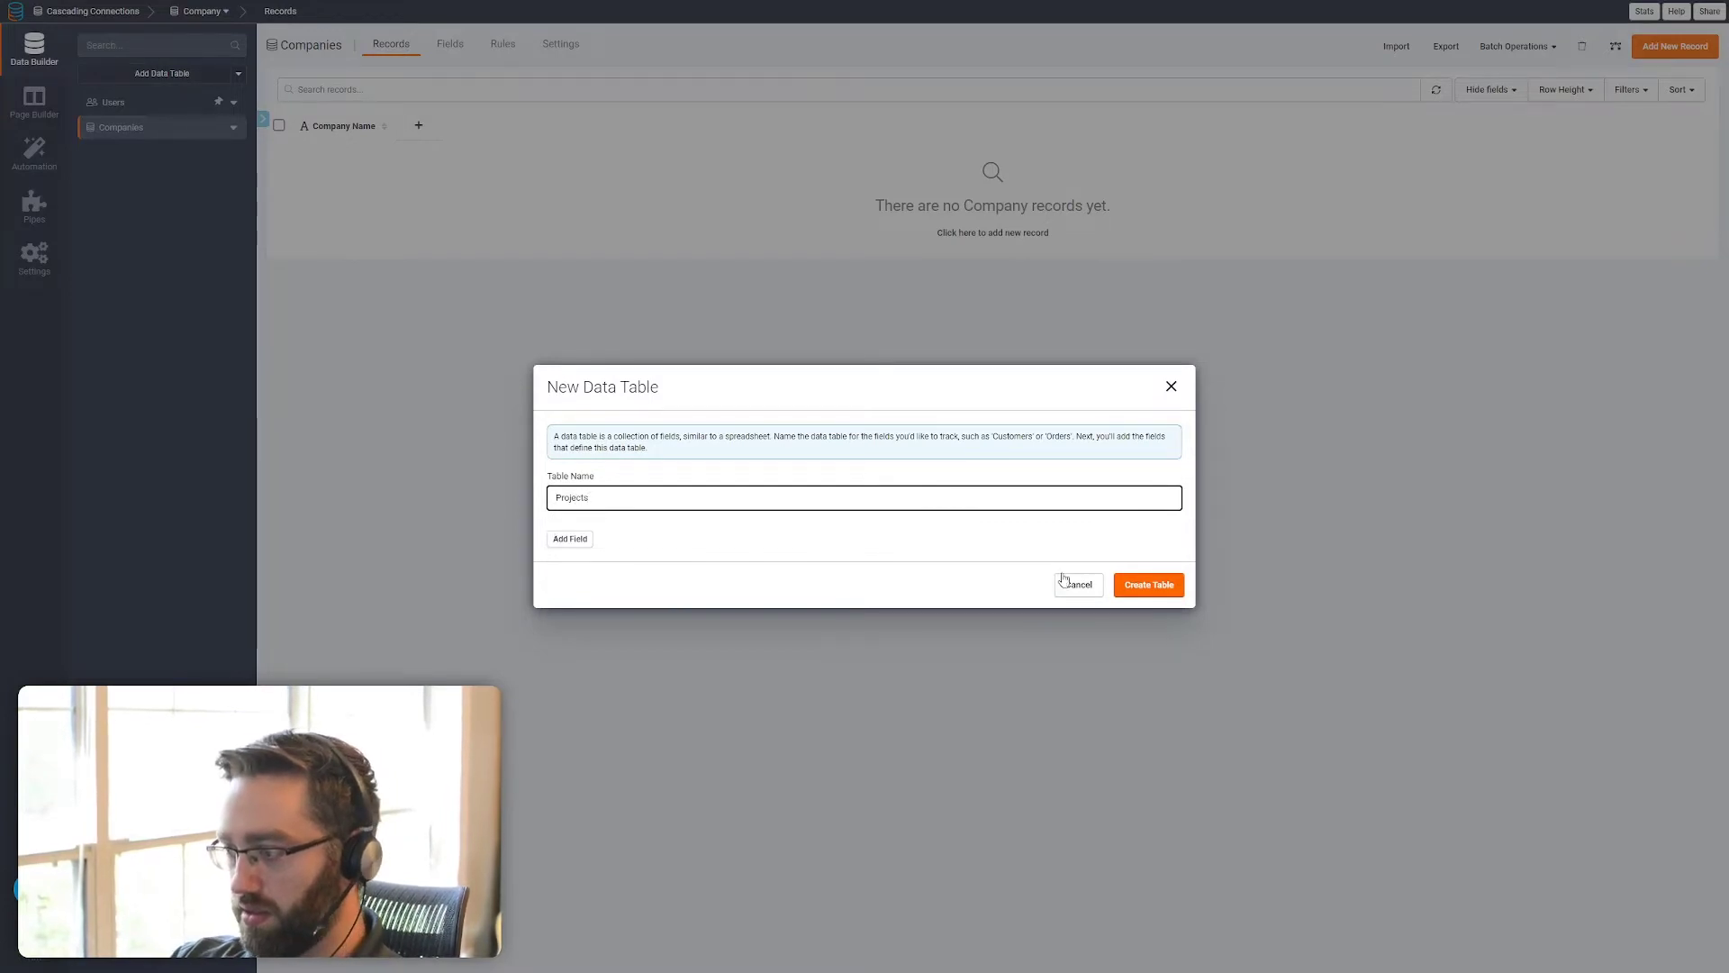
{"action": "left_click", "coordinate": [1149, 585]}
Create a new data table named Deliverables
{"action": "left_click", "coordinate": [163, 74]}
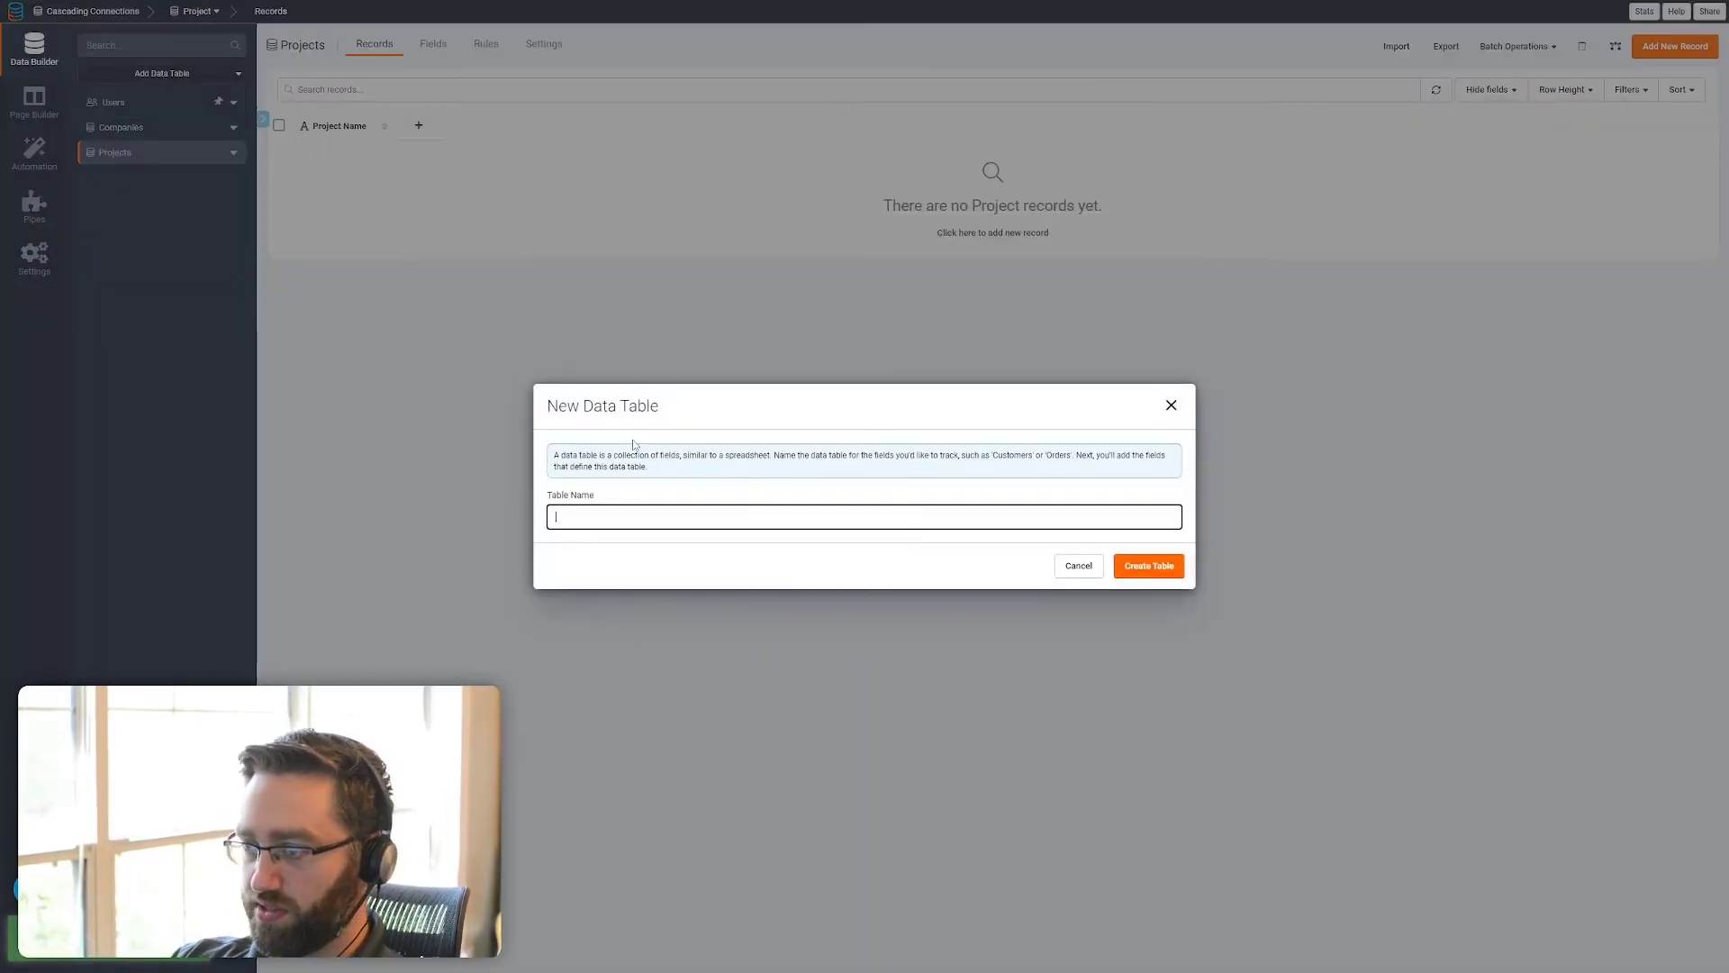
{"action": "type", "text": "Deliverables"}
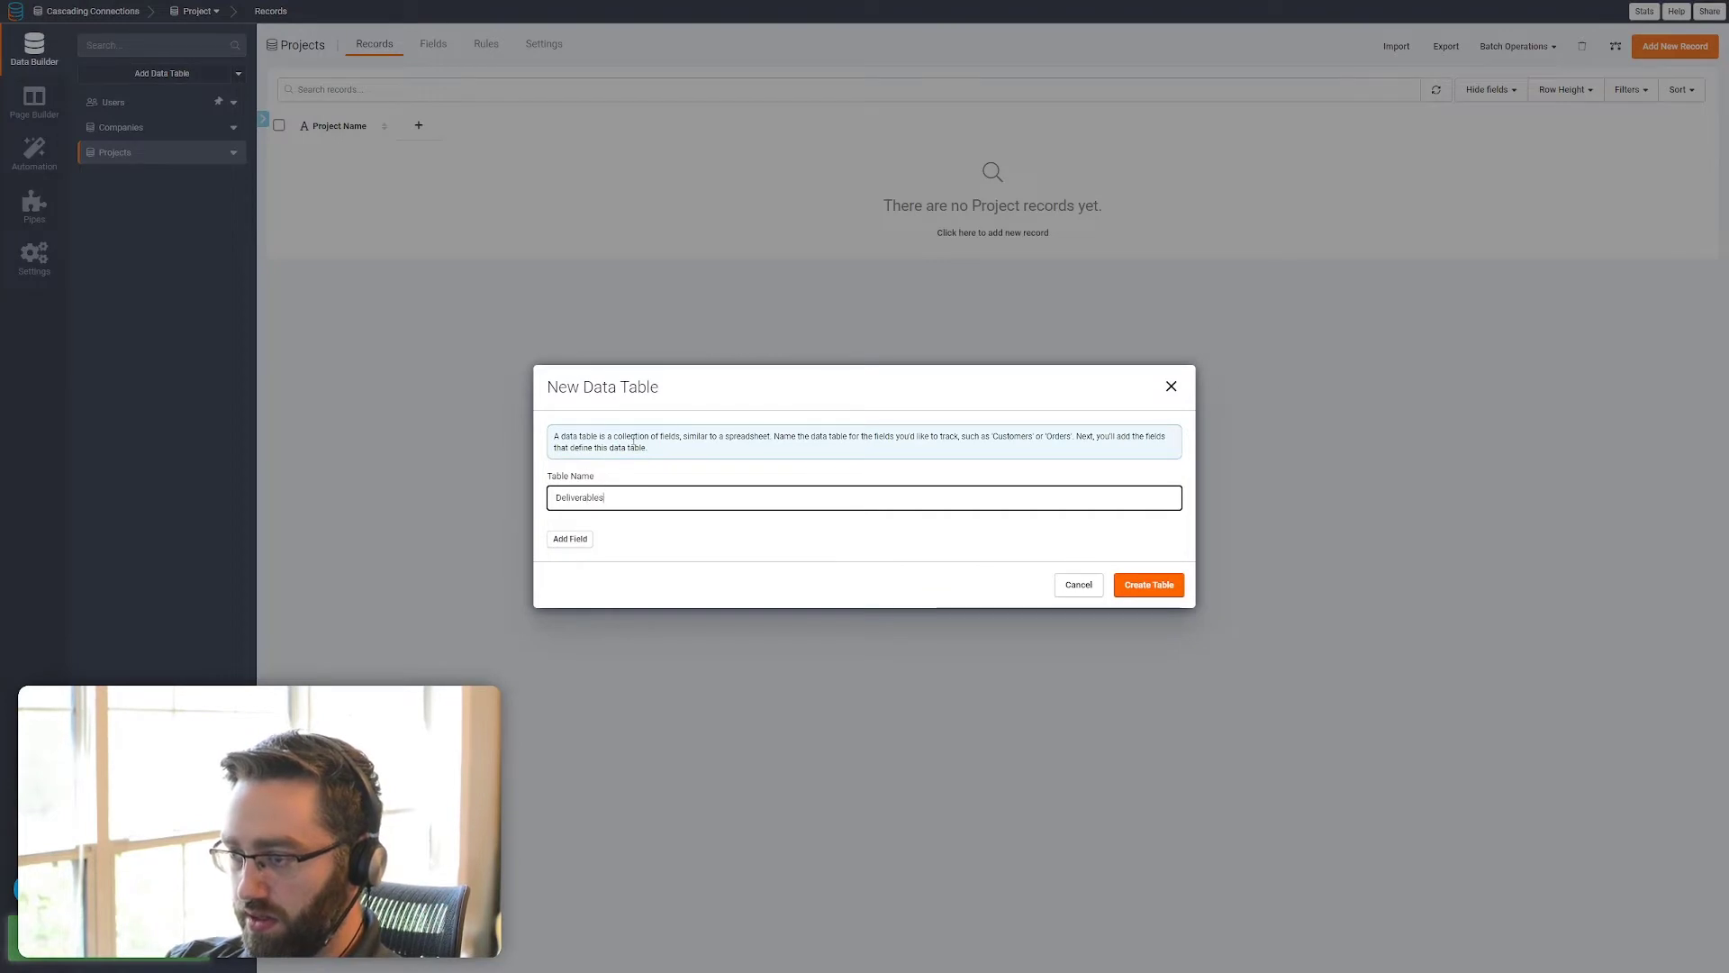
{"action": "key", "text": "Return"}
Create two more data tables named Tasks and Time Tracking
{"action": "left_click", "coordinate": [177, 74]}
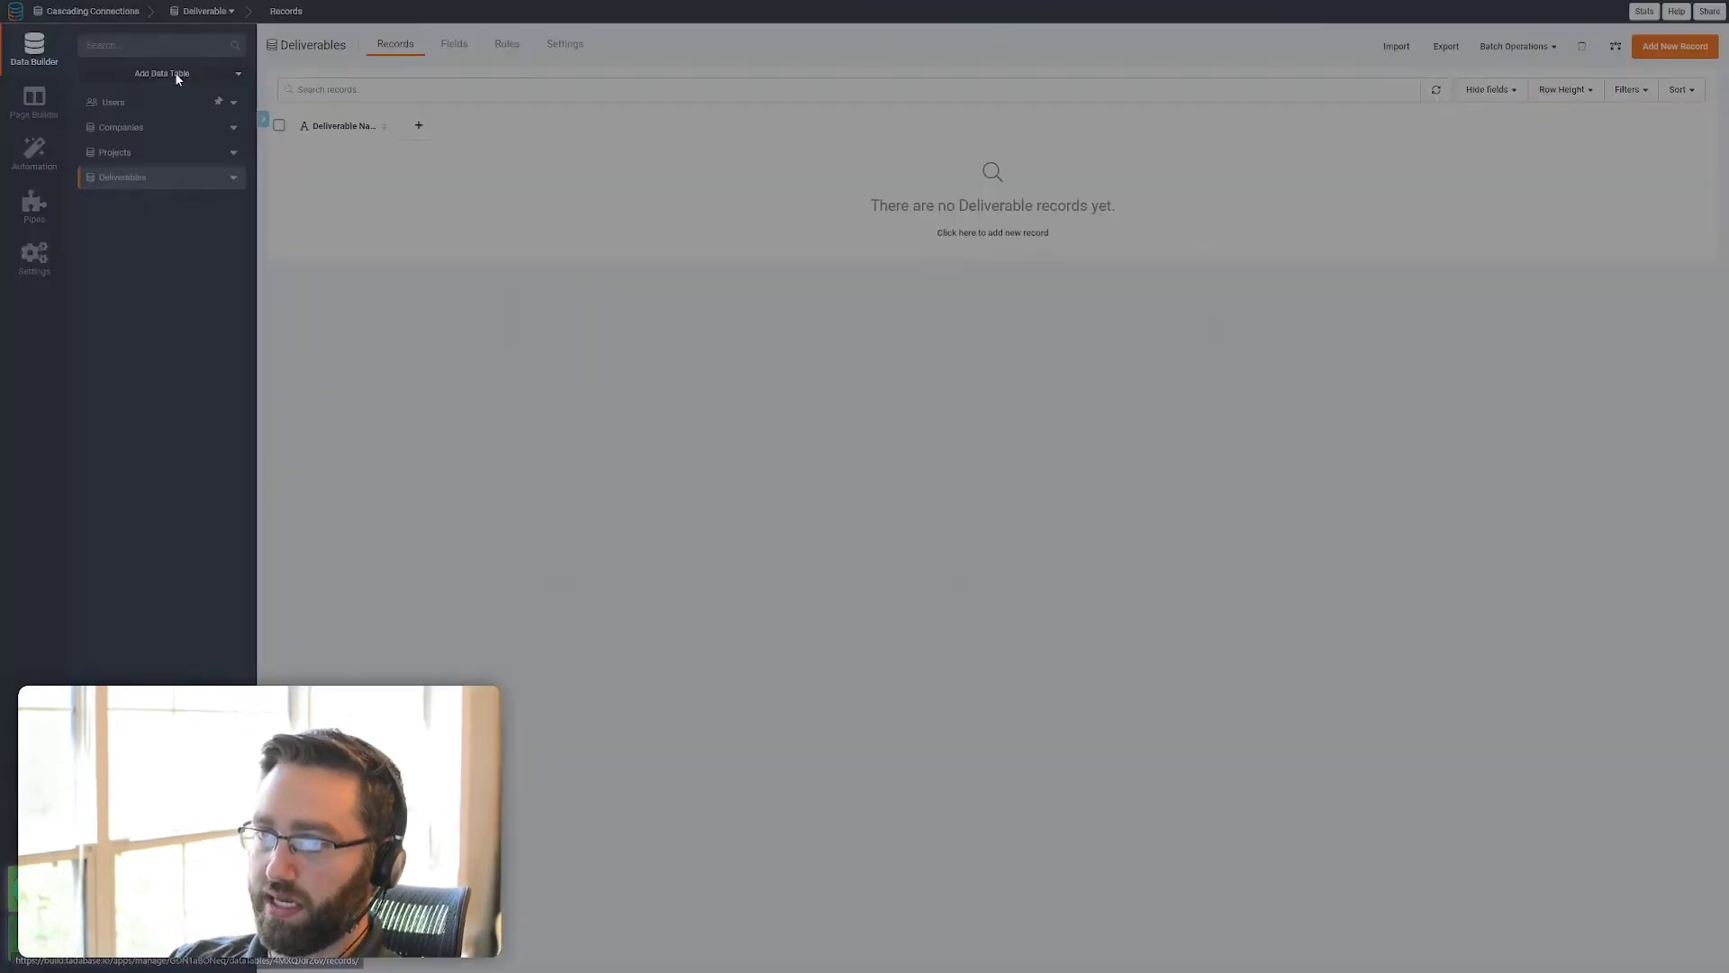
{"action": "type", "text": "Tasks"}
{"action": "key", "text": "Return"}
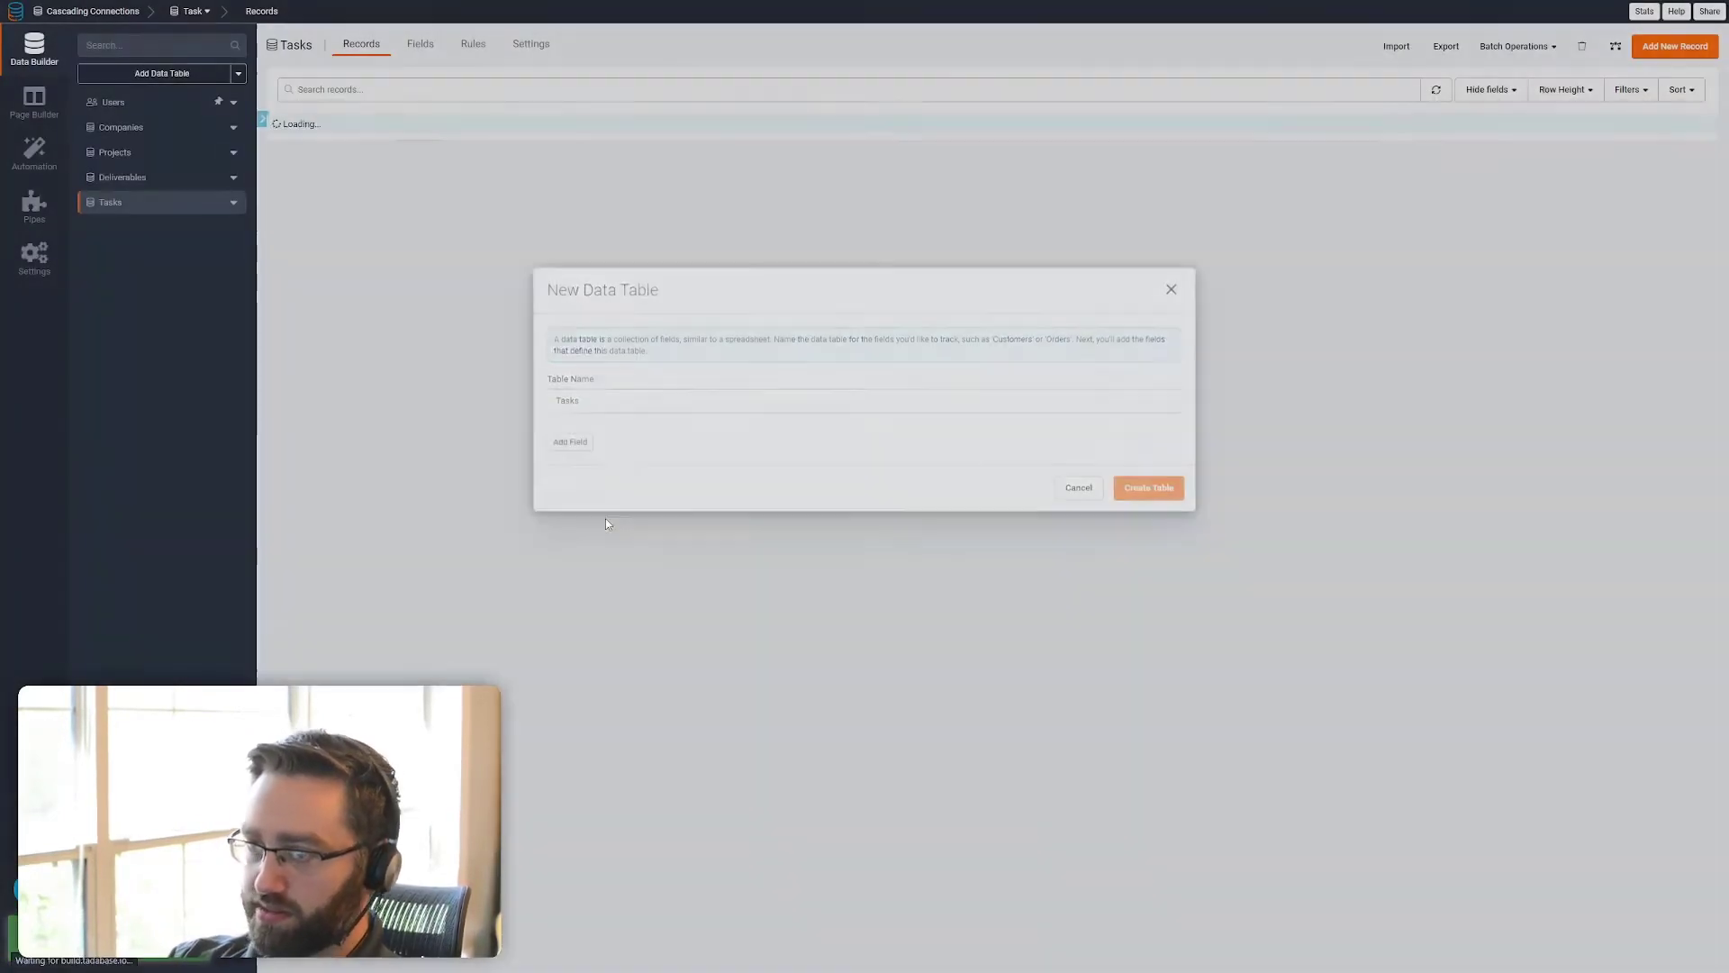
{"action": "left_click", "coordinate": [153, 74]}
{"action": "type", "text": "Time Tracking"}
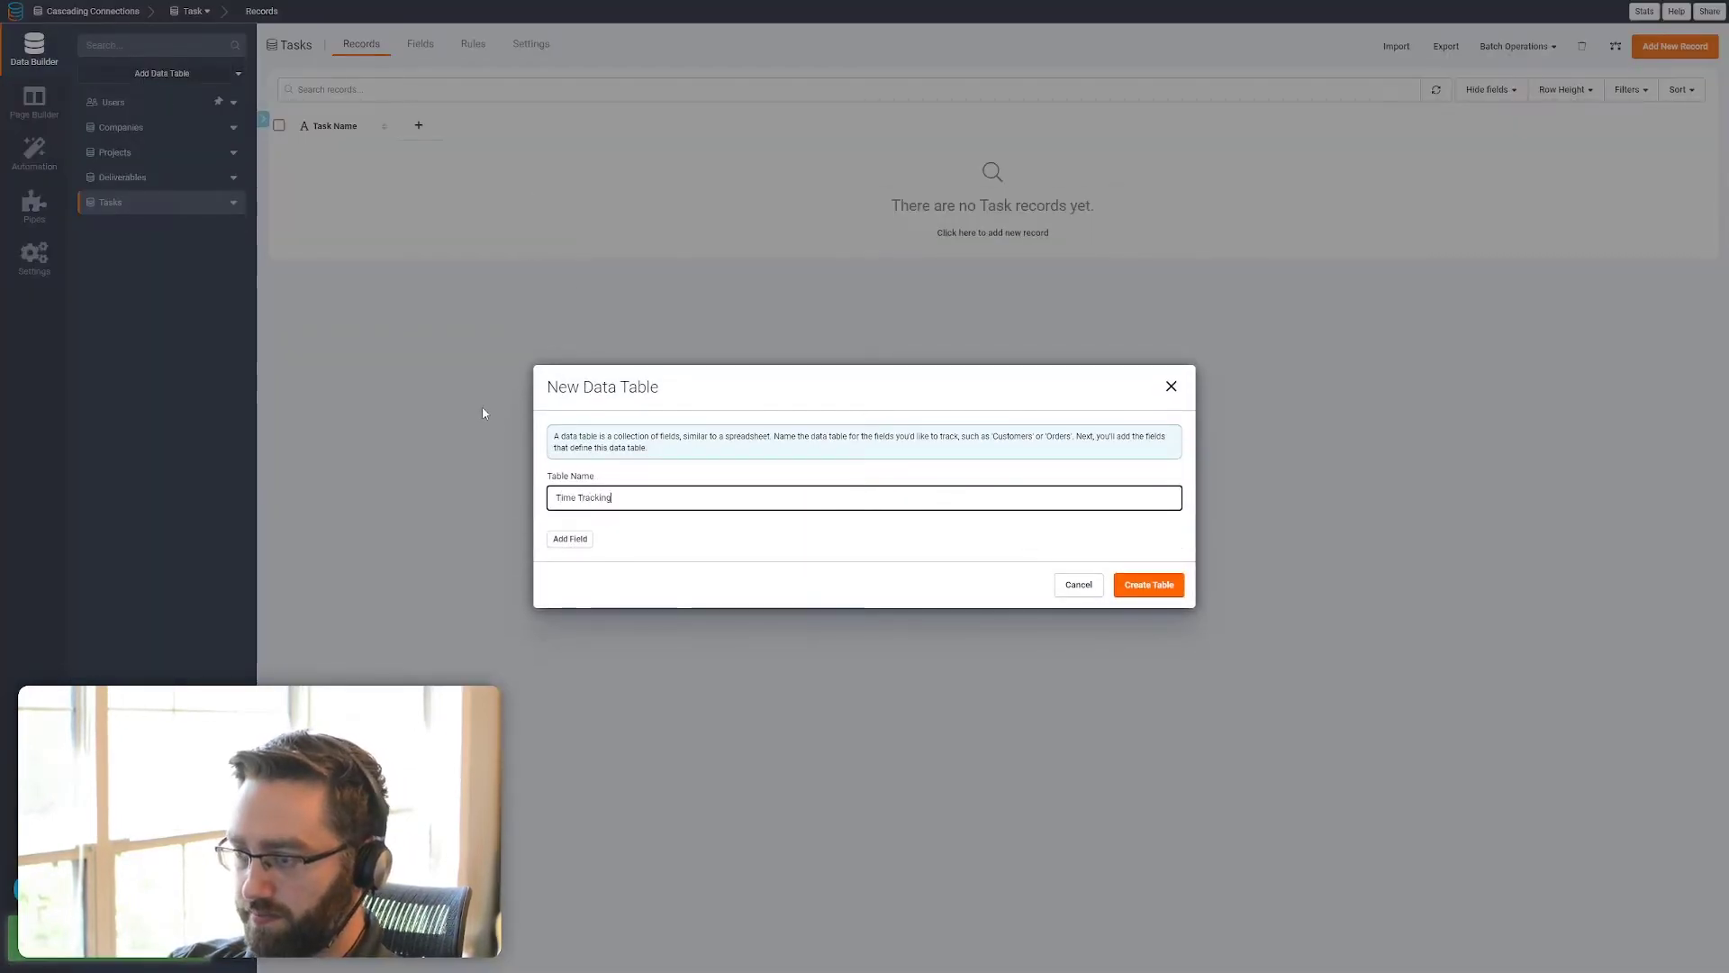
{"action": "key", "text": "Return"}
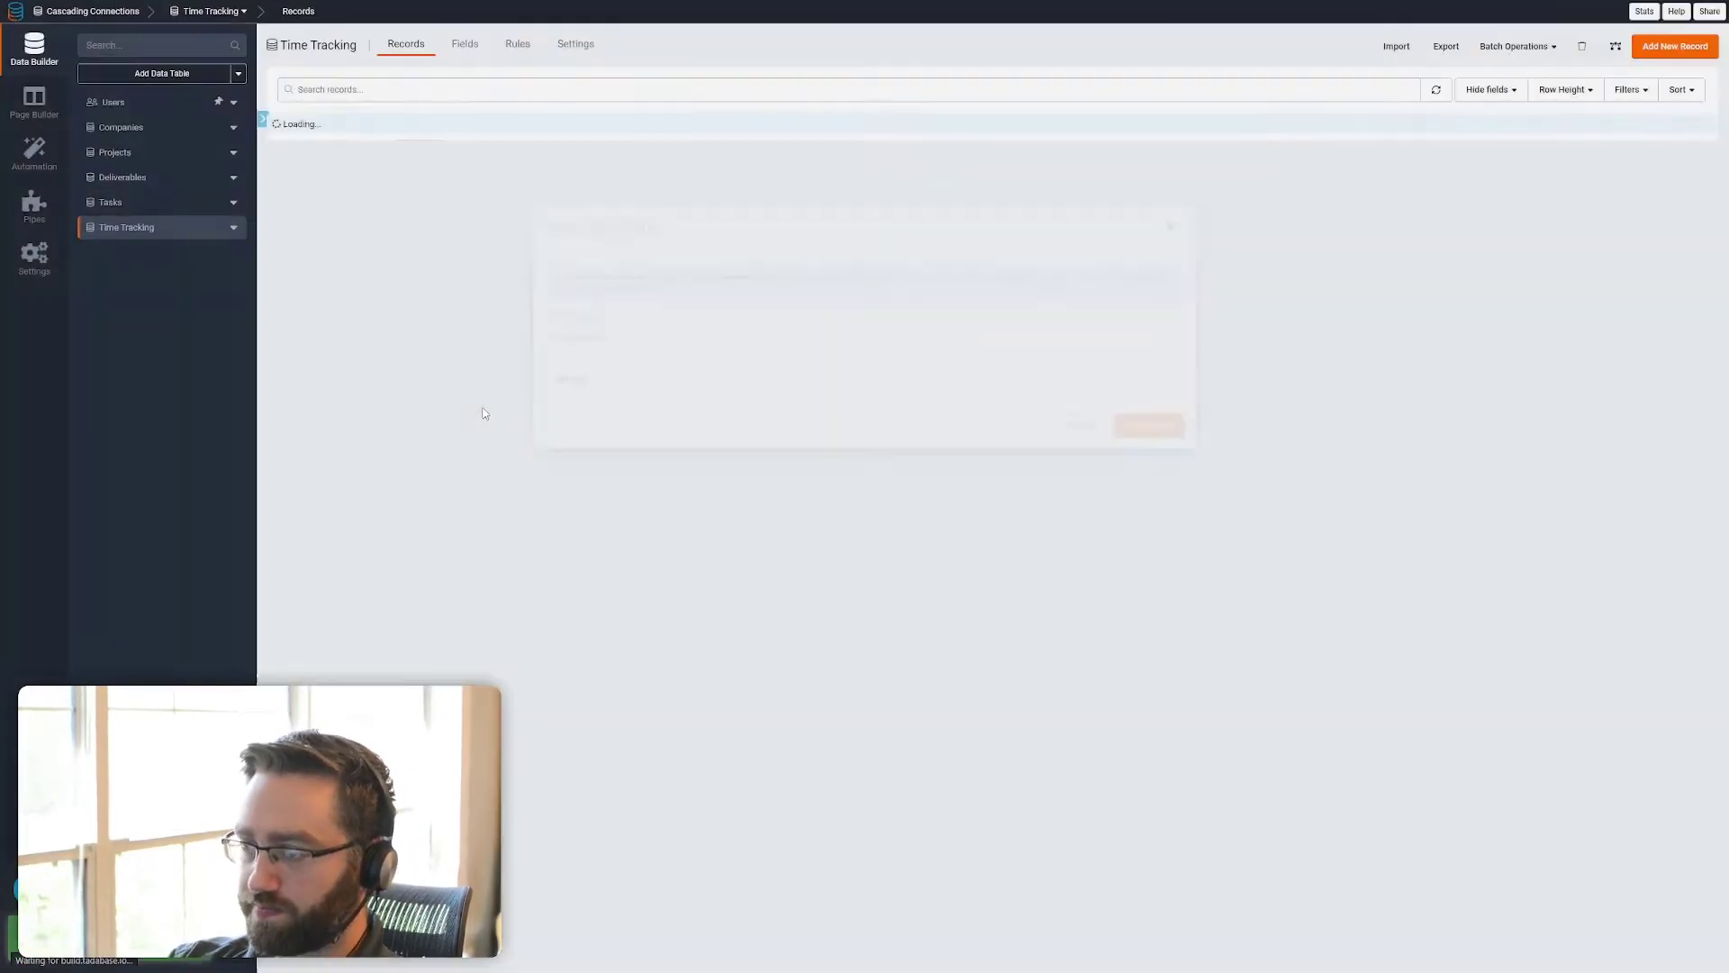
Widen the Company Name column in the records of the Companies table
{"action": "left_click", "coordinate": [135, 129]}
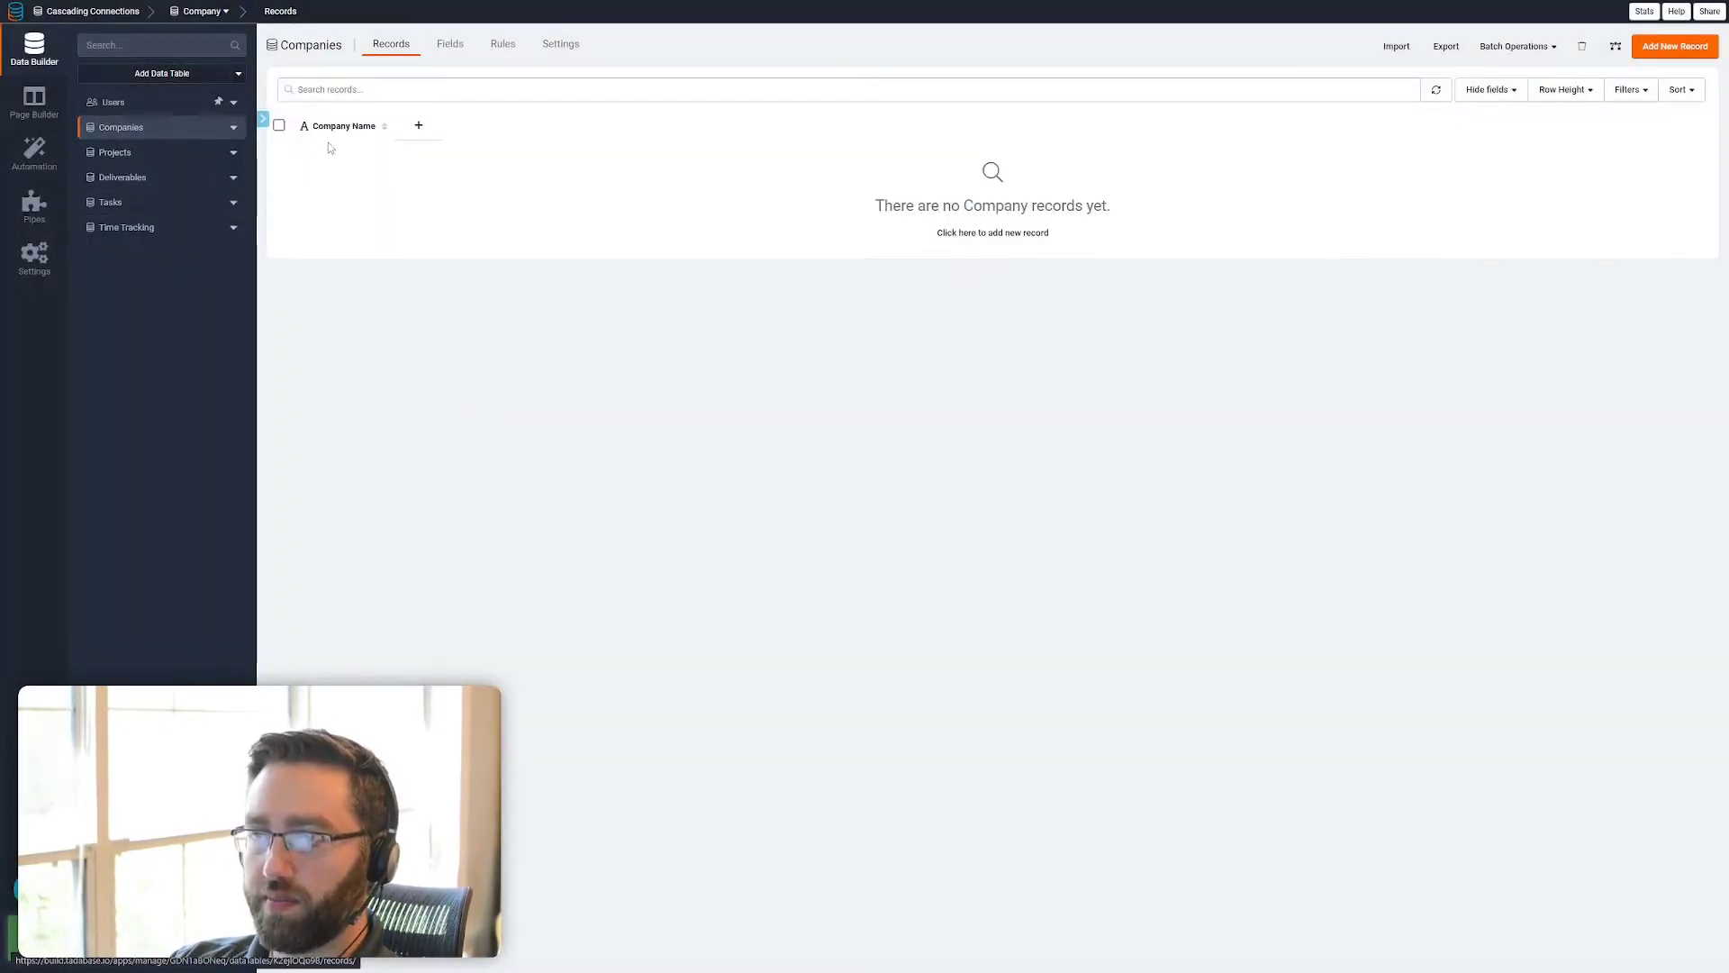
{"action": "left_click_drag", "start_coordinate": [393, 127], "coordinate": [441, 128]}
Add a connection field named Company to the Projects table, linking one Project to one Company
{"action": "left_click", "coordinate": [181, 160]}
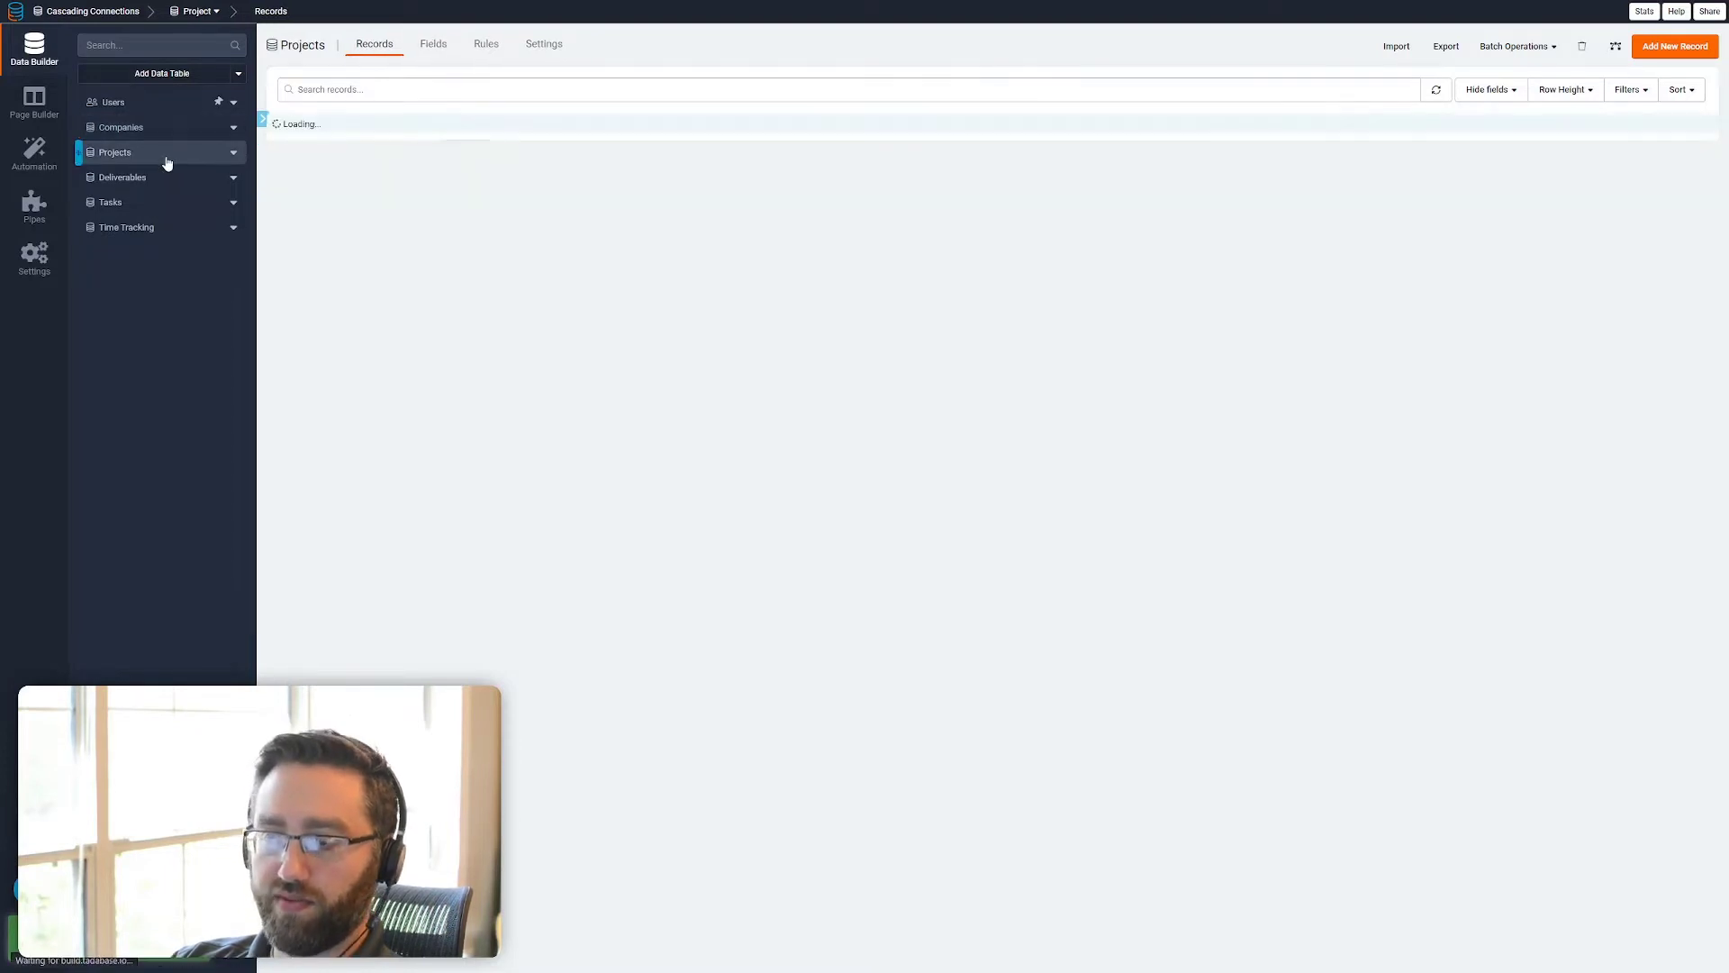
{"action": "left_click", "coordinate": [432, 51]}
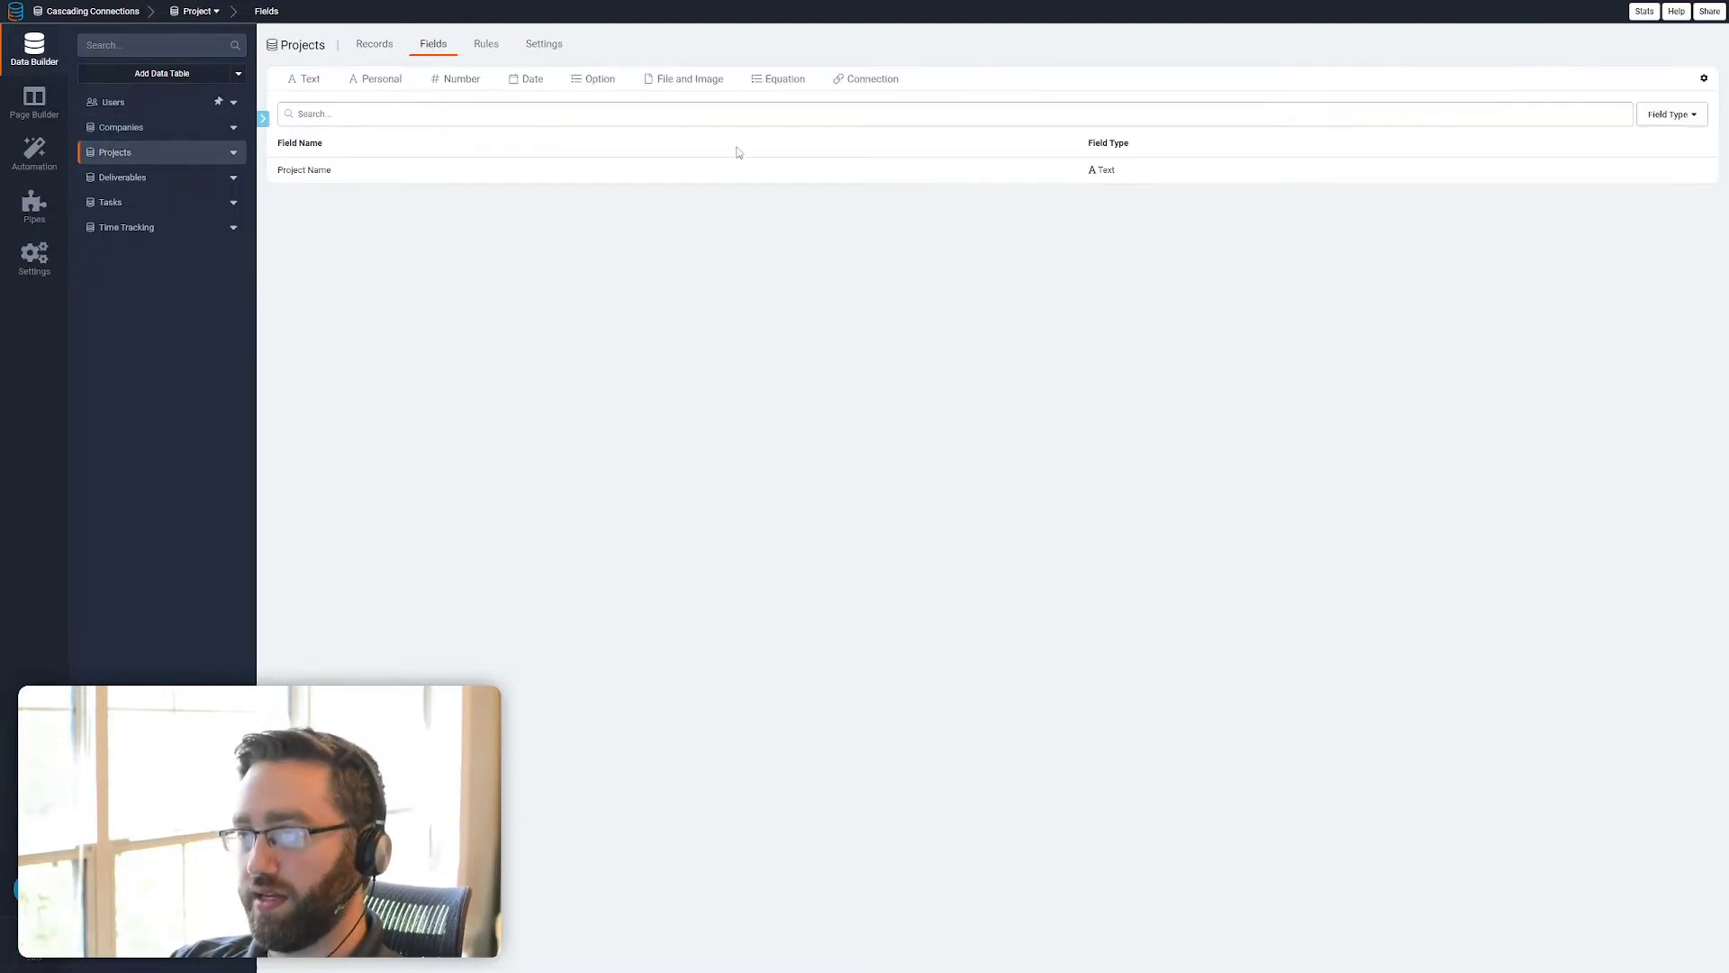
{"action": "left_click", "coordinate": [855, 83]}
{"action": "left_click", "coordinate": [777, 102]}
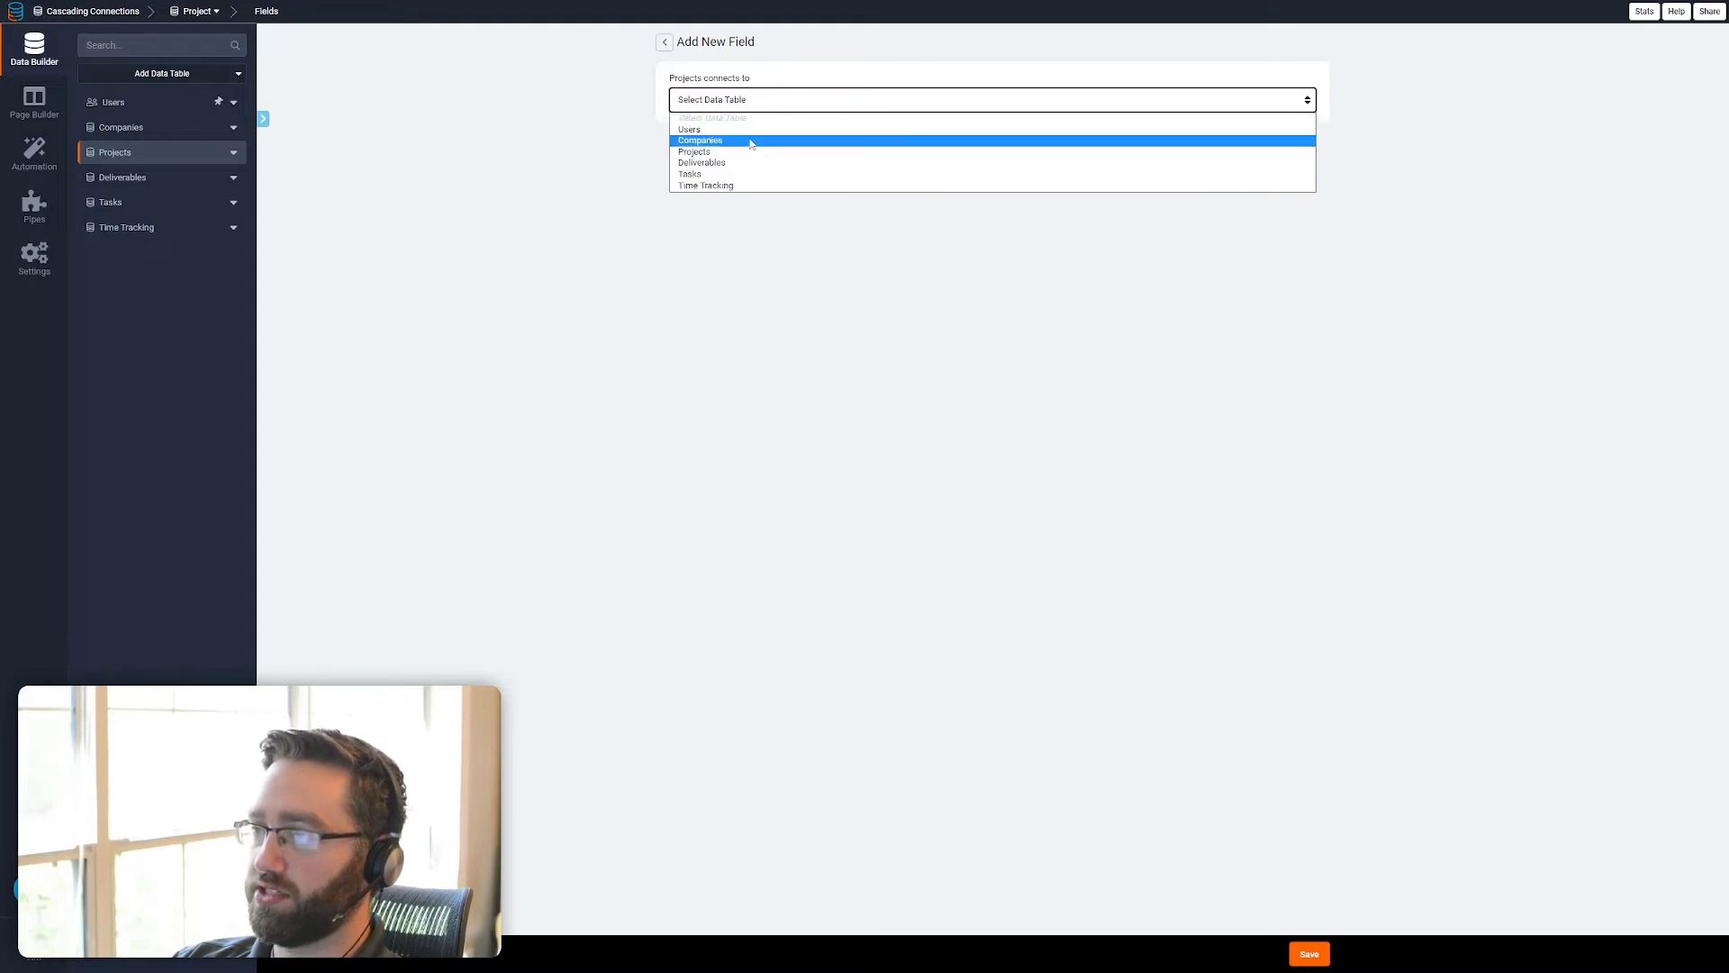
{"action": "left_click", "coordinate": [735, 141]}
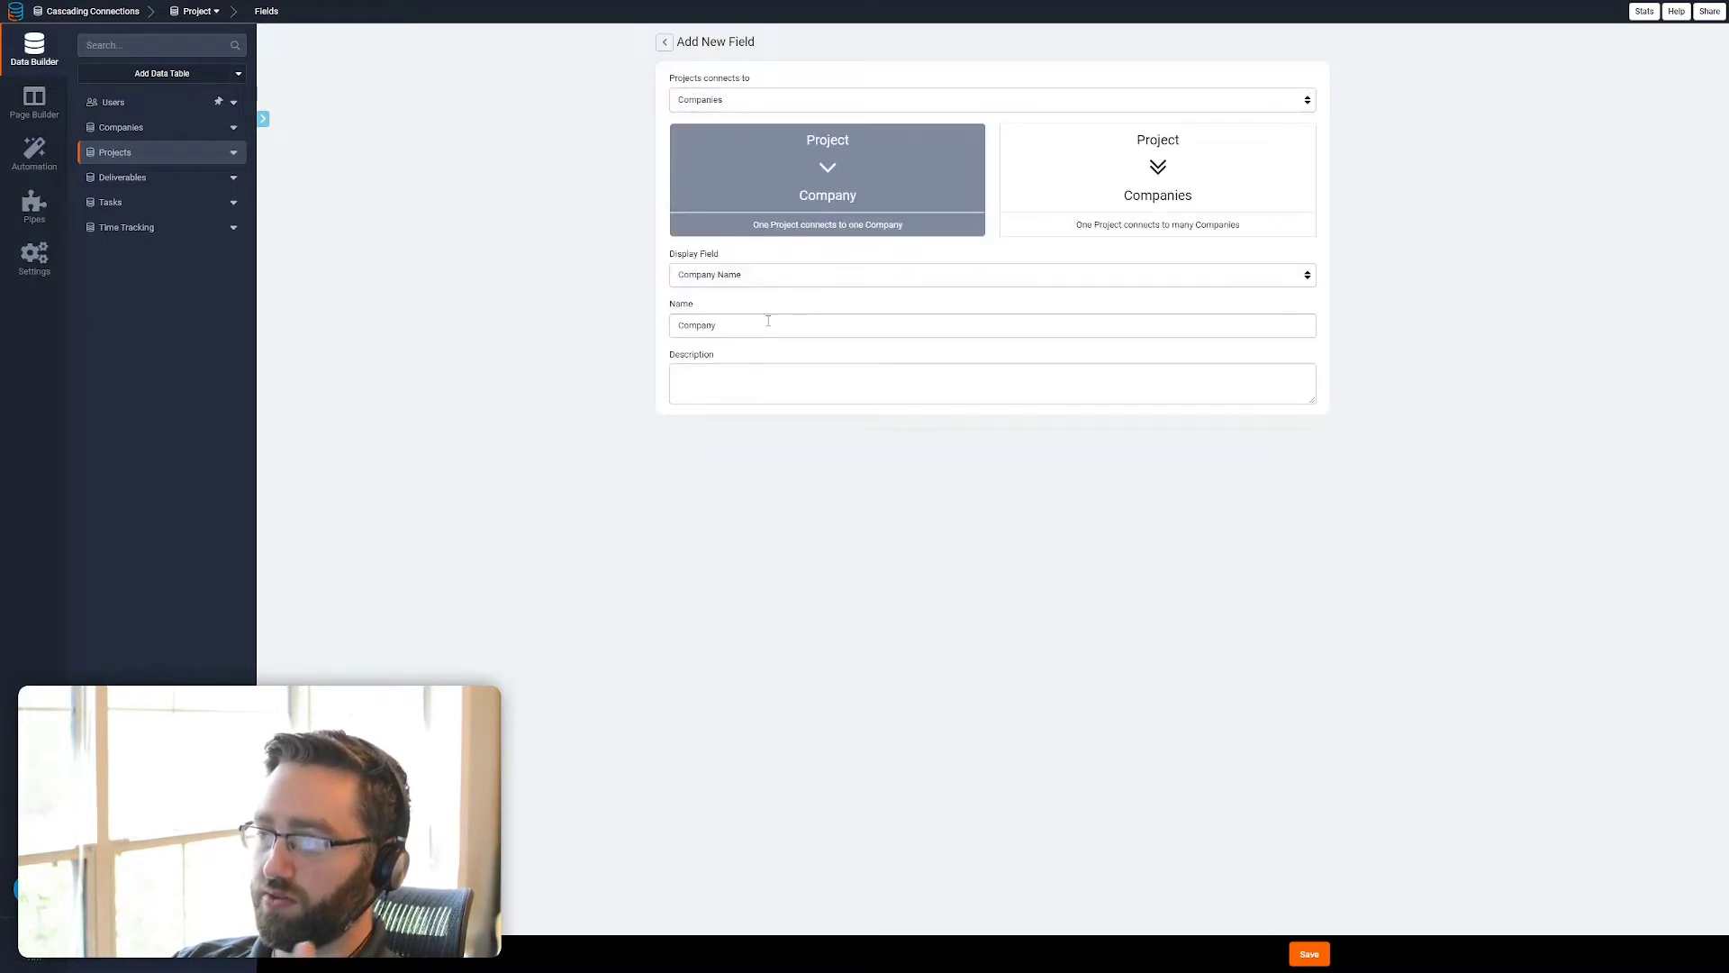
{"action": "left_click", "coordinate": [1297, 957]}
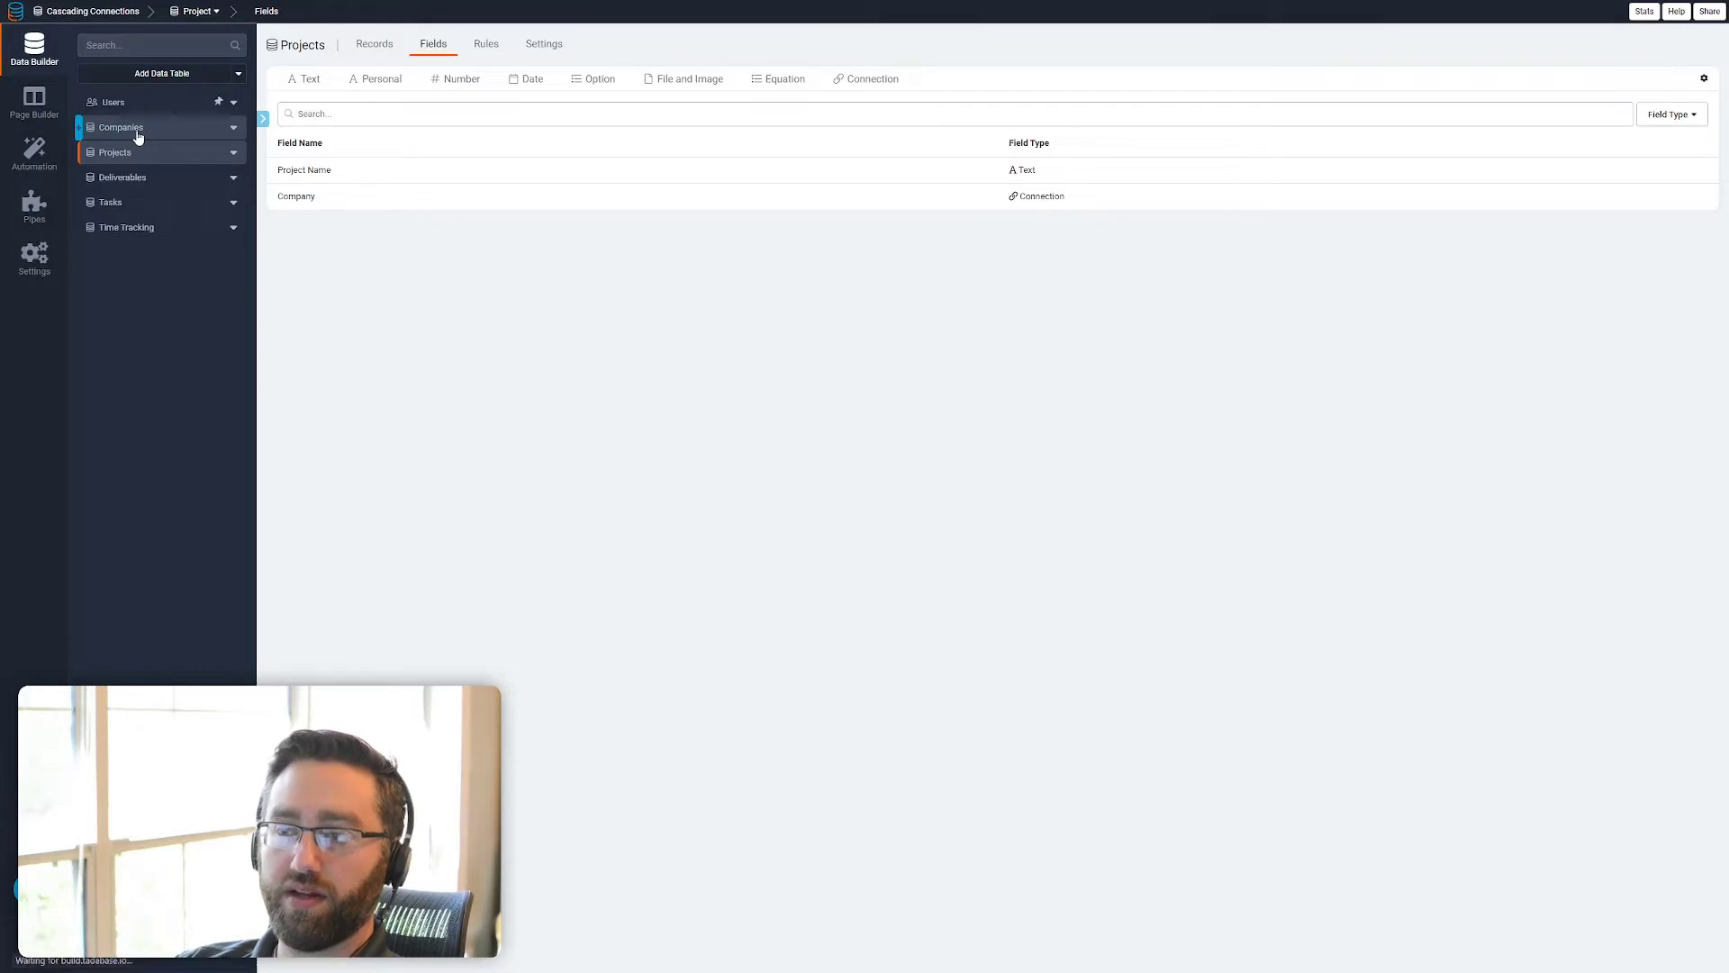
Add a connection field named Project to the Deliverables table, linking one Deliverable to one Project
{"action": "left_click", "coordinate": [137, 134]}
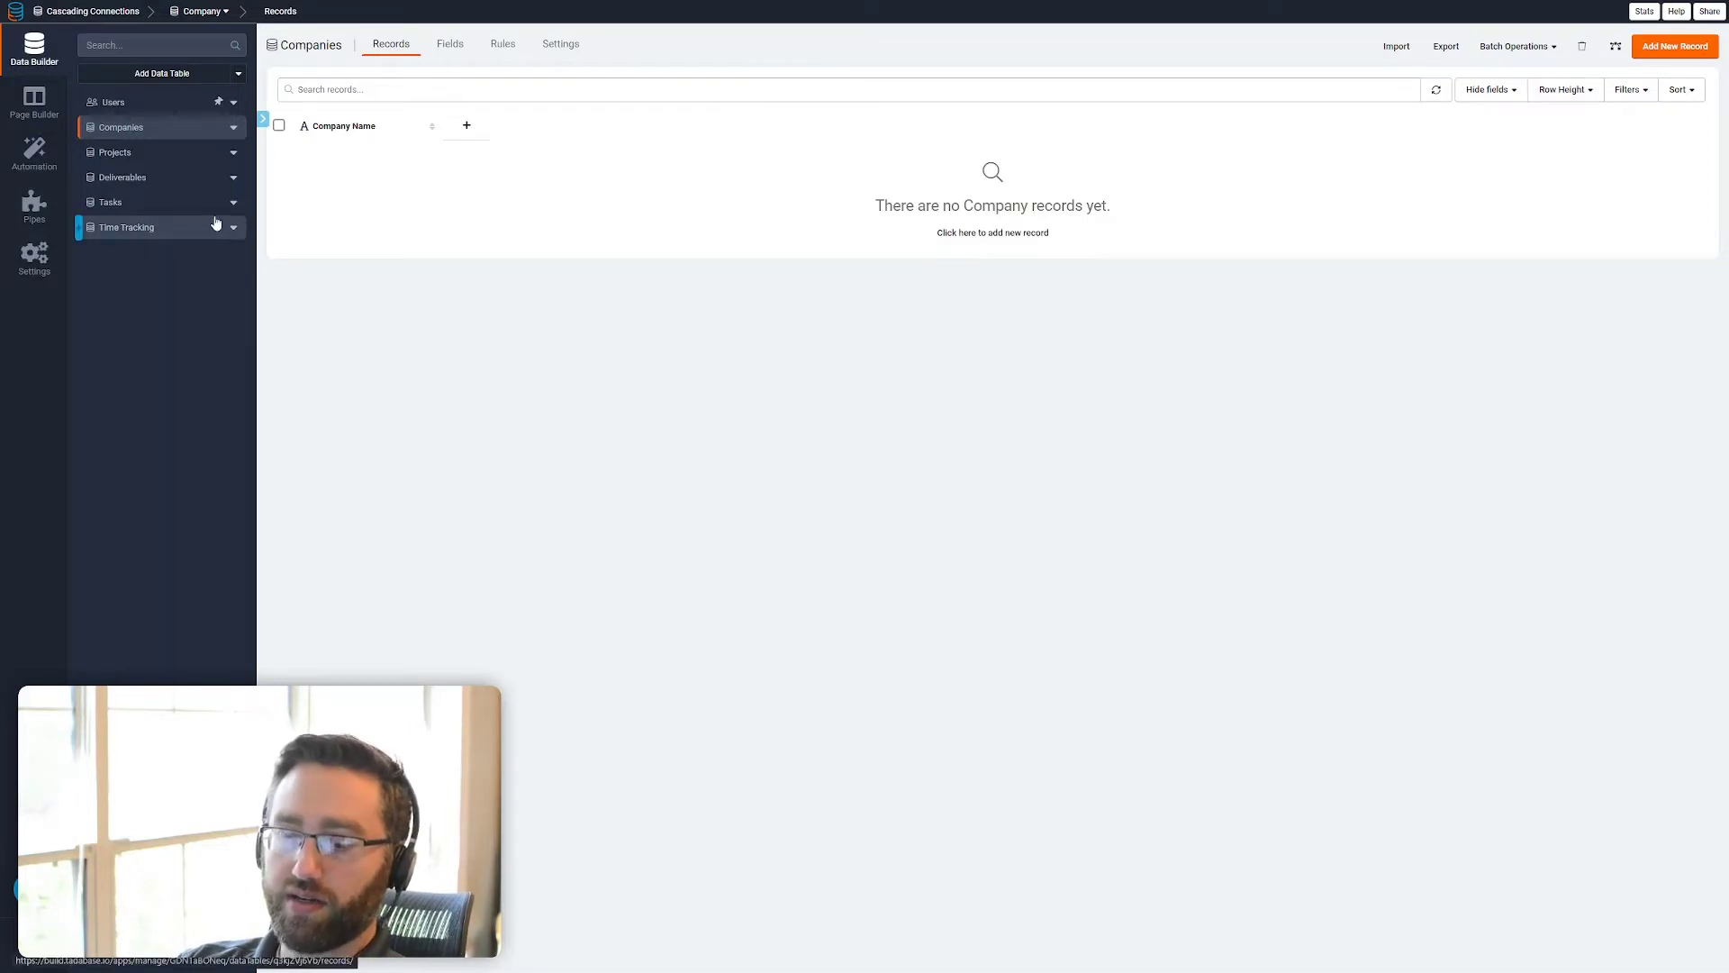
{"action": "left_click", "coordinate": [167, 153]}
{"action": "left_click", "coordinate": [110, 184]}
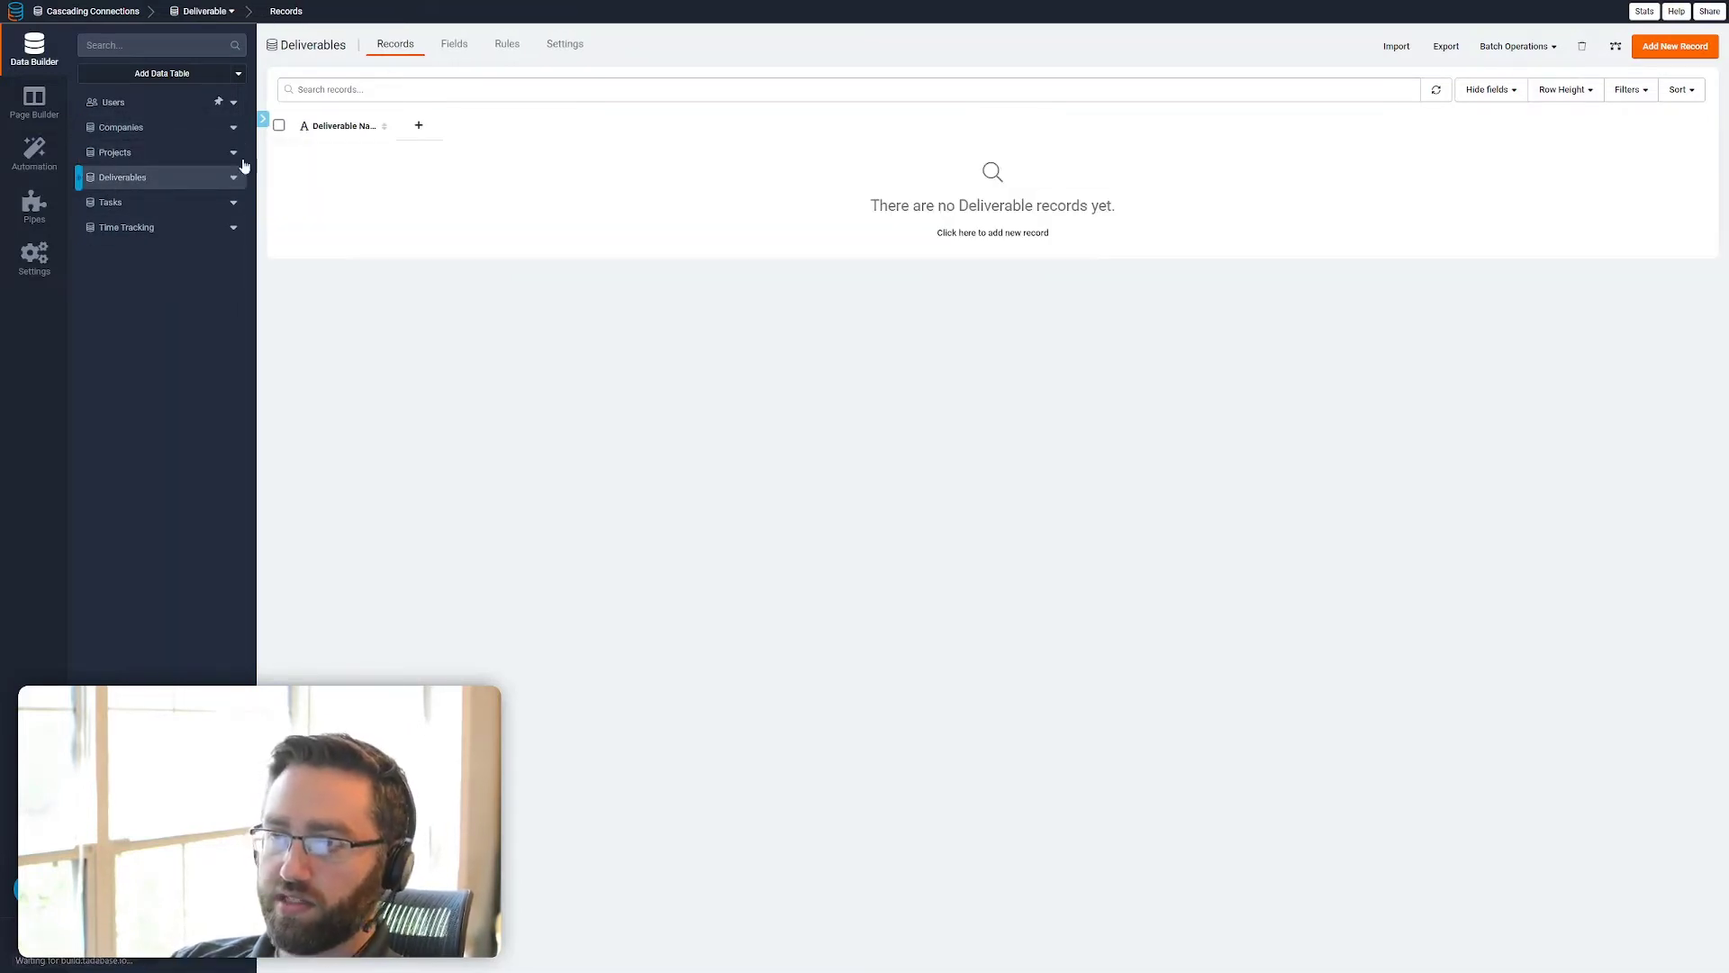
{"action": "left_click", "coordinate": [455, 44]}
{"action": "left_click", "coordinate": [872, 86]}
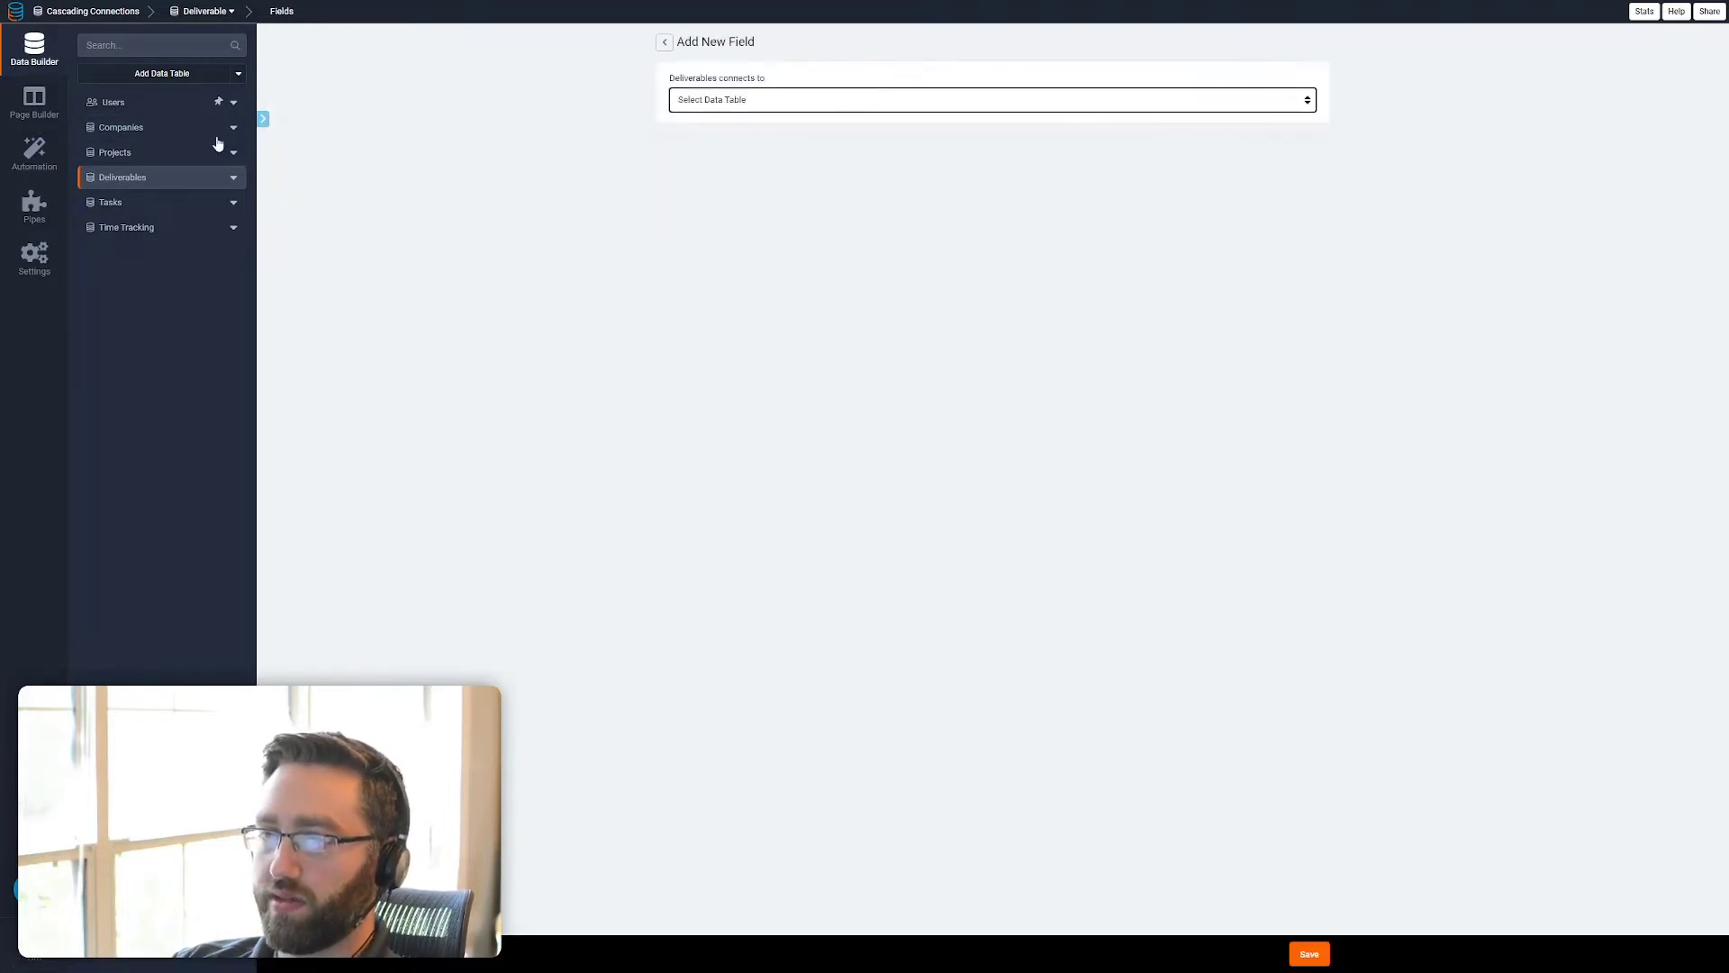
{"action": "left_click", "coordinate": [793, 101]}
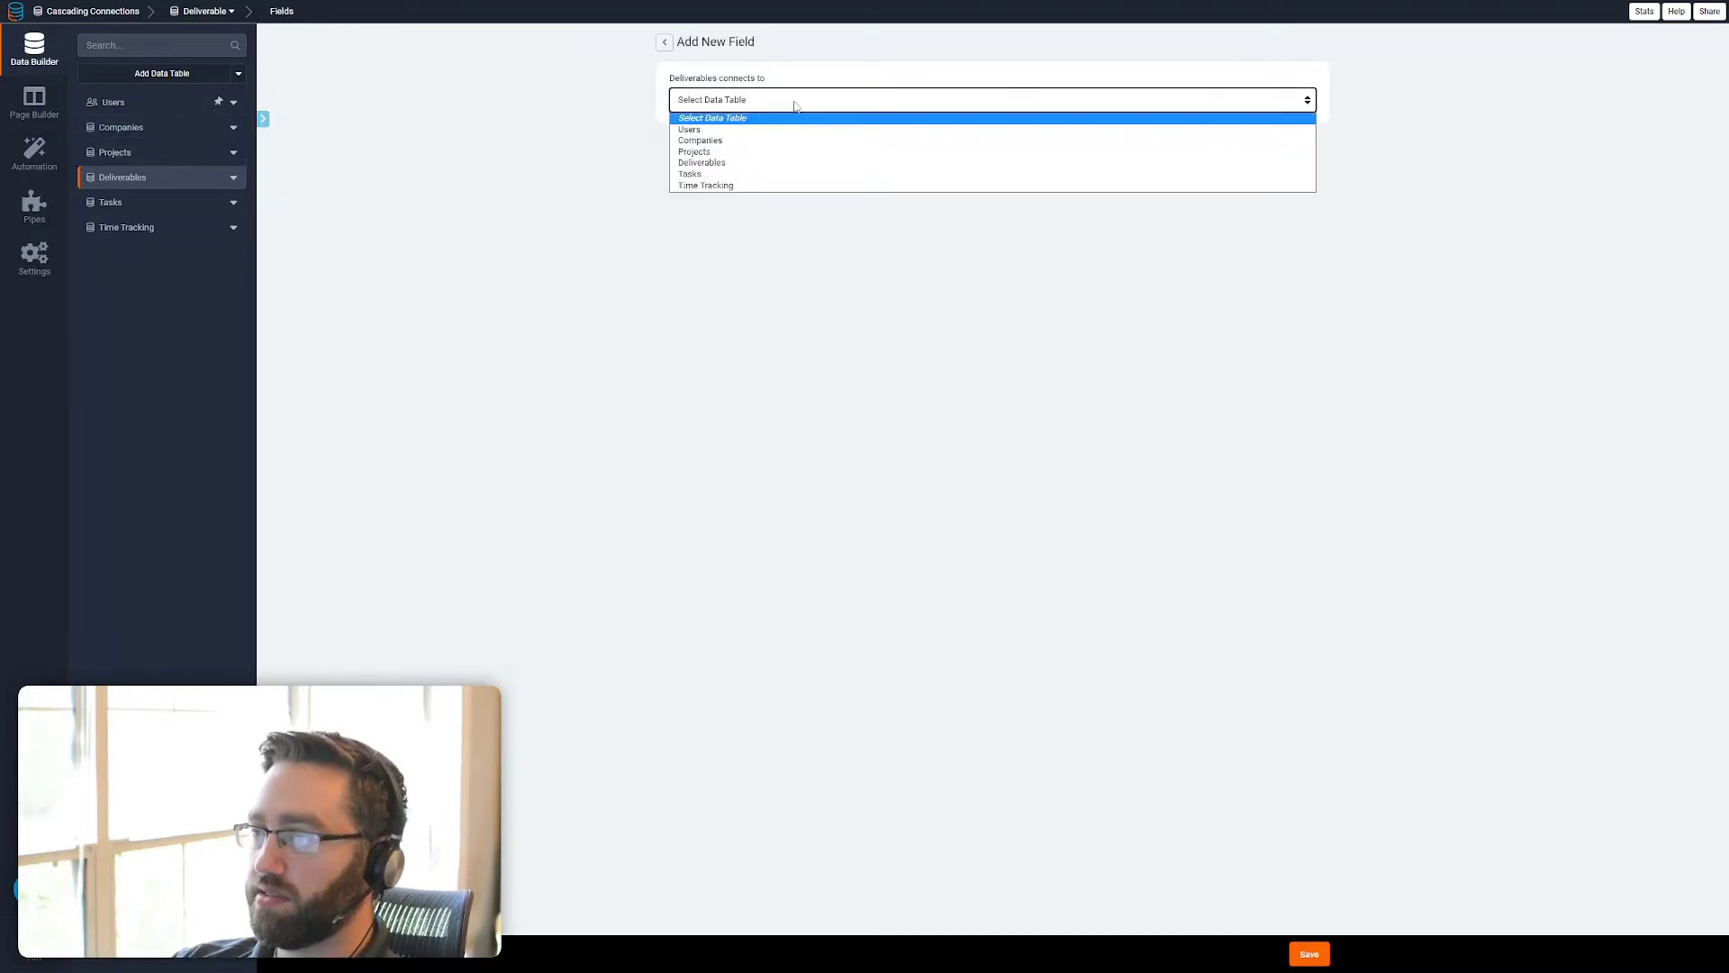
{"action": "left_click", "coordinate": [721, 152]}
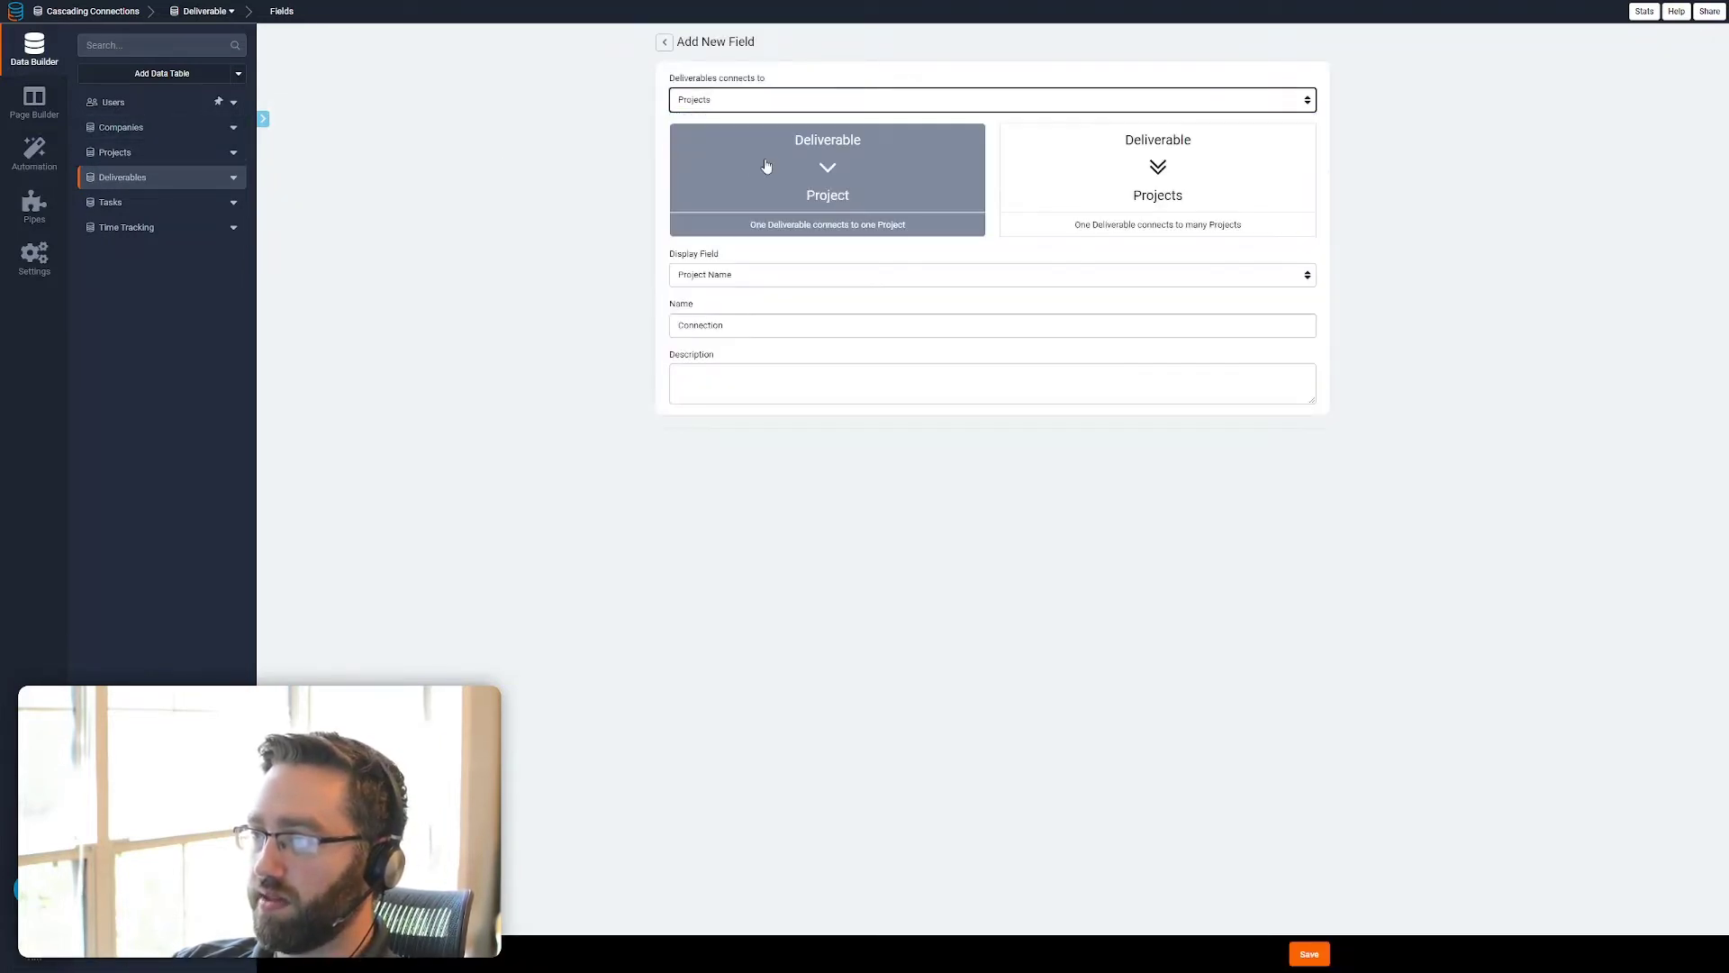
{"action": "left_click", "coordinate": [1308, 954]}
Add a connection field named Company to the Deliverables table, linking one Deliverable to one Company
{"action": "left_click", "coordinate": [870, 80]}
{"action": "left_click", "coordinate": [773, 101]}
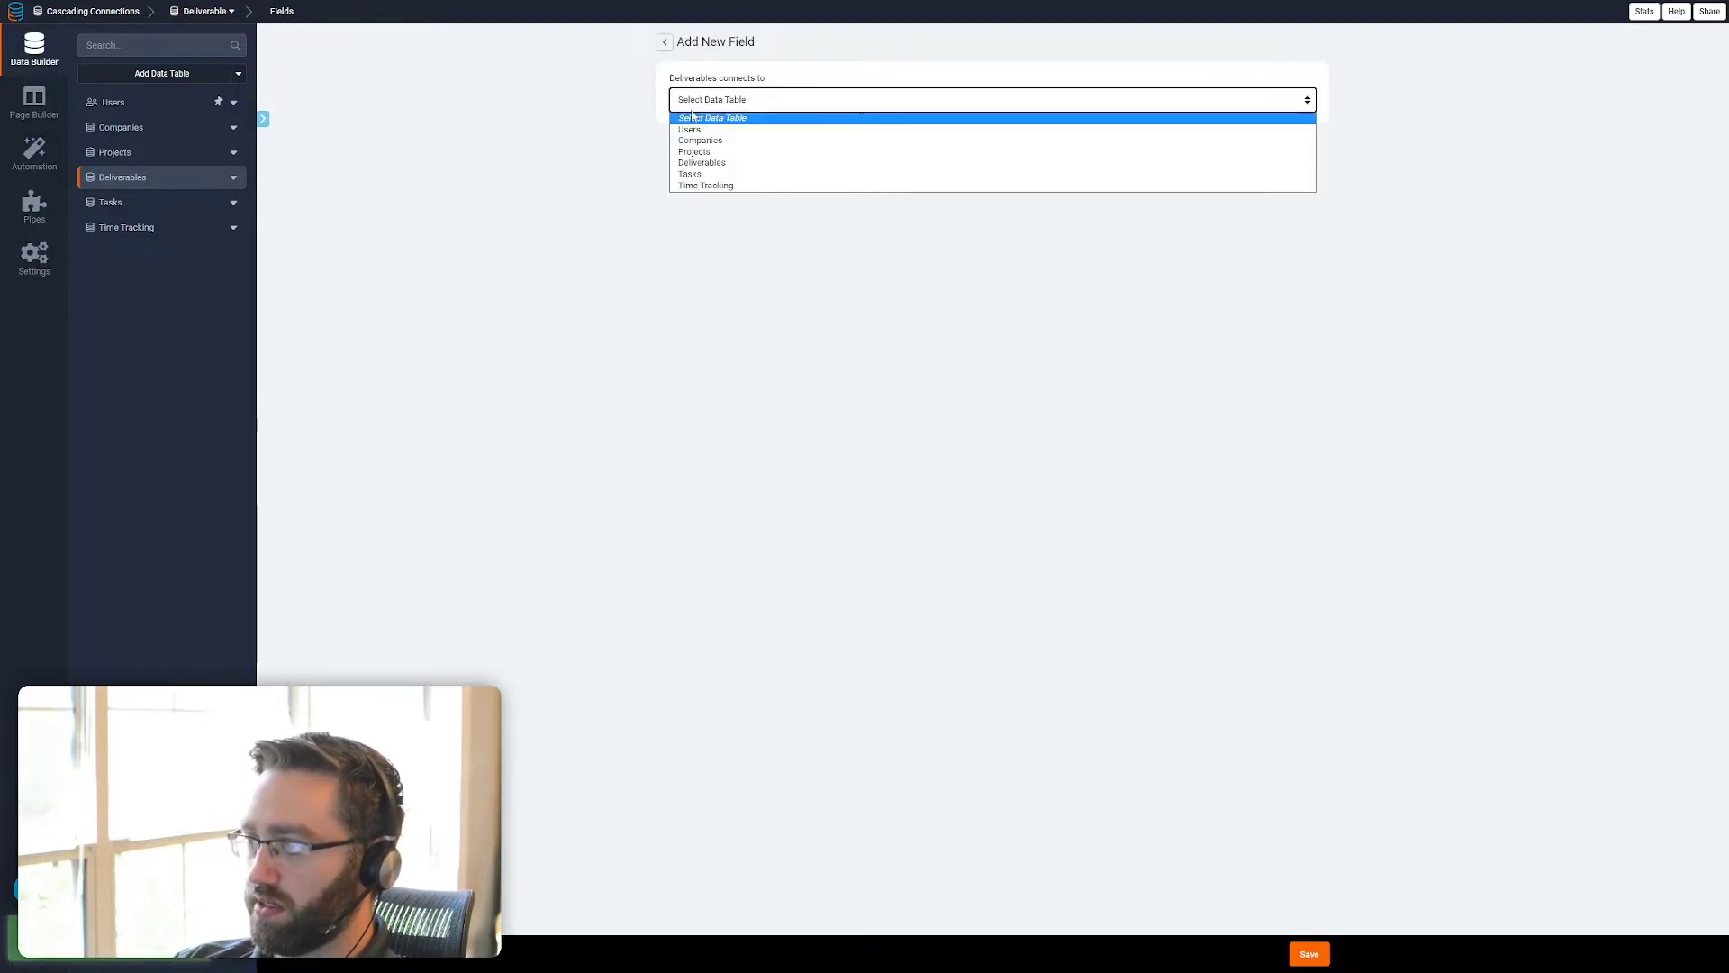
{"action": "left_click", "coordinate": [720, 139]}
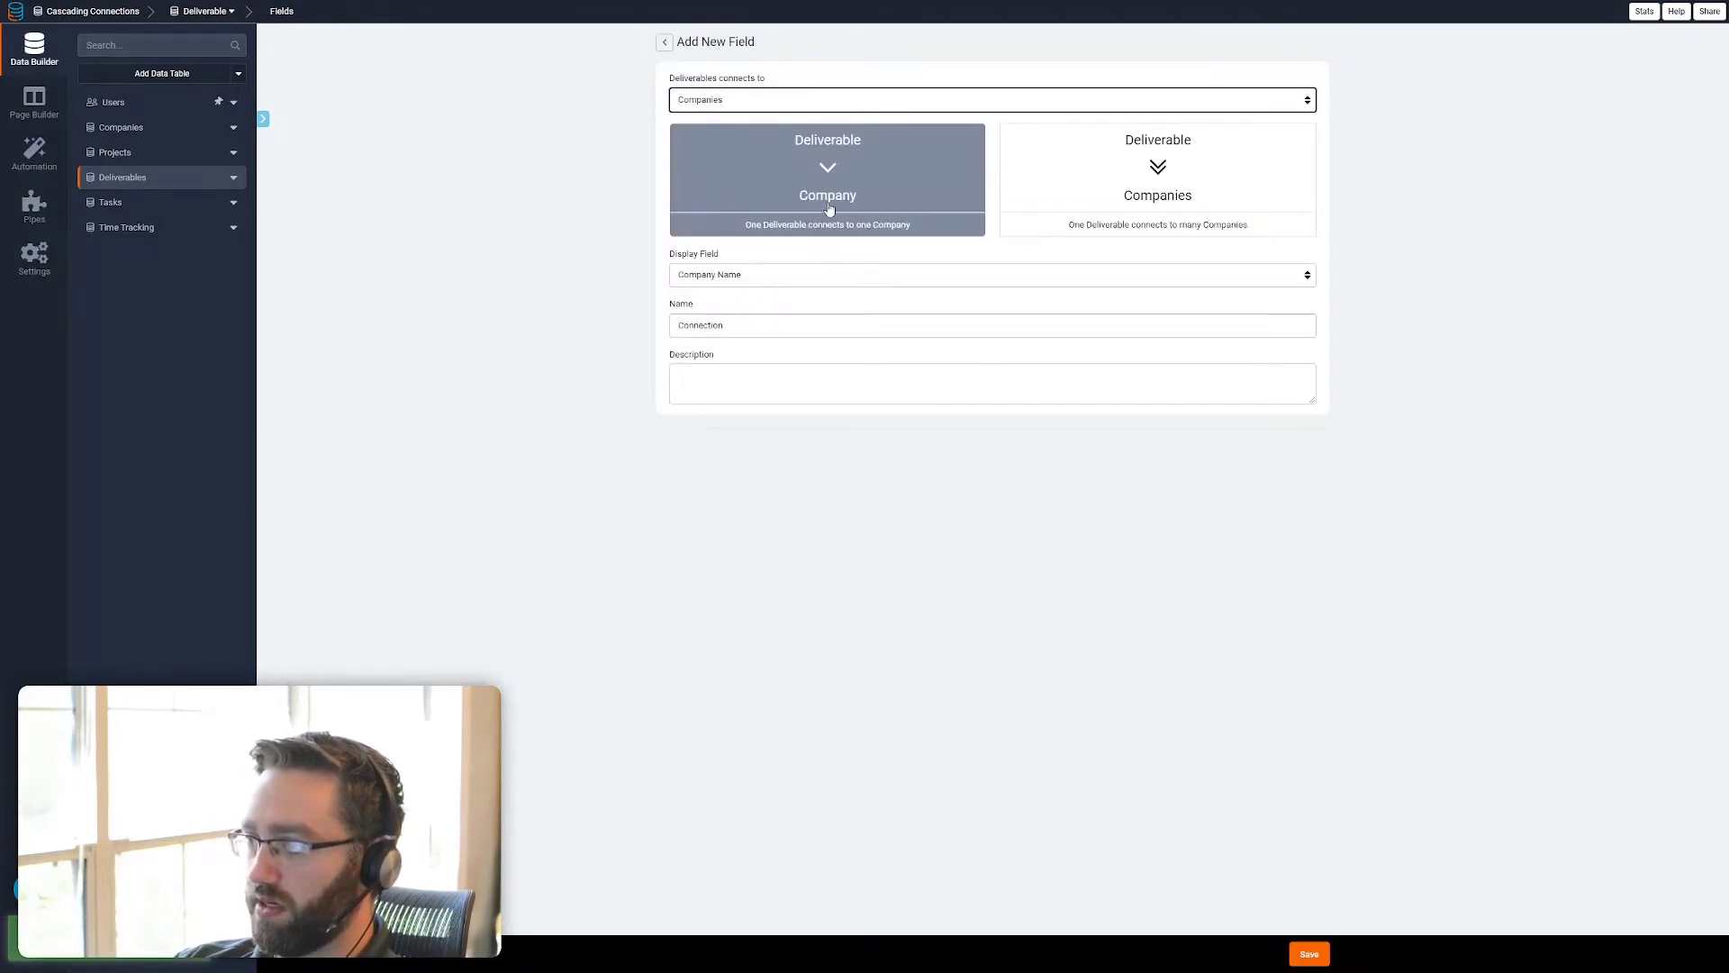
{"action": "left_click", "coordinate": [1308, 954]}
Add a connection field named Deliverable to the Tasks table, linking one Task to one Deliverable
{"action": "left_click", "coordinate": [110, 202]}
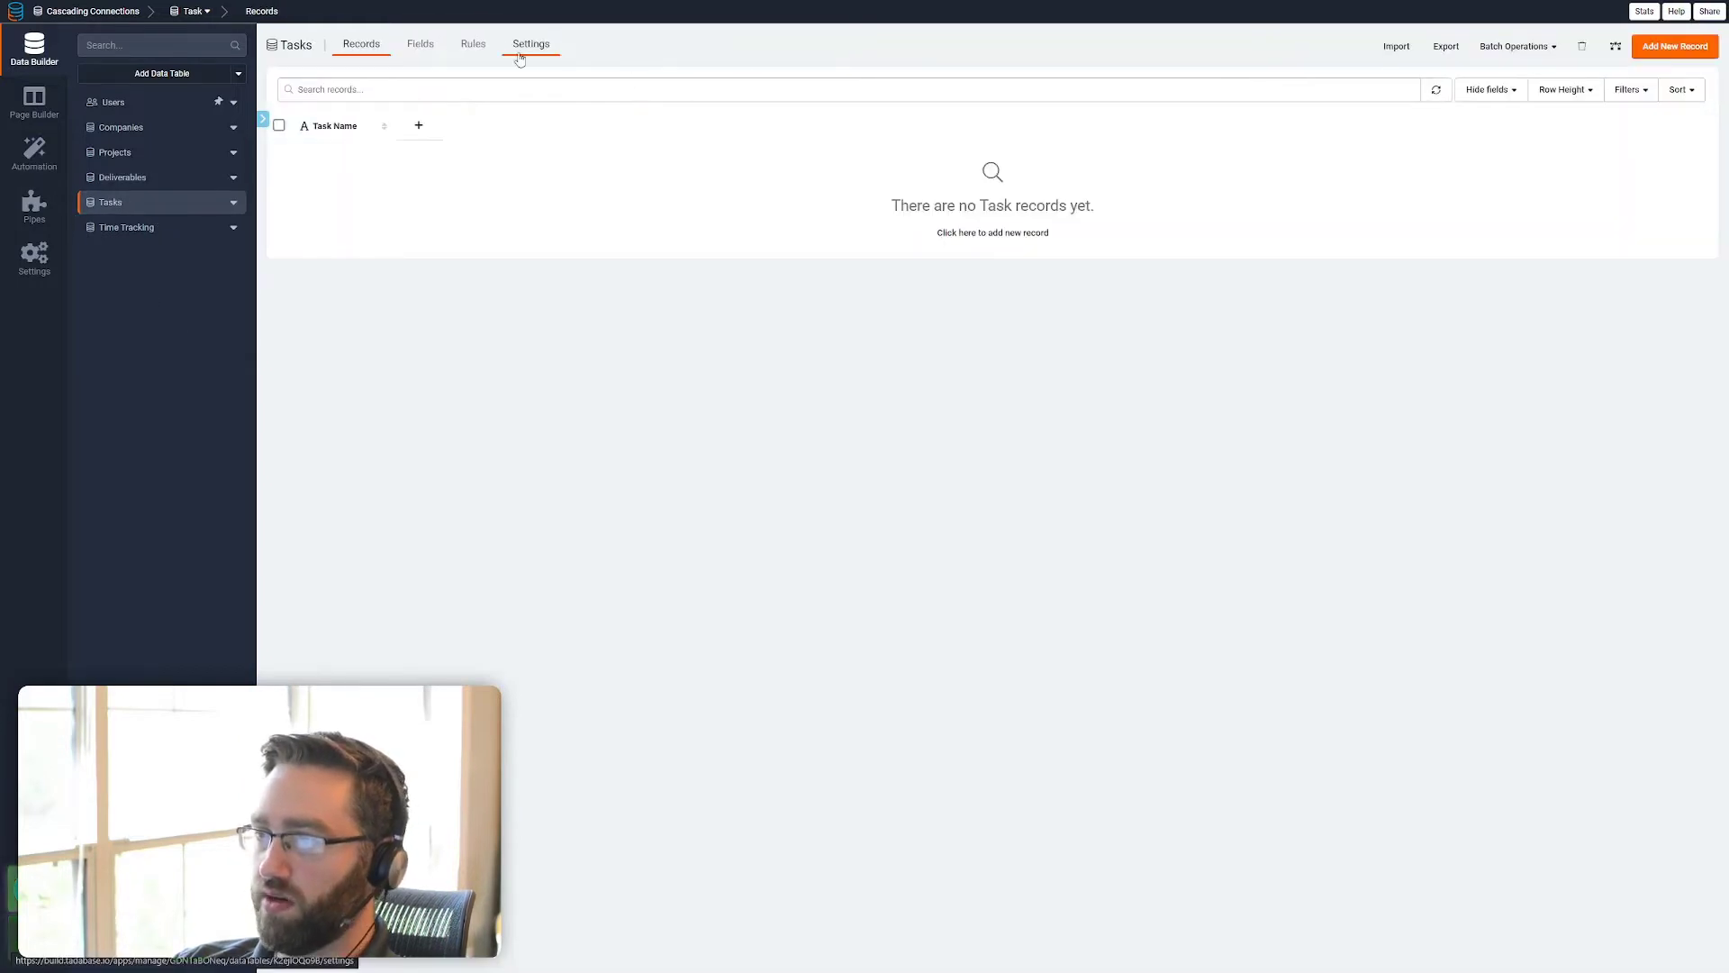
{"action": "left_click", "coordinate": [415, 47]}
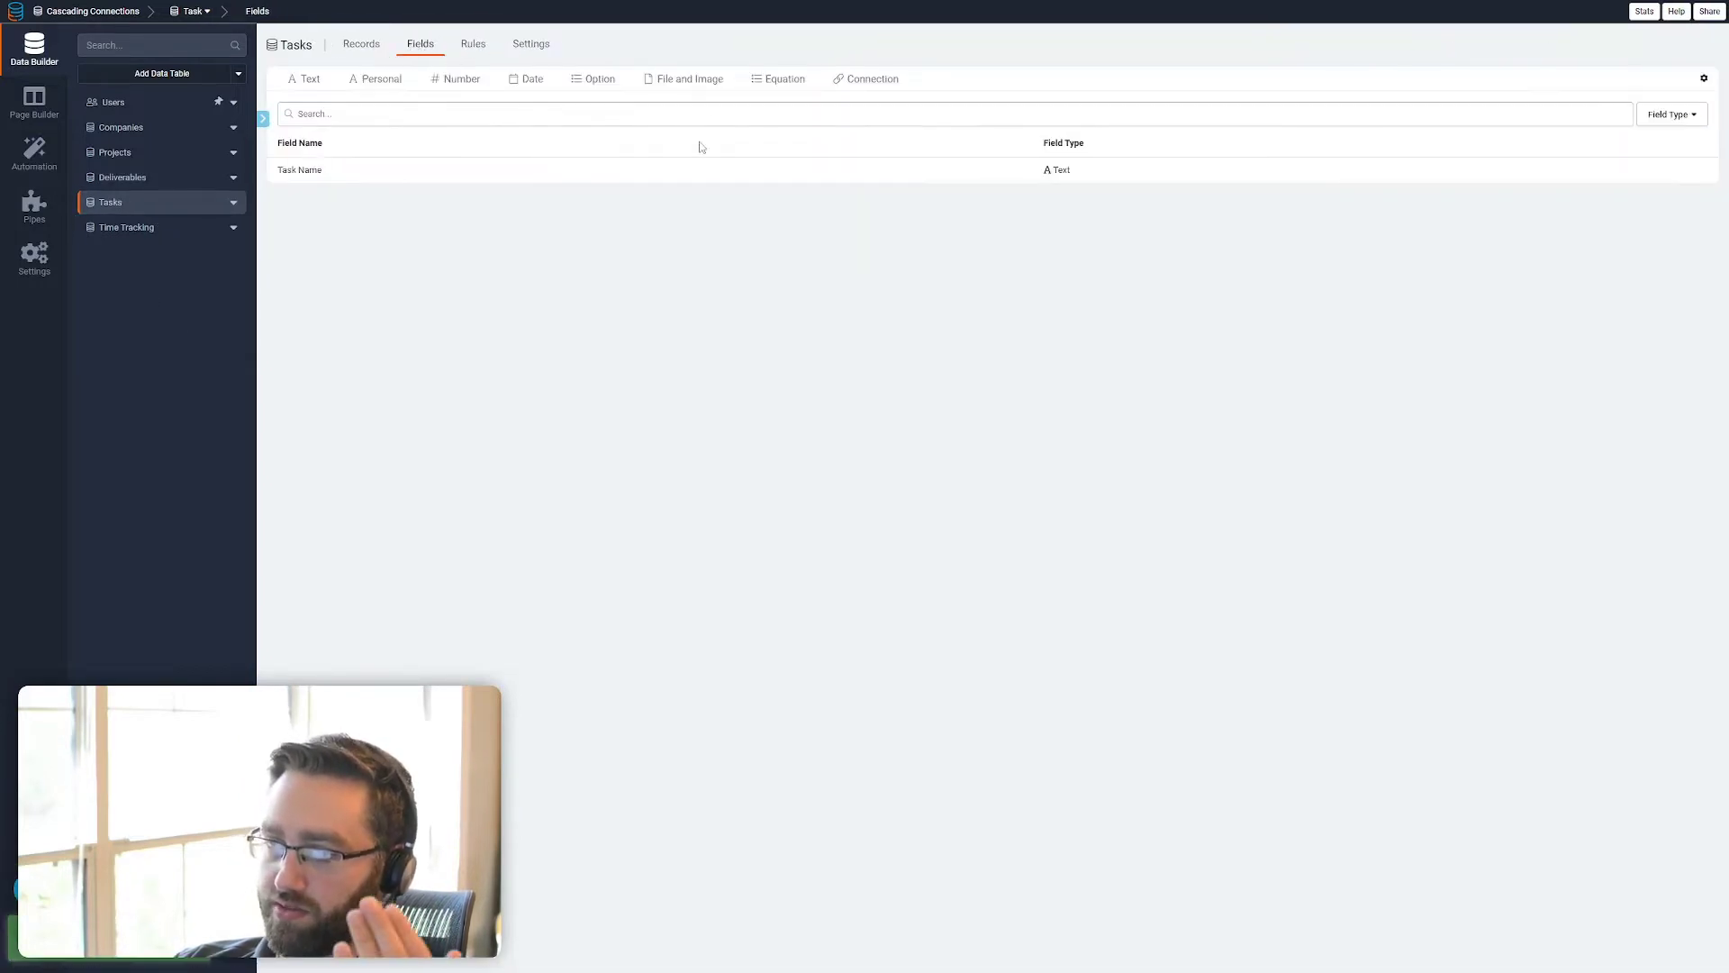
{"action": "left_click", "coordinate": [849, 83]}
{"action": "left_click", "coordinate": [724, 107]}
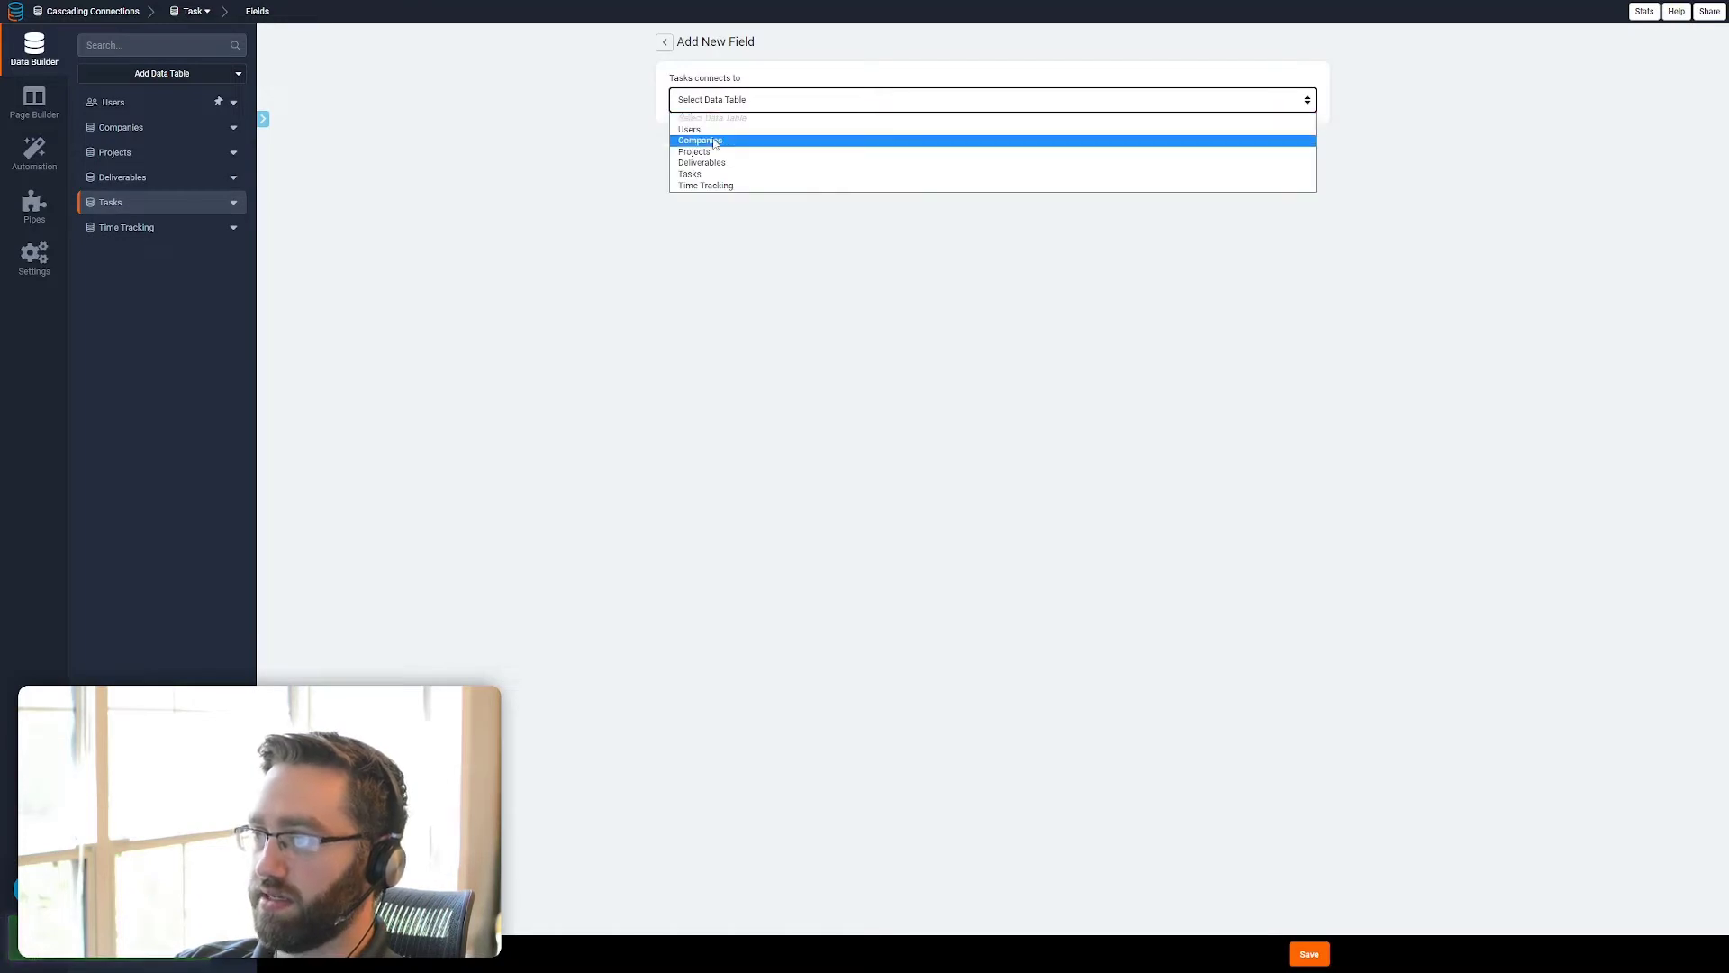
{"action": "left_click", "coordinate": [711, 163]}
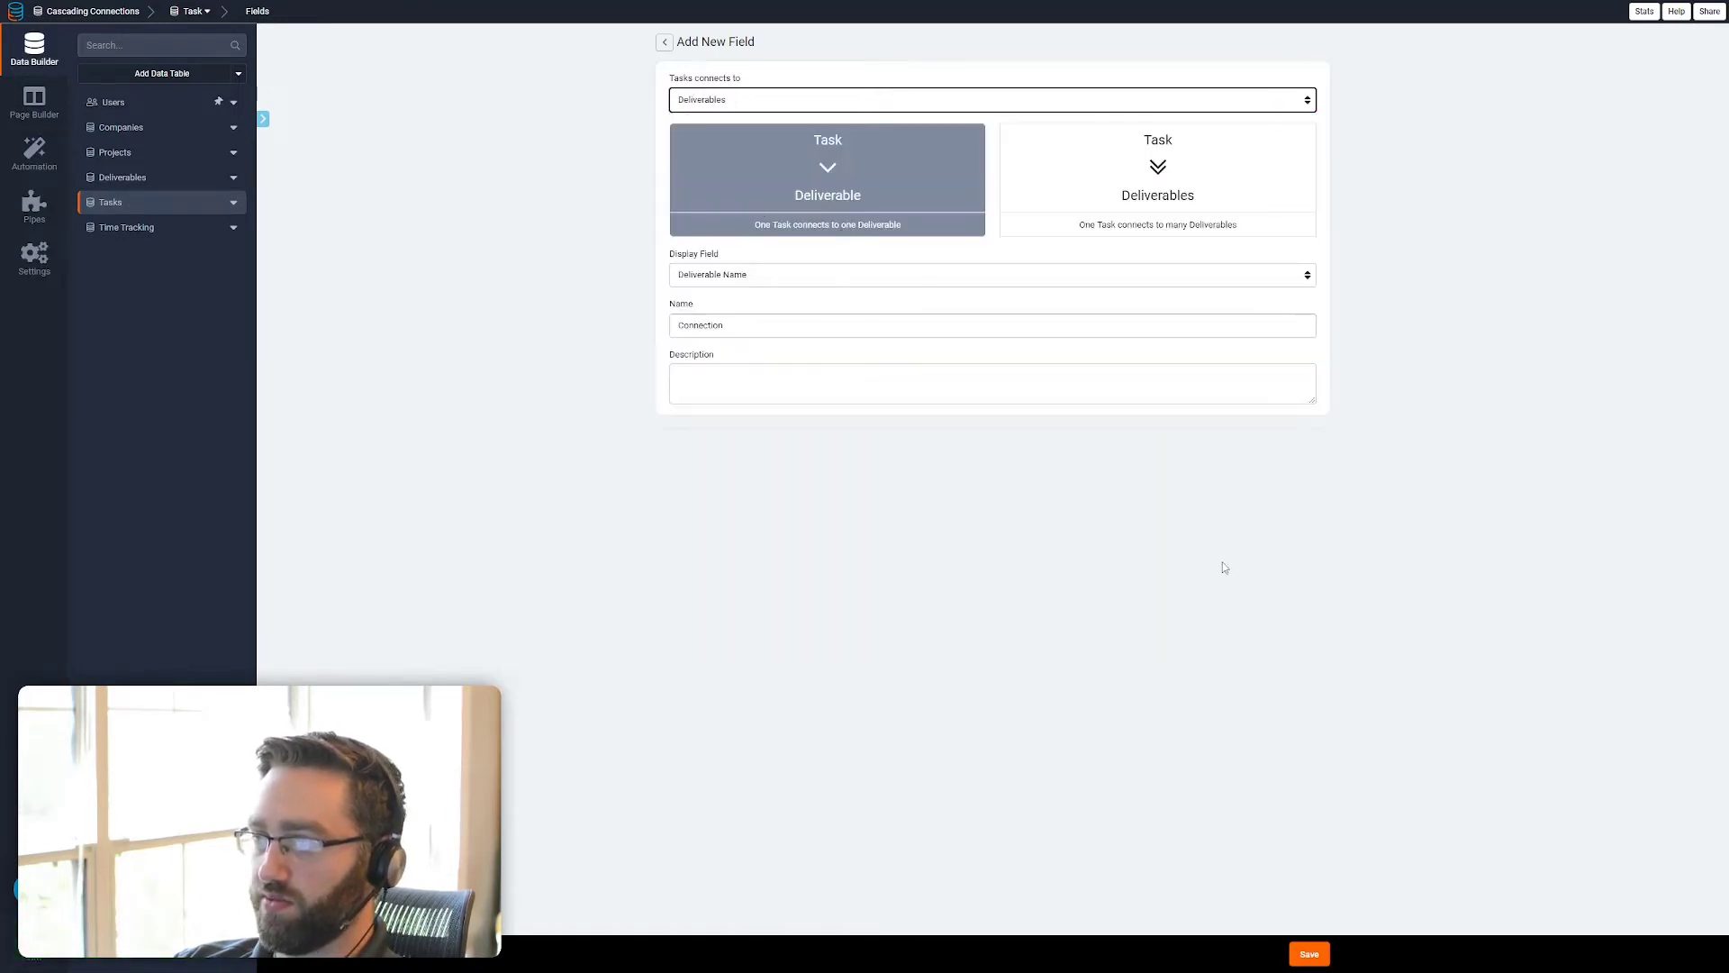
{"action": "left_click", "coordinate": [830, 158]}
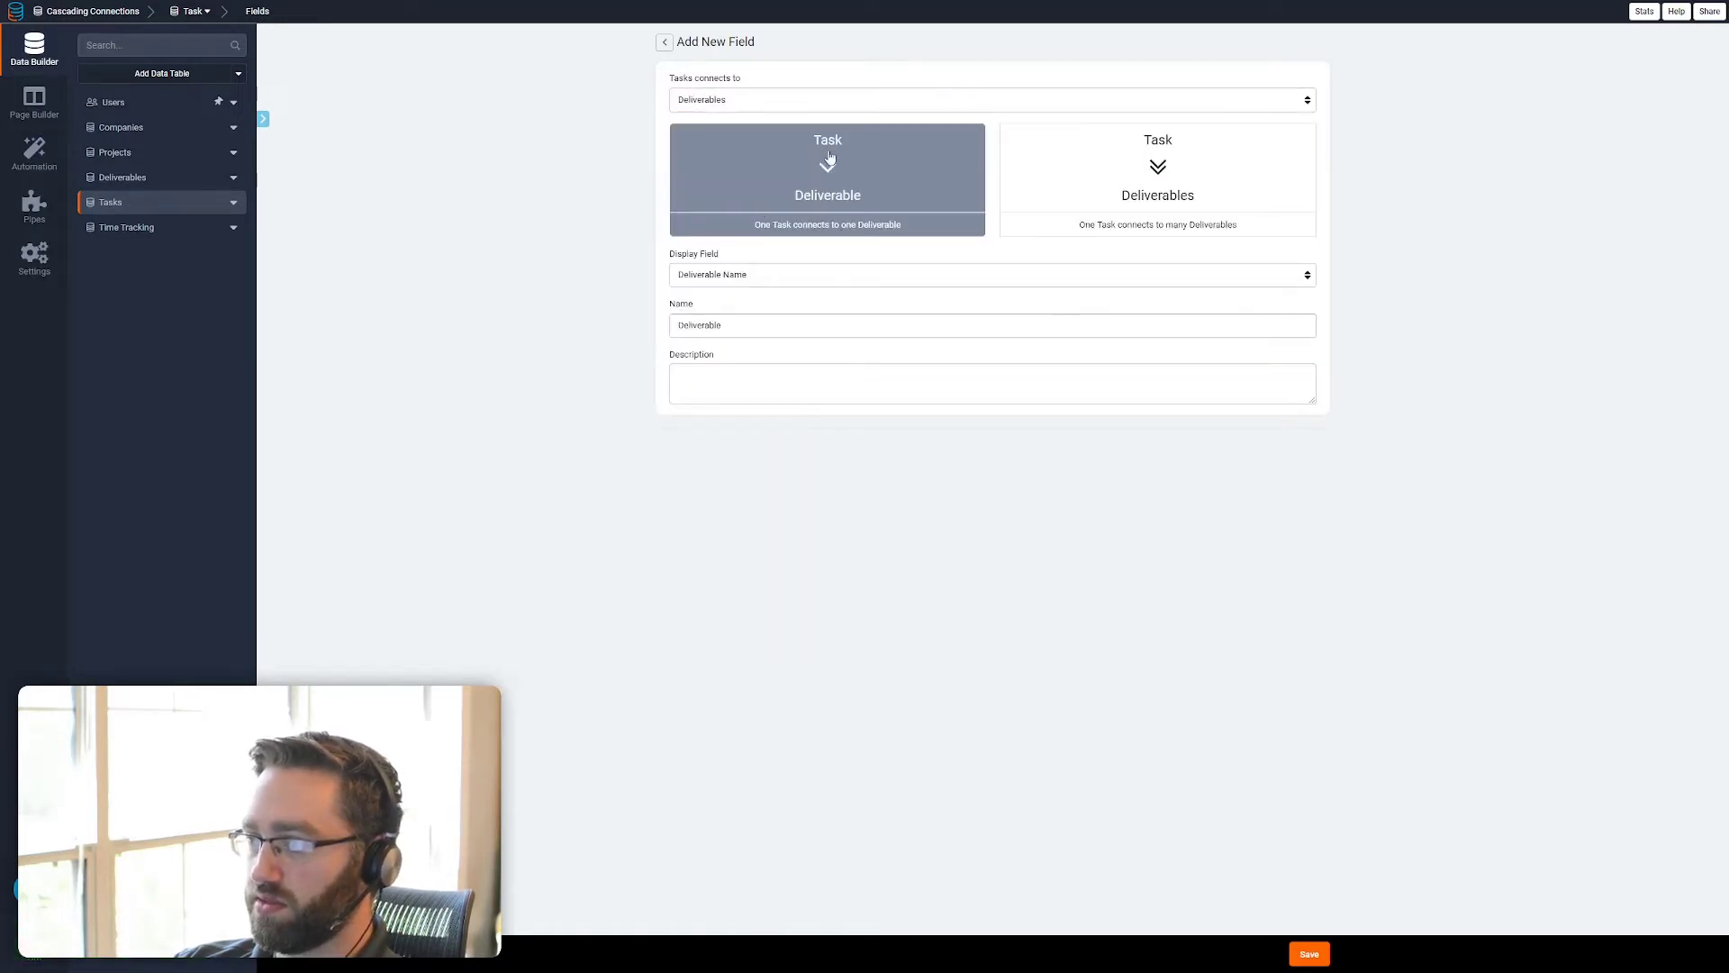
{"action": "left_click", "coordinate": [1309, 954]}
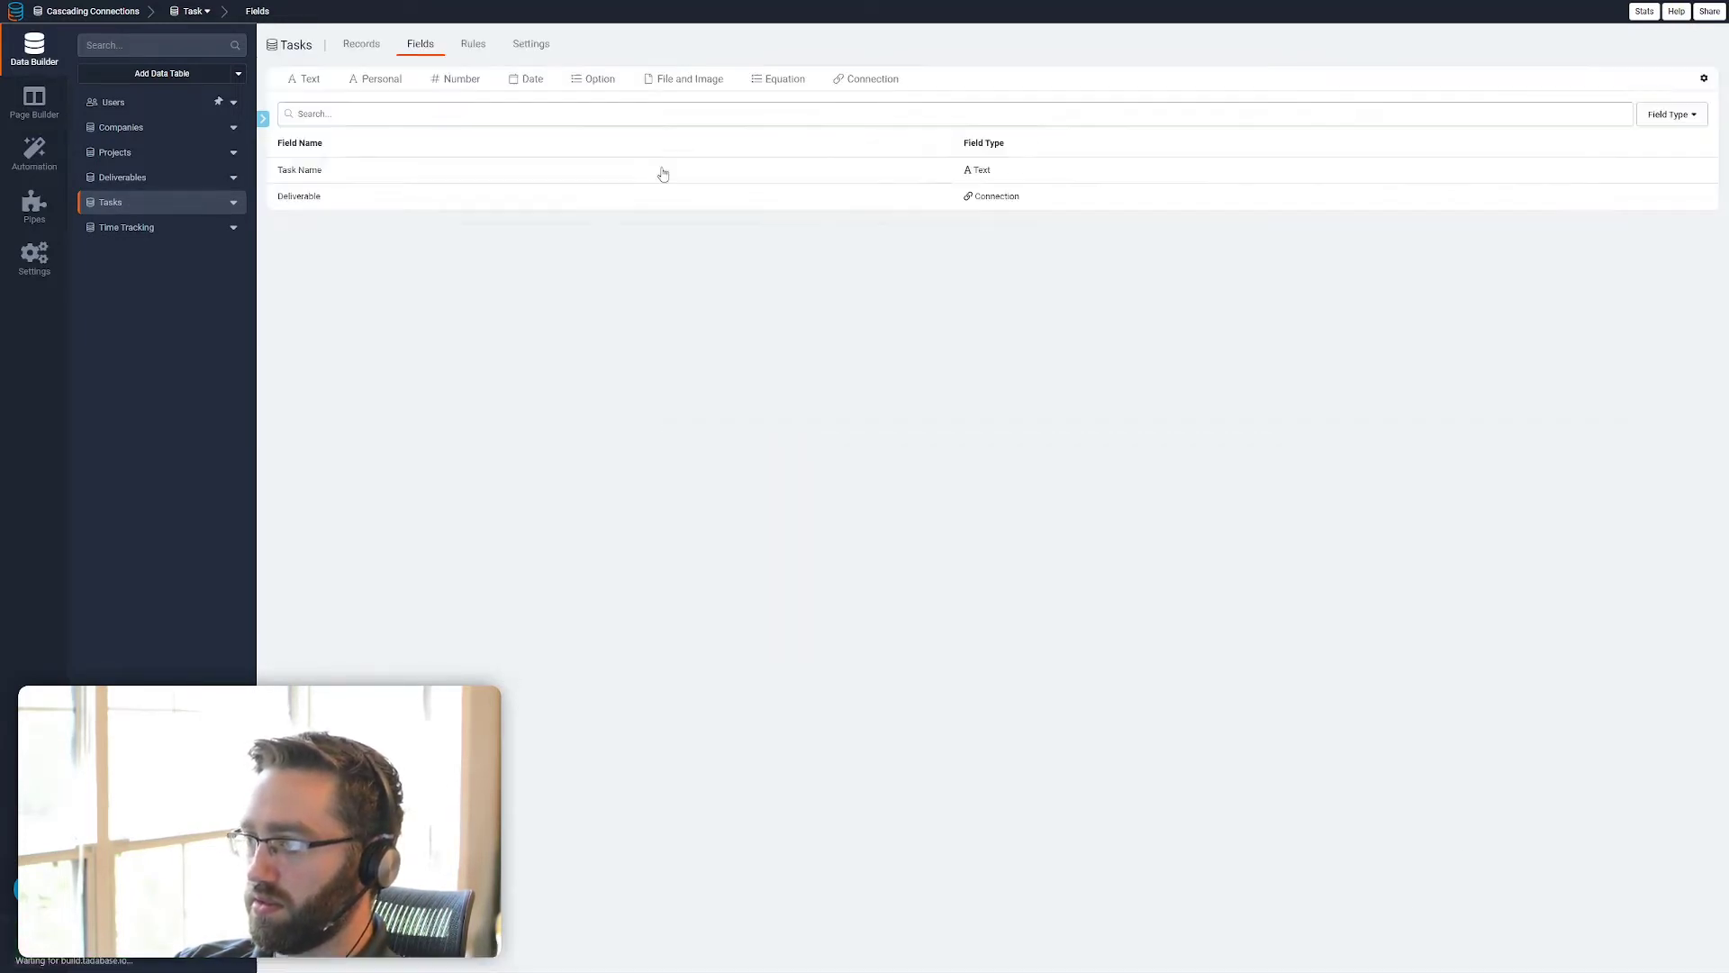
Add a connection field named Project to the Tasks table, linking one Task to one Project
{"action": "left_click", "coordinate": [874, 86]}
{"action": "left_click", "coordinate": [724, 107]}
{"action": "left_click", "coordinate": [711, 151]}
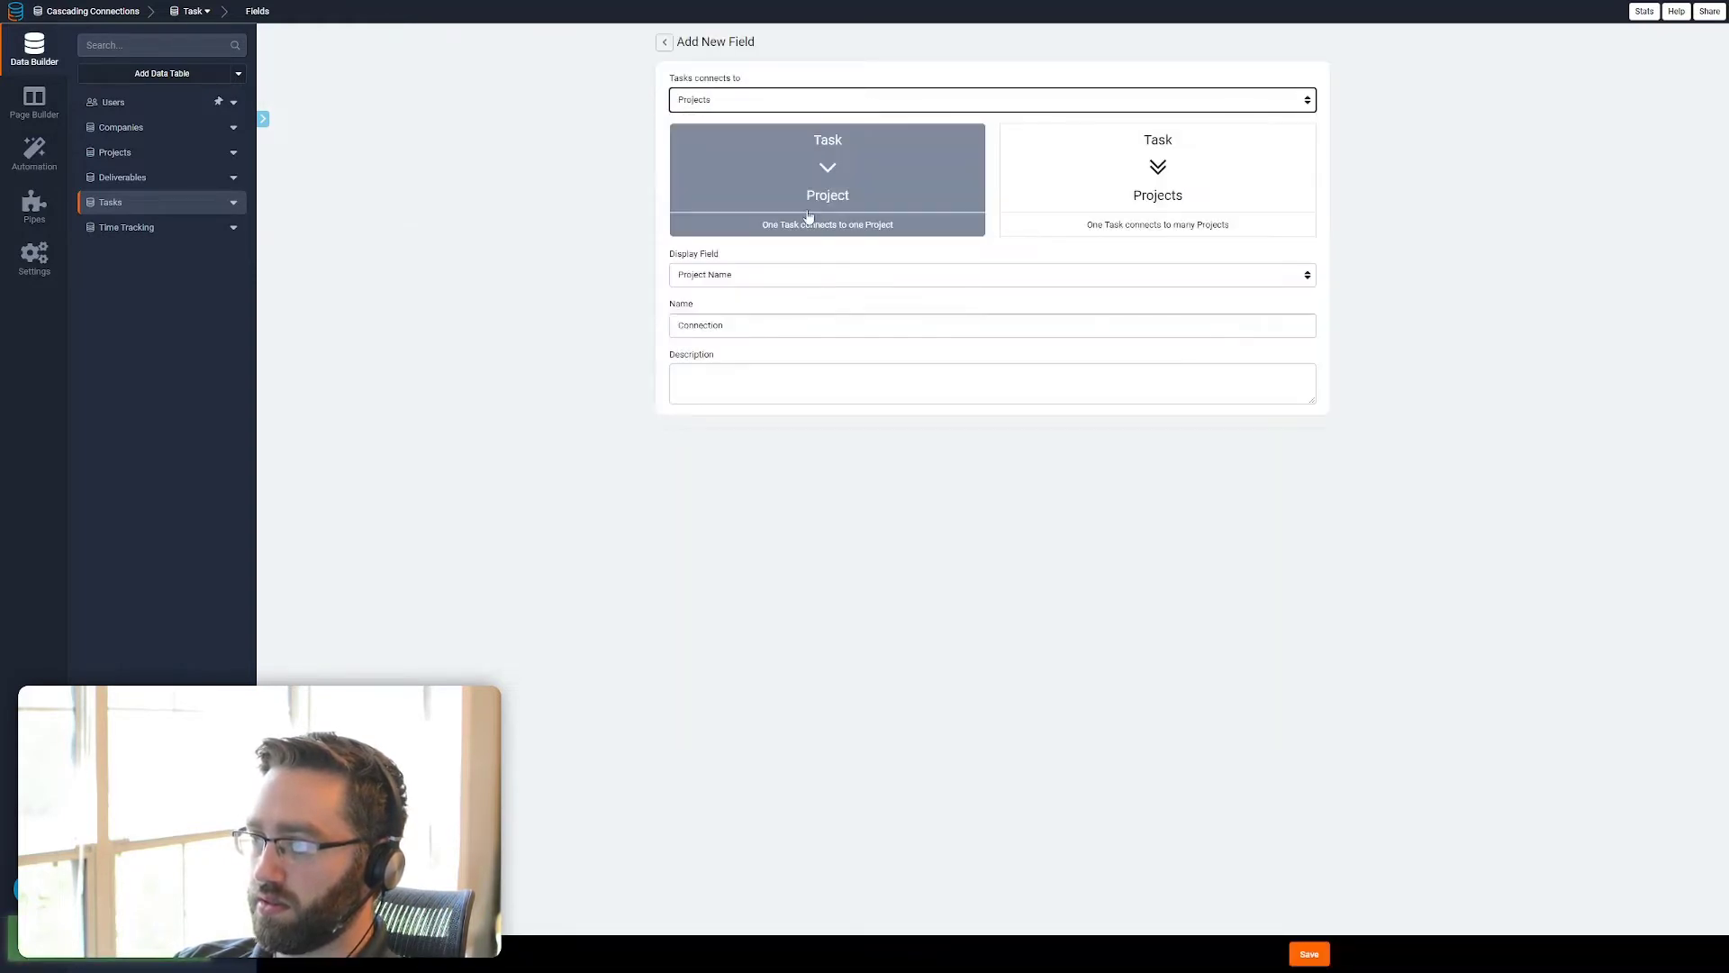
{"action": "left_click", "coordinate": [809, 216]}
{"action": "left_click", "coordinate": [1309, 954]}
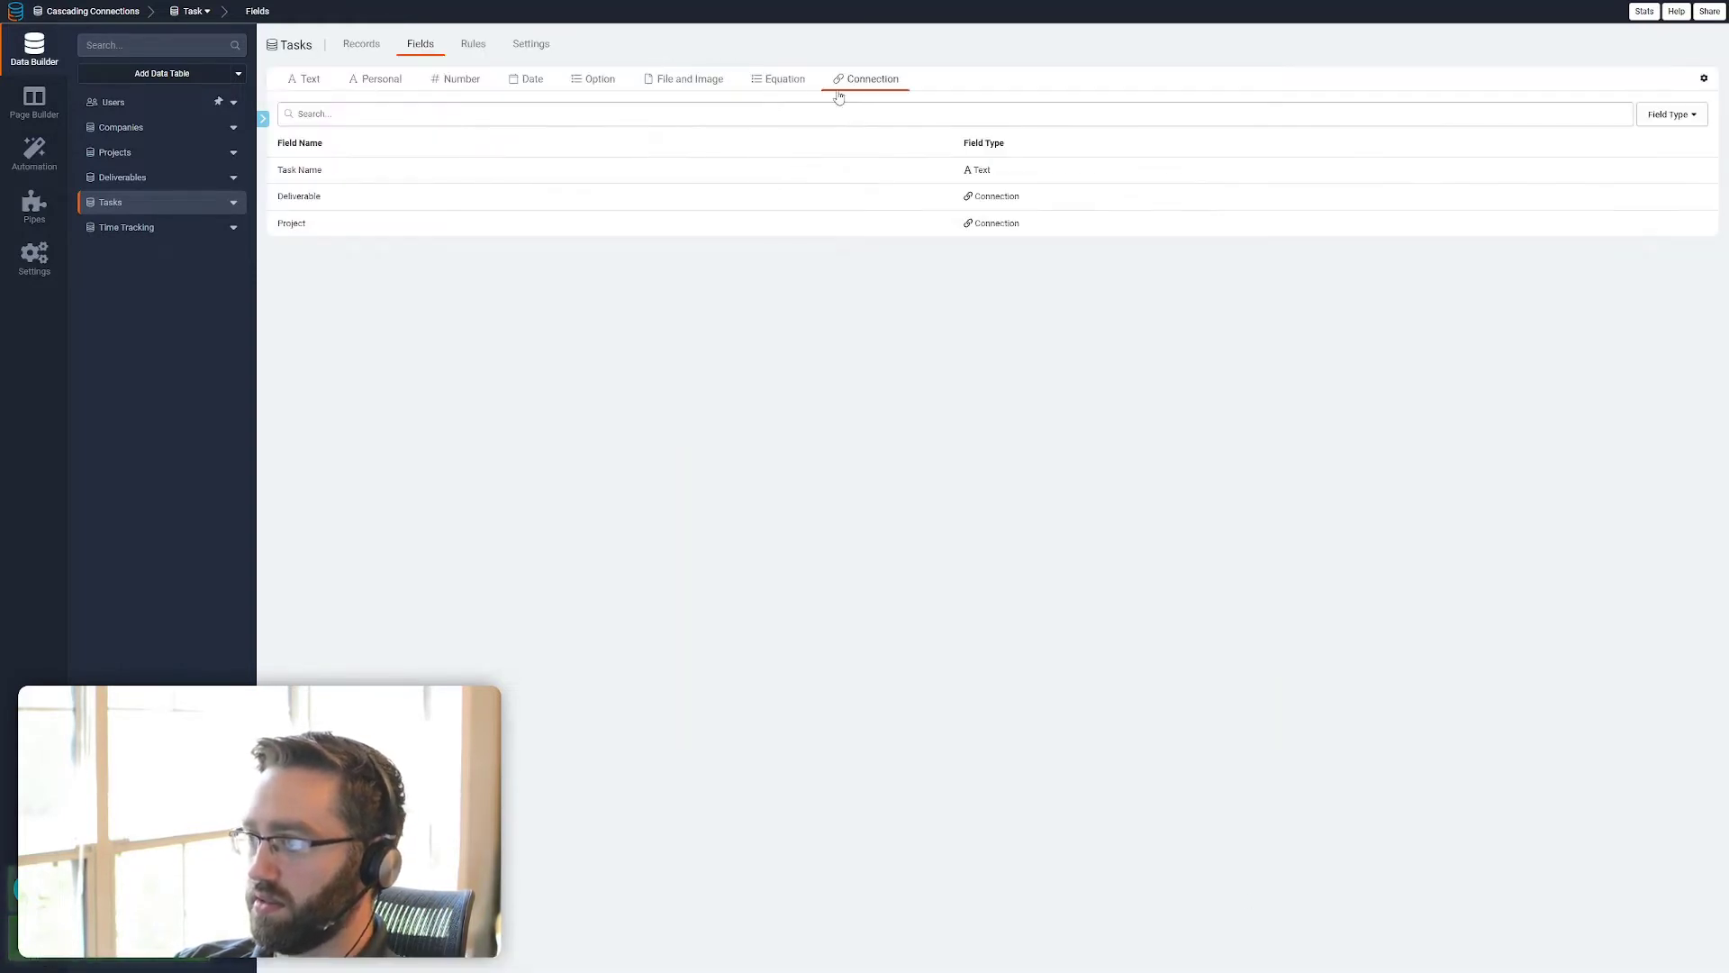
Add a connection field named Company to the Tasks table, linking one Task to one Company
{"action": "left_click", "coordinate": [856, 90]}
{"action": "left_click", "coordinate": [726, 106]}
{"action": "left_click", "coordinate": [719, 141]}
{"action": "left_click", "coordinate": [816, 171]}
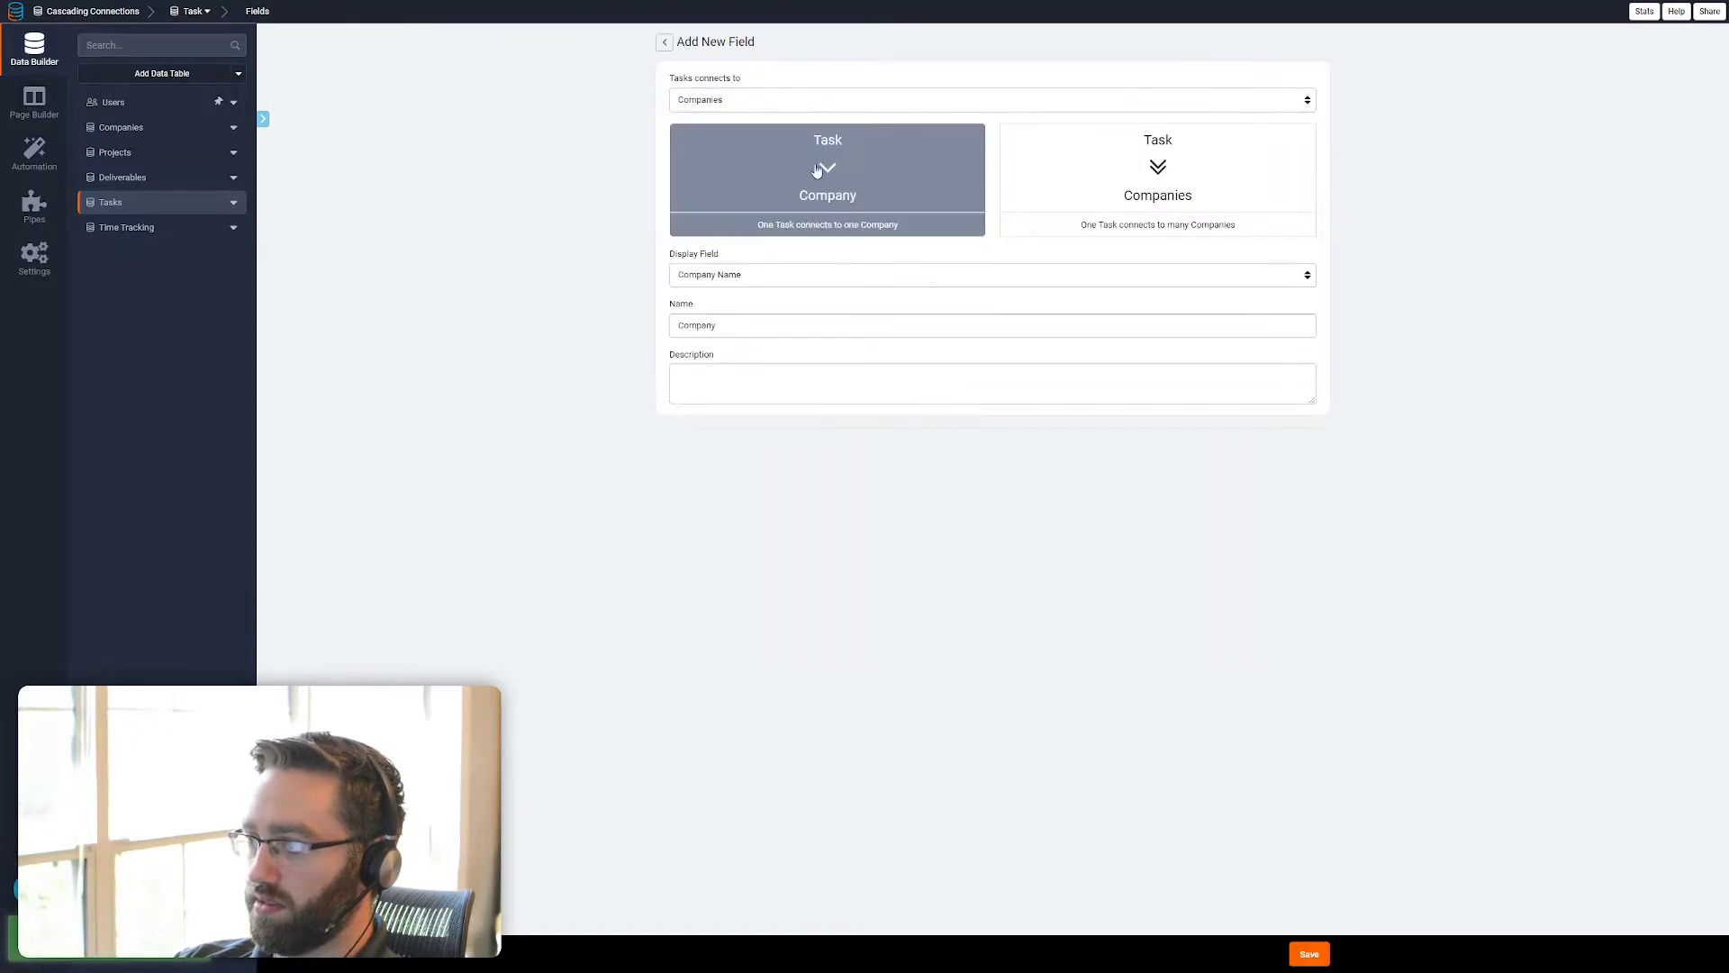
{"action": "left_click", "coordinate": [1301, 954]}
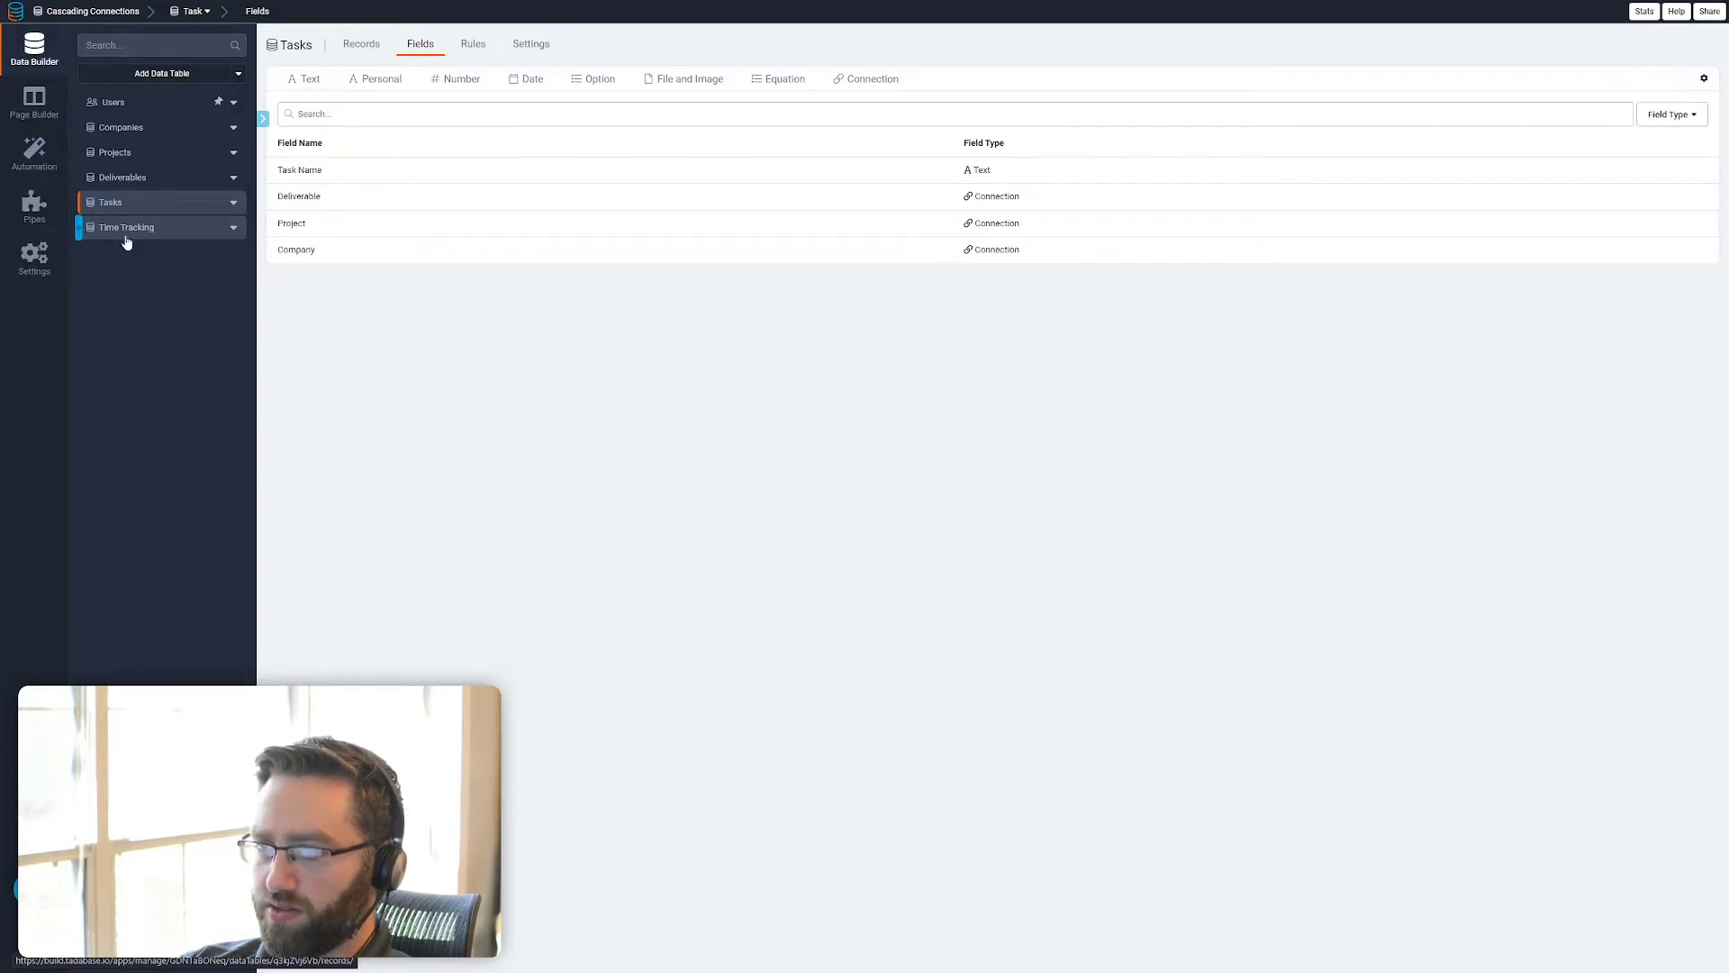
Add a connection field named Task to the Time Tracking table, linking one Time Tracking to one Task
{"action": "left_click", "coordinate": [129, 233]}
{"action": "left_click", "coordinate": [466, 46]}
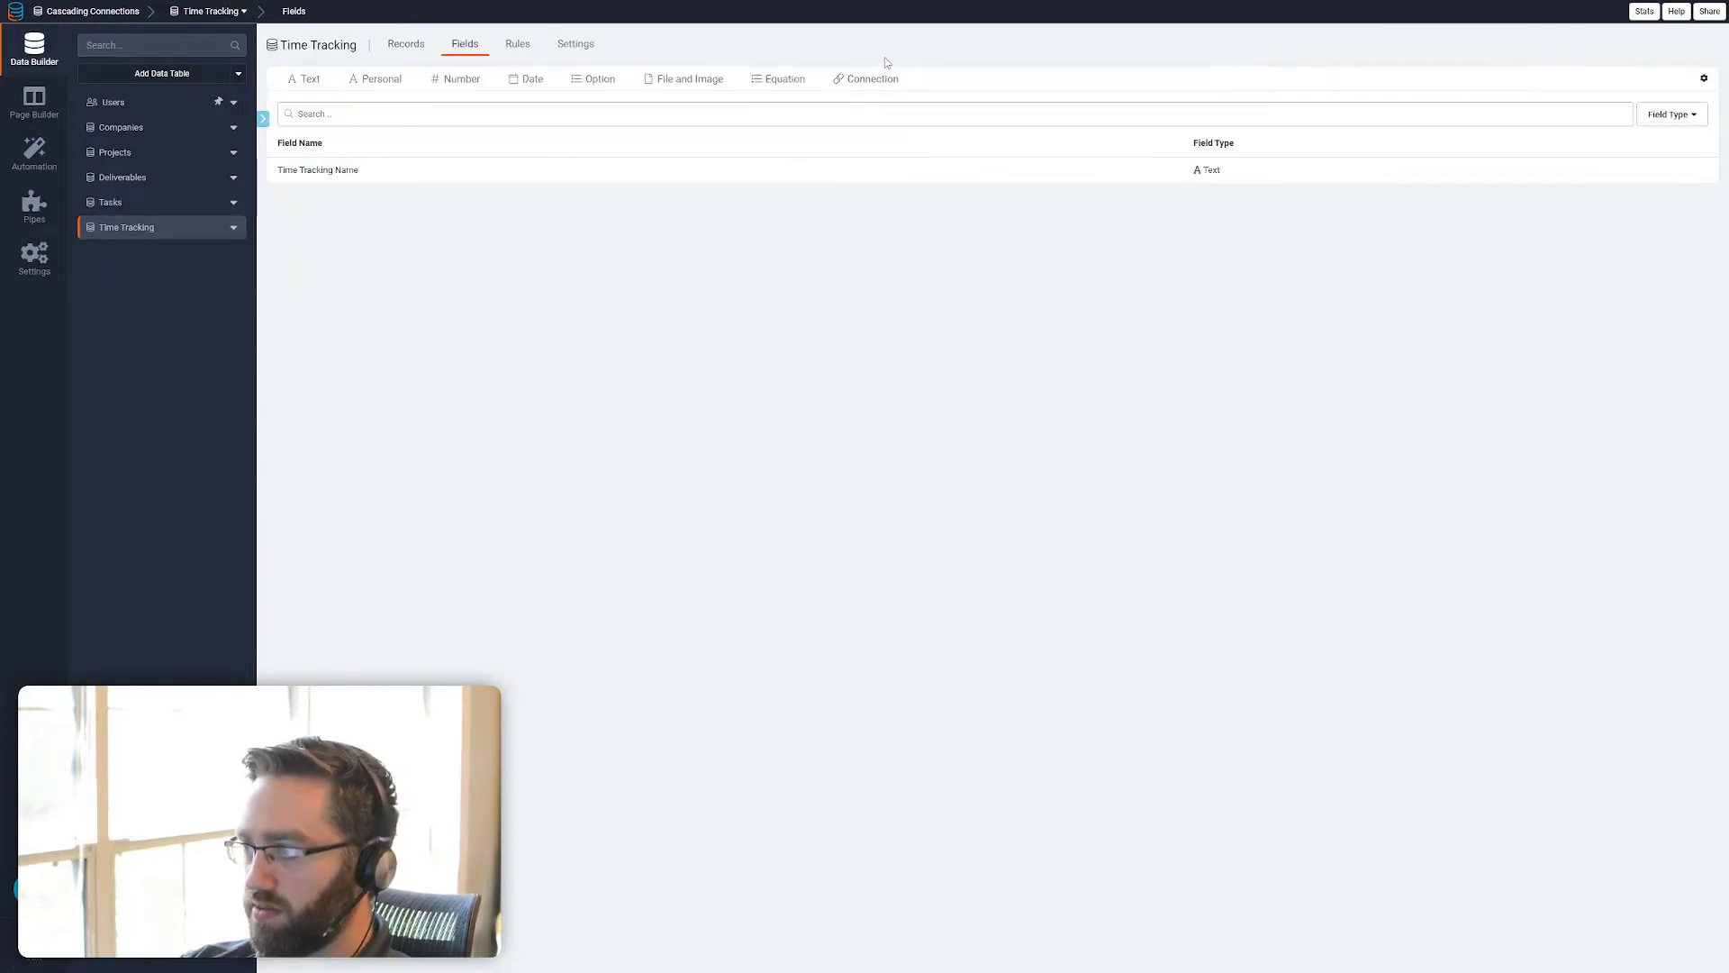
{"action": "left_click", "coordinate": [866, 87]}
{"action": "left_click", "coordinate": [868, 101]}
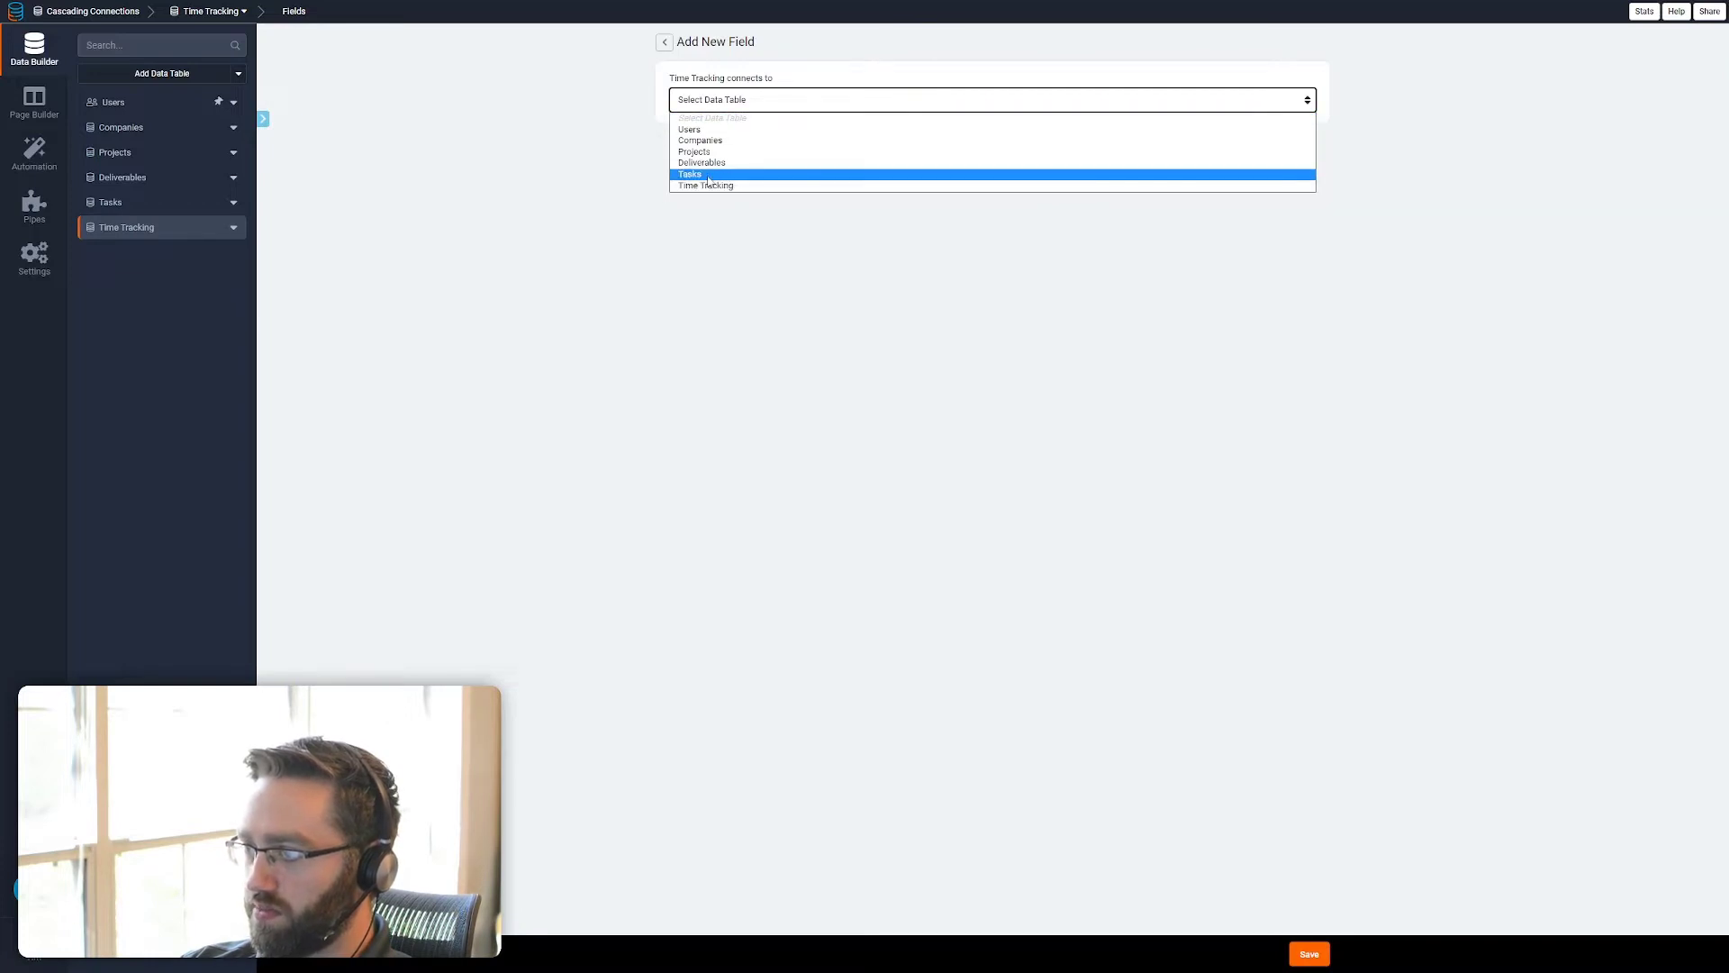
{"action": "left_click", "coordinate": [708, 177]}
{"action": "left_click", "coordinate": [1310, 953]}
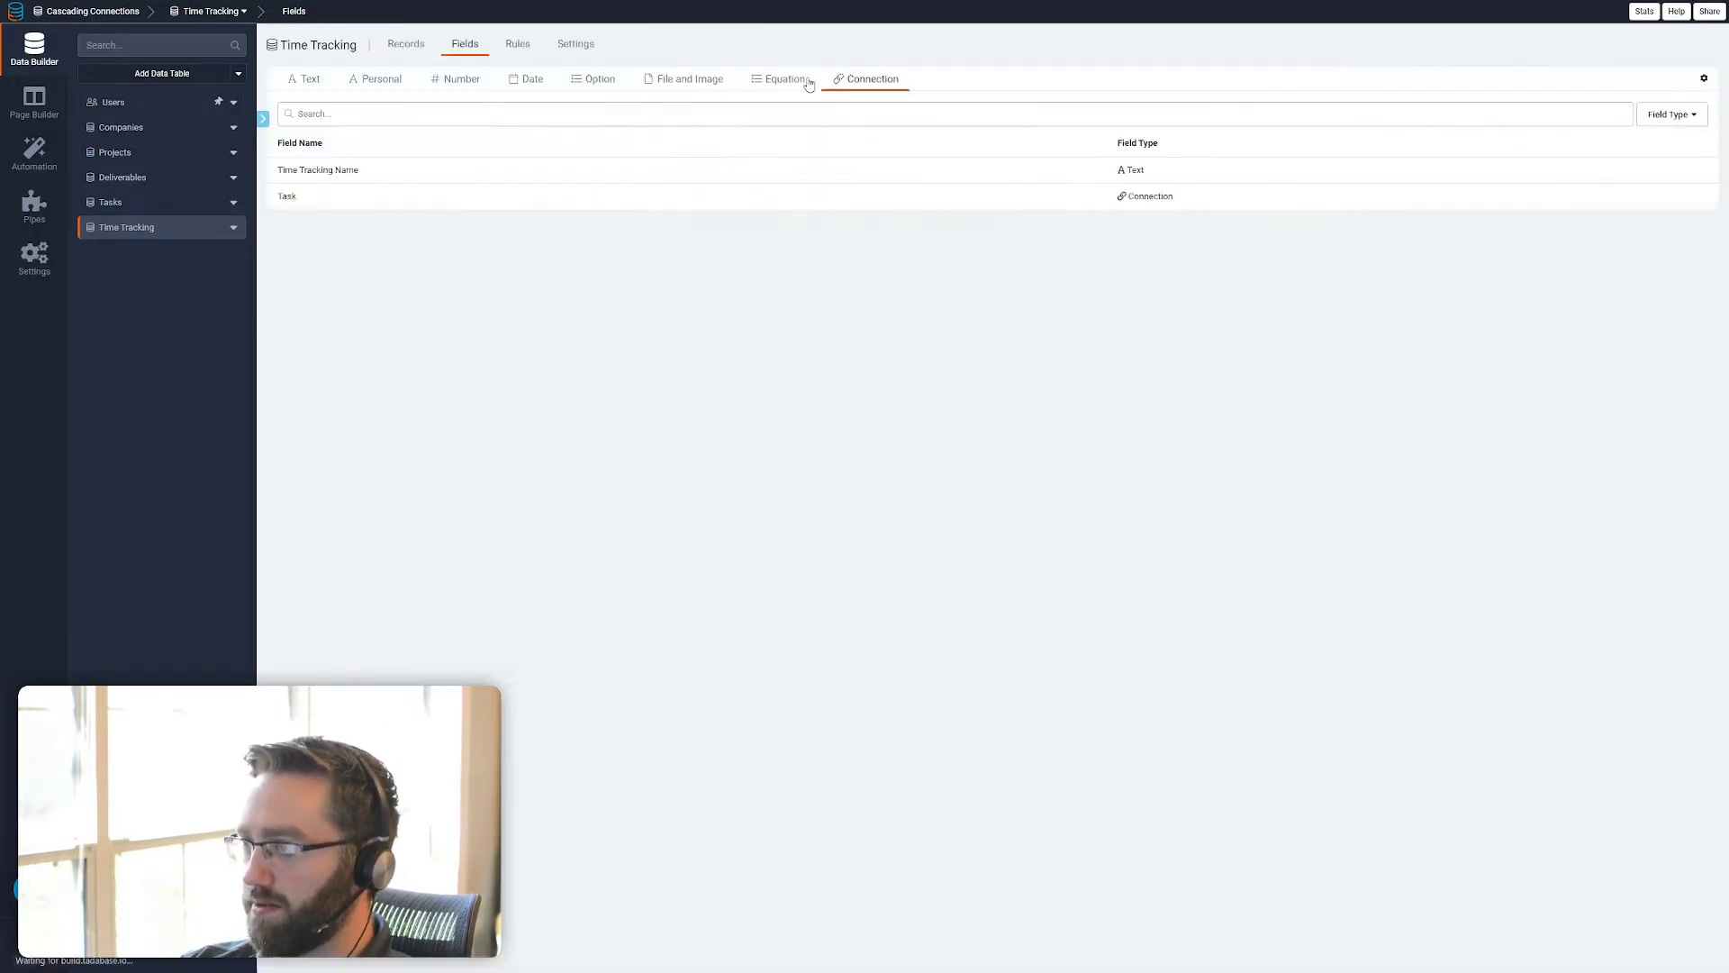
Add a connection field named Deliverable to the Time Tracking table, linking one Time Tracking to one Deliverable
{"action": "left_click", "coordinate": [882, 79]}
{"action": "left_click", "coordinate": [775, 100]}
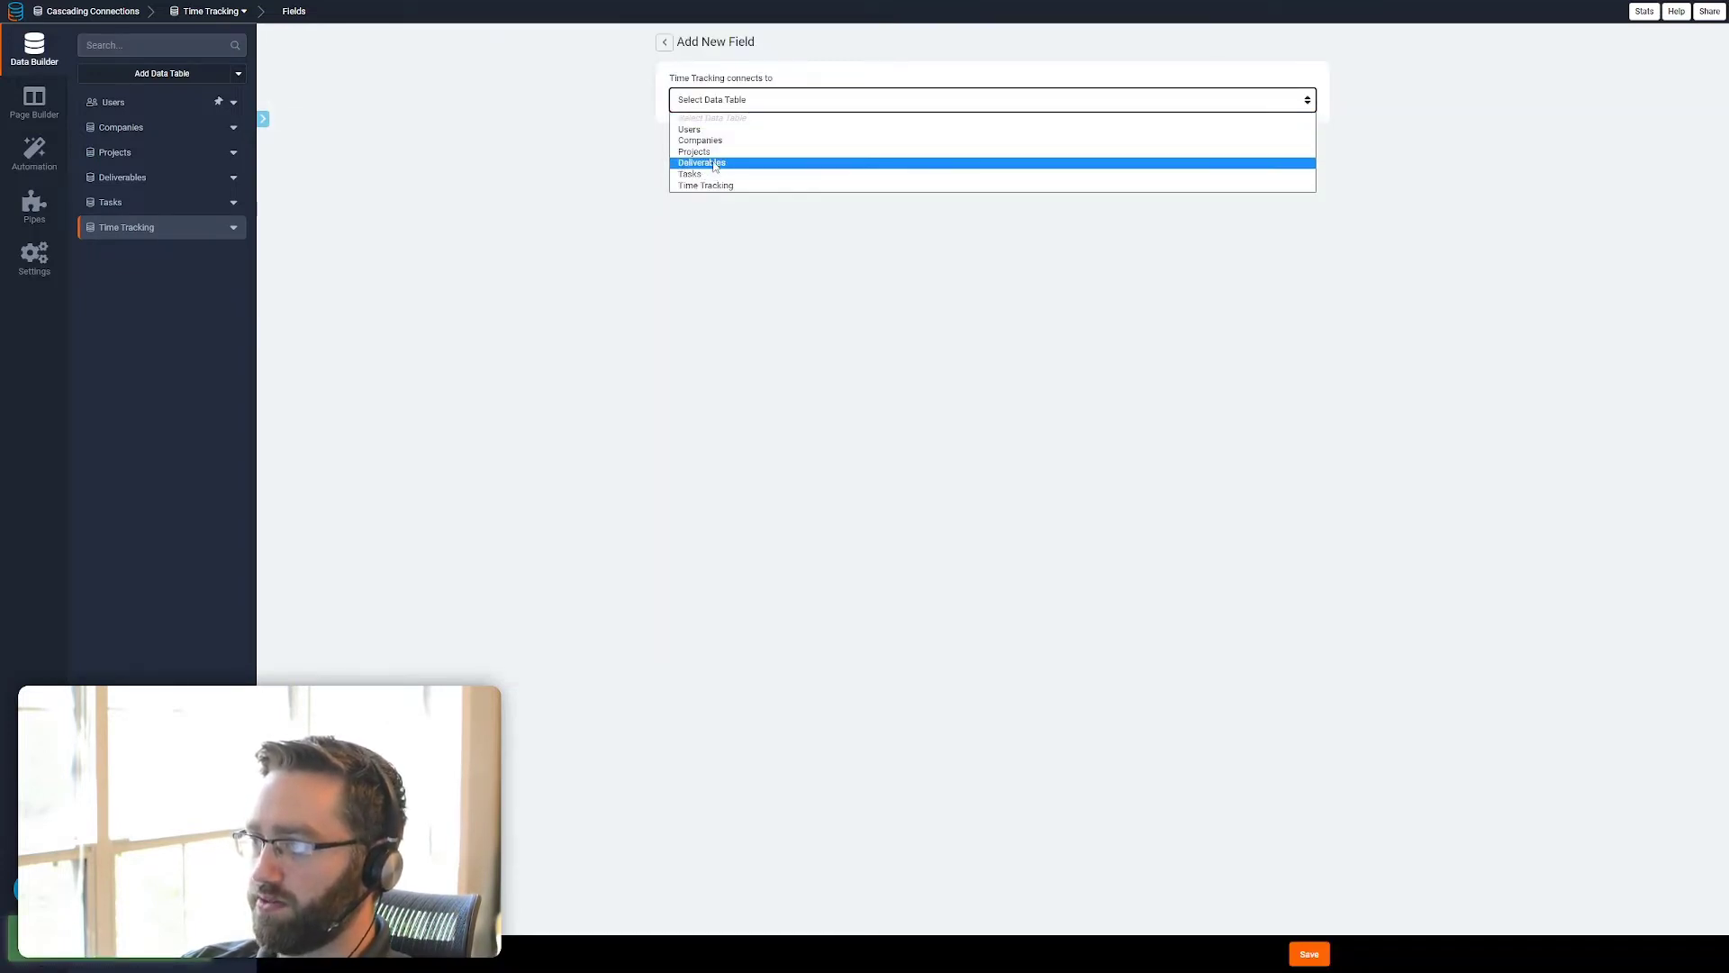
{"action": "left_click", "coordinate": [715, 164]}
{"action": "left_click", "coordinate": [1310, 953]}
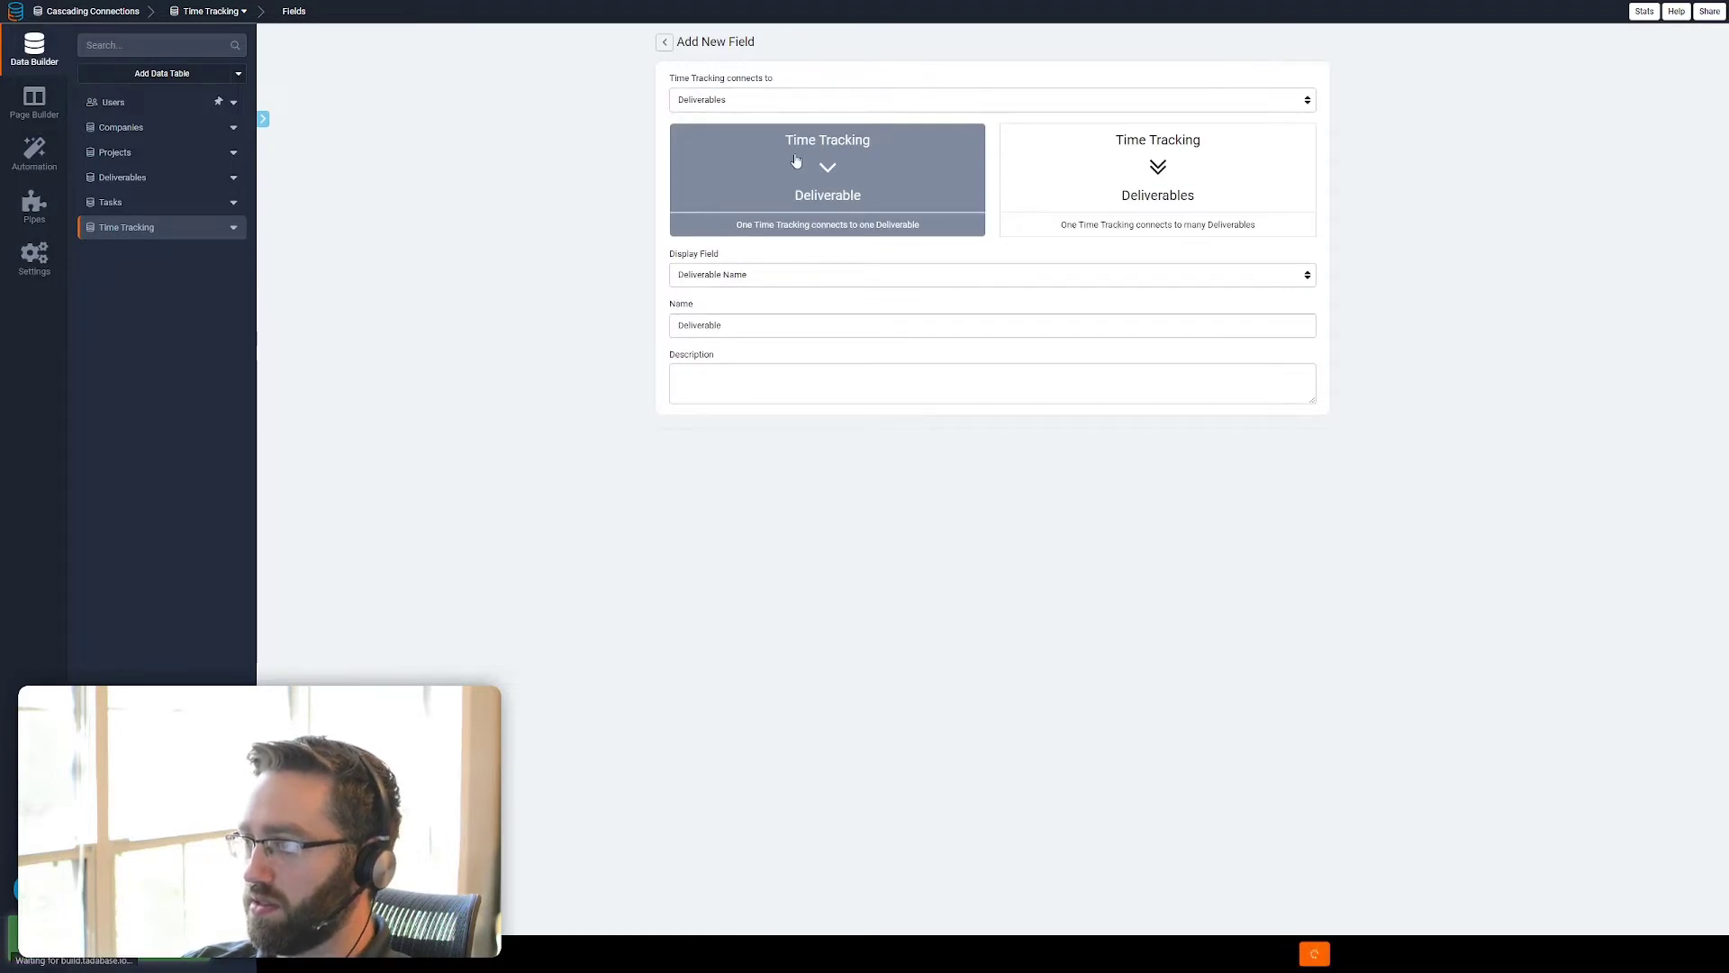
Add a connection field named Project to the Time Tracking table, linking one Time Tracking to one Project
{"action": "left_click", "coordinate": [850, 79]}
{"action": "left_click", "coordinate": [849, 100]}
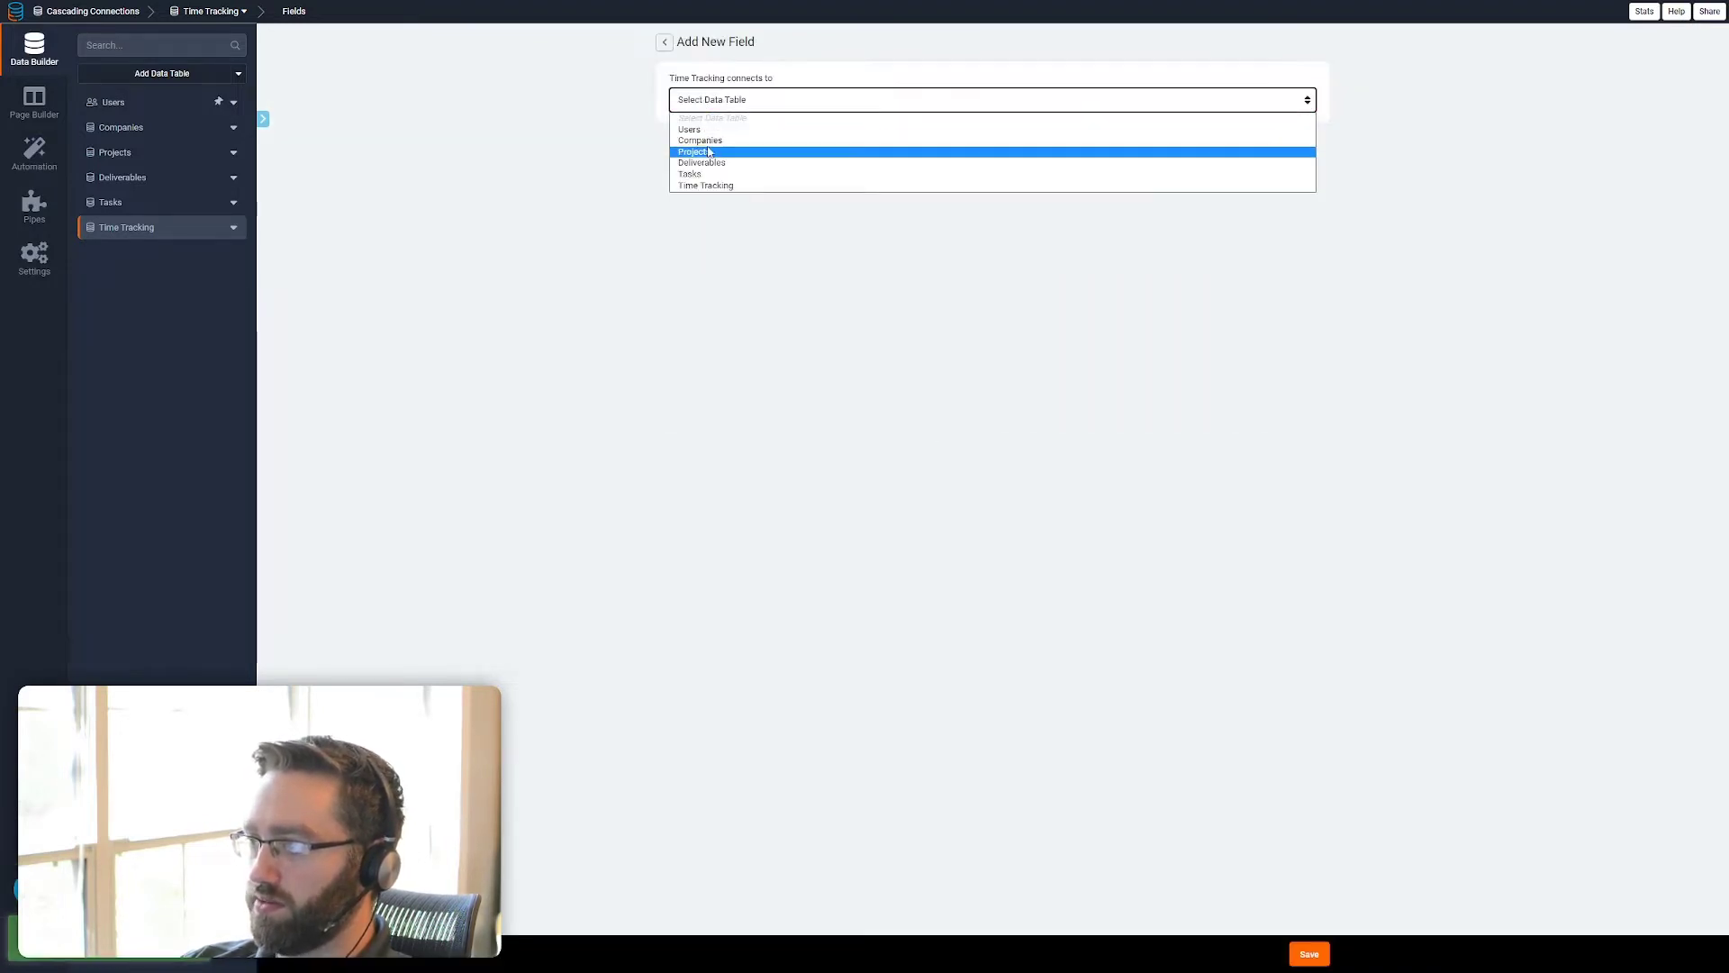
{"action": "left_click", "coordinate": [851, 150]}
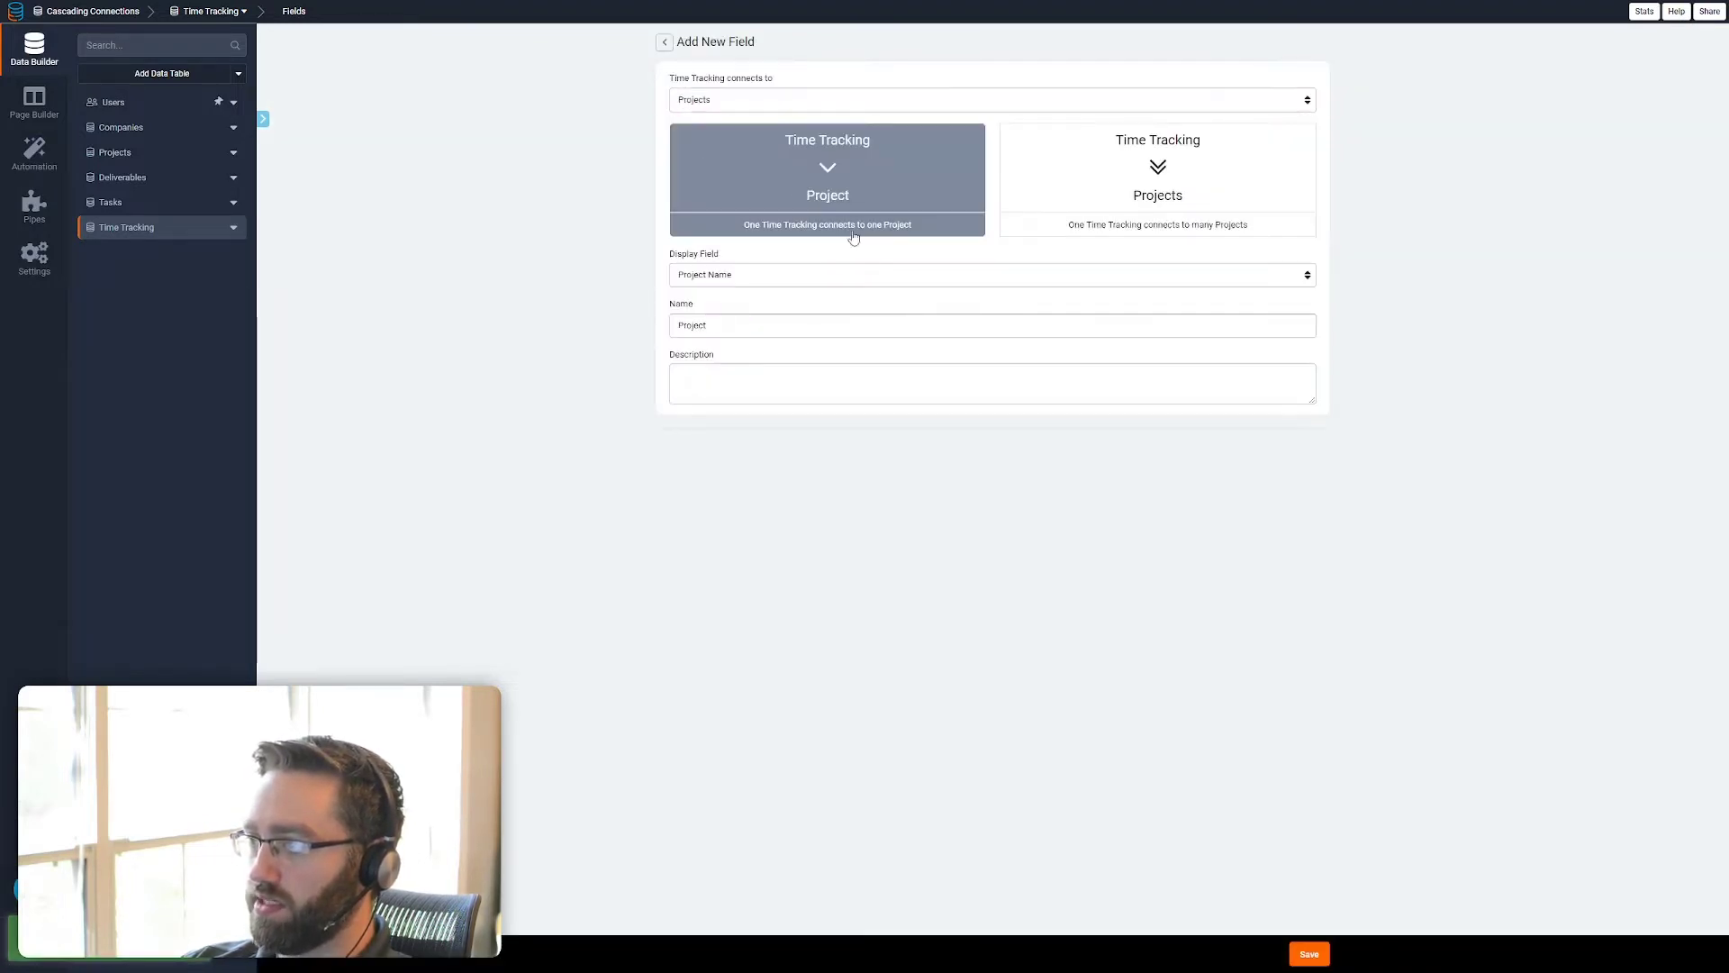
{"action": "left_click", "coordinate": [1299, 953]}
Add a connection field named Company to the Time Tracking table, linking one Time Tracking to one Company
{"action": "left_click", "coordinate": [866, 78]}
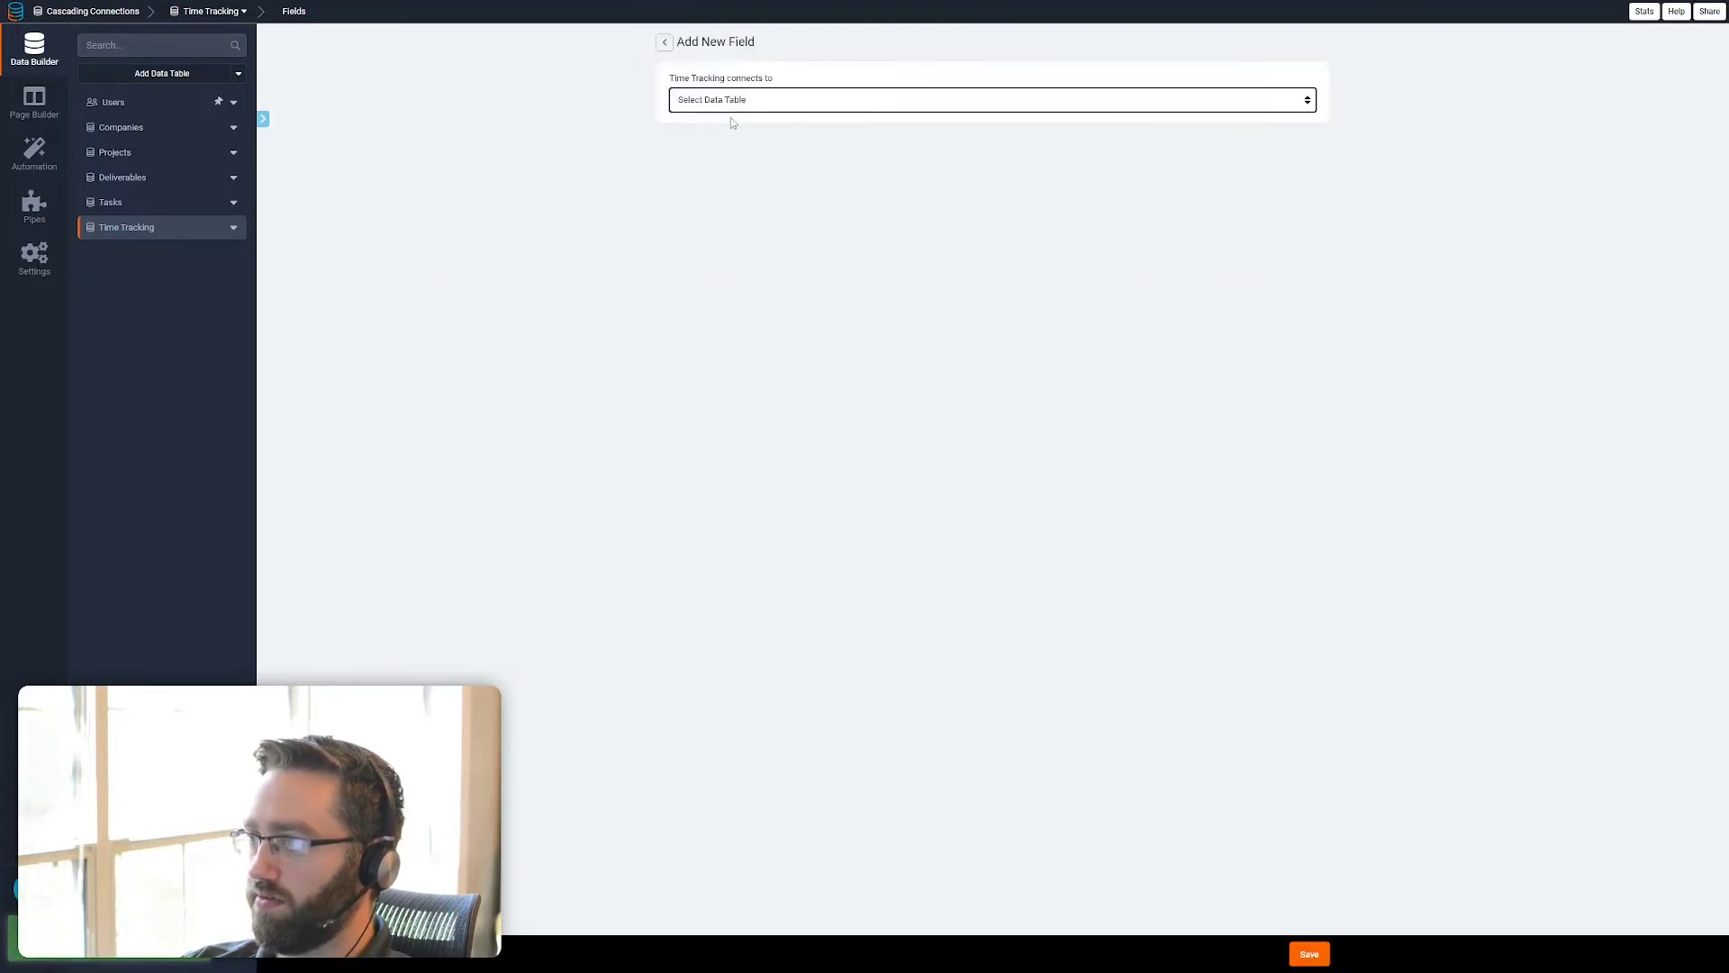
{"action": "left_click", "coordinate": [730, 101]}
{"action": "left_click", "coordinate": [712, 147]}
{"action": "left_click", "coordinate": [712, 147]}
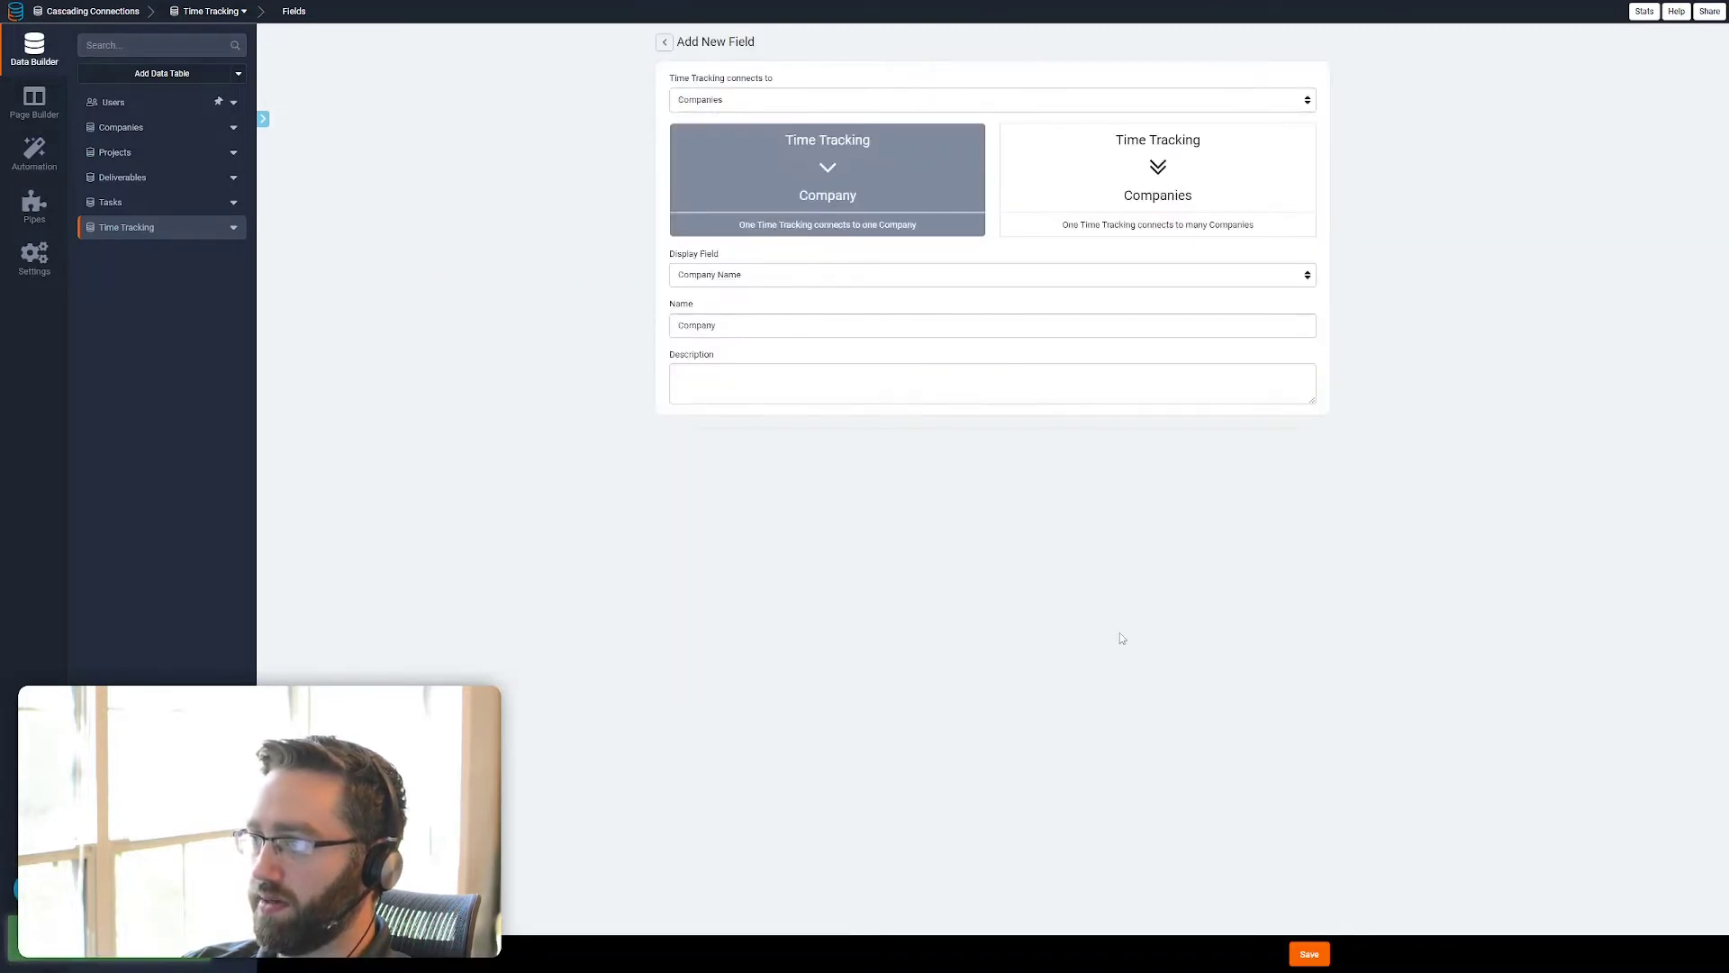
{"action": "left_click", "coordinate": [1306, 953]}
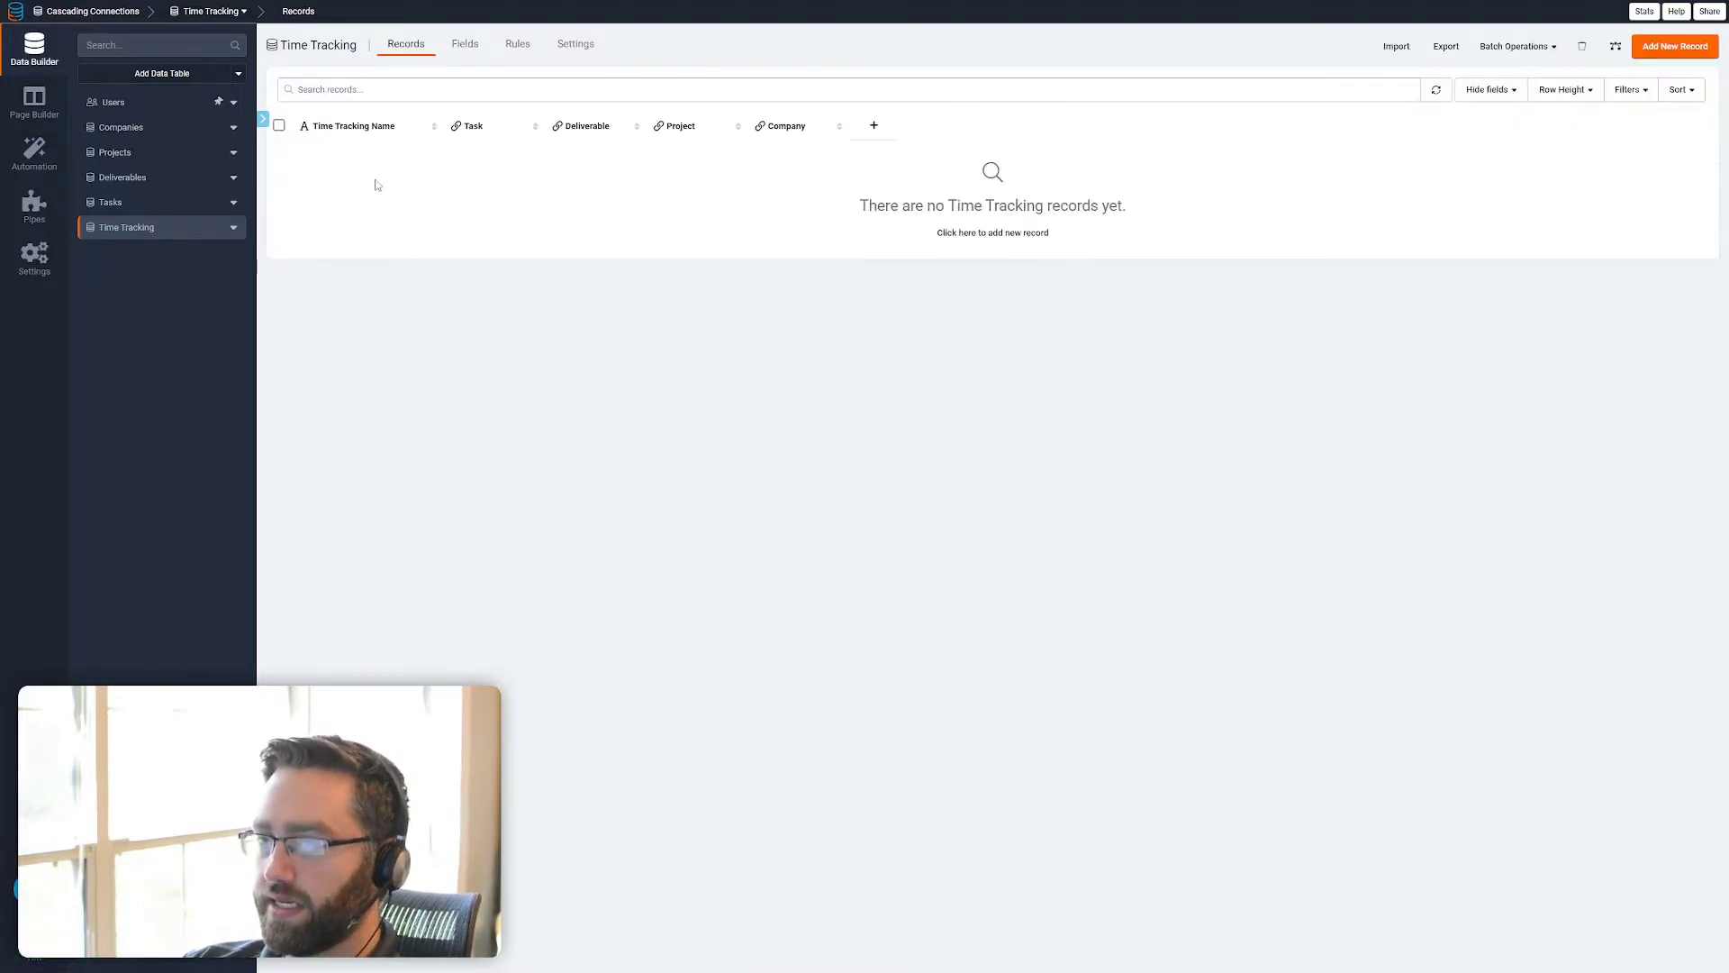
Delete the Time Tracking Name text field from the Time Tracking table
{"action": "left_click", "coordinate": [352, 131]}
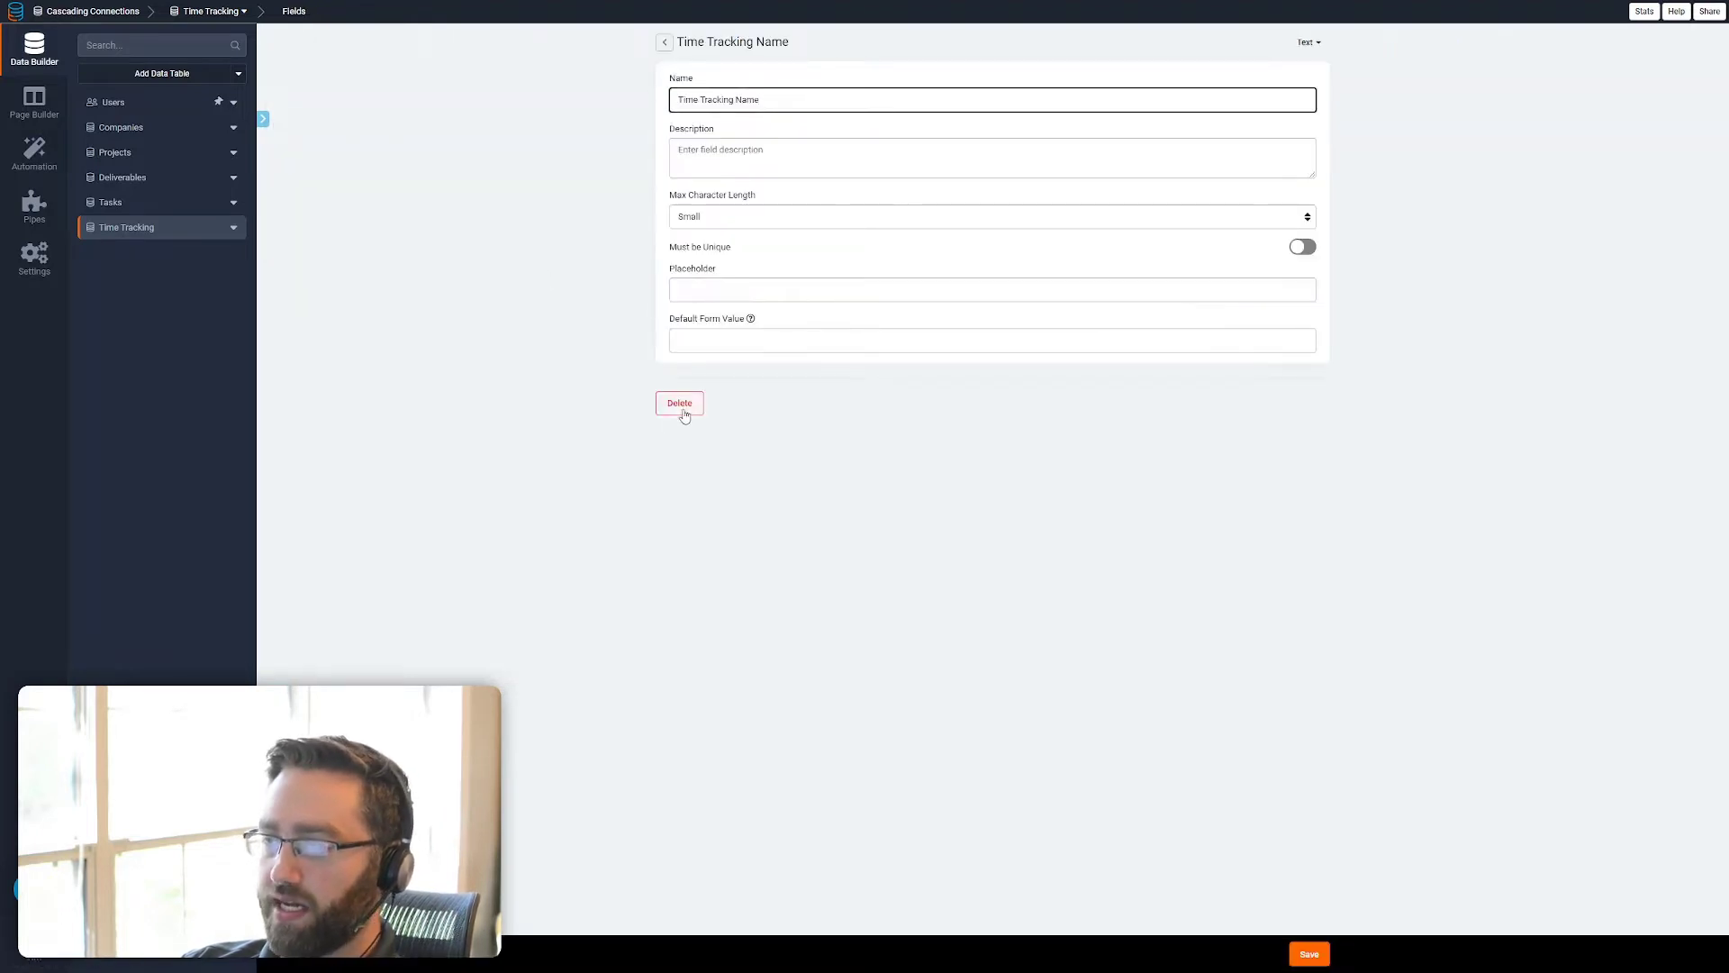
{"action": "left_click", "coordinate": [680, 404]}
{"action": "left_click", "coordinate": [1038, 534]}
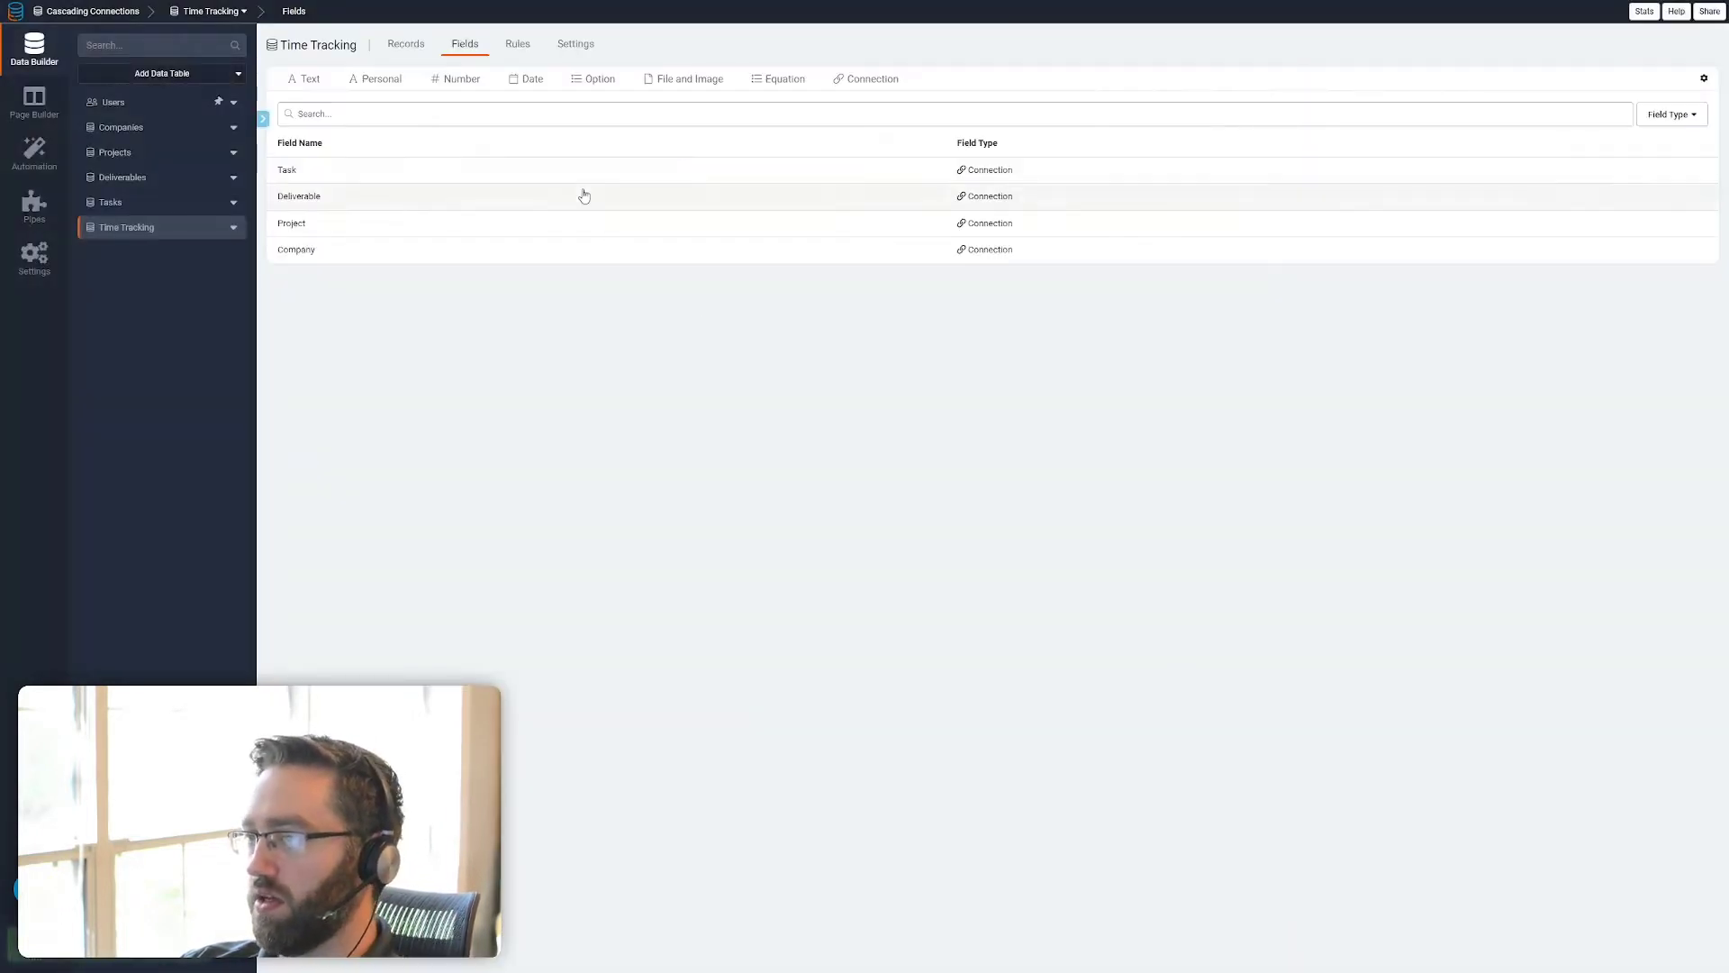
Add a number field named "Hours worked" to the Time Tracking table and move it to first place in the field order
{"action": "left_click", "coordinate": [467, 103]}
{"action": "left_click_drag", "start_coordinate": [776, 106], "coordinate": [625, 106]}
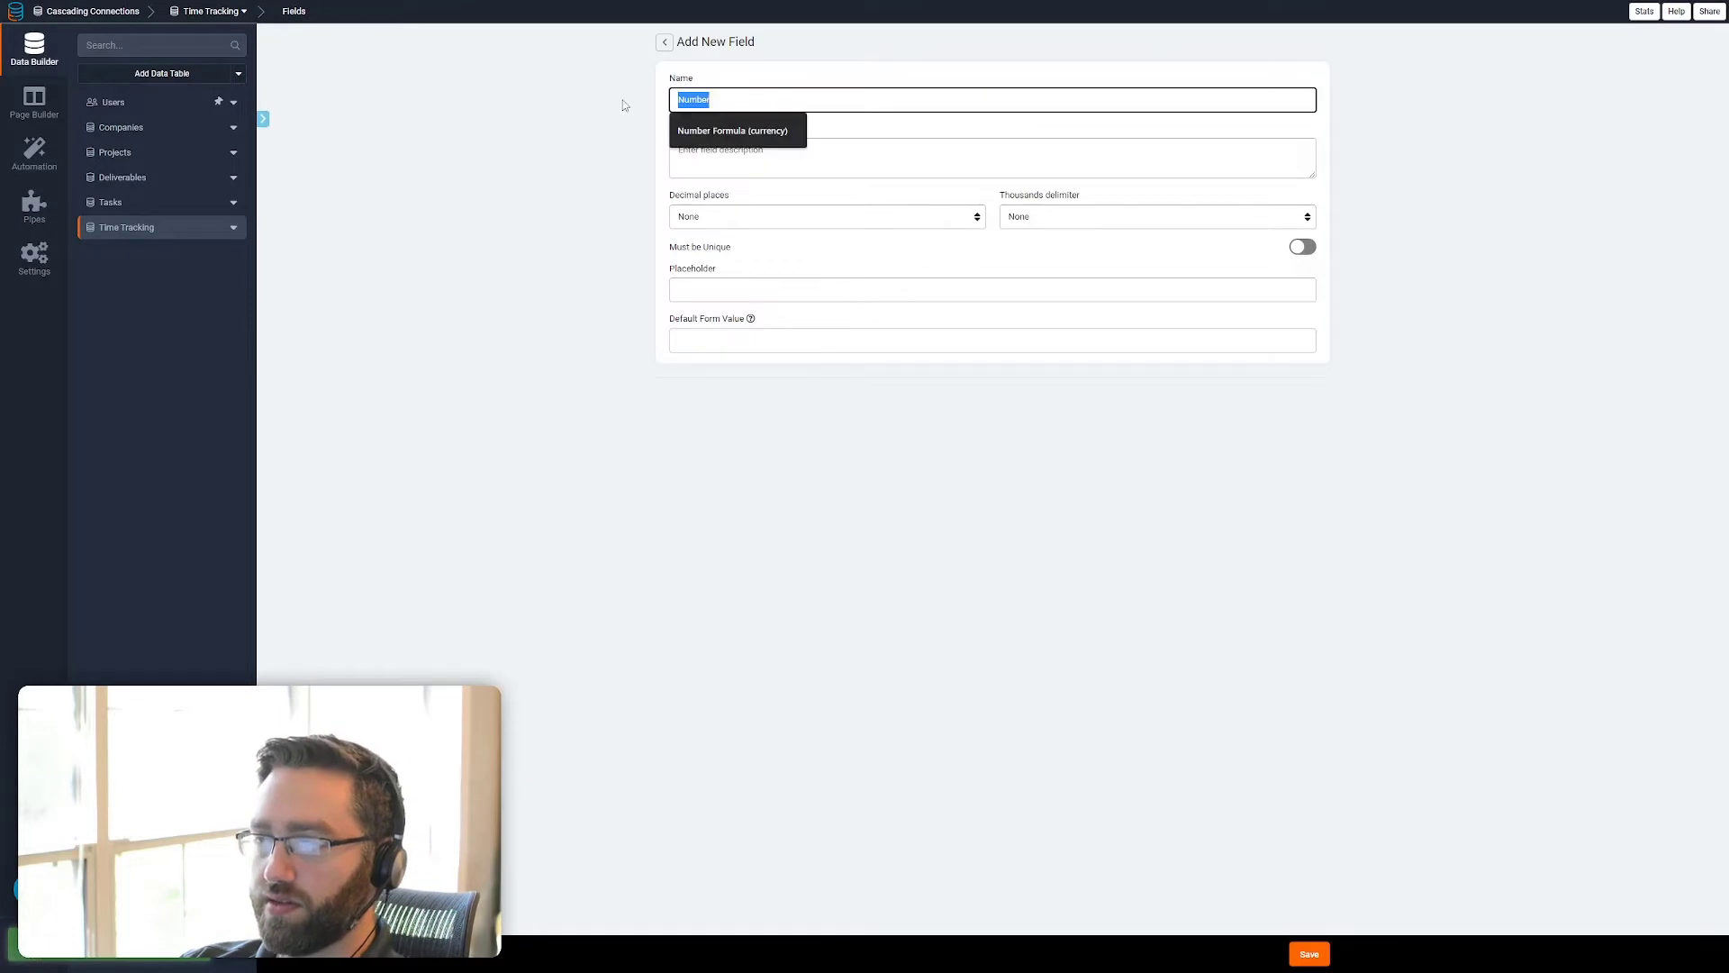
{"action": "type", "text": "Ho"}
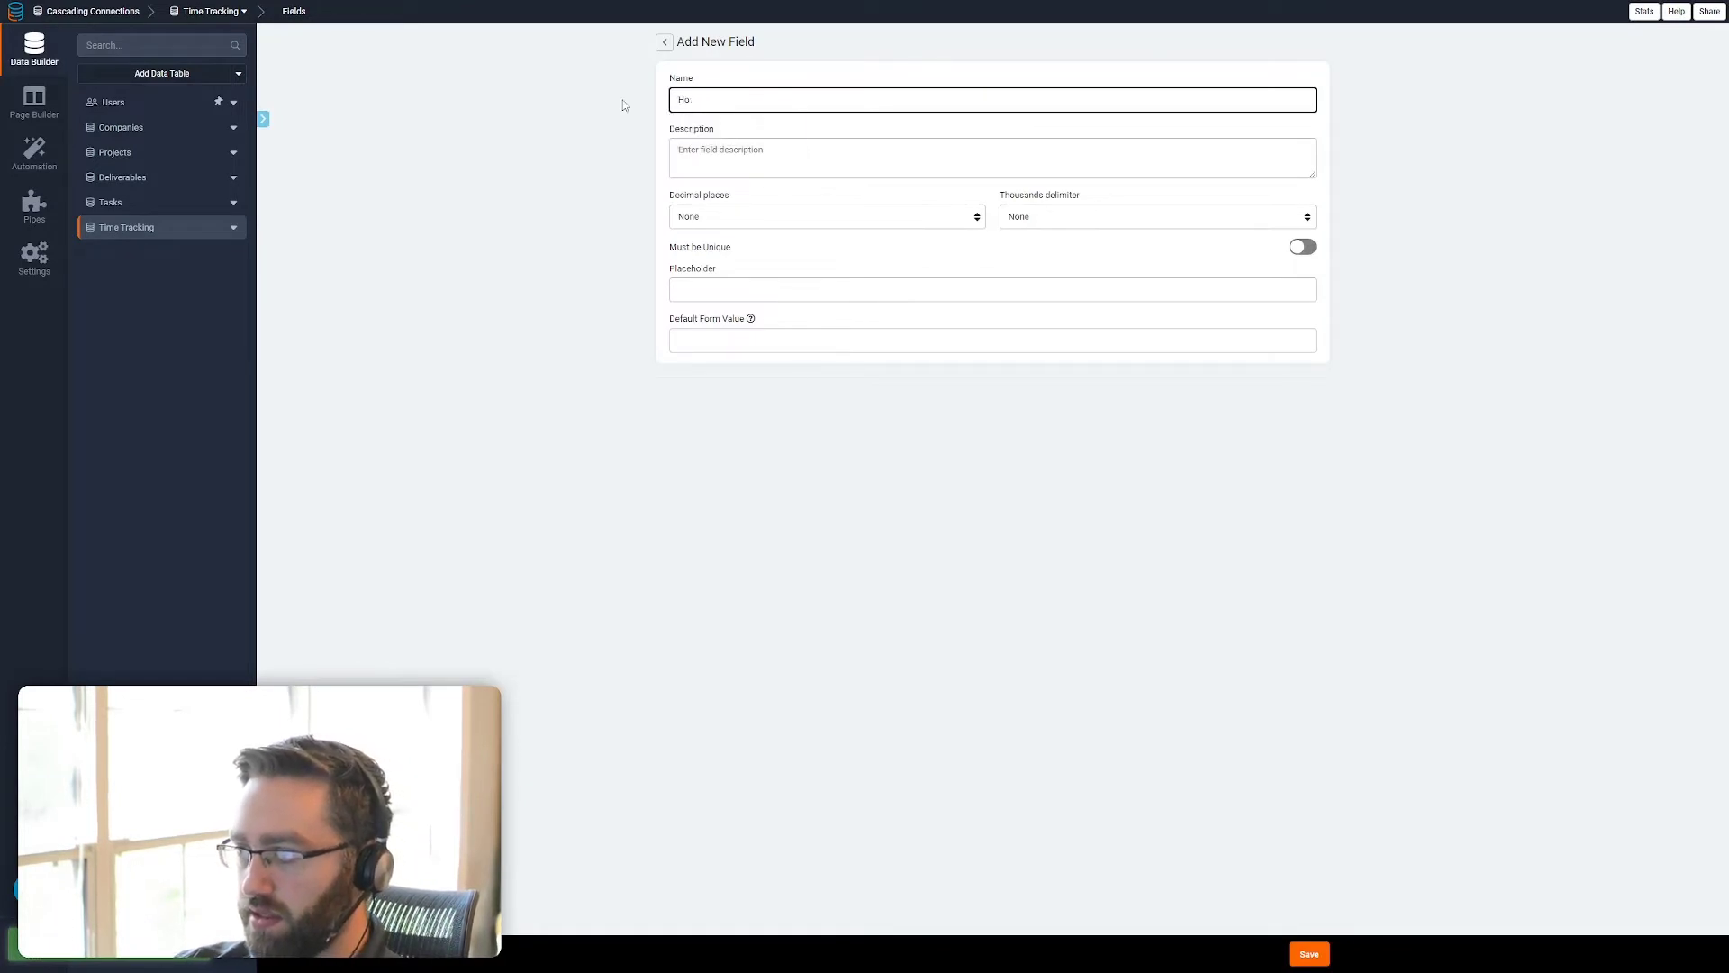
{"action": "type", "text": "w Murs worked"}
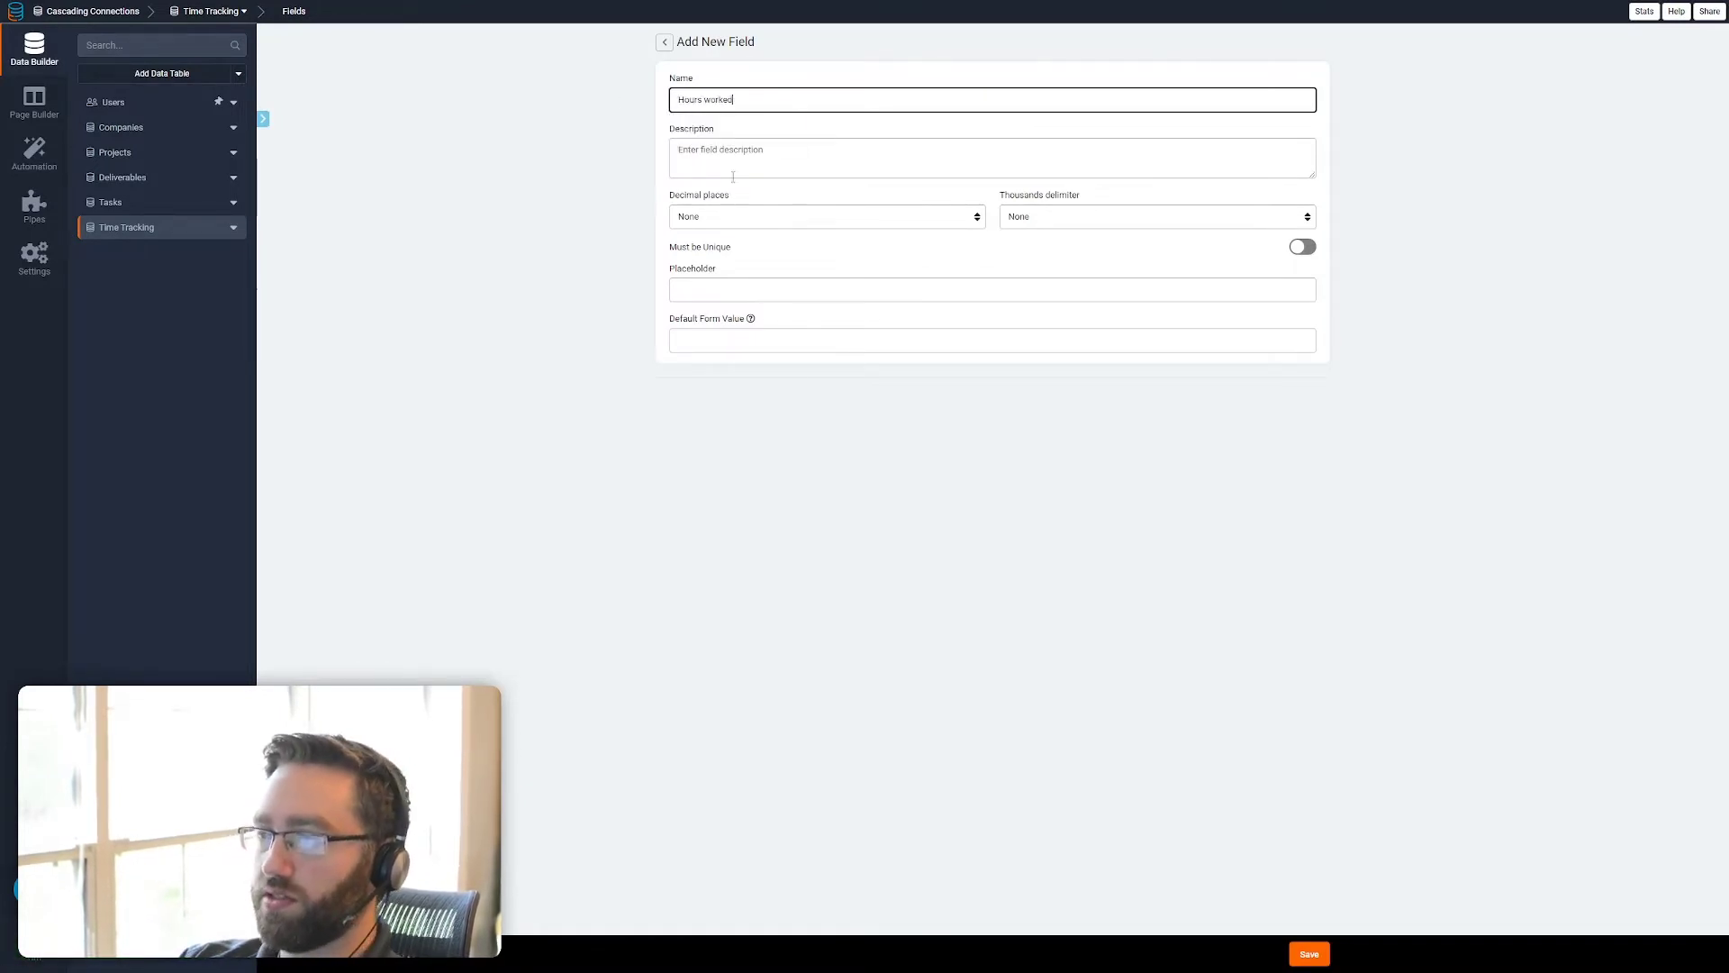
{"action": "left_click", "coordinate": [1309, 954]}
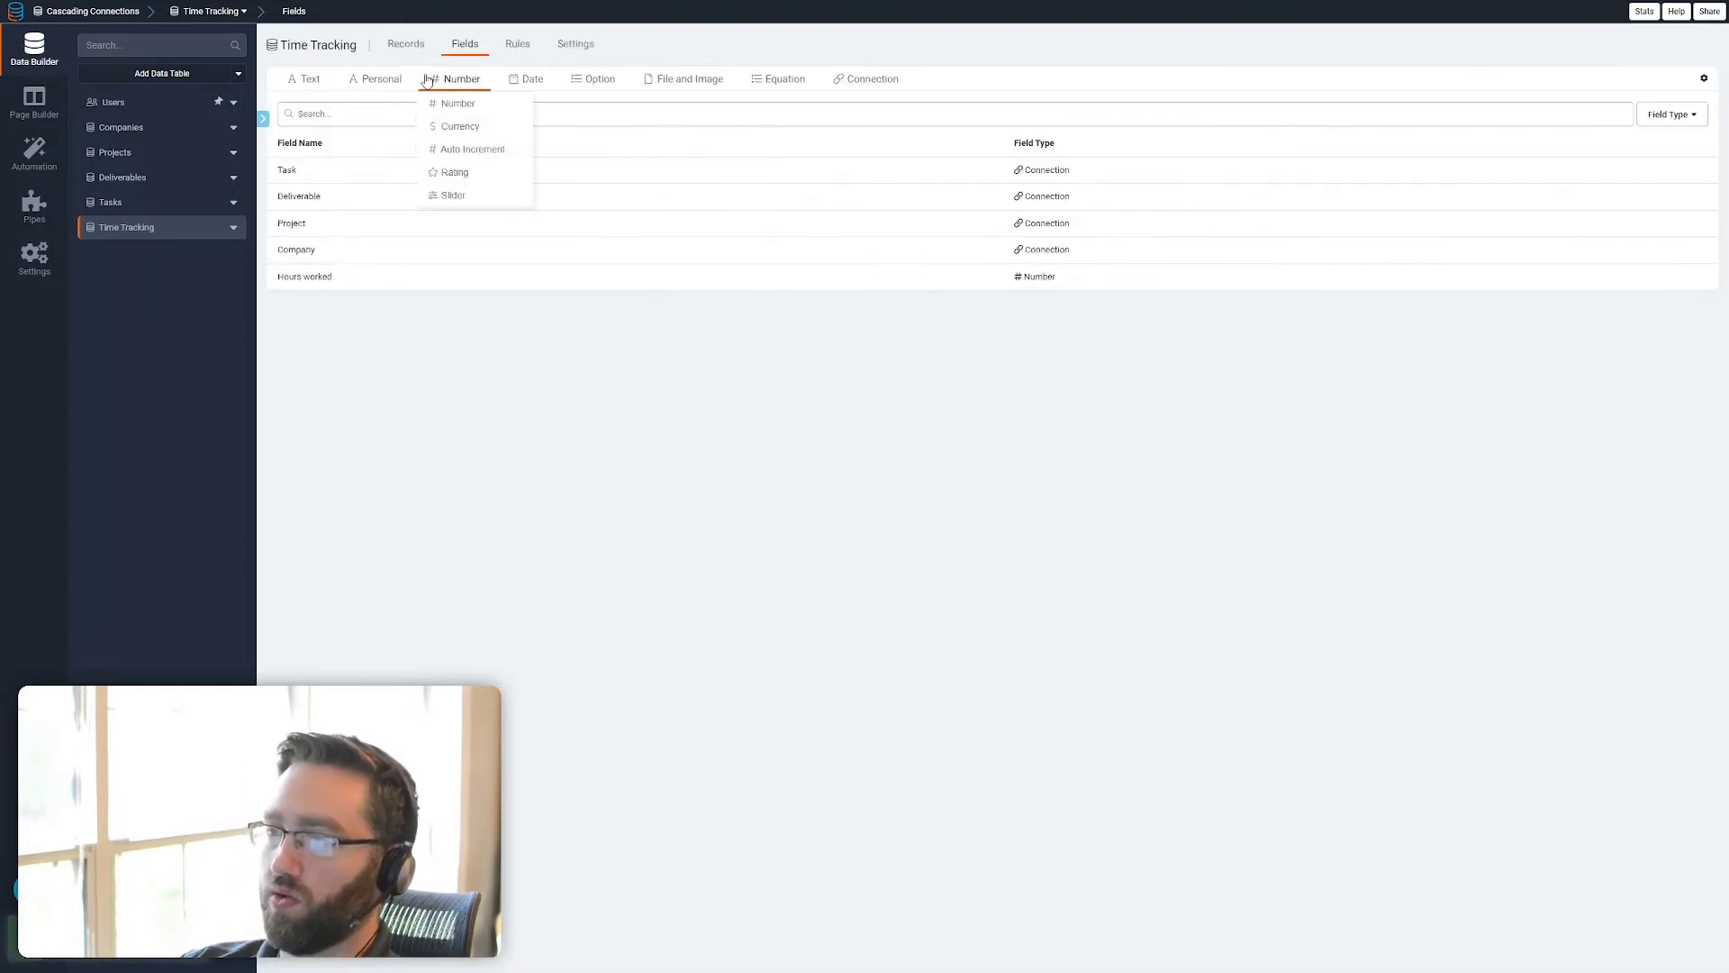
{"action": "left_click_drag", "start_coordinate": [378, 276], "coordinate": [386, 164]}
Start a new radio option field in the Tasks table and name it "Task Status"
{"action": "left_click", "coordinate": [199, 211]}
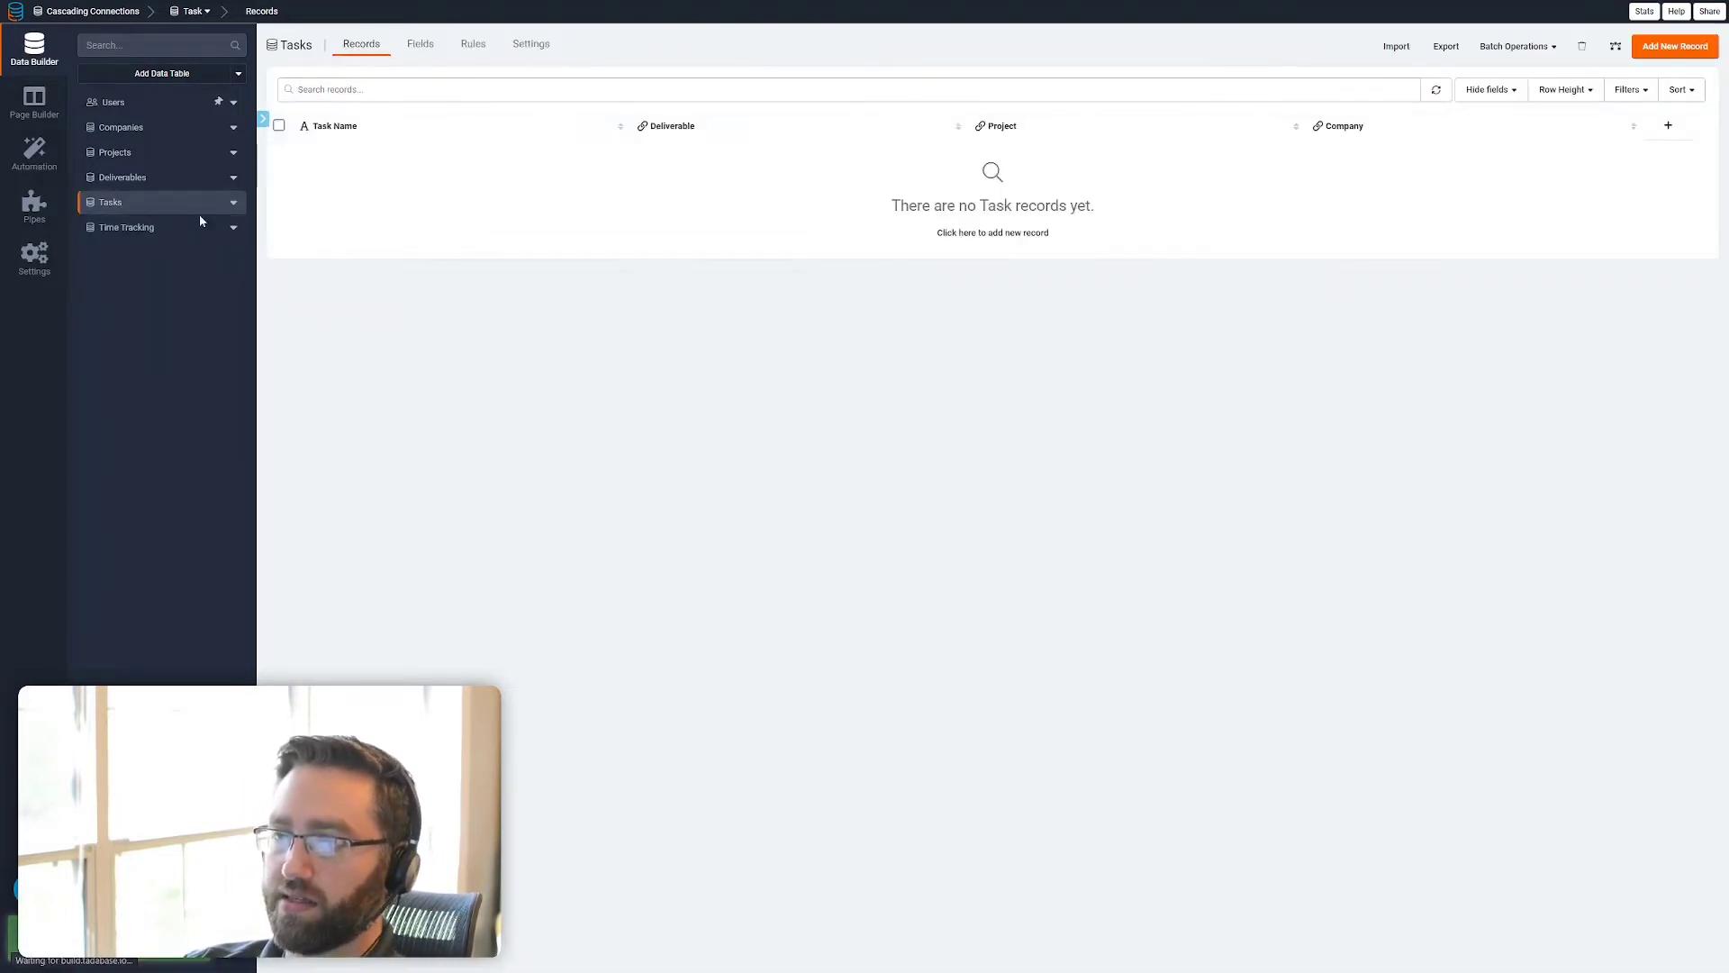
{"action": "left_click", "coordinate": [427, 50]}
{"action": "left_click", "coordinate": [594, 80]}
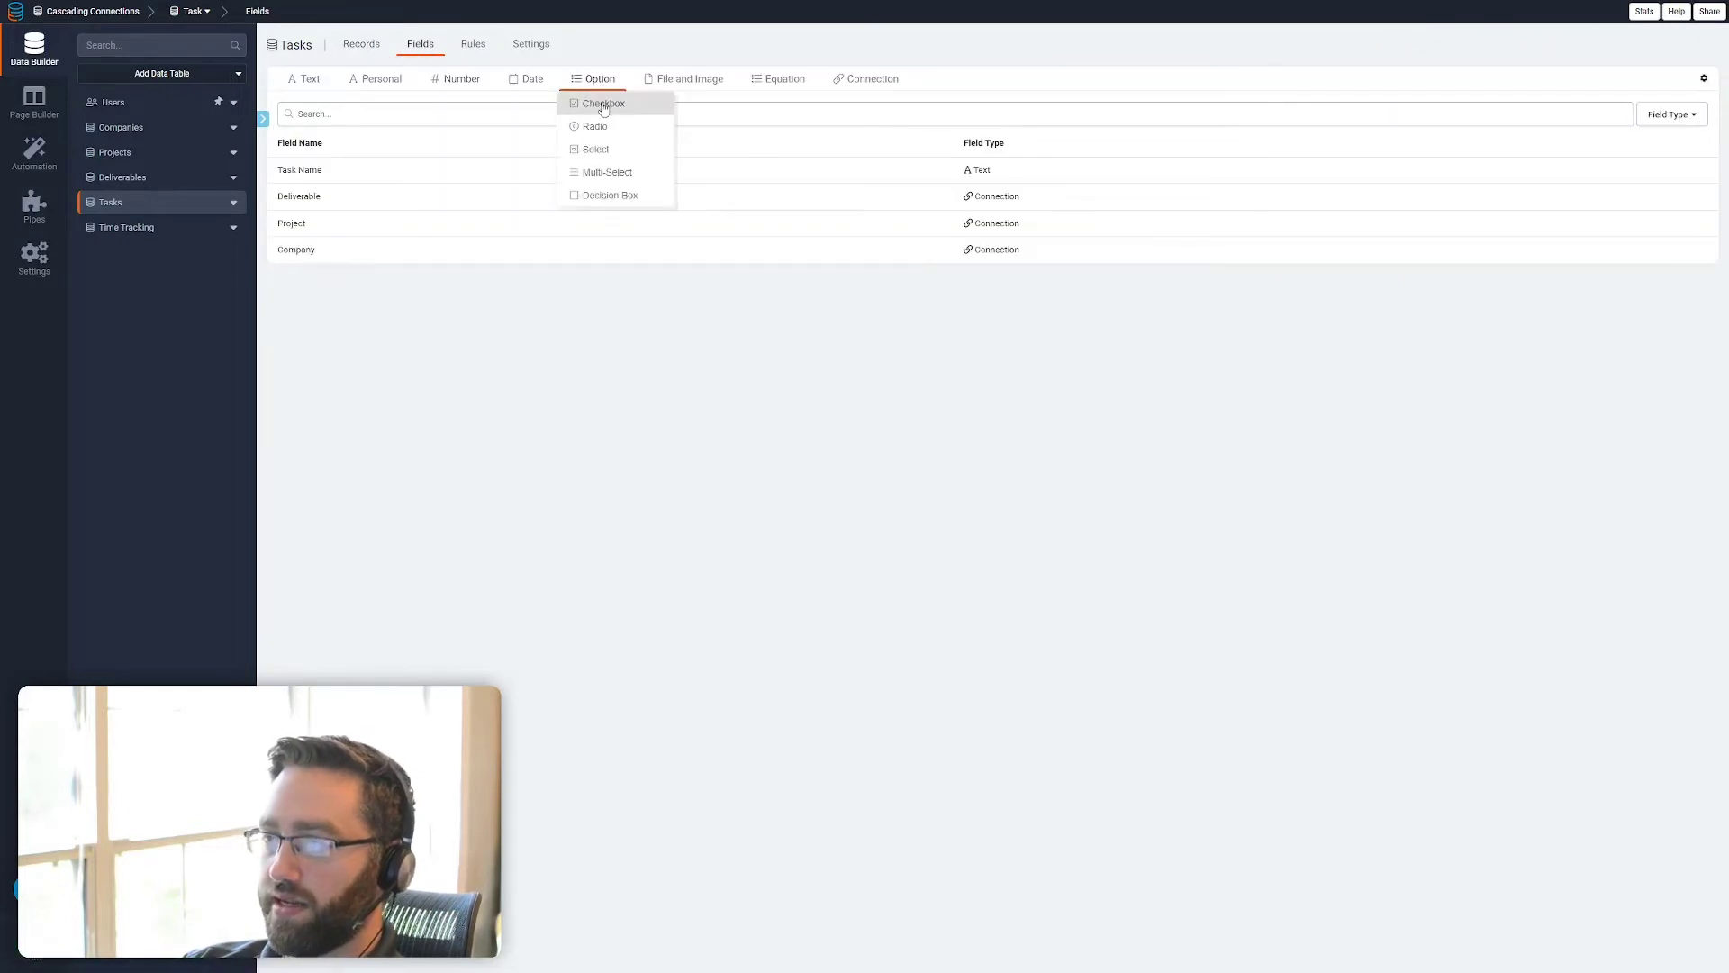
{"action": "left_click", "coordinate": [598, 127]}
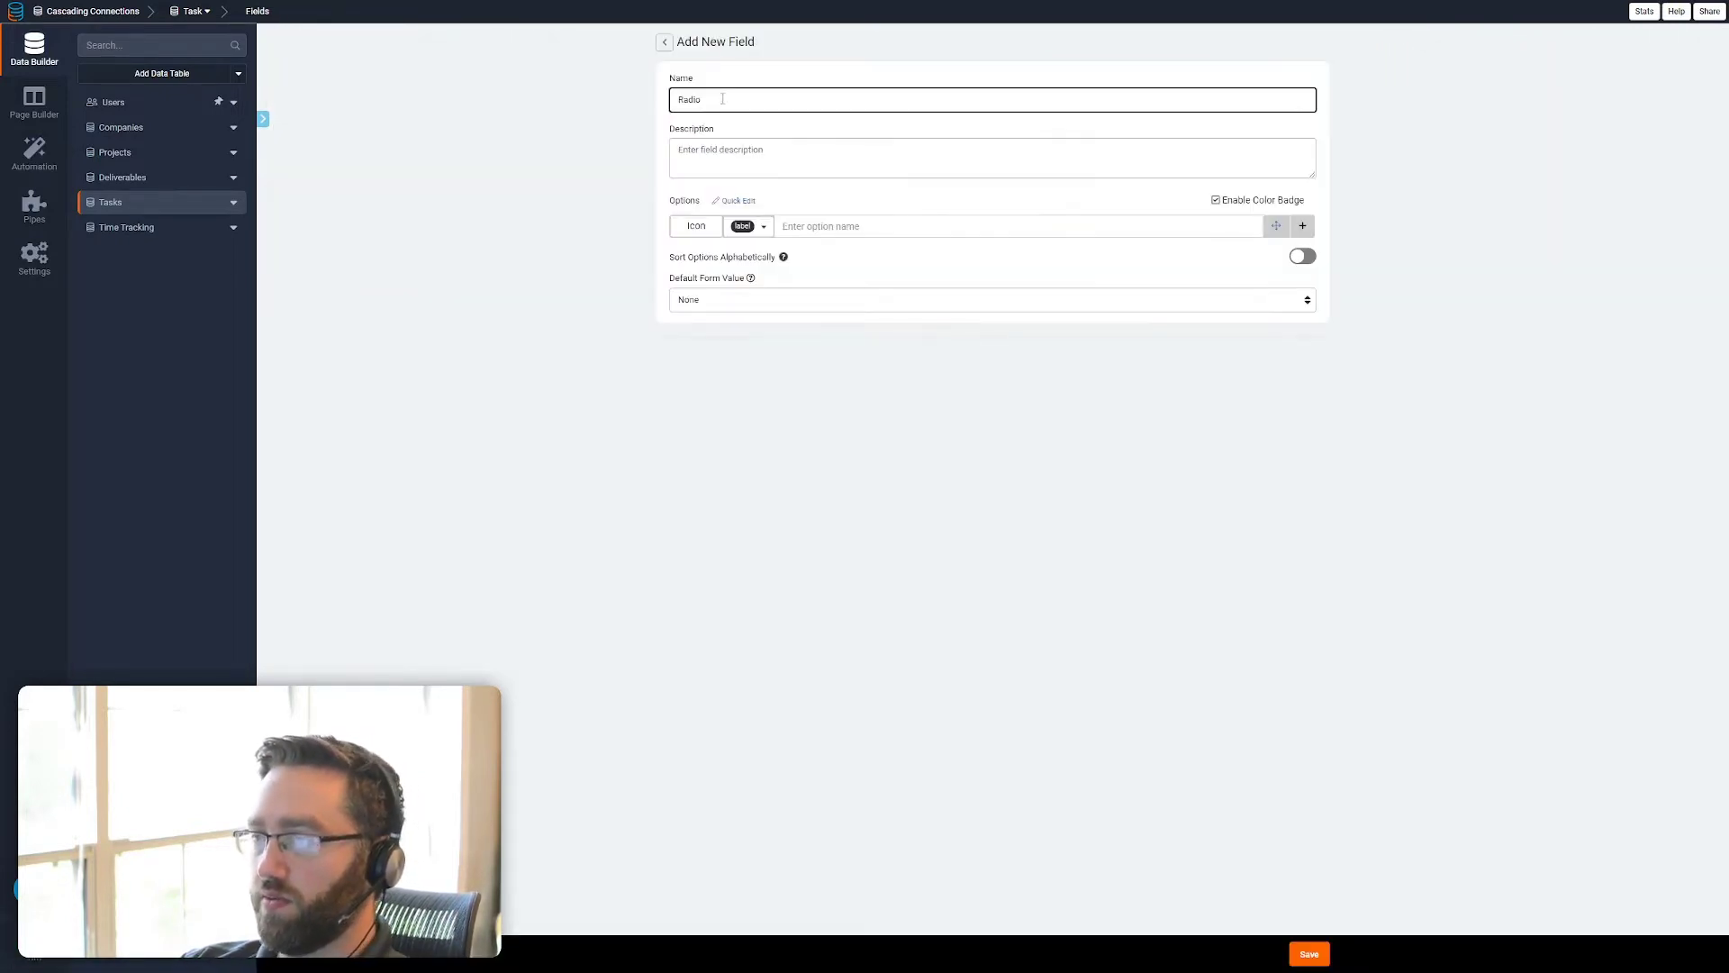
{"action": "left_click_drag", "start_coordinate": [722, 99], "coordinate": [674, 99]}
{"action": "type", "text": "Task S"}
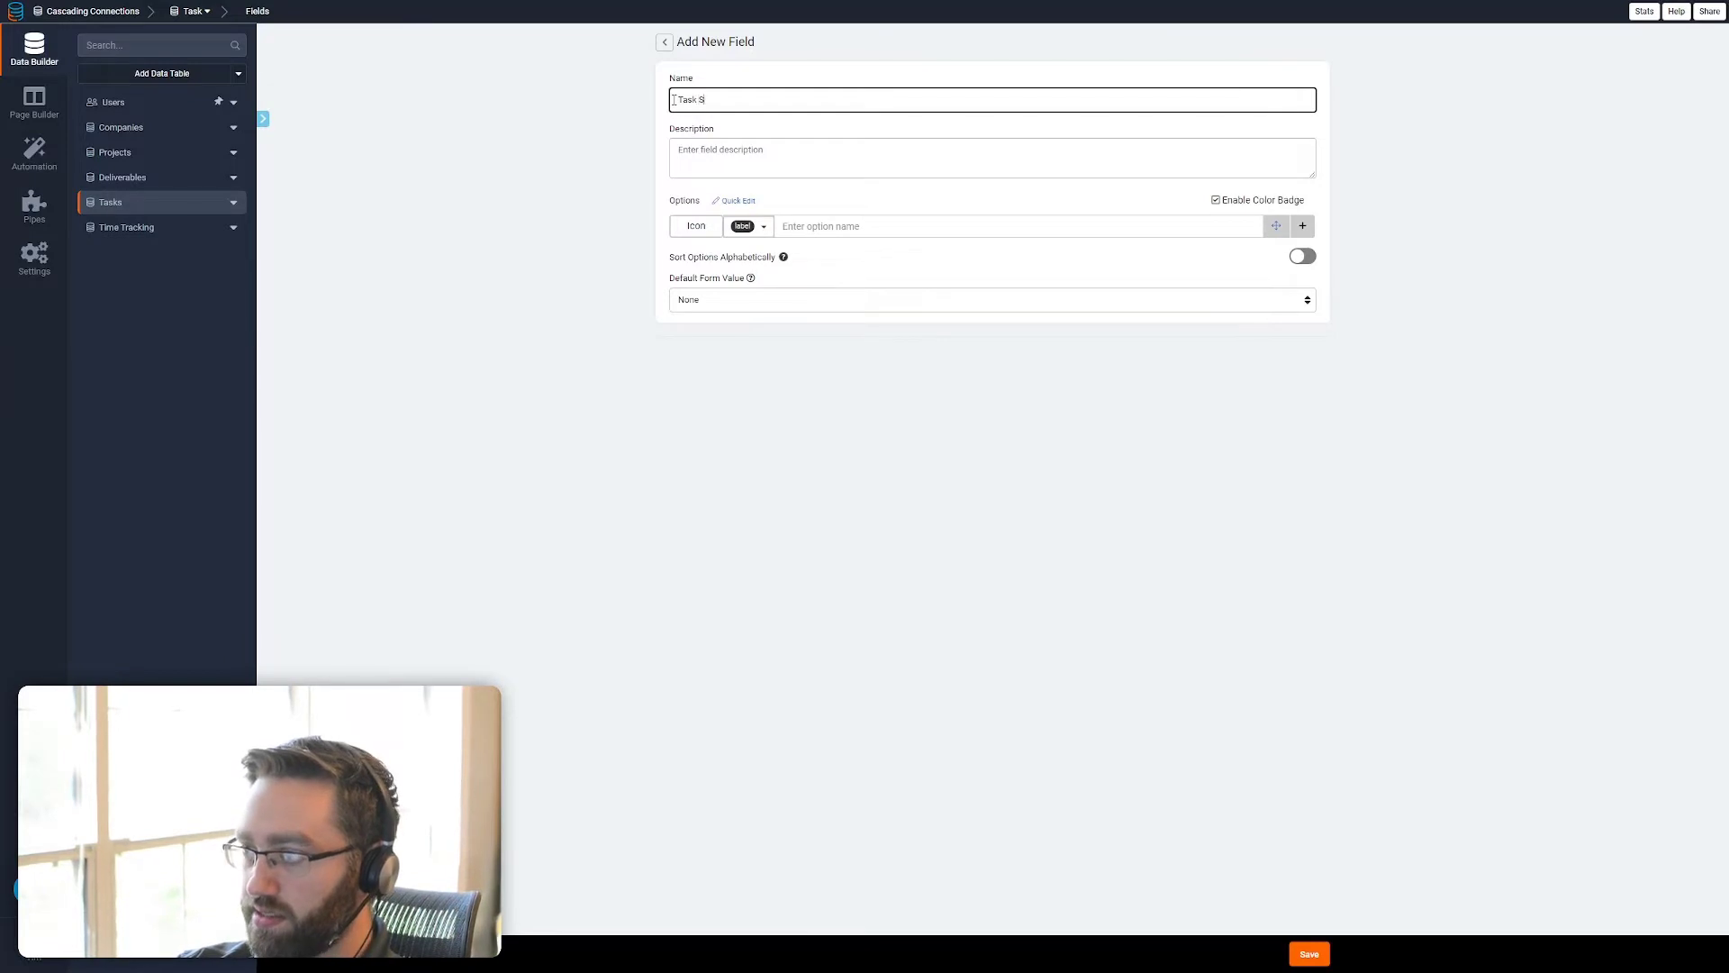
{"action": "type", "text": "tatus"}
Give the Task Status field the options Open with a red badge and Closed with a green badge, and save it
{"action": "left_click", "coordinate": [809, 225]}
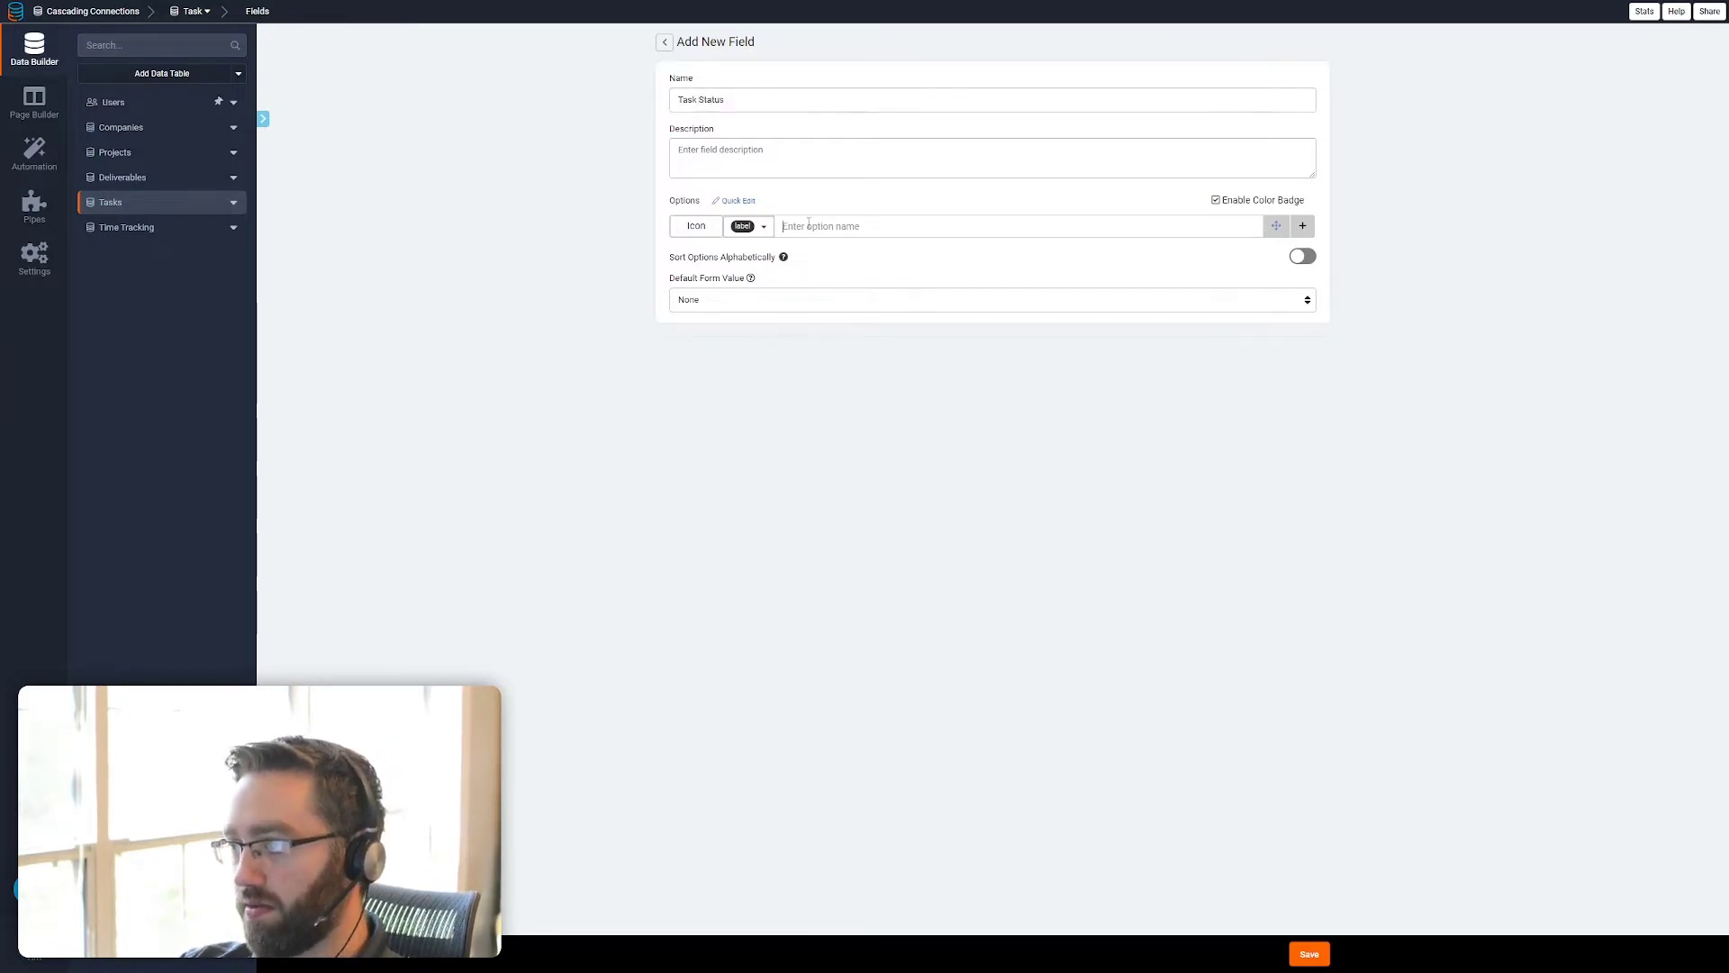
{"action": "type", "text": "Open"}
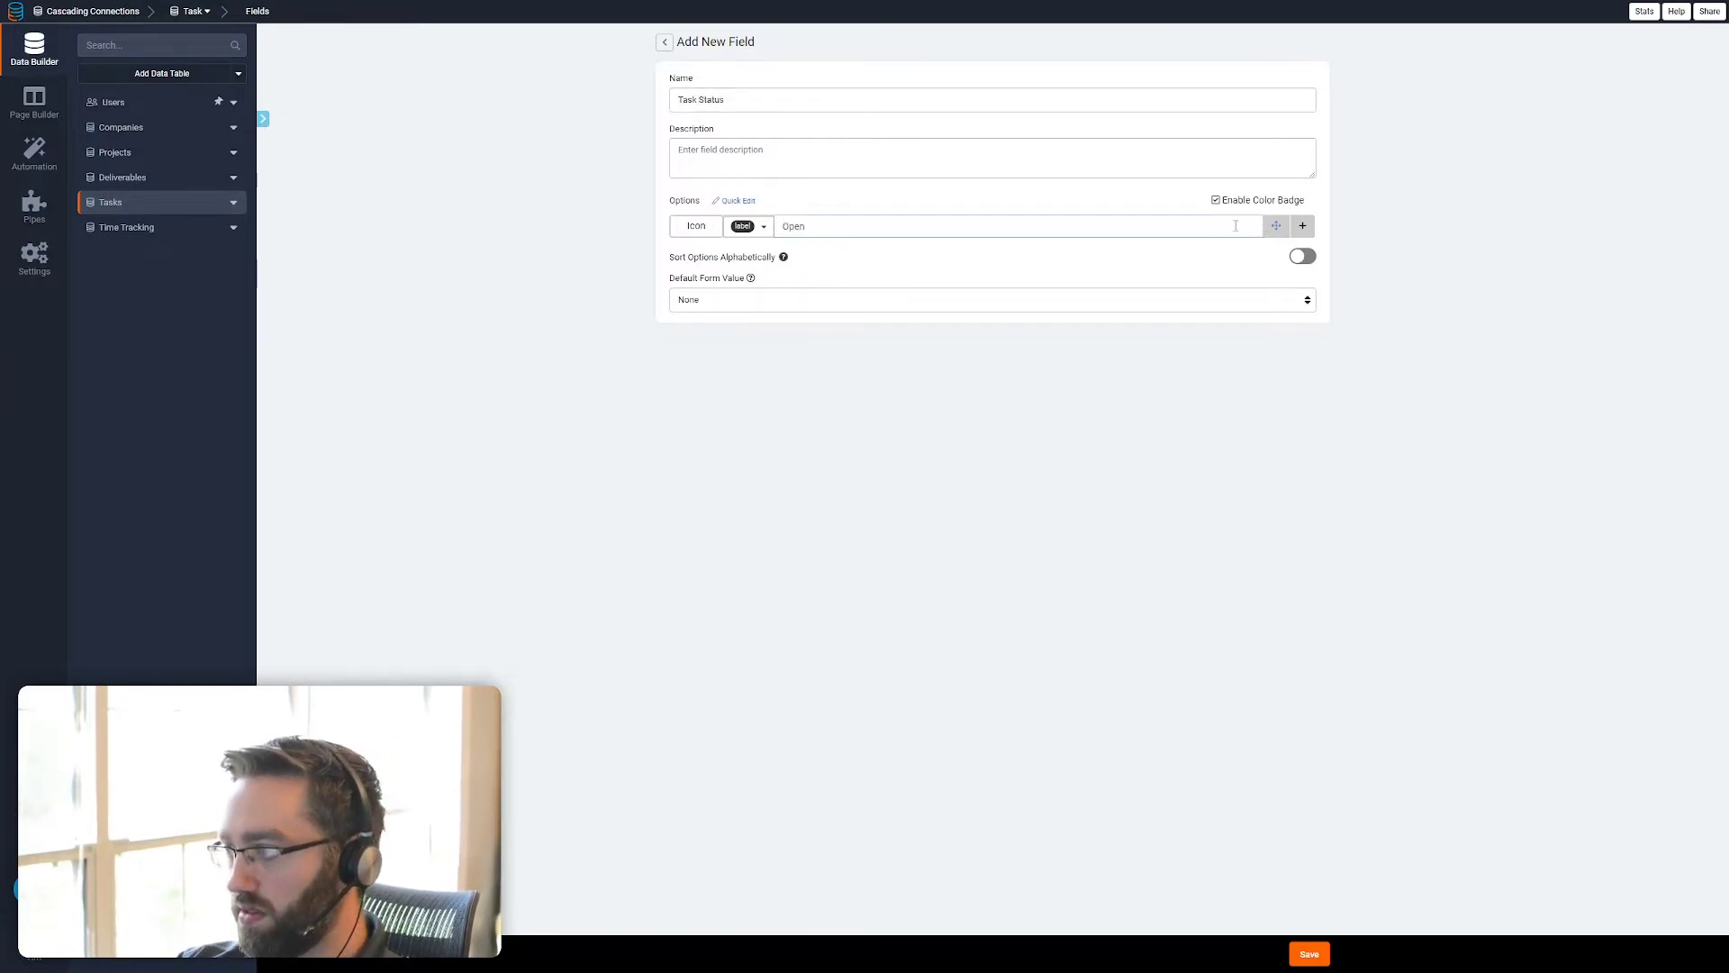
{"action": "left_click", "coordinate": [1303, 225]}
{"action": "type", "text": "C"}
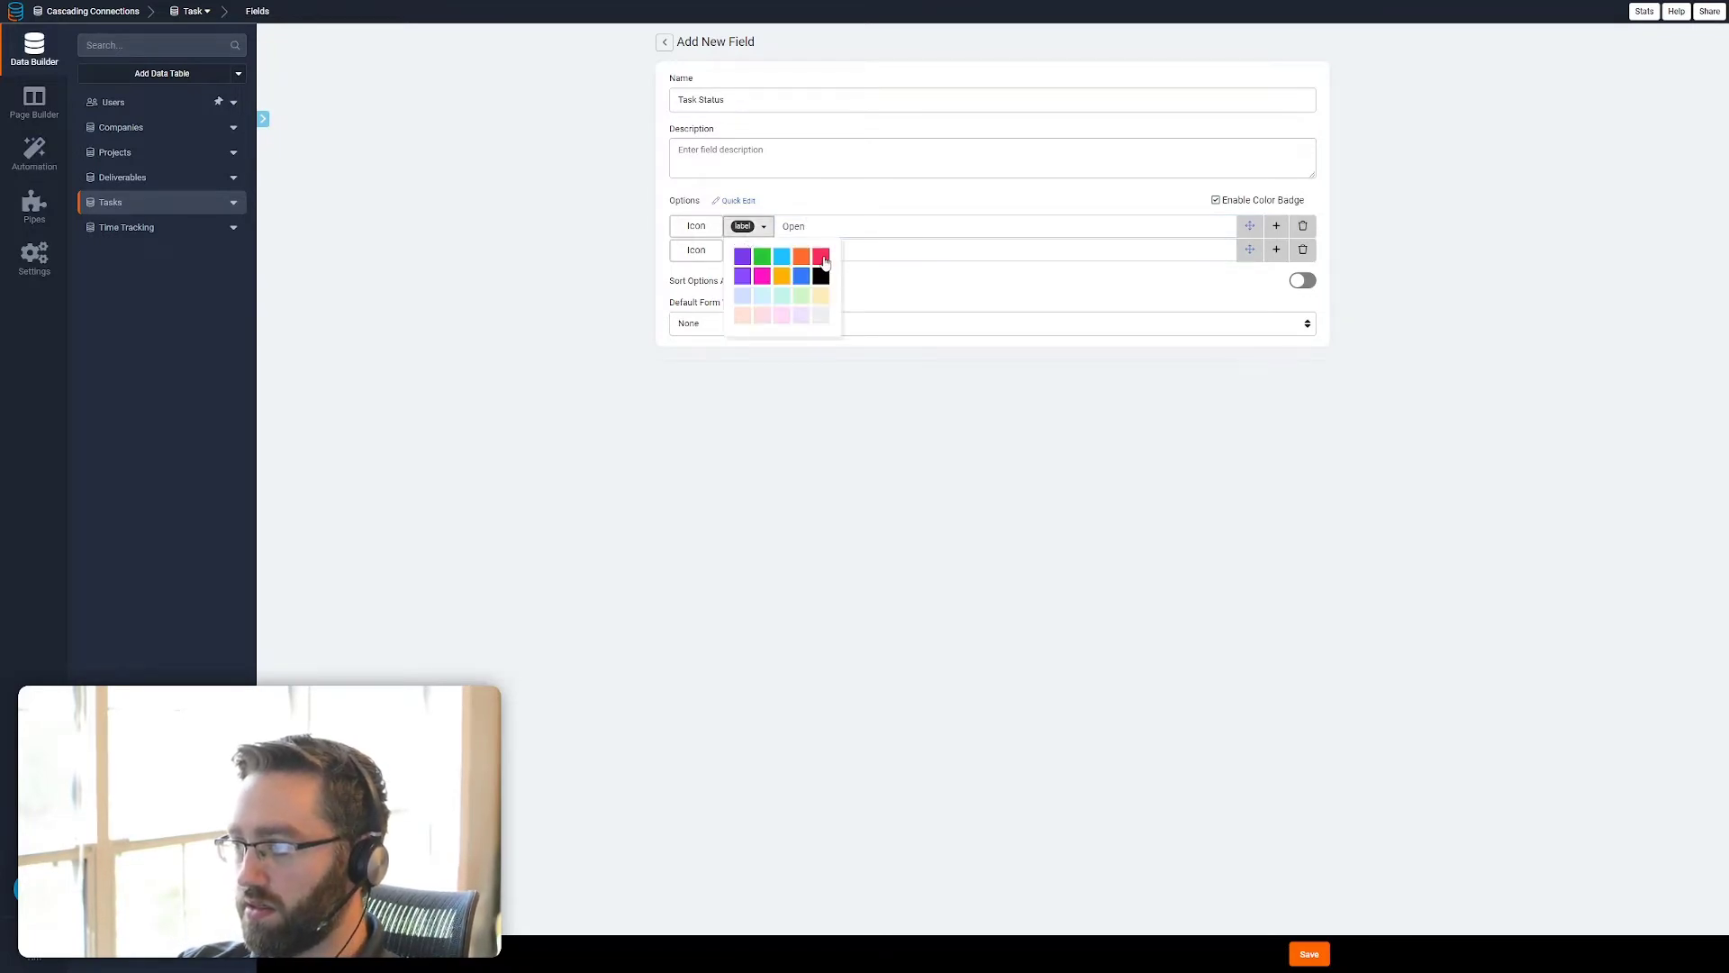
{"action": "left_click", "coordinate": [820, 257]}
{"action": "left_click", "coordinate": [747, 249]}
{"action": "left_click", "coordinate": [759, 282]}
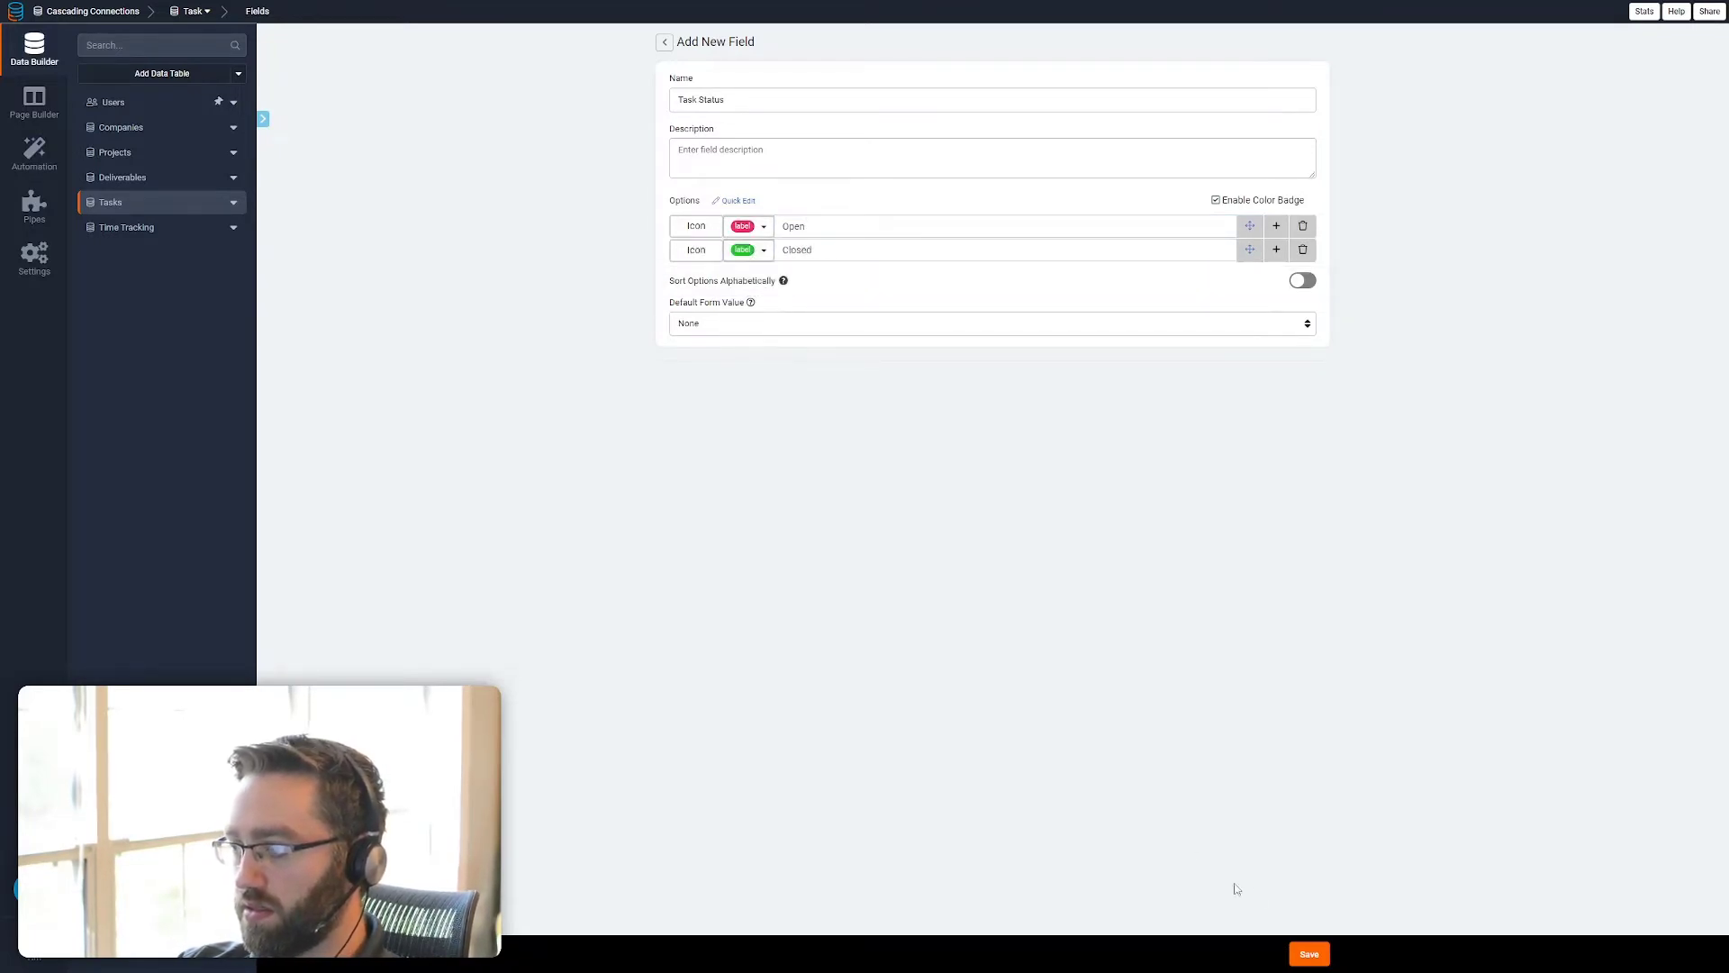
{"action": "left_click", "coordinate": [1309, 954]}
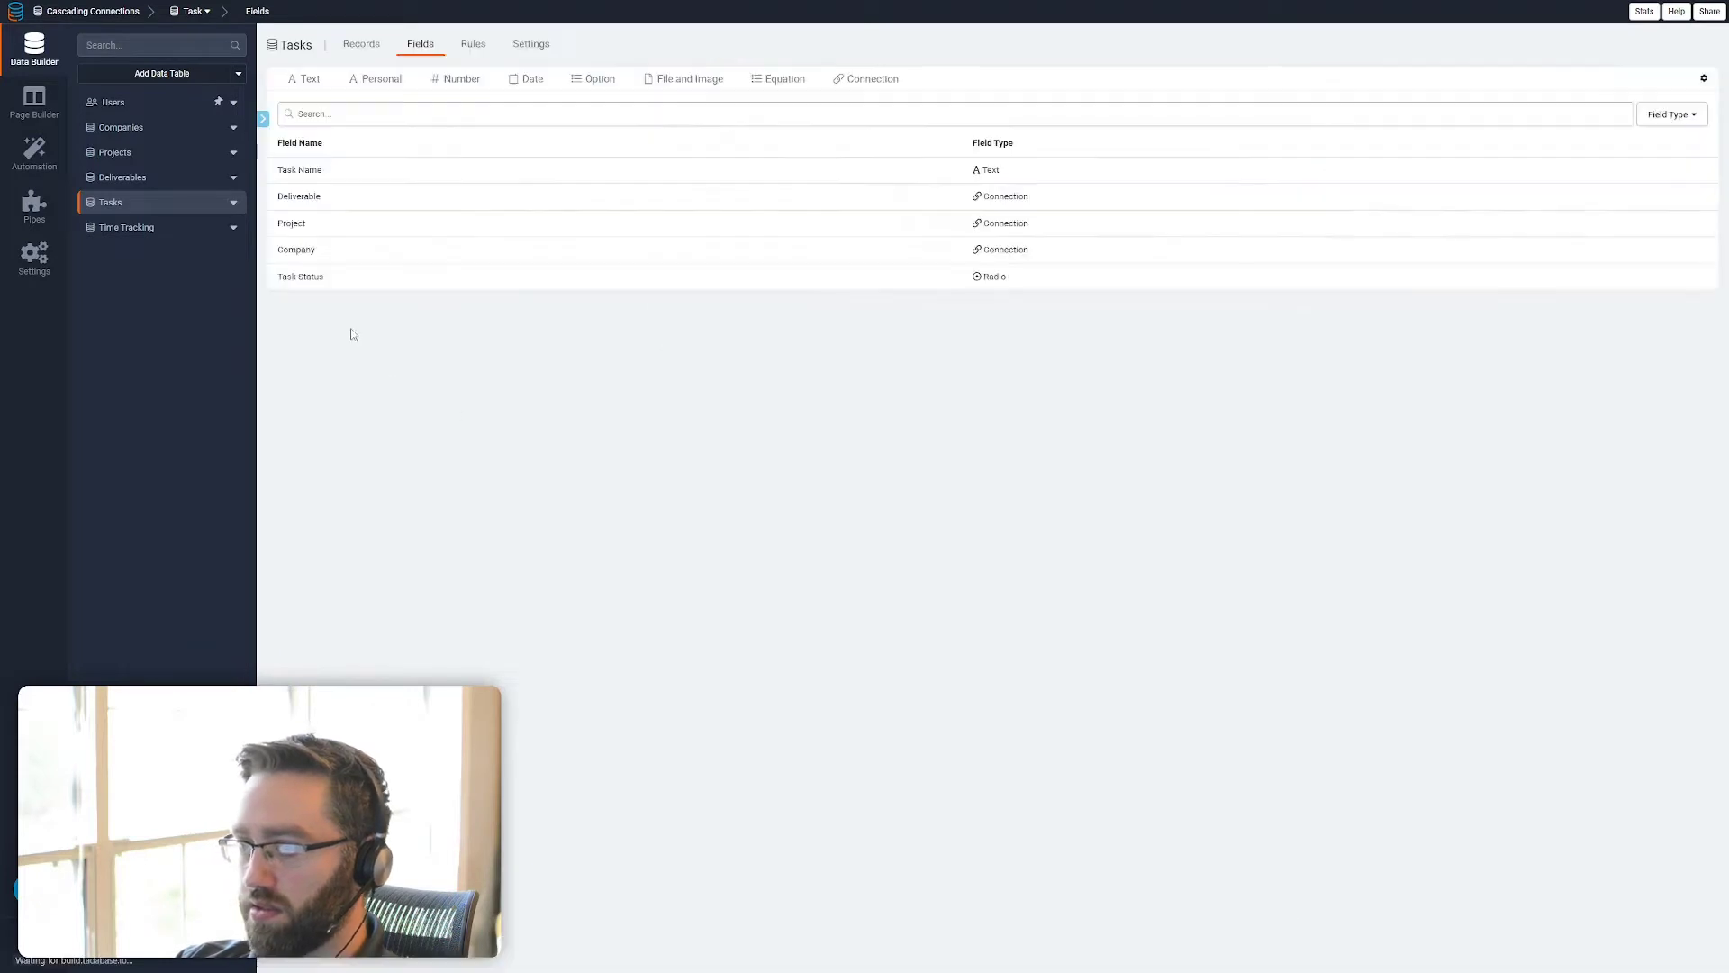
Check the field columns of the Deliverables, Projects and Companies tables in turn
{"action": "left_click", "coordinate": [126, 178]}
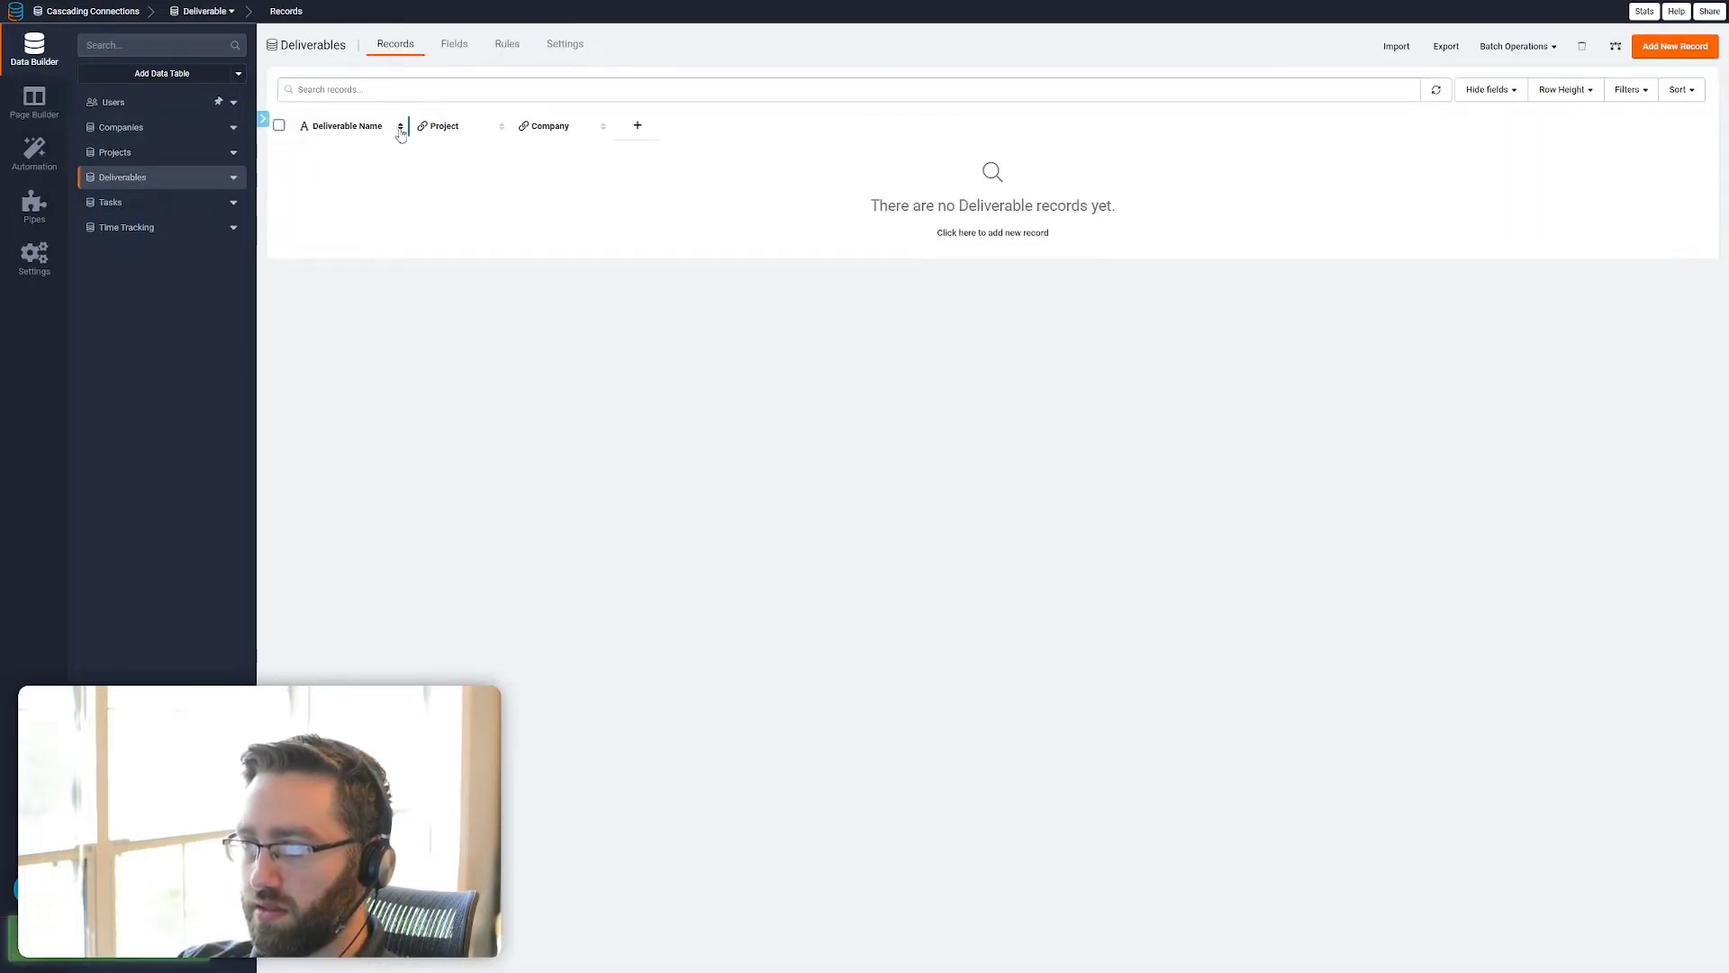
{"action": "left_click", "coordinate": [137, 153]}
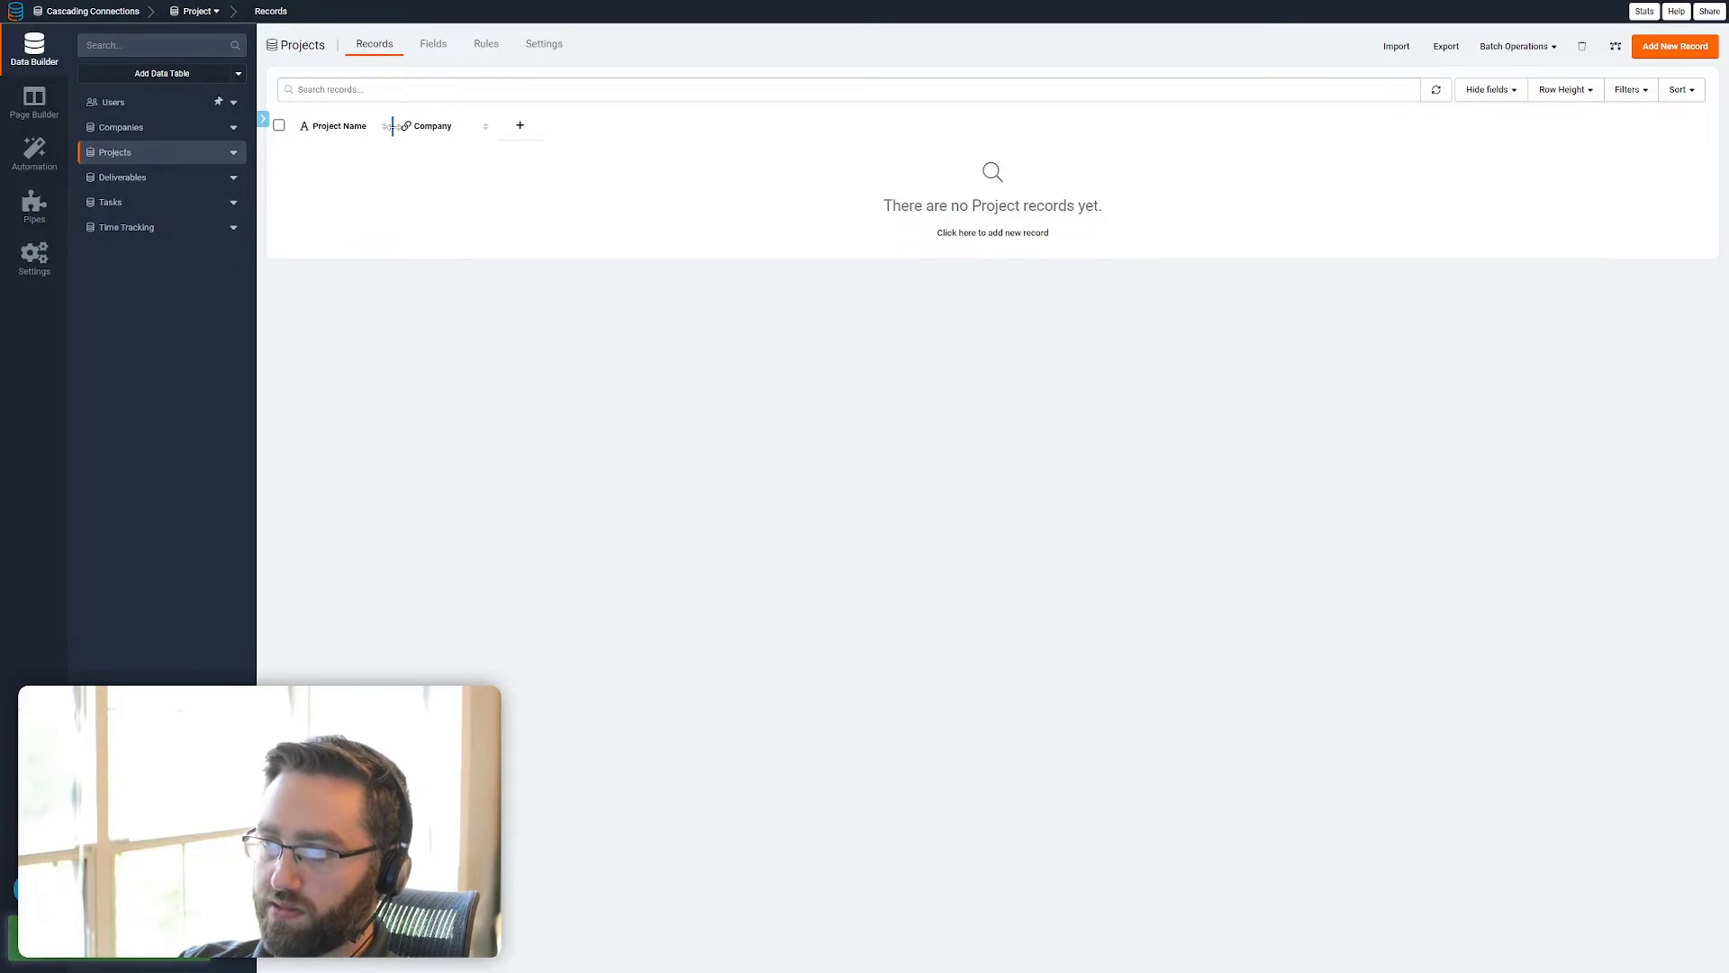
{"action": "left_click", "coordinate": [136, 128]}
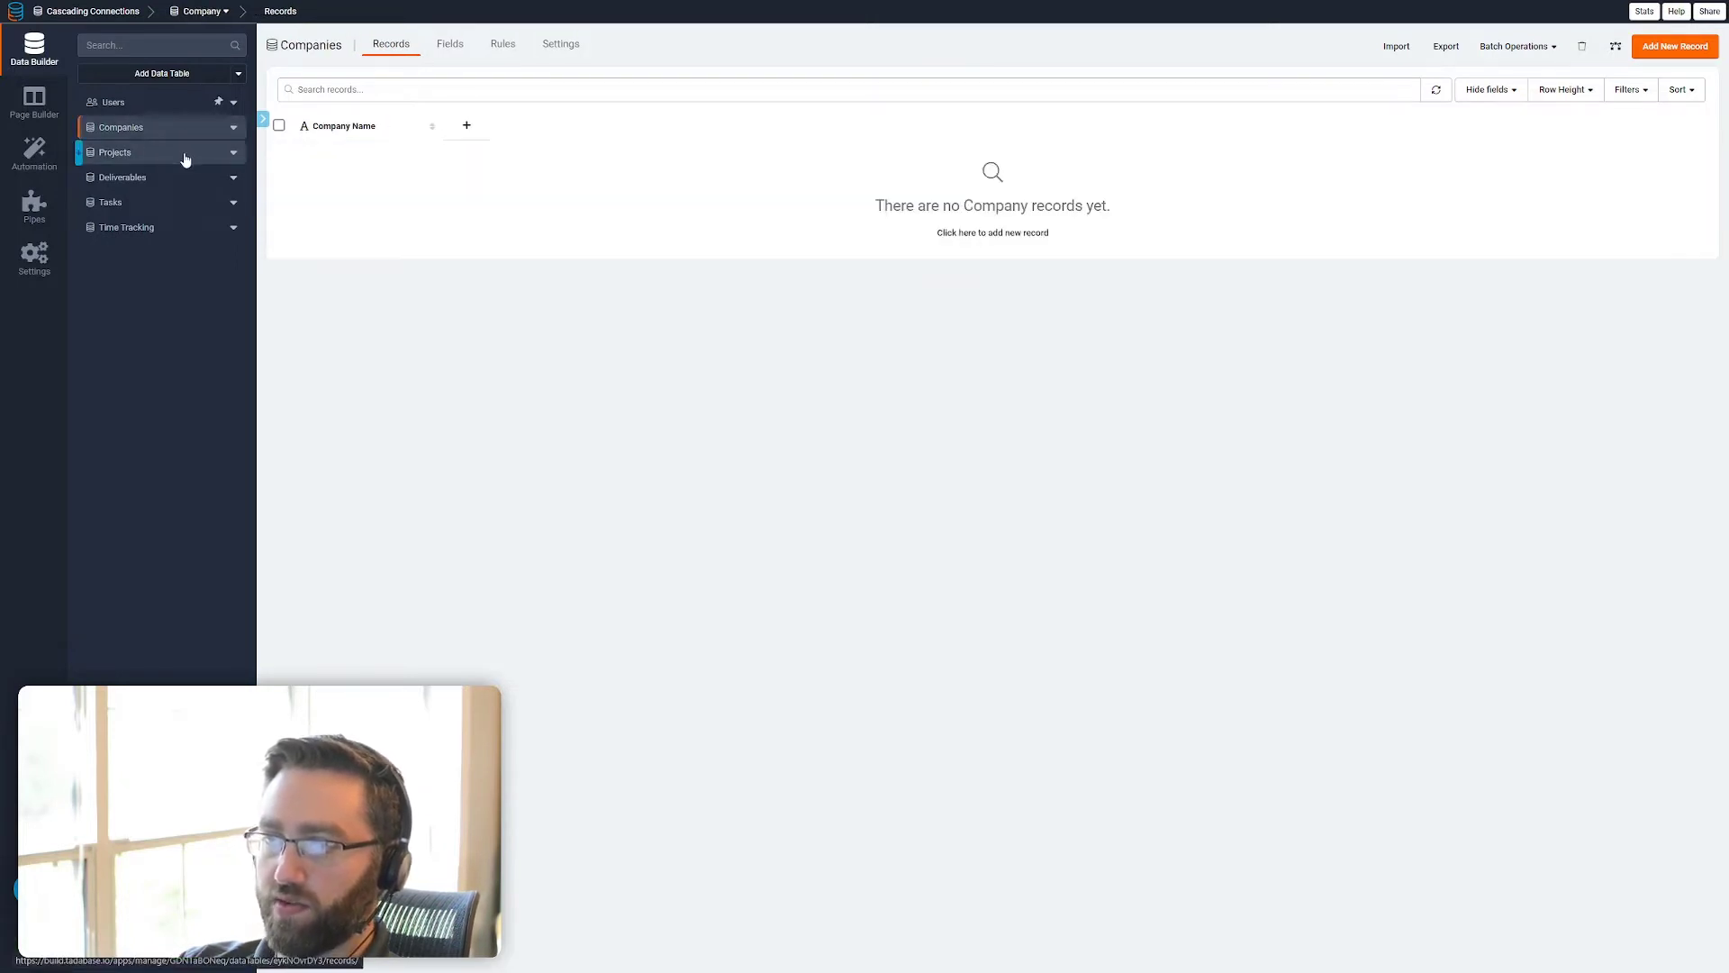
Examine the connection diagrams of the Companies and Projects tables, comparing the Companies one with the cascading connections chart
{"action": "left_click", "coordinate": [1615, 46]}
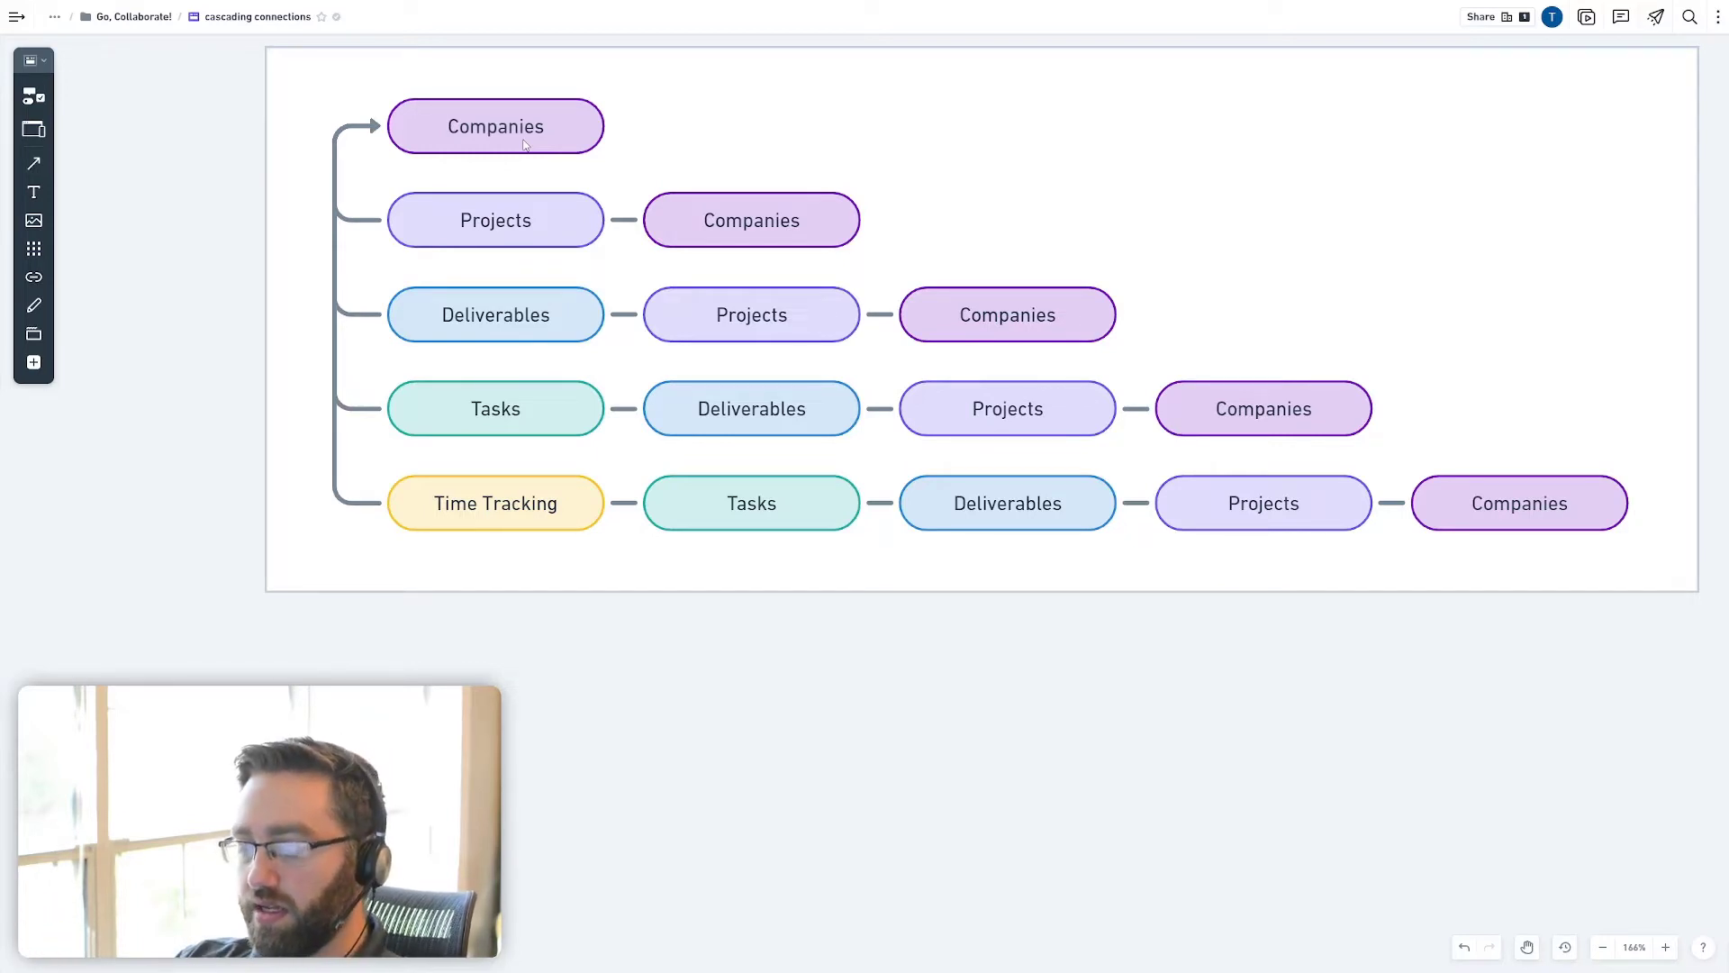
{"action": "key", "text": "alt+Tab"}
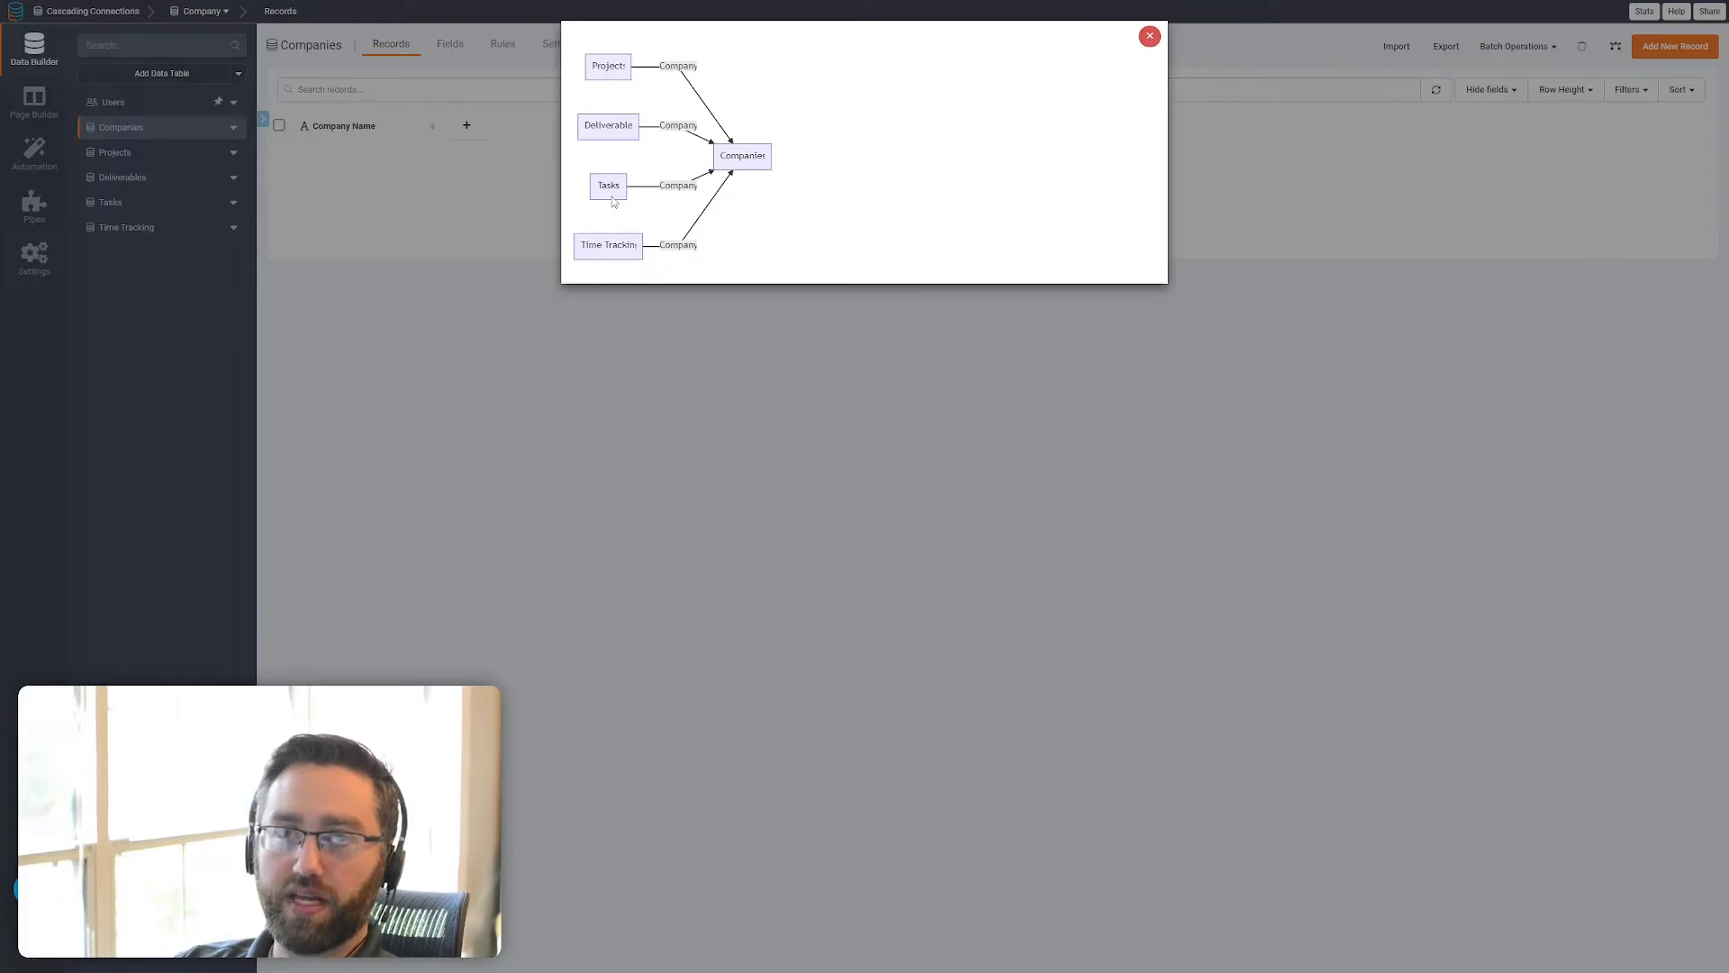
{"action": "left_click", "coordinate": [595, 292]}
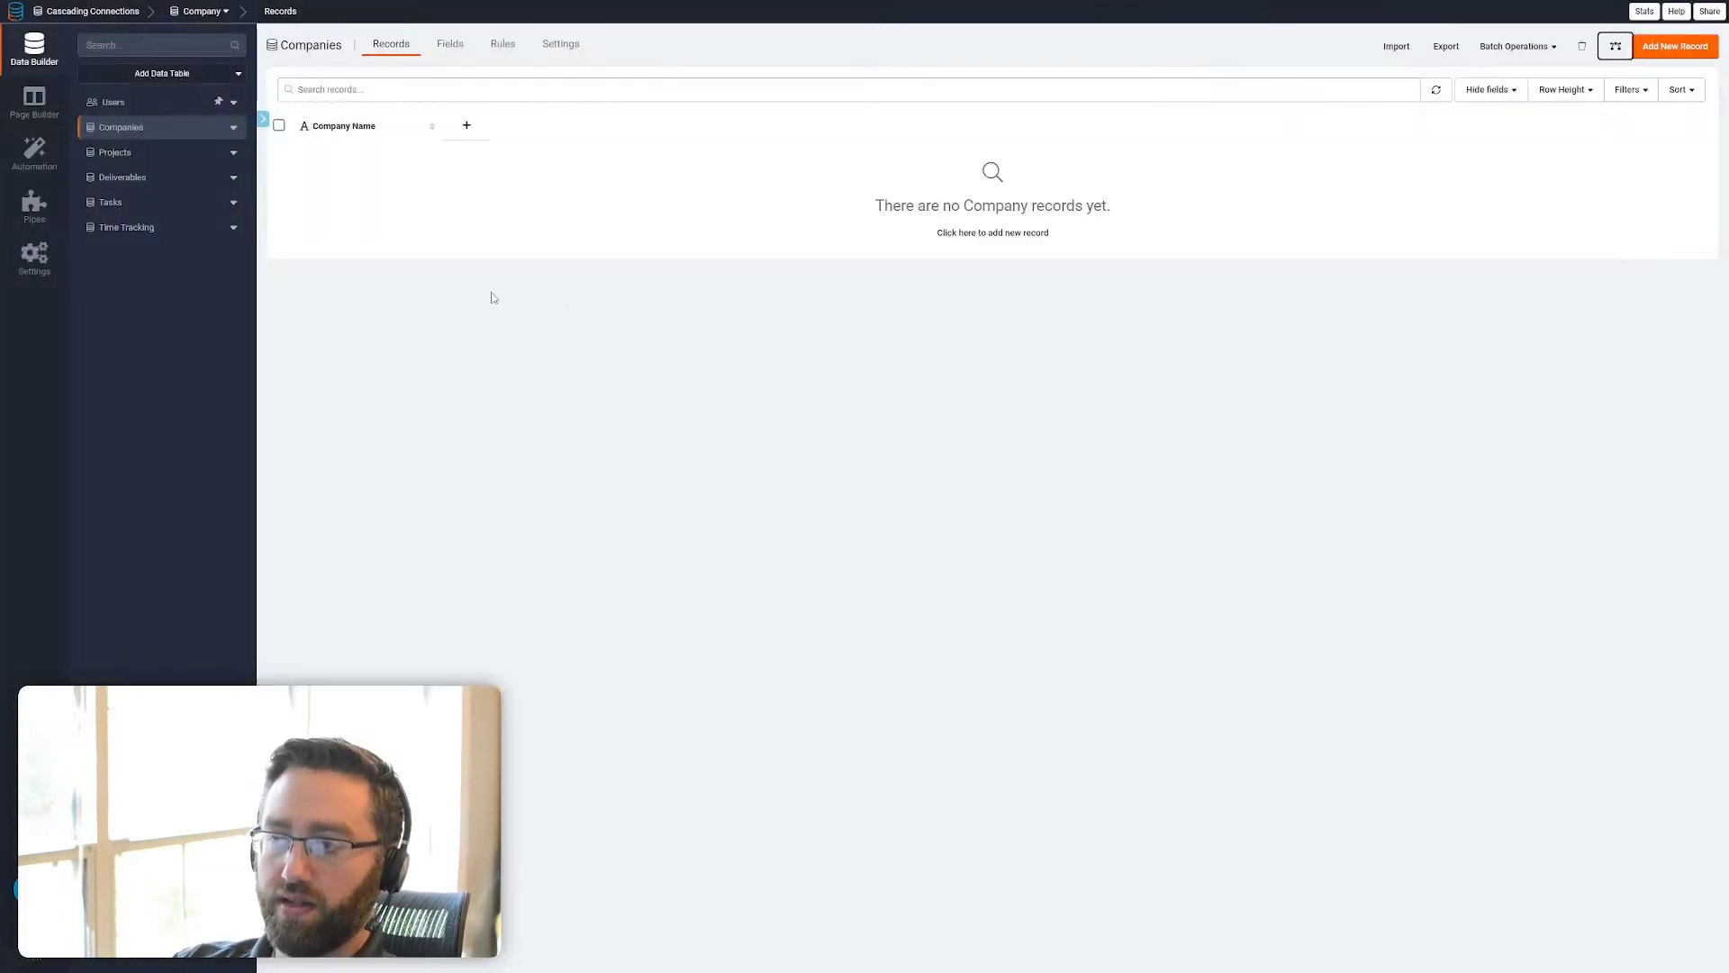
{"action": "left_click", "coordinate": [167, 158]}
{"action": "left_click", "coordinate": [1616, 46]}
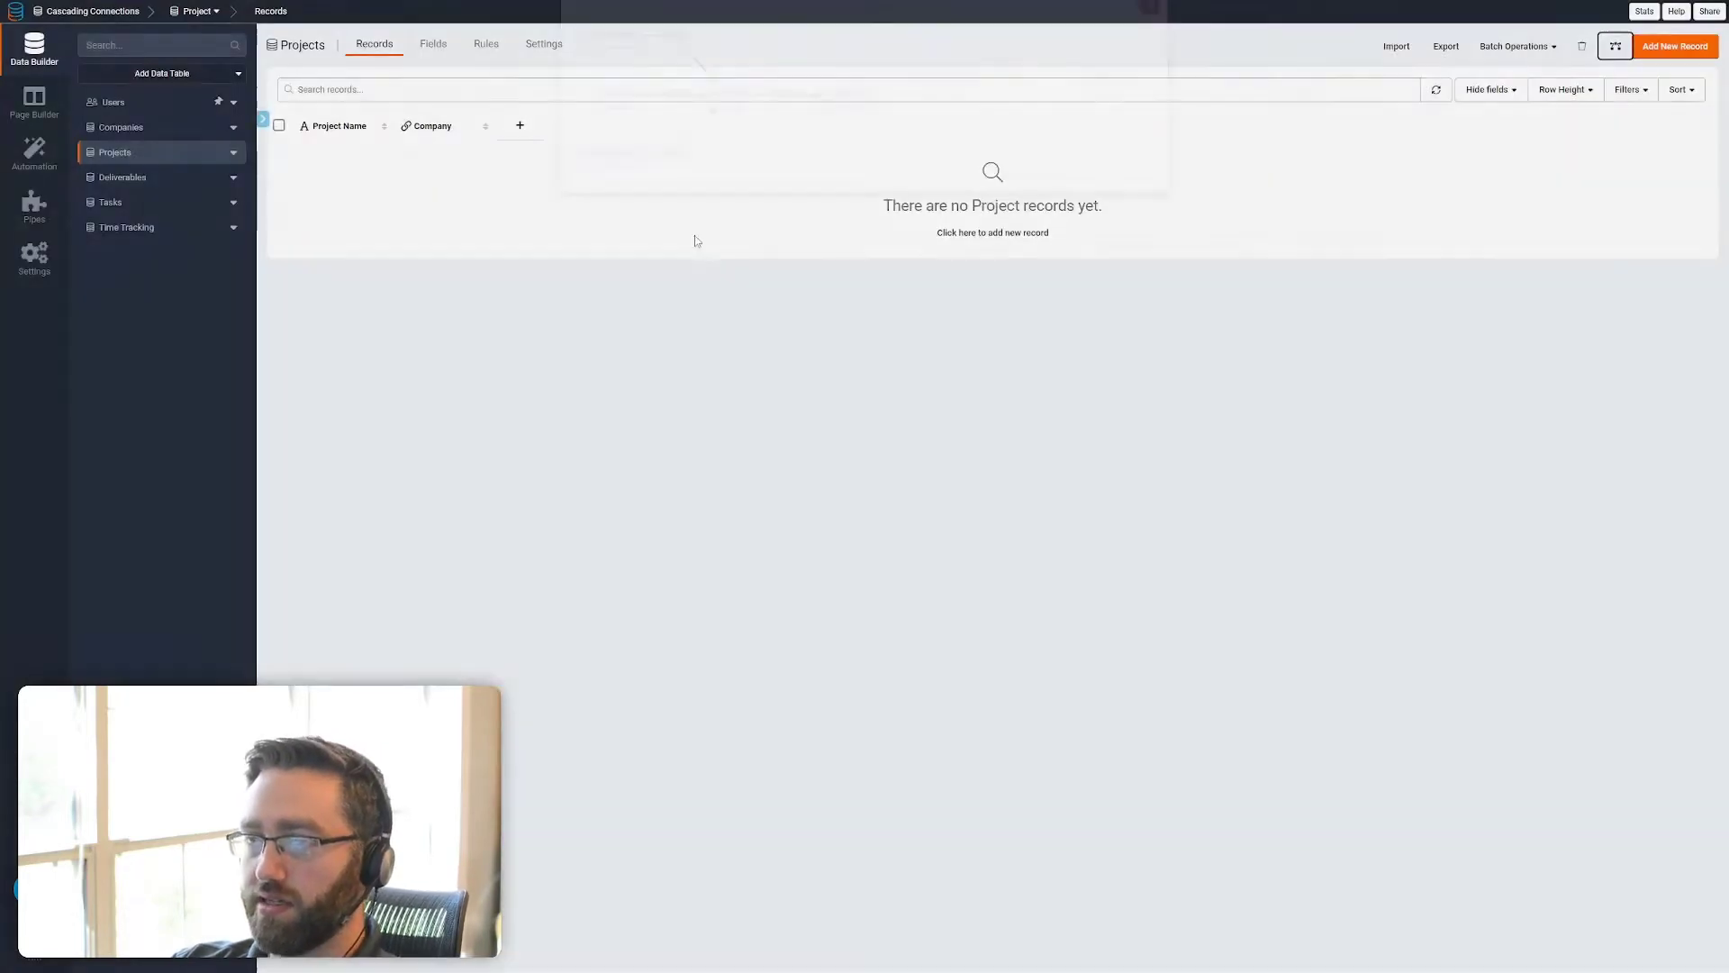
{"action": "left_click", "coordinate": [694, 235]}
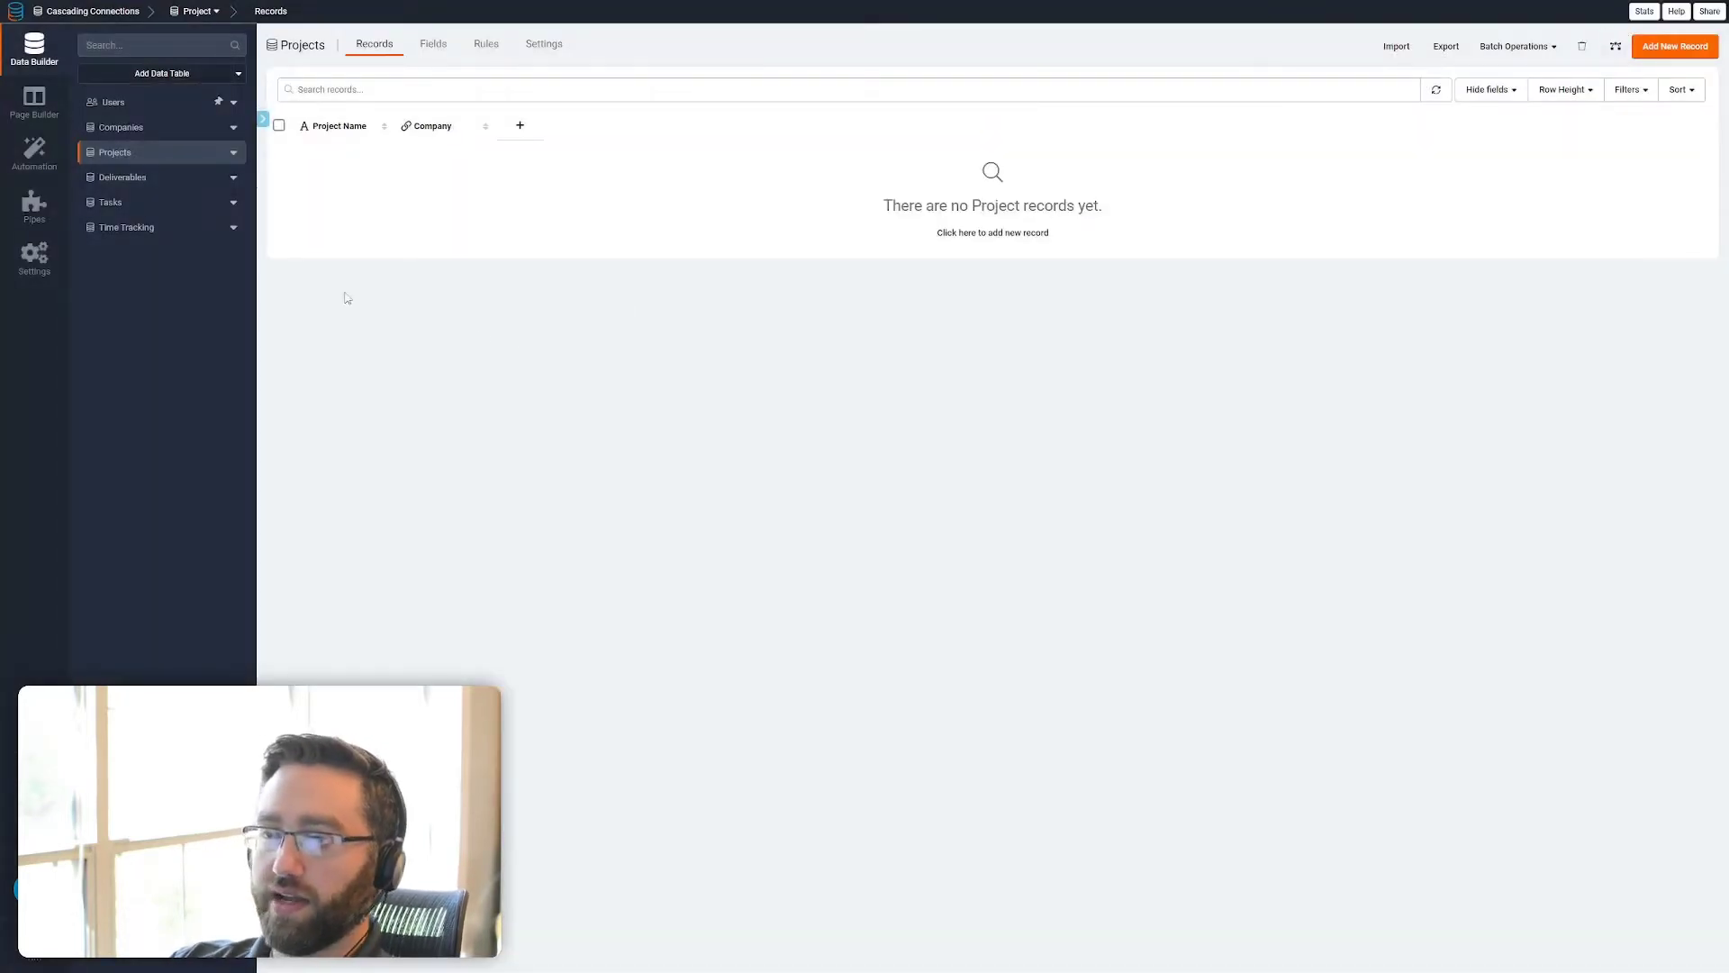
Review the Companies table and the Time Tracking table's connection columns
{"action": "left_click", "coordinate": [117, 132]}
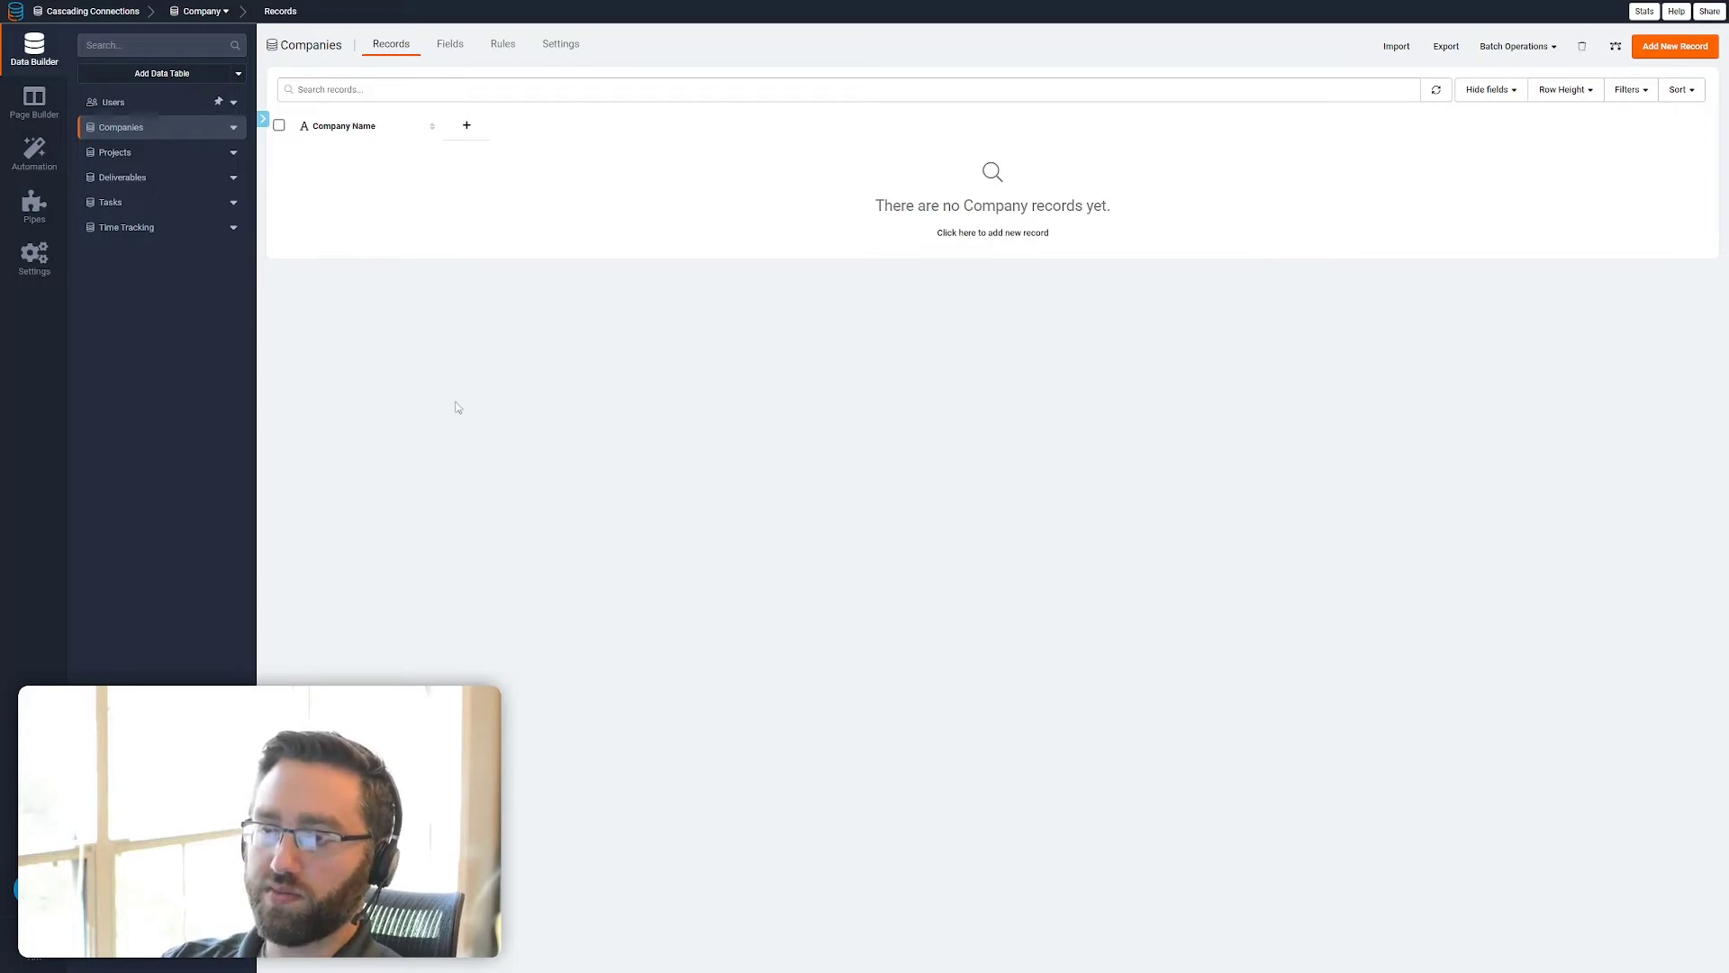
{"action": "left_click", "coordinate": [171, 230]}
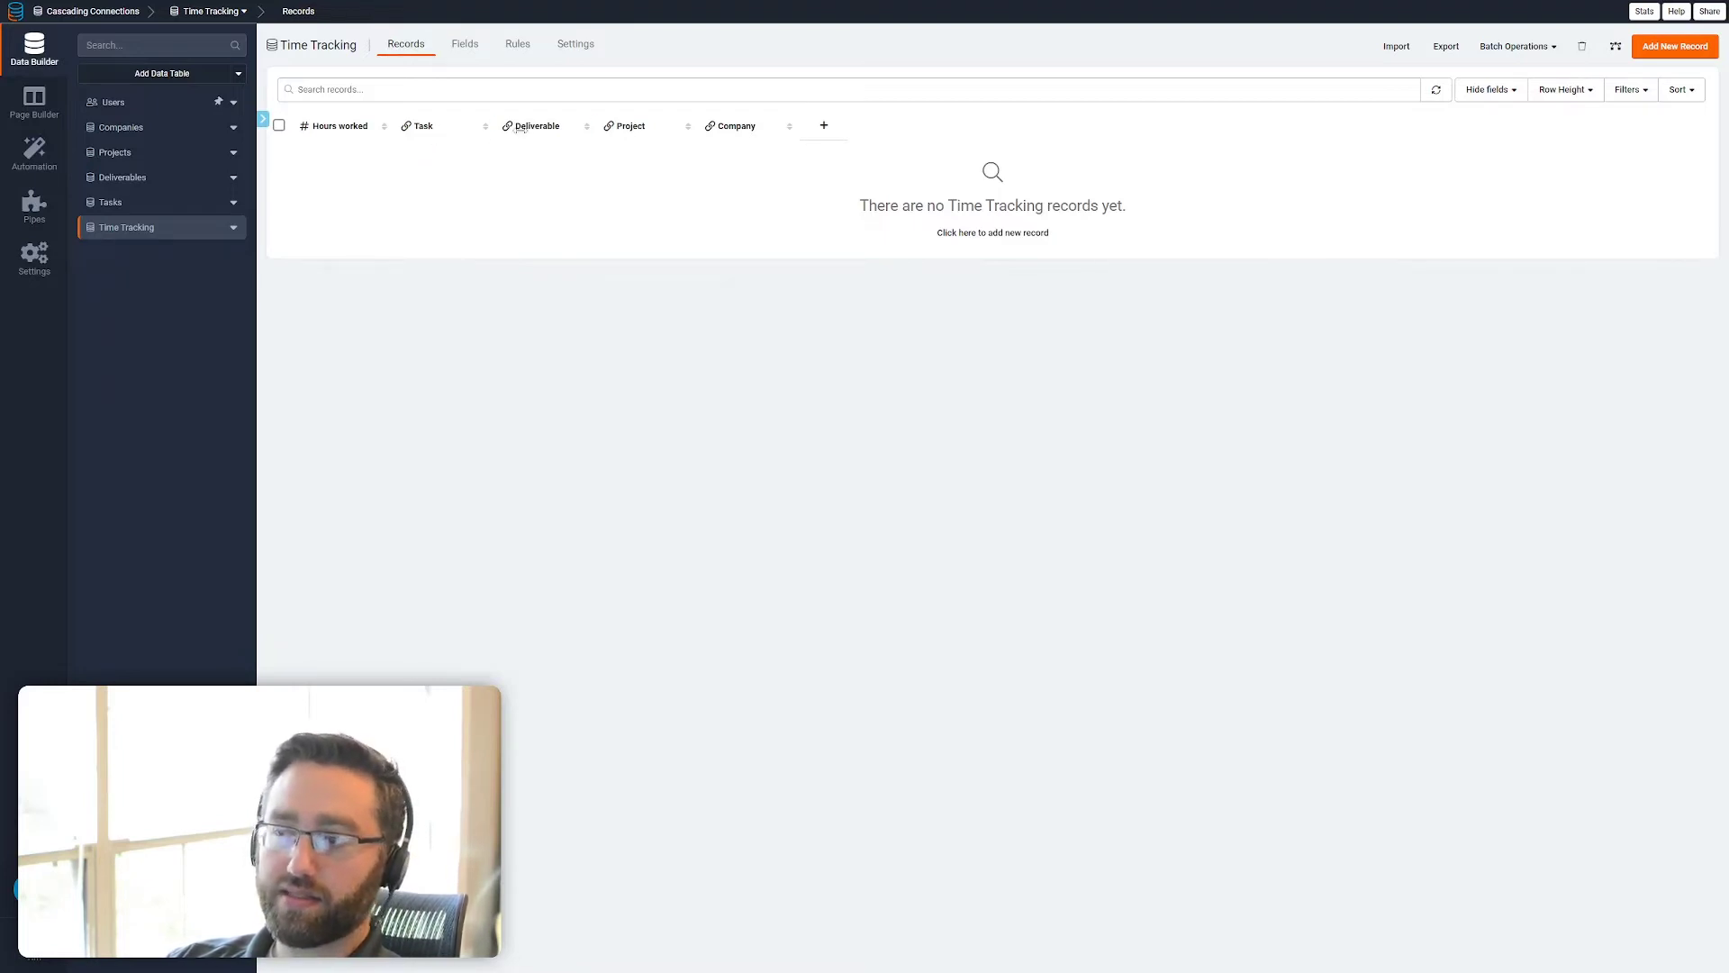
Add a Time Tracking rule for created or edited records that sets Deliverable to the connected task's Deliverable value
{"action": "left_click", "coordinate": [518, 45]}
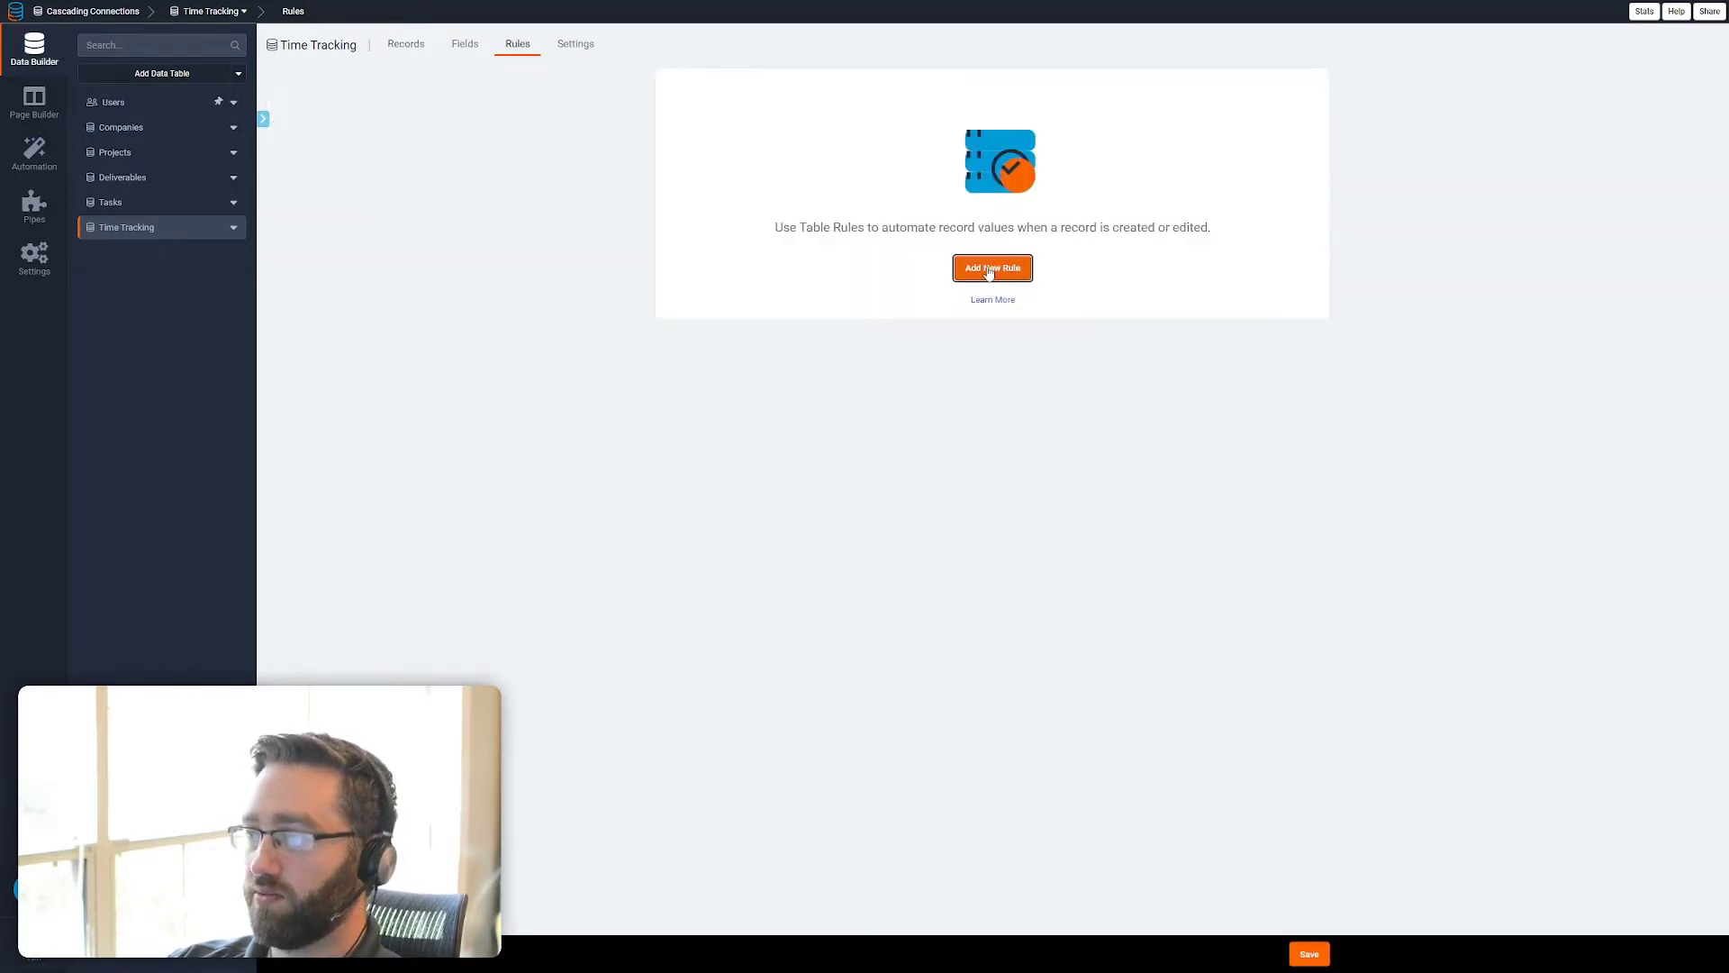
{"action": "left_click", "coordinate": [1000, 267]}
{"action": "left_click", "coordinate": [782, 254]}
{"action": "left_click", "coordinate": [755, 313]}
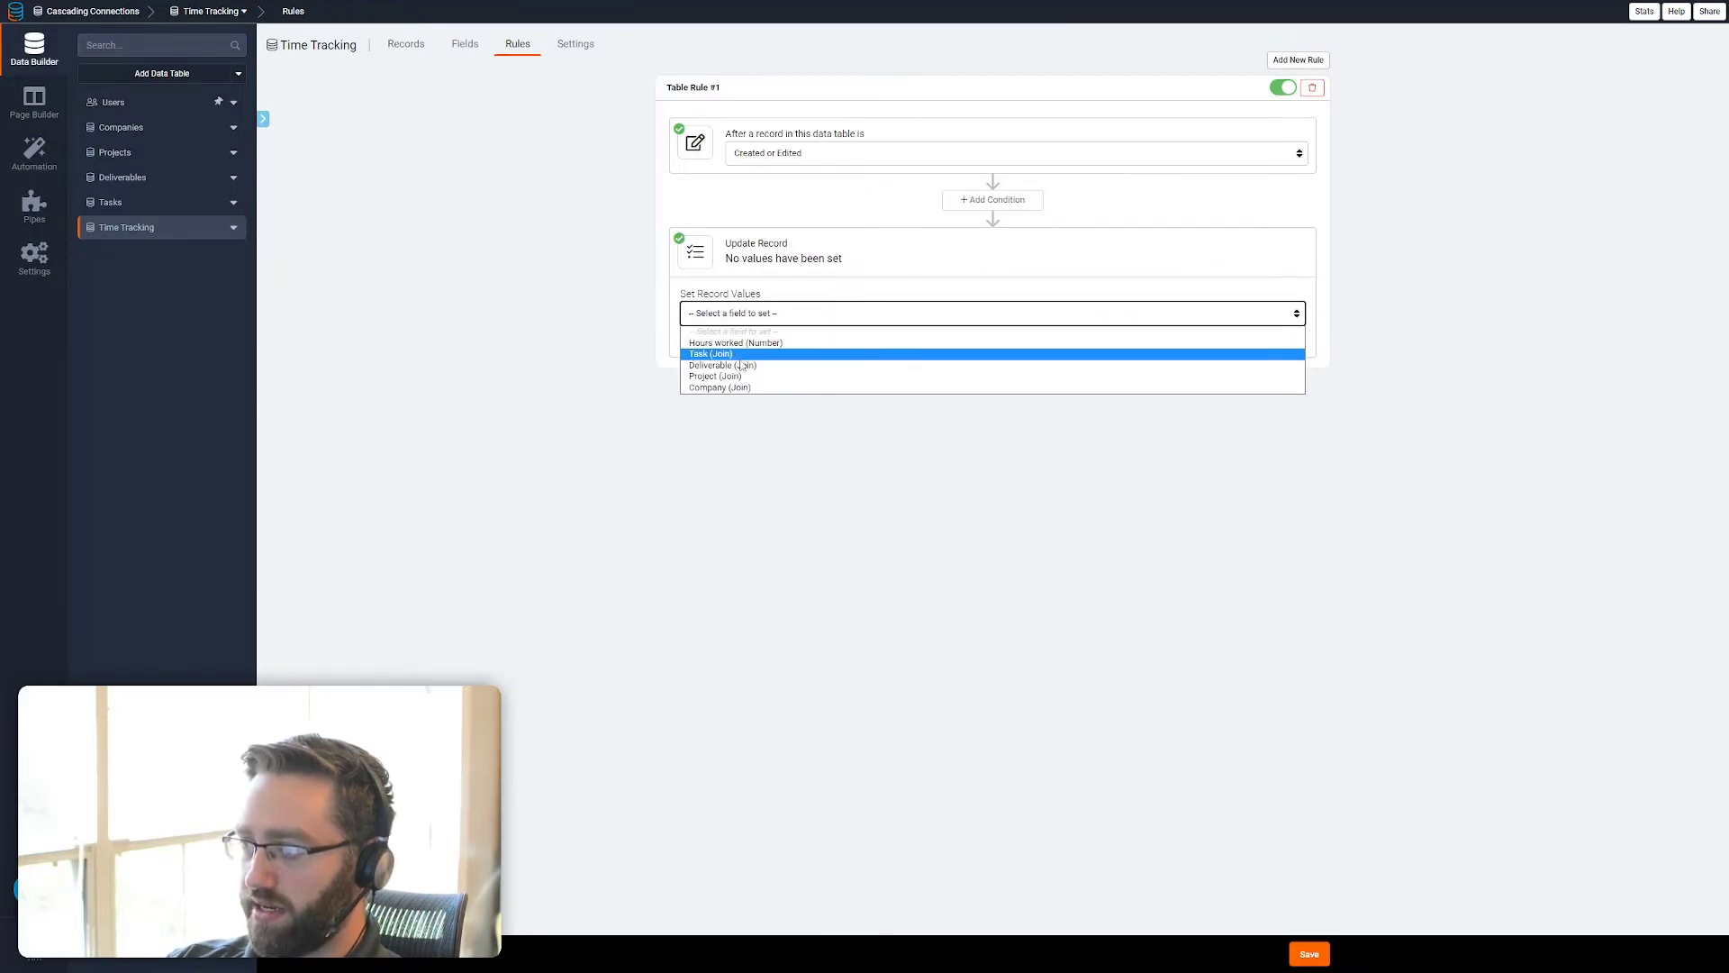
{"action": "left_click", "coordinate": [737, 365]}
{"action": "left_click", "coordinate": [1021, 315]}
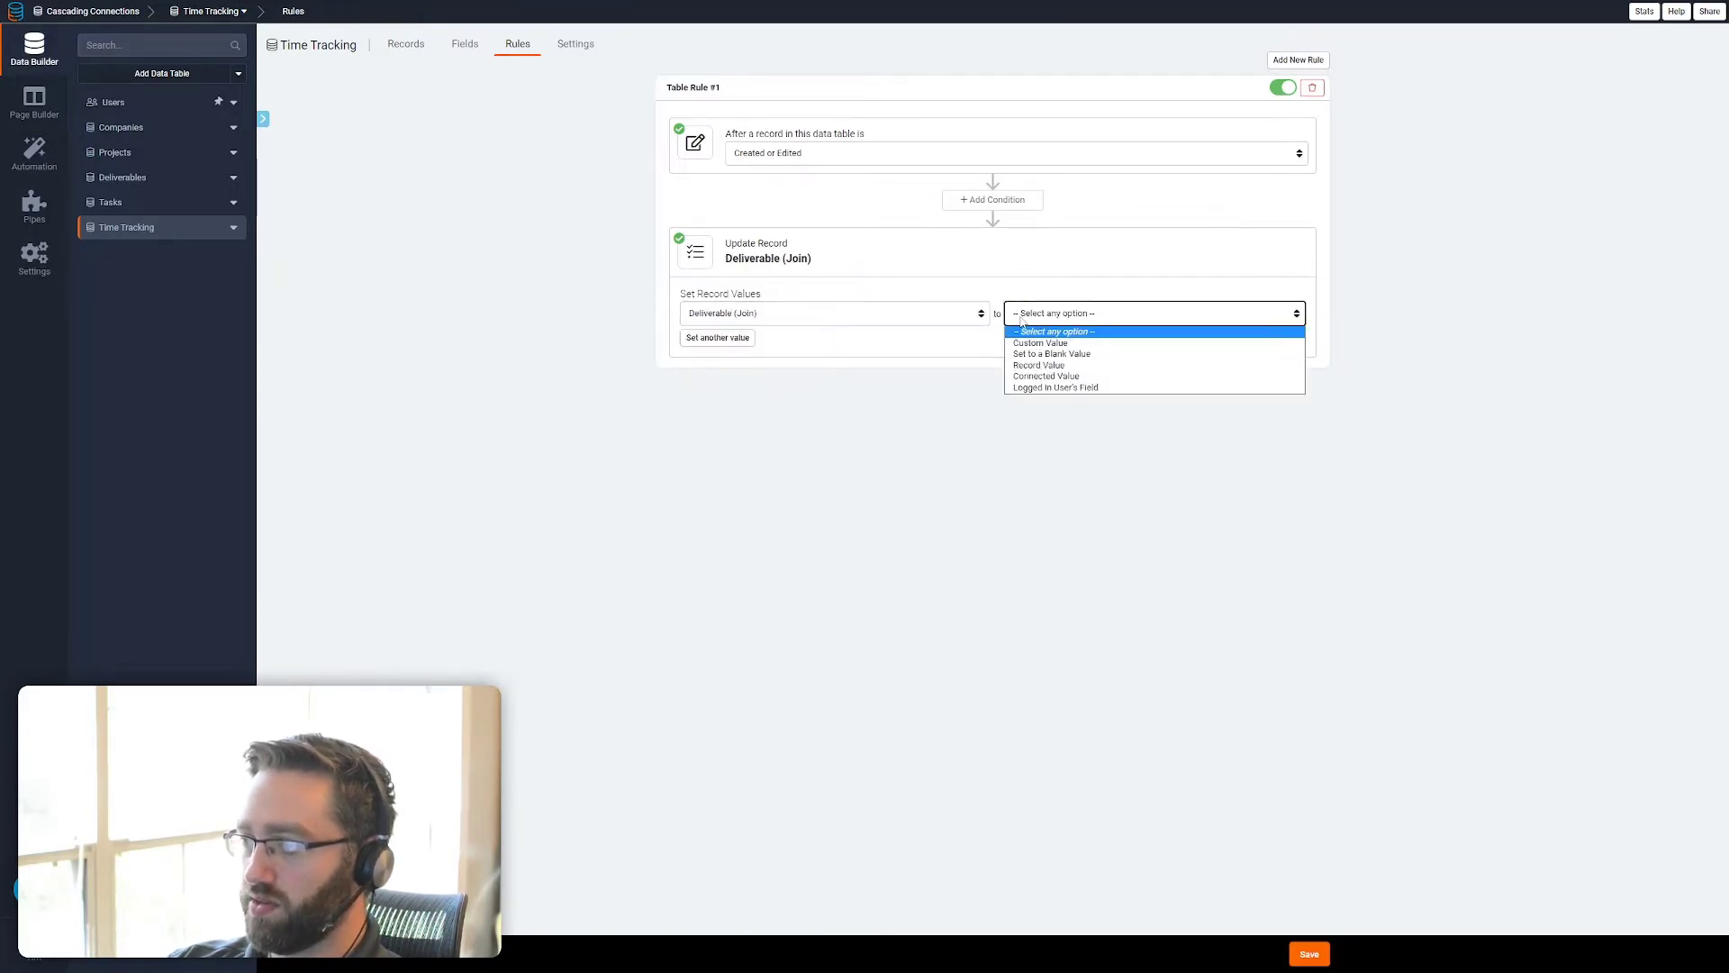
{"action": "left_click", "coordinate": [1047, 376]}
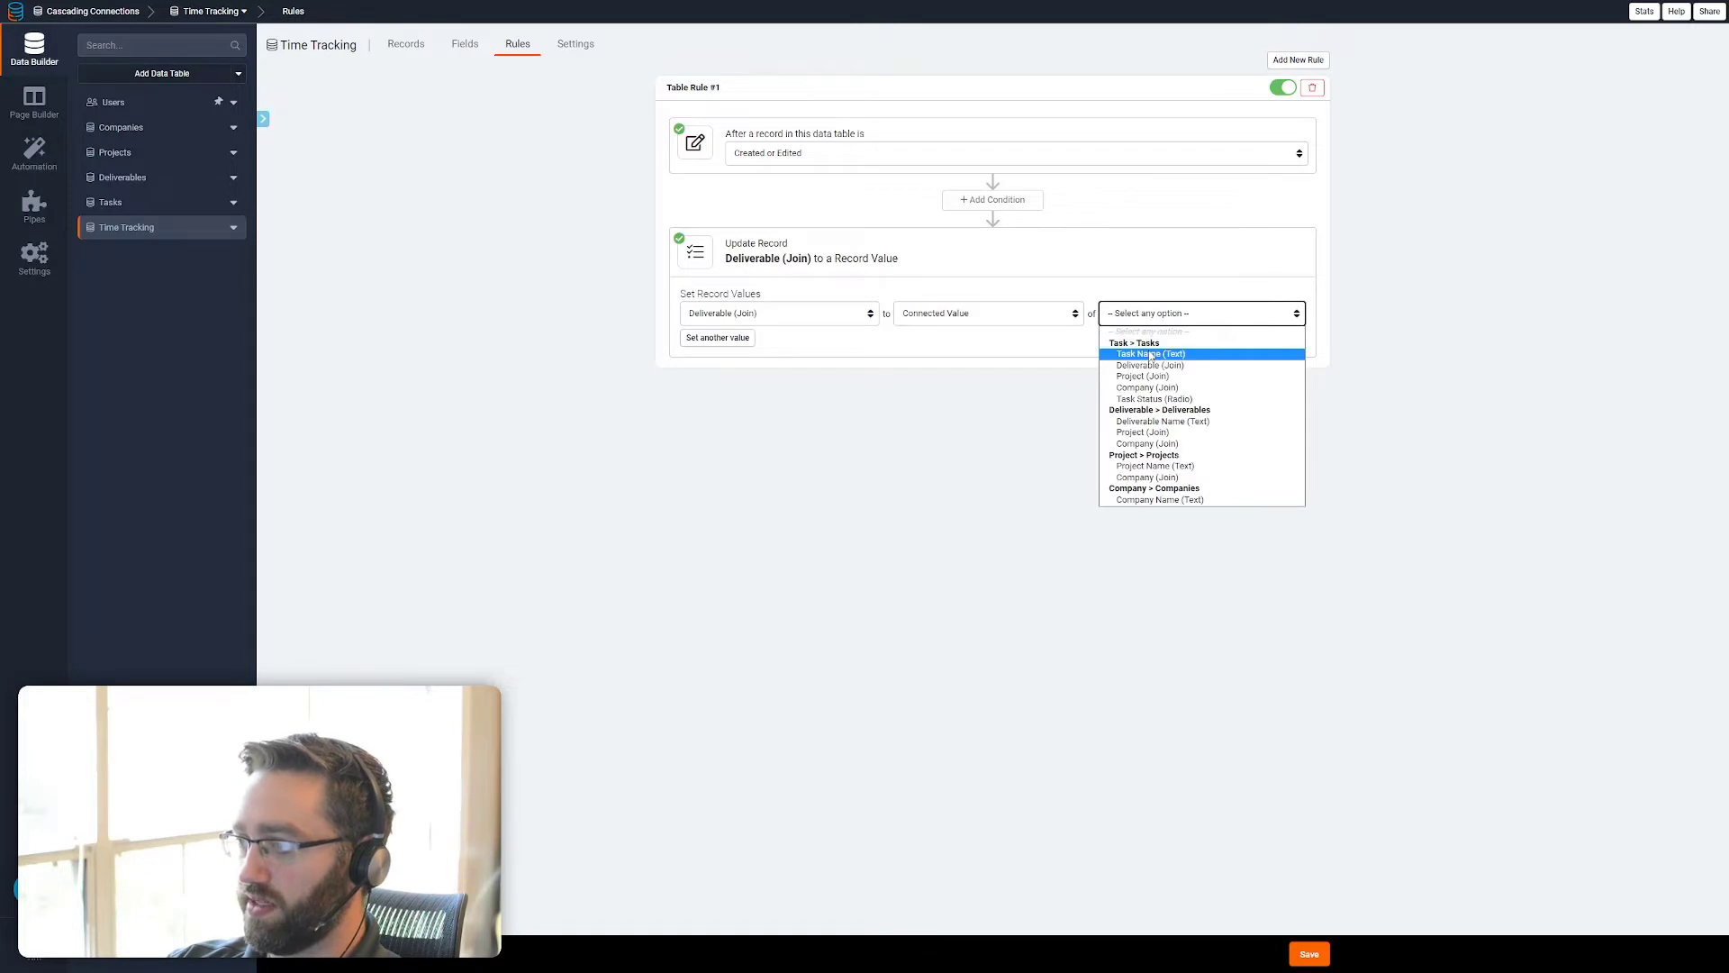
{"action": "left_click", "coordinate": [1150, 365]}
Add a second value to the Time Tracking rule, setting Project to the connected task's Project value
{"action": "left_click", "coordinate": [718, 338]}
{"action": "left_click", "coordinate": [746, 351]}
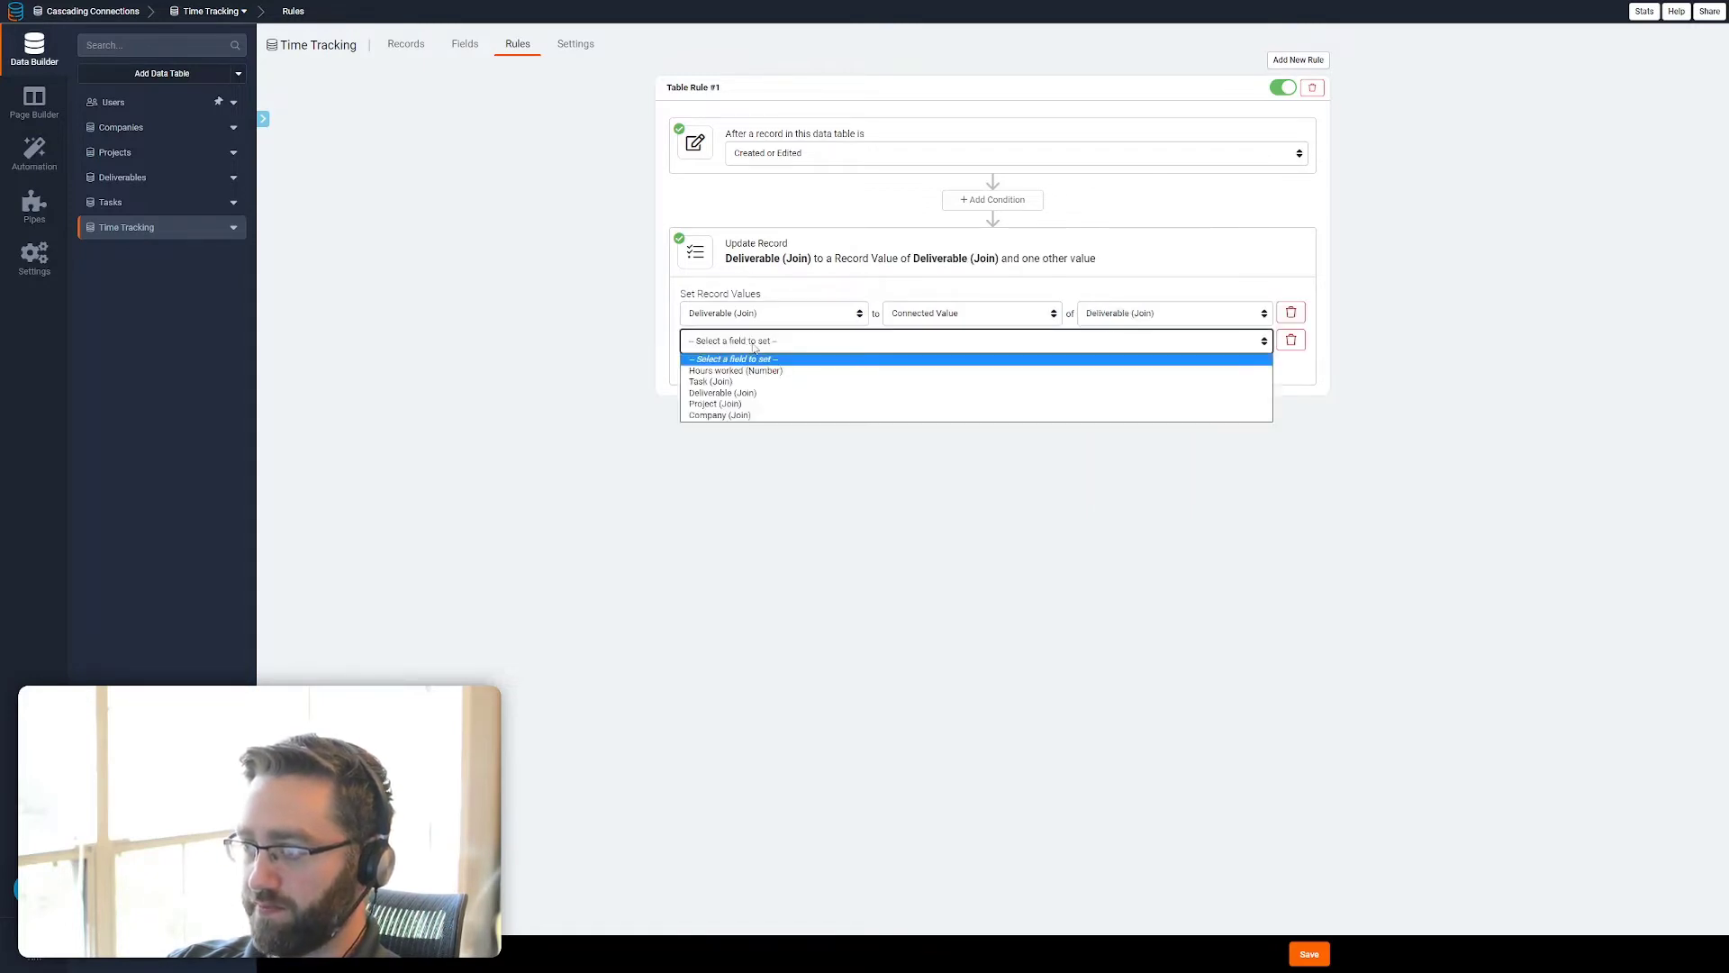
{"action": "left_click", "coordinate": [744, 401]}
{"action": "left_click", "coordinate": [955, 341]}
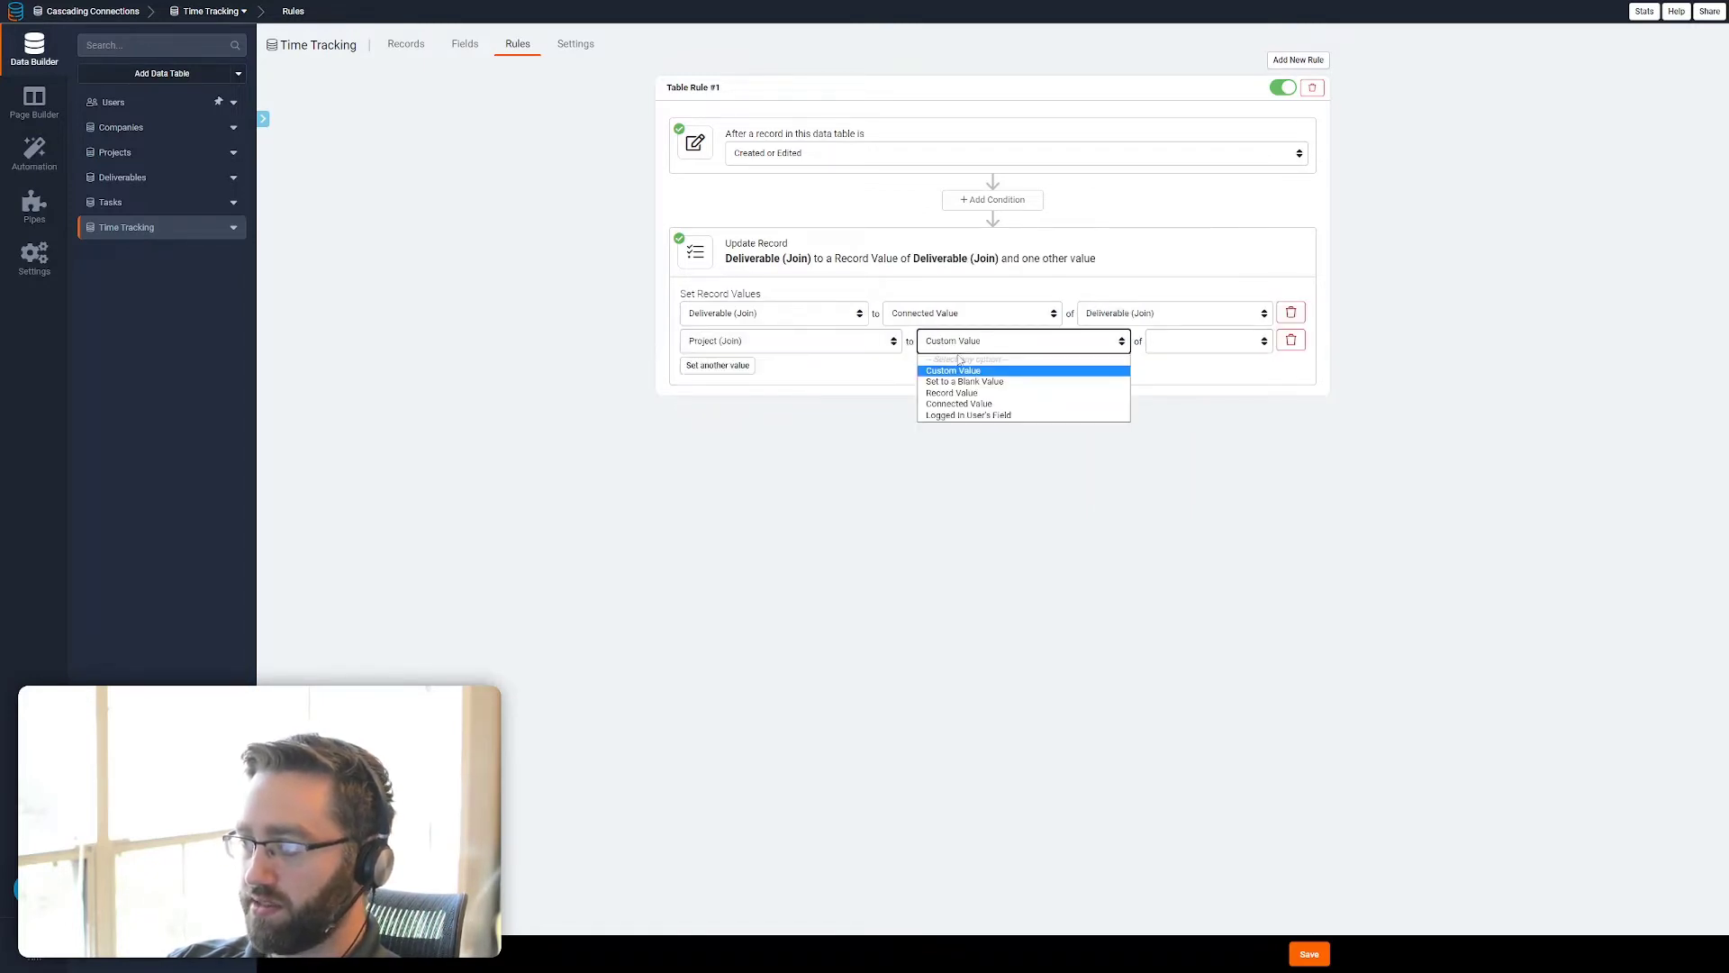
{"action": "left_click", "coordinate": [1112, 388]}
{"action": "left_click", "coordinate": [1219, 340]}
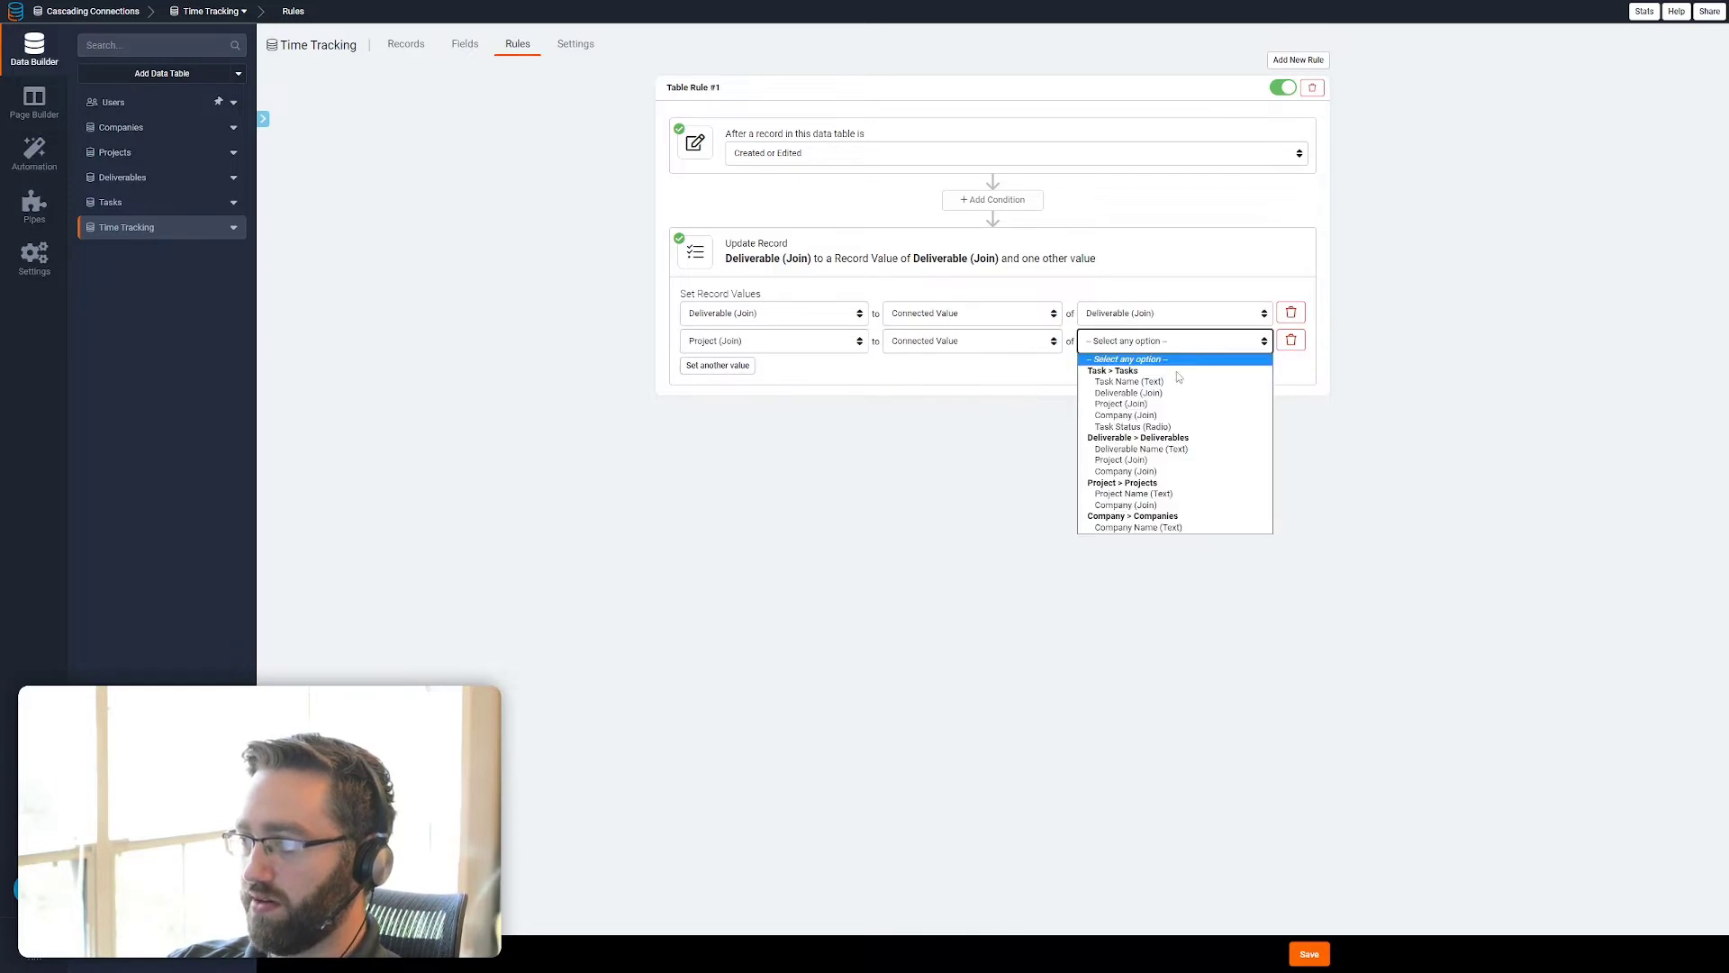
{"action": "left_click", "coordinate": [1140, 404]}
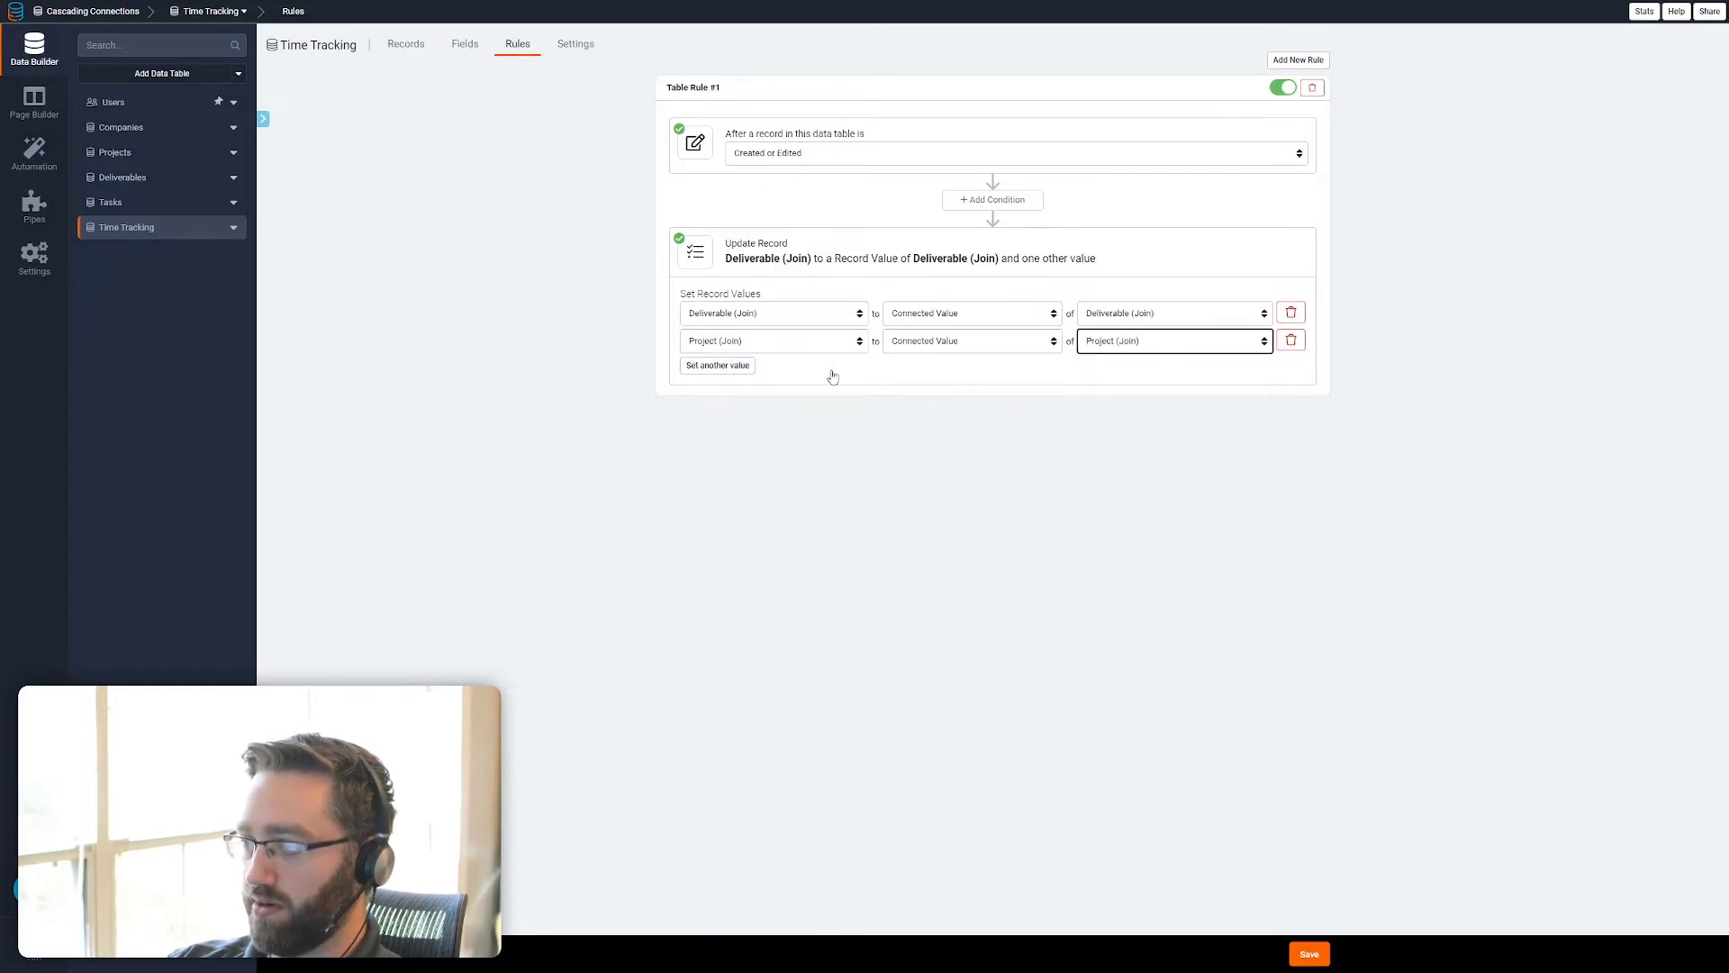
Add a third value setting Company to the connected task's Company value, and save the Time Tracking rule
{"action": "left_click", "coordinate": [718, 365]}
{"action": "left_click", "coordinate": [718, 368]}
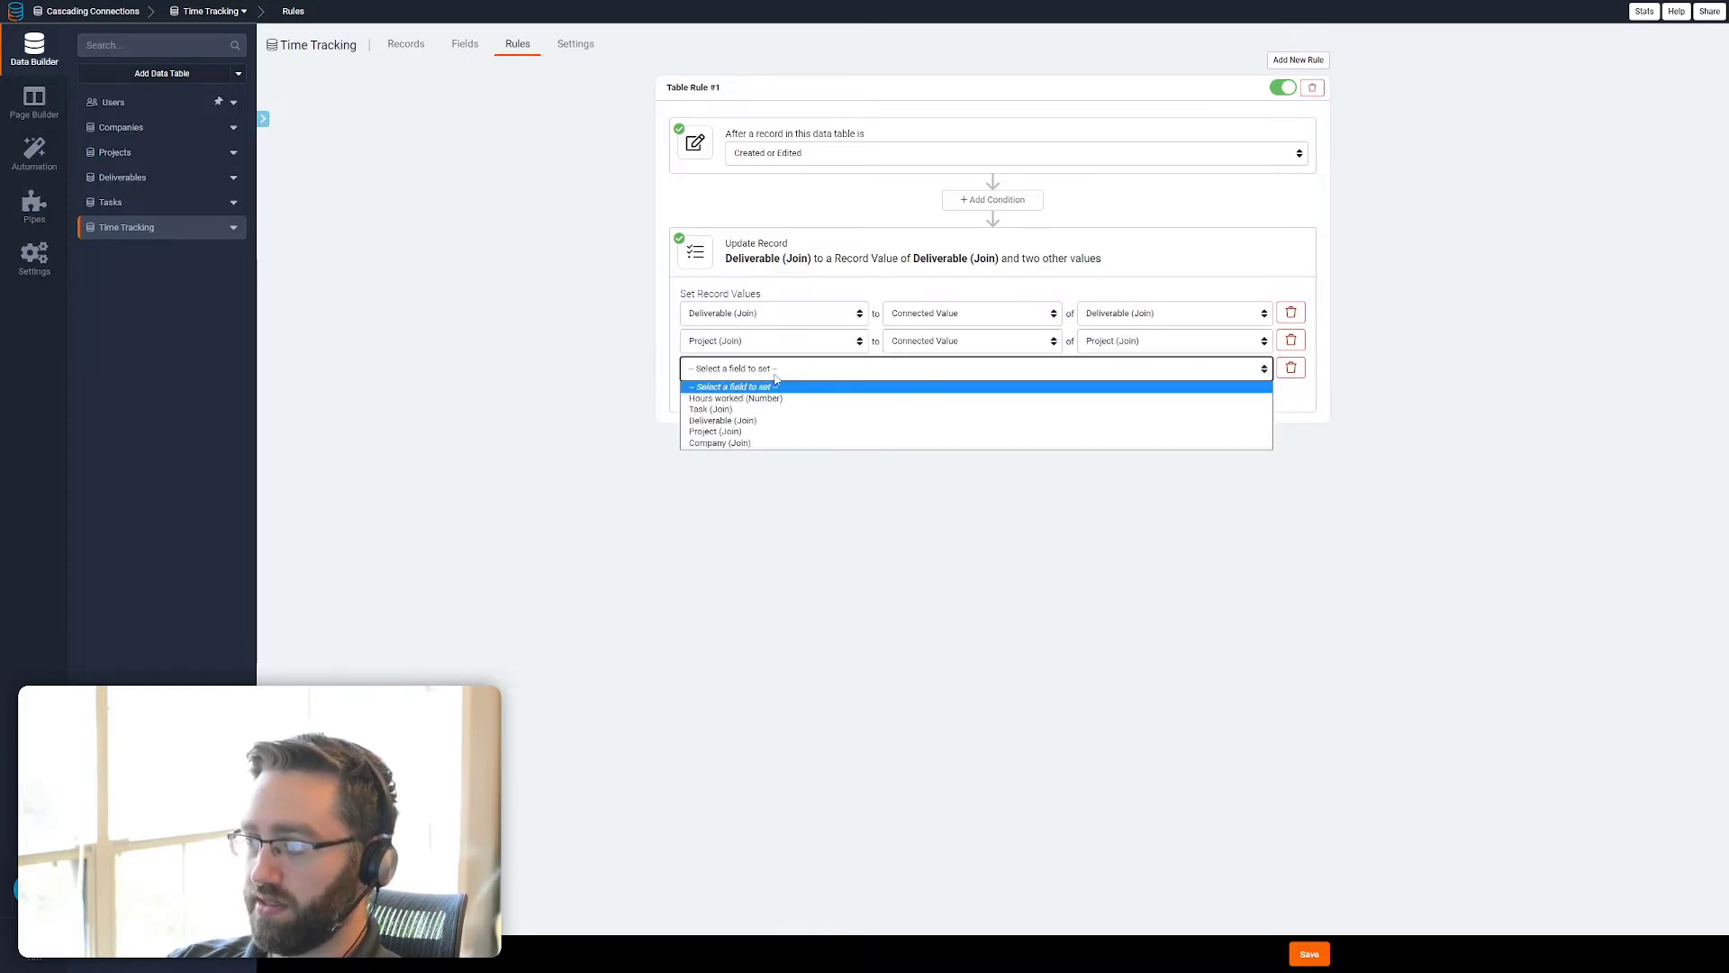
{"action": "left_click", "coordinate": [754, 443]}
{"action": "left_click", "coordinate": [991, 369]}
{"action": "left_click", "coordinate": [985, 431]}
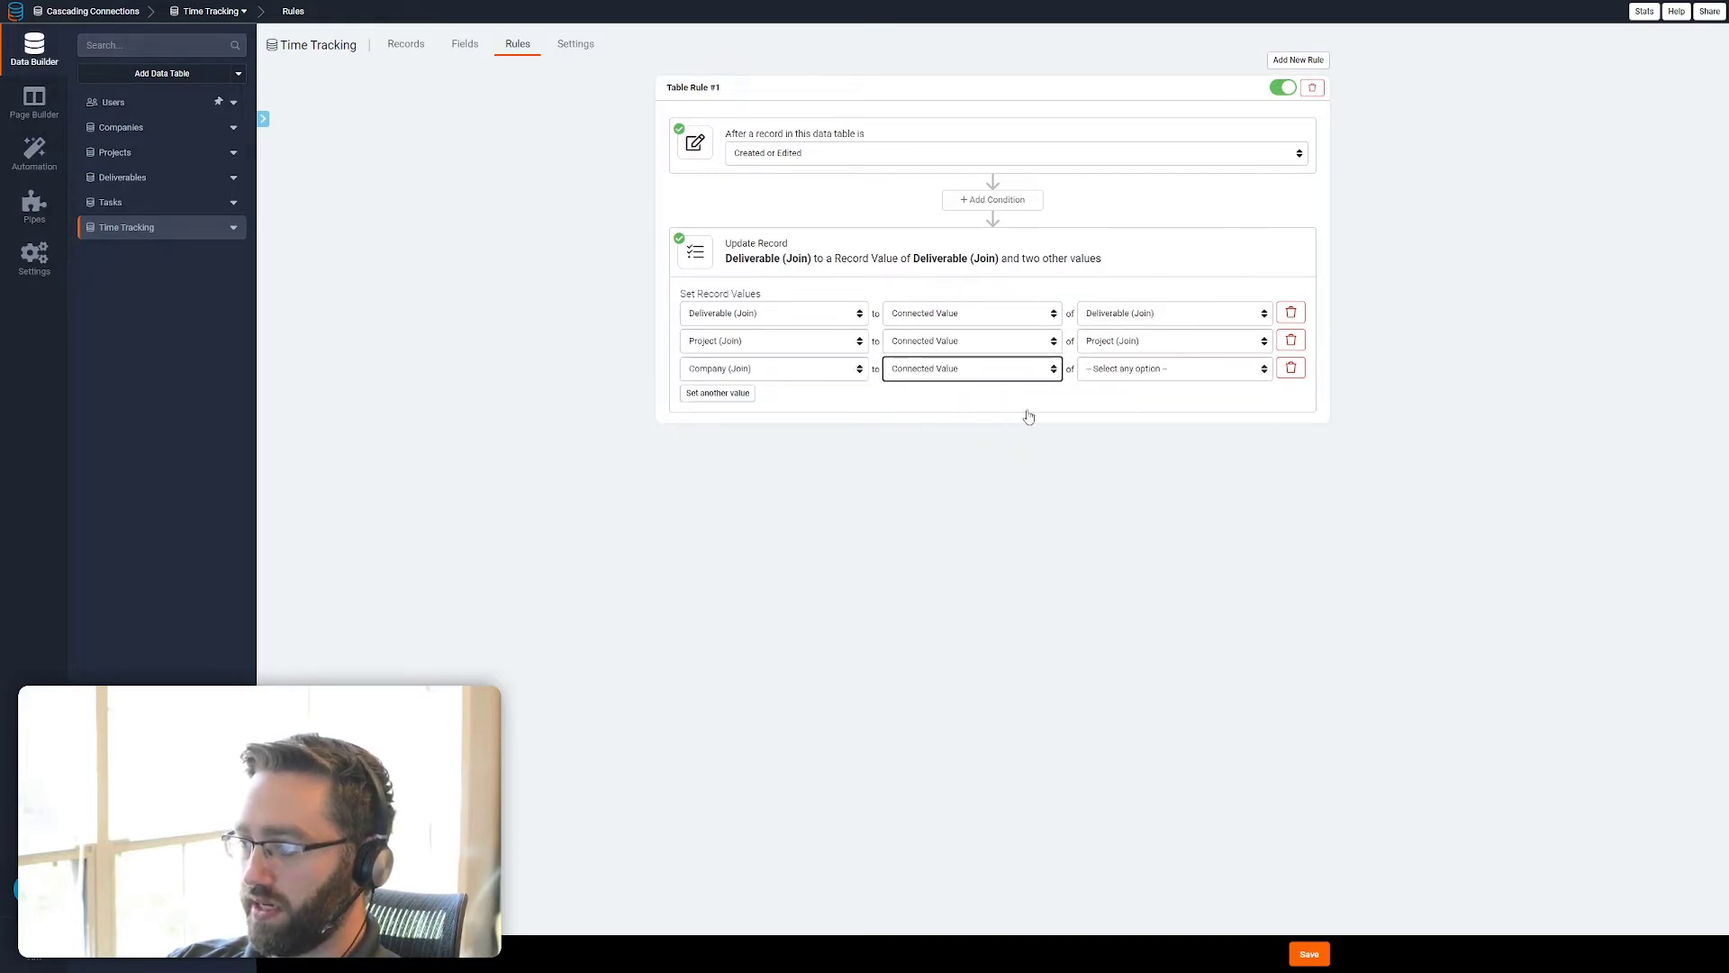
{"action": "left_click", "coordinate": [1174, 370]}
{"action": "left_click", "coordinate": [1146, 444]}
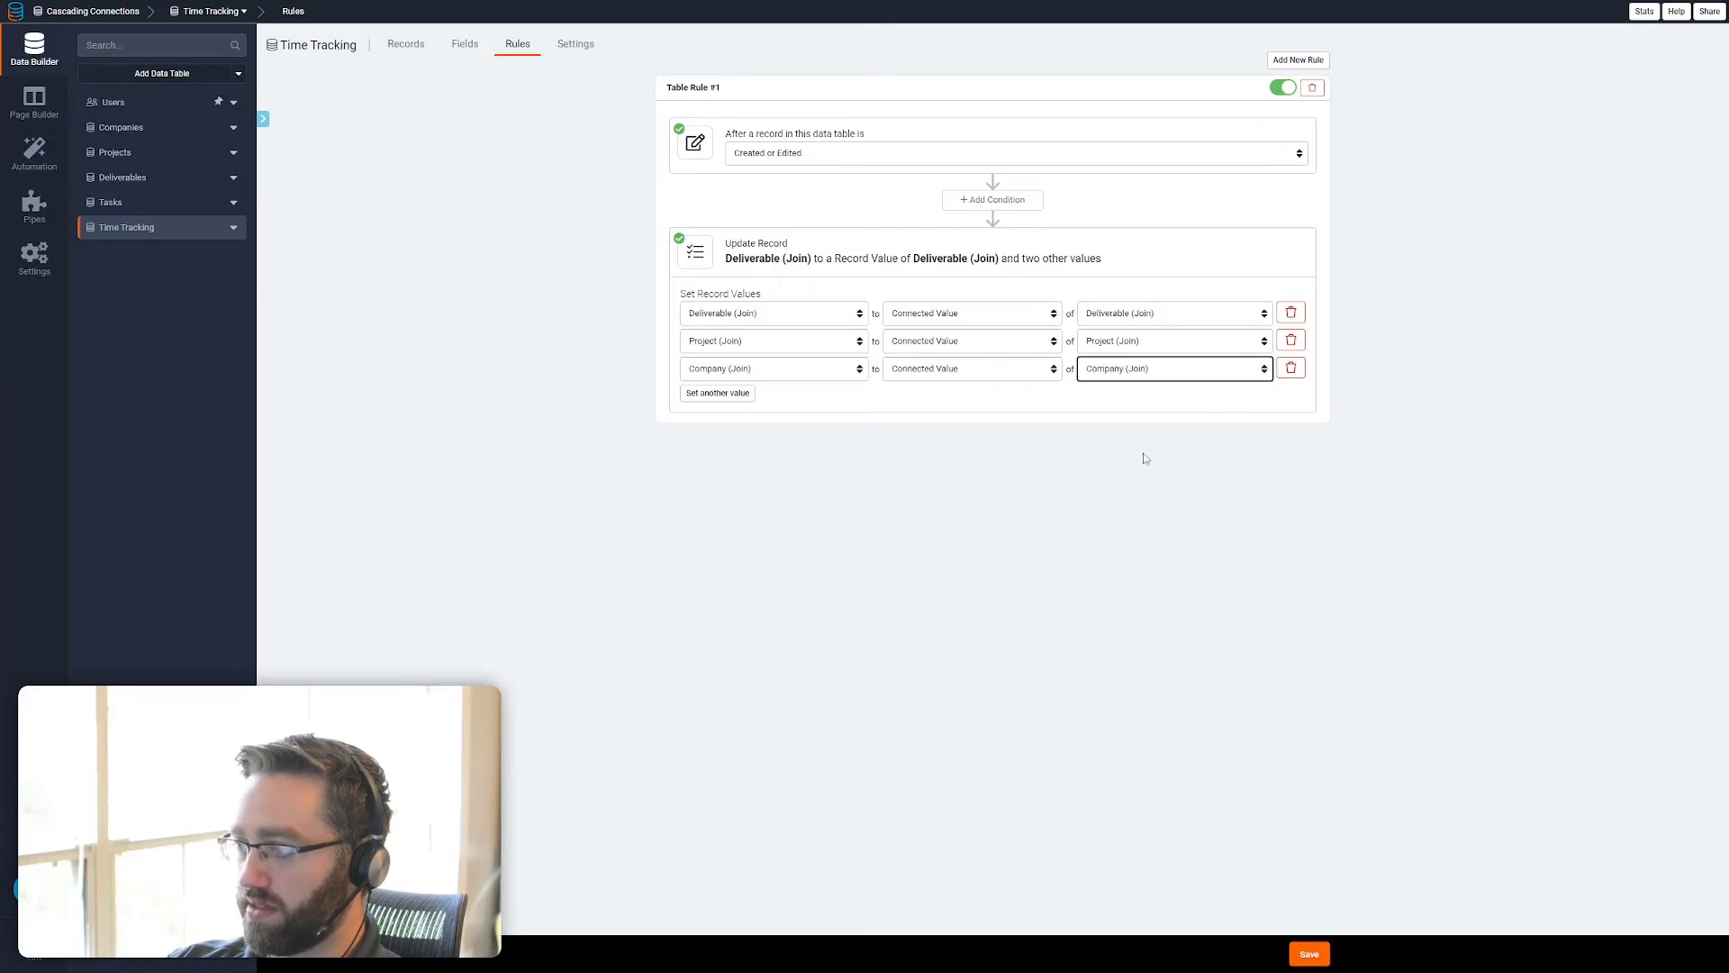
{"action": "left_click", "coordinate": [1310, 951]}
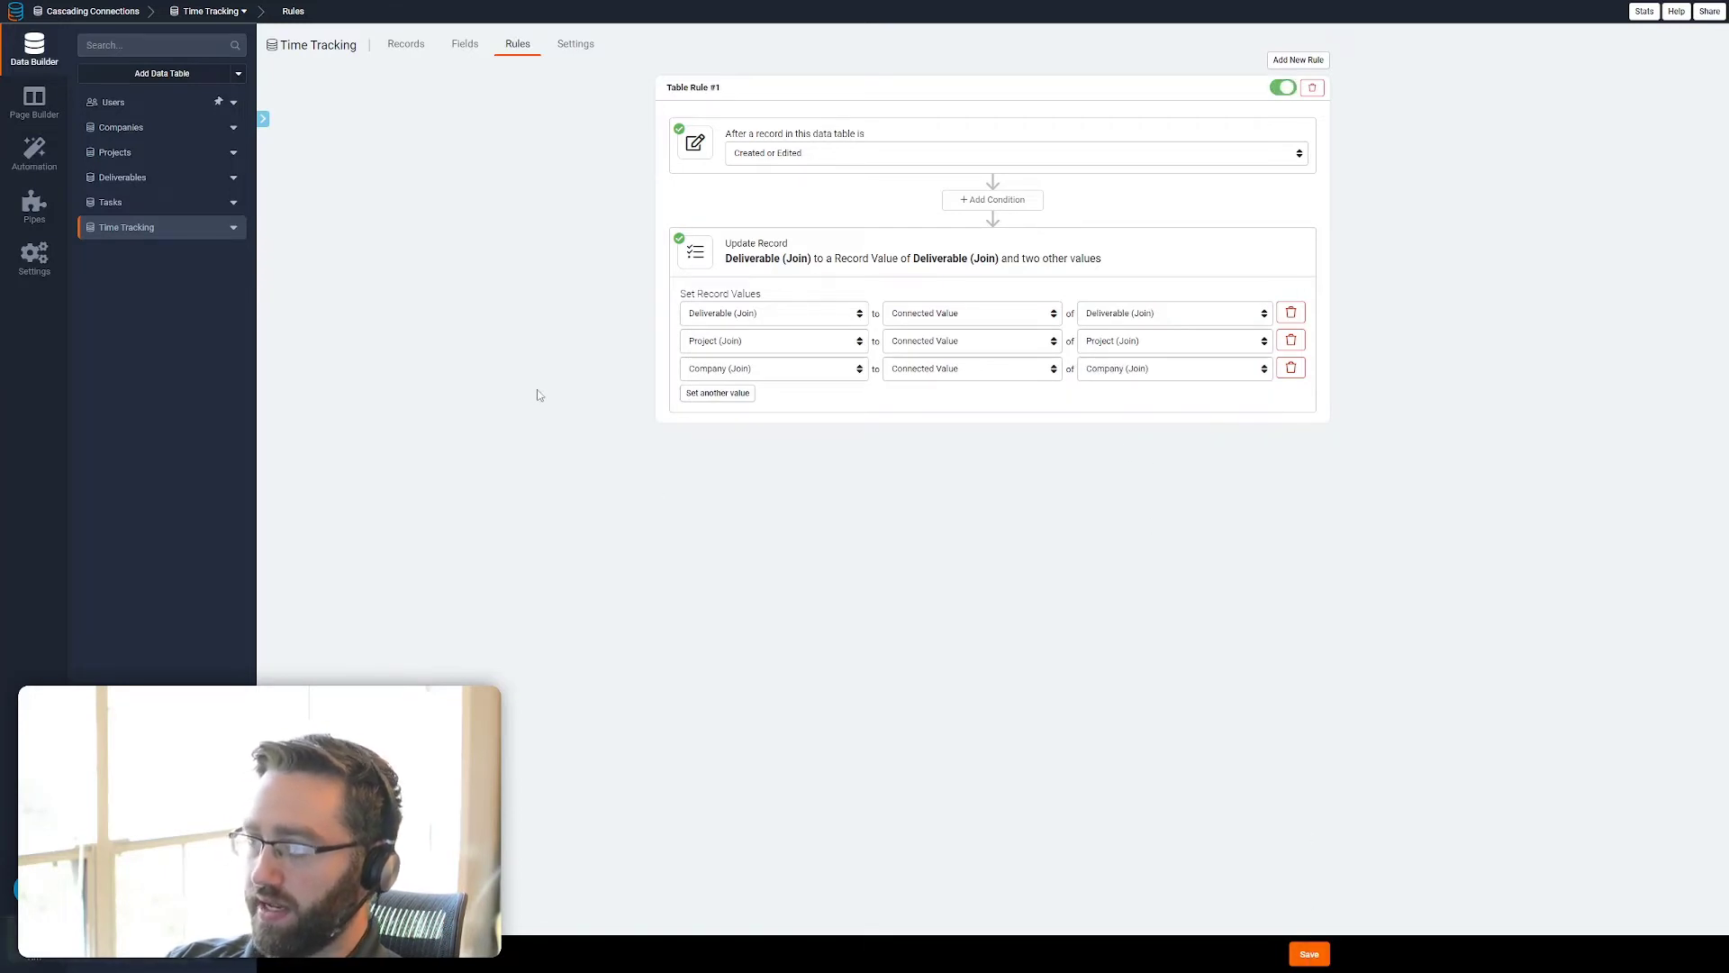
{"action": "left_click", "coordinate": [405, 45]}
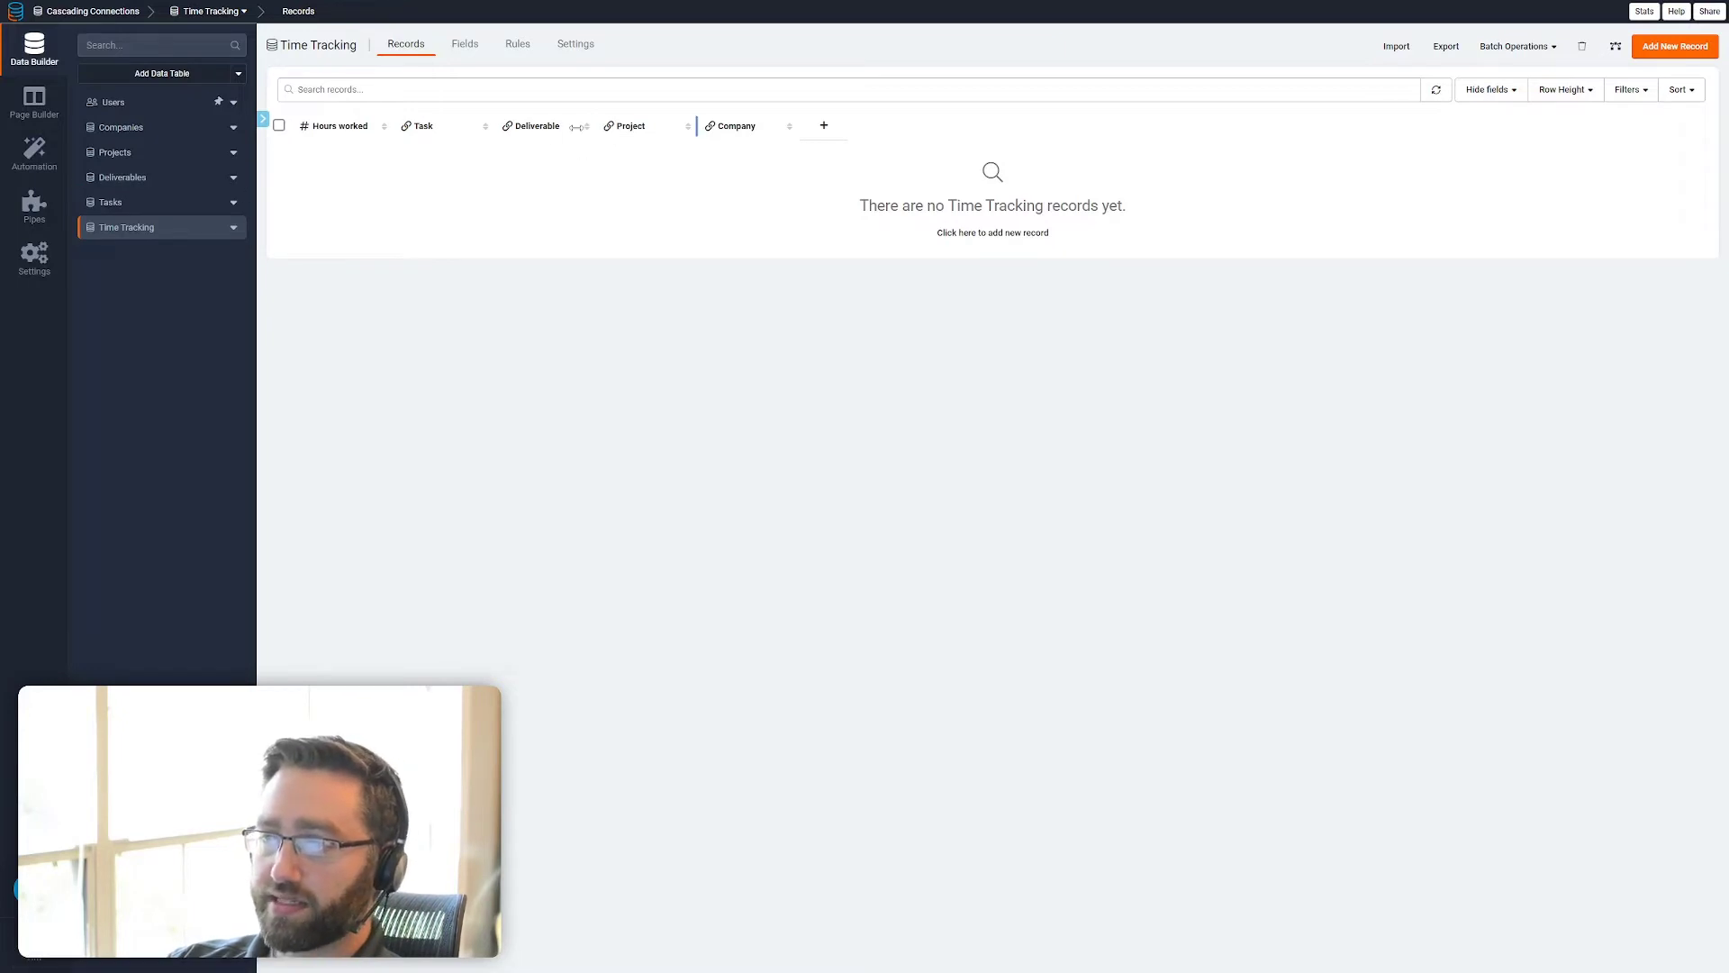
Add a rule to the Tasks table for created or edited records that sets the Project connection
{"action": "left_click", "coordinate": [111, 201]}
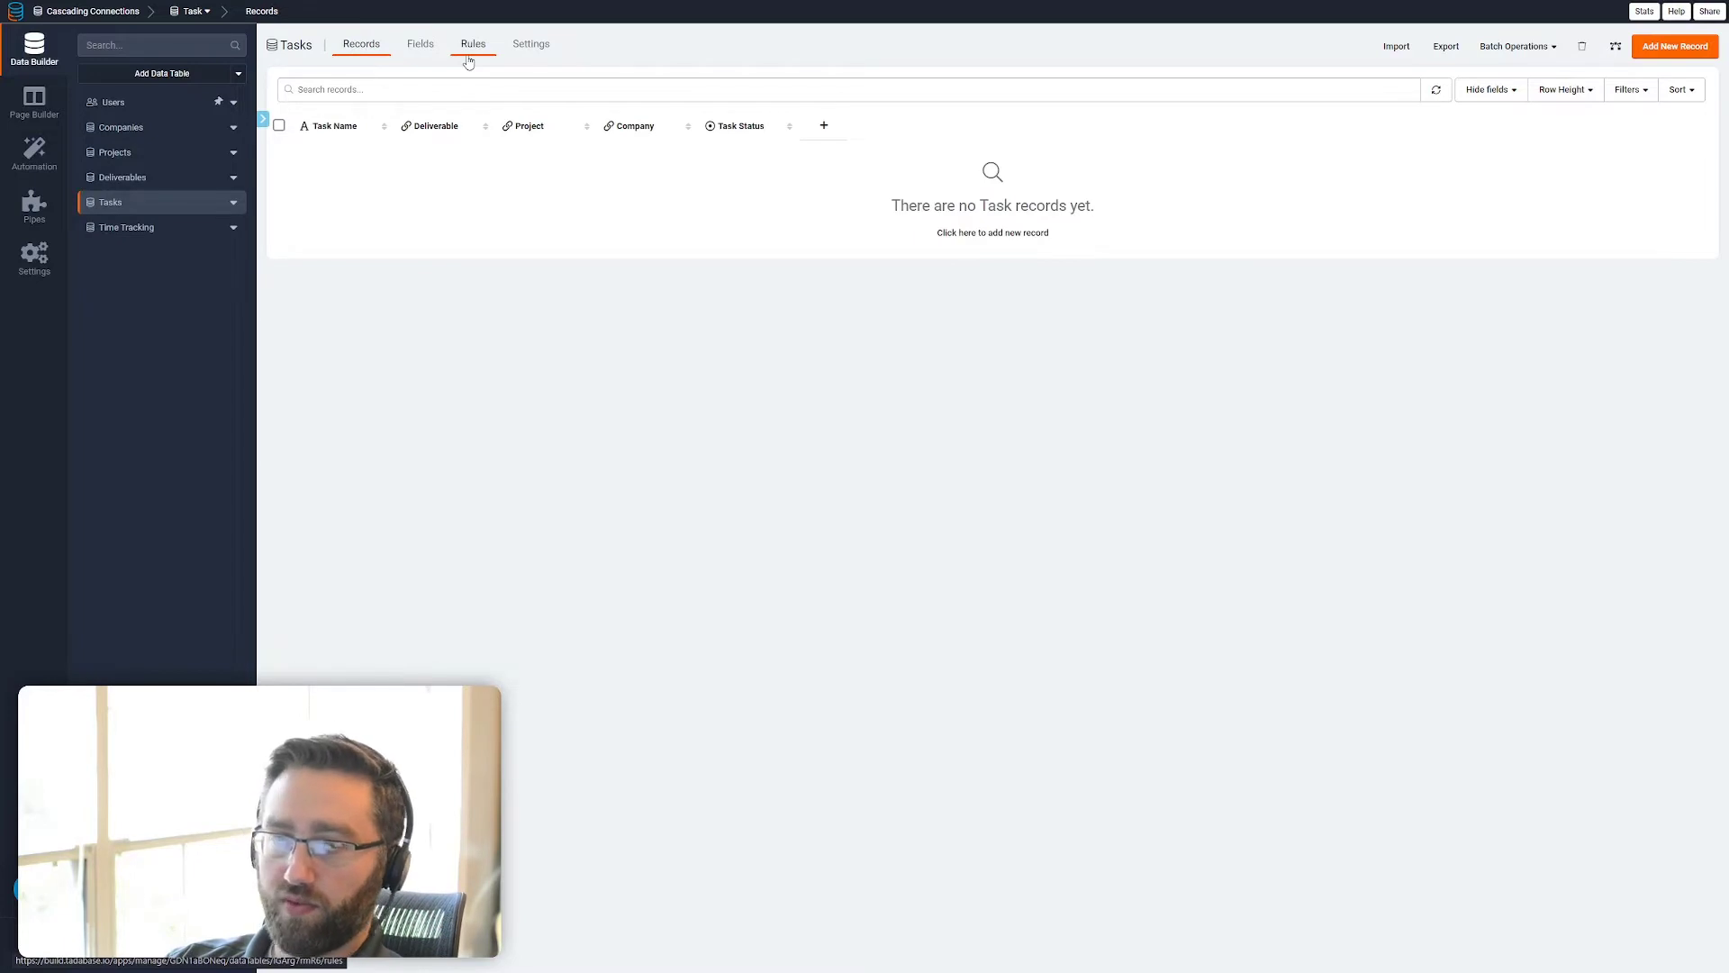
{"action": "left_click", "coordinate": [471, 56]}
{"action": "left_click", "coordinate": [992, 268]}
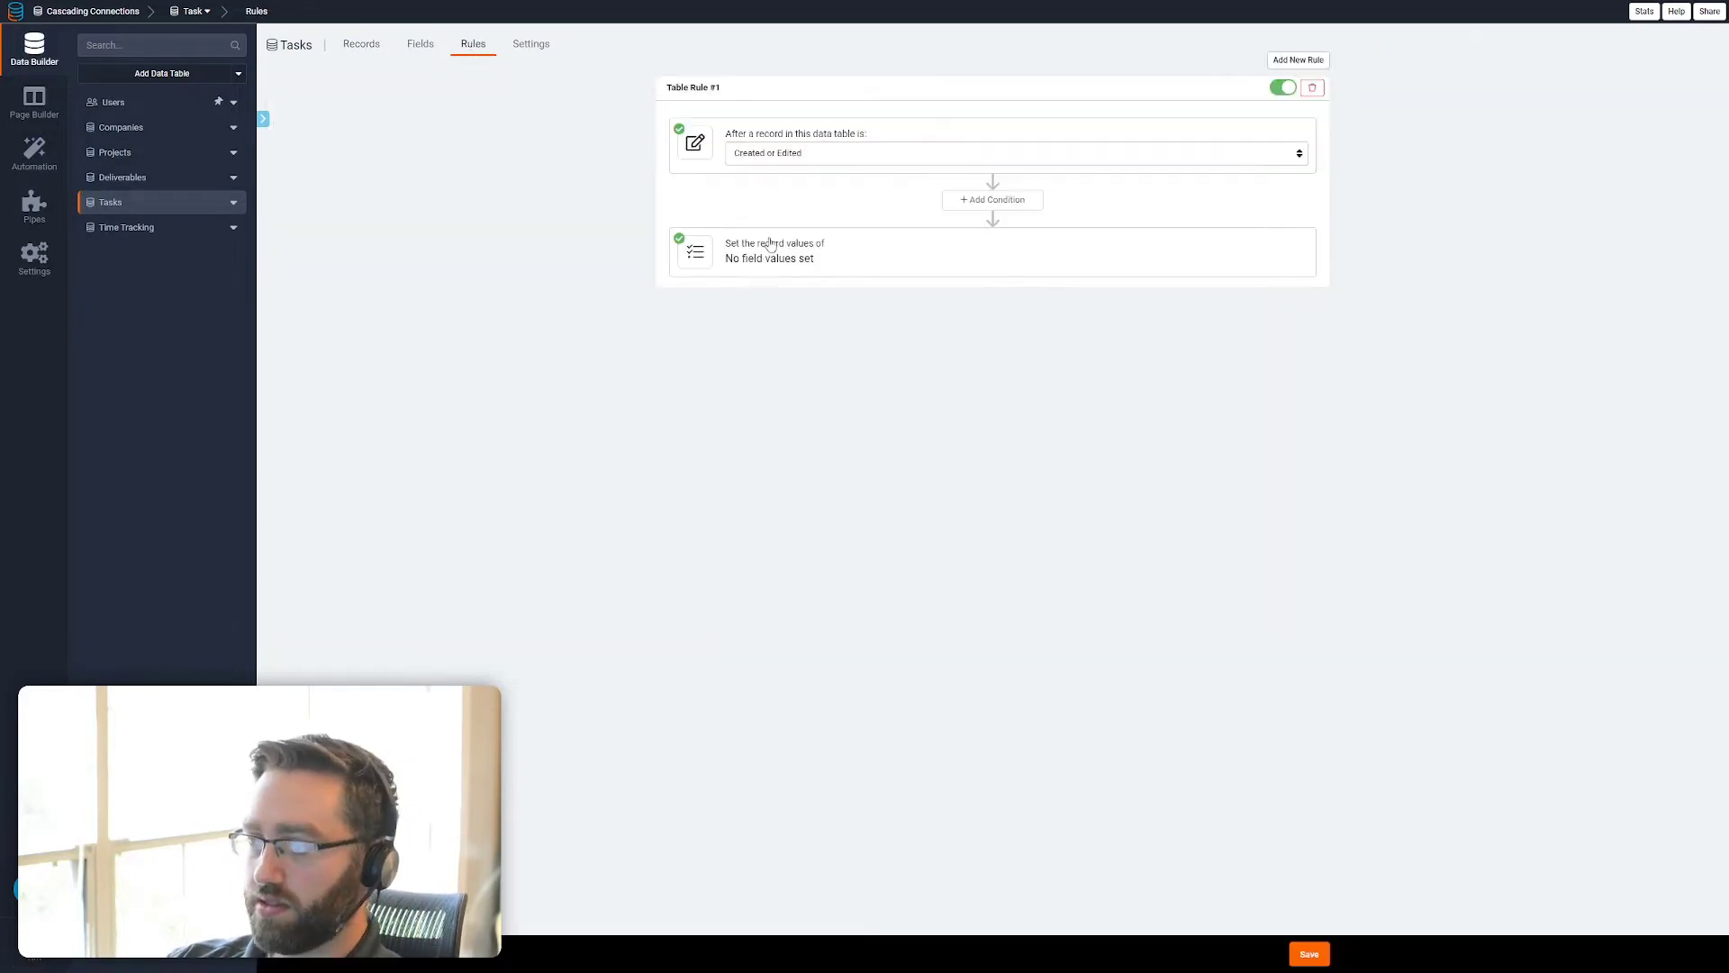
{"action": "left_click", "coordinate": [770, 245]}
{"action": "left_click", "coordinate": [776, 313]}
{"action": "left_click", "coordinate": [756, 366]}
{"action": "left_click", "coordinate": [985, 313]}
{"action": "left_click", "coordinate": [954, 355]}
{"action": "left_click", "coordinate": [1162, 313]}
{"action": "left_click", "coordinate": [367, 47]}
{"action": "left_click", "coordinate": [471, 47]}
{"action": "left_click", "coordinate": [770, 313]}
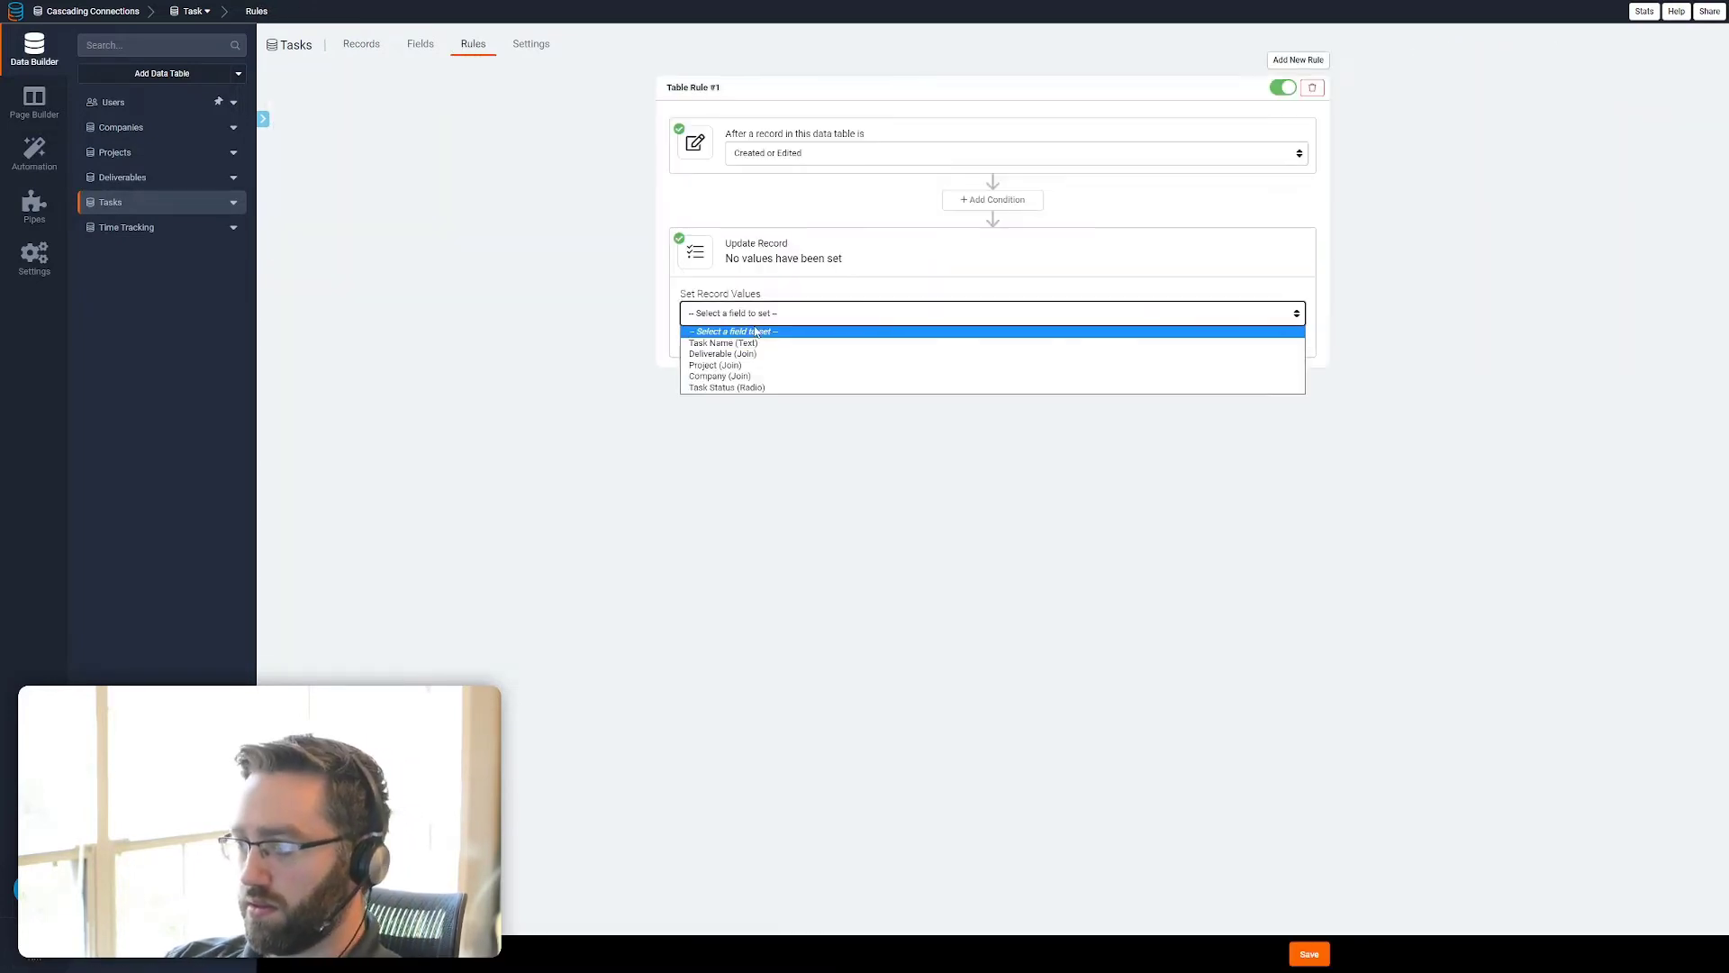
{"action": "left_click", "coordinate": [748, 366]}
{"action": "left_click", "coordinate": [1162, 313]}
{"action": "left_click", "coordinate": [1161, 354]}
Add a second record value to the Tasks rule alongside the Project one
{"action": "left_click", "coordinate": [718, 337]}
{"action": "left_click", "coordinate": [1019, 341]}
{"action": "left_click", "coordinate": [1207, 341]}
Add and save a Deliverables rule for created or edited records that sets Company to the Connected Value of Company
{"action": "left_click", "coordinate": [122, 178]}
{"action": "left_click", "coordinate": [508, 46]}
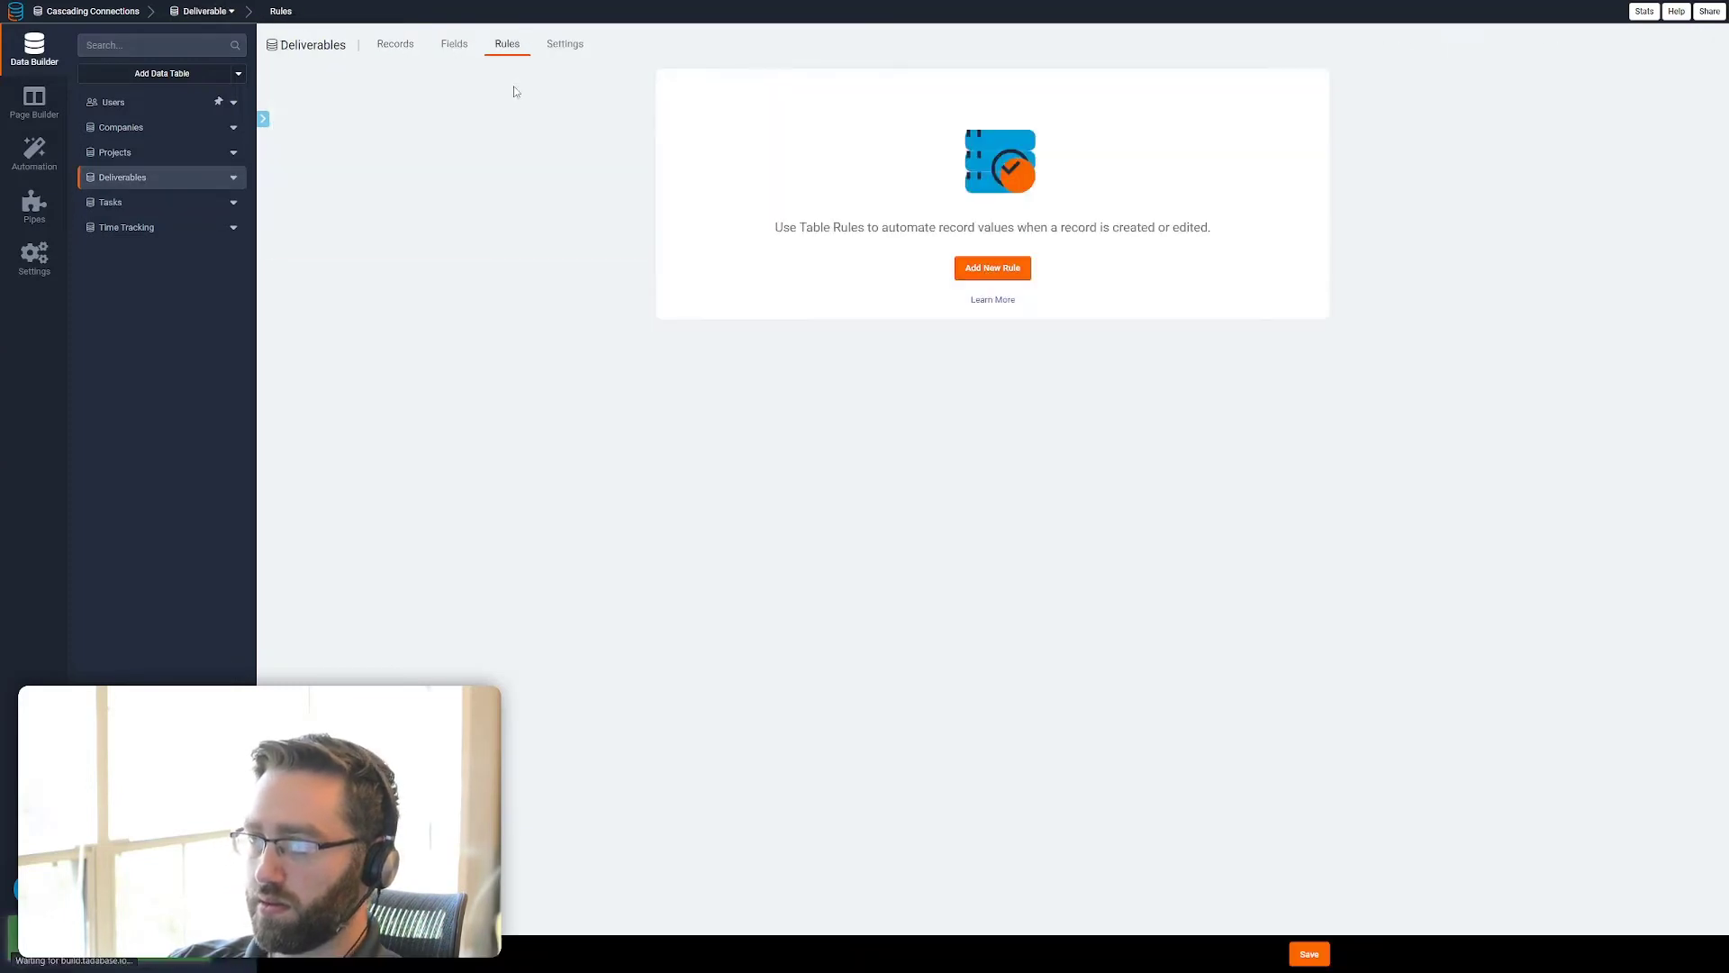
{"action": "left_click", "coordinate": [992, 267]}
{"action": "left_click", "coordinate": [777, 313]}
{"action": "left_click", "coordinate": [1201, 313]}
{"action": "left_click", "coordinate": [1317, 959]}
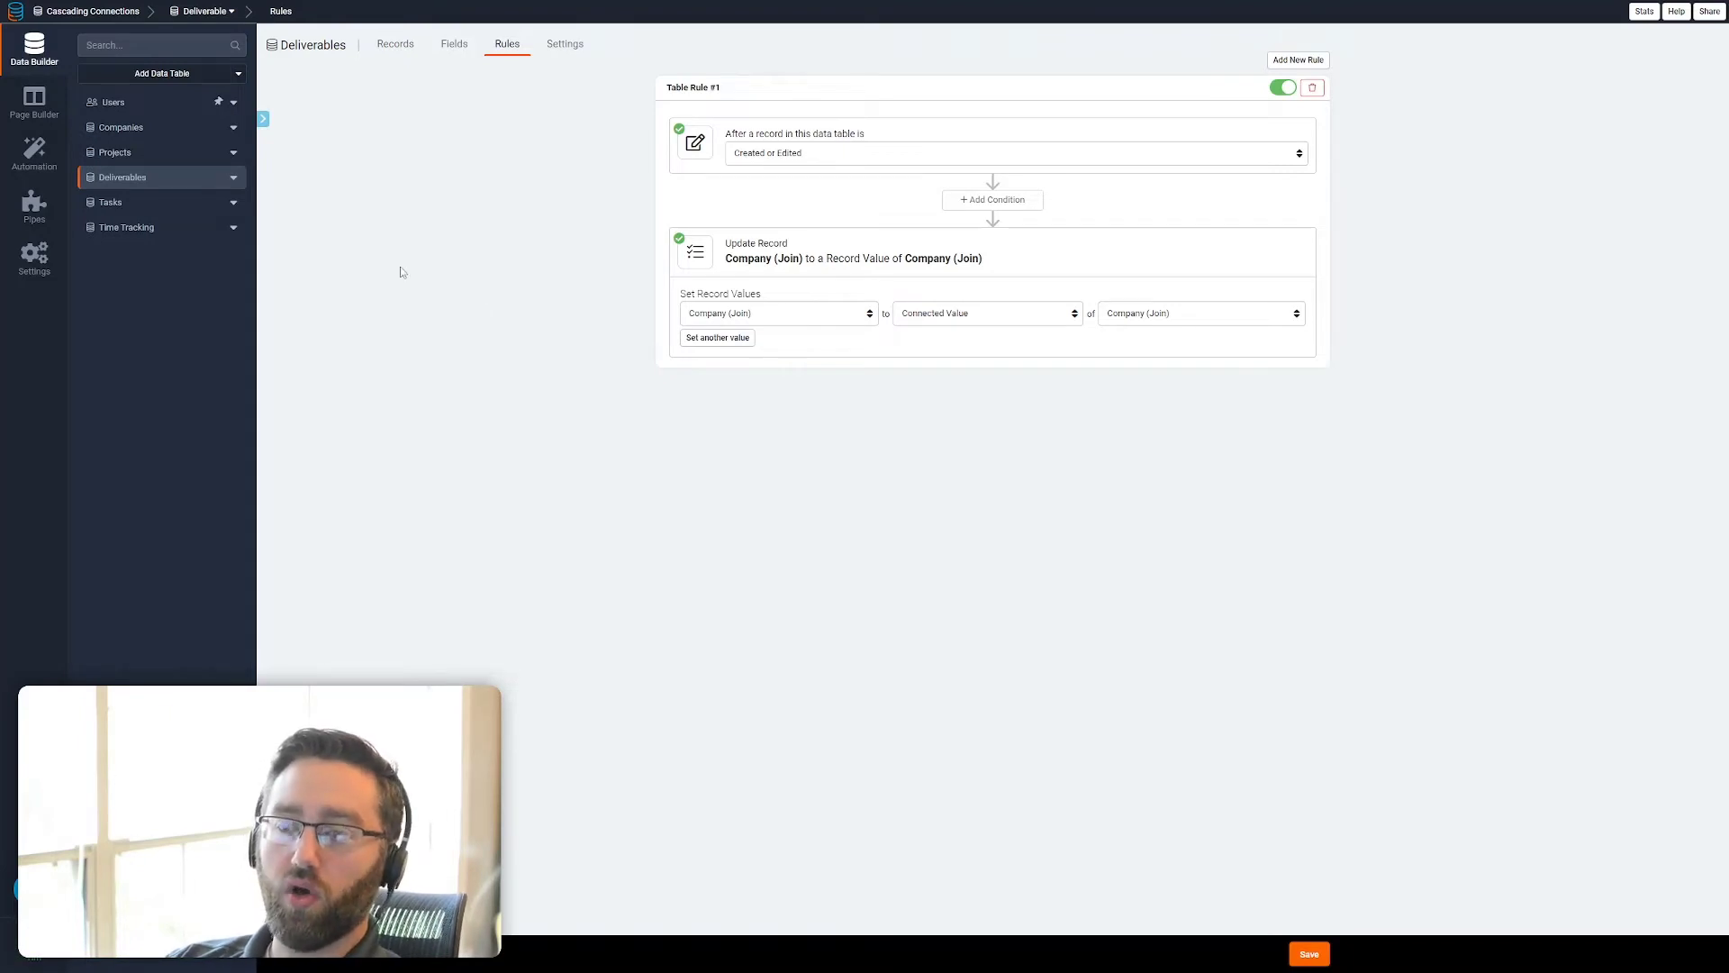
Check the Projects table's rules and compare the connection columns of the Deliverables and Projects tables
{"action": "left_click", "coordinate": [144, 159]}
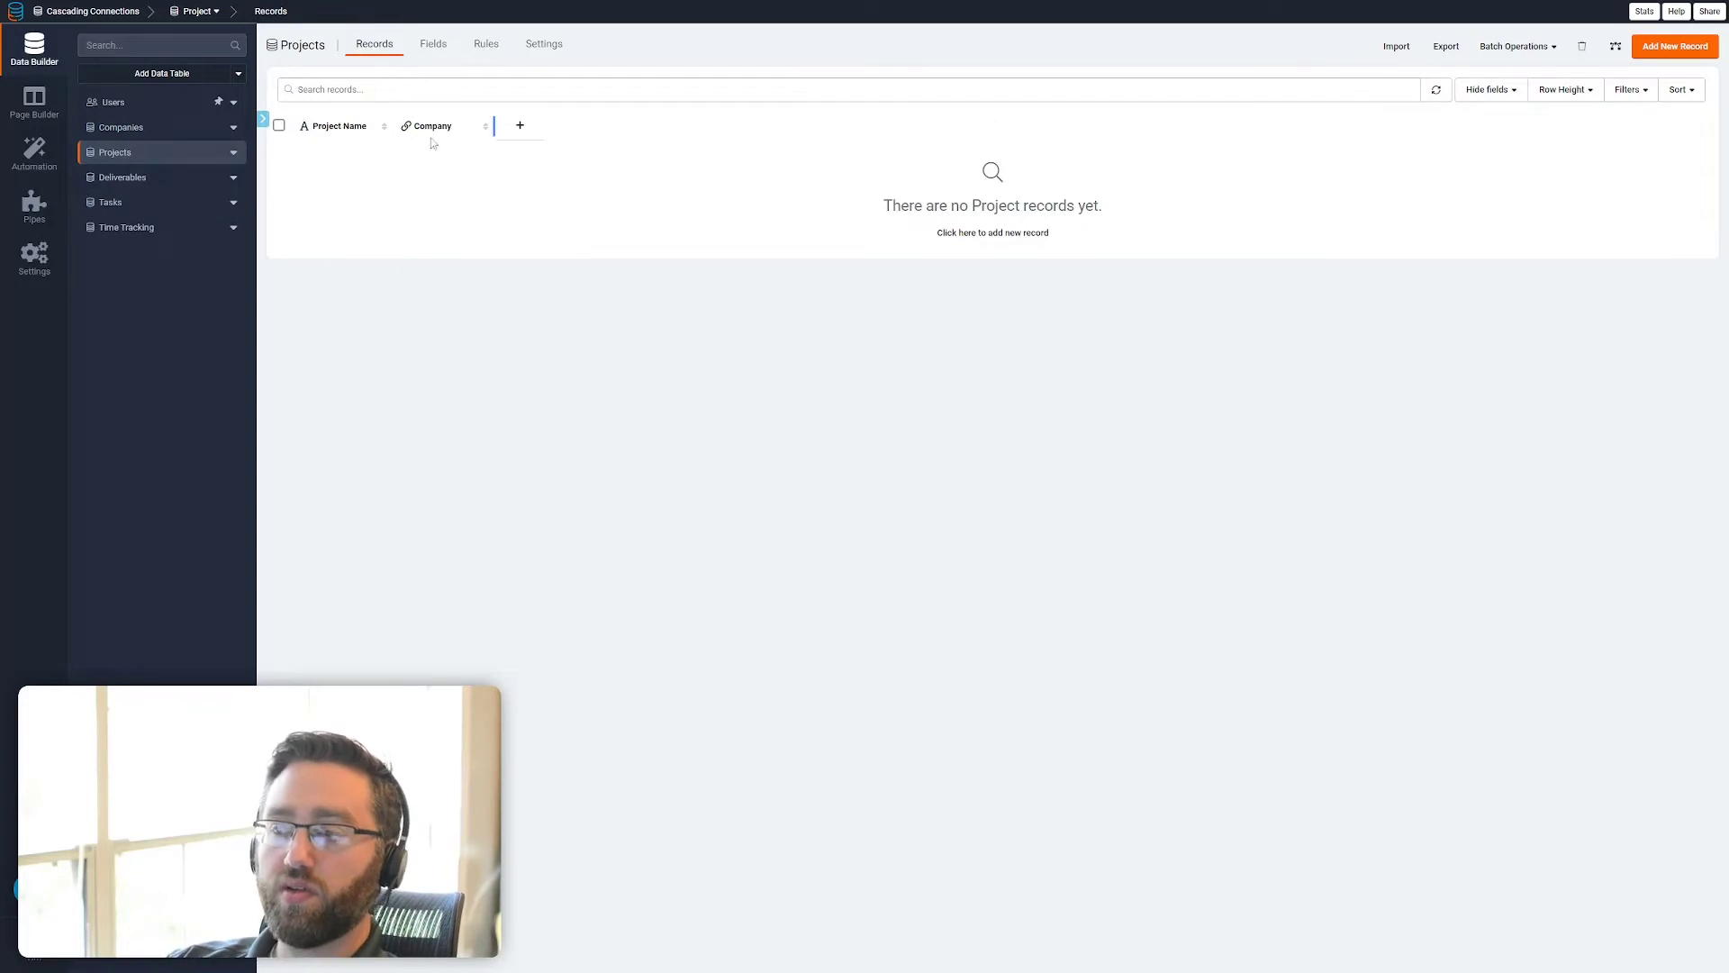
{"action": "left_click", "coordinate": [486, 45]}
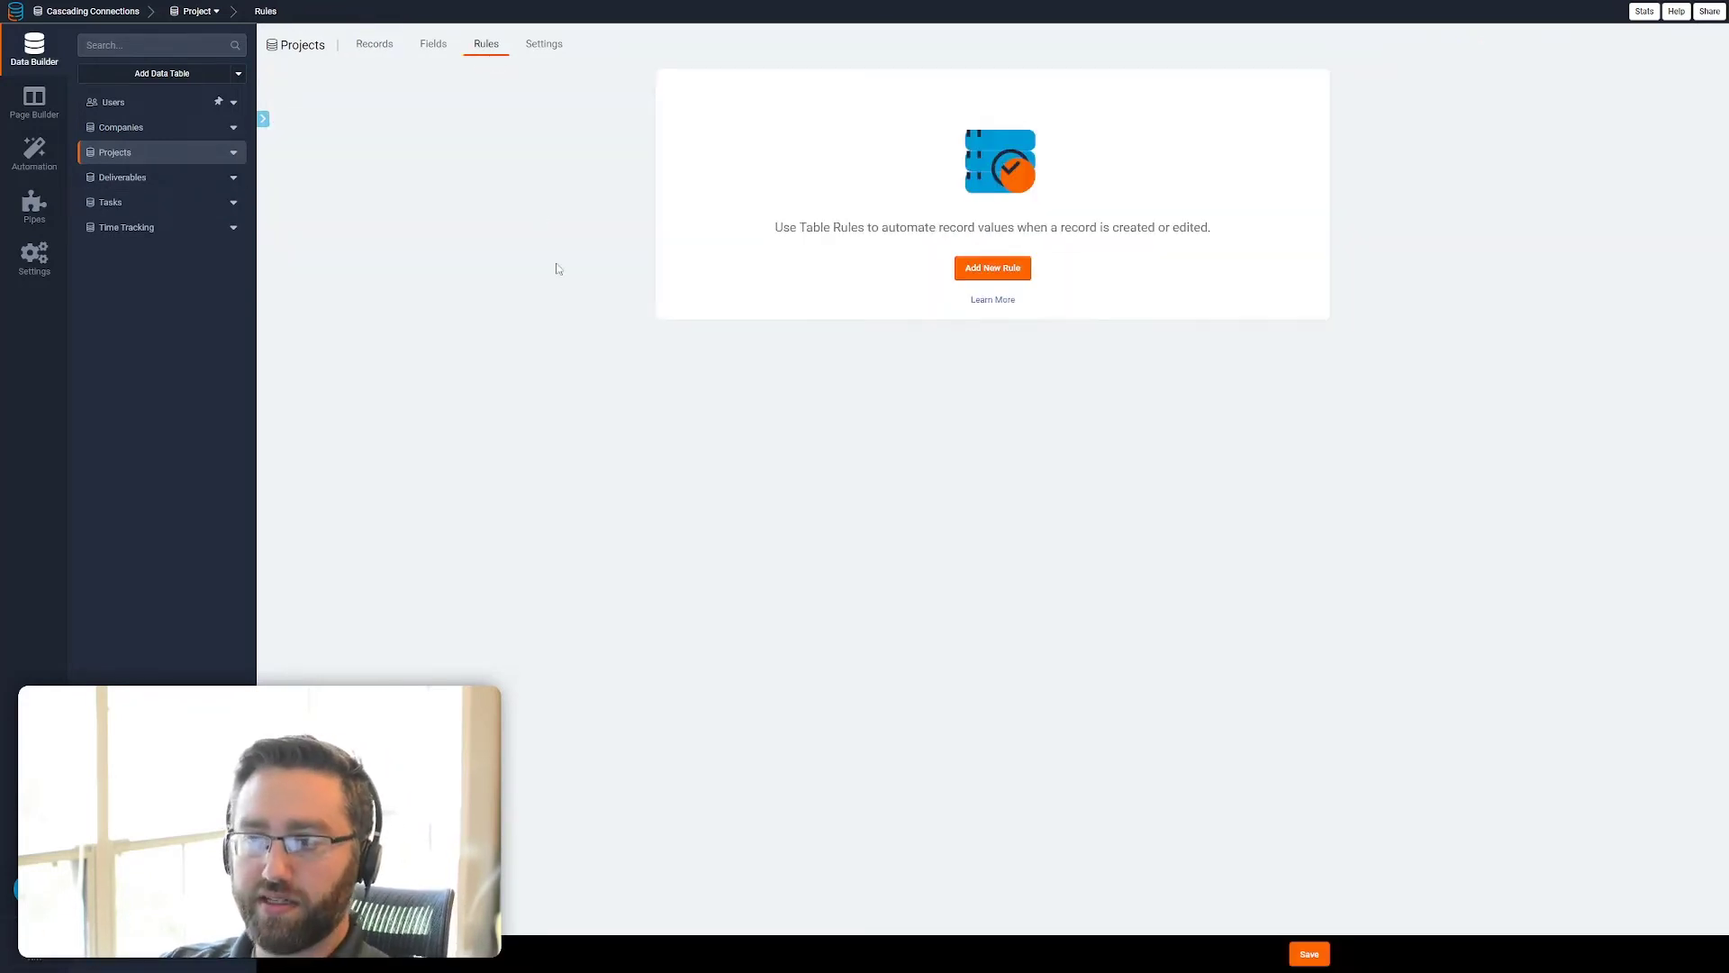
{"action": "left_click", "coordinate": [144, 182]}
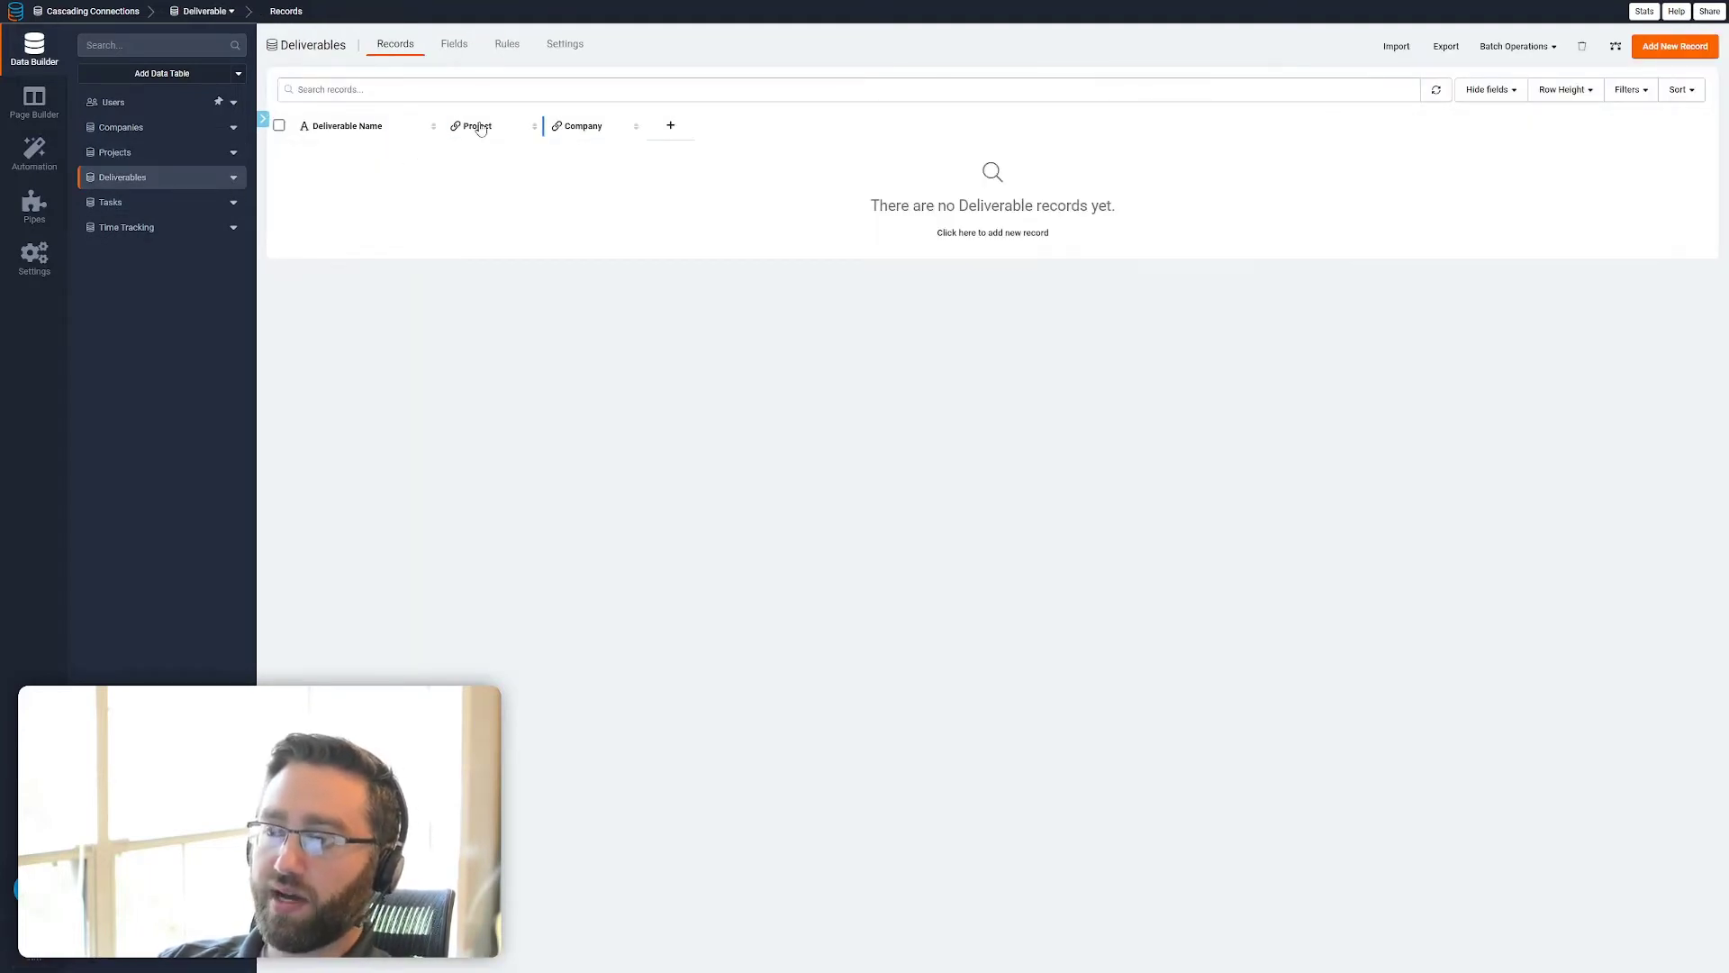
{"action": "left_click", "coordinate": [160, 158]}
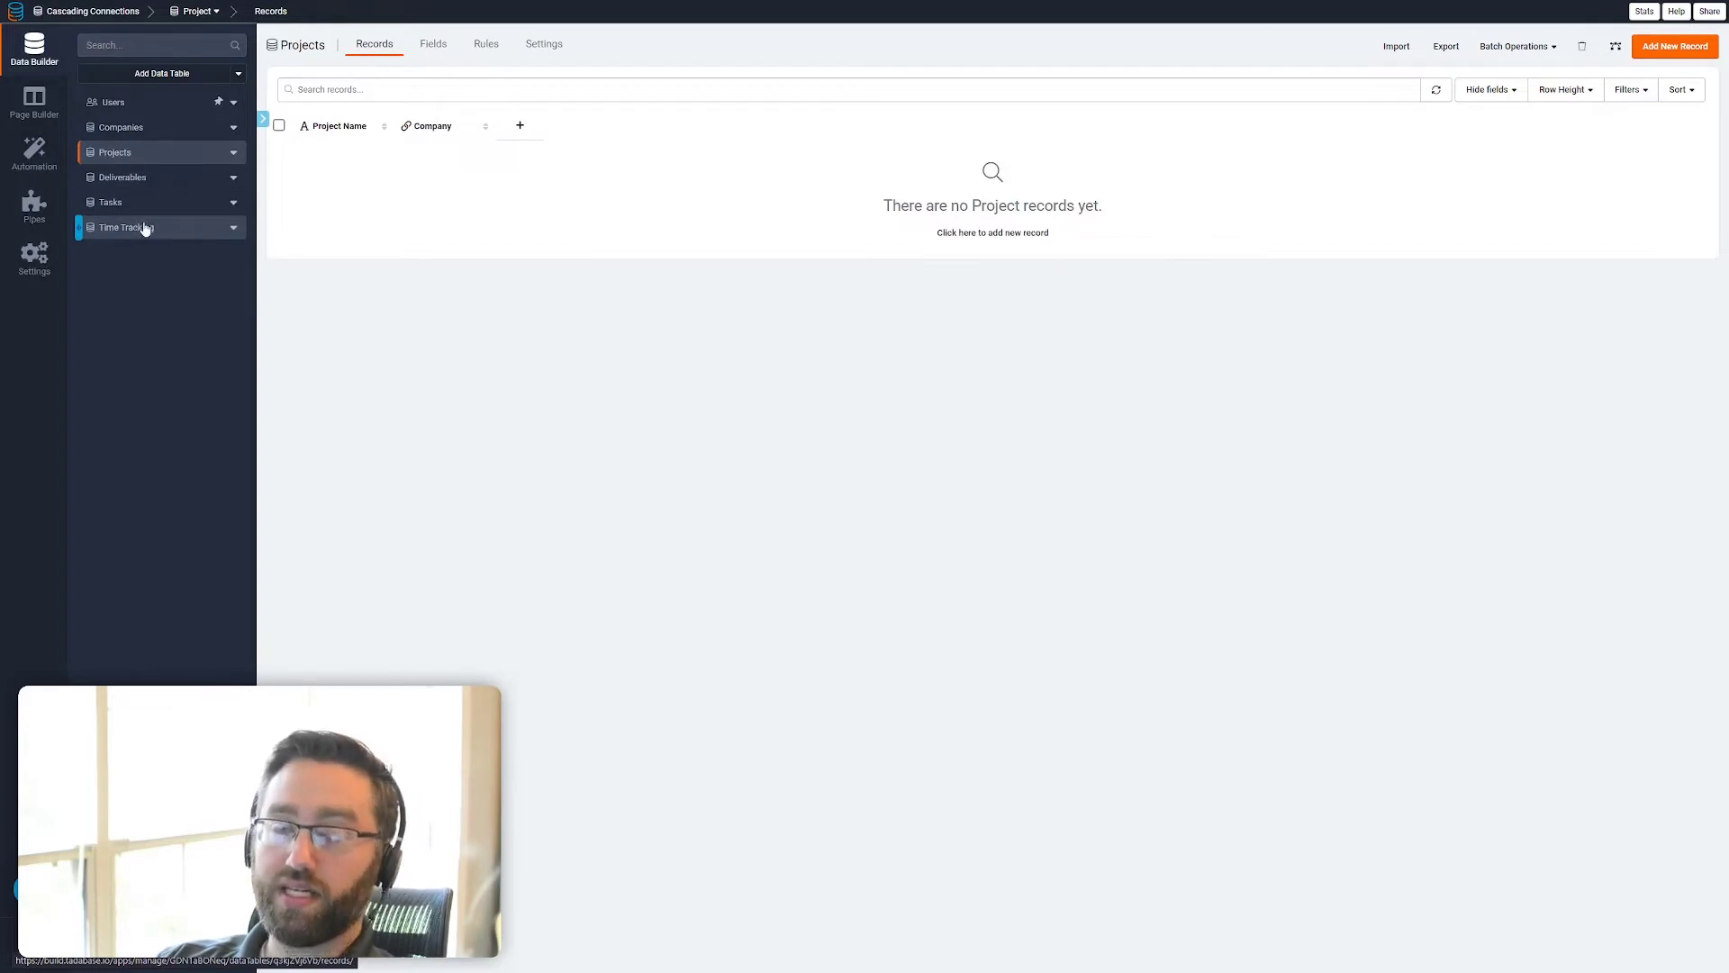
In the Page Builder, create a Companies page with a table of the Companies data and a form to add companies
{"action": "left_click", "coordinate": [34, 110]}
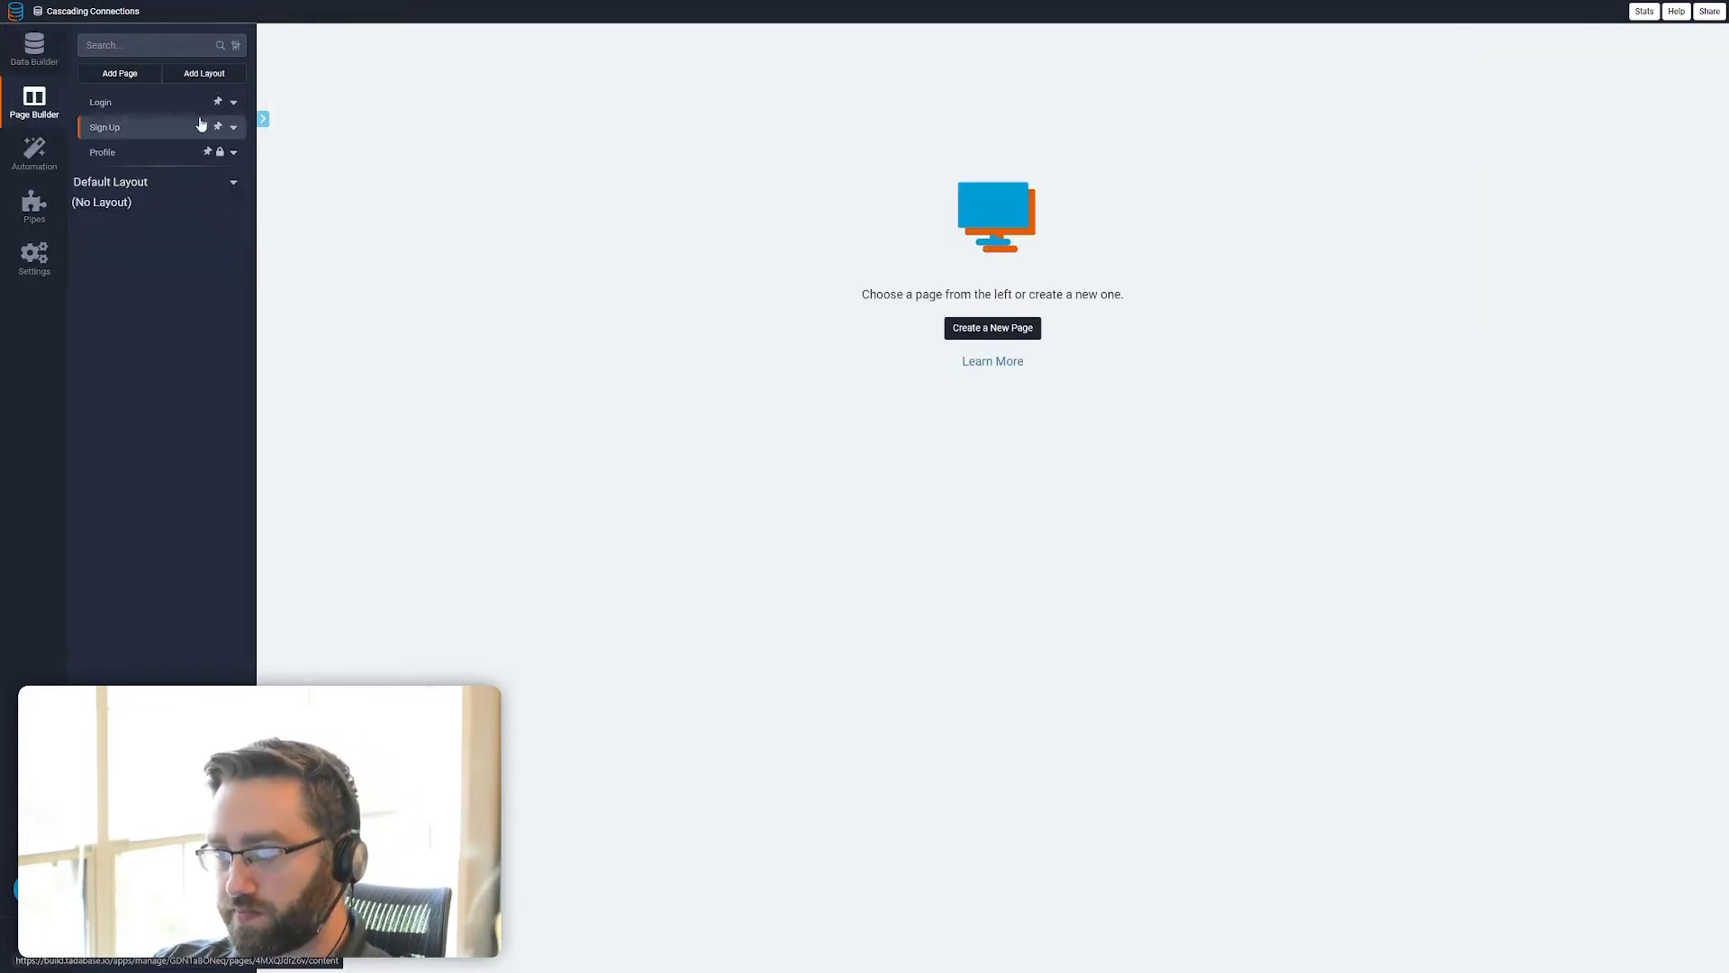
{"action": "left_click", "coordinate": [120, 74]}
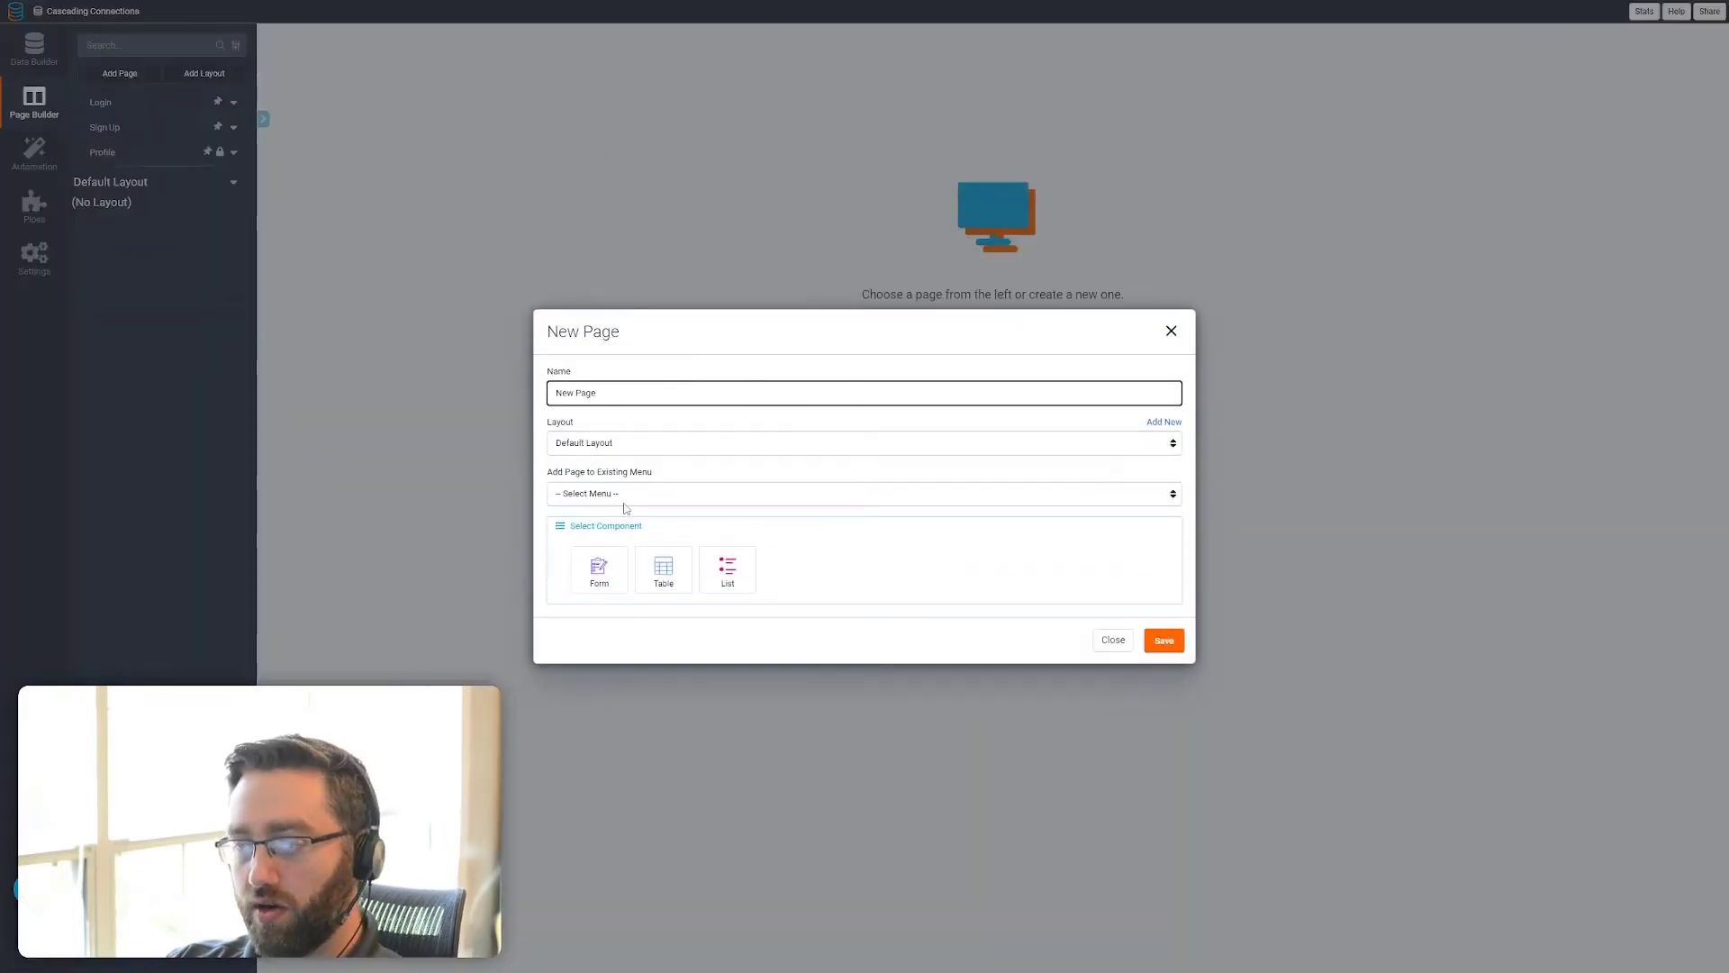
{"action": "type", "text": "Companies"}
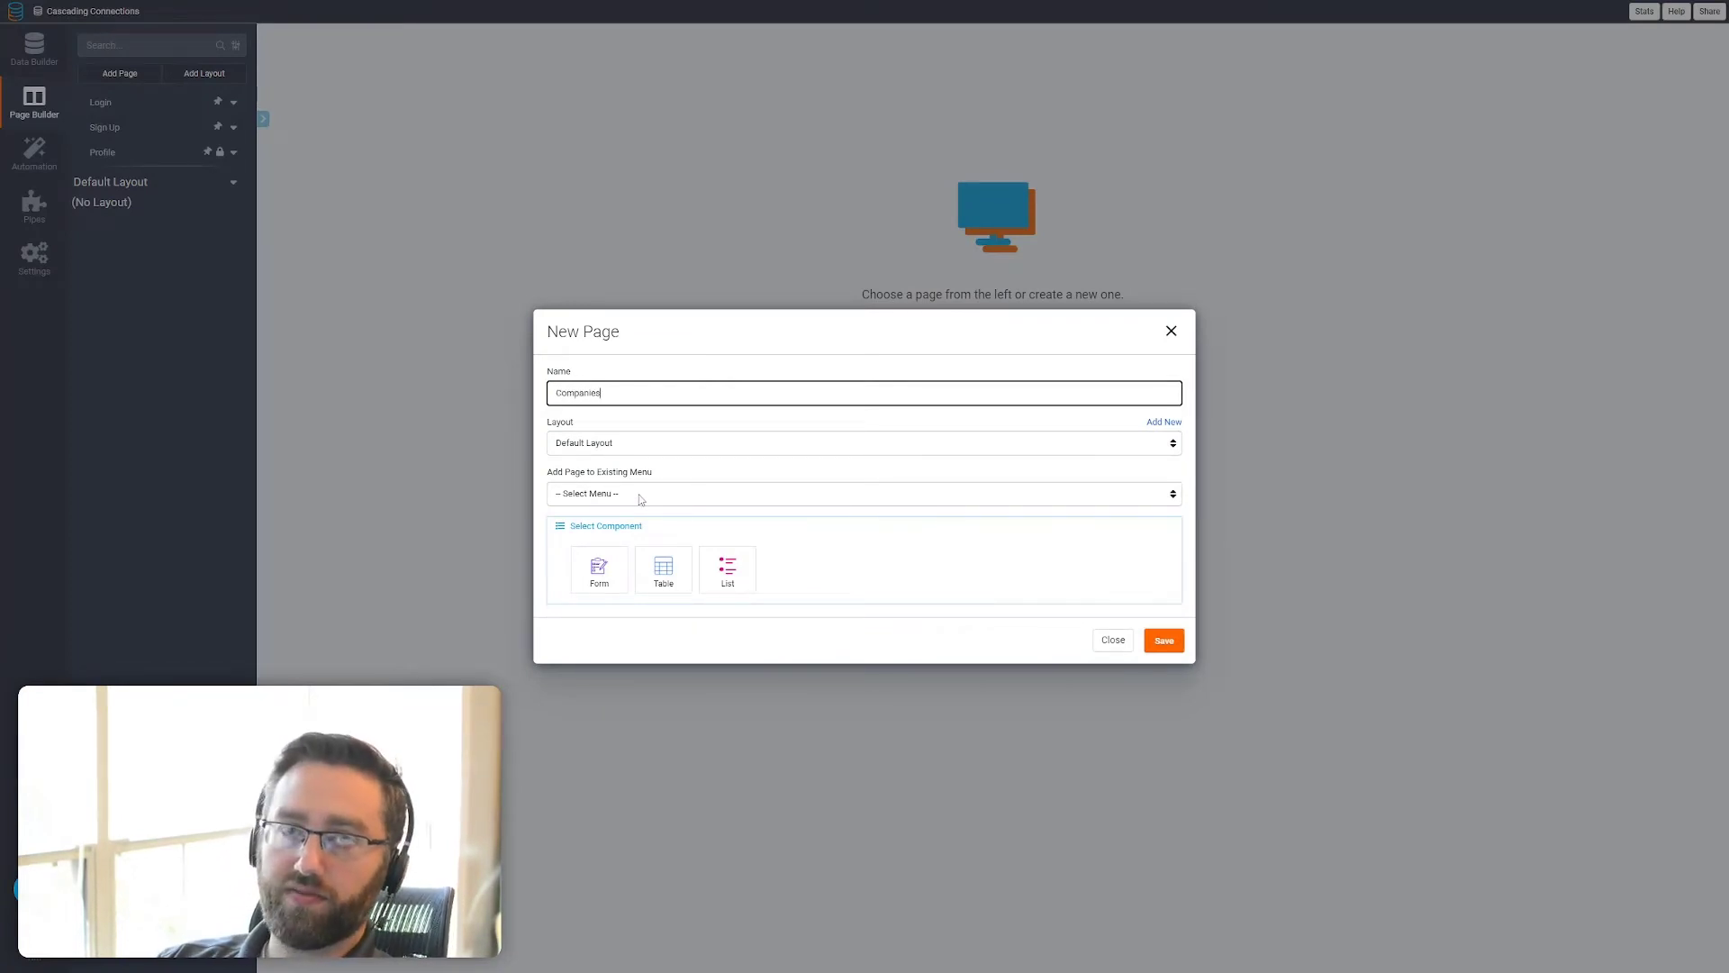
{"action": "left_click", "coordinate": [658, 570]}
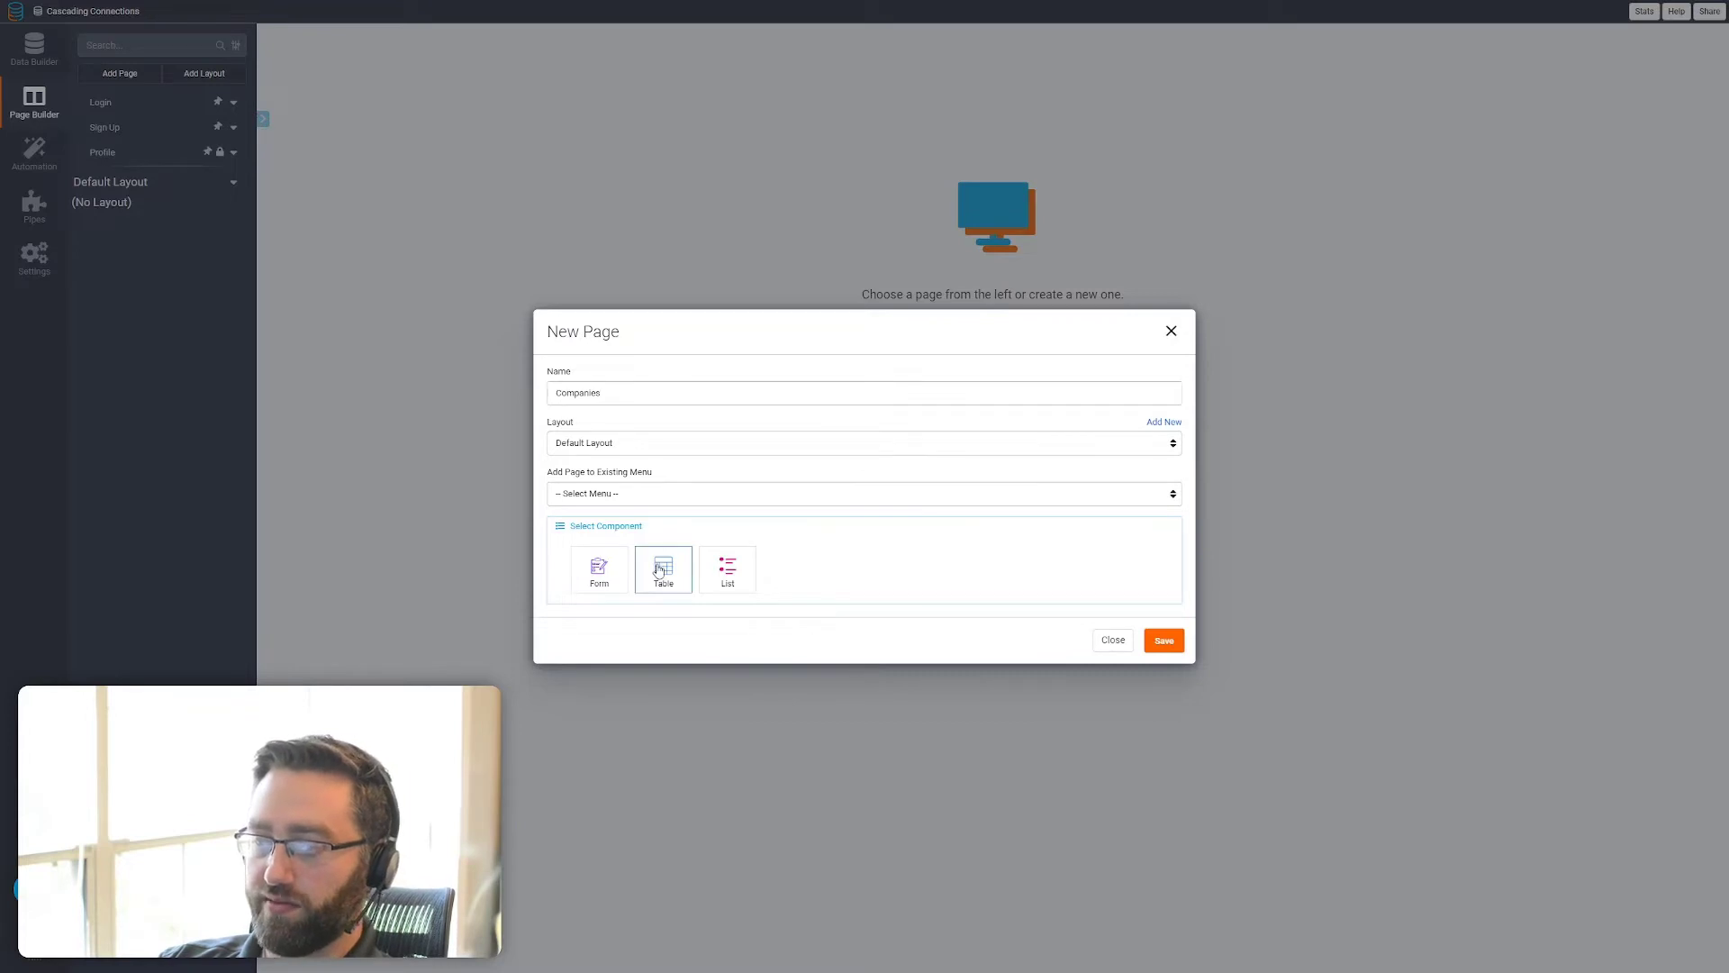
{"action": "left_click", "coordinate": [634, 574]}
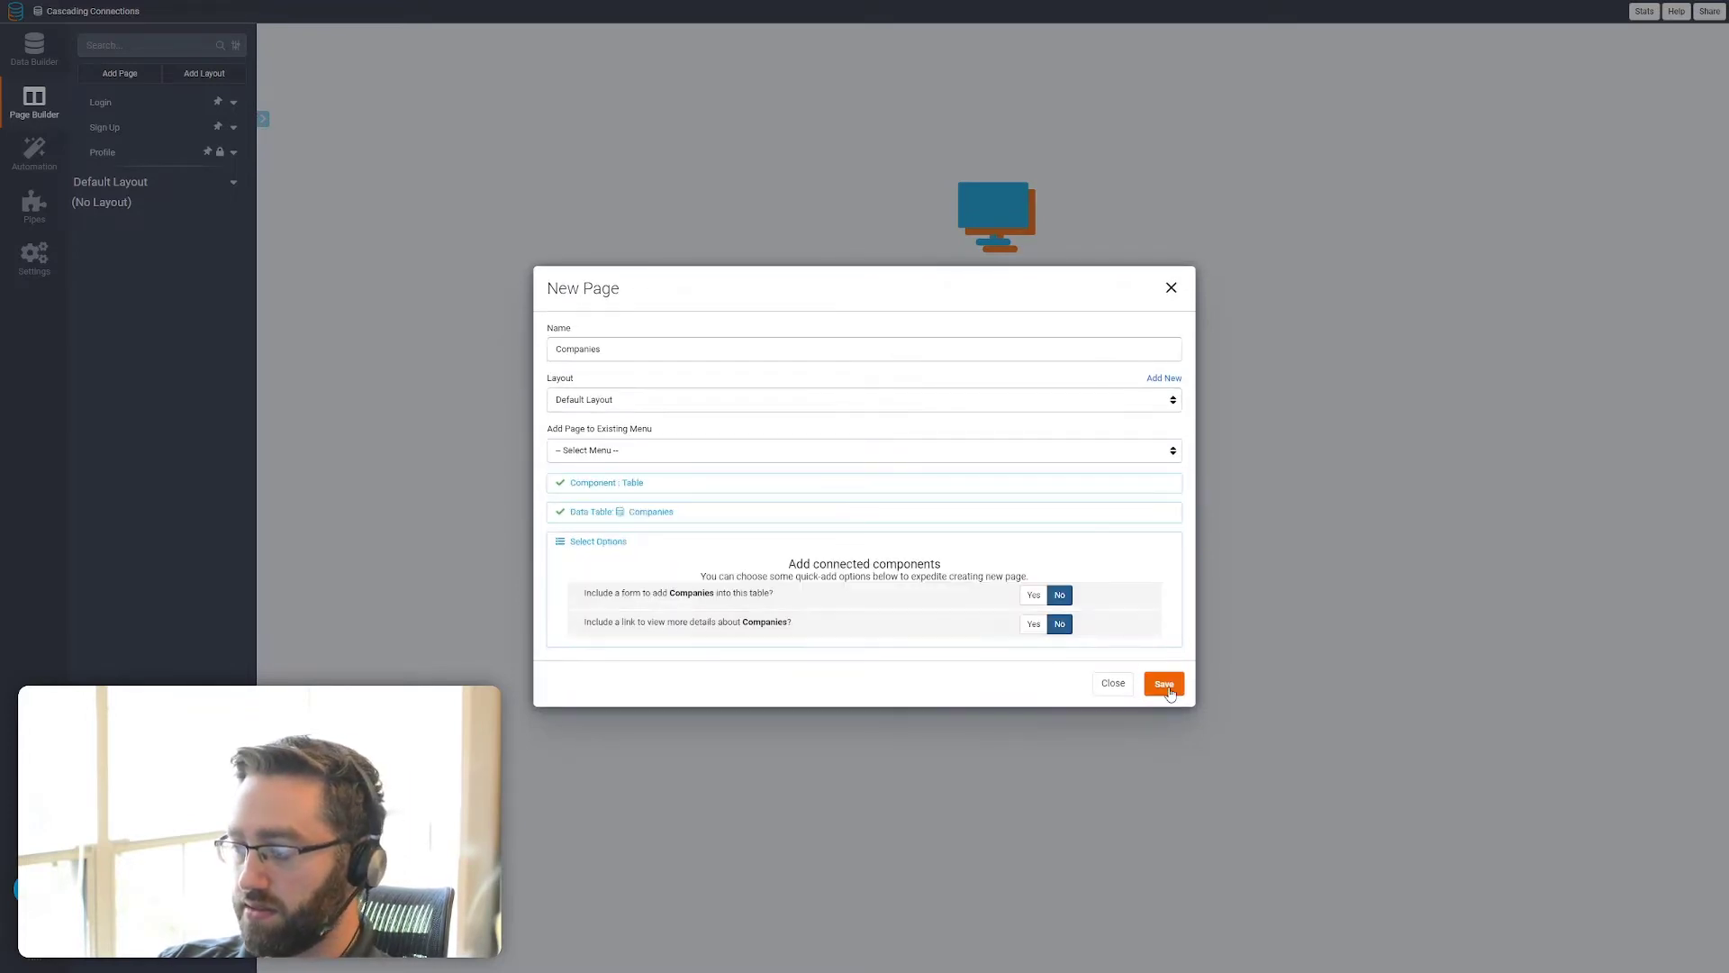
{"action": "left_click", "coordinate": [1033, 594]}
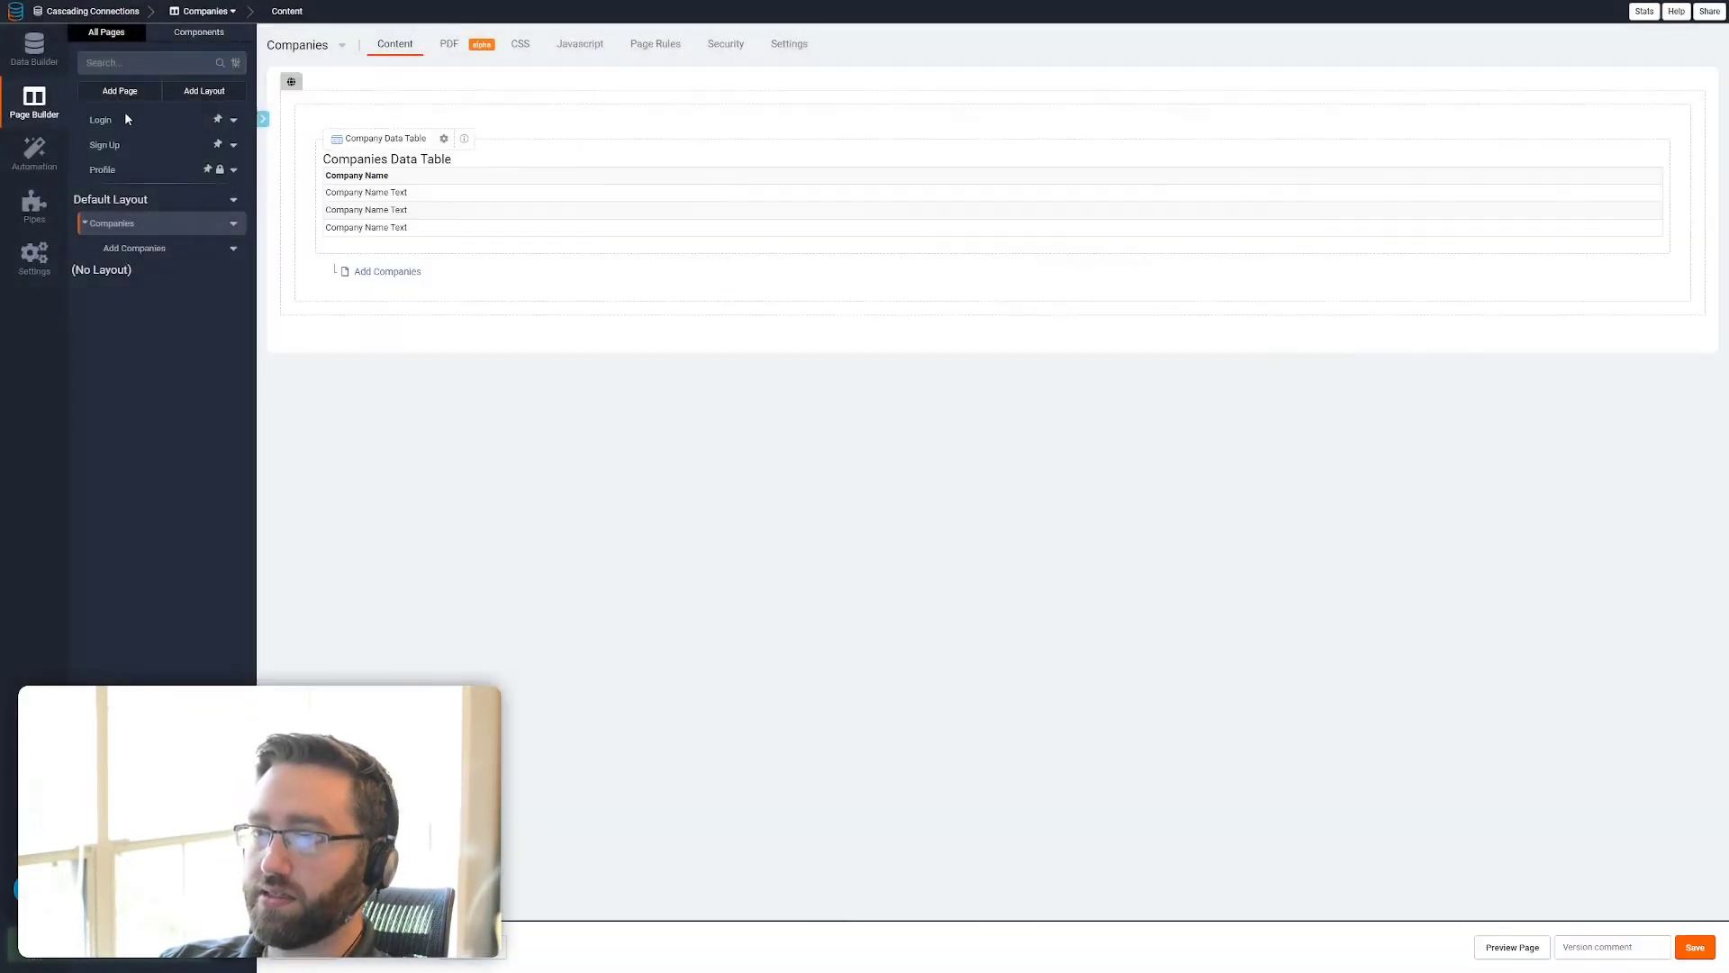
Create a Projects page with a table of the Projects data and a form to add projects
{"action": "left_click", "coordinate": [120, 91]}
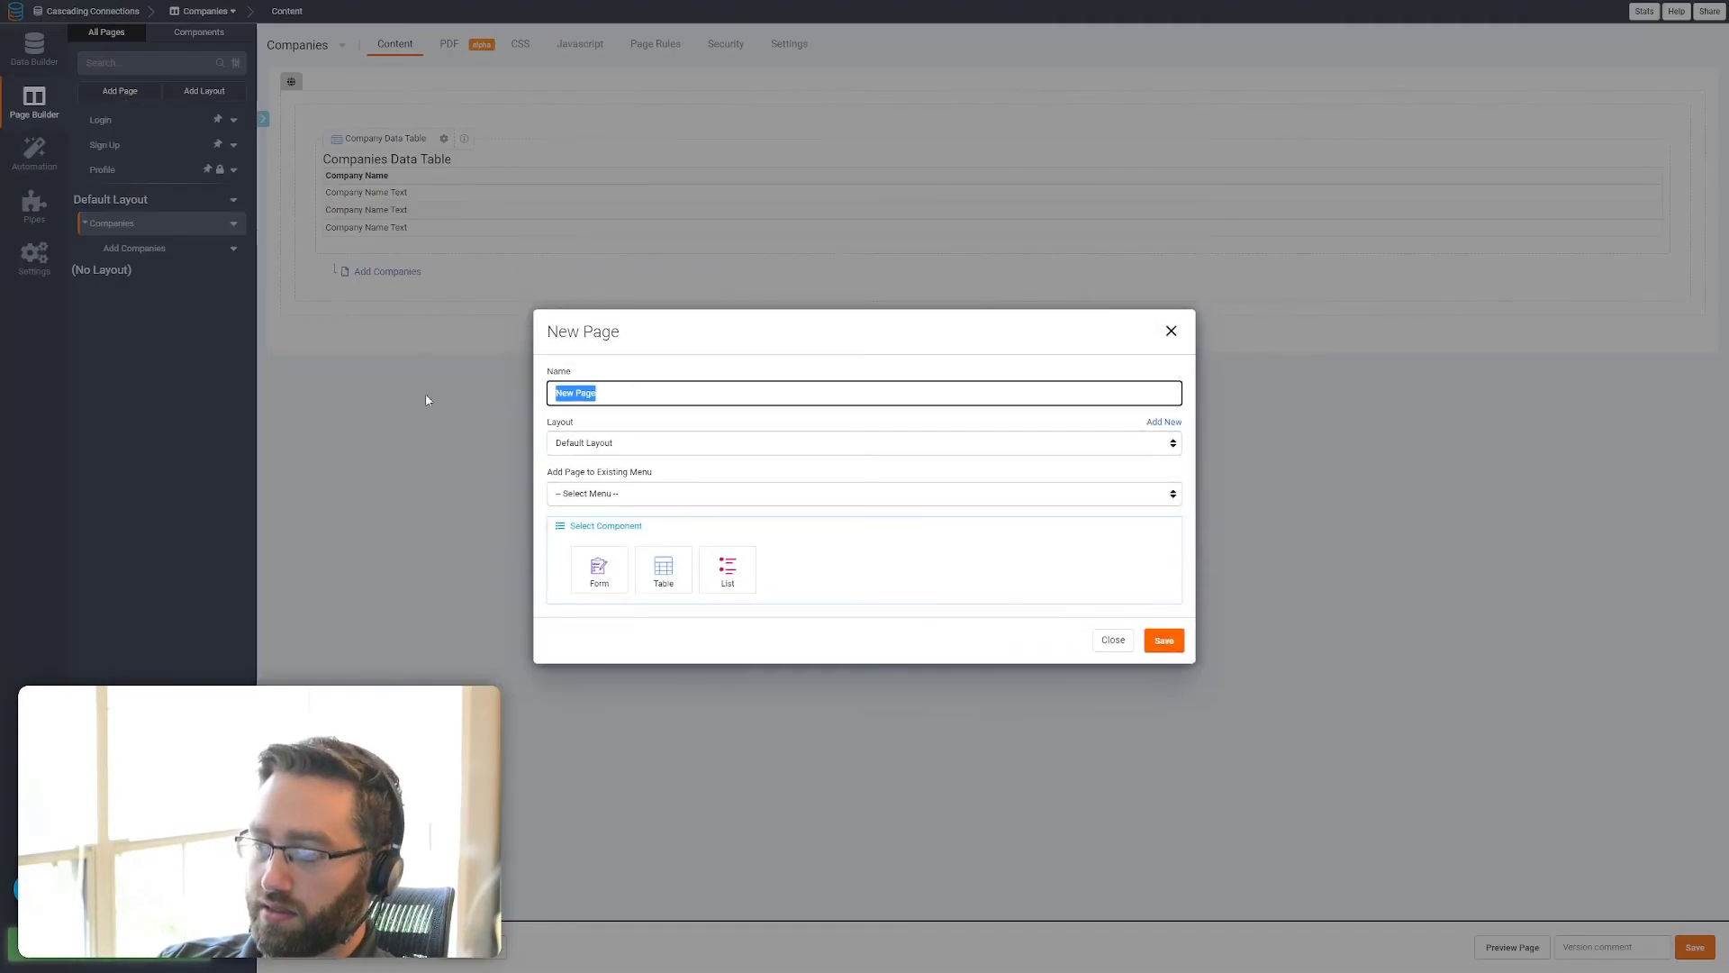
{"action": "type", "text": "Projects"}
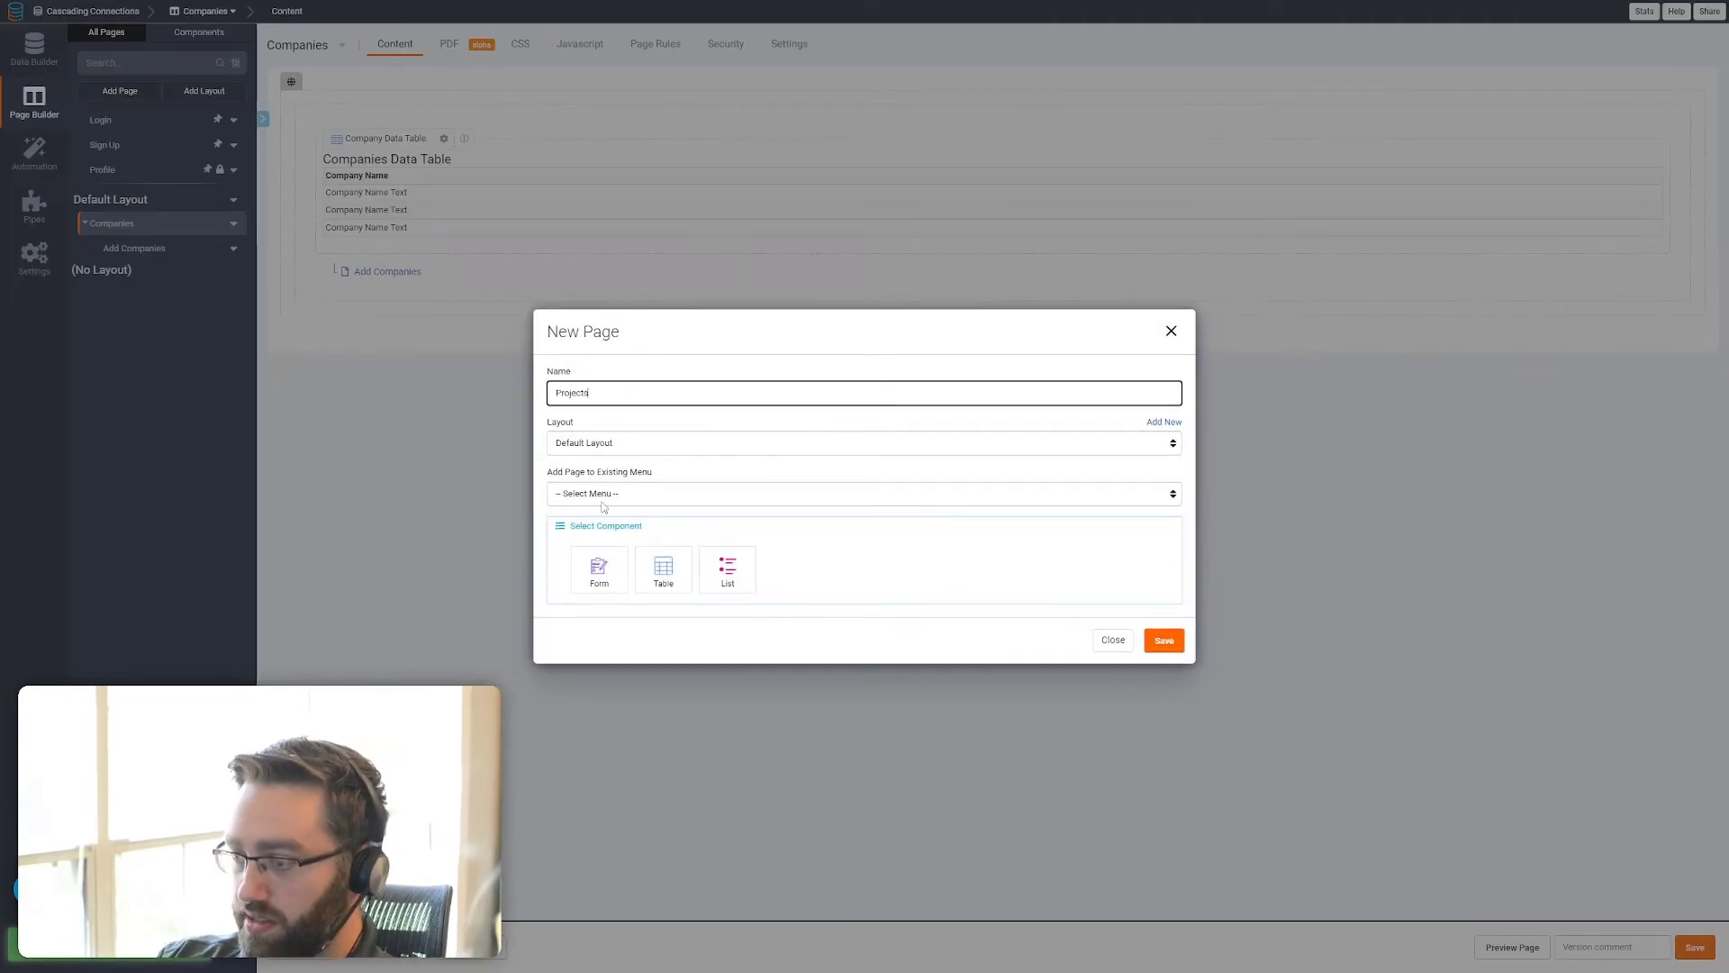
{"action": "left_click", "coordinate": [665, 583]}
{"action": "left_click", "coordinate": [611, 585]}
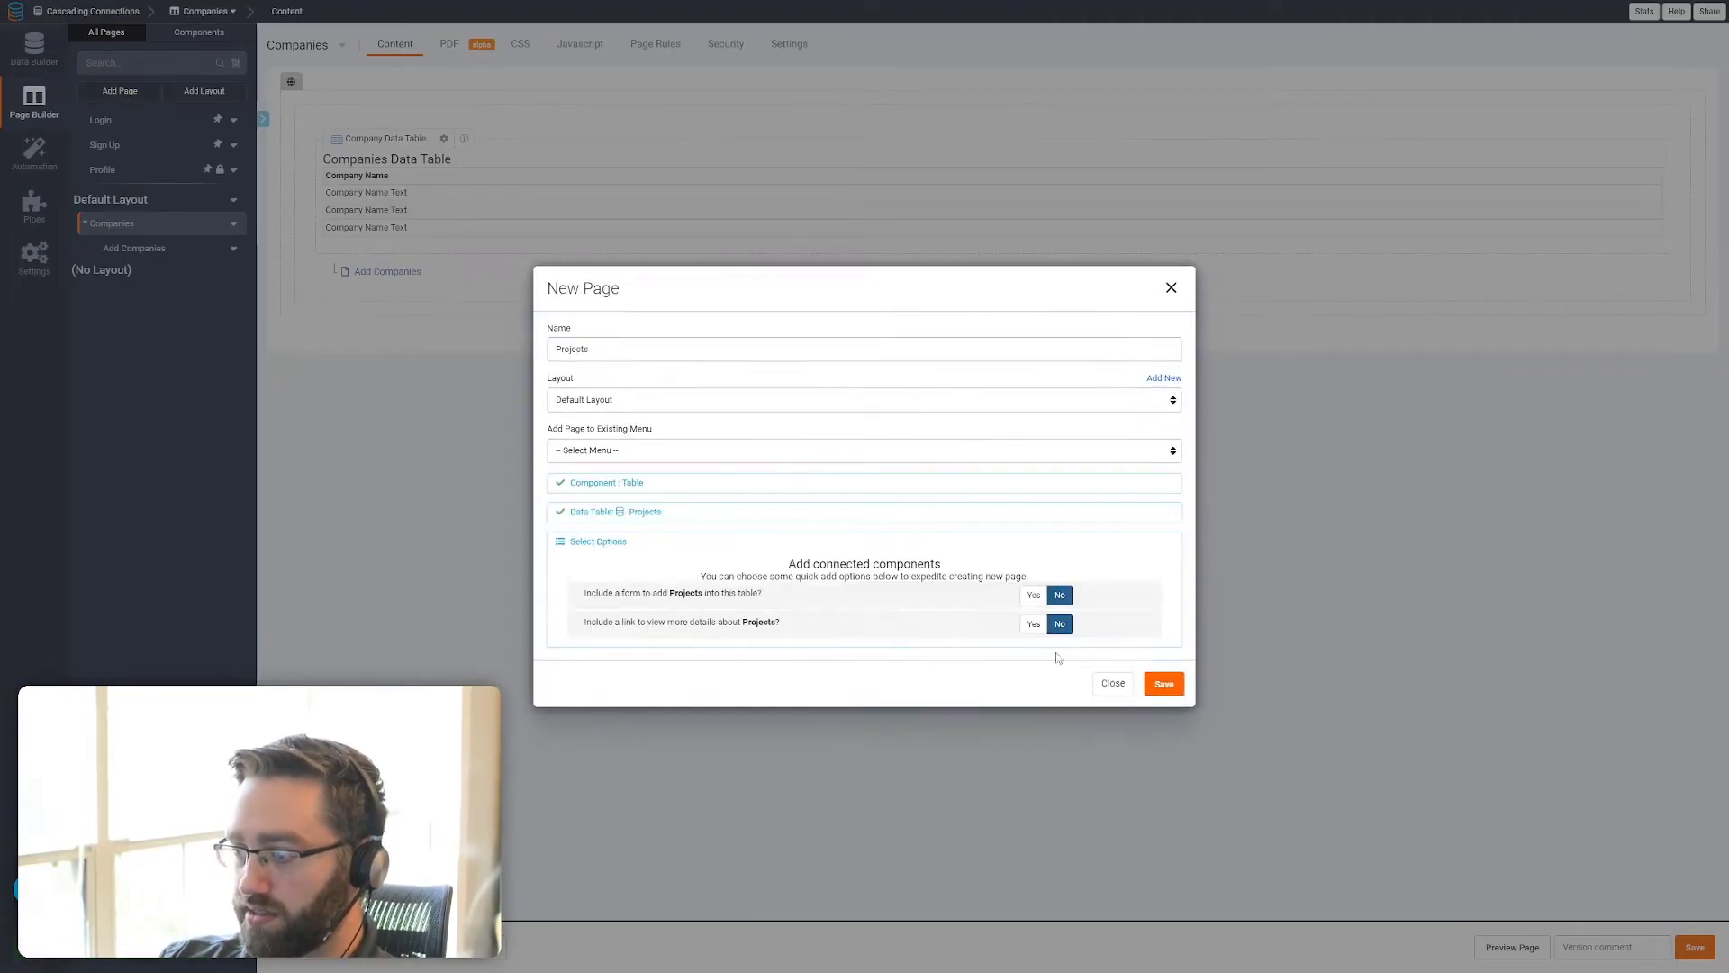
{"action": "left_click", "coordinate": [1162, 682]}
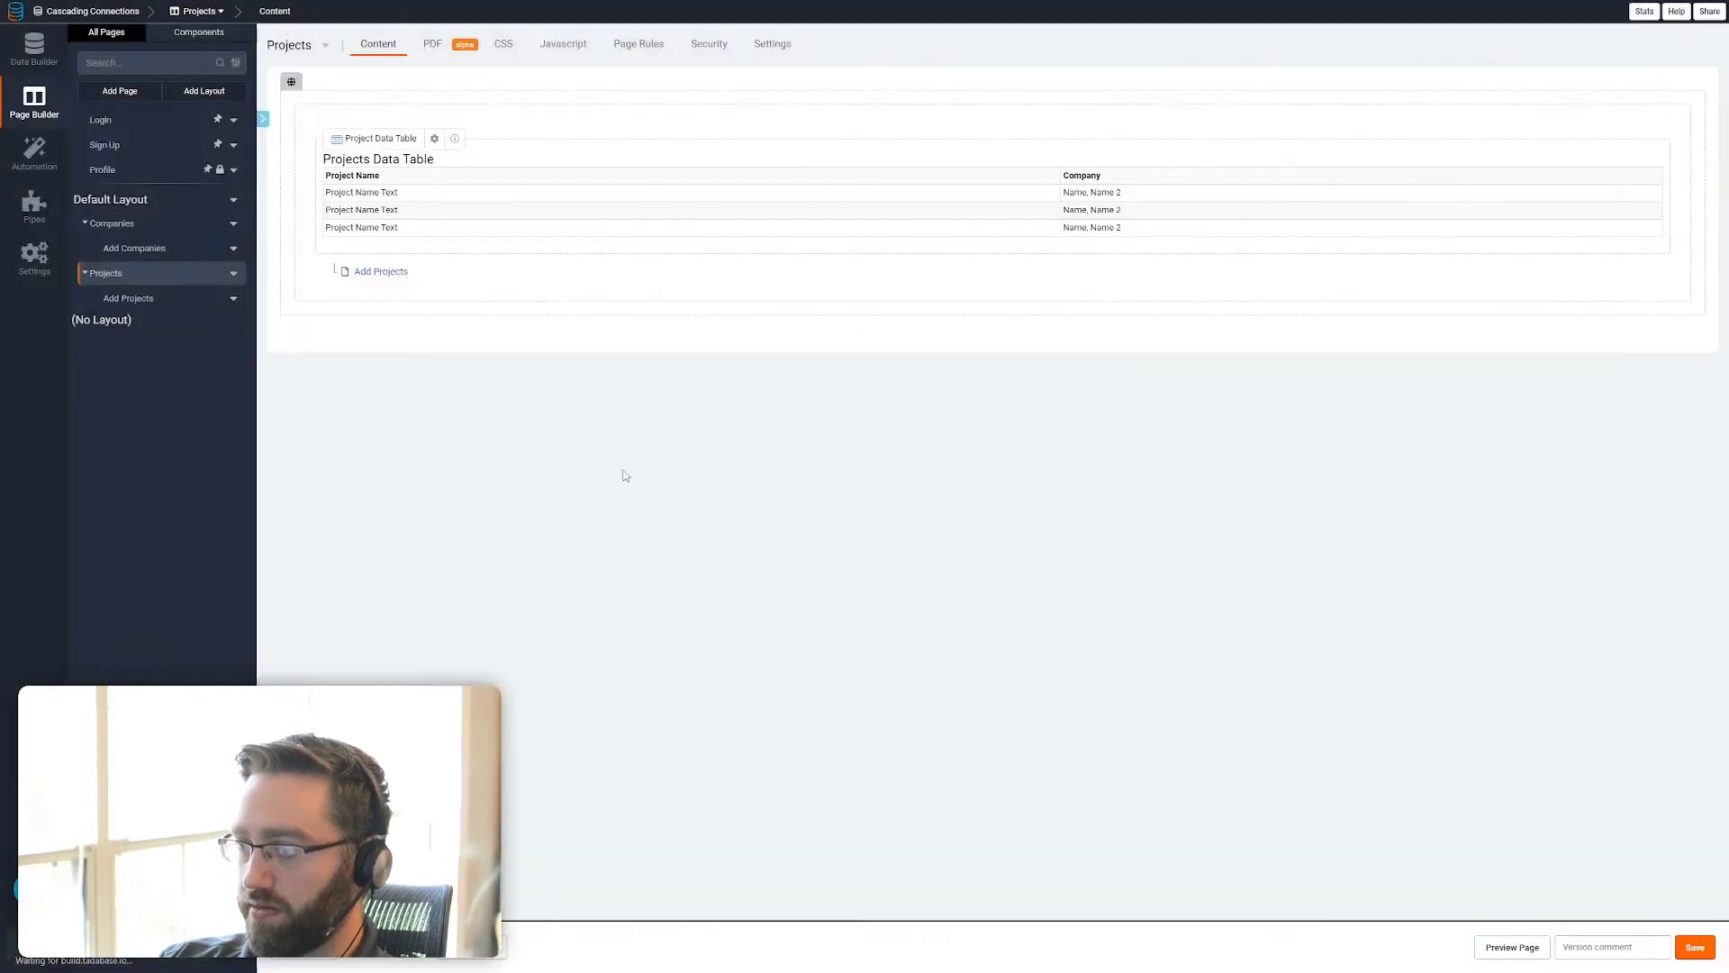
Create a Deliverables page with a table of the Deliverables data and a form to add deliverables
{"action": "left_click", "coordinate": [126, 91]}
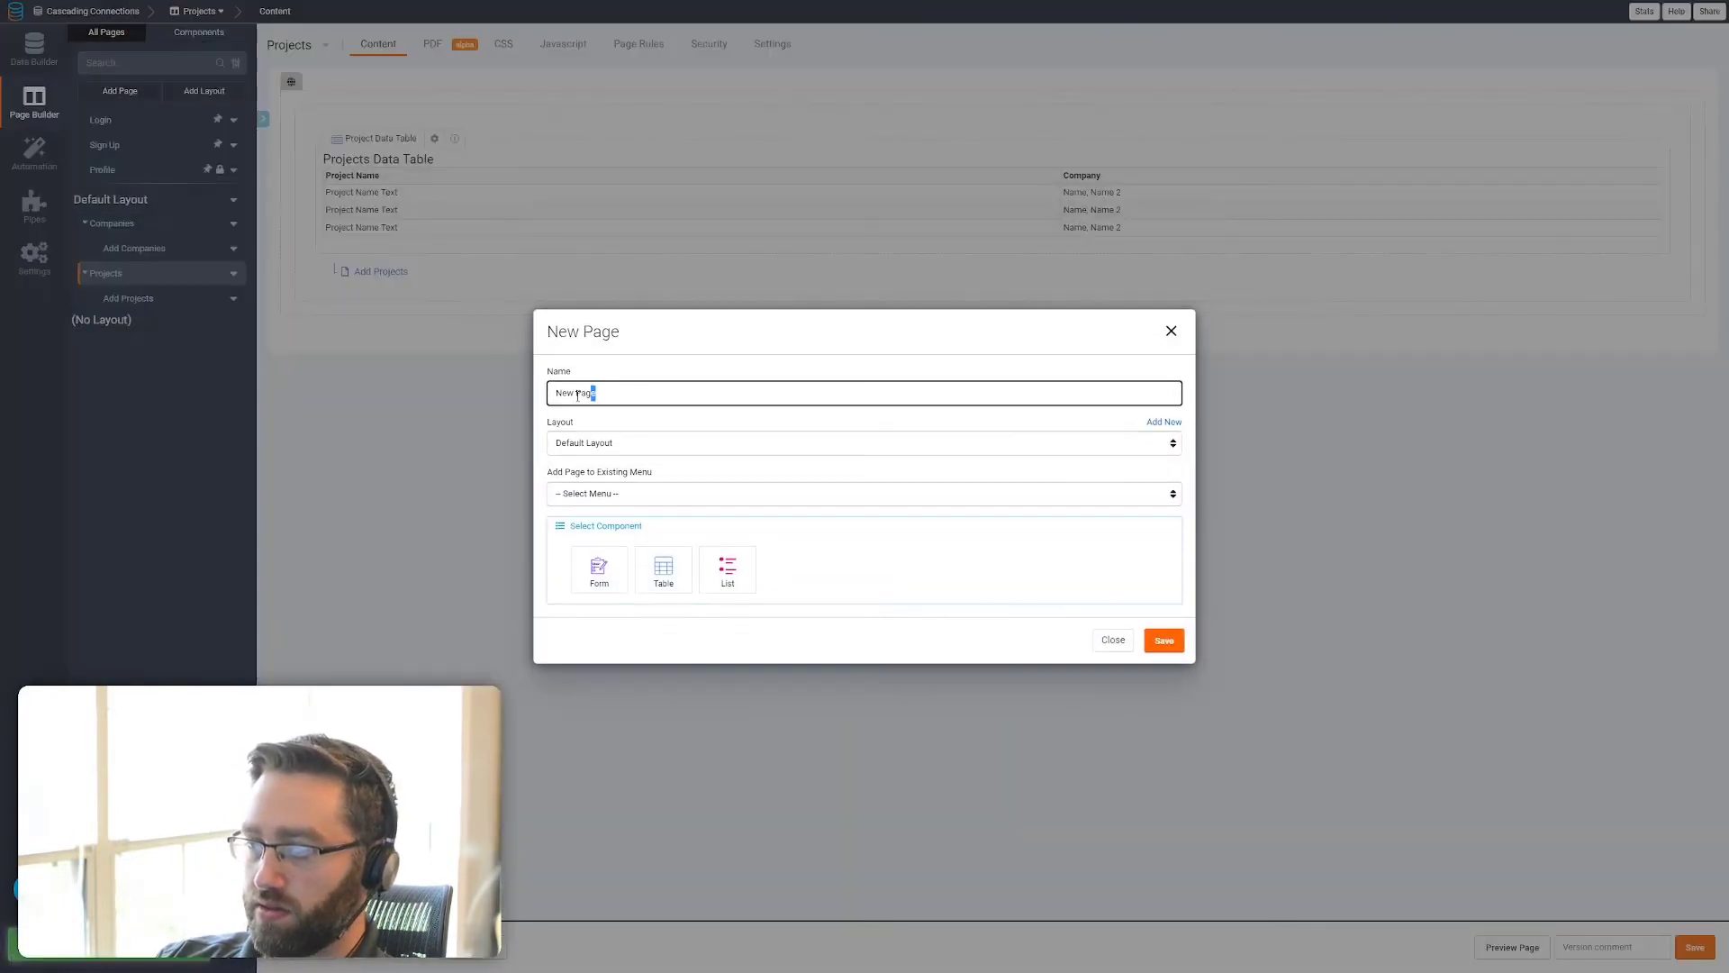
{"action": "left_click_drag", "start_coordinate": [577, 395], "coordinate": [546, 401]}
{"action": "type", "text": "Deli"}
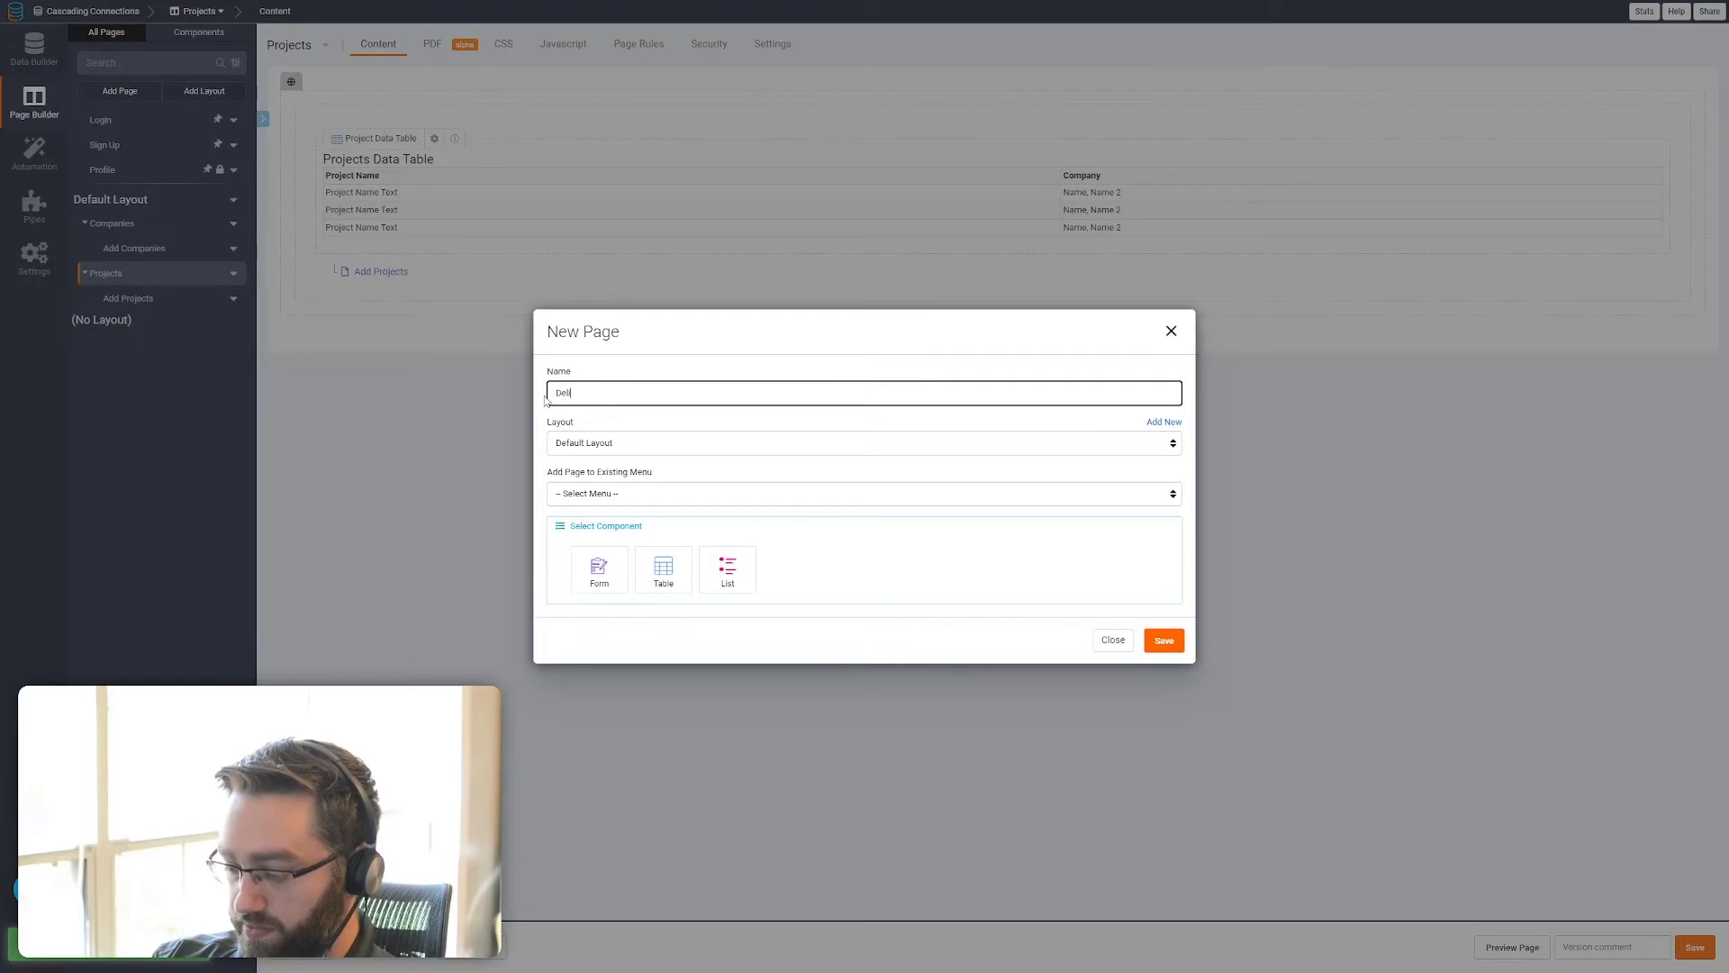
{"action": "type", "text": "verables"}
{"action": "left_click", "coordinate": [664, 574]}
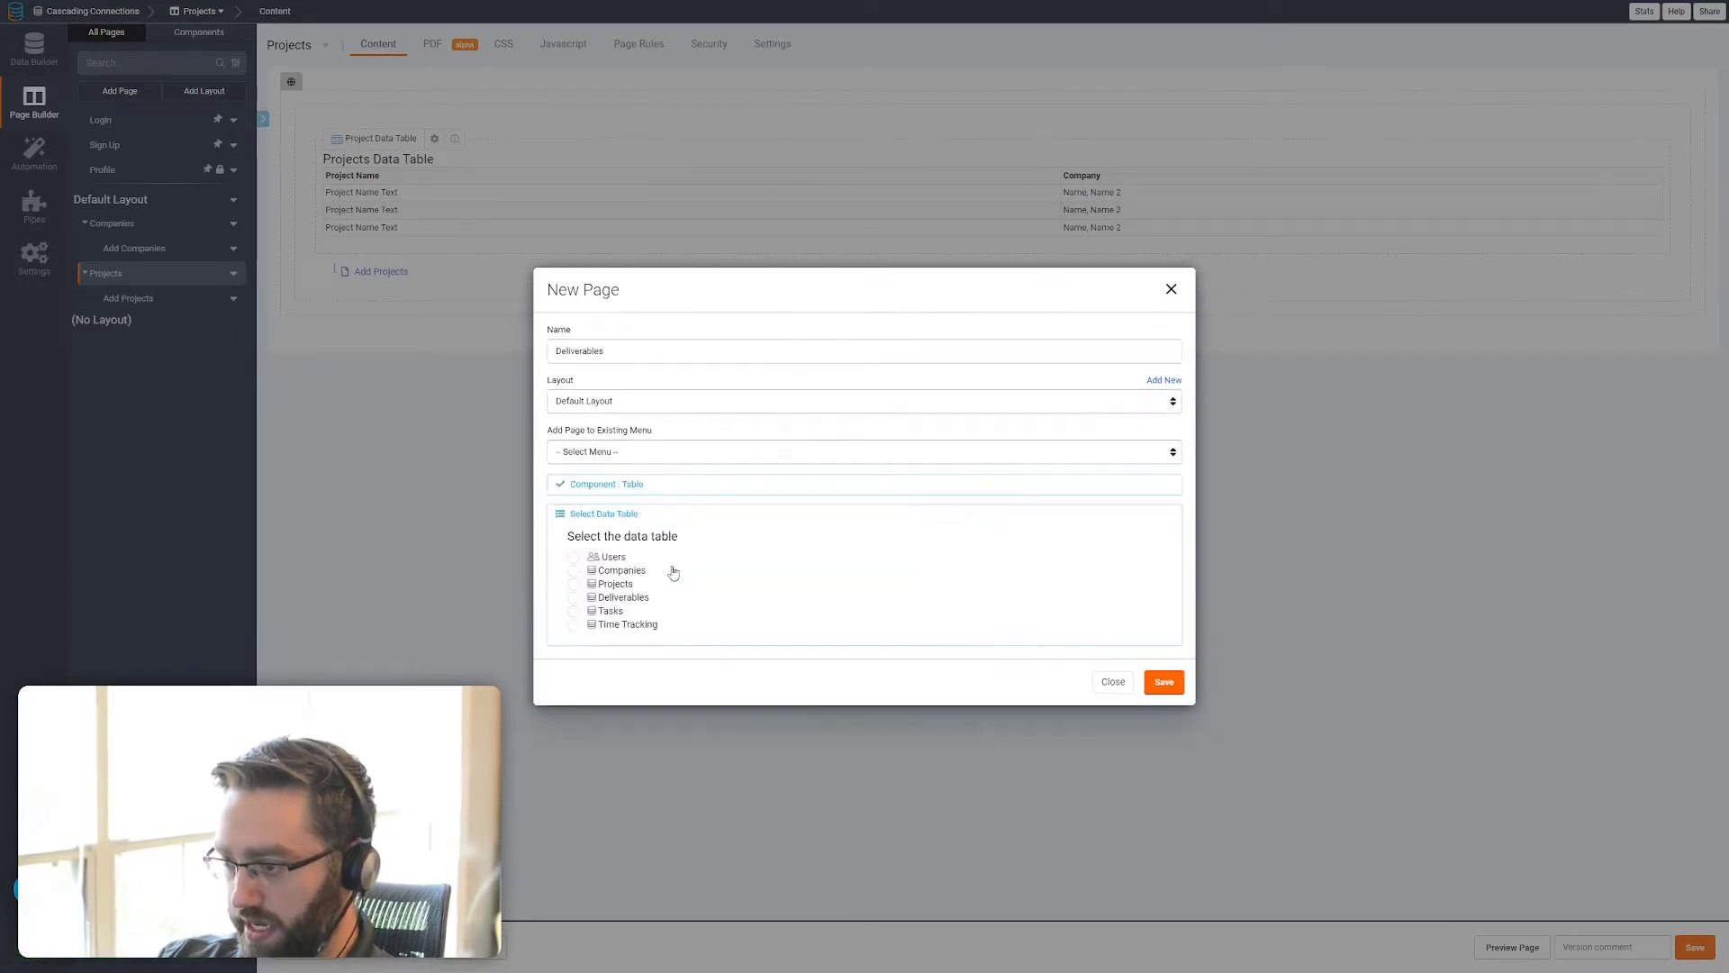
{"action": "left_click", "coordinate": [608, 598]}
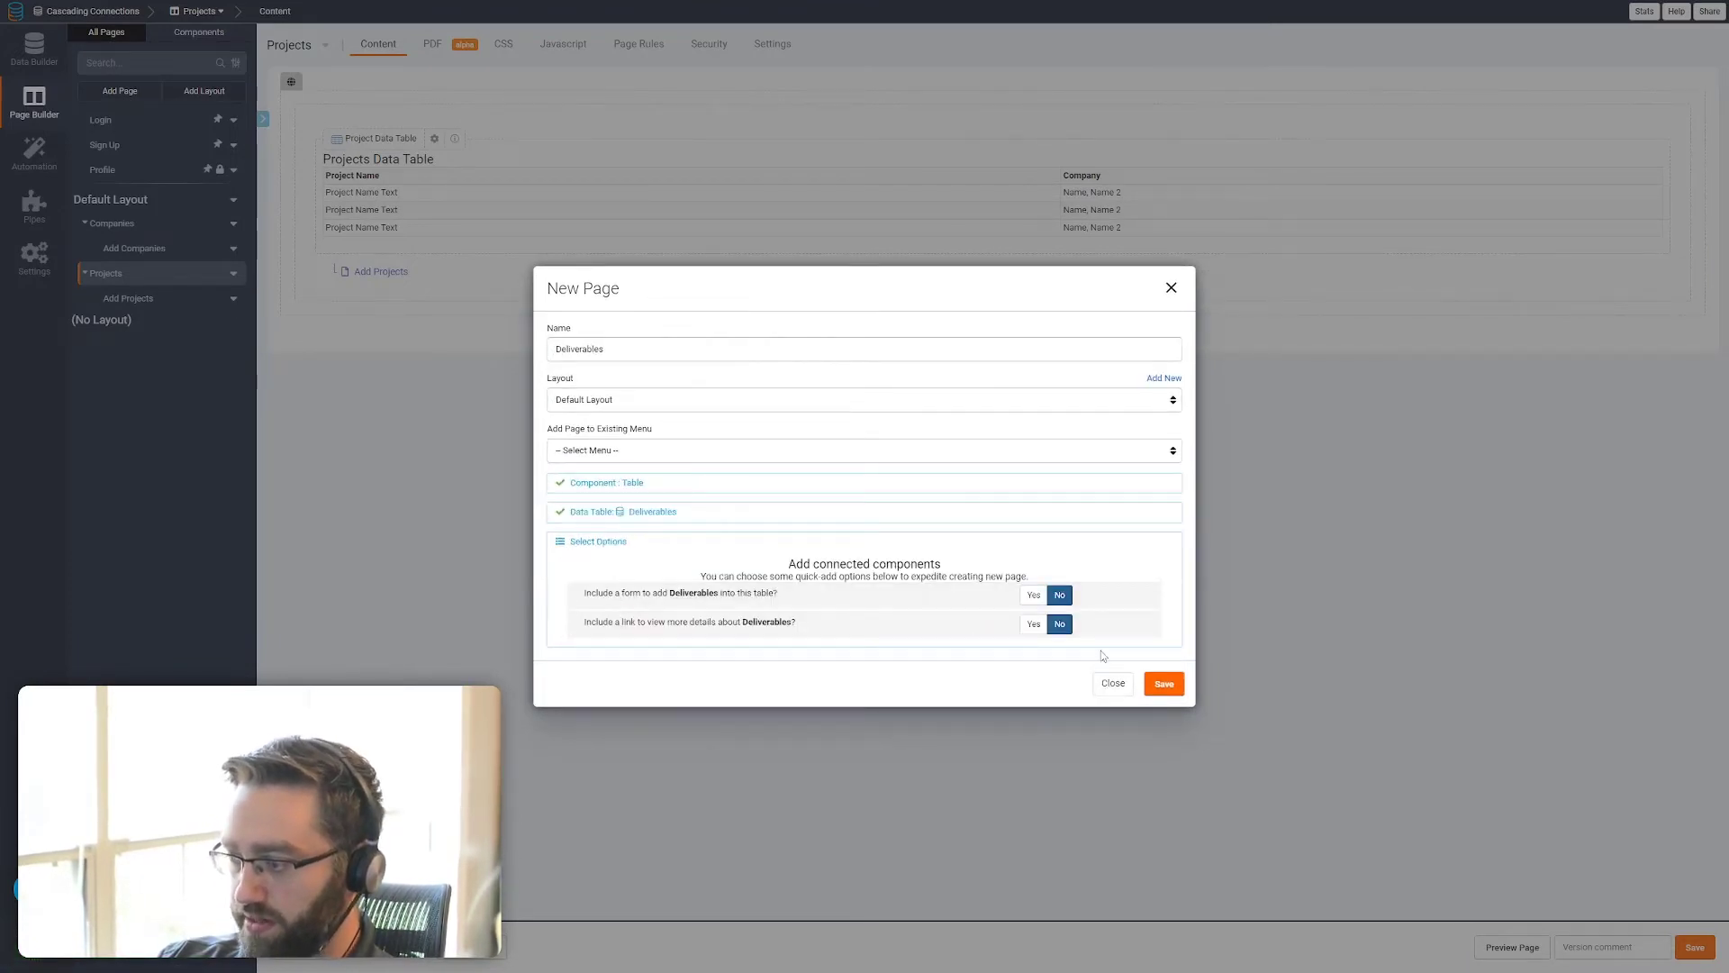
{"action": "left_click", "coordinate": [1164, 684]}
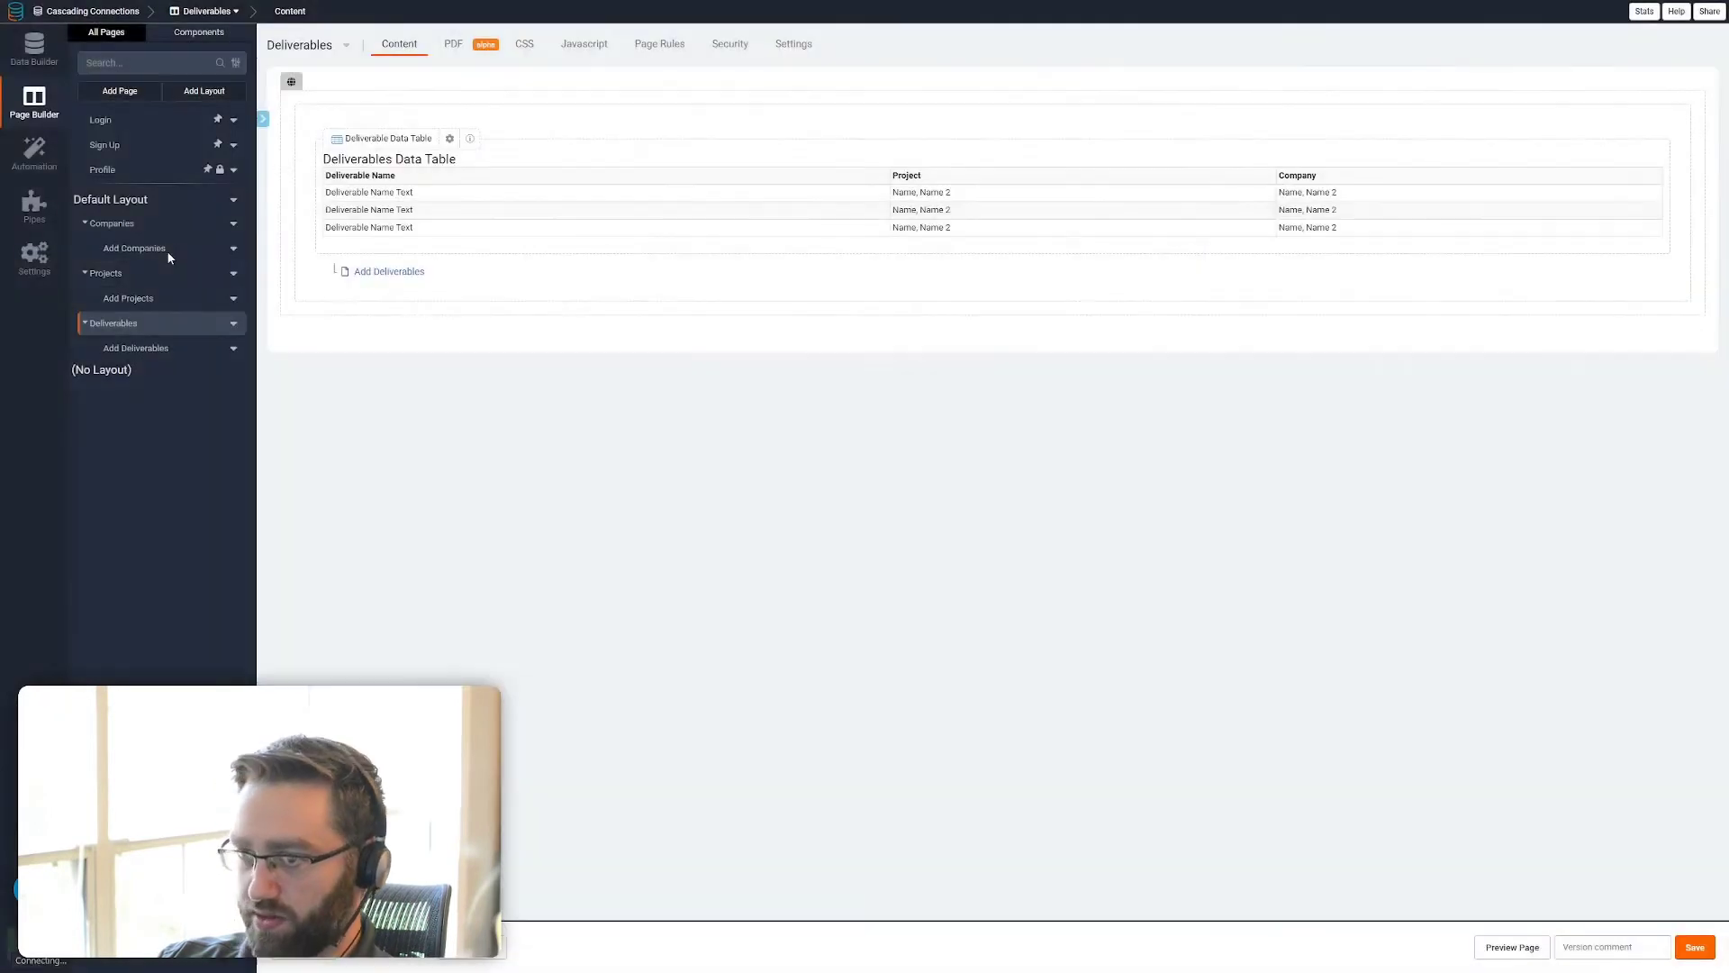
Create a Tasks page with a table of the Tasks data and a form to add tasks
{"action": "left_click", "coordinate": [120, 93]}
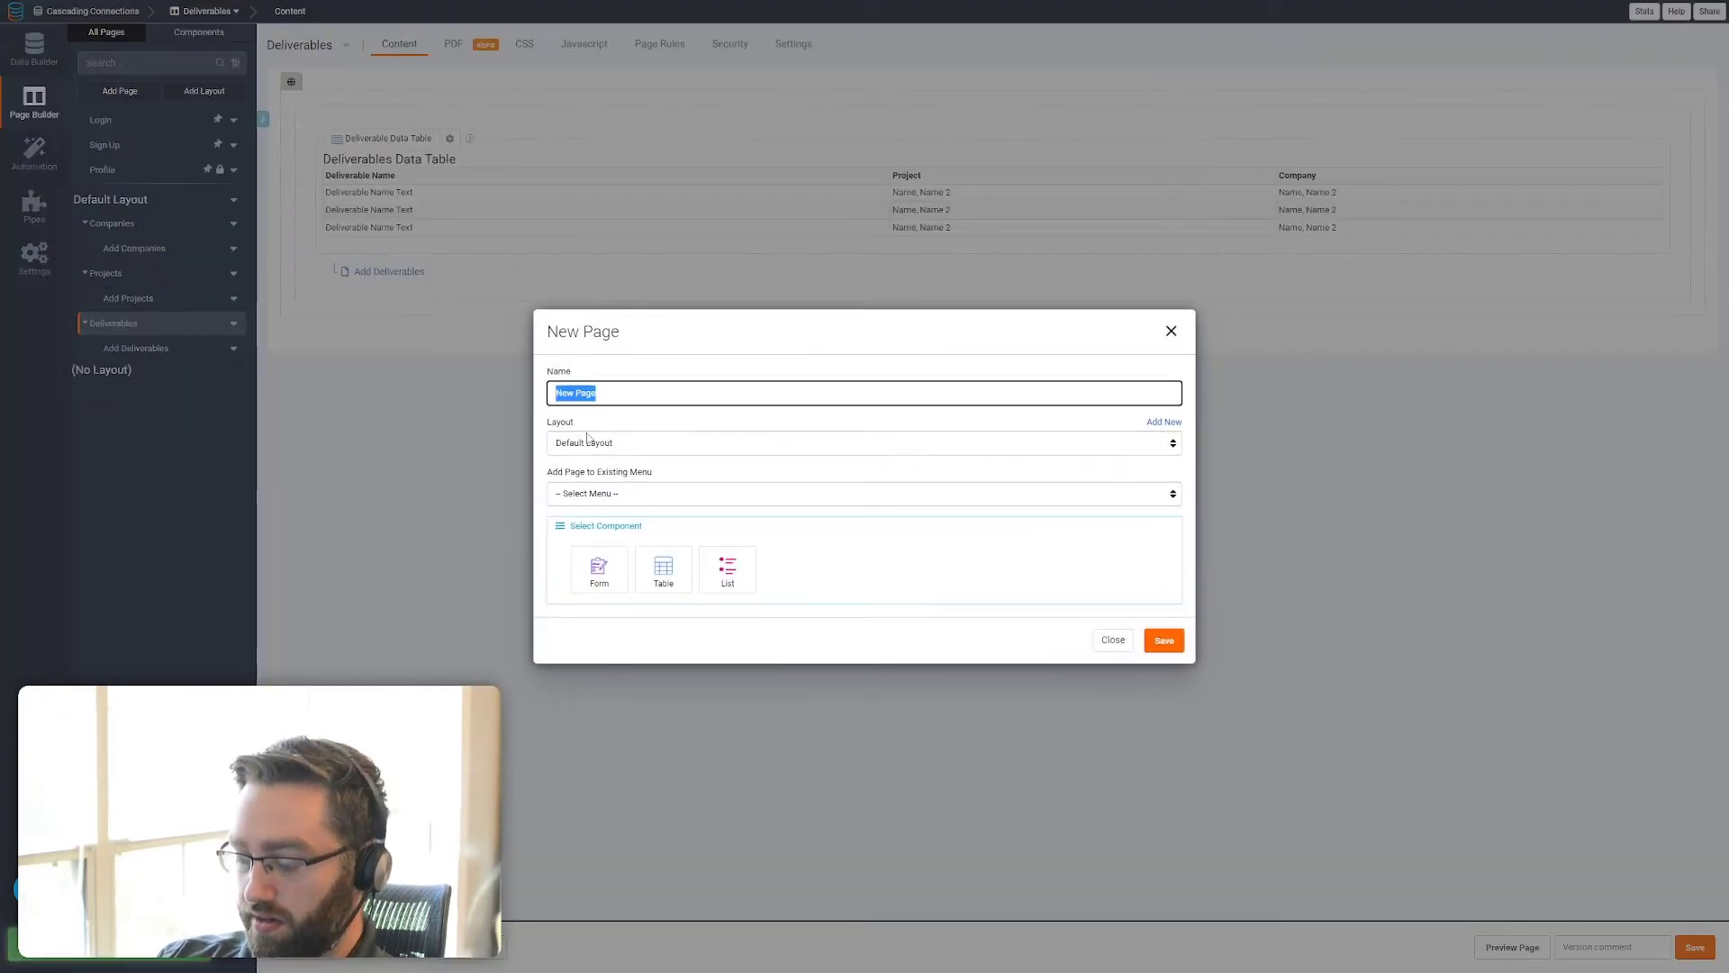
{"action": "type", "text": "Tasks"}
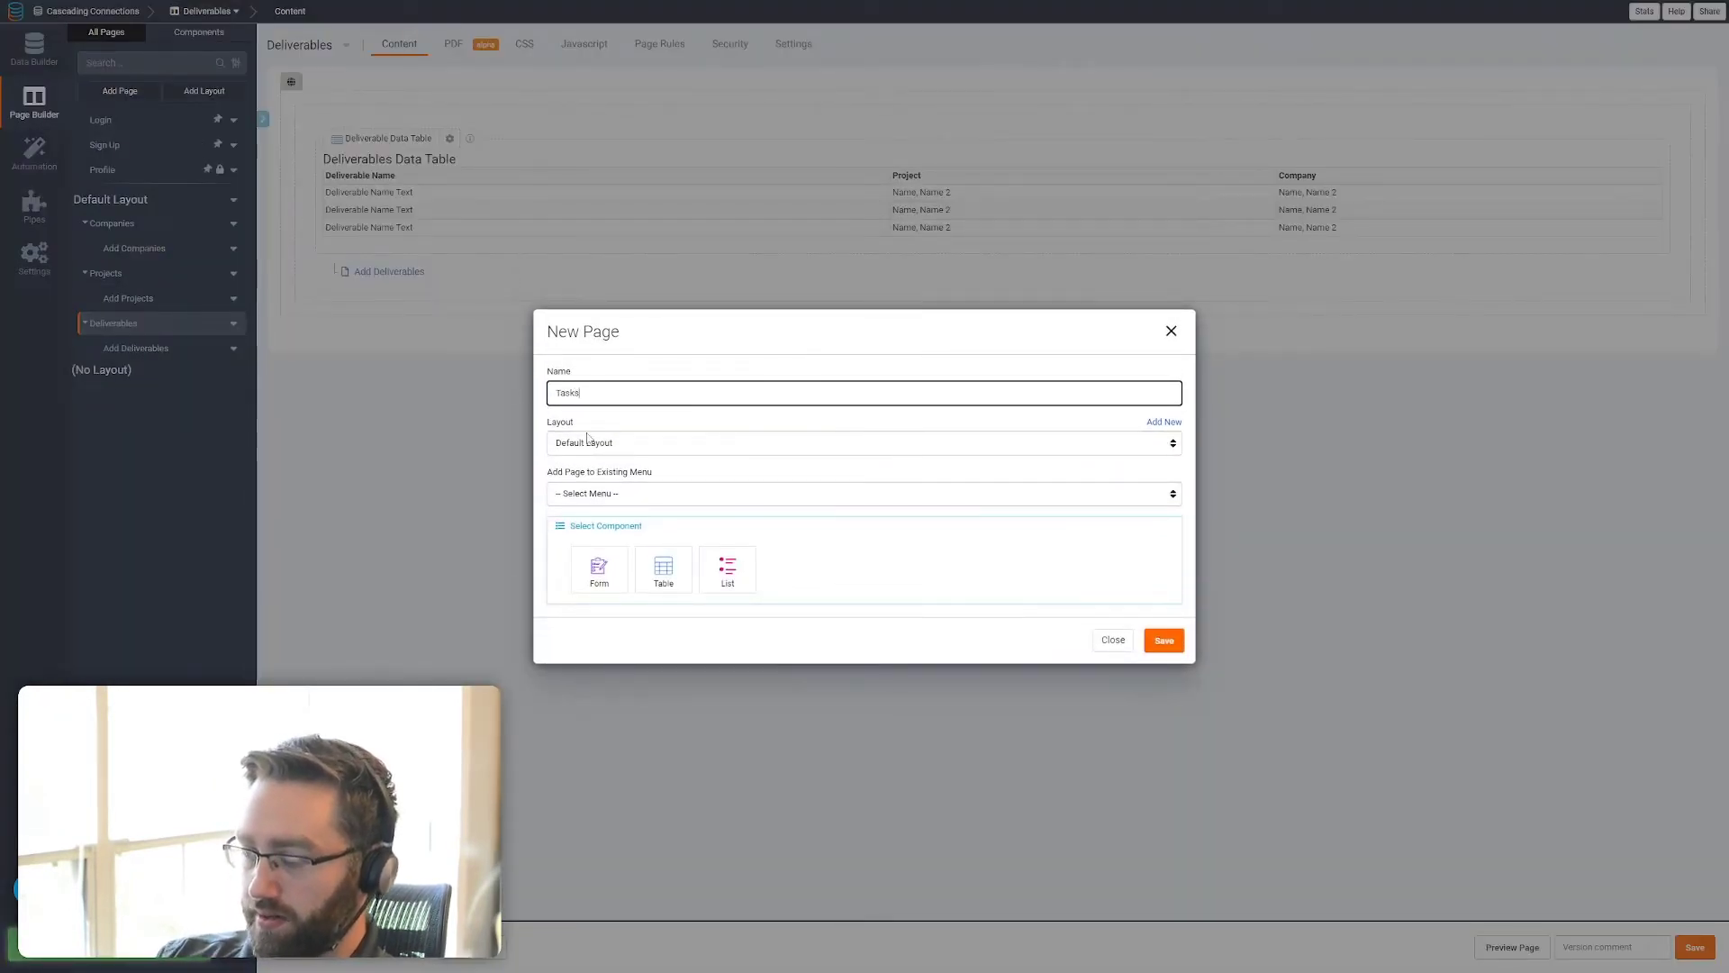
{"action": "left_click", "coordinate": [664, 567]}
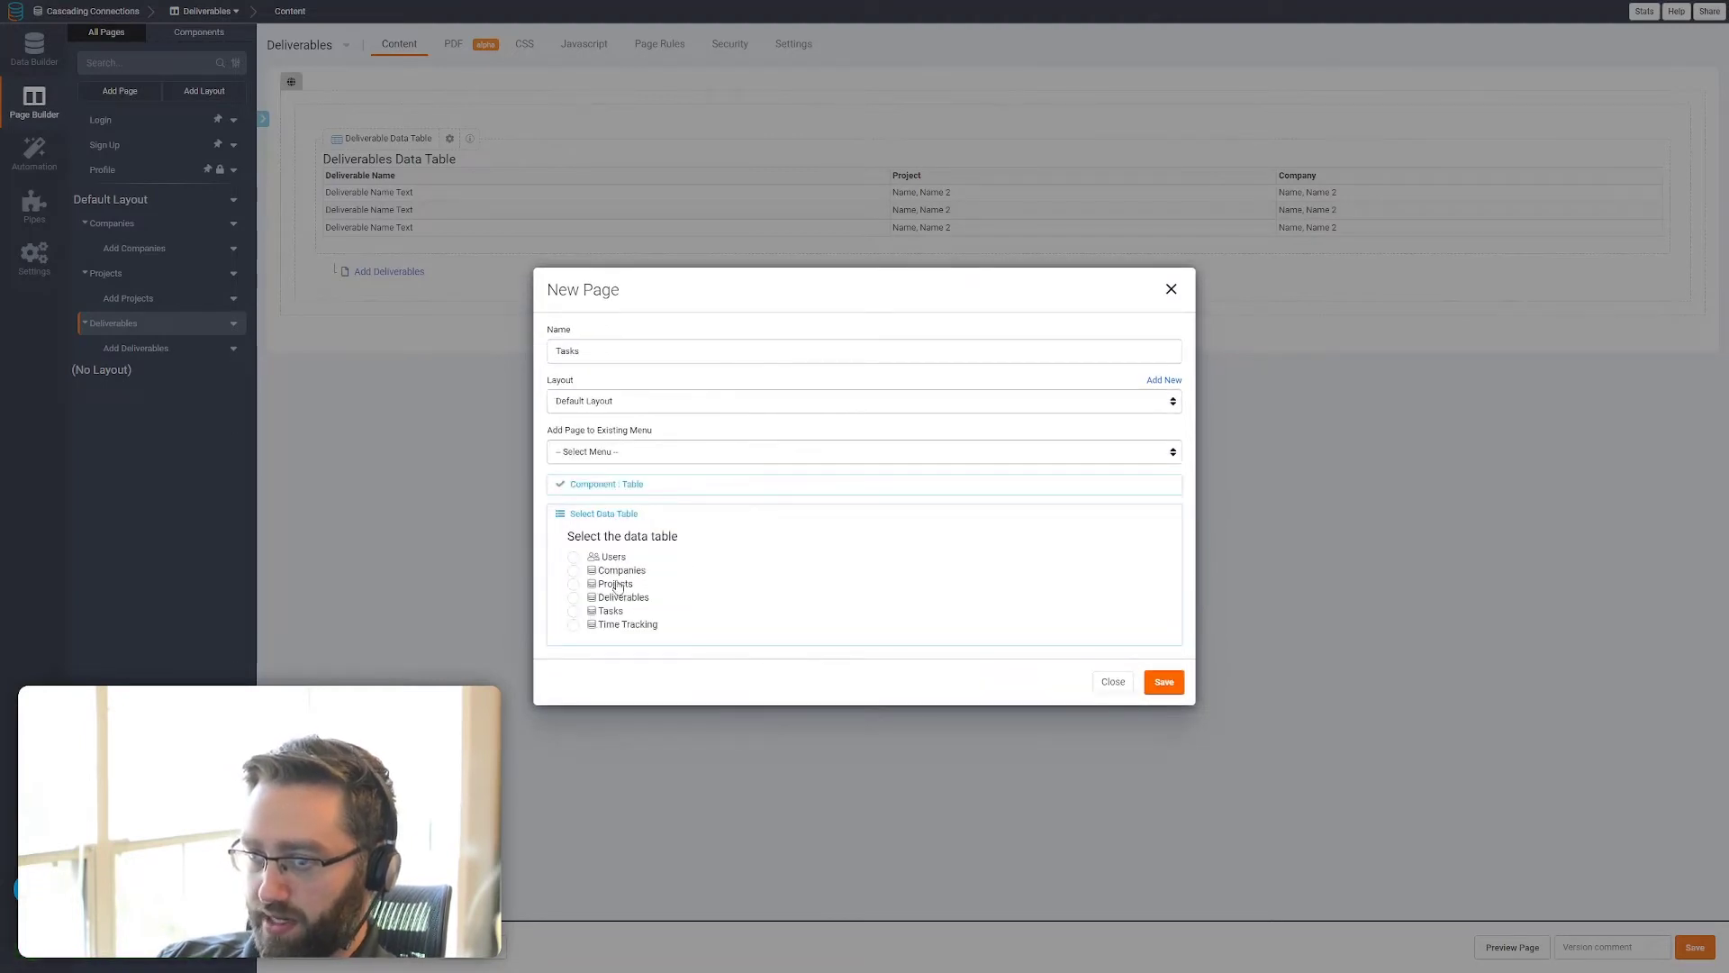
{"action": "left_click", "coordinate": [616, 611]}
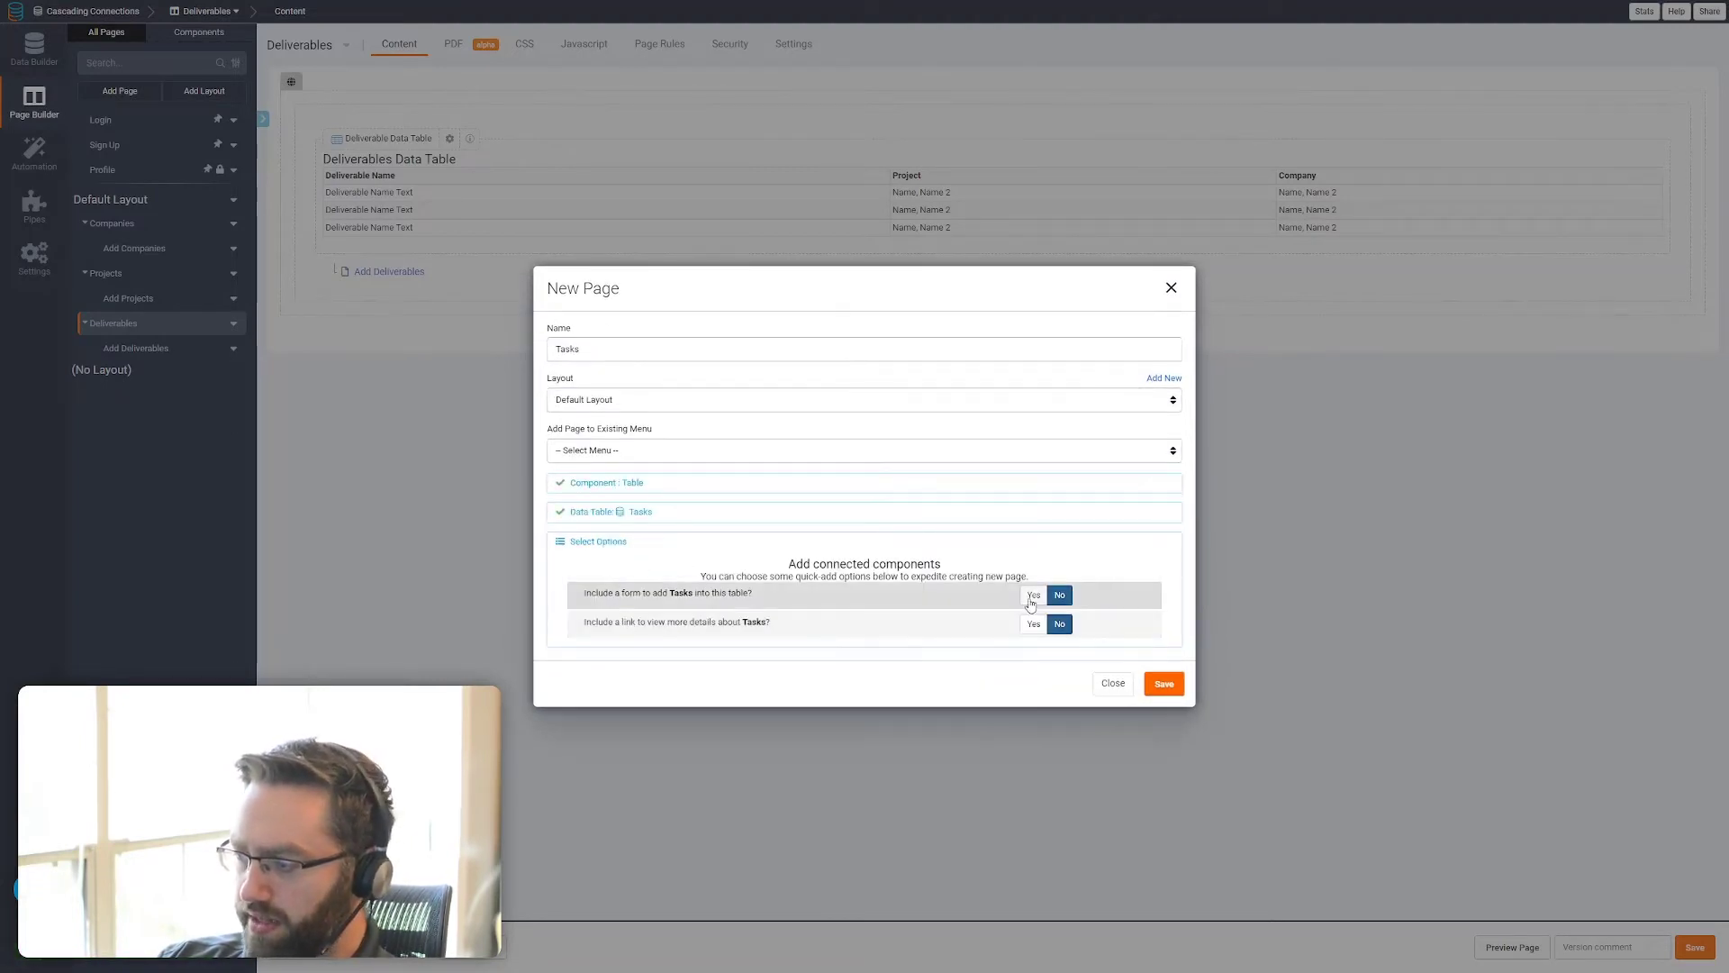
{"action": "left_click", "coordinate": [1162, 685]}
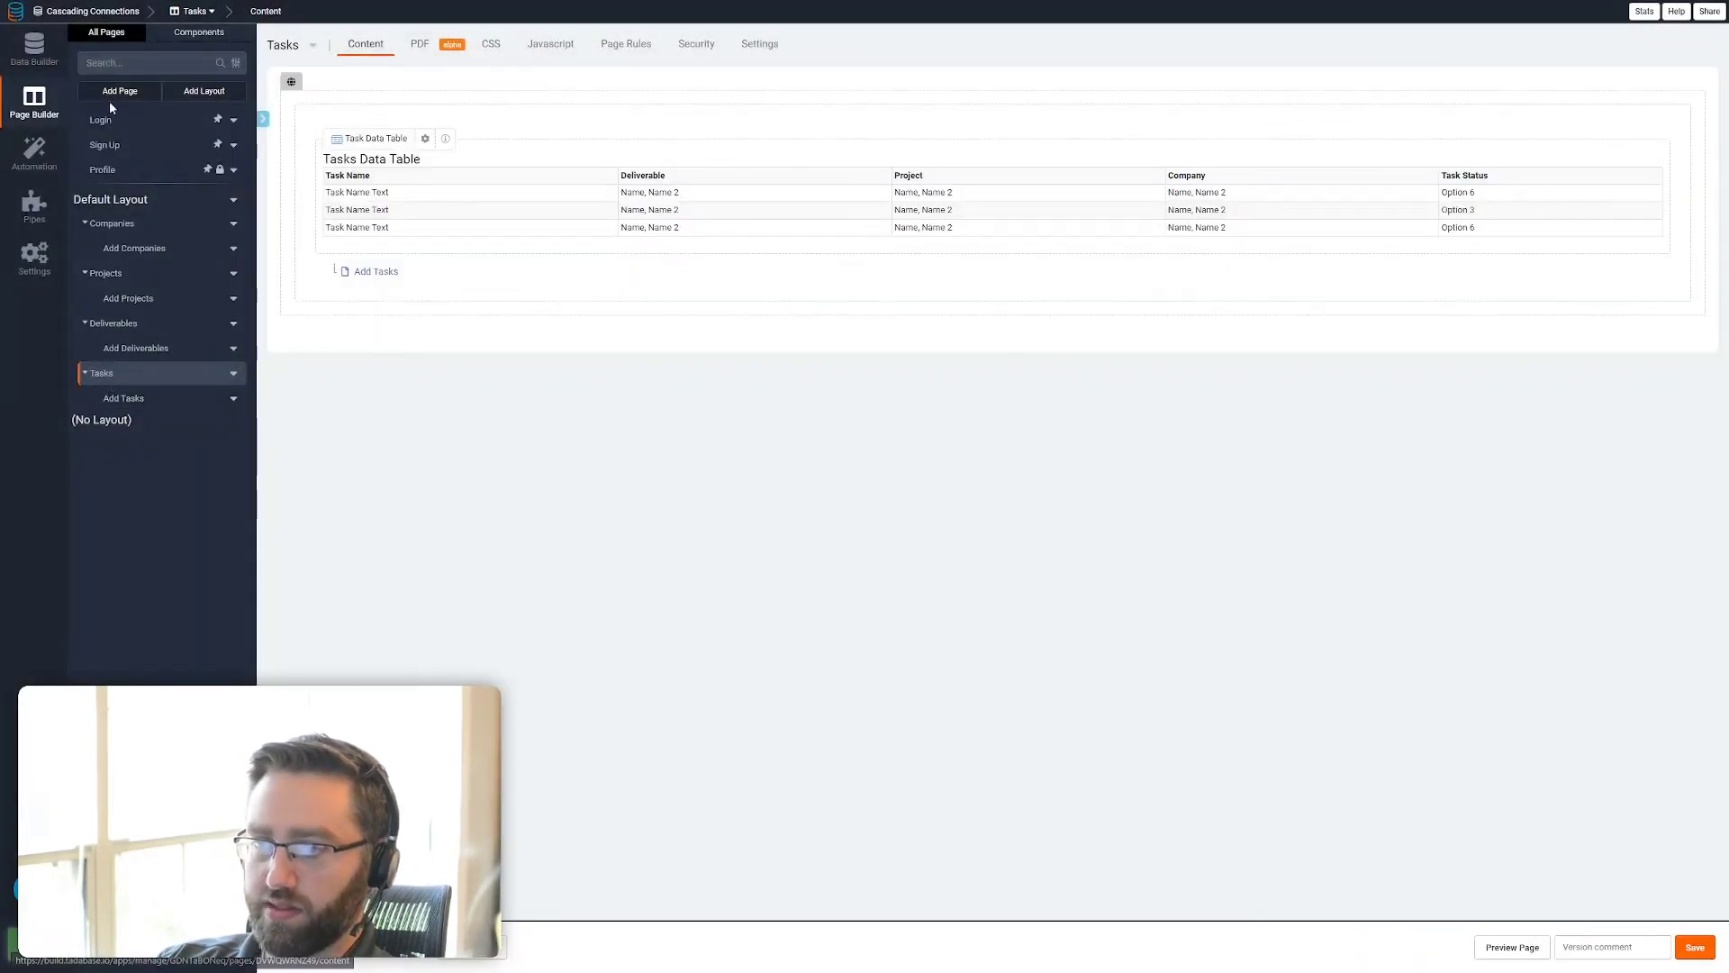
Create a Time Tracking page with a table of the Time Tracking data and a form to add time tracking records
{"action": "left_click", "coordinate": [111, 96]}
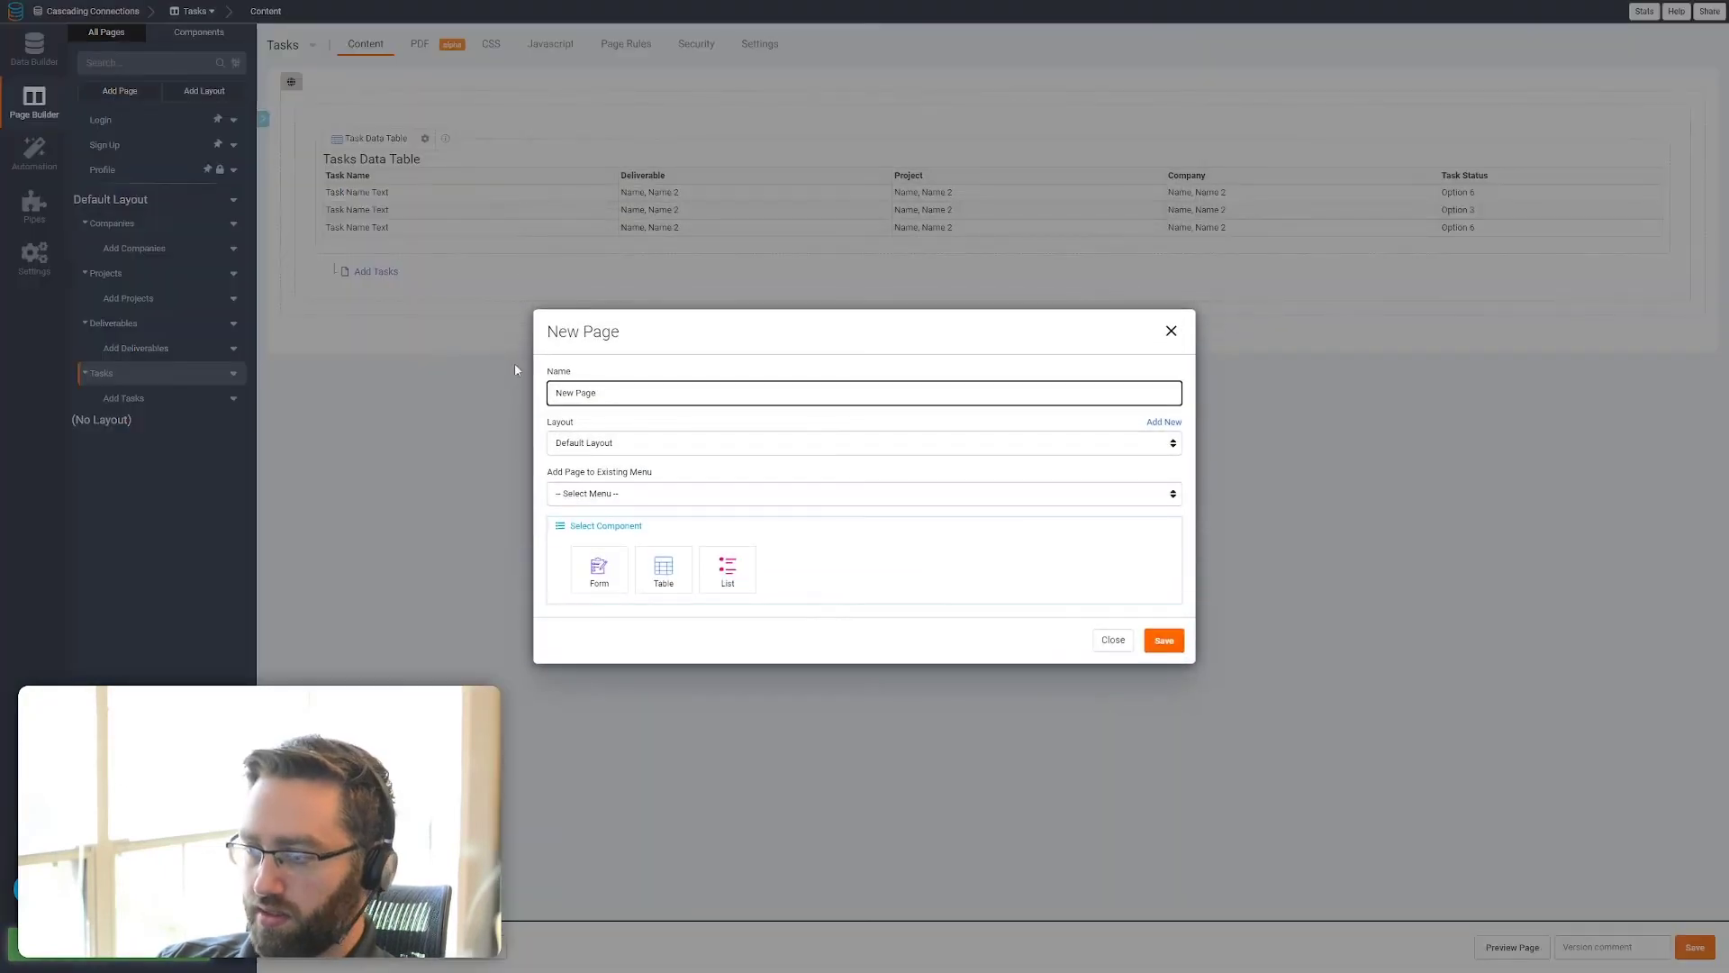
{"action": "key", "text": "ctrl+a"}
{"action": "type", "text": "Time Trackin"}
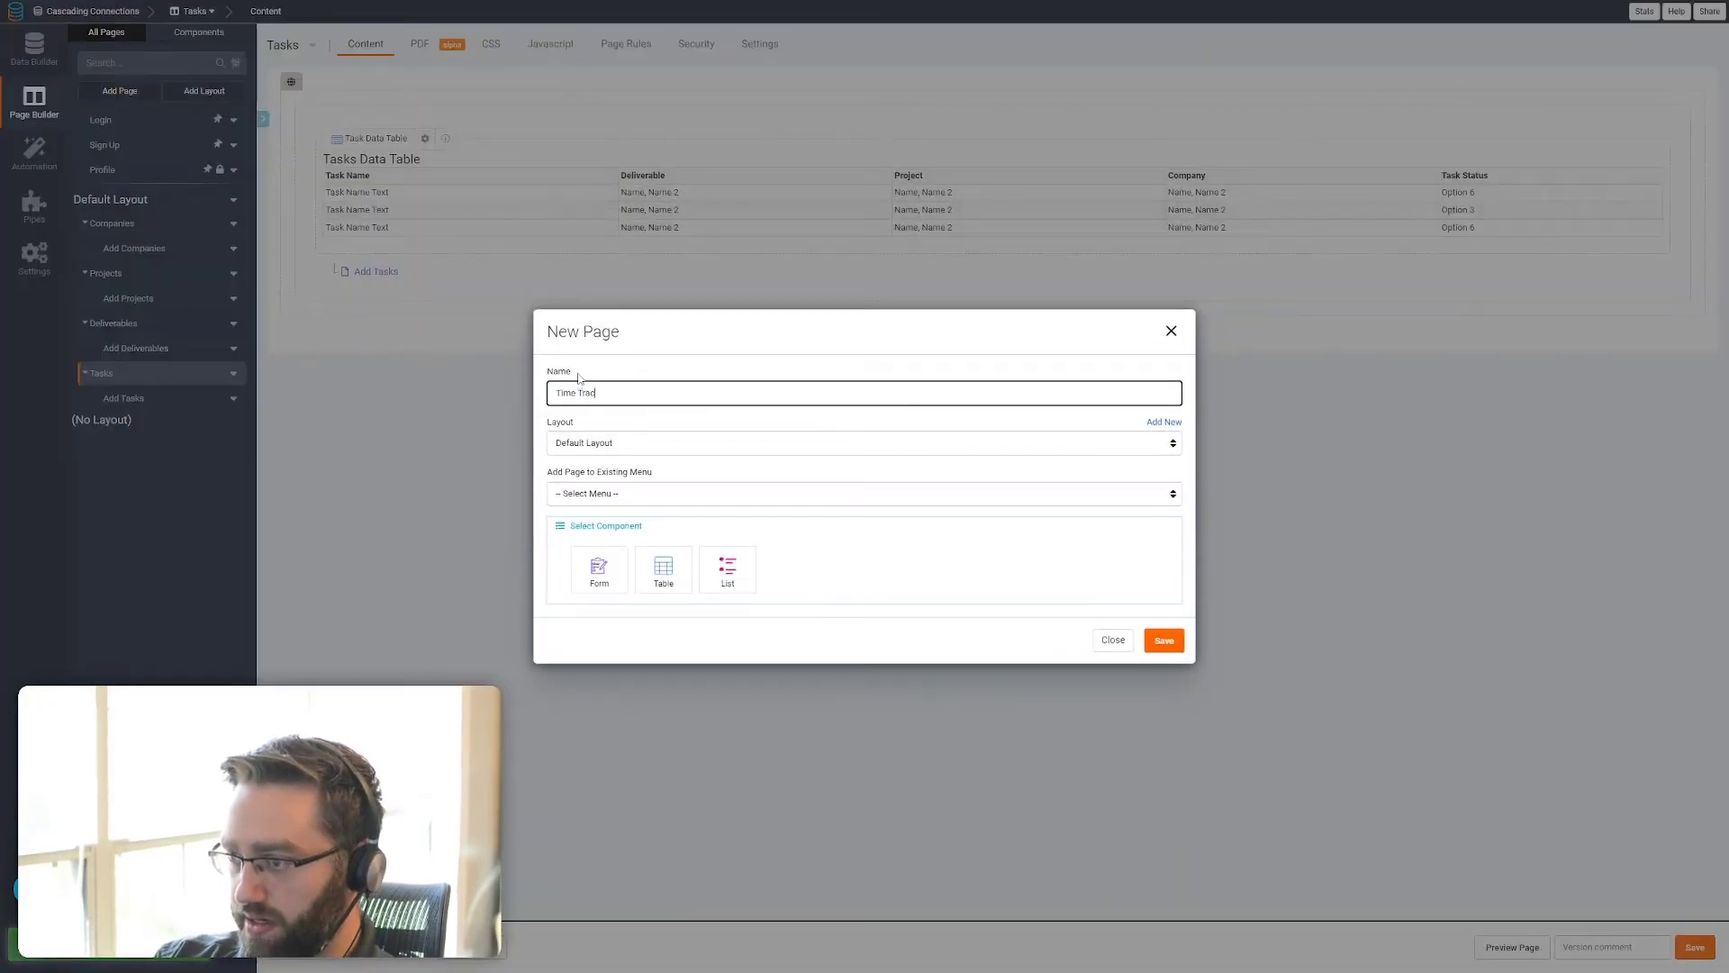
{"action": "left_click", "coordinate": [662, 565]}
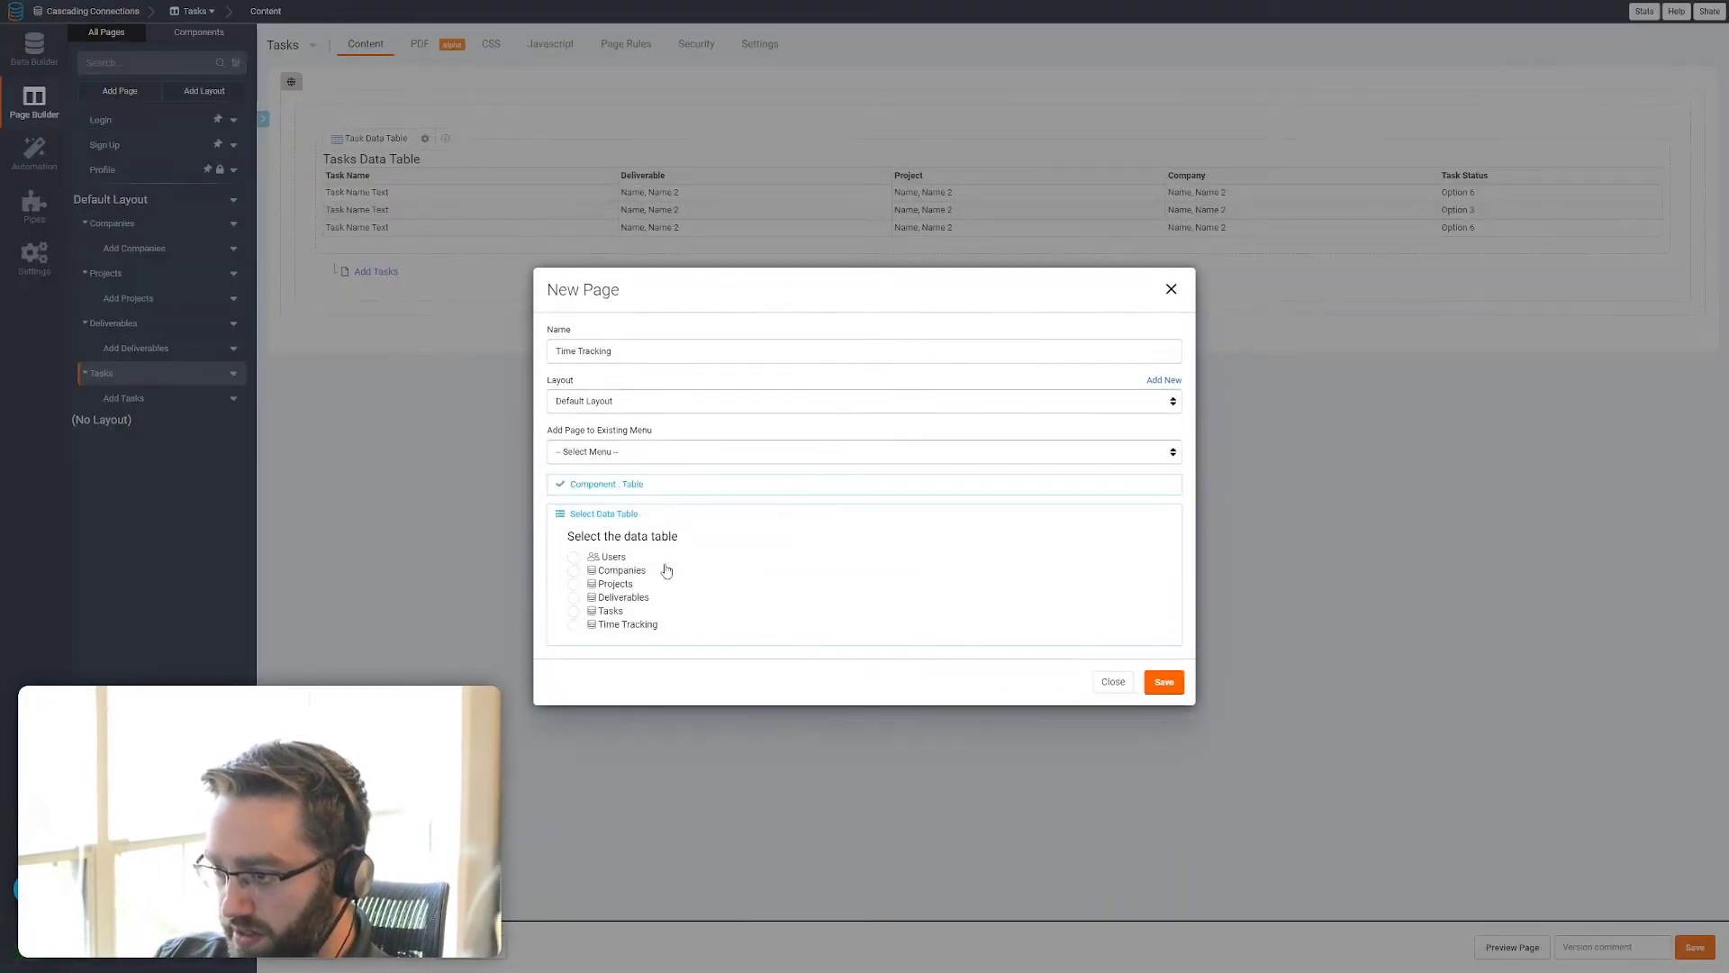
{"action": "left_click", "coordinate": [596, 632]}
{"action": "left_click", "coordinate": [1033, 594]}
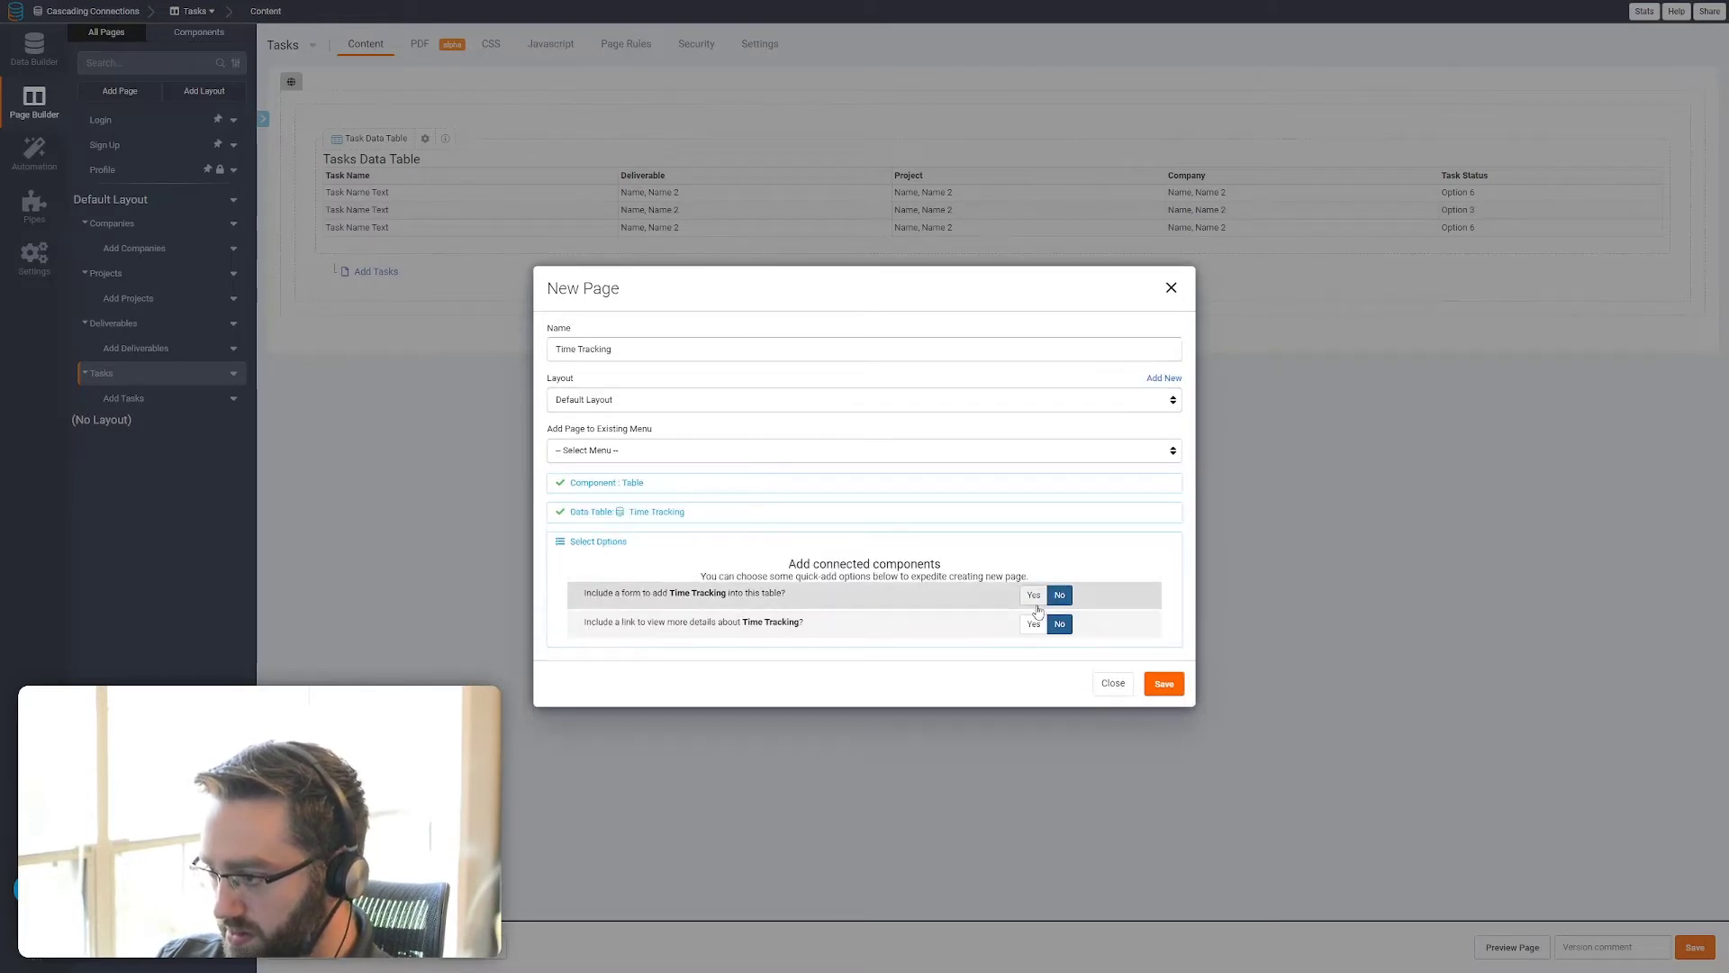
{"action": "left_click", "coordinate": [1163, 683]}
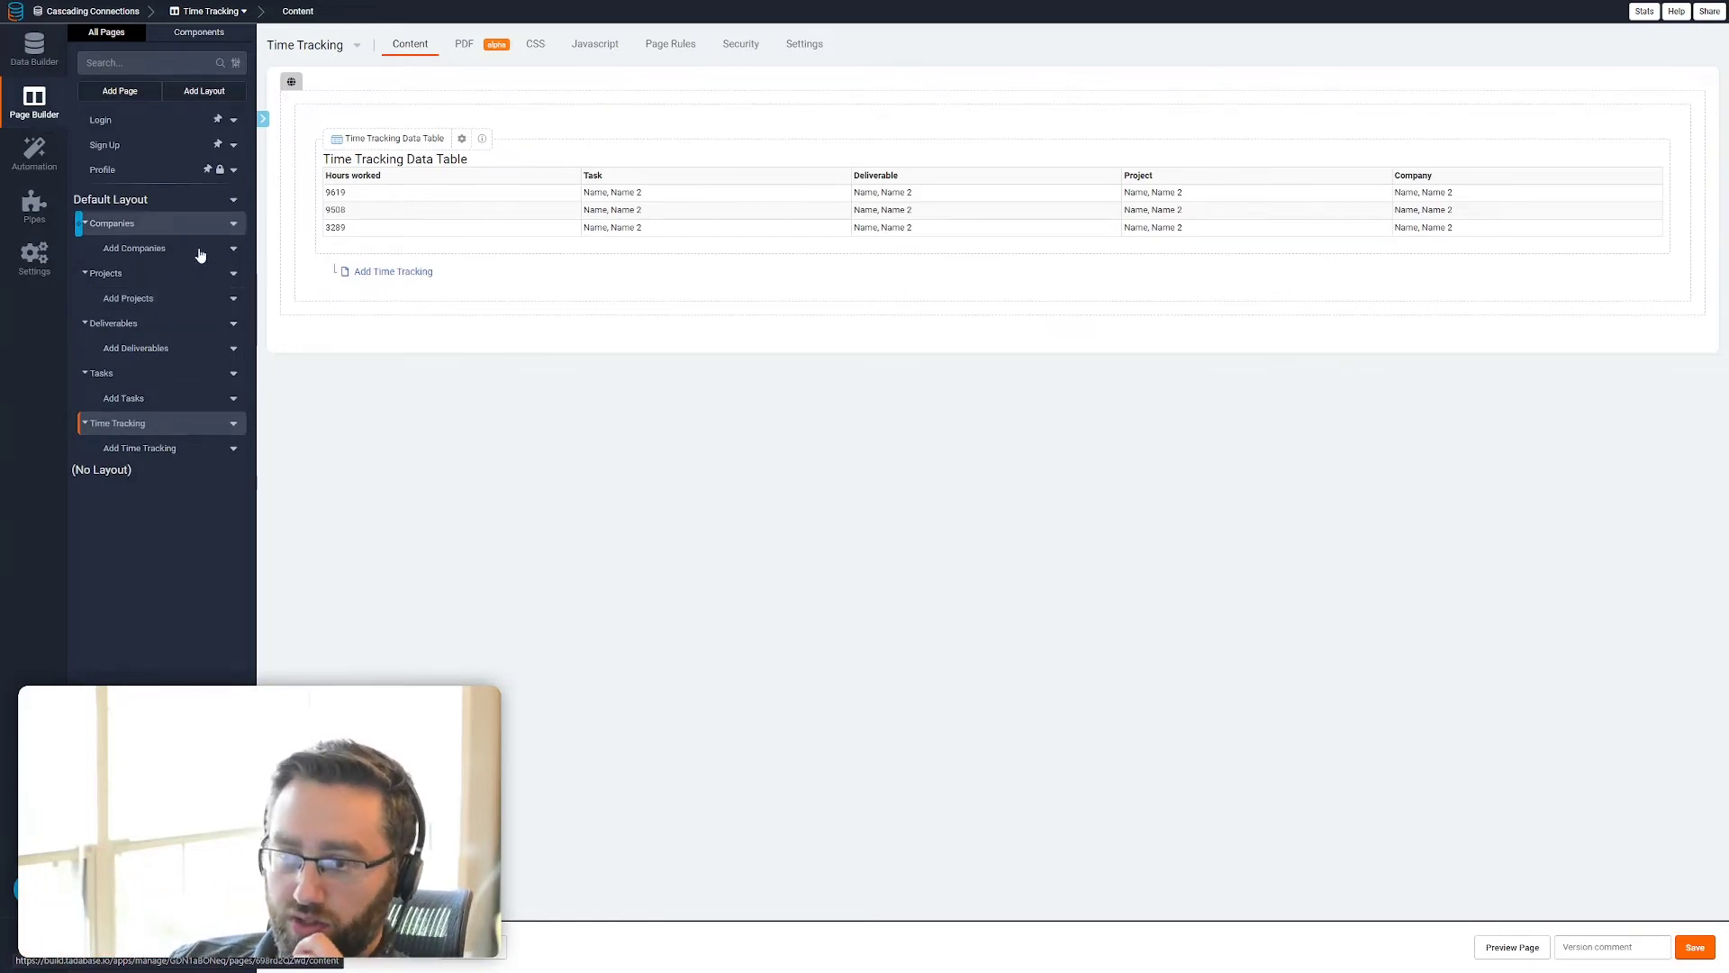
Add a Record Details Page link column to the data table on the Companies page and save it
{"action": "left_click", "coordinate": [137, 227]}
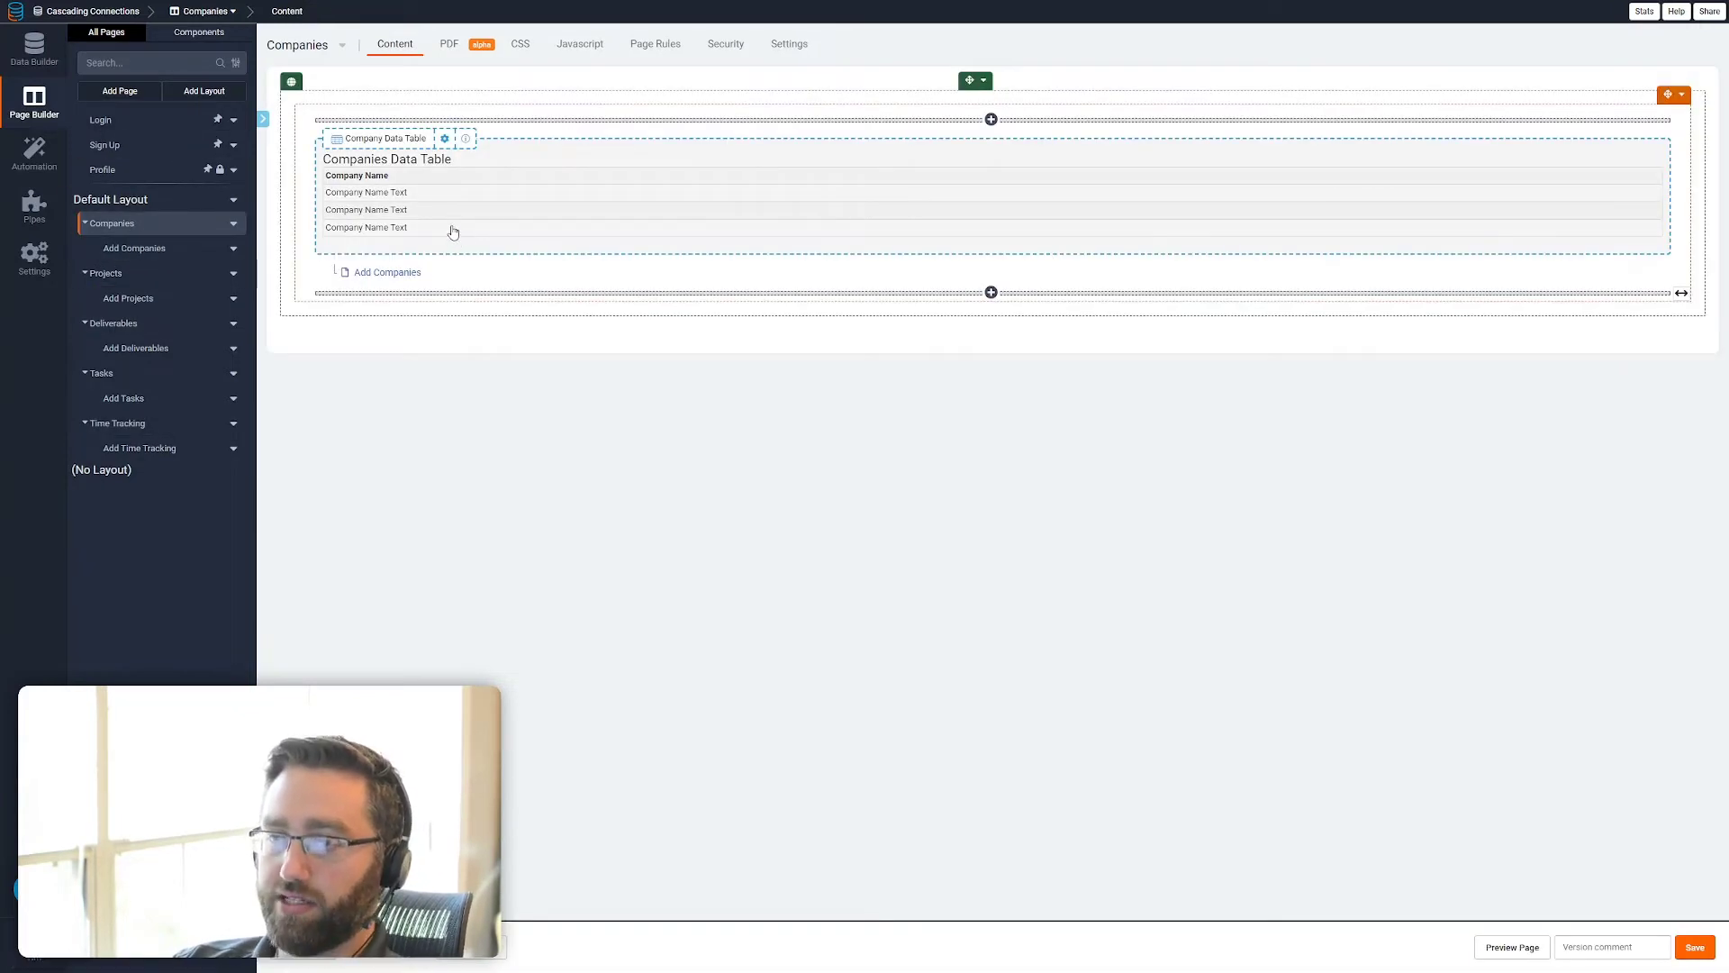
{"action": "double_click", "coordinate": [513, 227]}
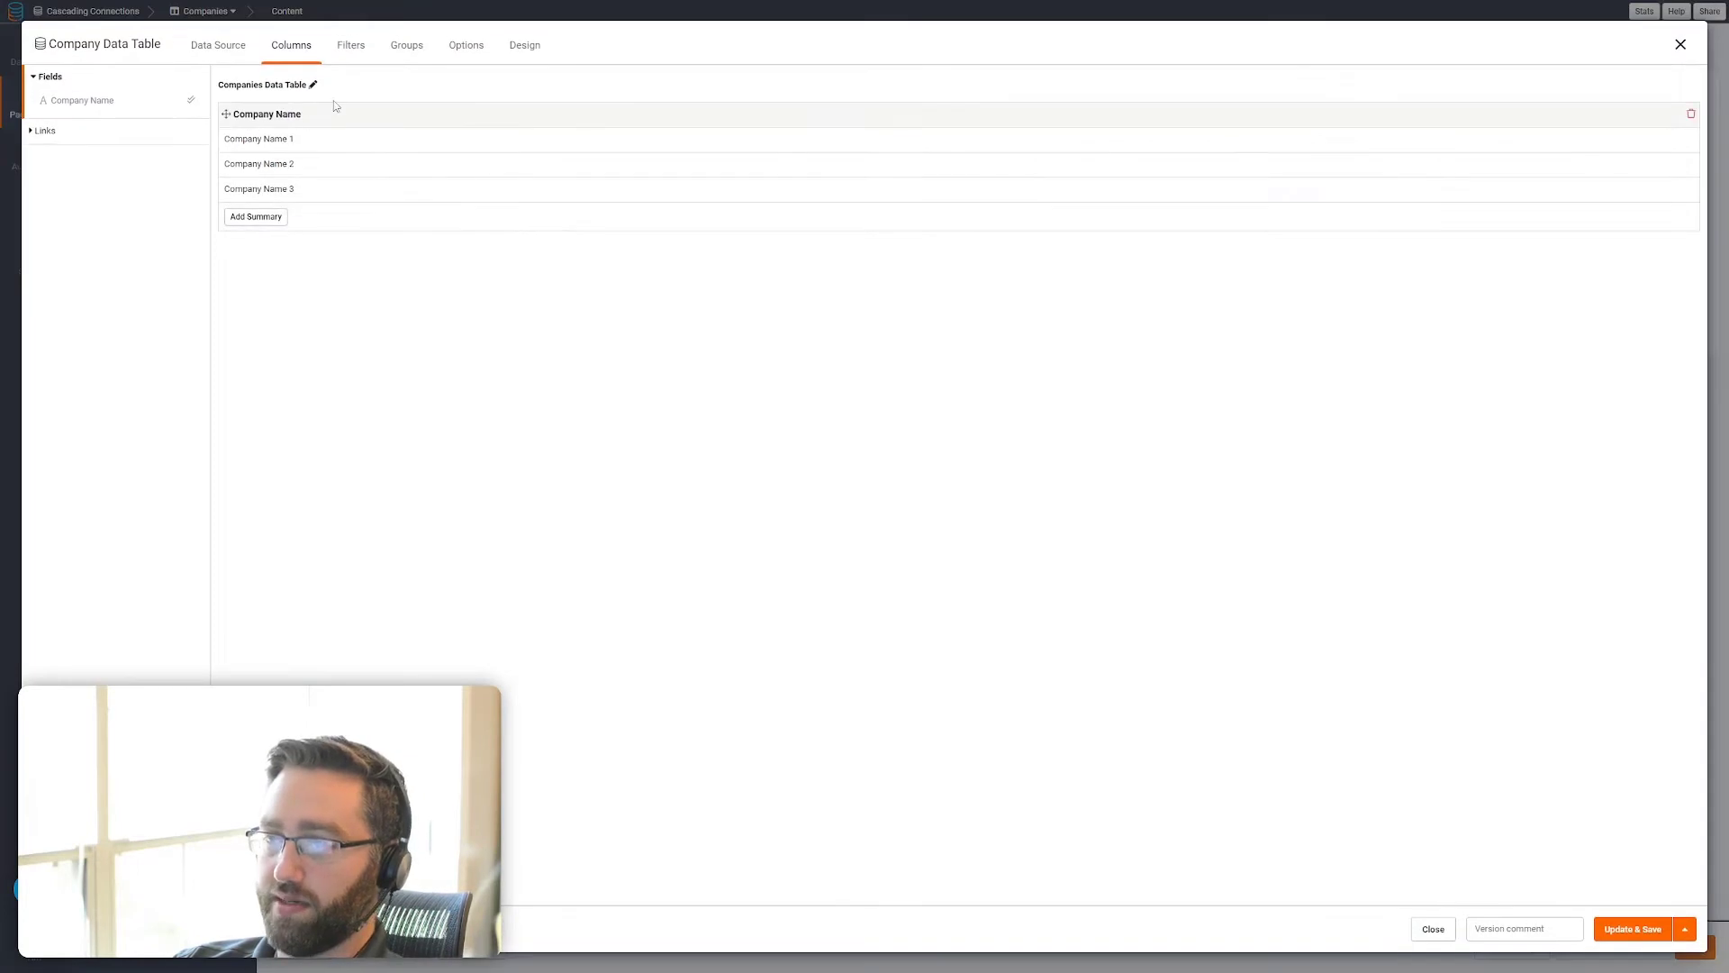
{"action": "left_click", "coordinate": [109, 132]}
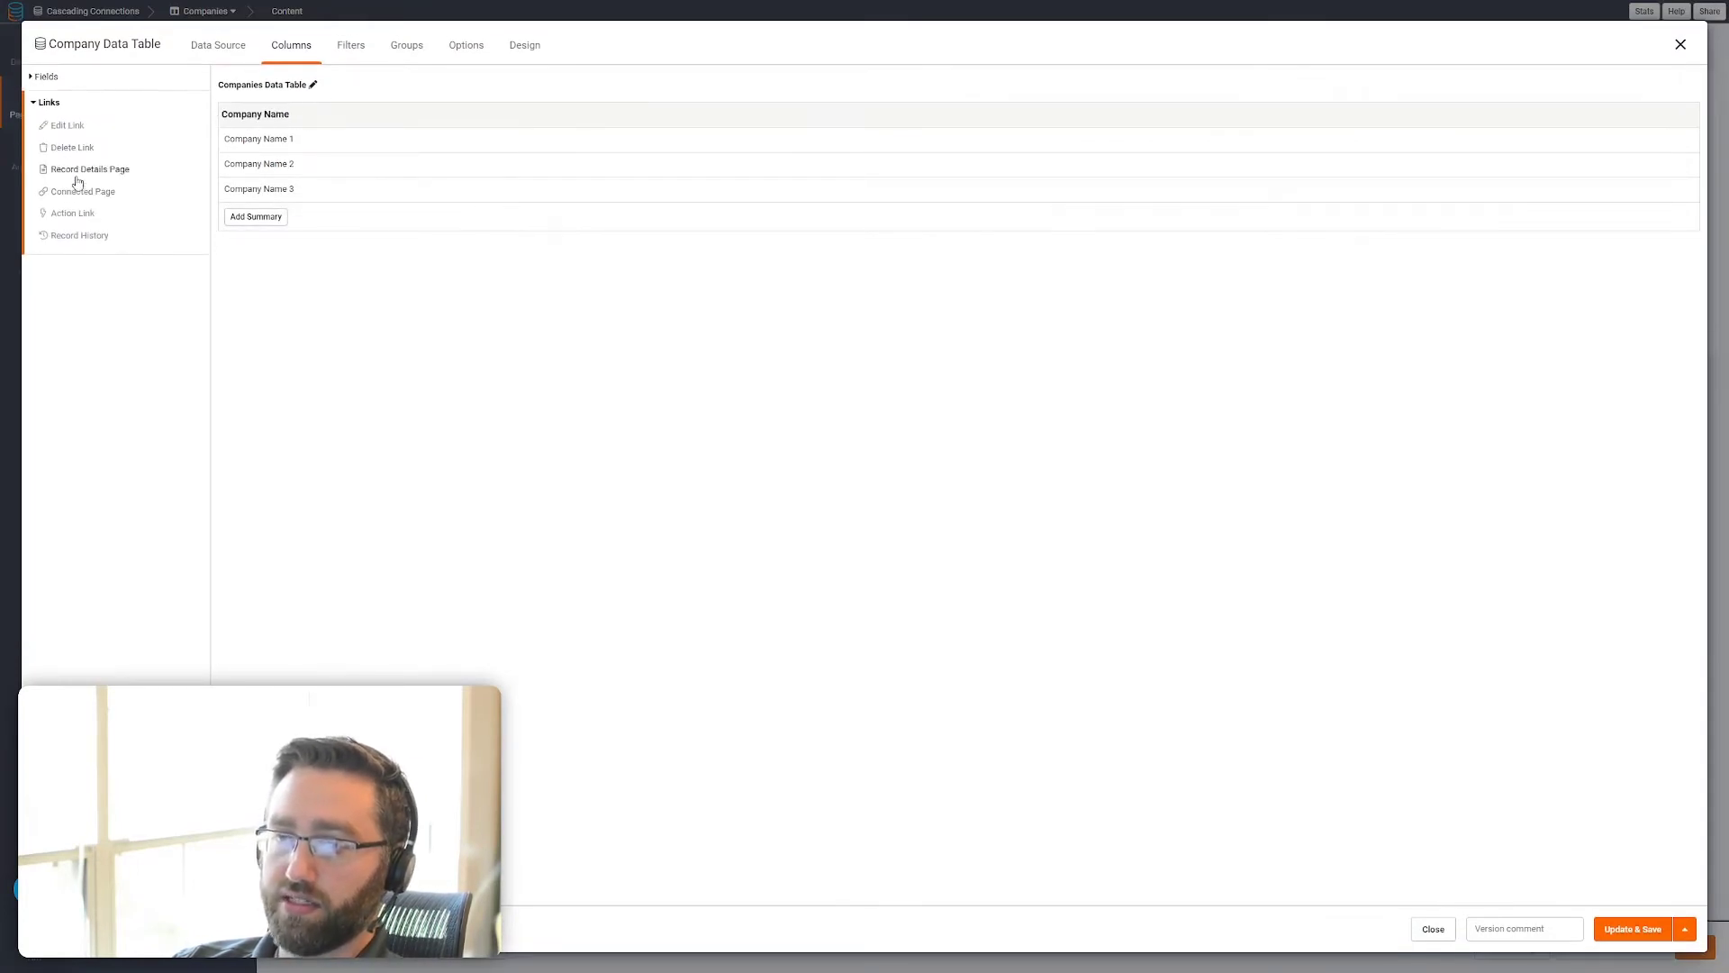
{"action": "left_click", "coordinate": [81, 171]}
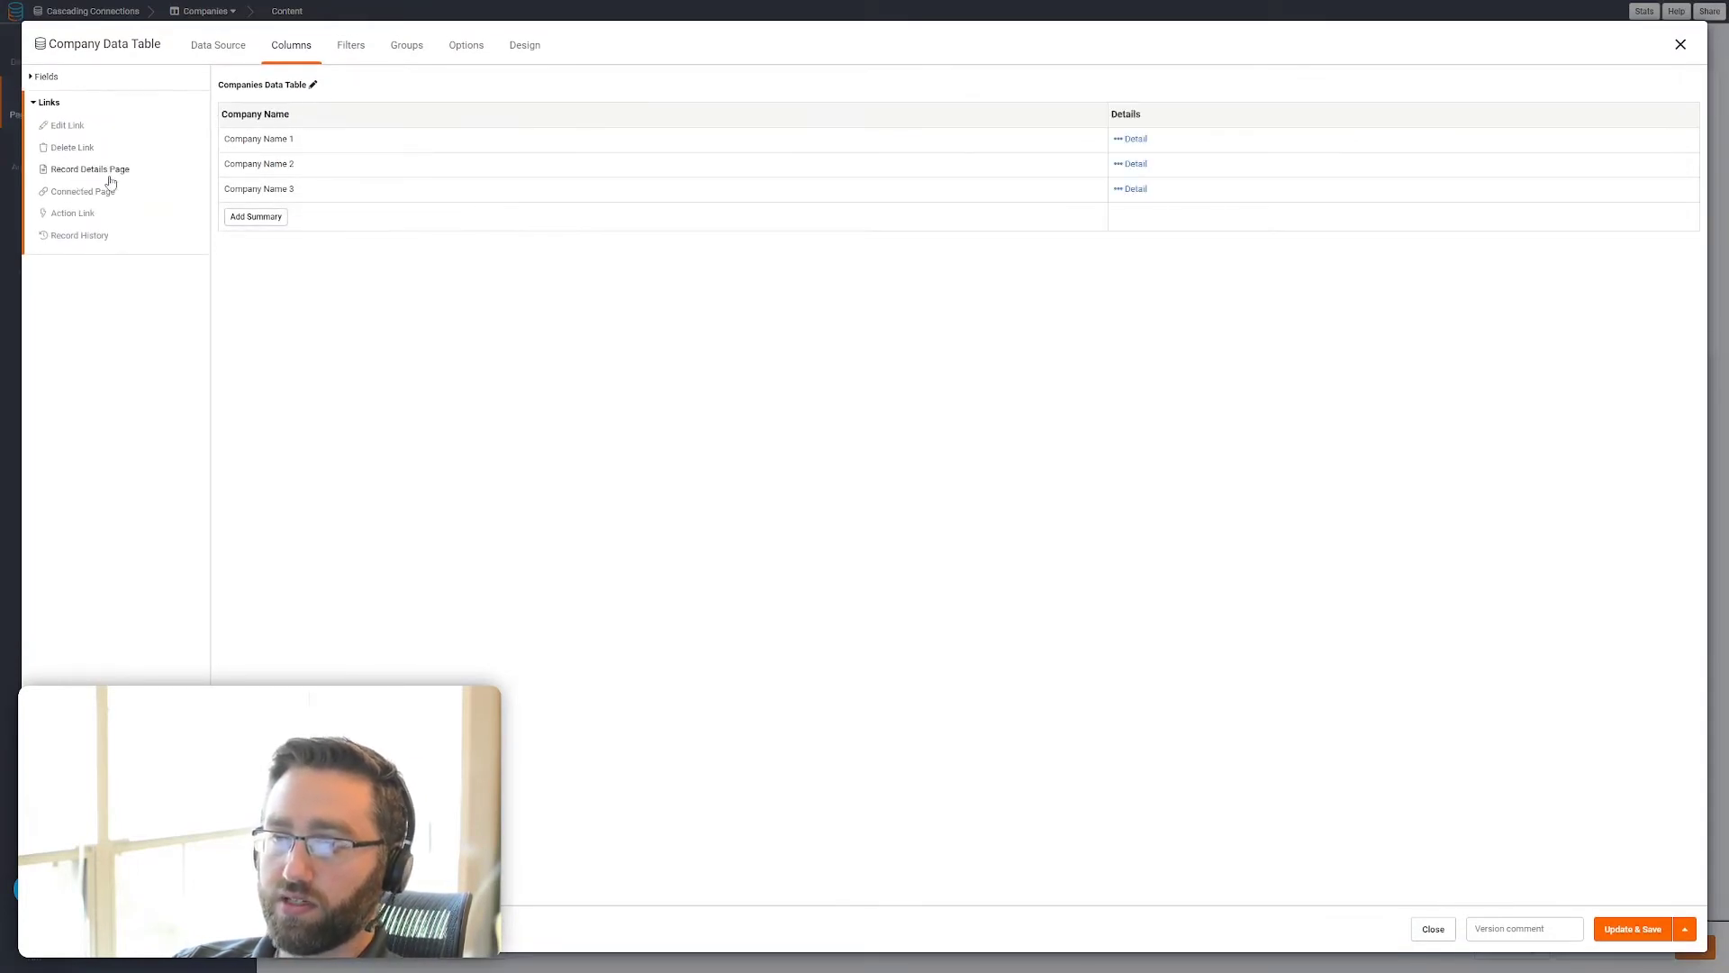
{"action": "left_click", "coordinate": [1626, 934]}
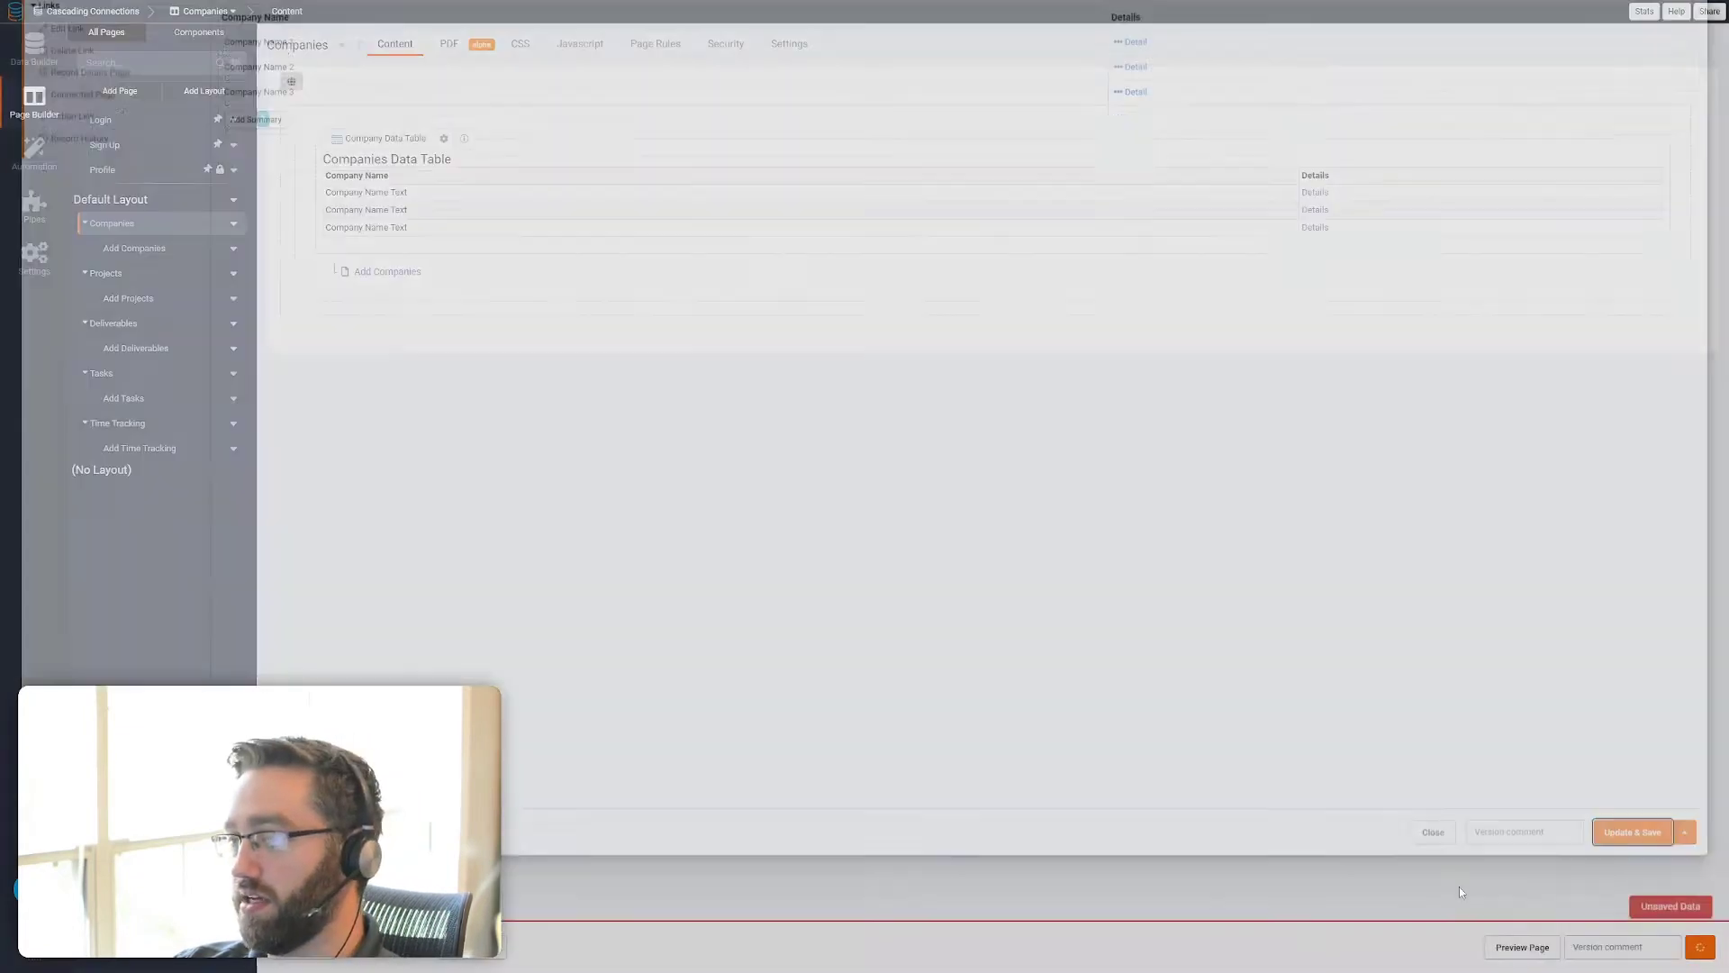
Add a Record Details Page link column to the data table on the Projects page and save it
{"action": "left_click", "coordinate": [173, 301]}
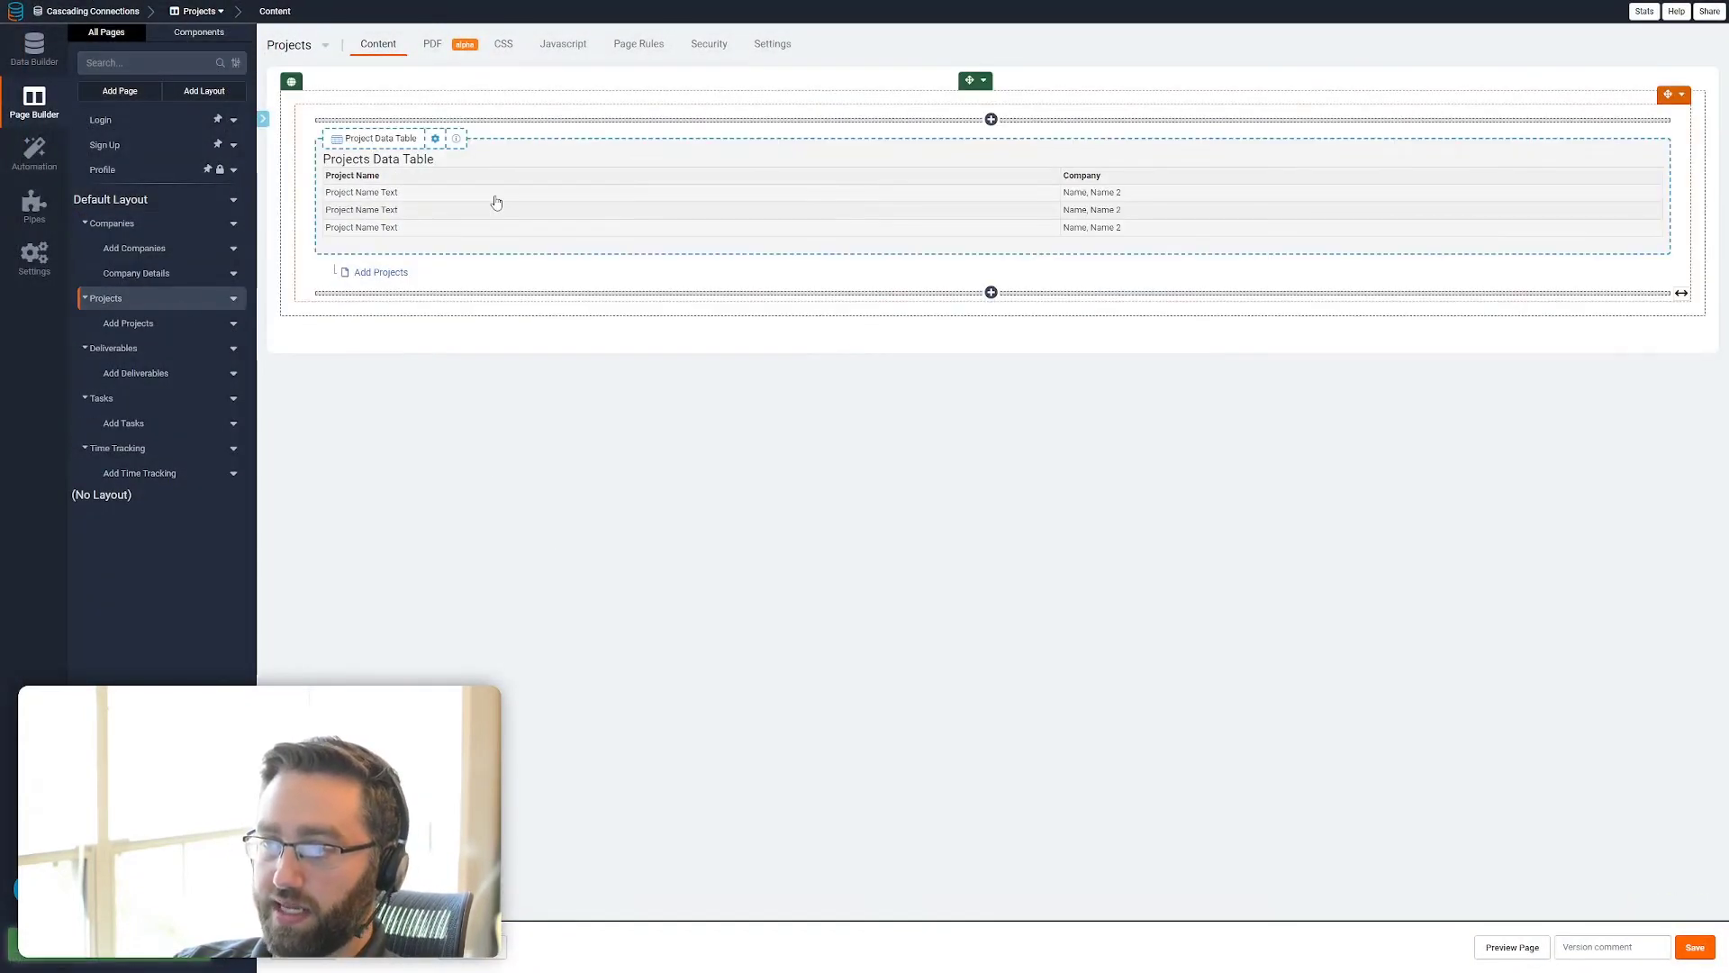
{"action": "double_click", "coordinate": [494, 200]}
{"action": "left_click", "coordinate": [100, 155]}
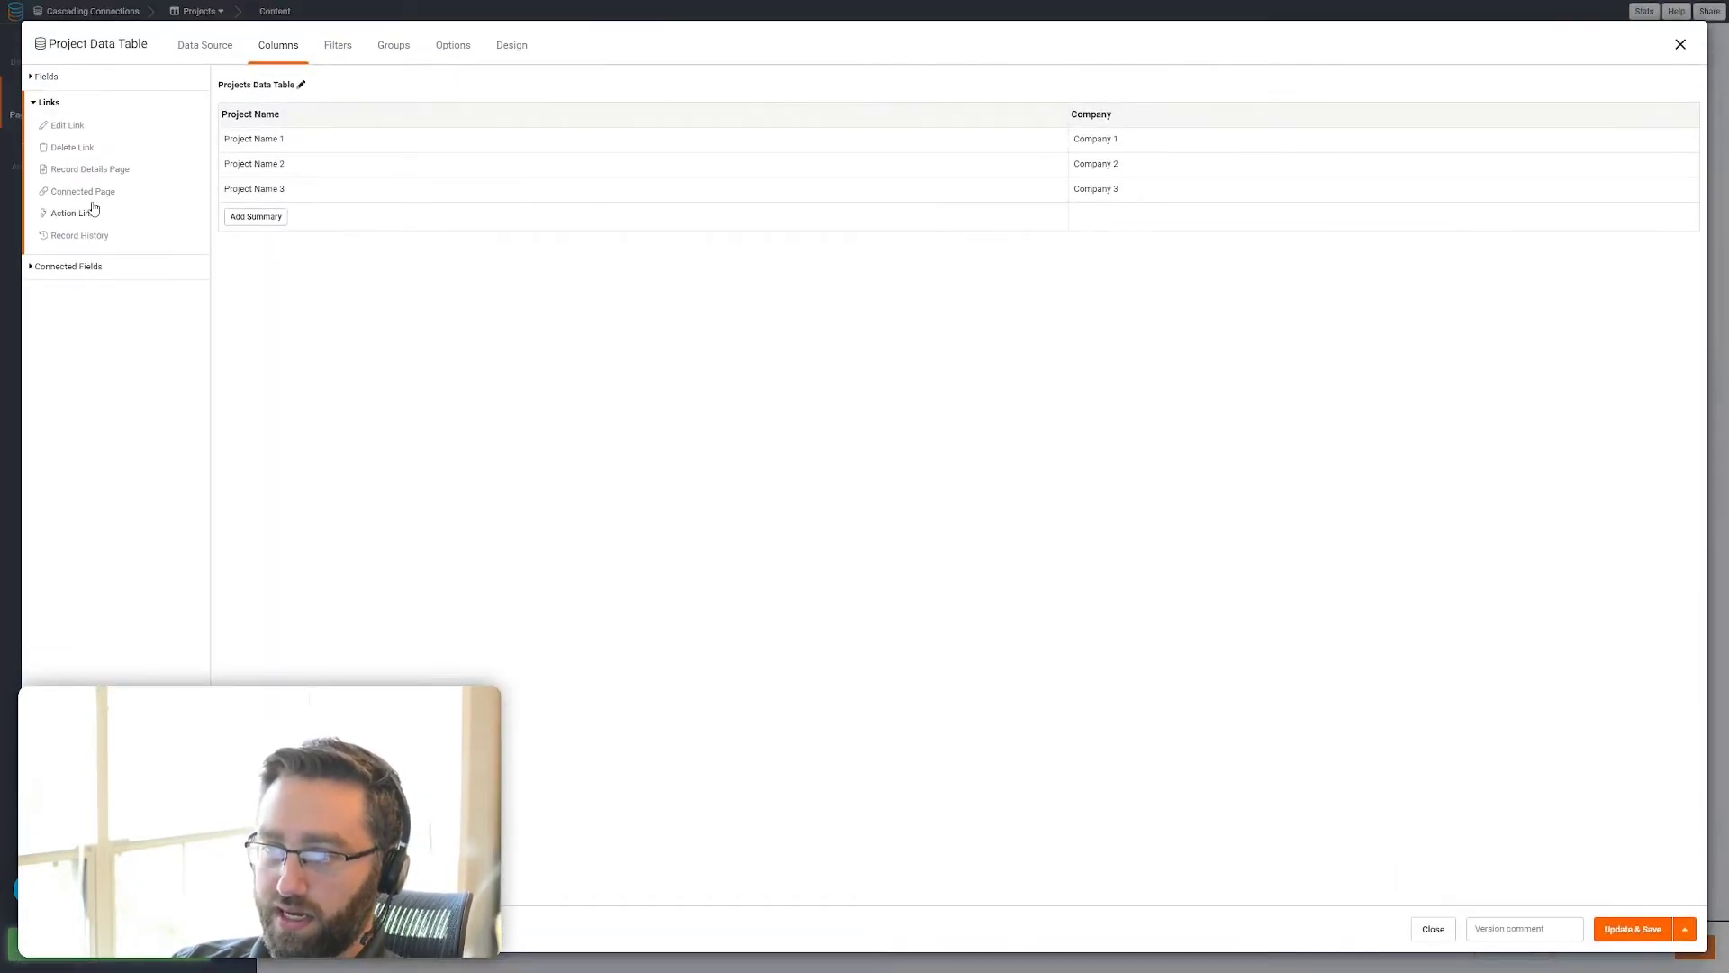
{"action": "left_click", "coordinate": [99, 170]}
{"action": "left_click", "coordinate": [1612, 932]}
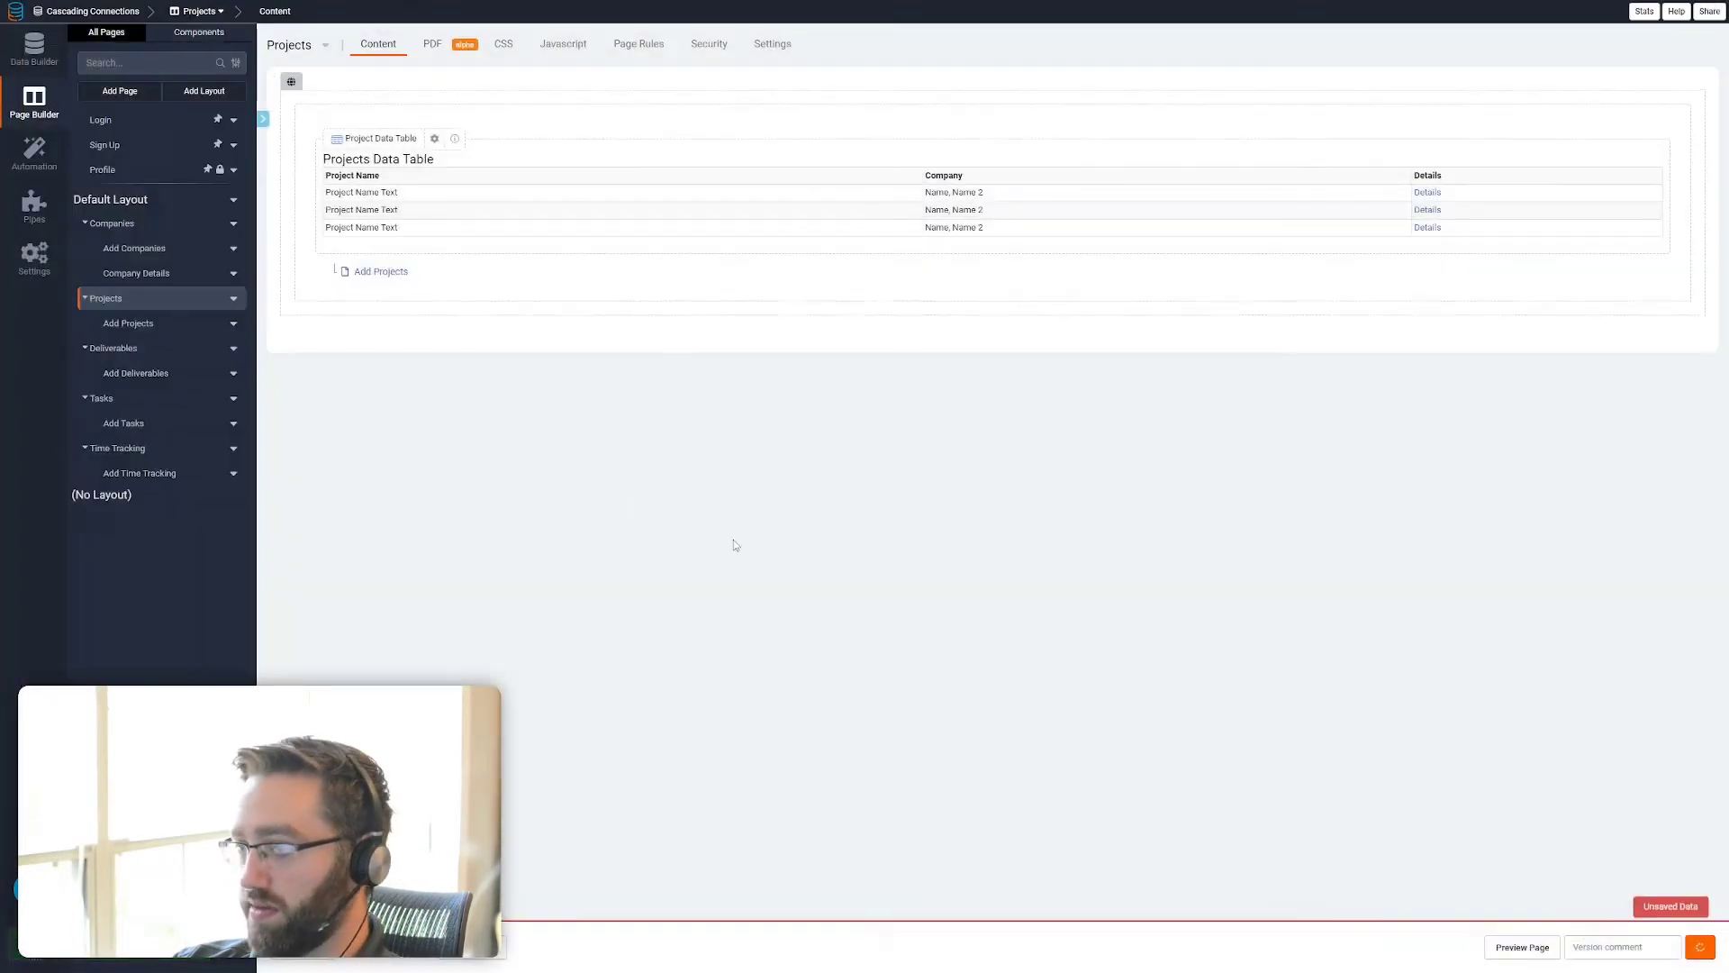
Add a Record Details Page link column to the data table on the Deliverables page and save it
{"action": "left_click", "coordinate": [113, 373]}
{"action": "left_click", "coordinate": [447, 220]}
{"action": "left_click", "coordinate": [99, 171]}
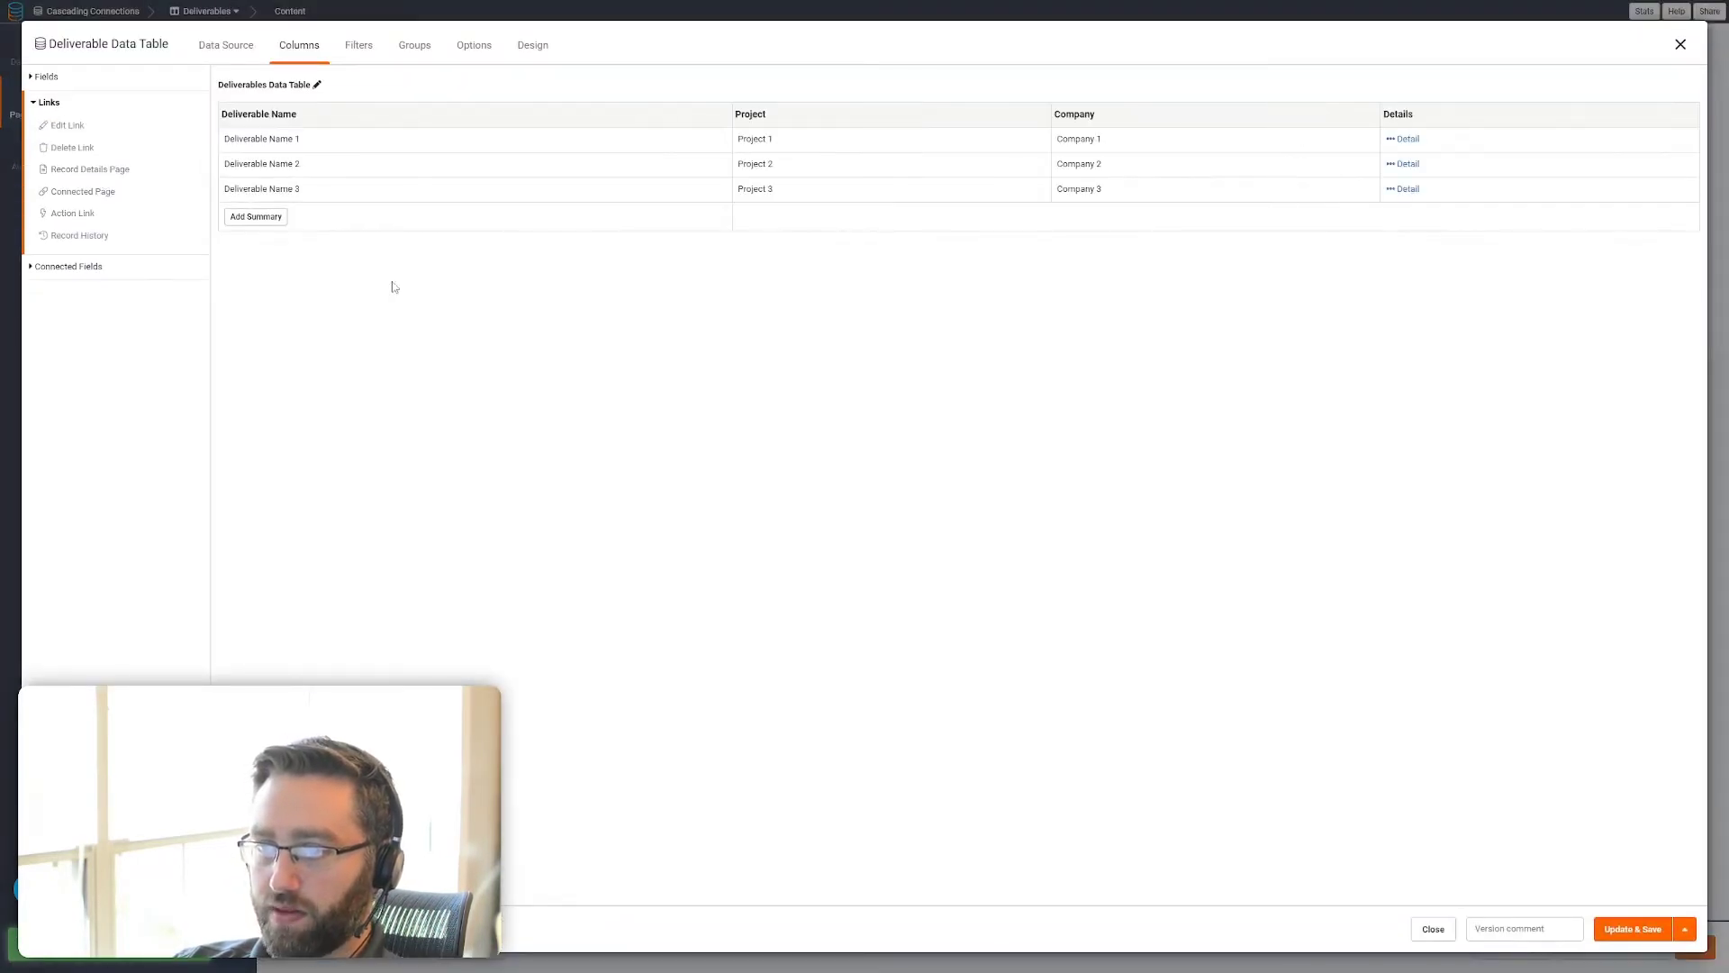
{"action": "left_click", "coordinate": [1626, 928]}
Add a Record Details Page link column to the data table on the Tasks page and save it
{"action": "left_click", "coordinate": [102, 448]}
{"action": "left_click", "coordinate": [444, 208]}
{"action": "left_click", "coordinate": [100, 178]}
{"action": "left_click", "coordinate": [99, 171]}
{"action": "left_click", "coordinate": [1626, 929]}
Add a Record Details Page link column to the data table on the Time Tracking page and save it
{"action": "left_click", "coordinate": [117, 523]}
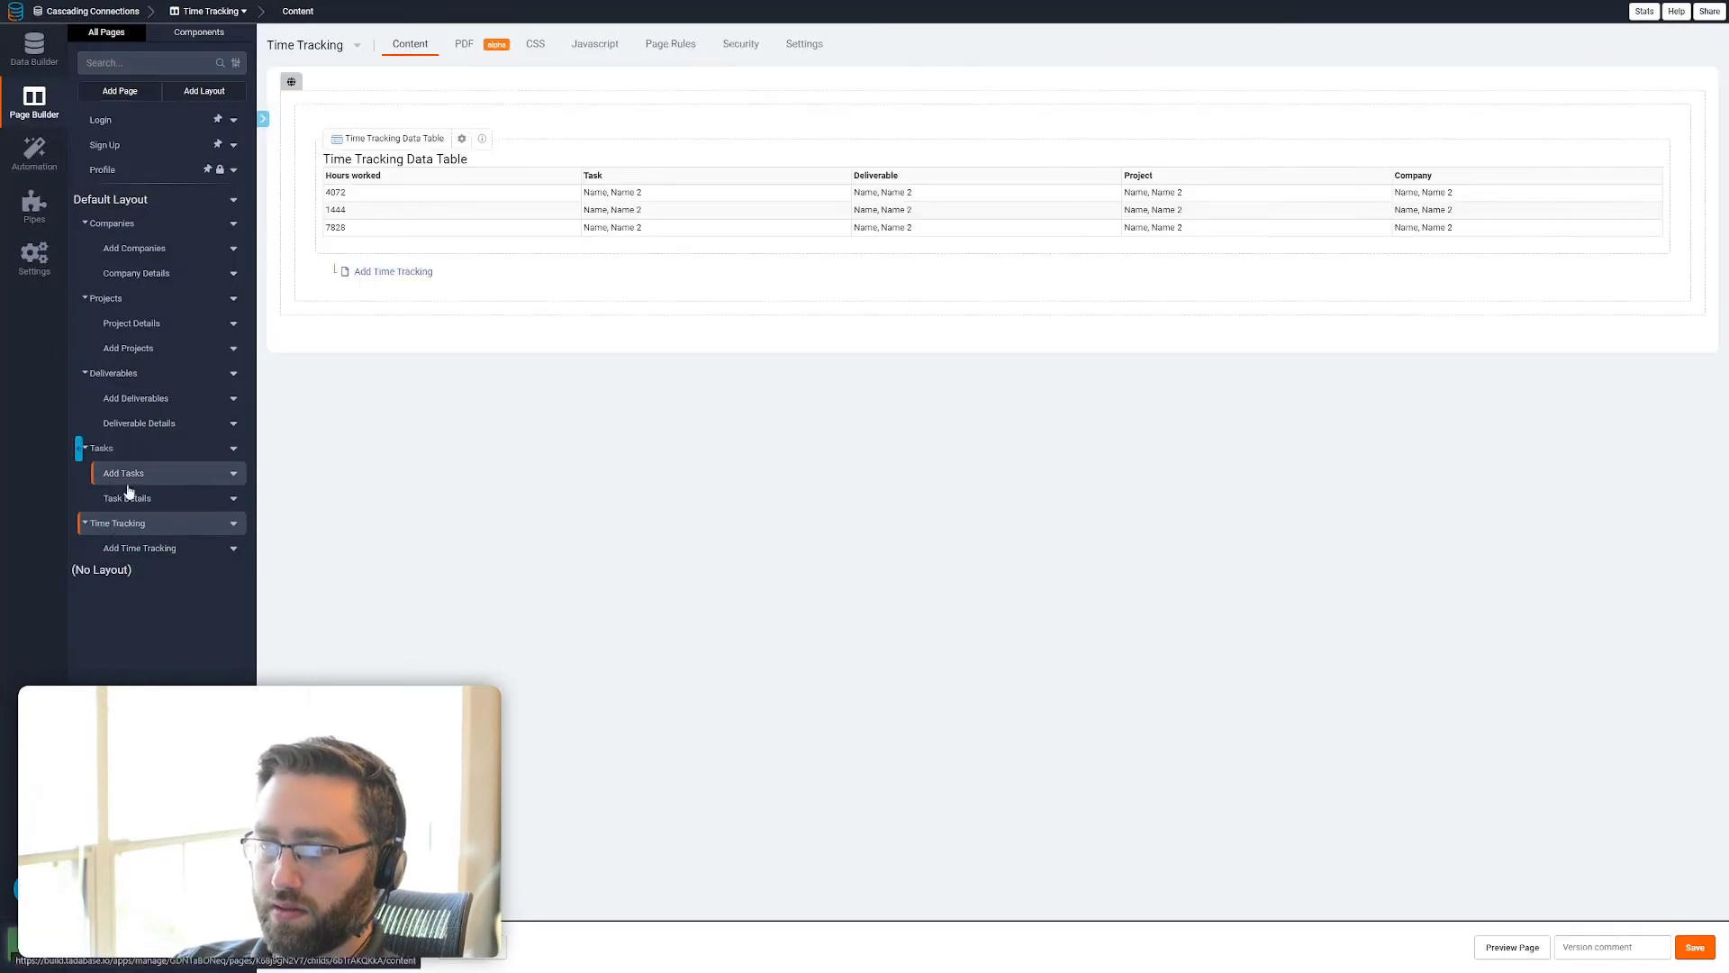
{"action": "left_click", "coordinate": [433, 209]}
{"action": "left_click", "coordinate": [100, 174]}
{"action": "left_click", "coordinate": [101, 171]}
{"action": "left_click", "coordinate": [1626, 929]}
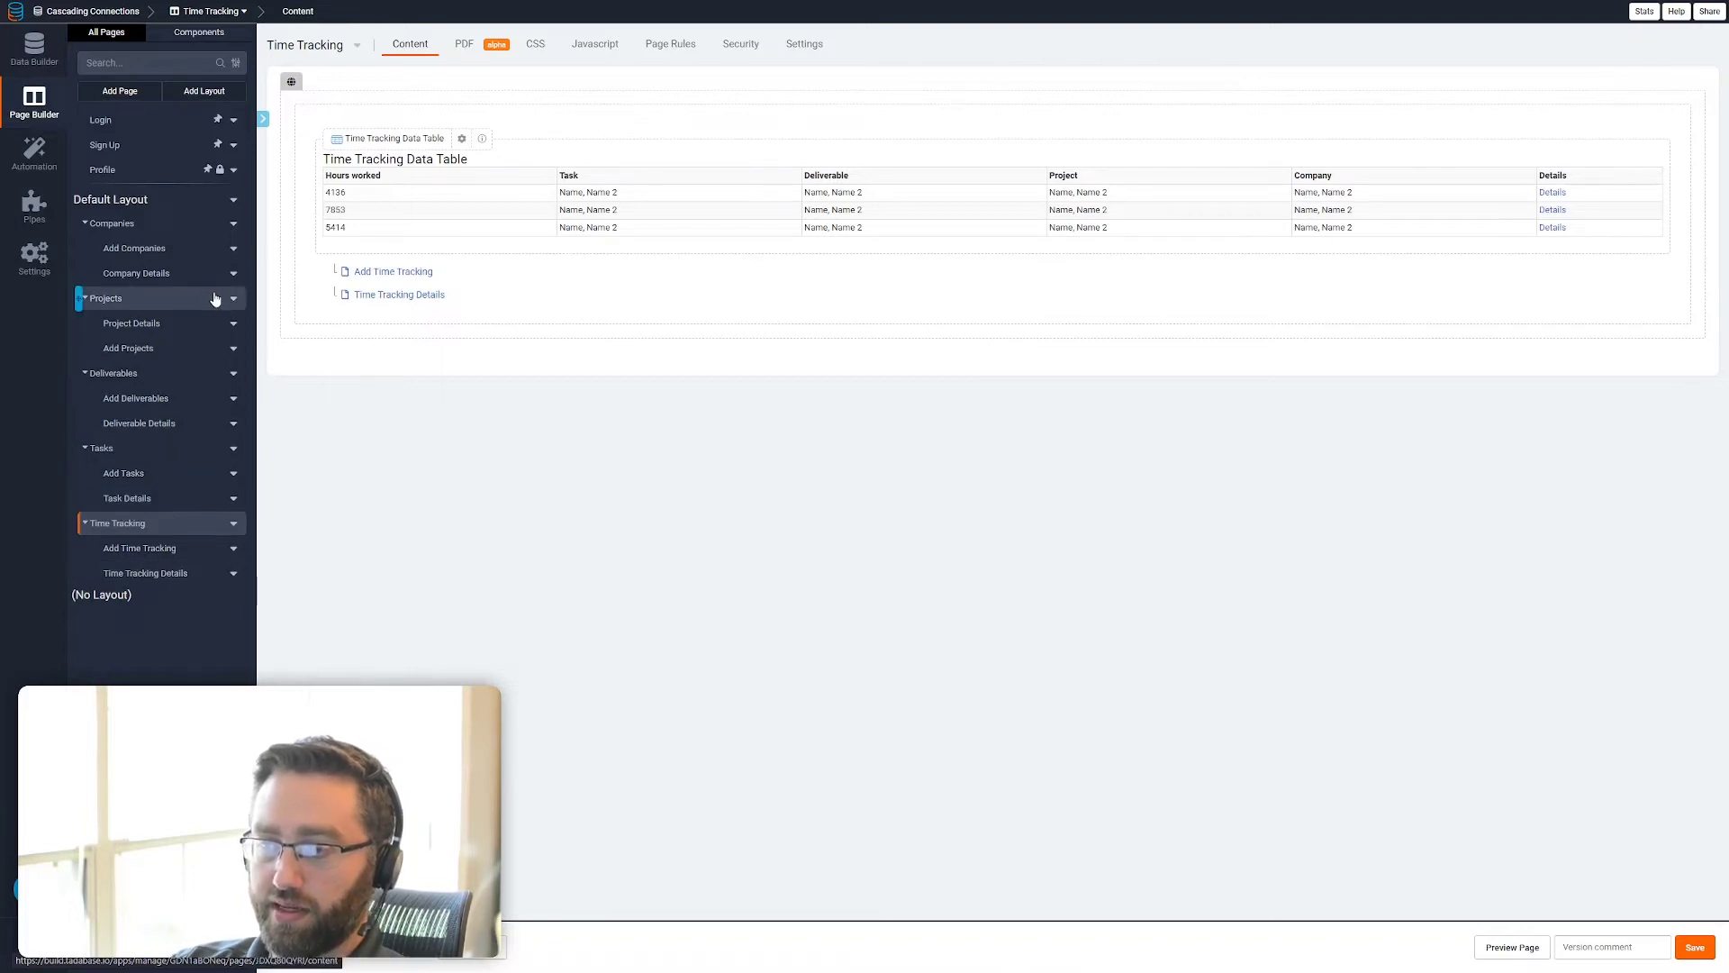
Open the Company Details page and review the cascading connections diagram in the other browser tab before returning
{"action": "left_click", "coordinate": [154, 276]}
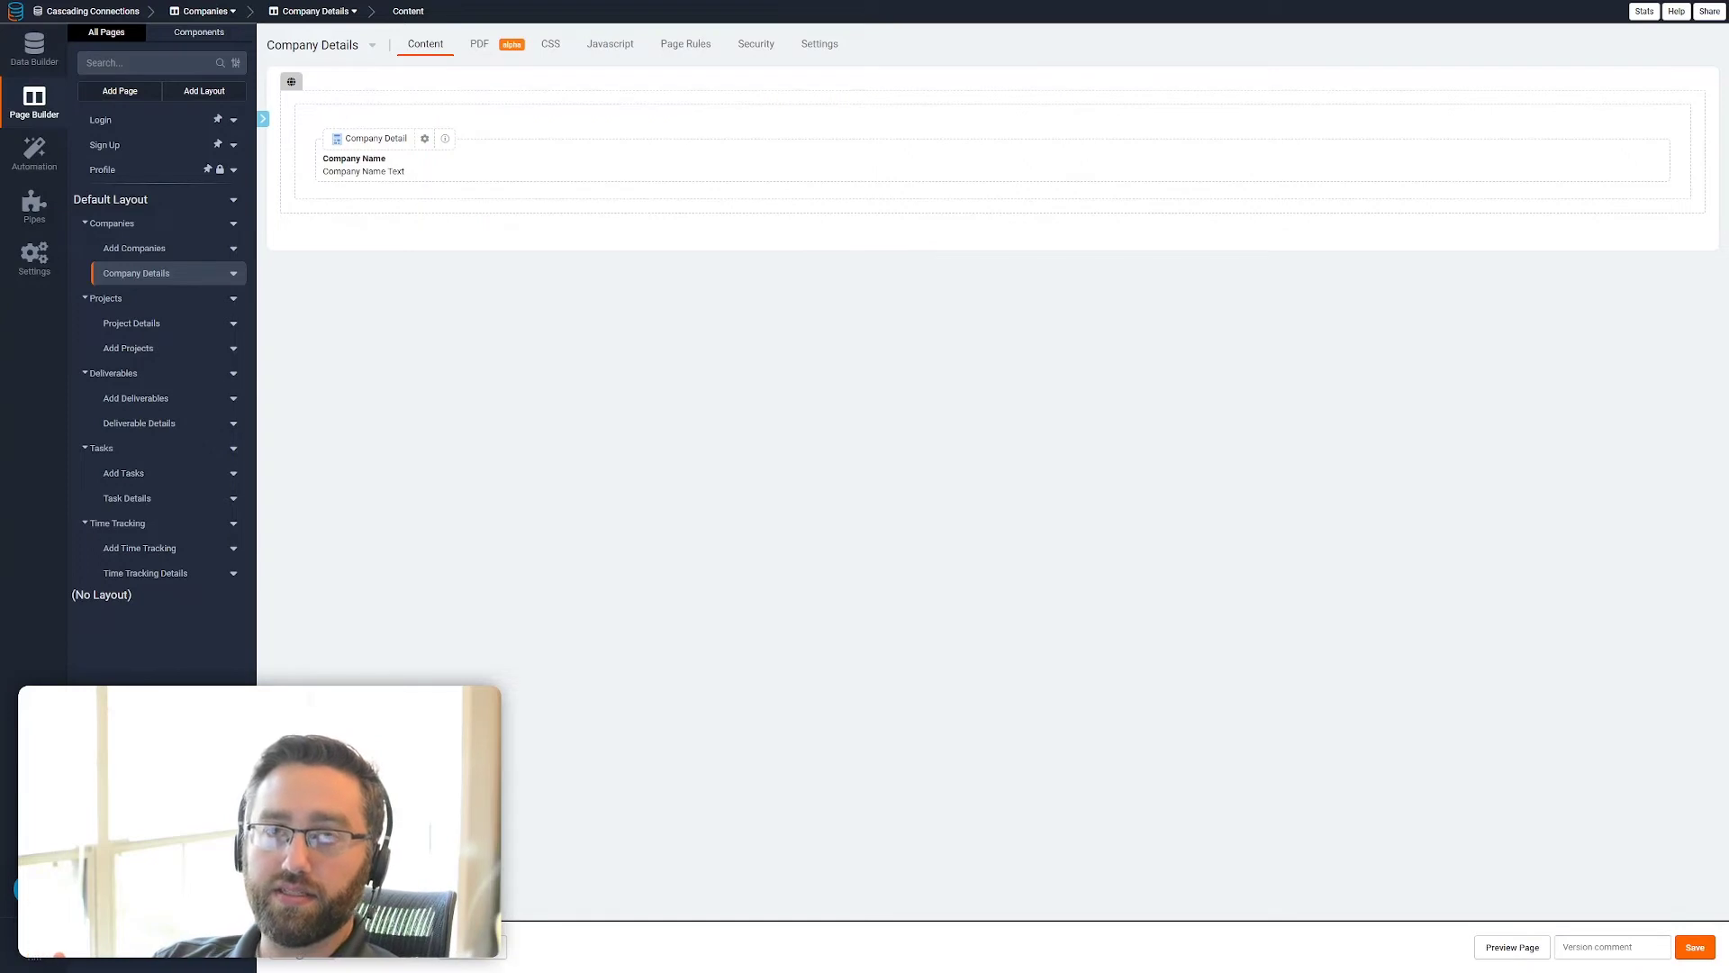
{"action": "key", "text": "ctrl+Tab"}
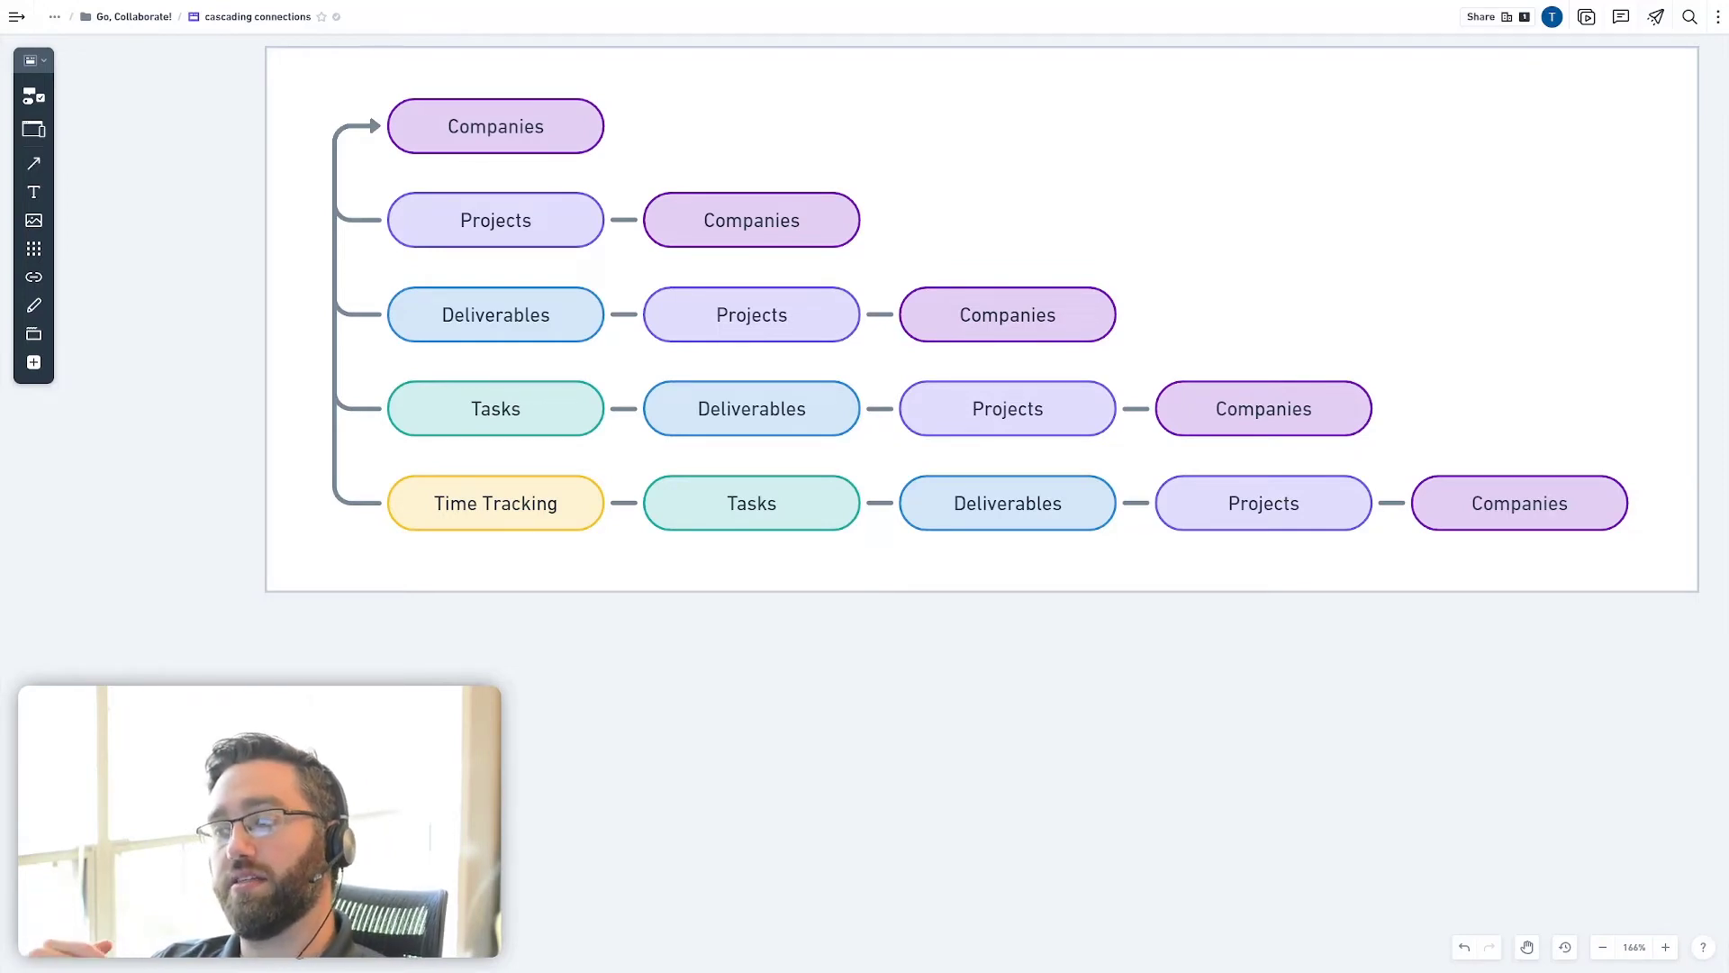
{"action": "key", "text": "ctrl+Tab"}
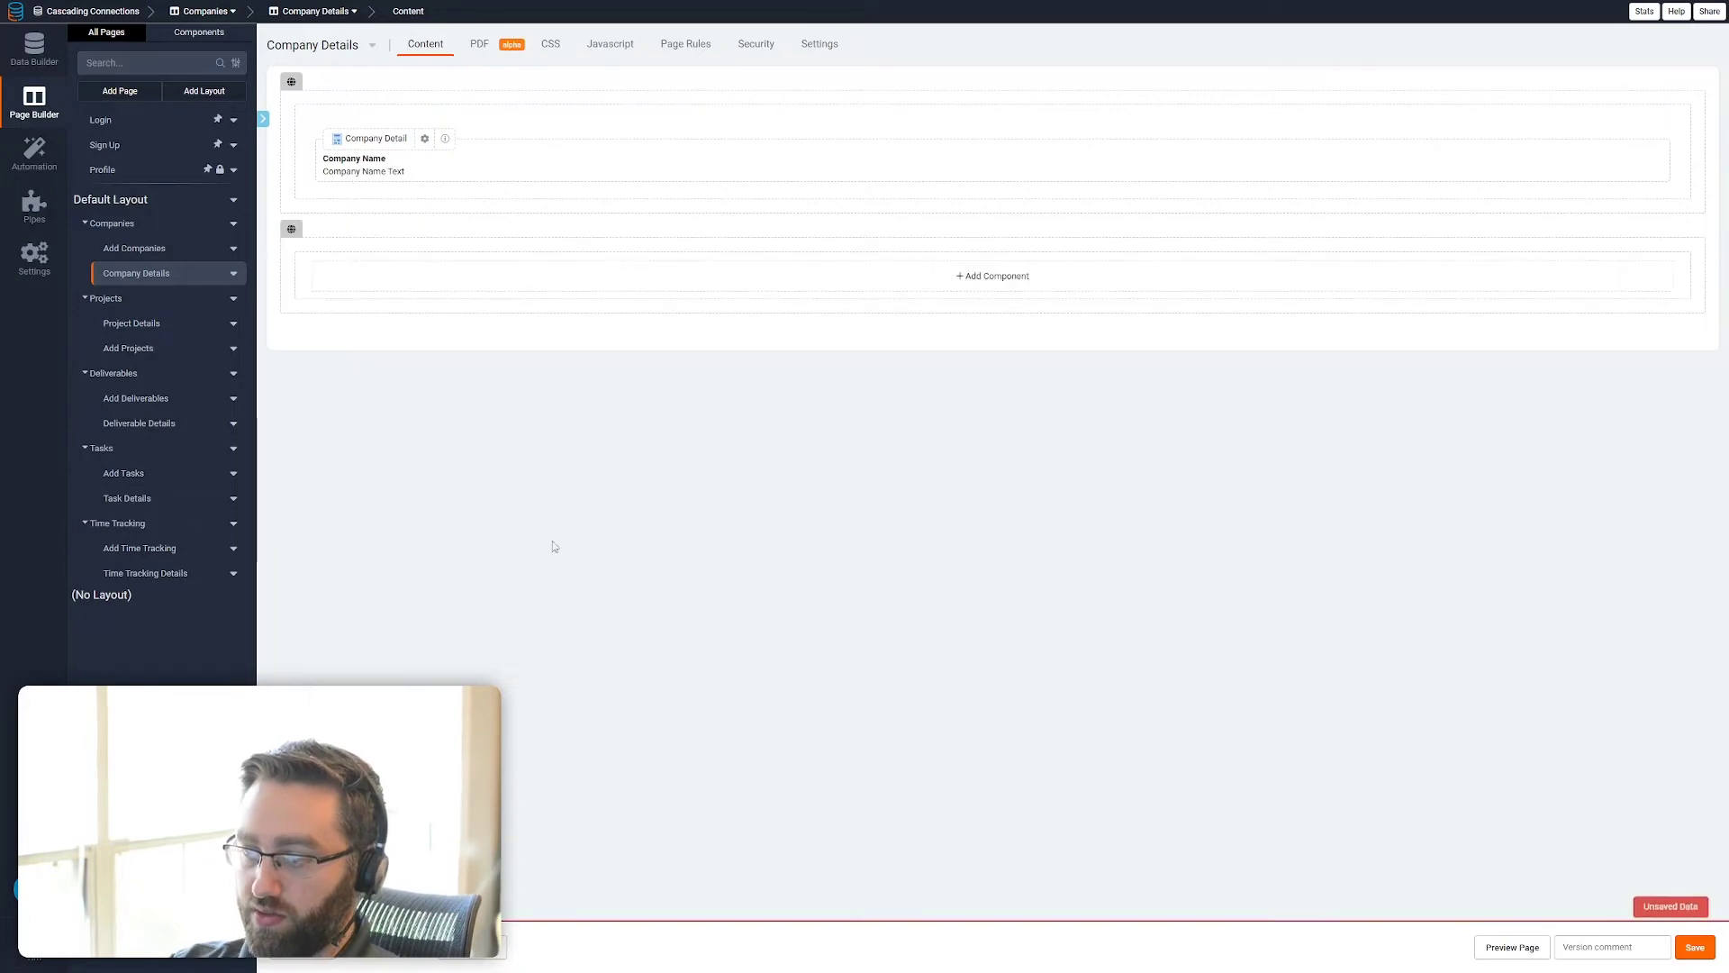
Add a table of Projects connected to this Company to the Company Details page, with Project Name and Company columns, and save it
{"action": "left_click", "coordinate": [456, 272]}
{"action": "left_click", "coordinate": [169, 131]}
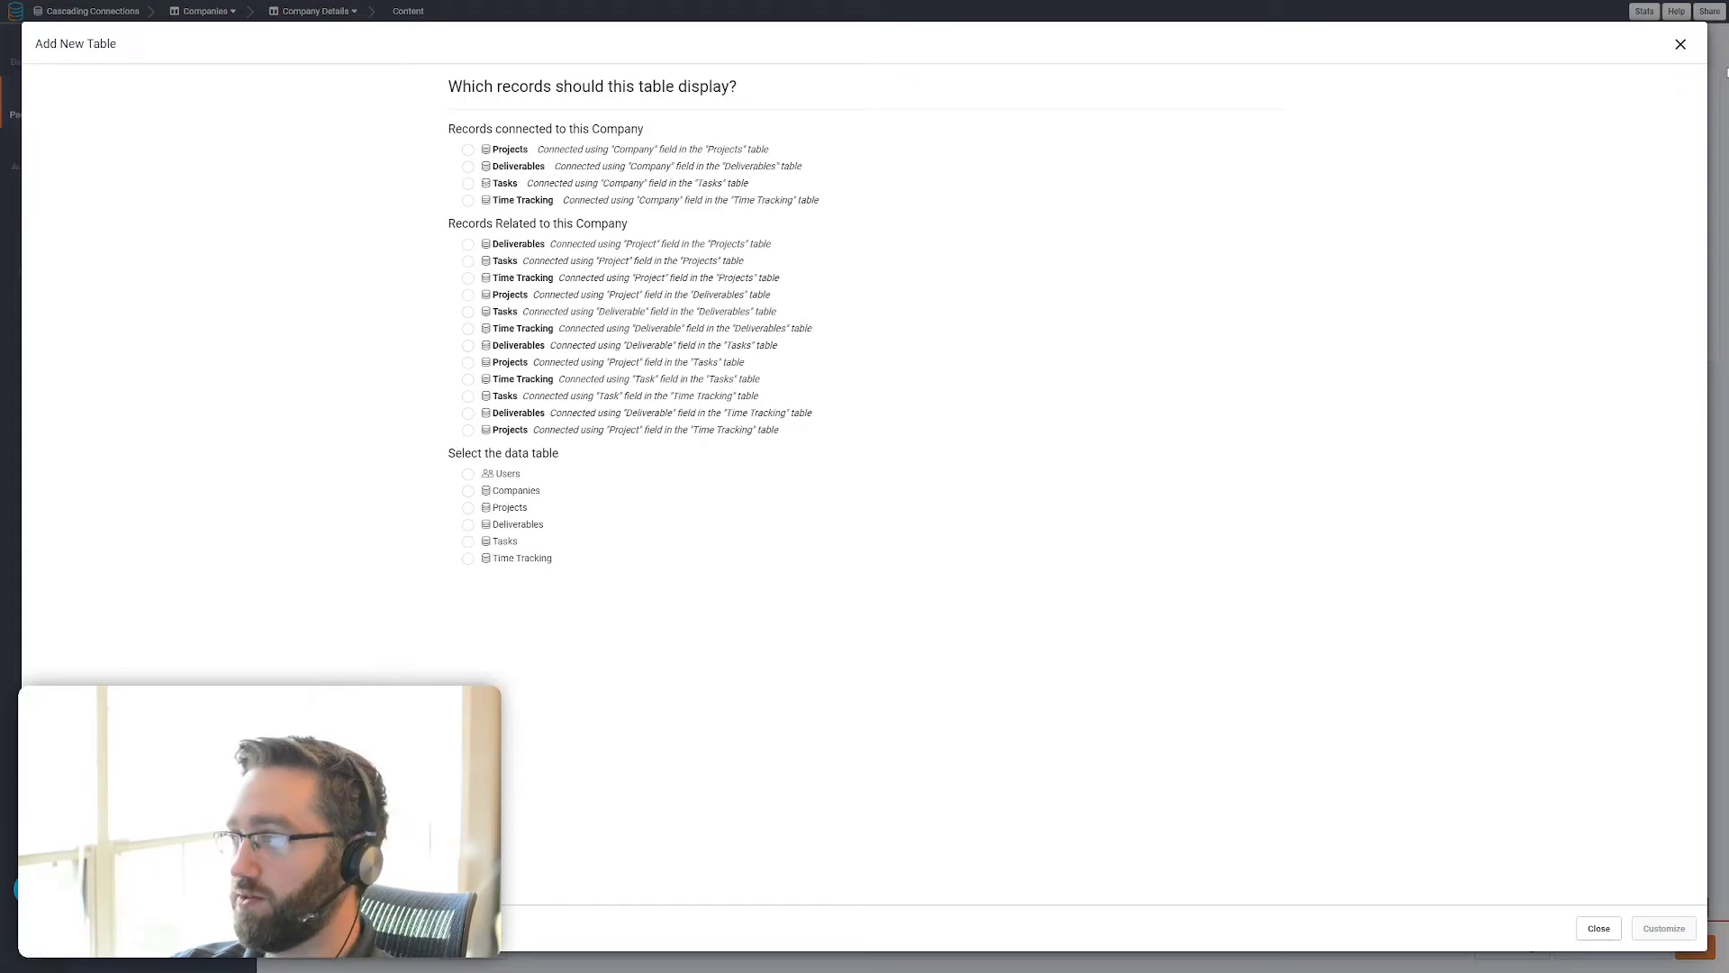
{"action": "left_click", "coordinate": [469, 151]}
{"action": "left_click", "coordinate": [1662, 927]}
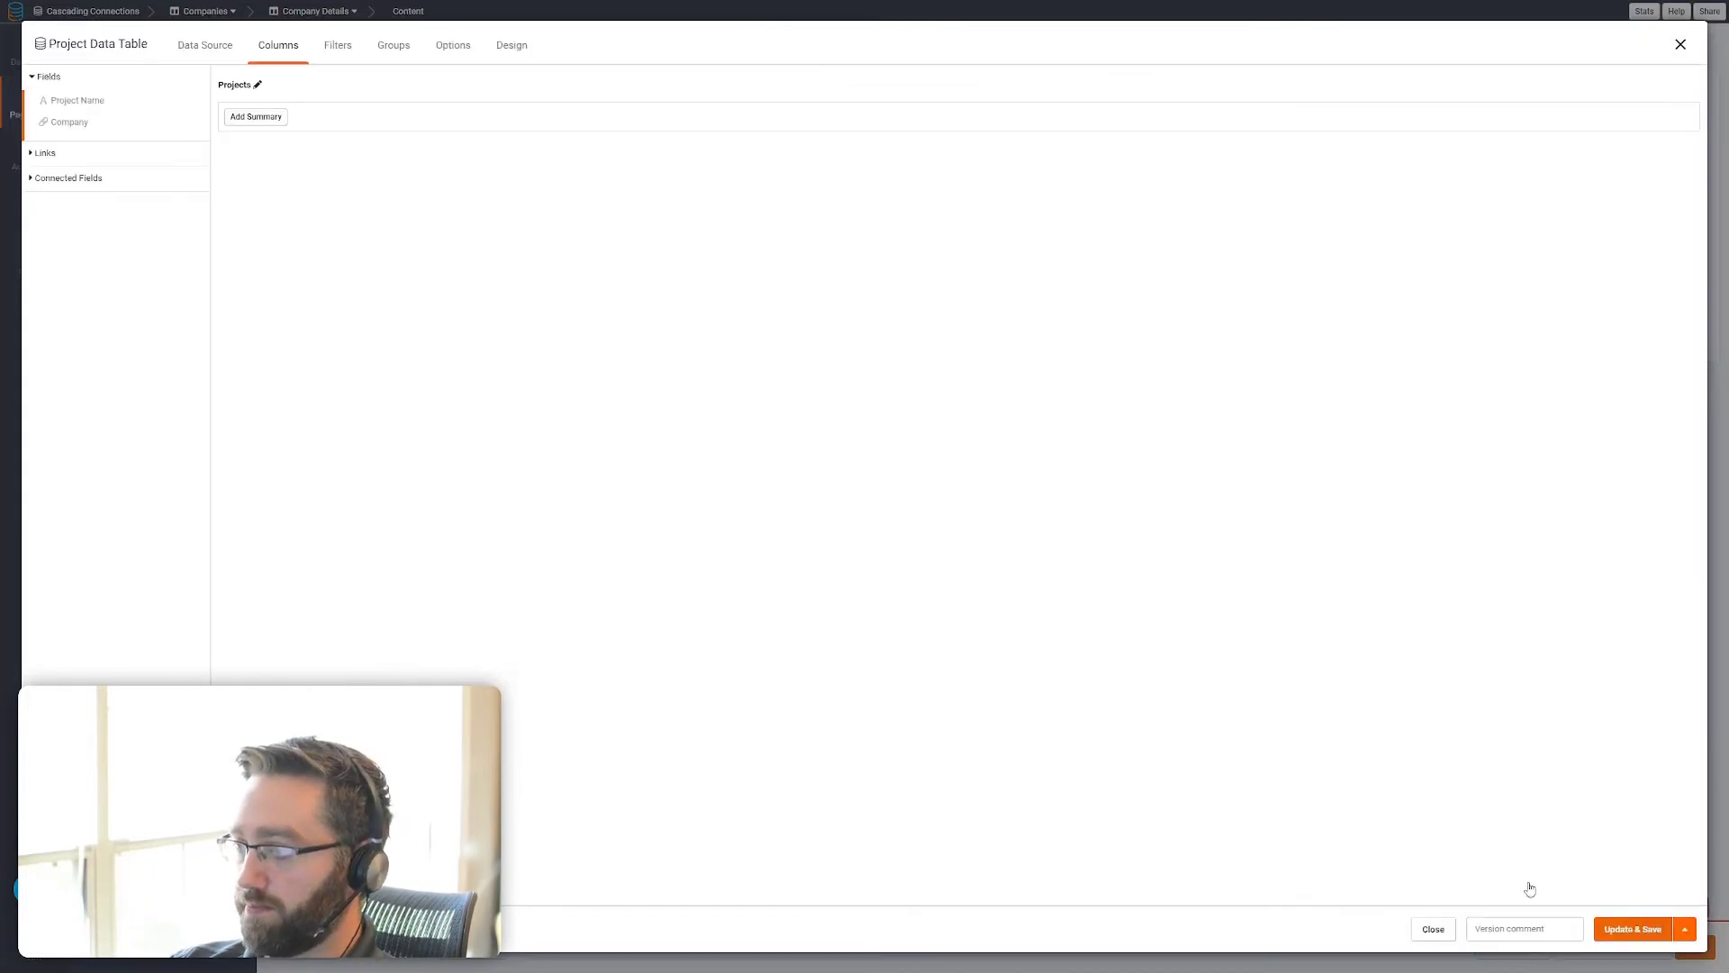
{"action": "left_click", "coordinate": [87, 105]}
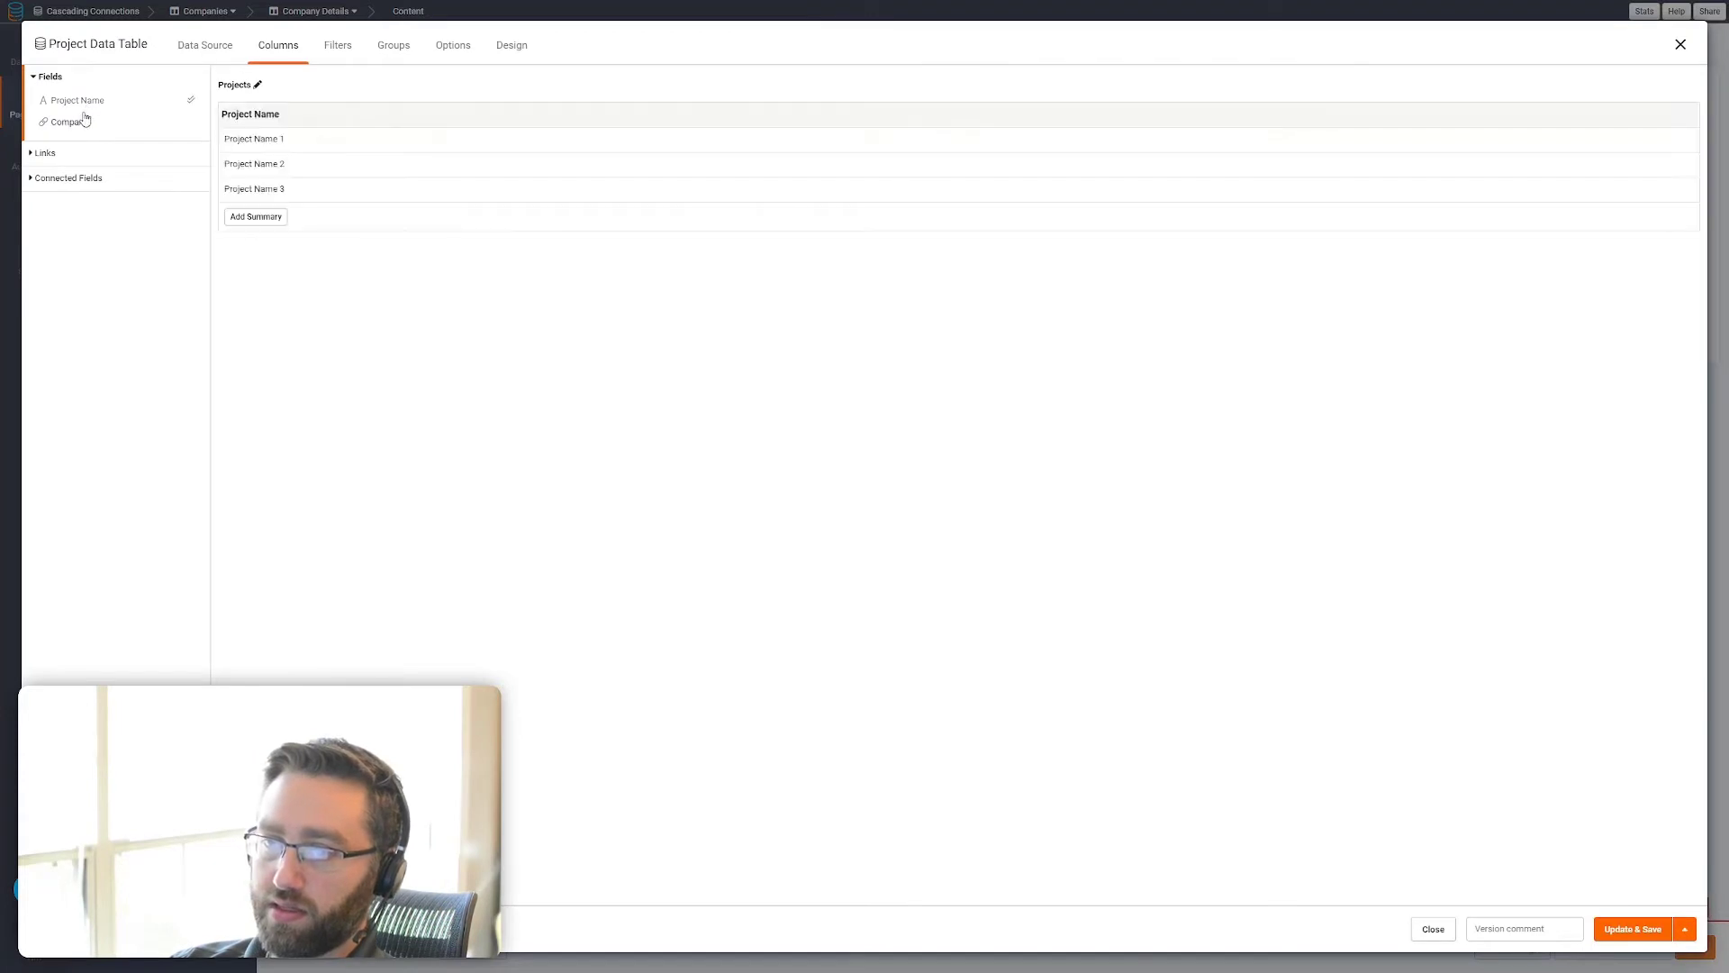
{"action": "left_click", "coordinate": [81, 121]}
{"action": "left_click", "coordinate": [1628, 932]}
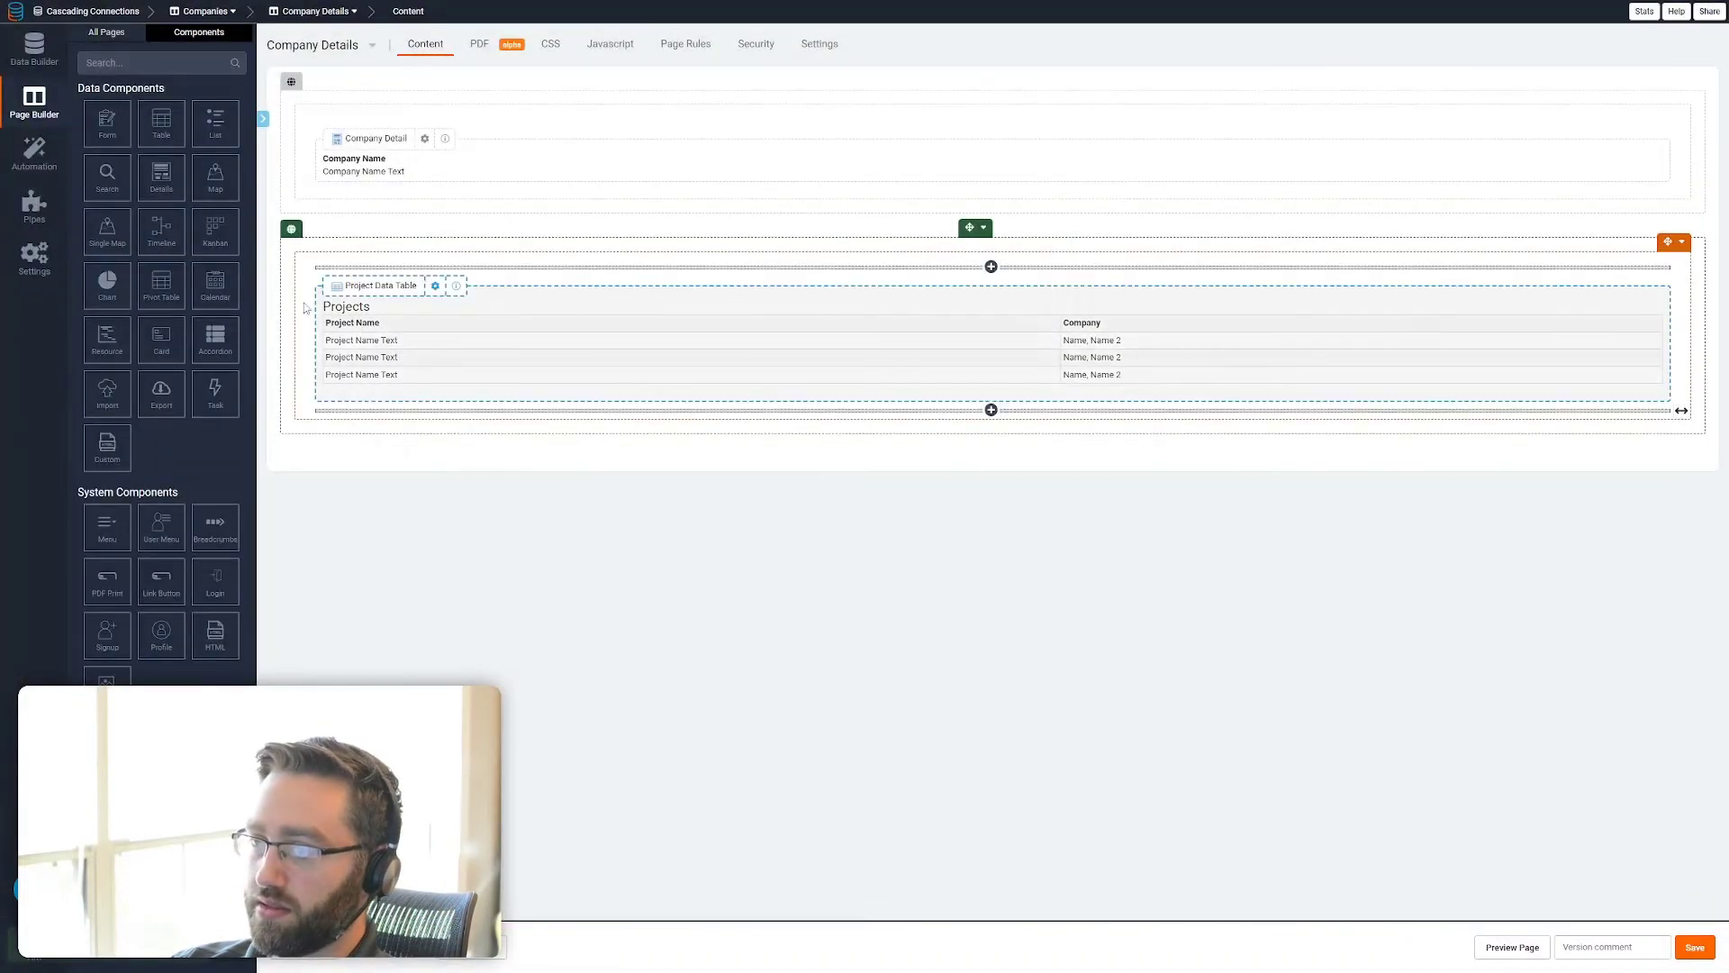
Add a new section to the Project Details page with a table of Deliverables connected to this Project
{"action": "left_click", "coordinate": [108, 34]}
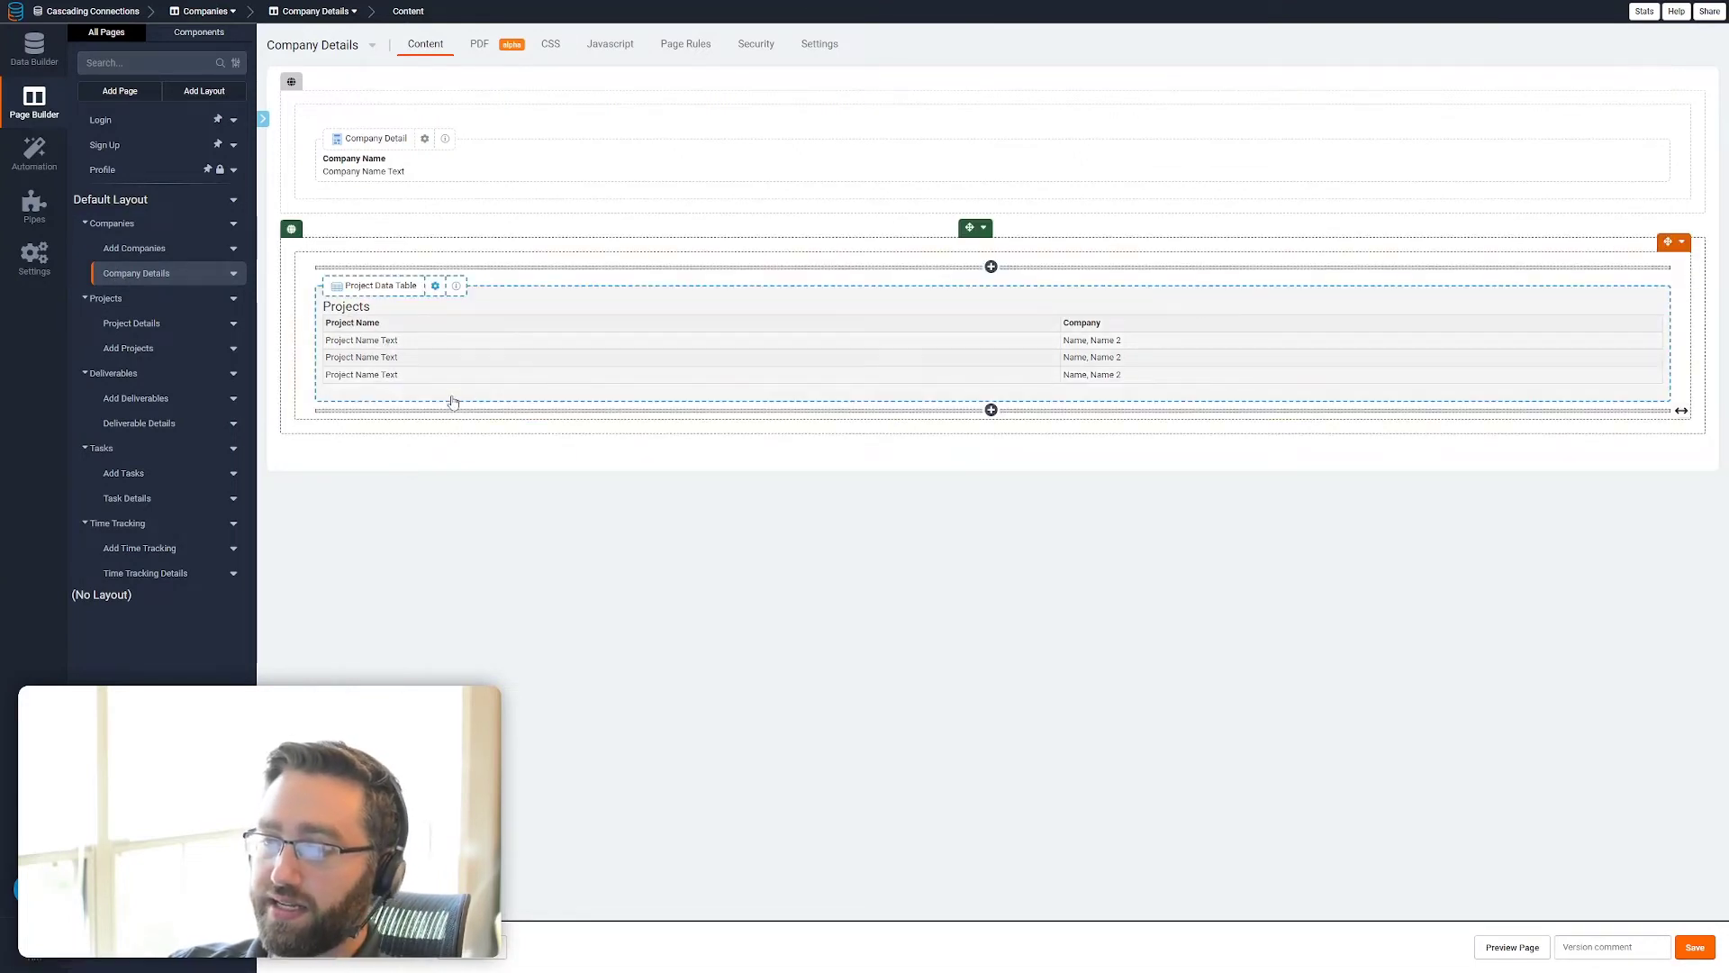
{"action": "left_click", "coordinate": [151, 327]}
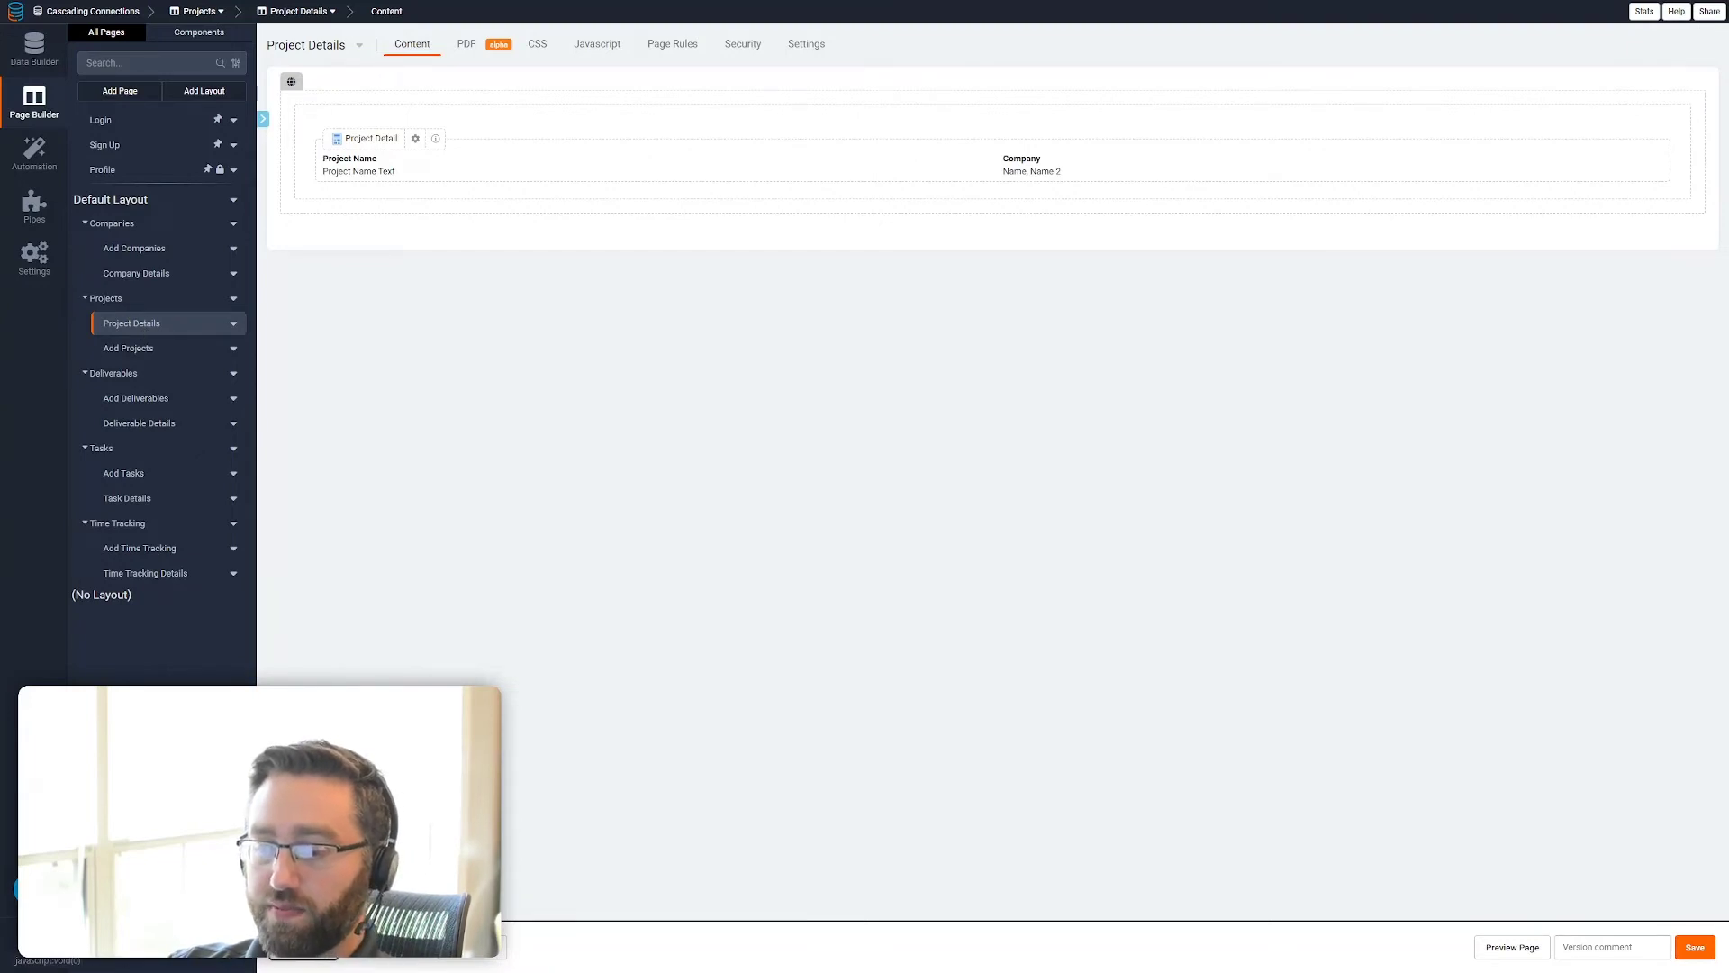
{"action": "left_click", "coordinate": [304, 948]}
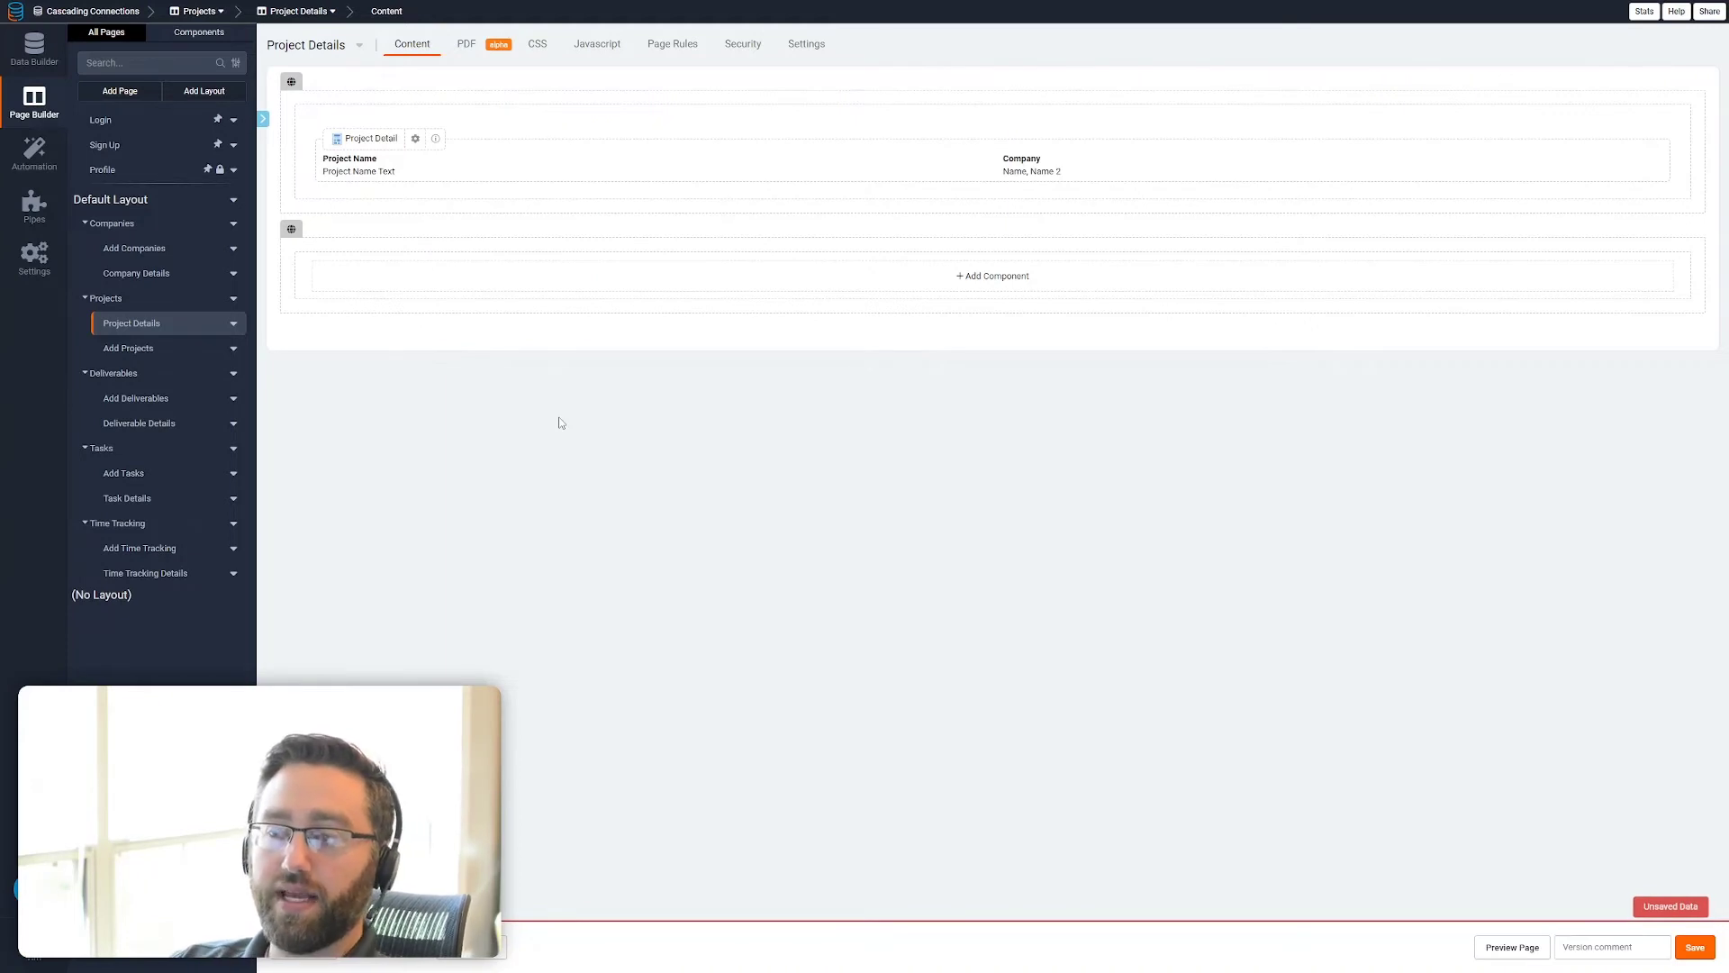
{"action": "left_click", "coordinate": [520, 296]}
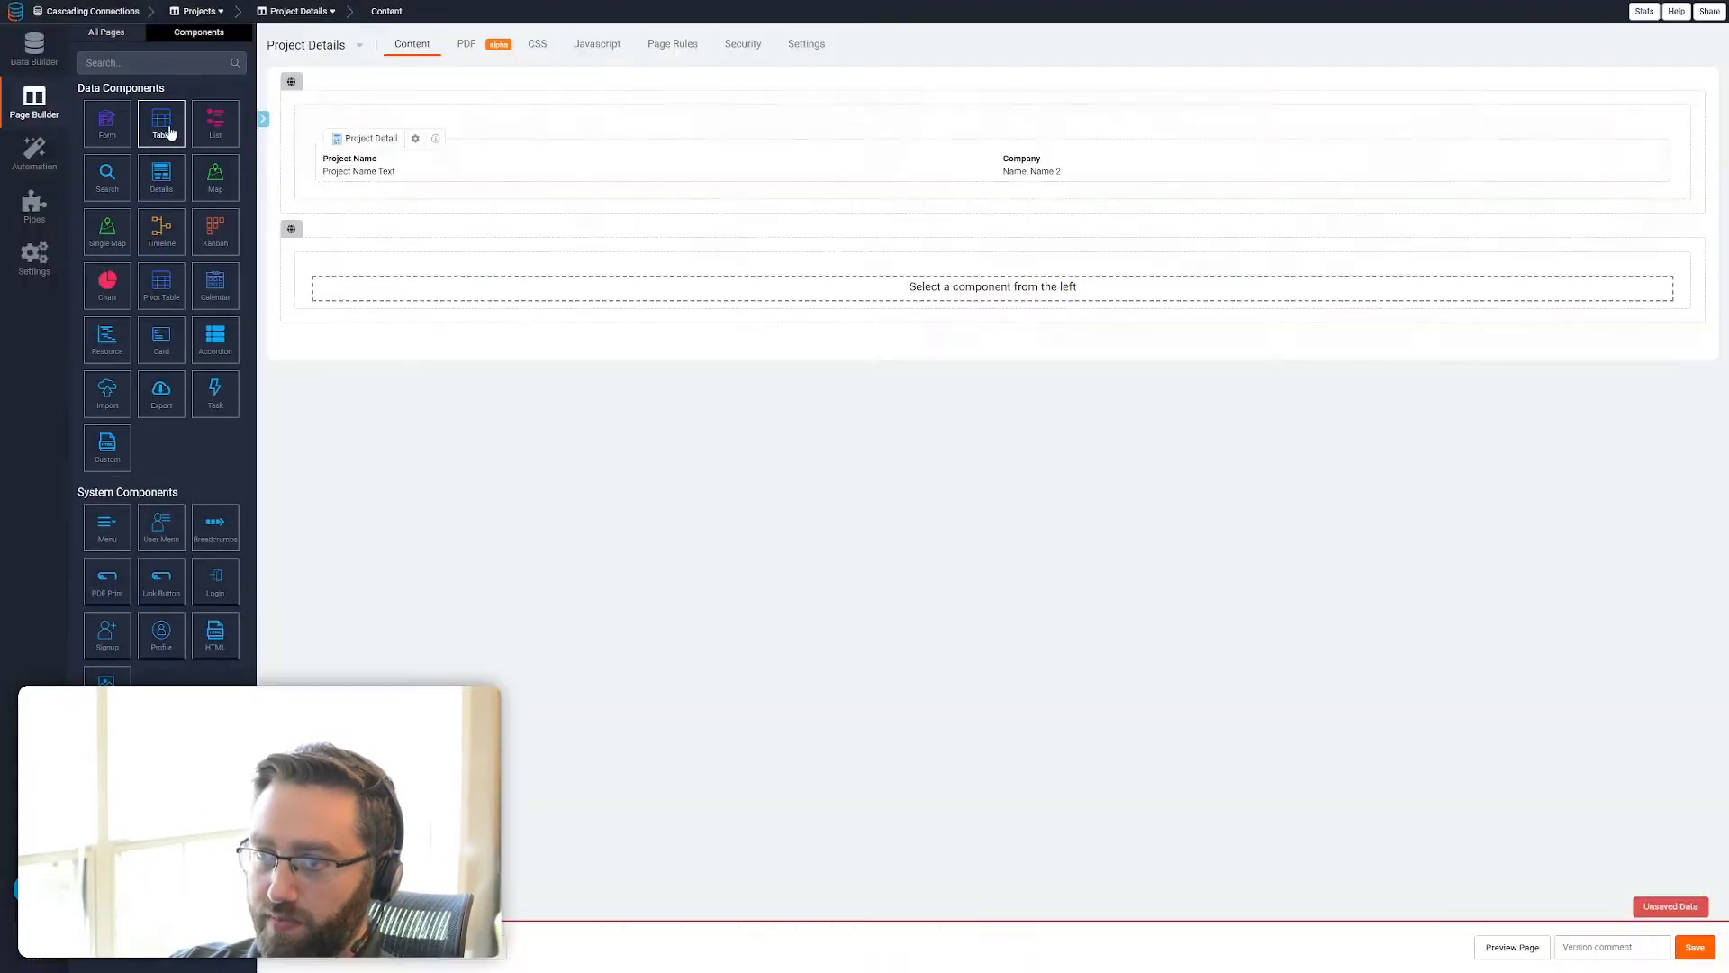
{"action": "left_click", "coordinate": [162, 124]}
{"action": "left_click", "coordinate": [512, 167]}
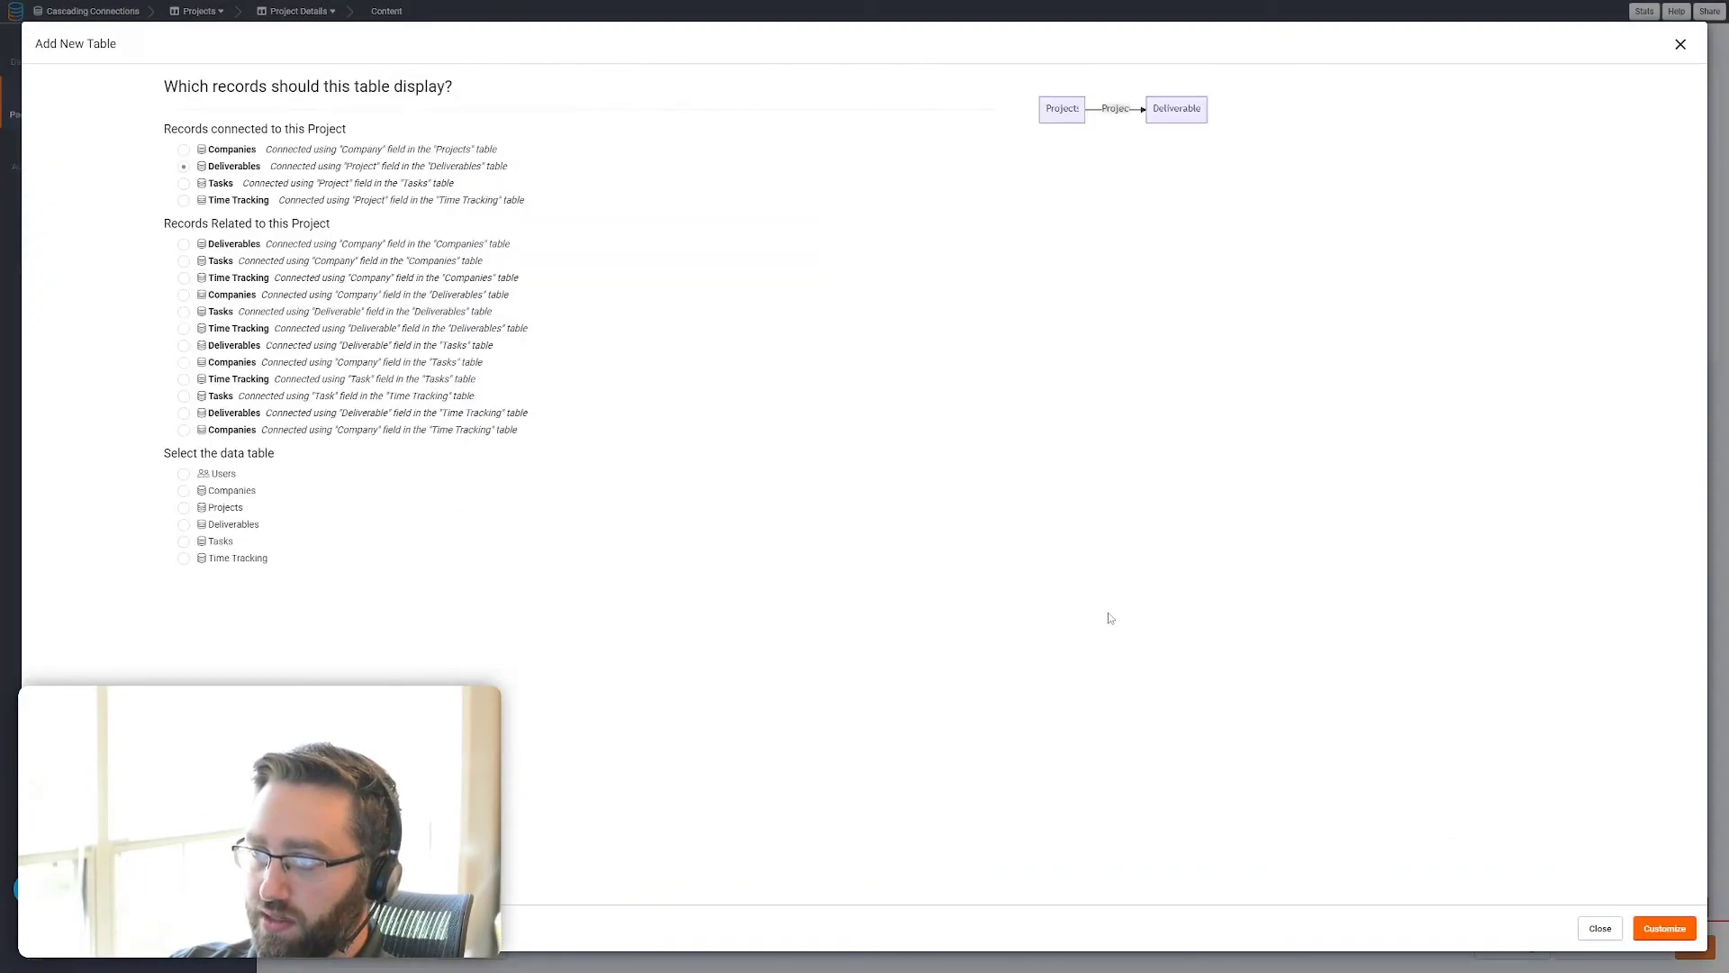
{"action": "left_click", "coordinate": [1663, 929]}
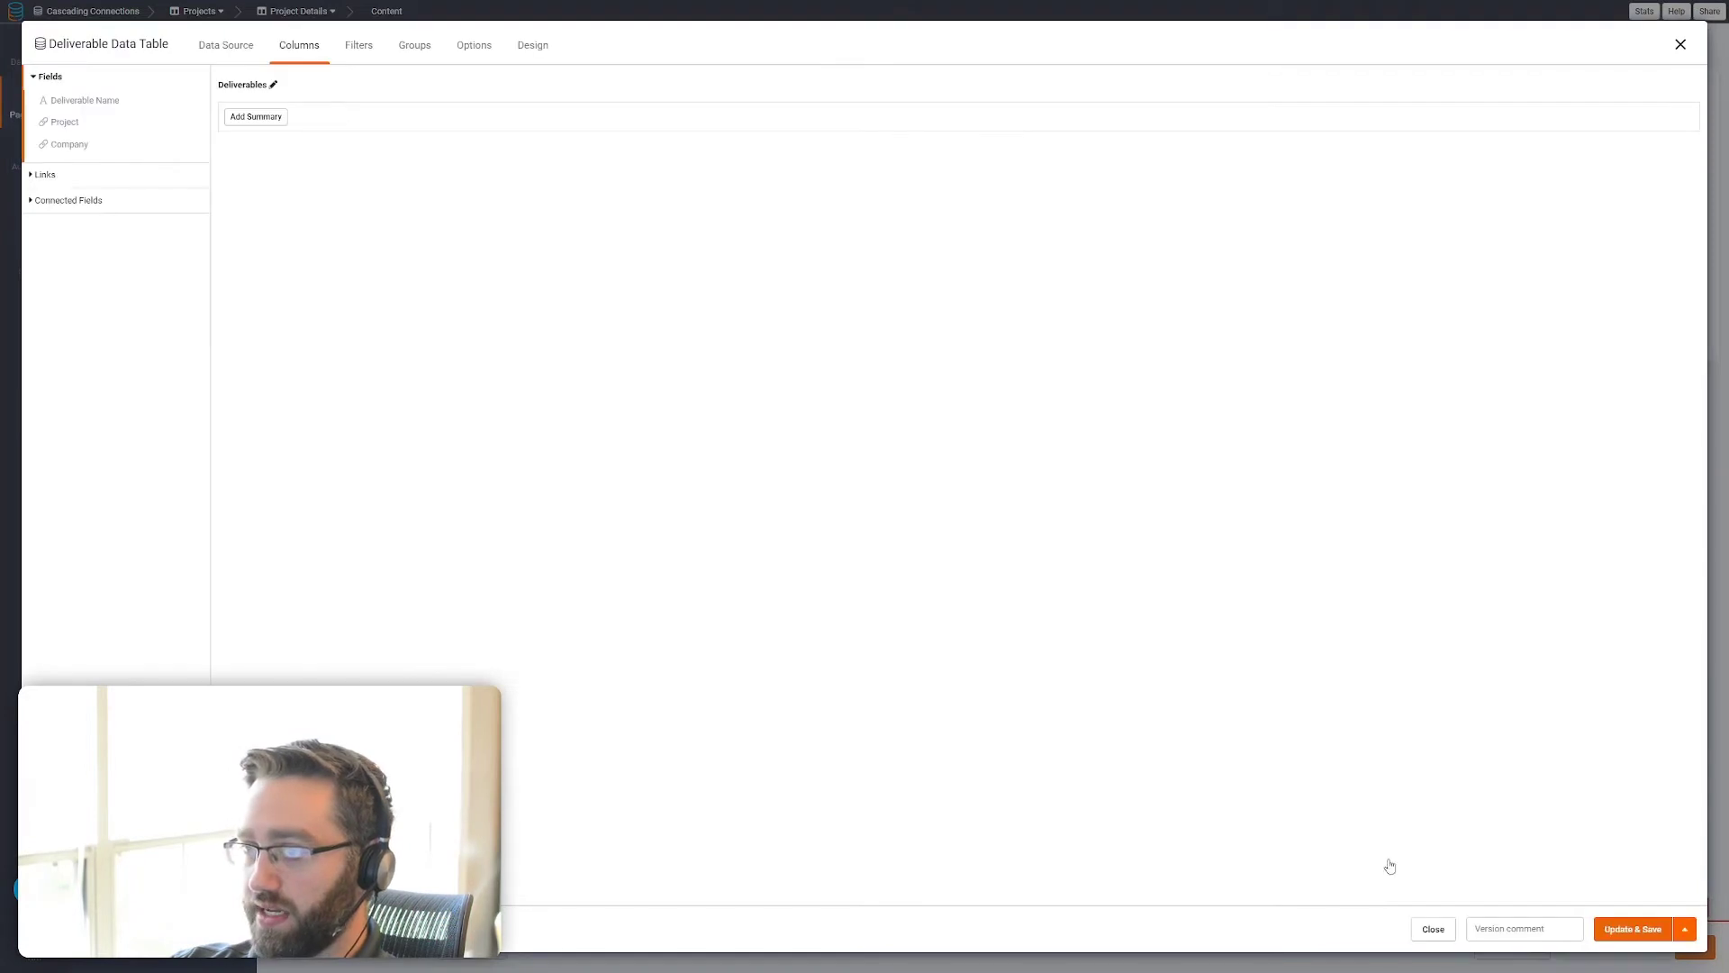
Give the Deliverables table the columns Deliverable Name, Project and Company, and save it
{"action": "left_click", "coordinate": [72, 102]}
{"action": "left_click", "coordinate": [64, 123]}
{"action": "double_click", "coordinate": [68, 145]}
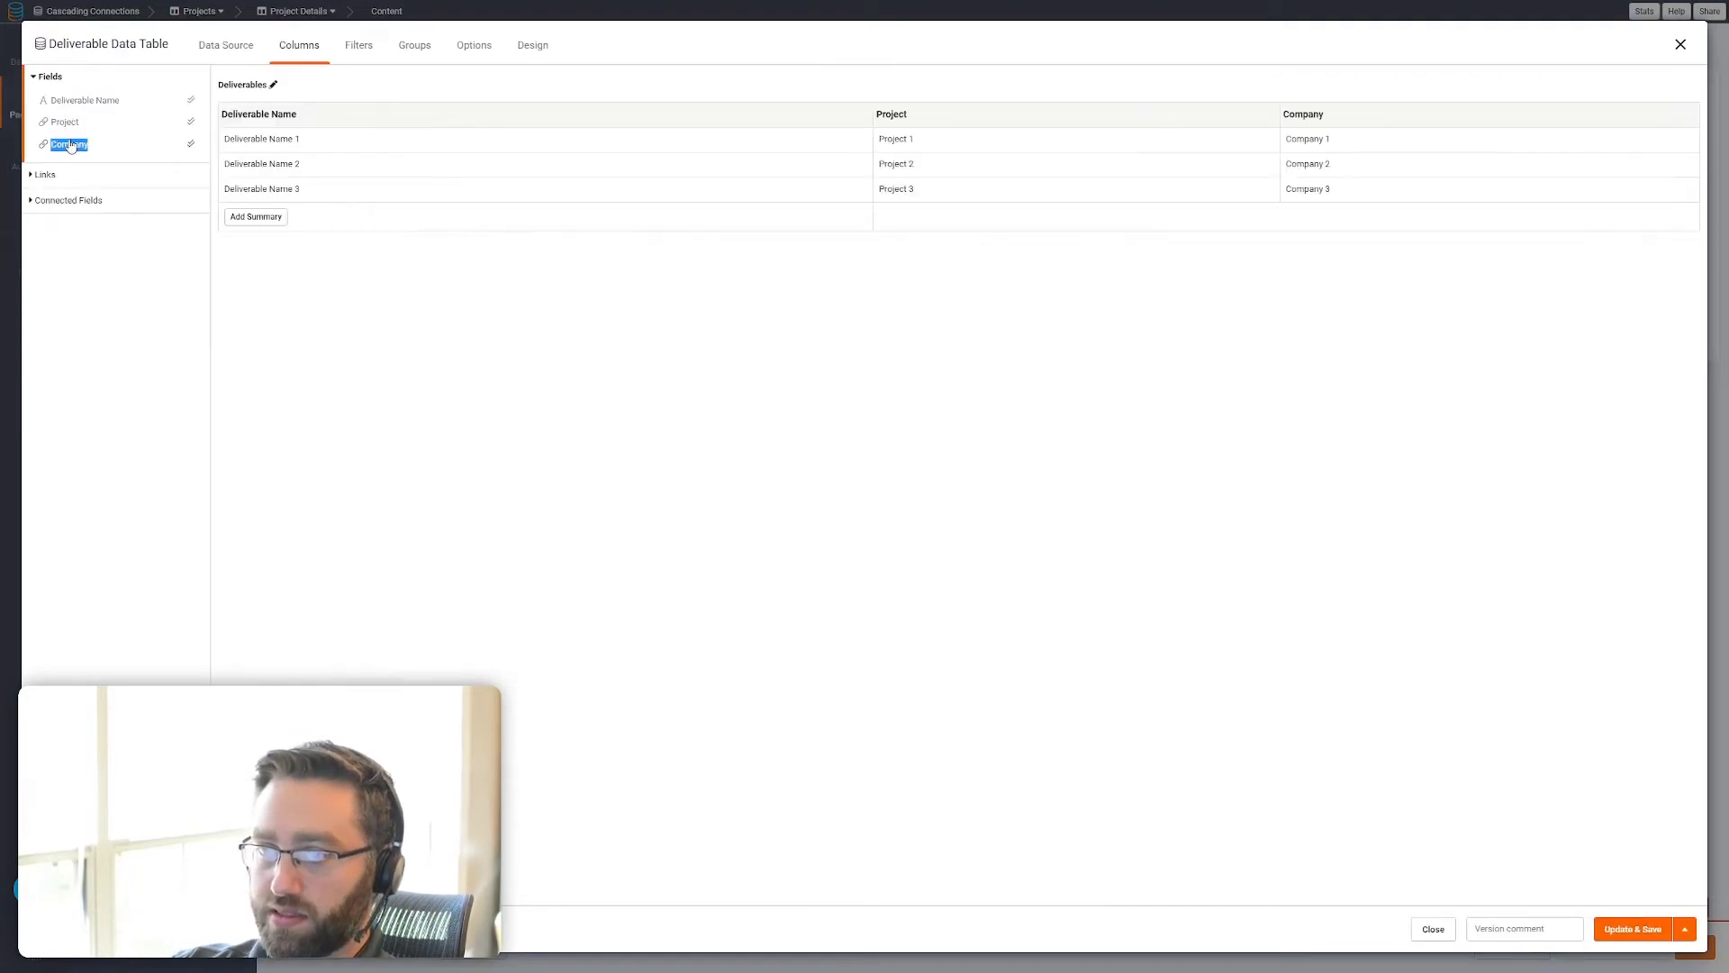
{"action": "left_click", "coordinate": [1691, 114]}
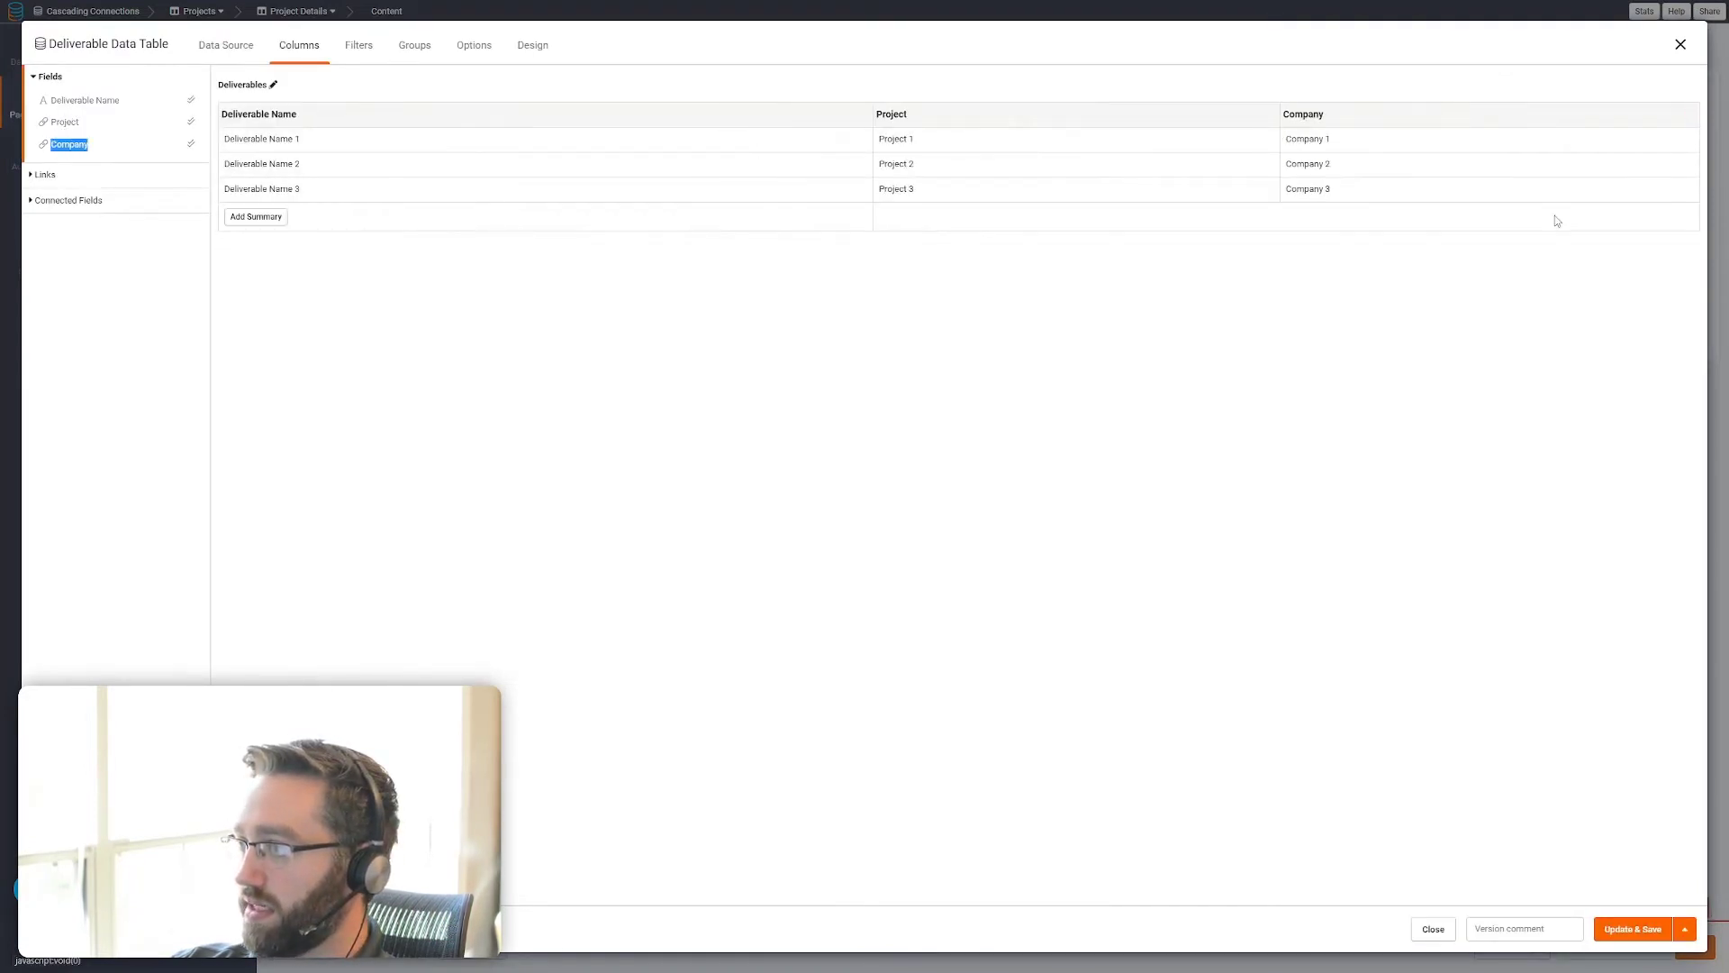
{"action": "left_click", "coordinate": [1630, 929]}
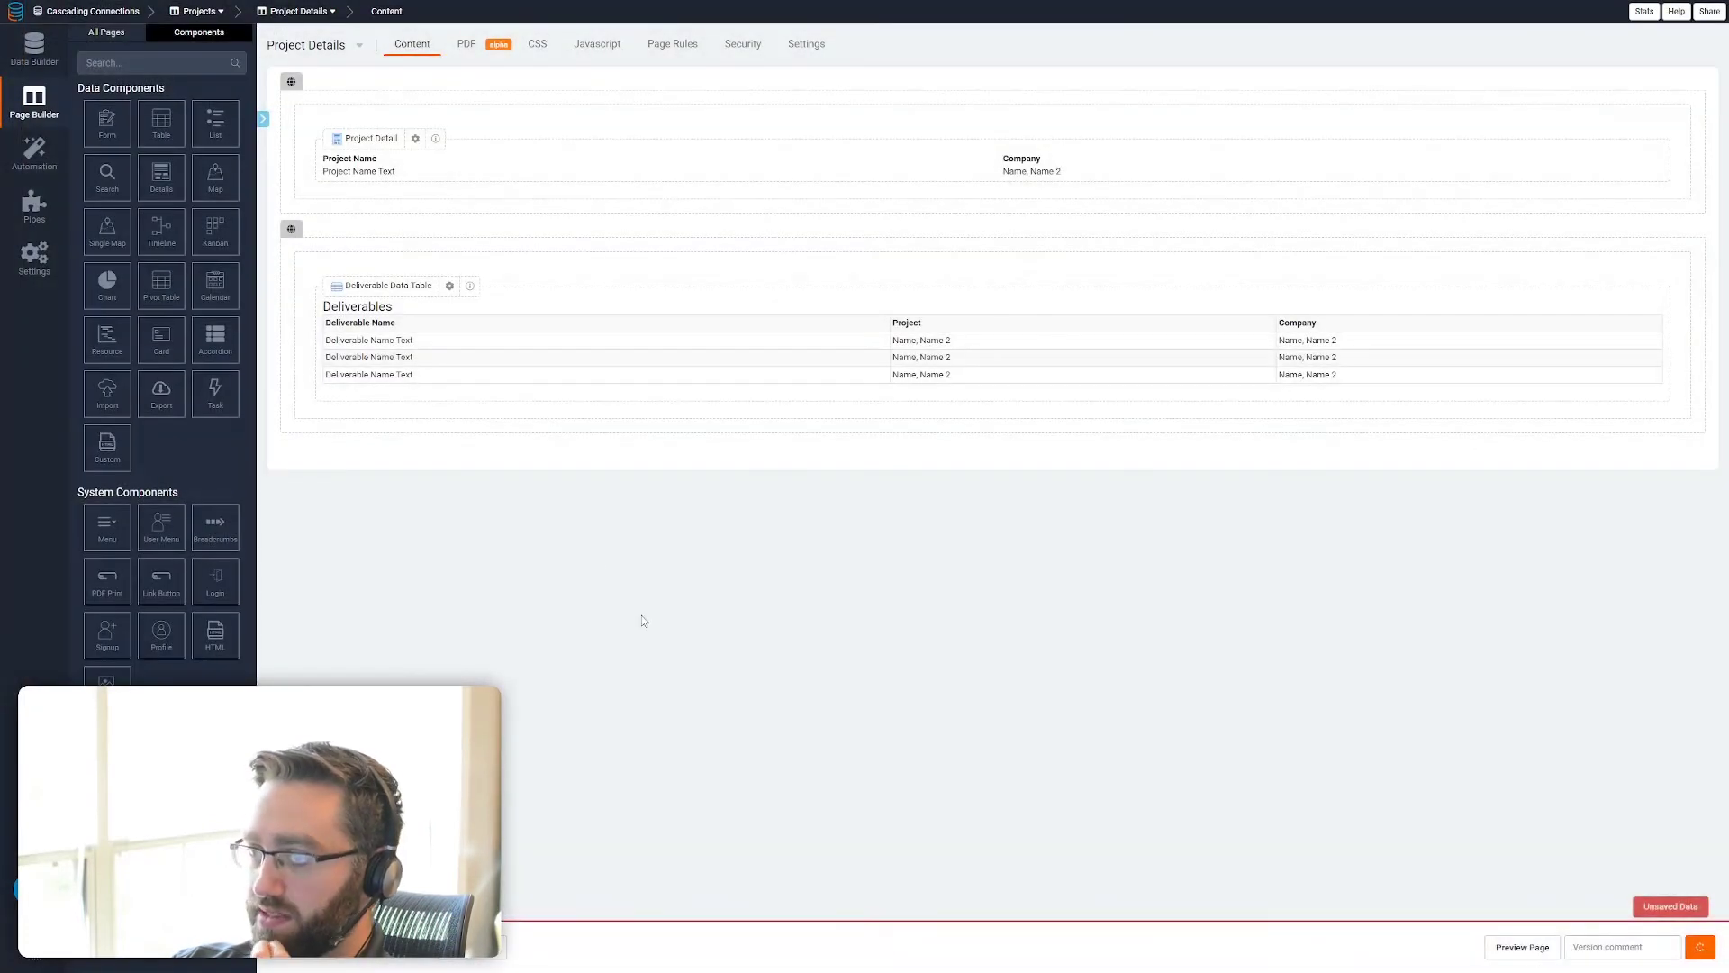
Add a new section to the Deliverable Details page with a table of Tasks connected to this Deliverable
{"action": "left_click", "coordinate": [105, 32]}
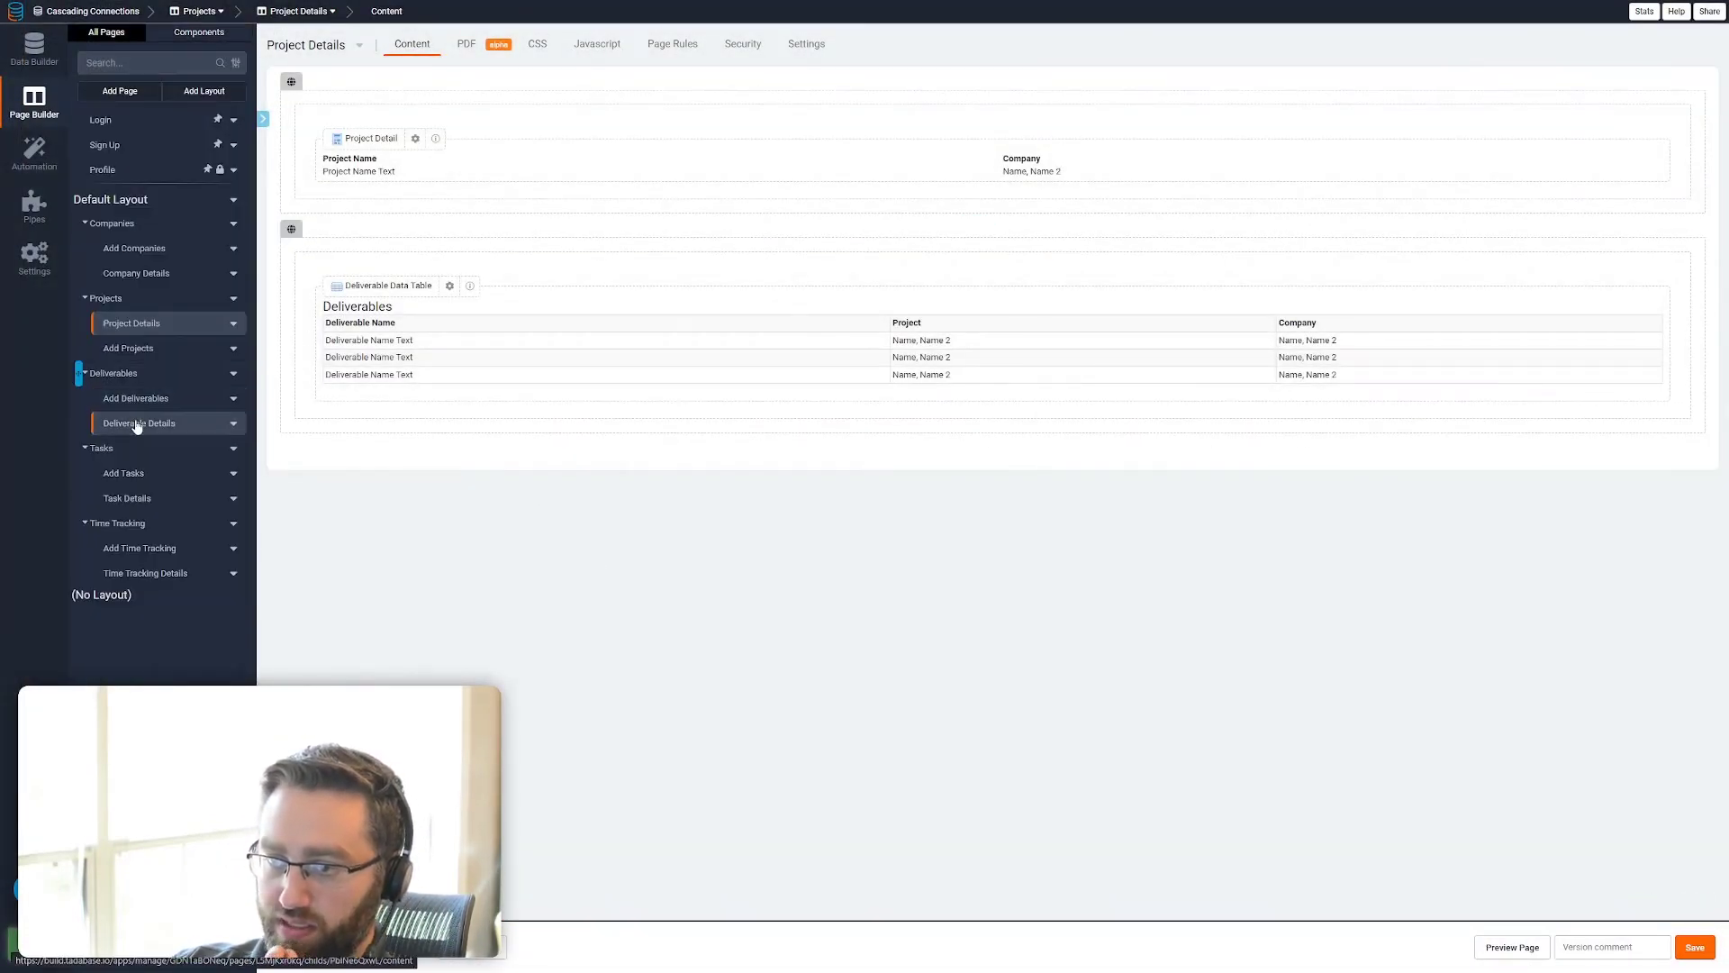
{"action": "left_click", "coordinate": [136, 424]}
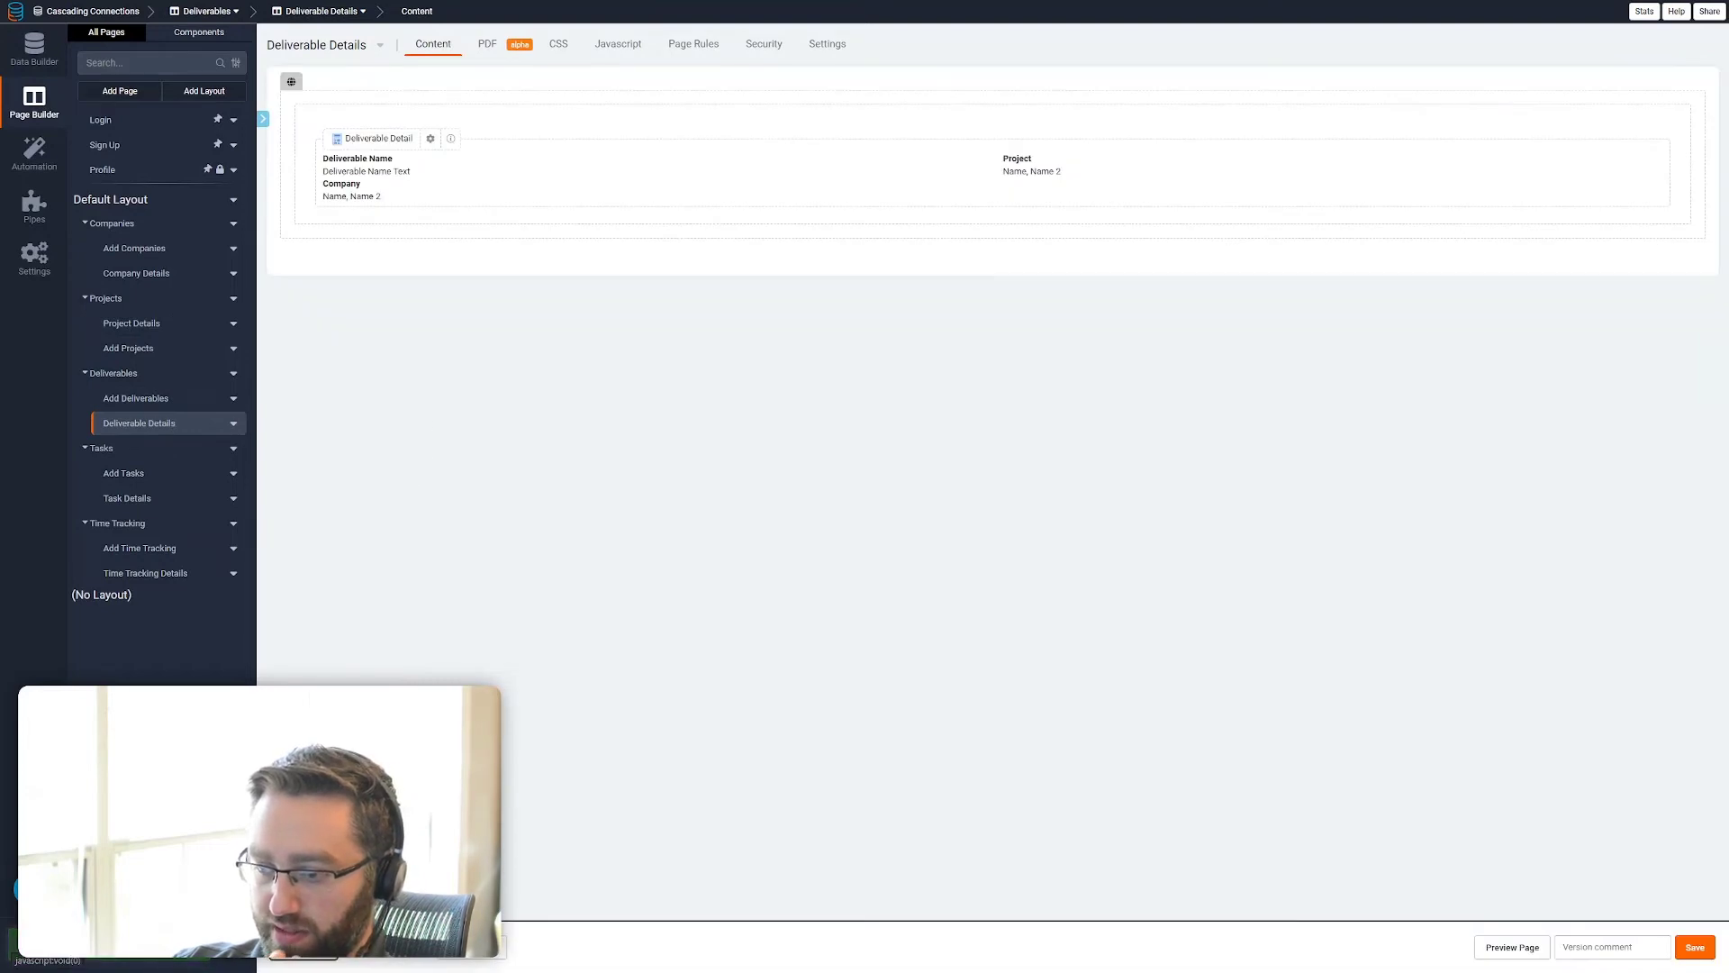
{"action": "left_click", "coordinate": [302, 950]}
{"action": "left_click", "coordinate": [381, 309]}
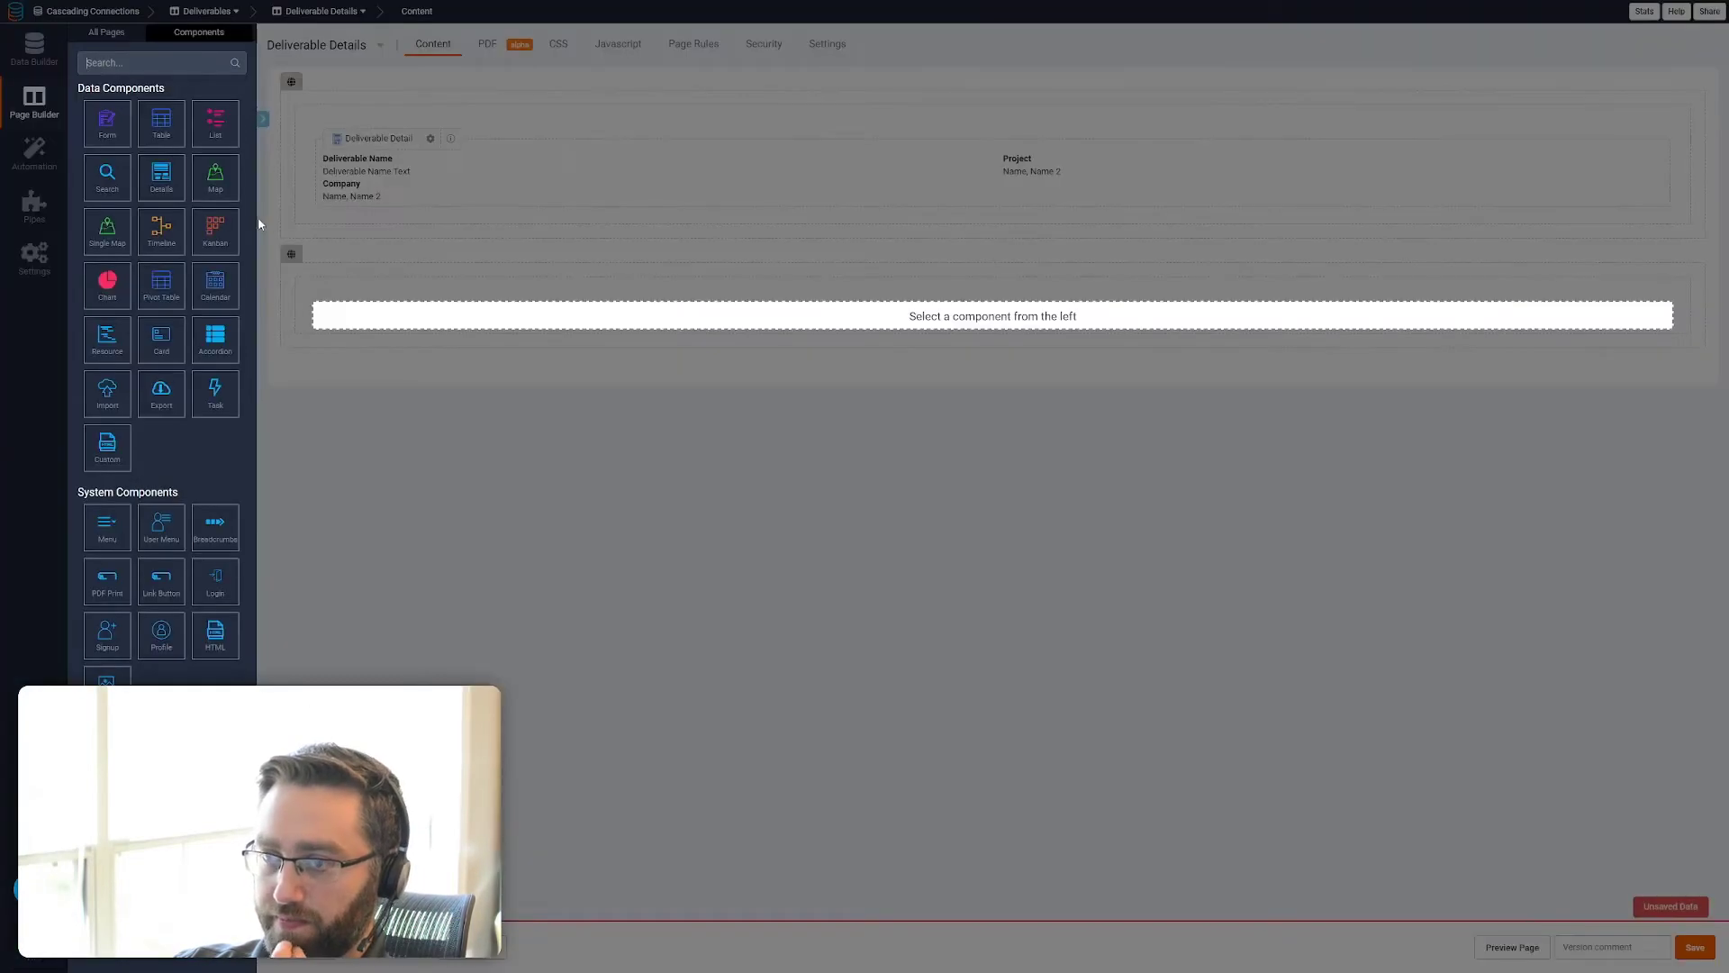
{"action": "left_click", "coordinate": [167, 136]}
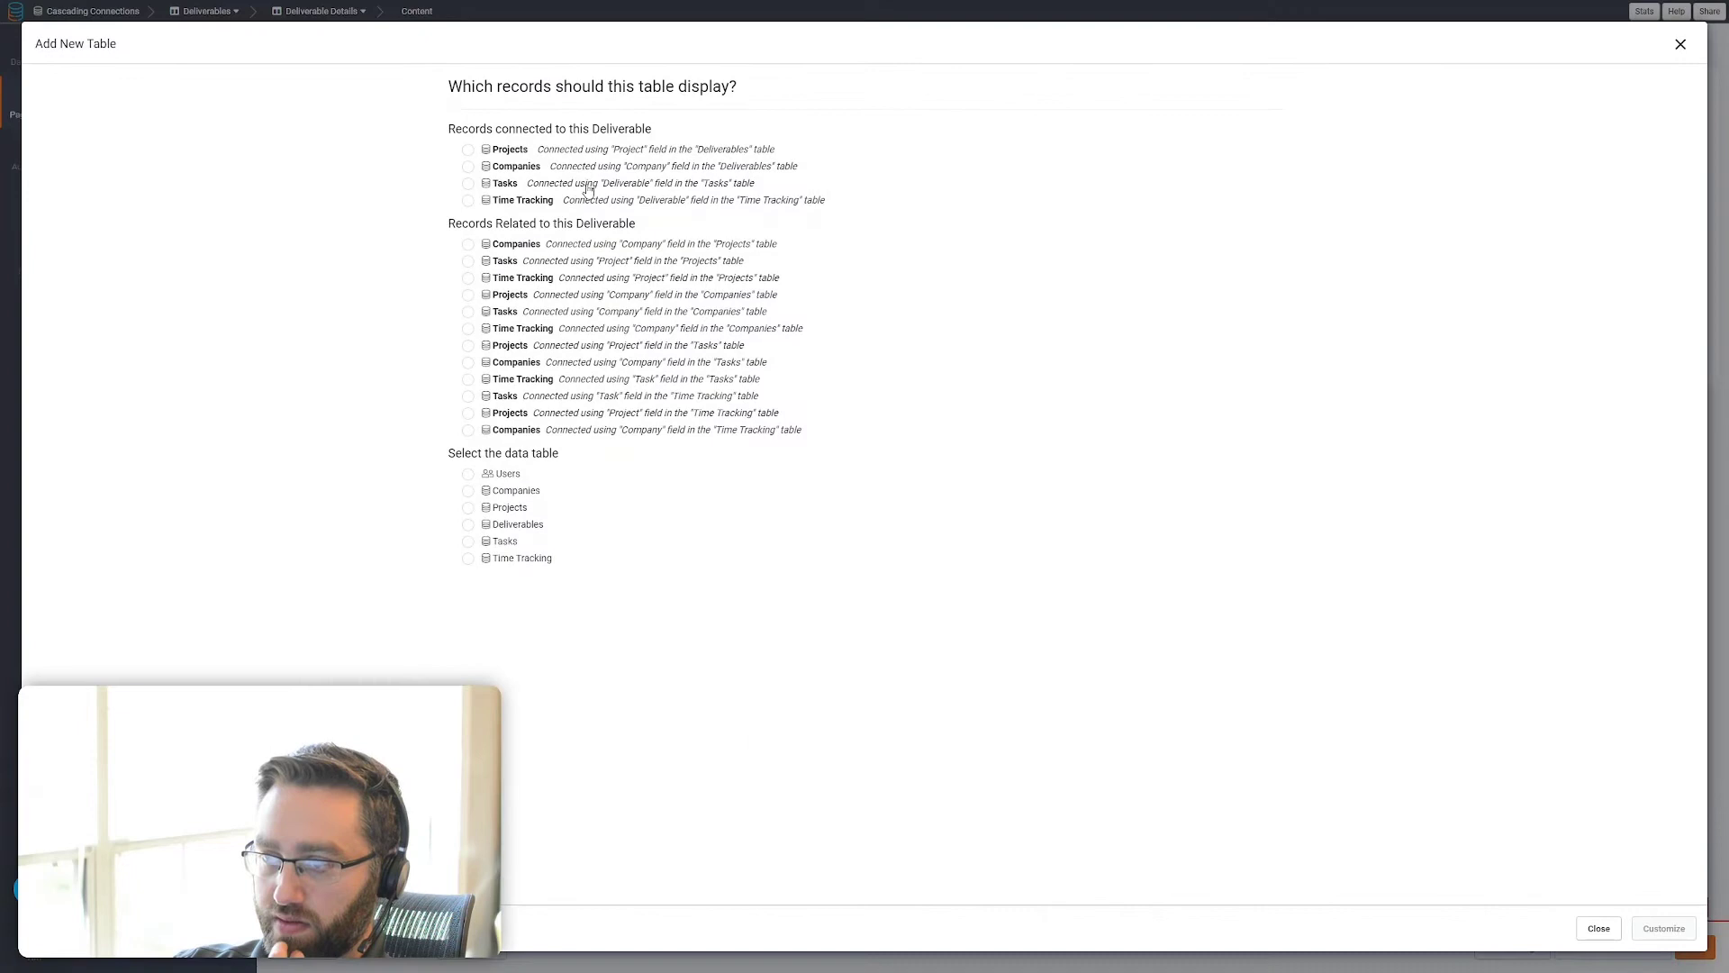
{"action": "left_click", "coordinate": [521, 185]}
{"action": "left_click", "coordinate": [1664, 927]}
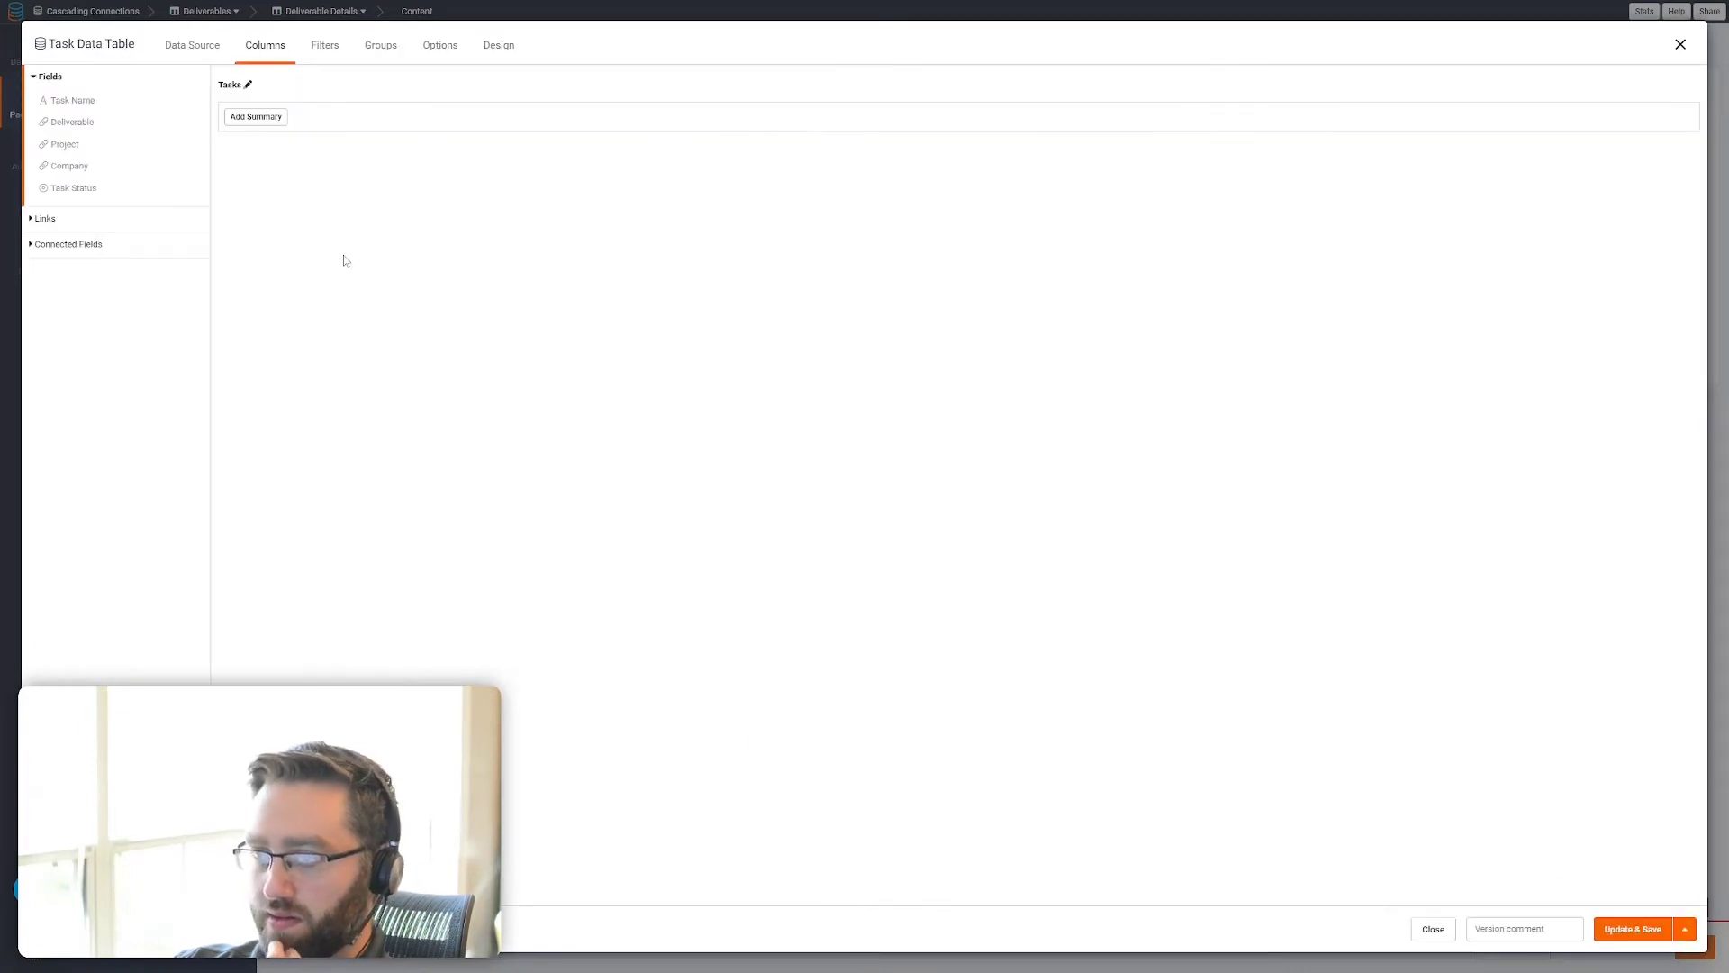
Give the Tasks table the columns Task Name, Task Status, Deliverable, Project and Company in that order, and save it
{"action": "left_click", "coordinate": [99, 101]}
{"action": "left_click", "coordinate": [83, 122]}
{"action": "left_click", "coordinate": [68, 145]}
{"action": "left_click", "coordinate": [72, 167]}
{"action": "left_click", "coordinate": [74, 188]}
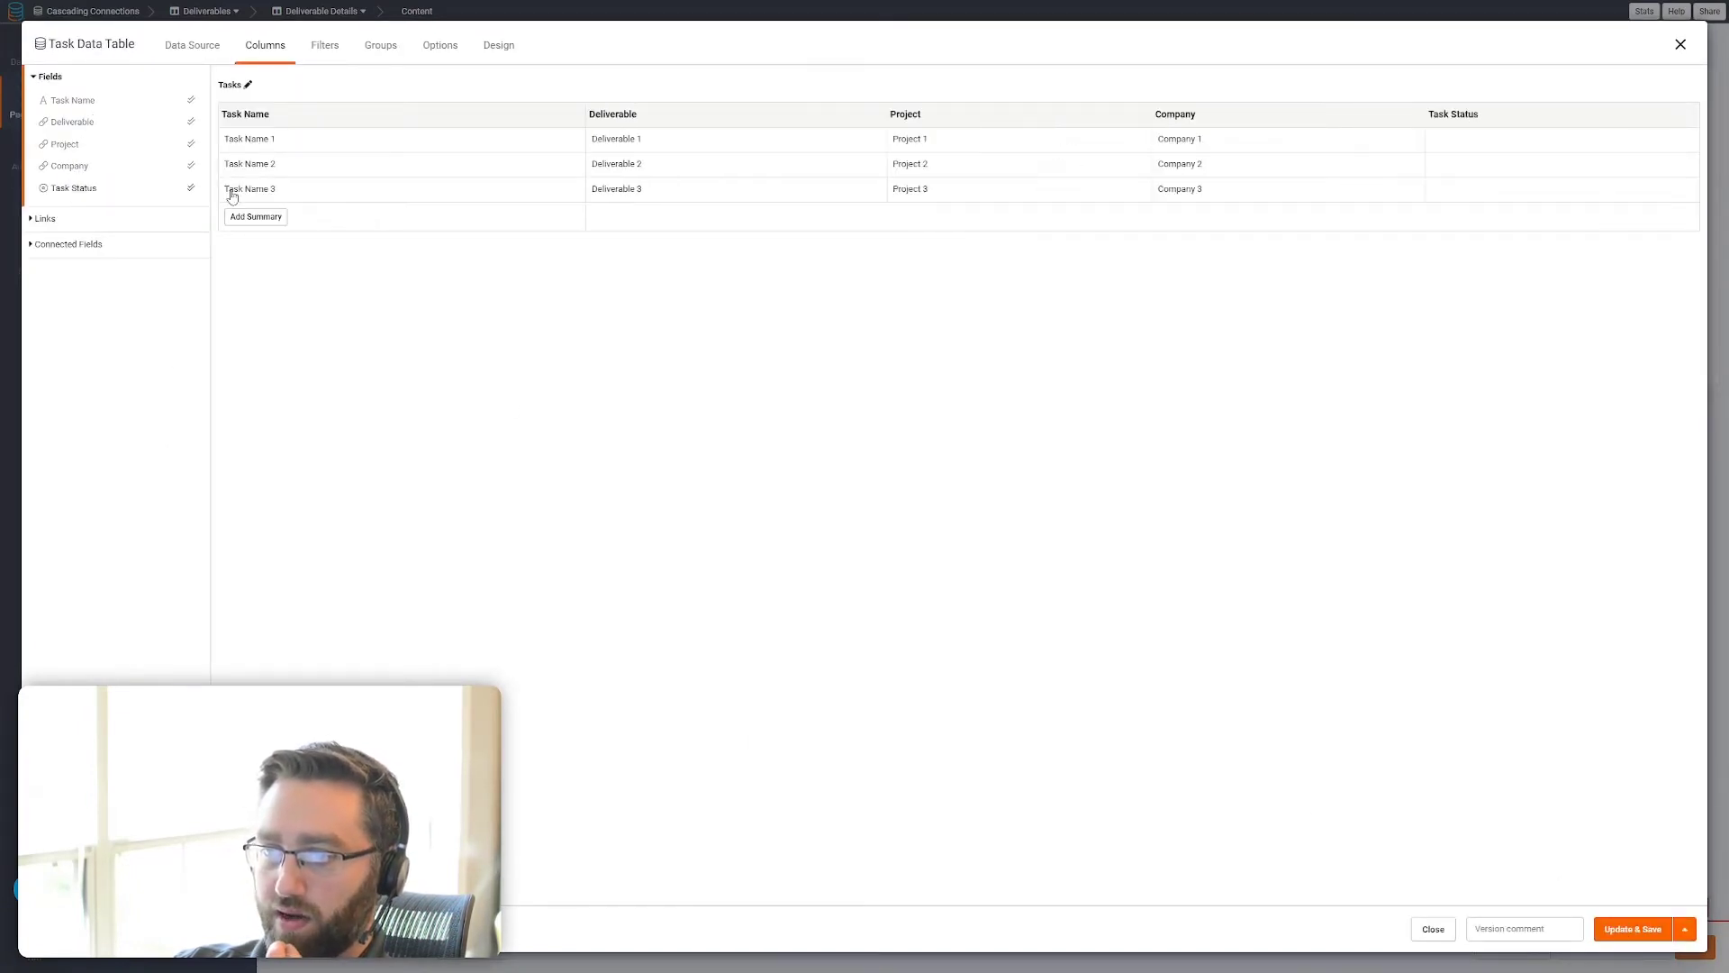
{"action": "left_click_drag", "start_coordinate": [1509, 113], "coordinate": [643, 135]}
{"action": "left_click", "coordinate": [1632, 929]}
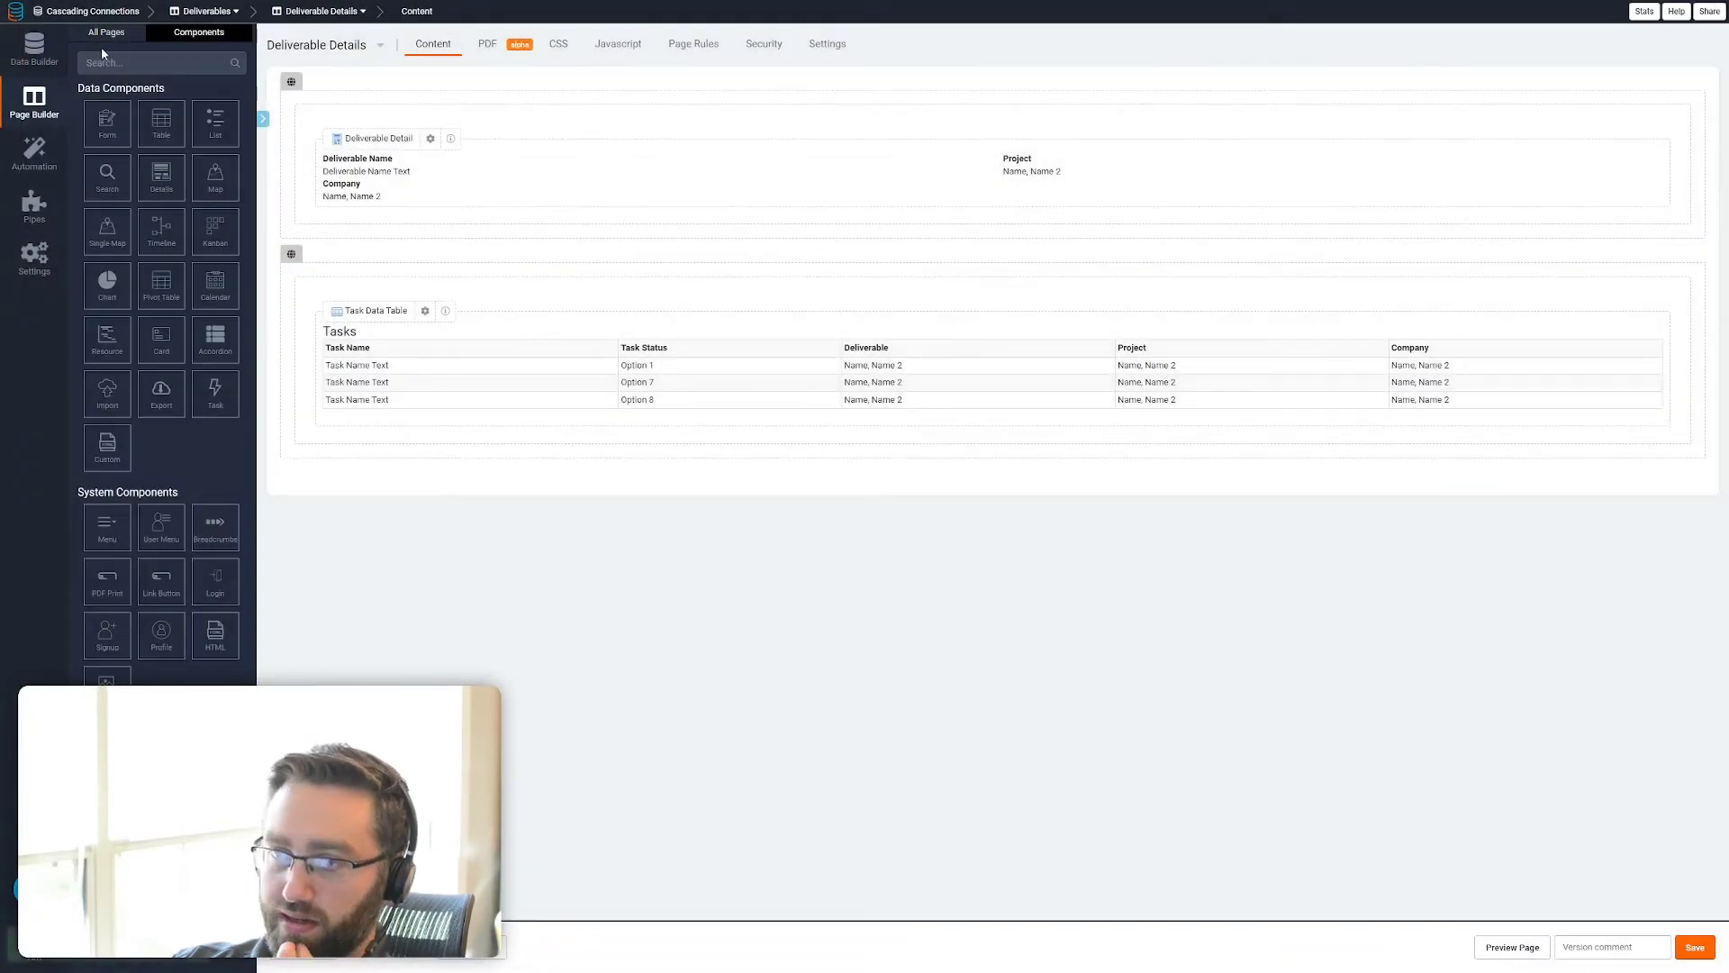
Add a new section to the Task Details page with a table of Time Tracking records connected to this Task
{"action": "left_click", "coordinate": [106, 32]}
{"action": "left_click", "coordinate": [109, 497]}
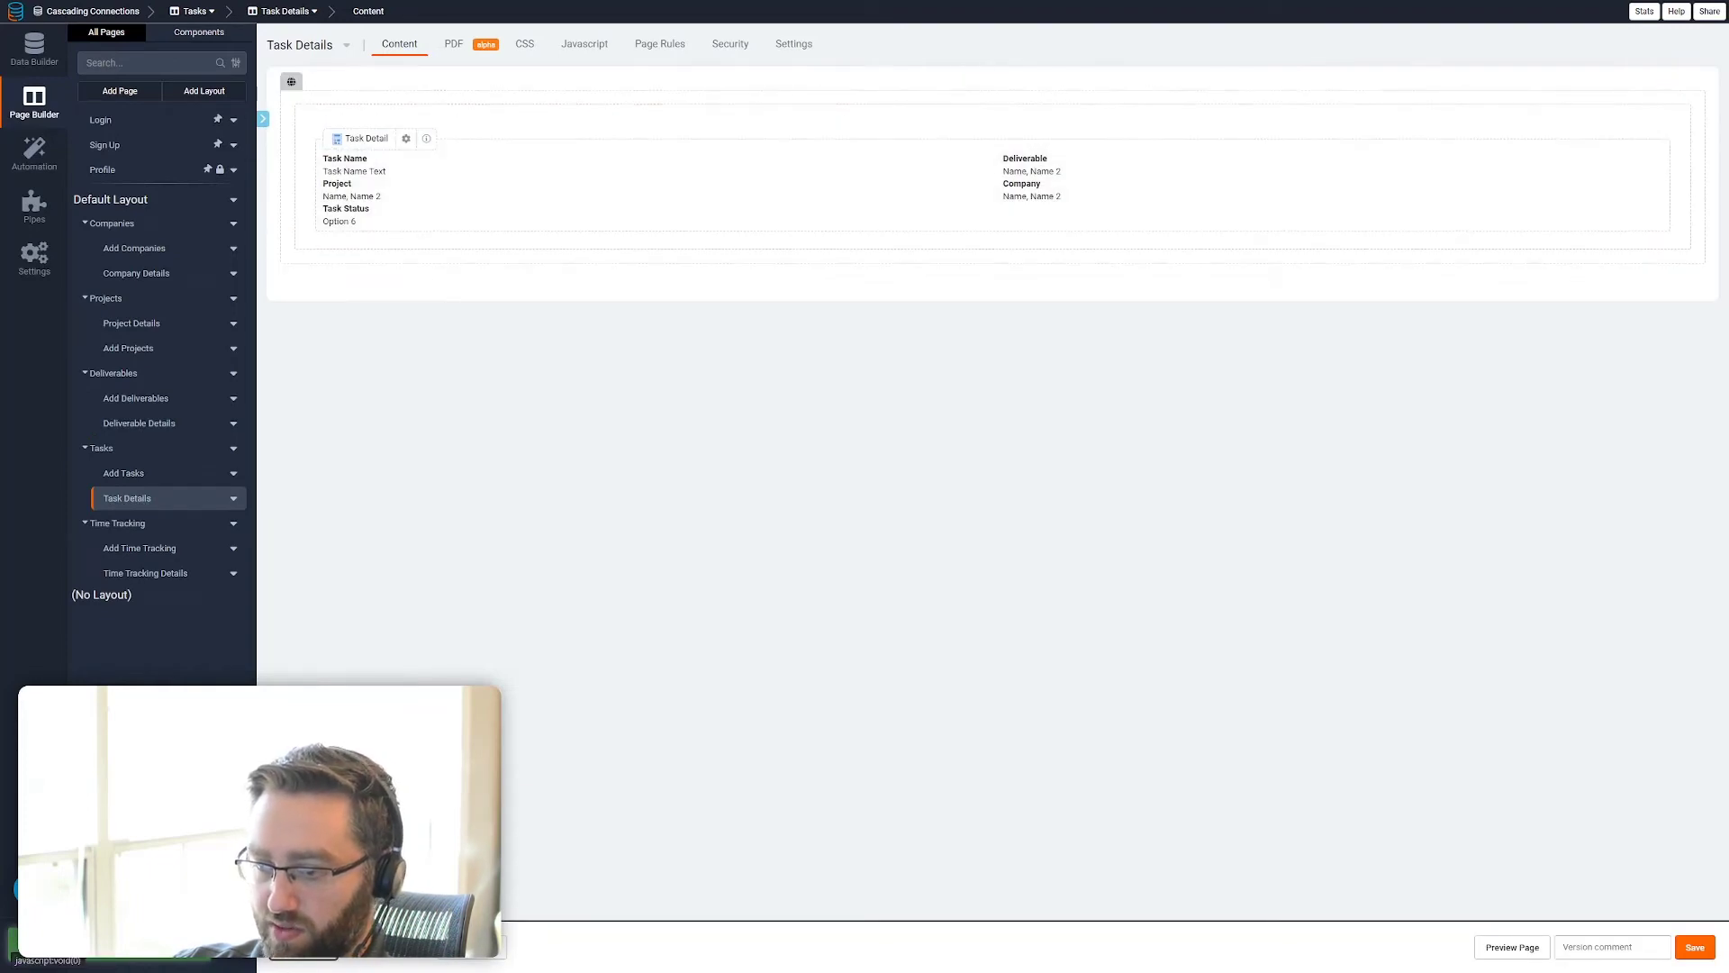
{"action": "left_click", "coordinate": [406, 324]}
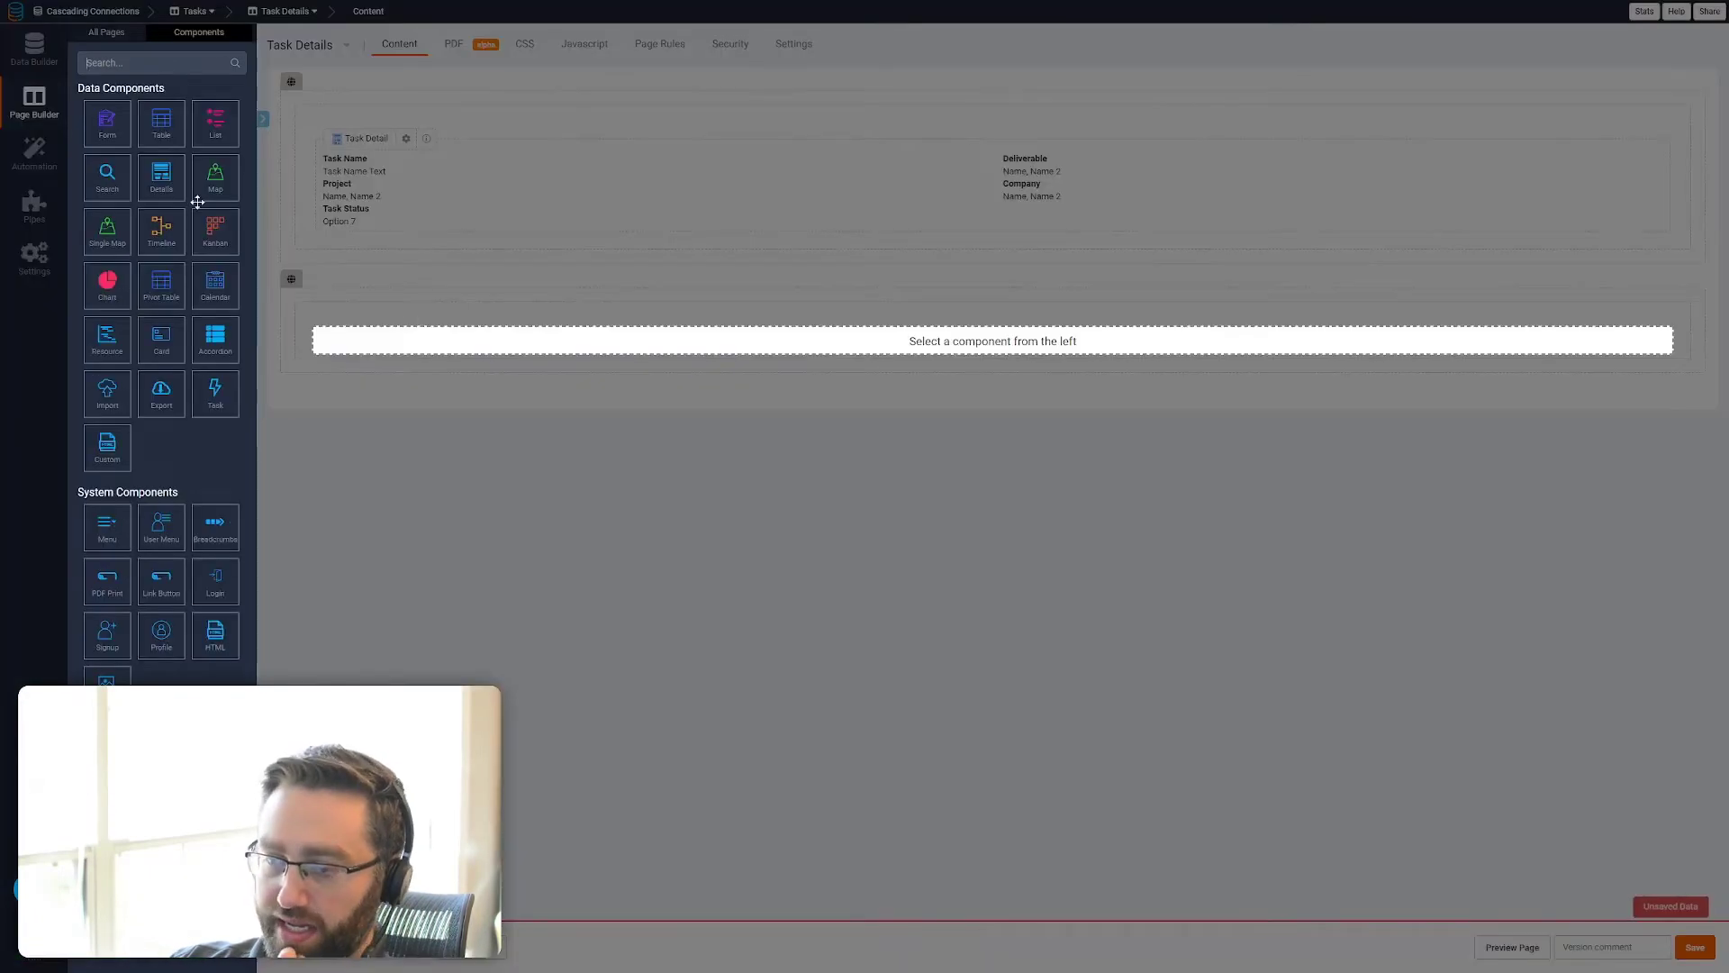
{"action": "left_click", "coordinate": [163, 115]}
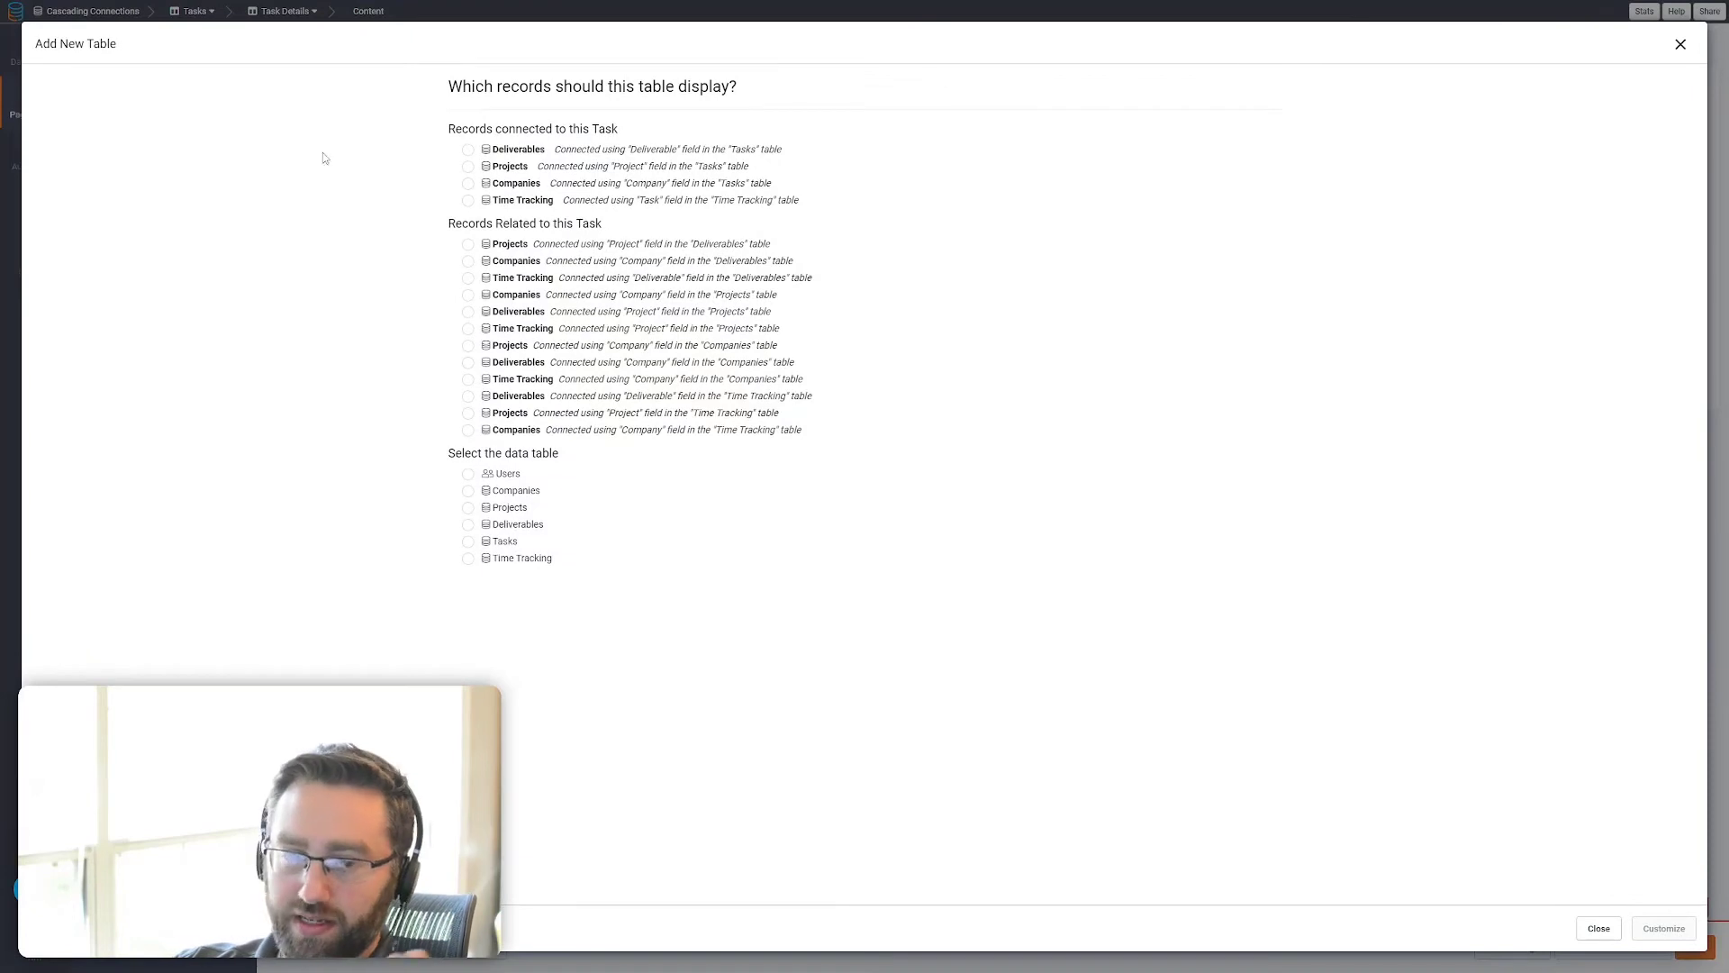
{"action": "left_click", "coordinate": [507, 201]}
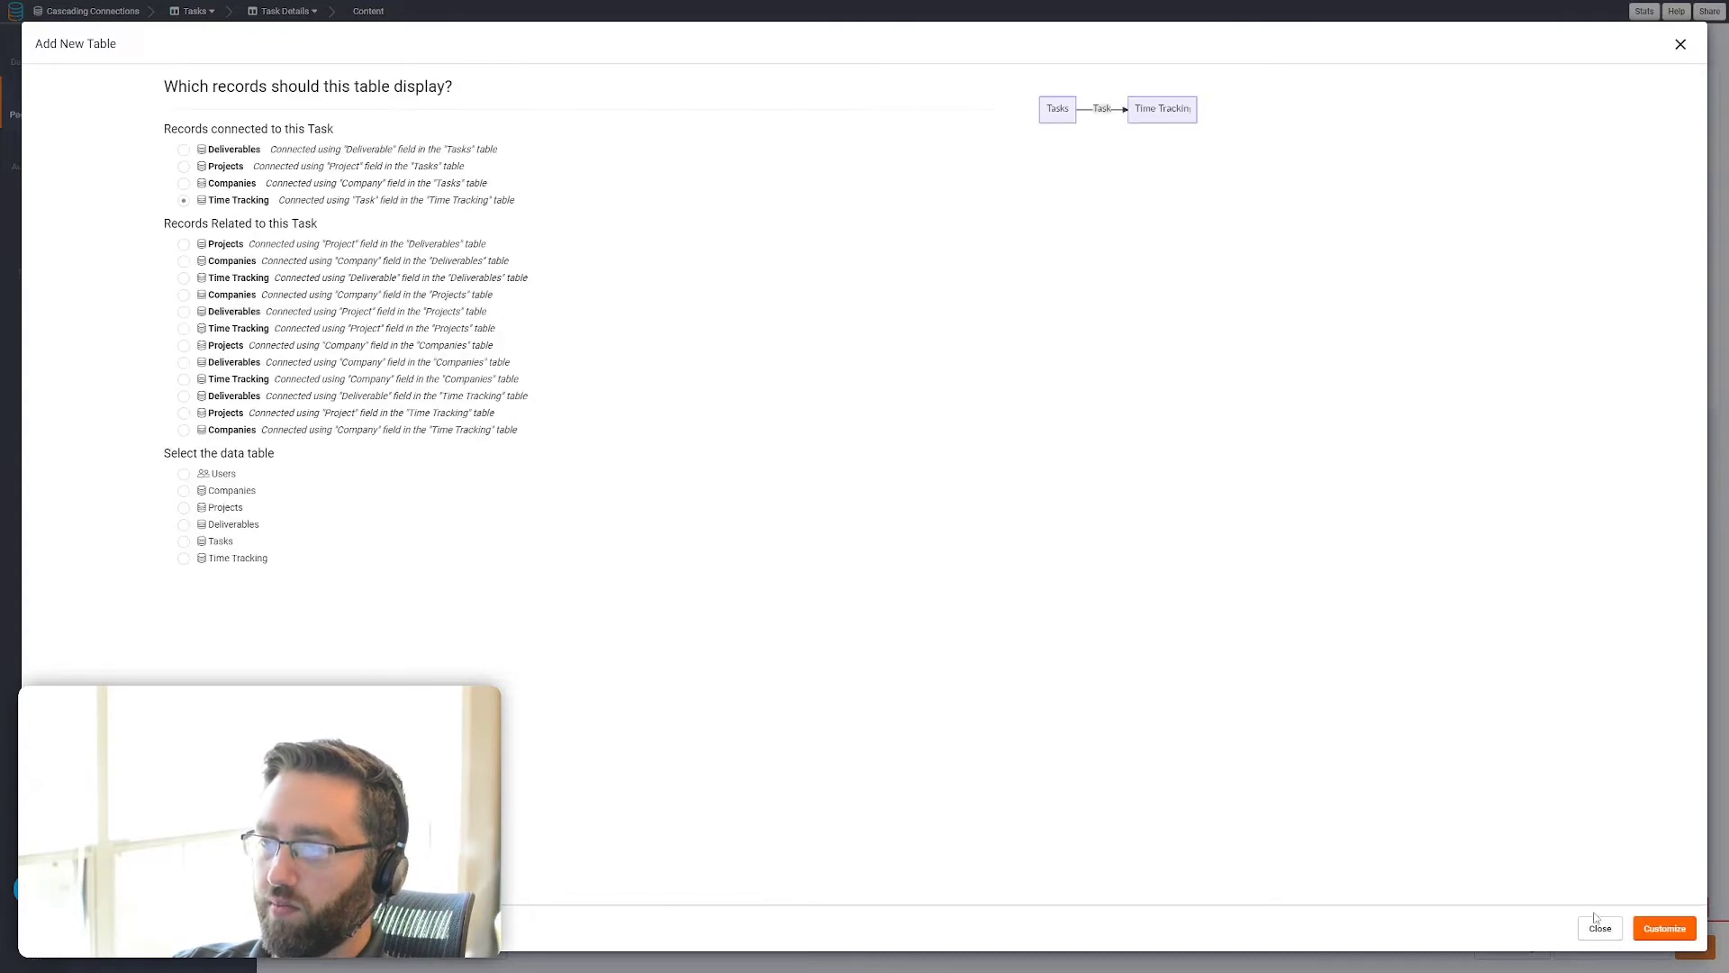
{"action": "left_click", "coordinate": [1653, 932]}
Give the Time Tracking table the columns Hours worked, Task, Deliverable, Project and Company, and save it
{"action": "left_click", "coordinate": [63, 105]}
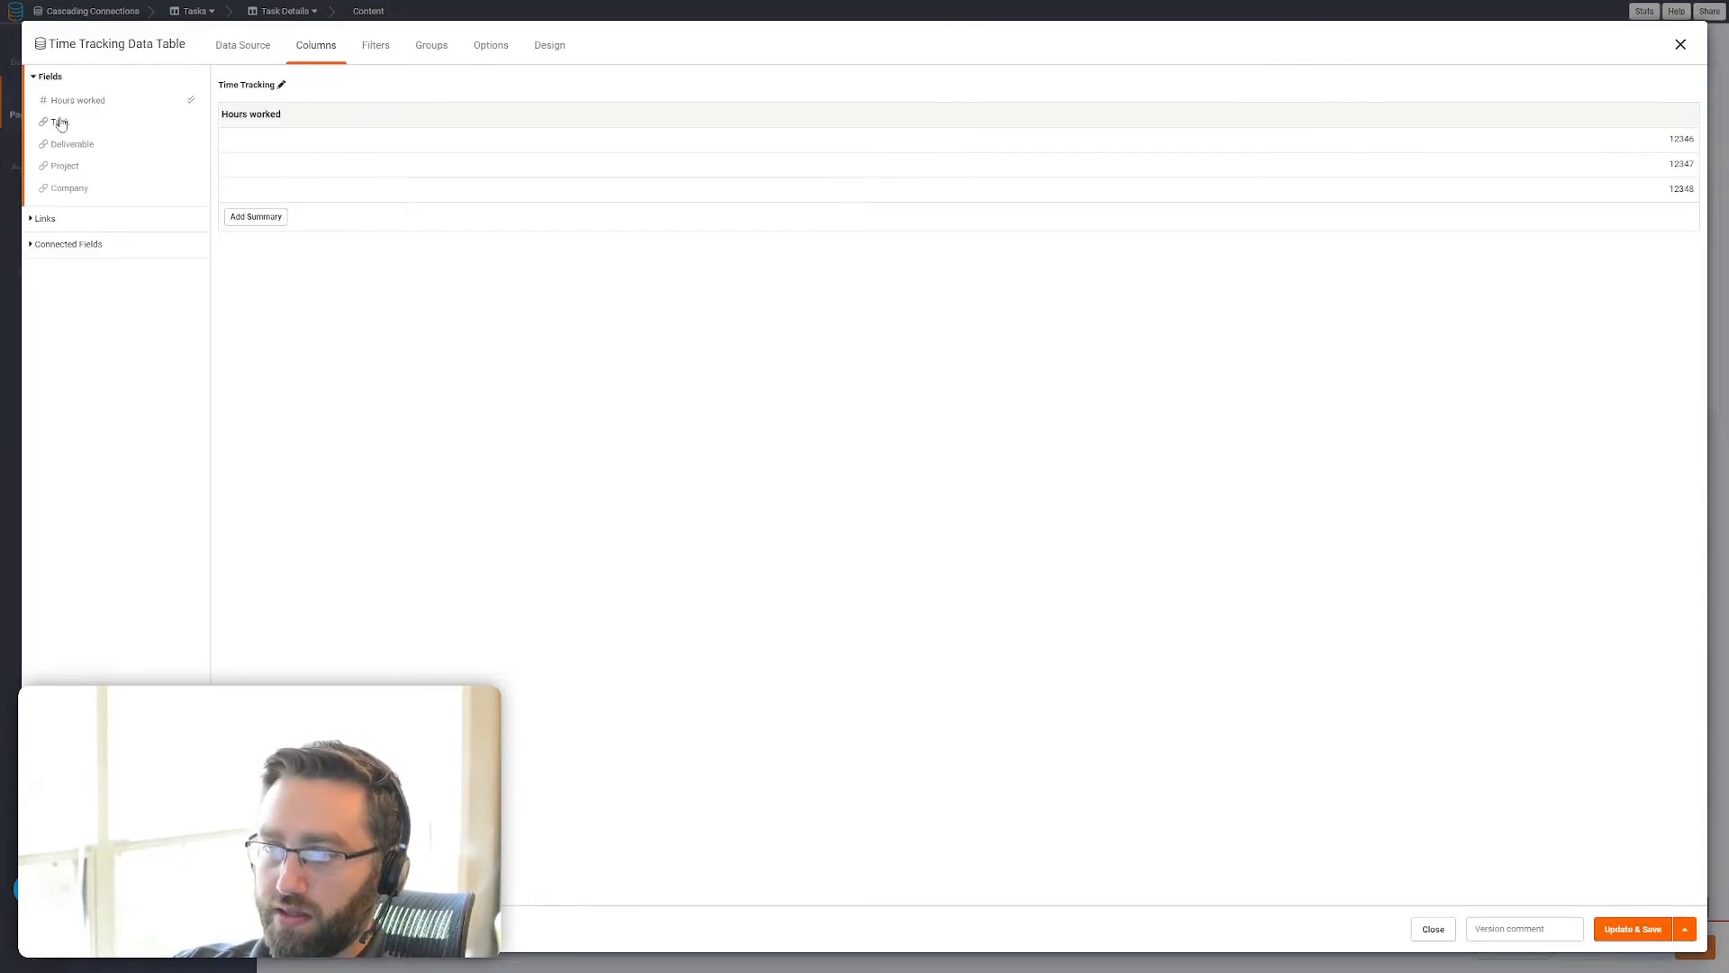
{"action": "left_click", "coordinate": [57, 122]}
{"action": "left_click", "coordinate": [70, 144]}
{"action": "left_click", "coordinate": [65, 166]}
{"action": "left_click", "coordinate": [67, 187]}
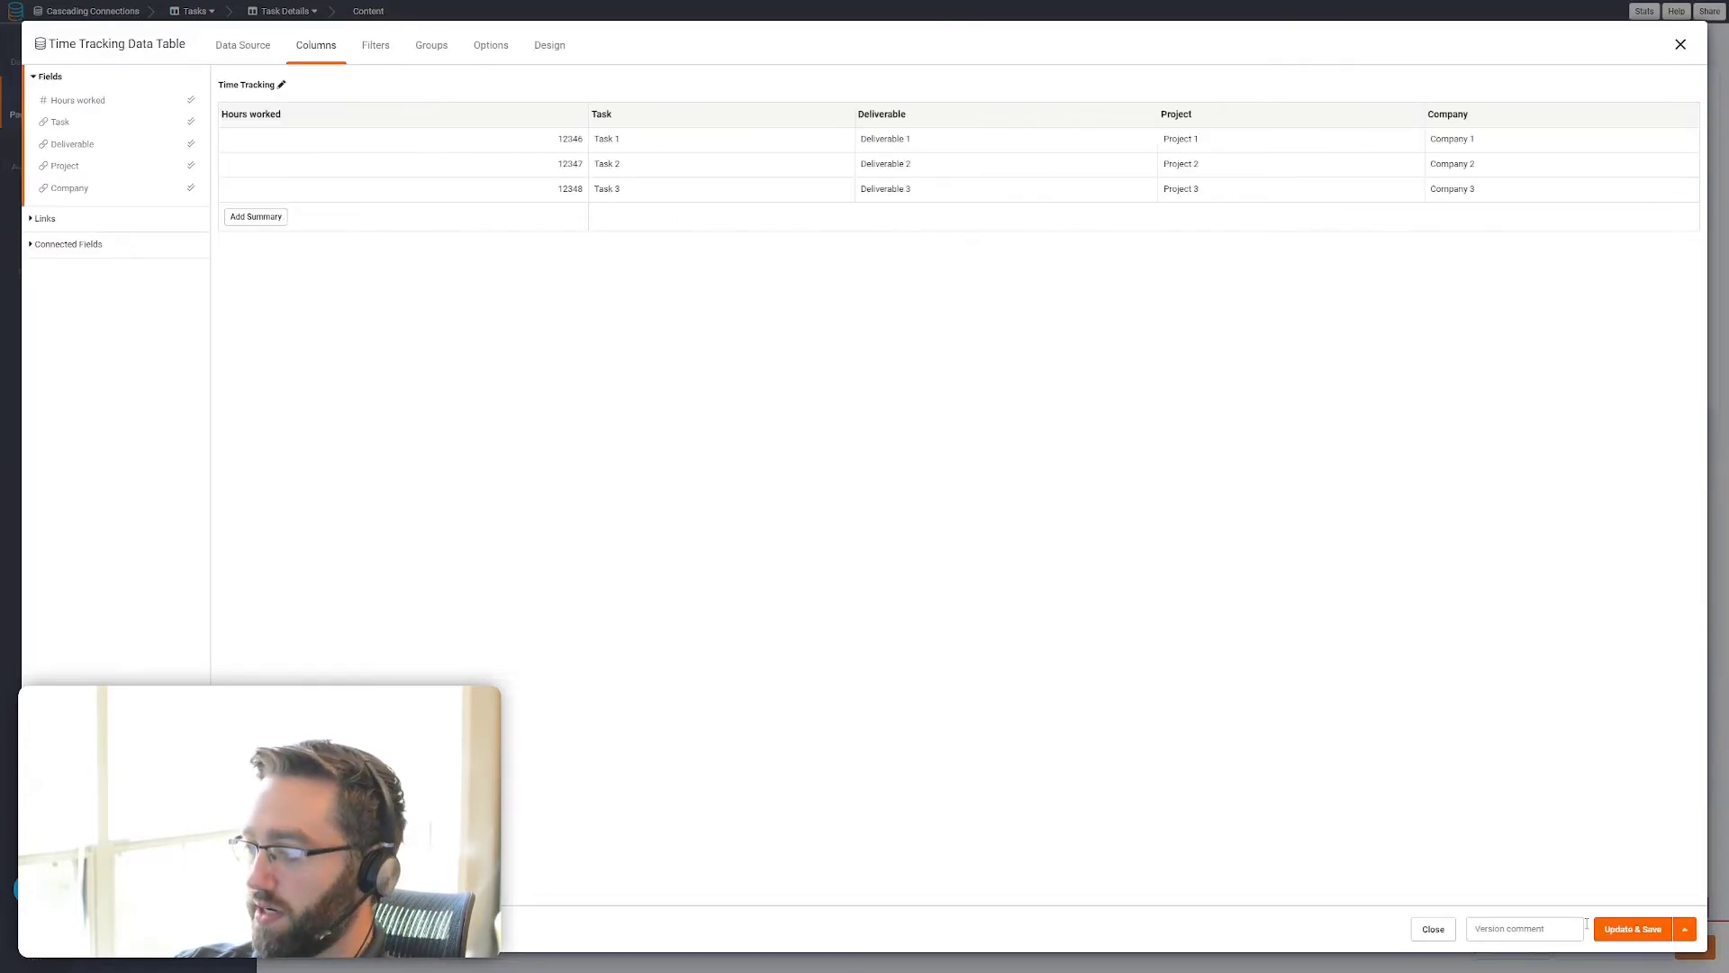
{"action": "left_click", "coordinate": [1632, 928]}
Add a Connected Page link column to Projects > Project Details in the Projects table on the Company Details page, and save it
{"action": "left_click", "coordinate": [105, 32]}
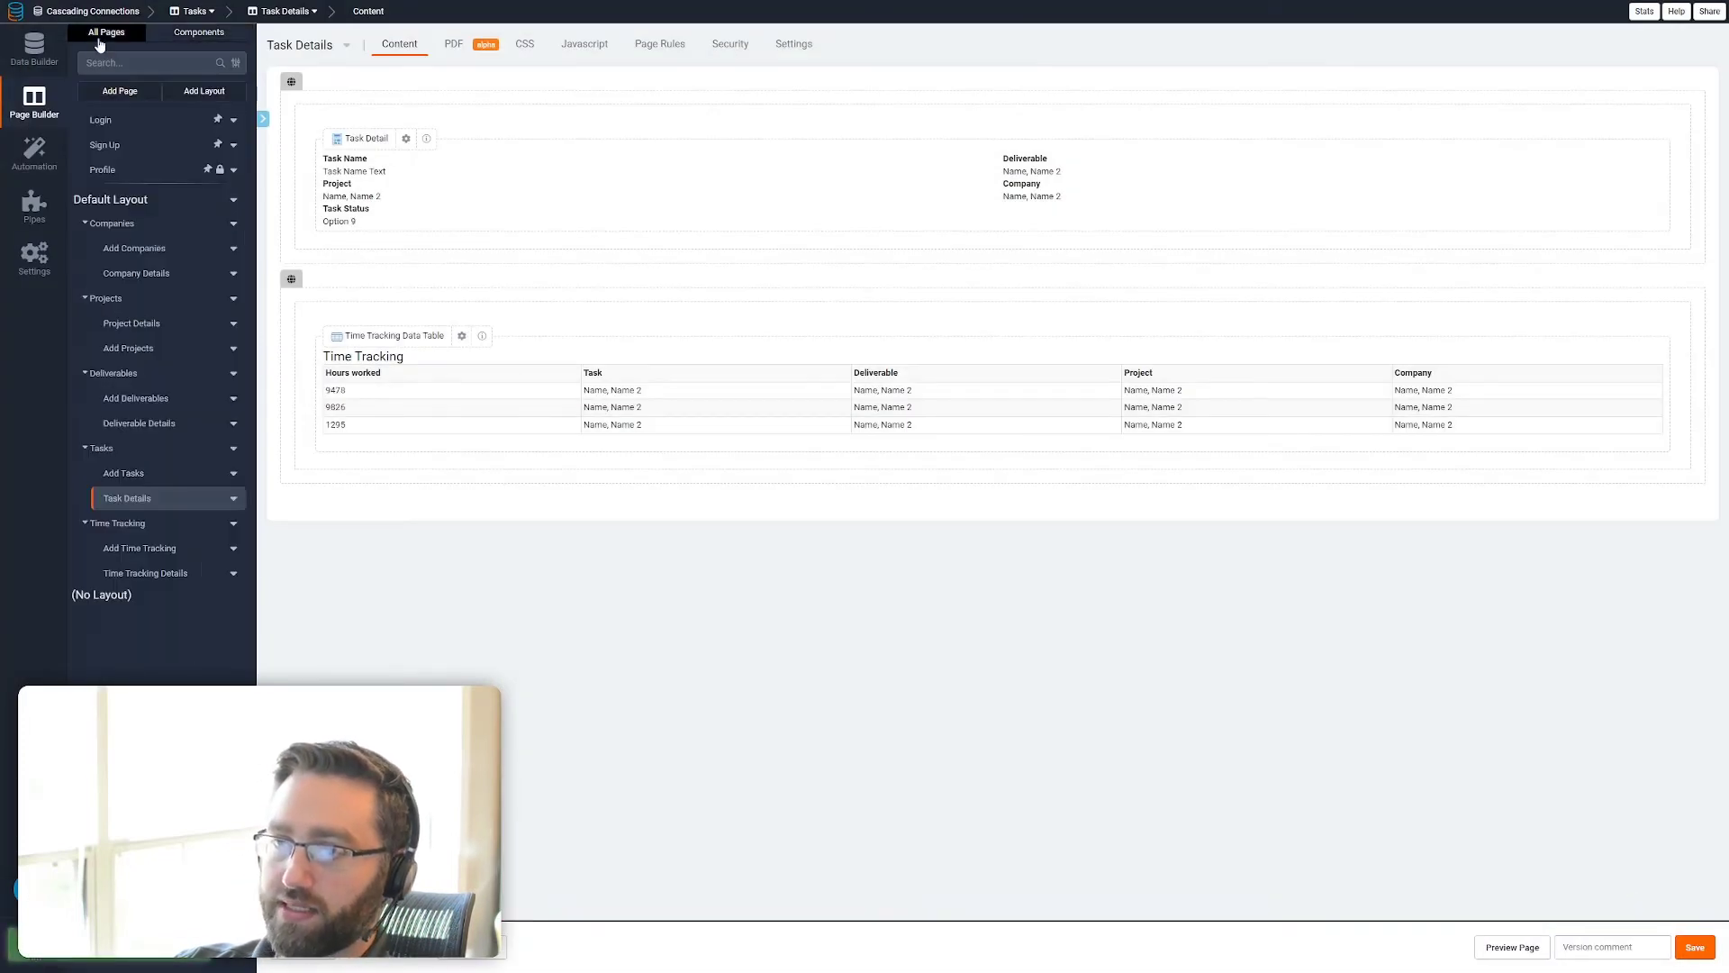
{"action": "left_click", "coordinate": [133, 273]}
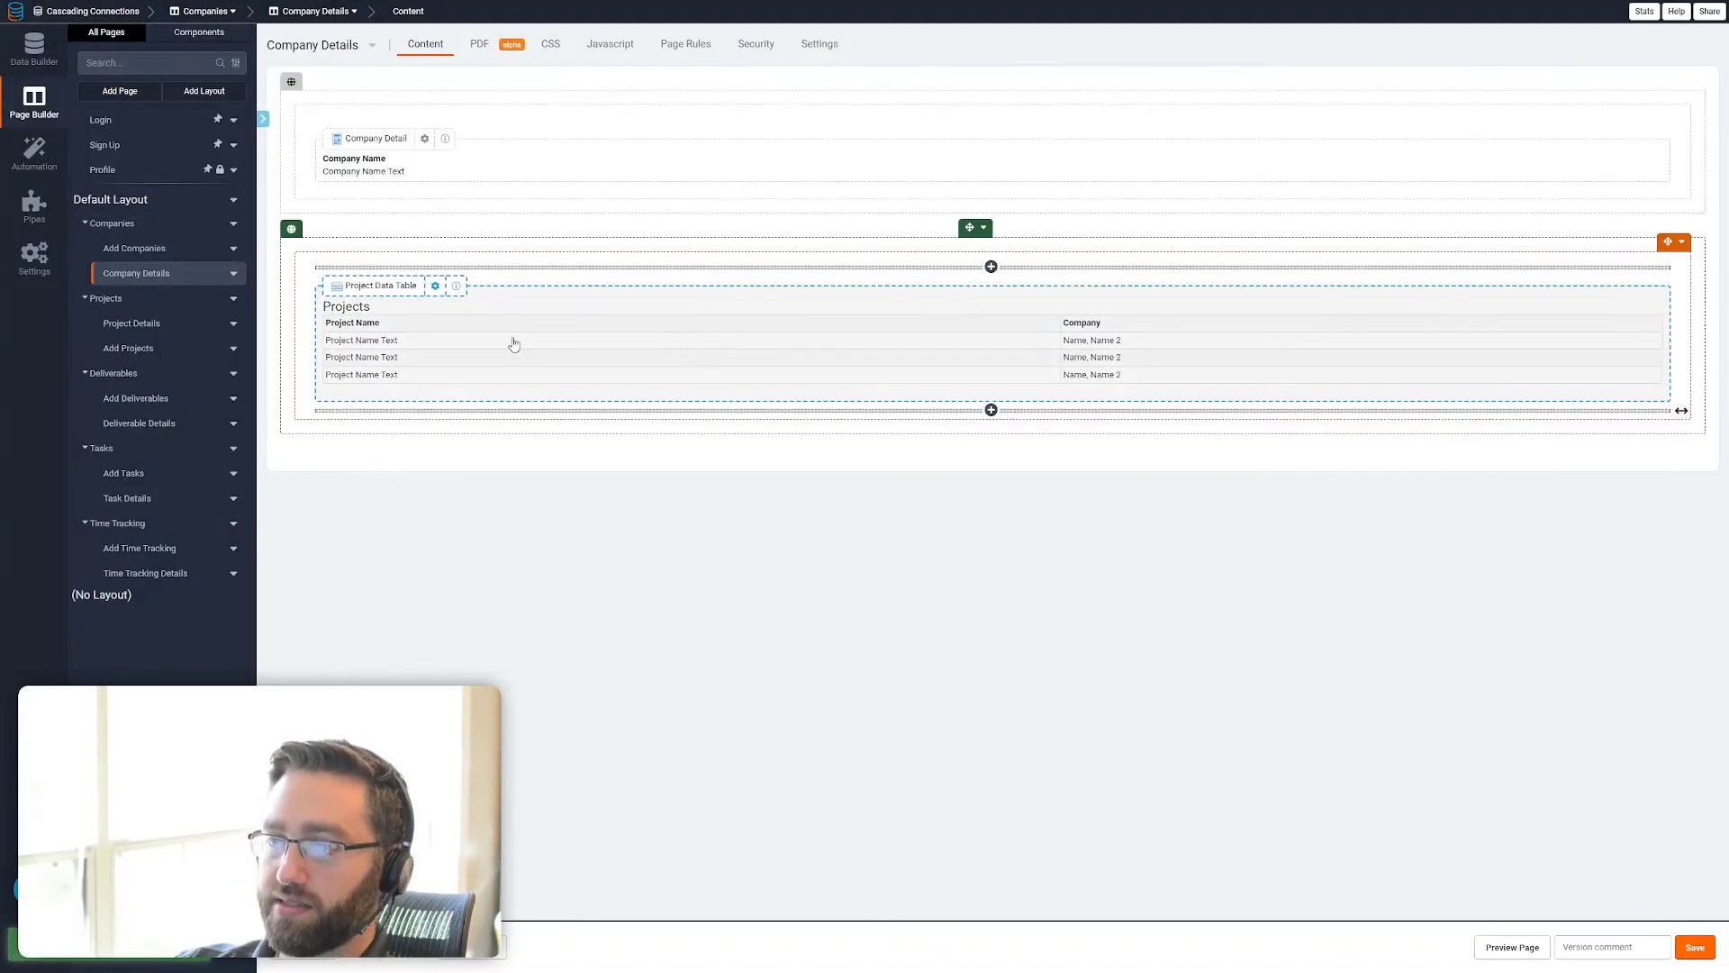
{"action": "left_click", "coordinate": [577, 343]}
{"action": "left_click", "coordinate": [49, 151]}
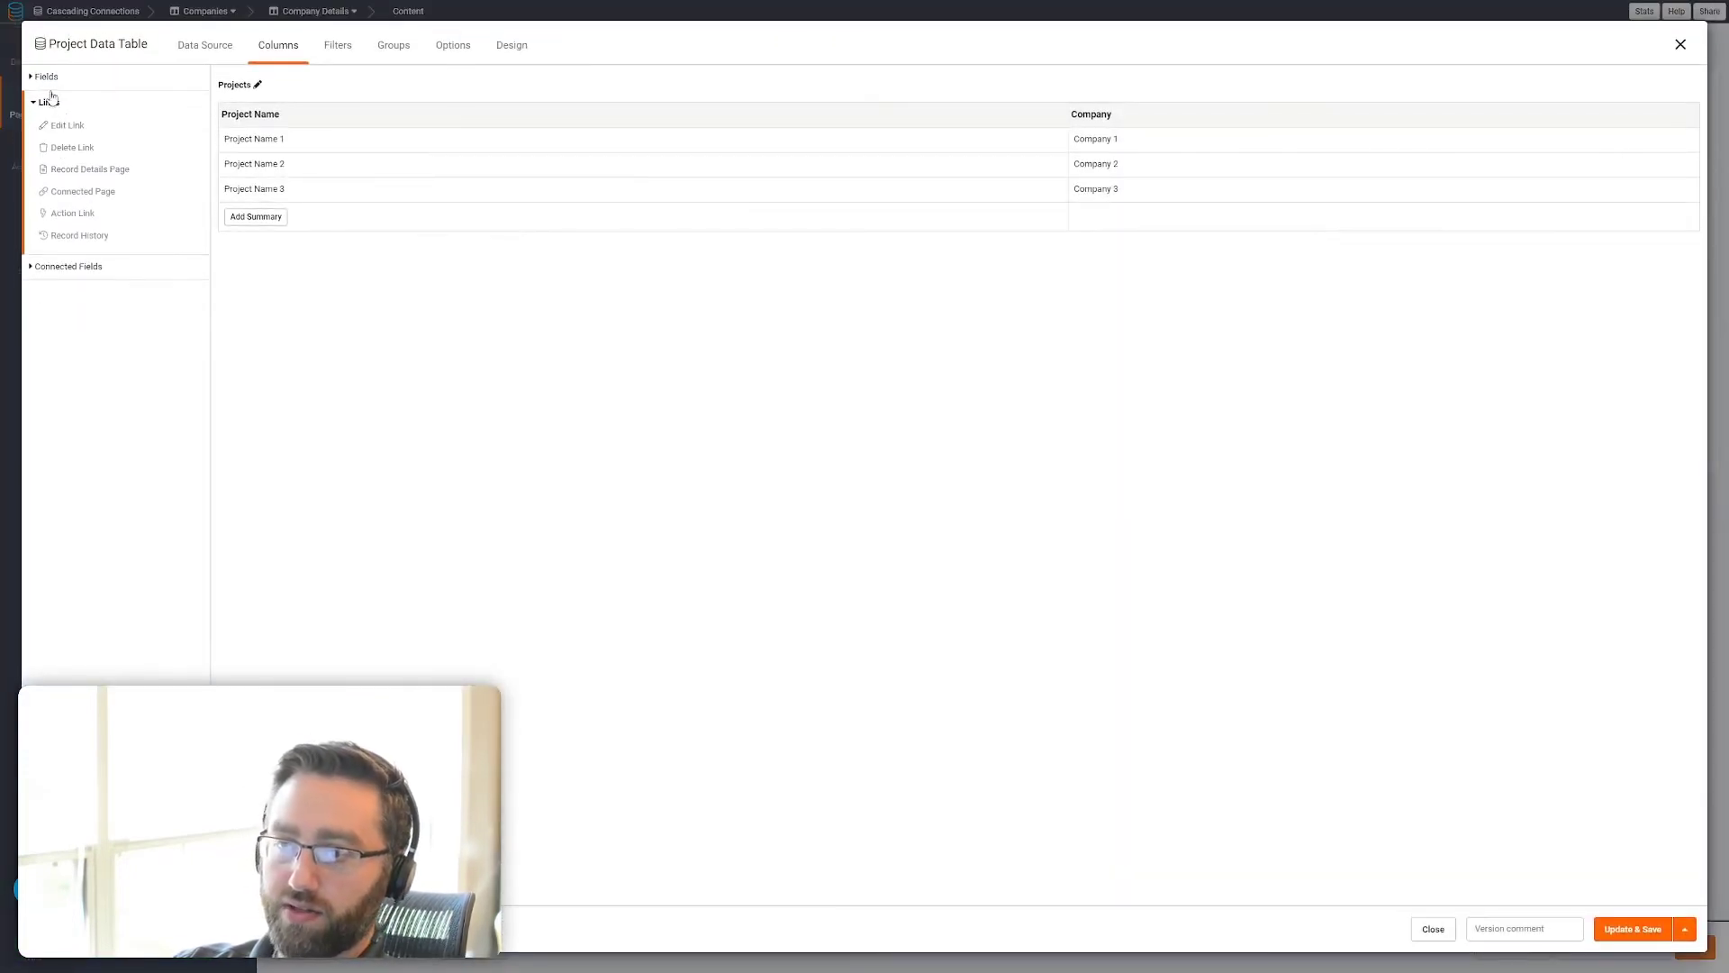
{"action": "left_click", "coordinate": [76, 193]}
{"action": "left_click", "coordinate": [109, 136]}
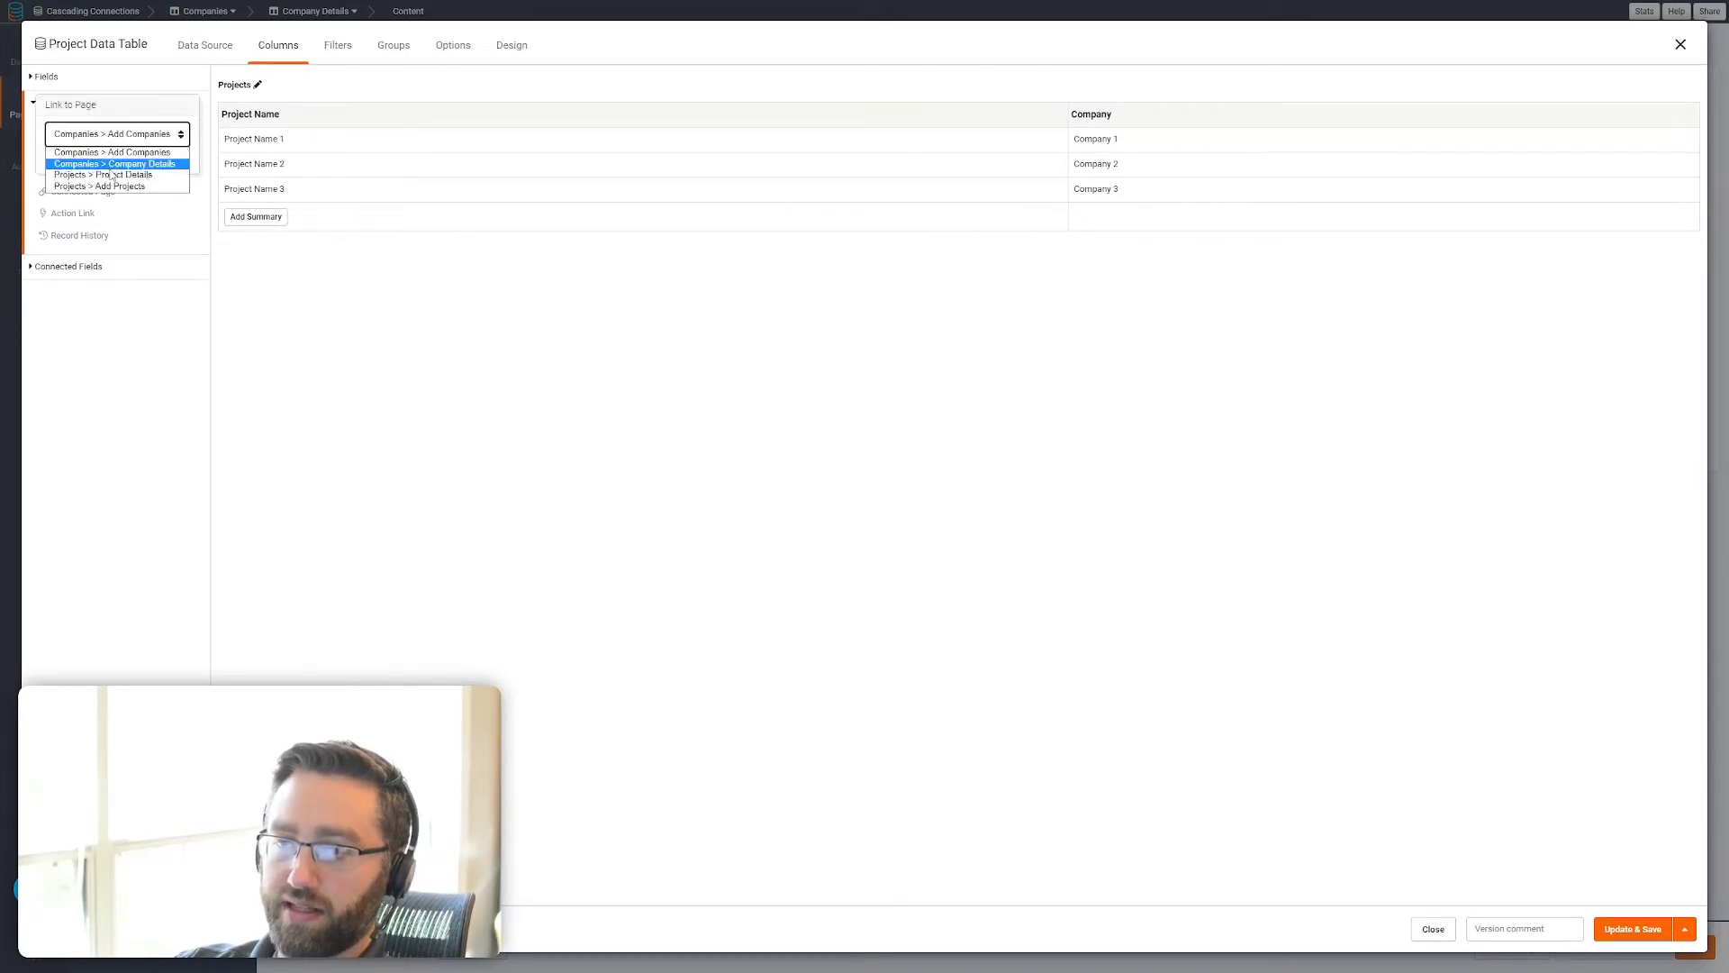
{"action": "left_click", "coordinate": [117, 176]}
{"action": "left_click", "coordinate": [63, 160]}
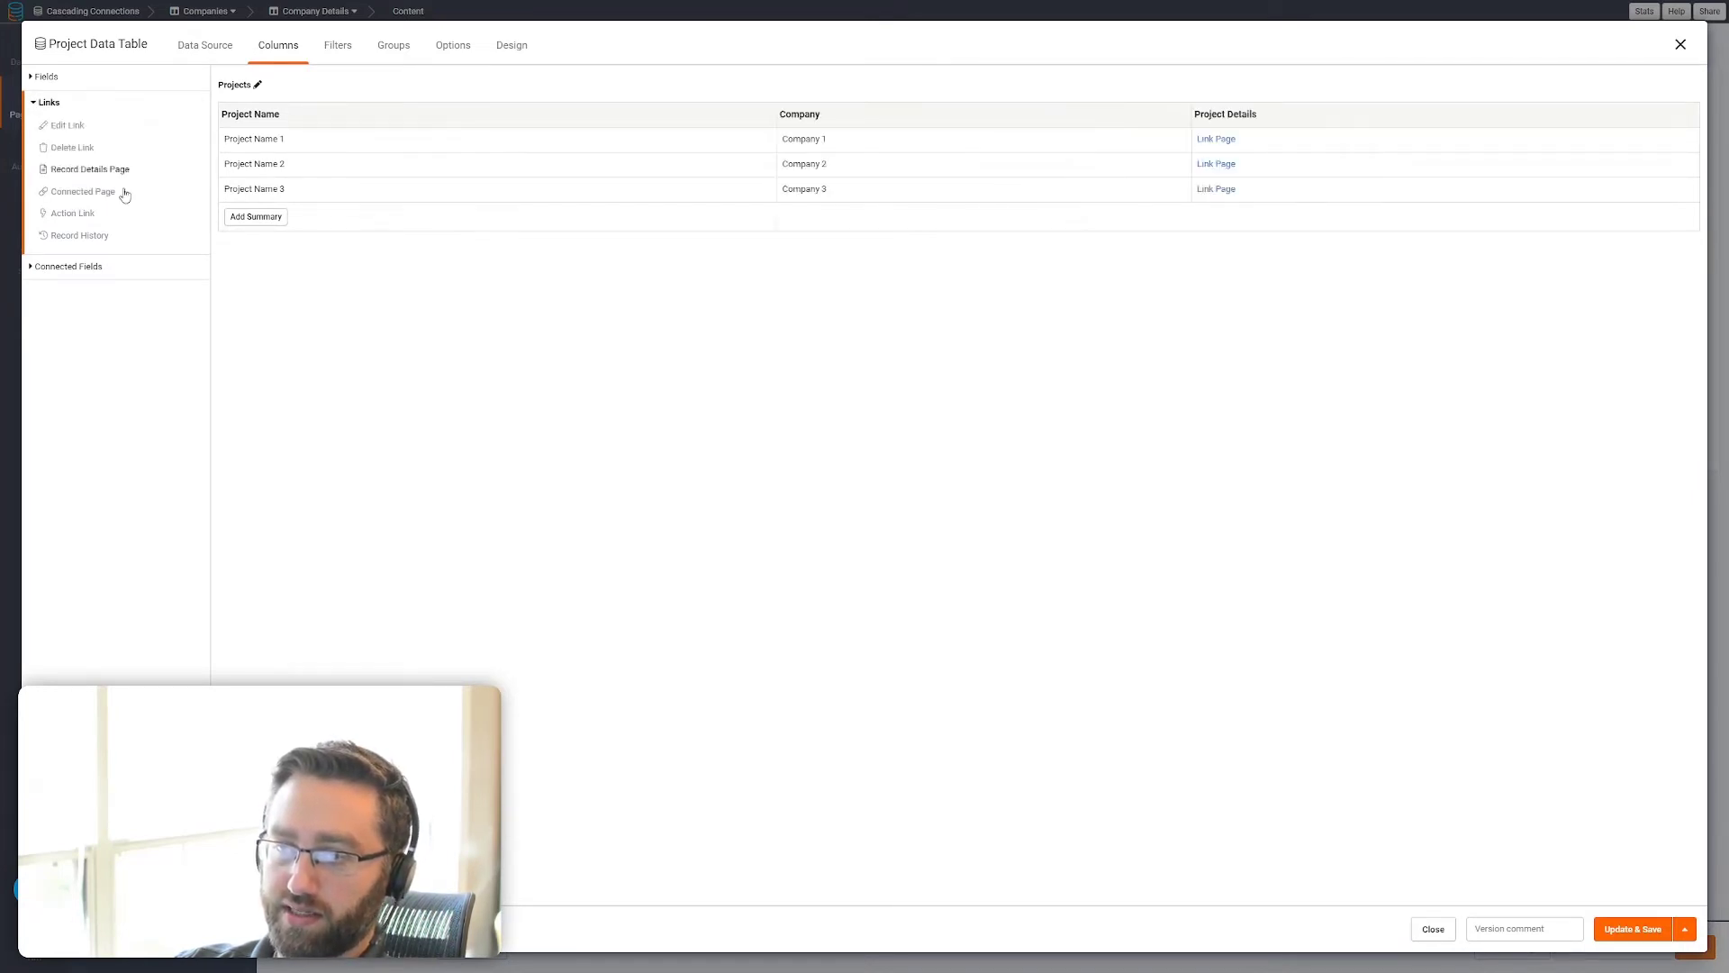
{"action": "left_click", "coordinate": [1632, 928]}
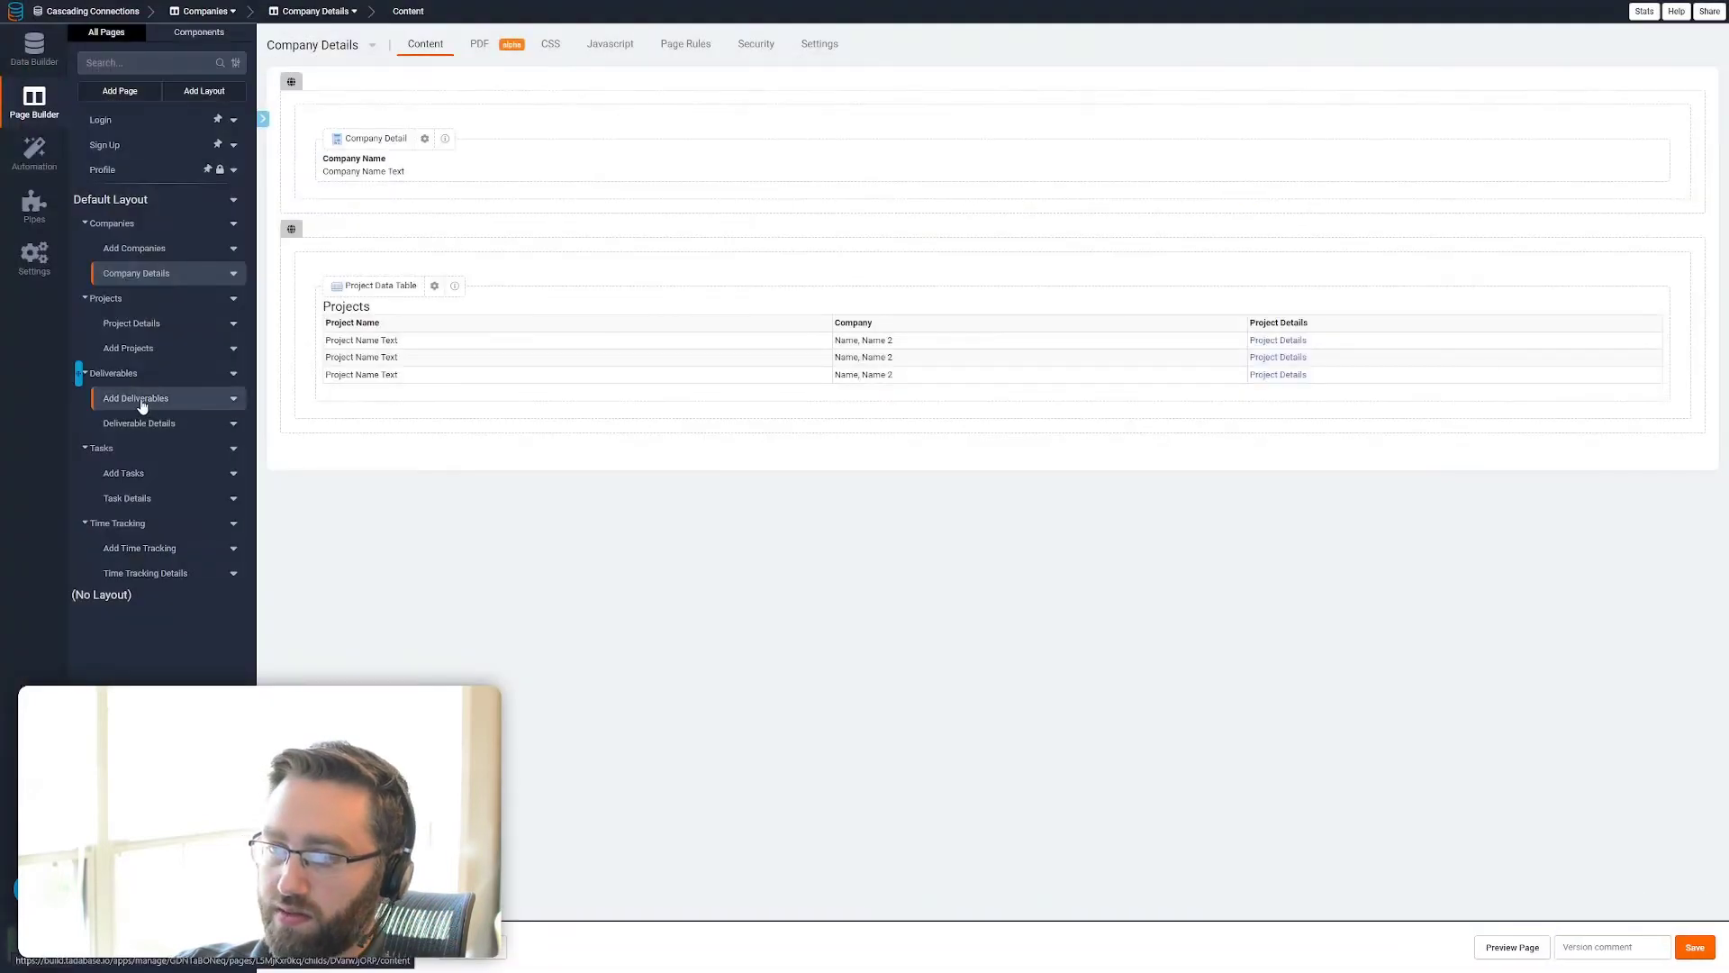
Add a Connected Page link column to Deliverables > Deliverable Details in the Deliverables table on the Project Details page, and save it
{"action": "left_click", "coordinate": [146, 326]}
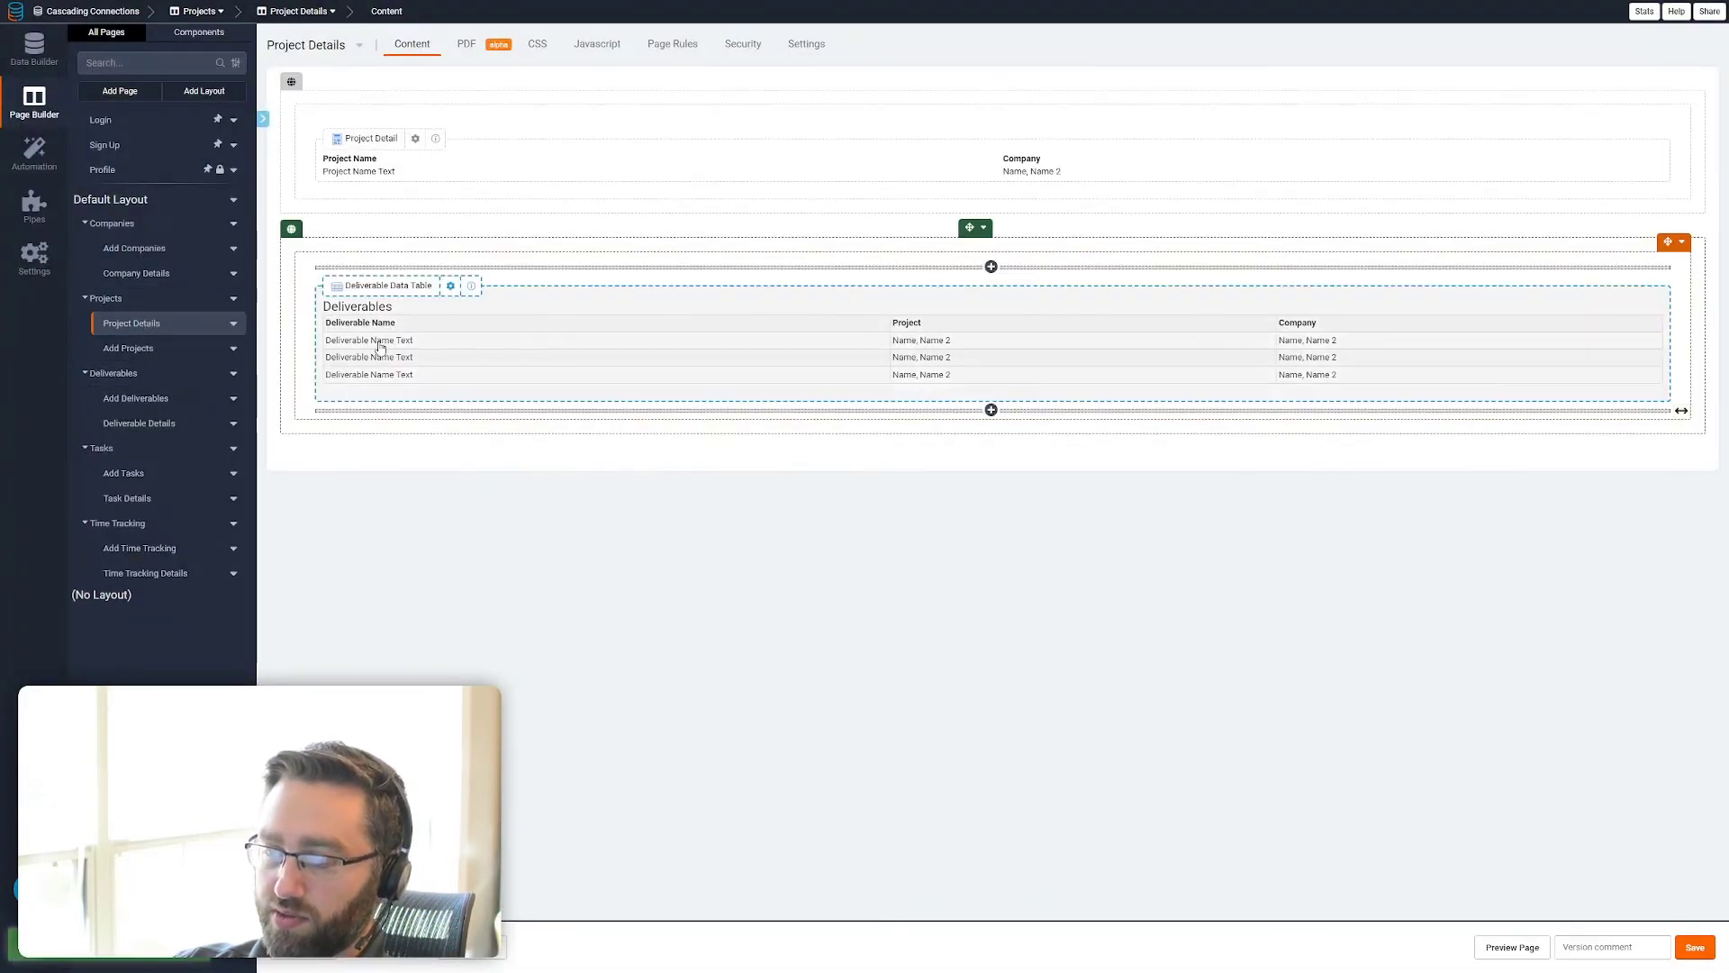
{"action": "left_click", "coordinate": [505, 358]}
{"action": "left_click", "coordinate": [60, 184]}
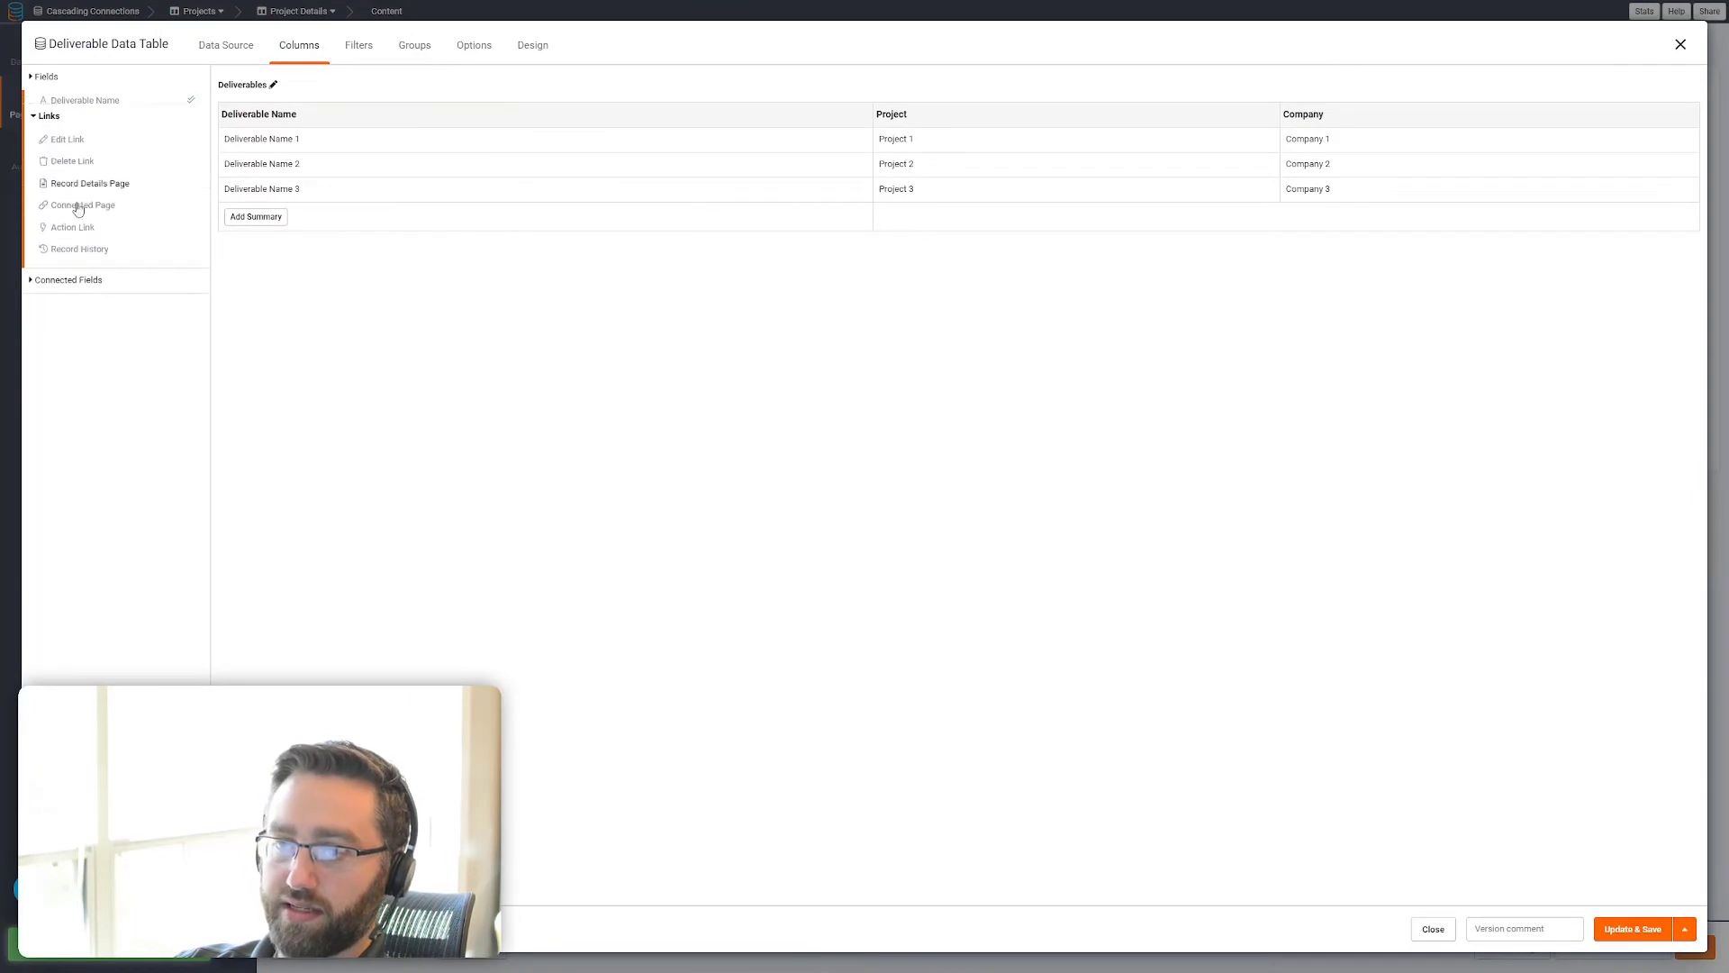
{"action": "left_click", "coordinate": [90, 170]}
{"action": "left_click", "coordinate": [94, 136]}
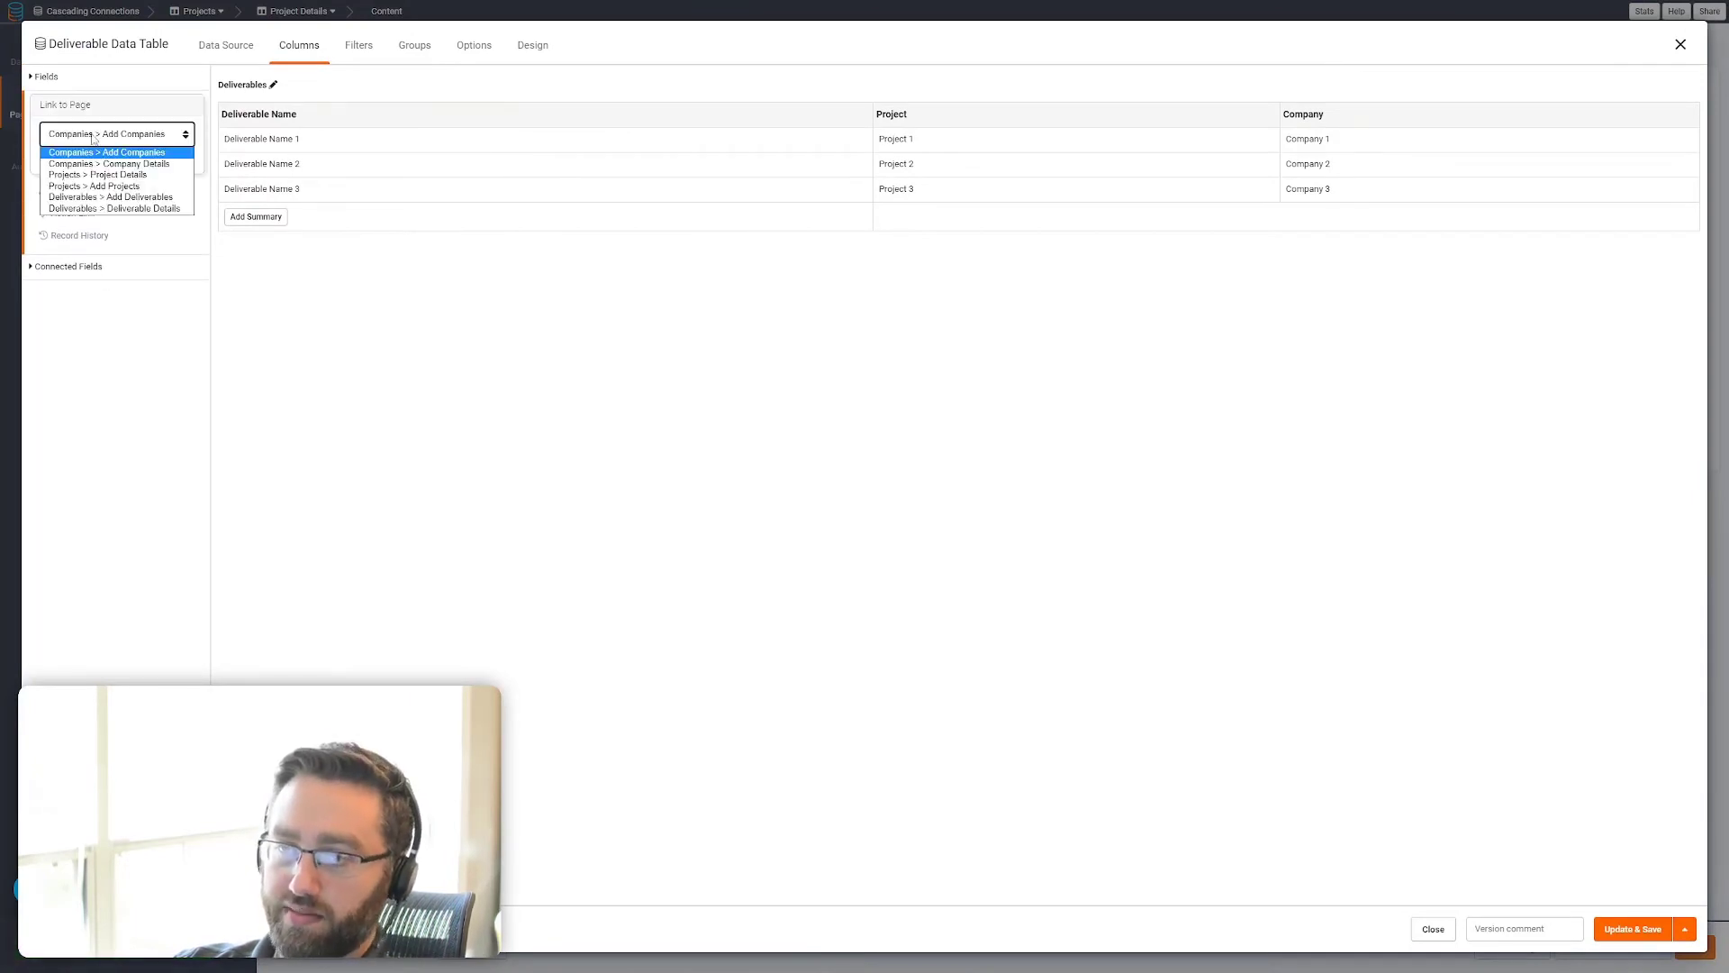
{"action": "left_click", "coordinate": [99, 208]}
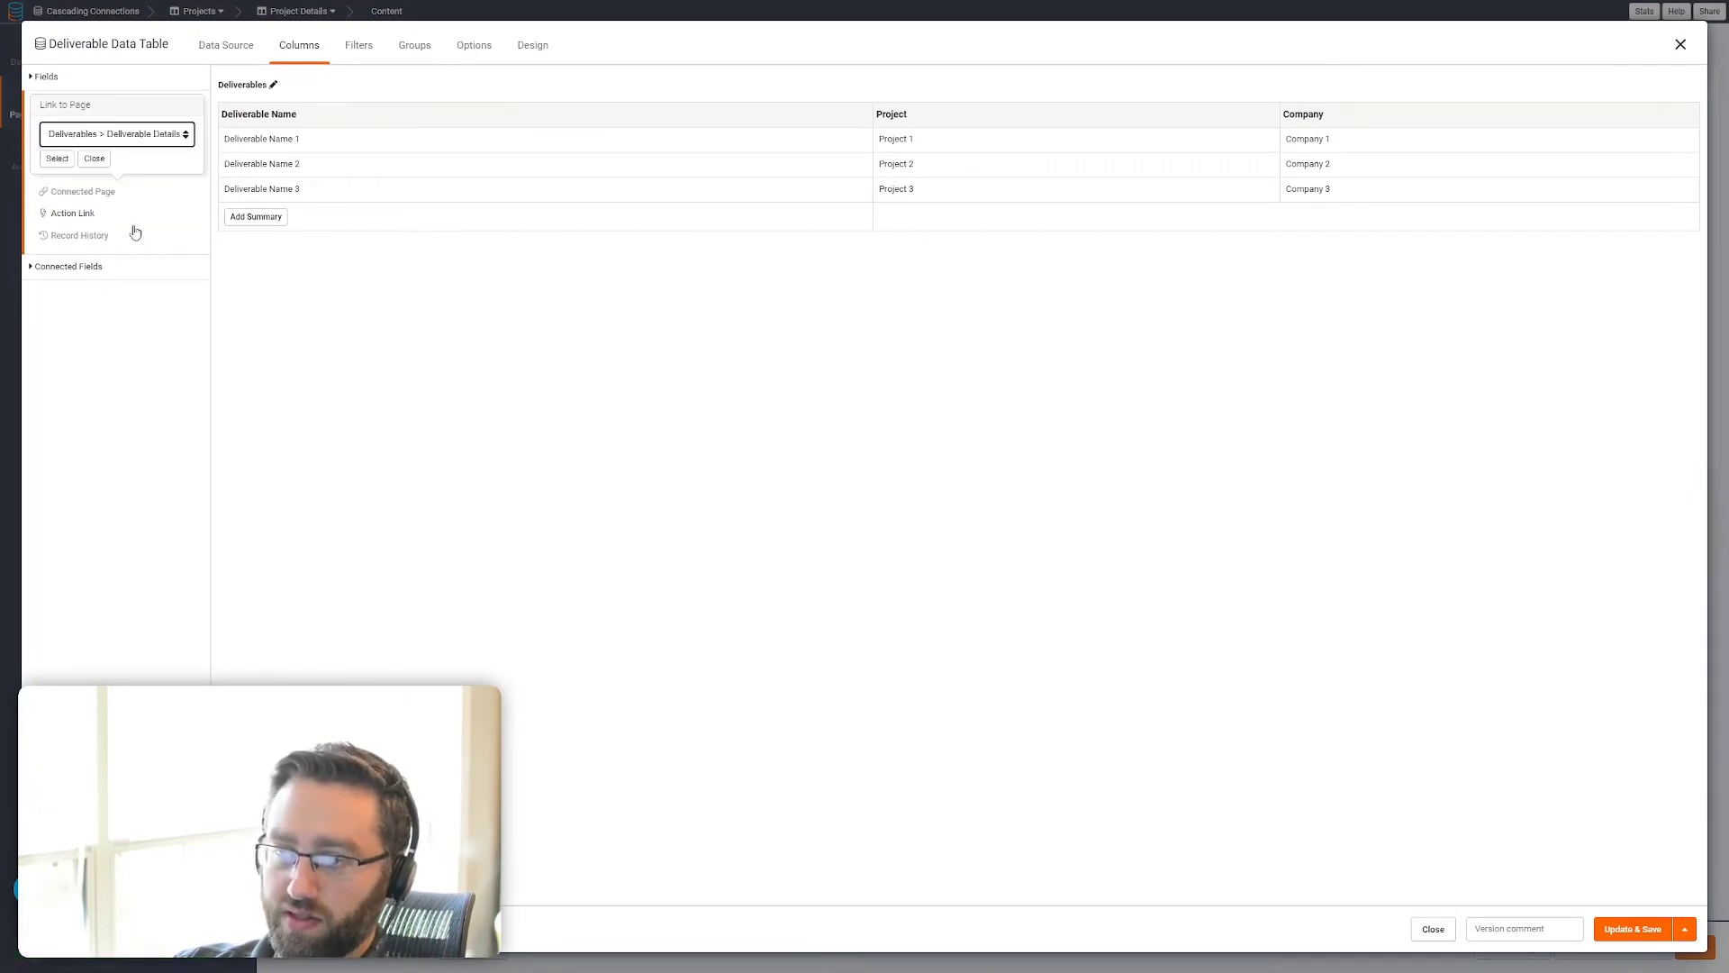
{"action": "left_click", "coordinate": [57, 158]}
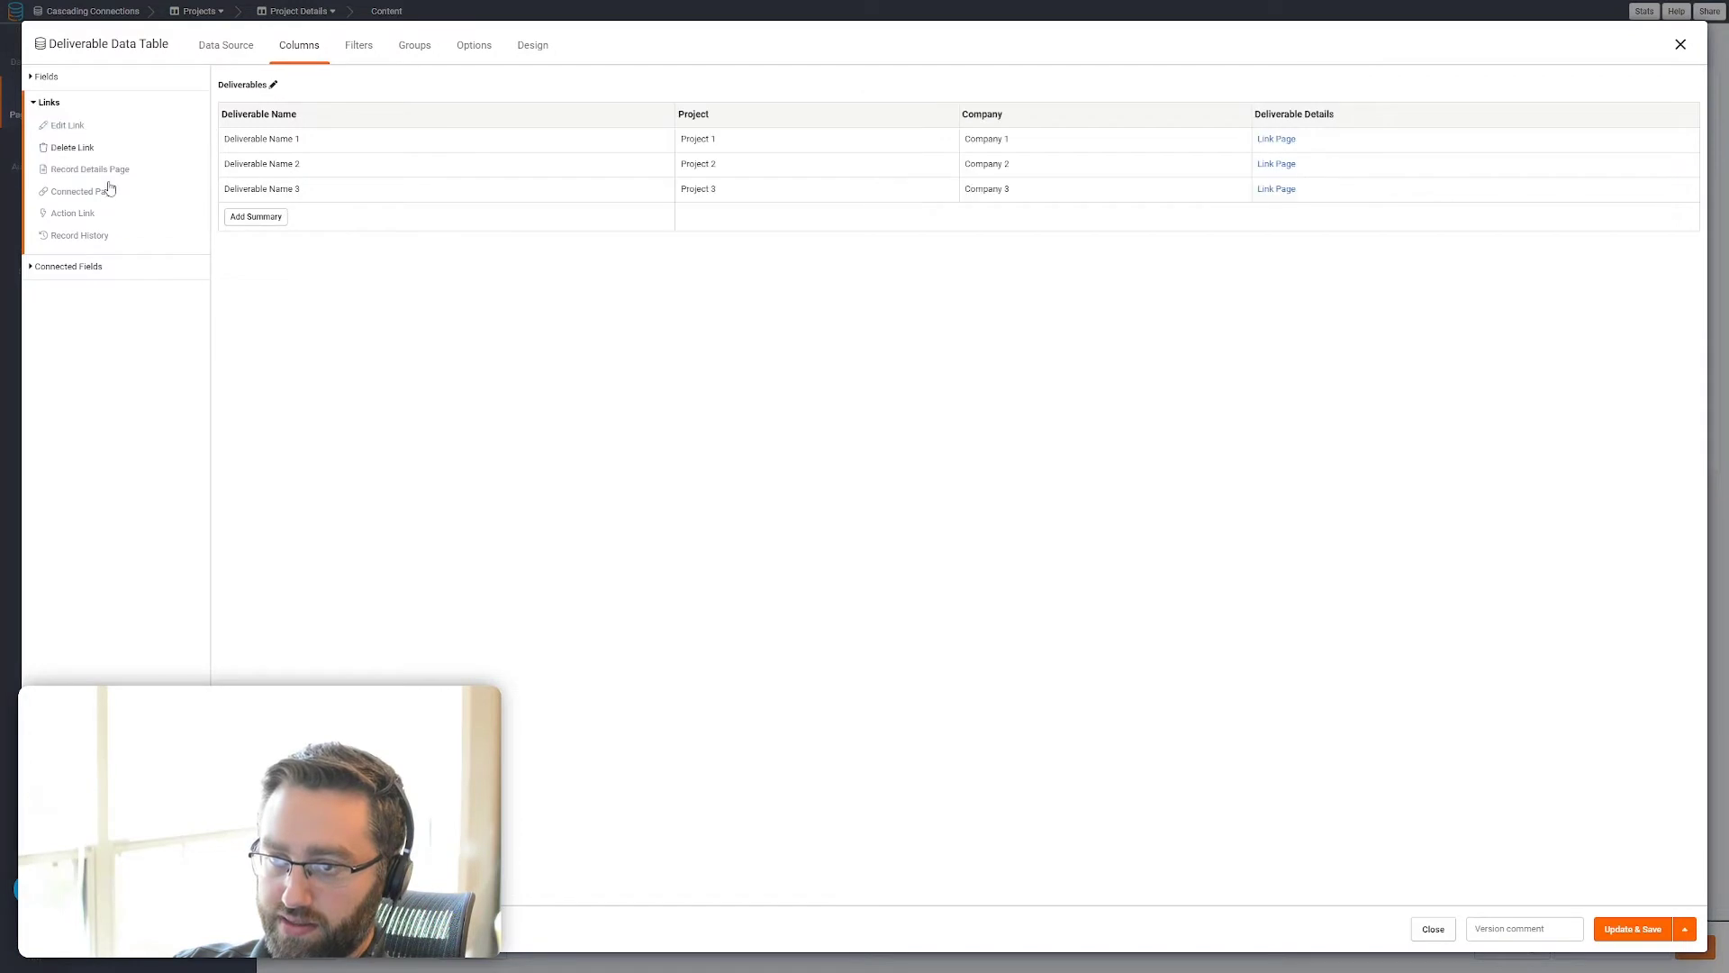
{"action": "left_click", "coordinate": [1619, 937]}
Add a Connected Page link column to Tasks > Task Details in the Tasks table on the Deliverable Details page, and save it
{"action": "left_click", "coordinate": [163, 423]}
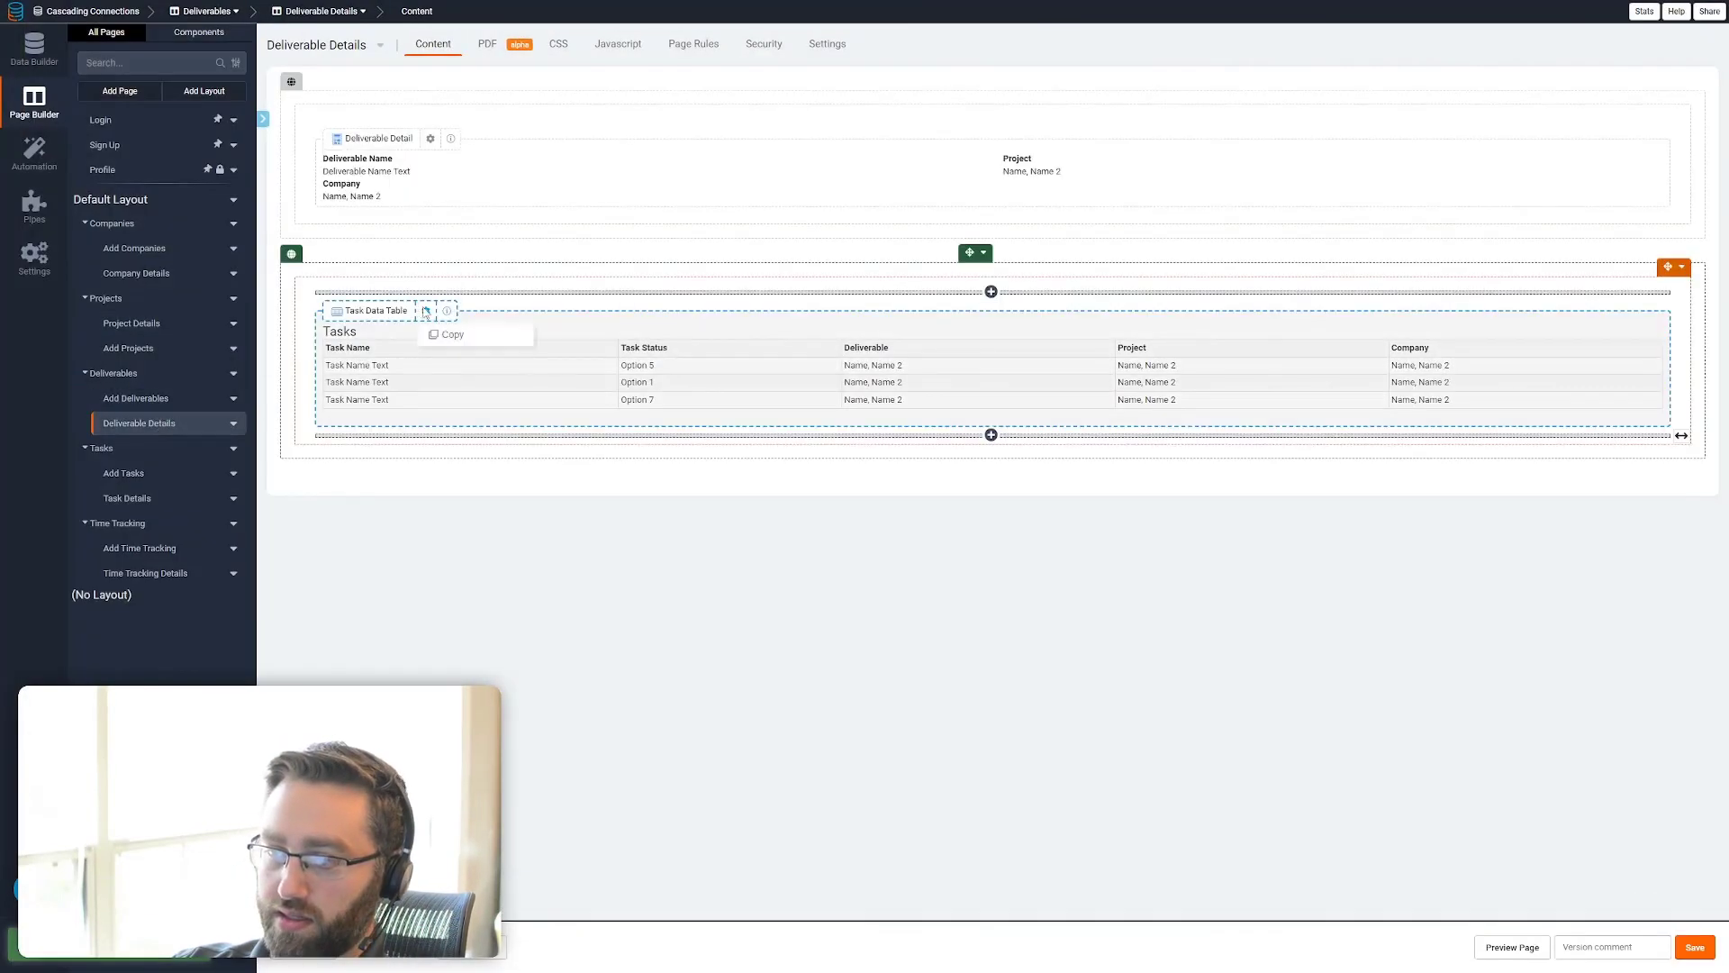
{"action": "left_click", "coordinate": [459, 359]}
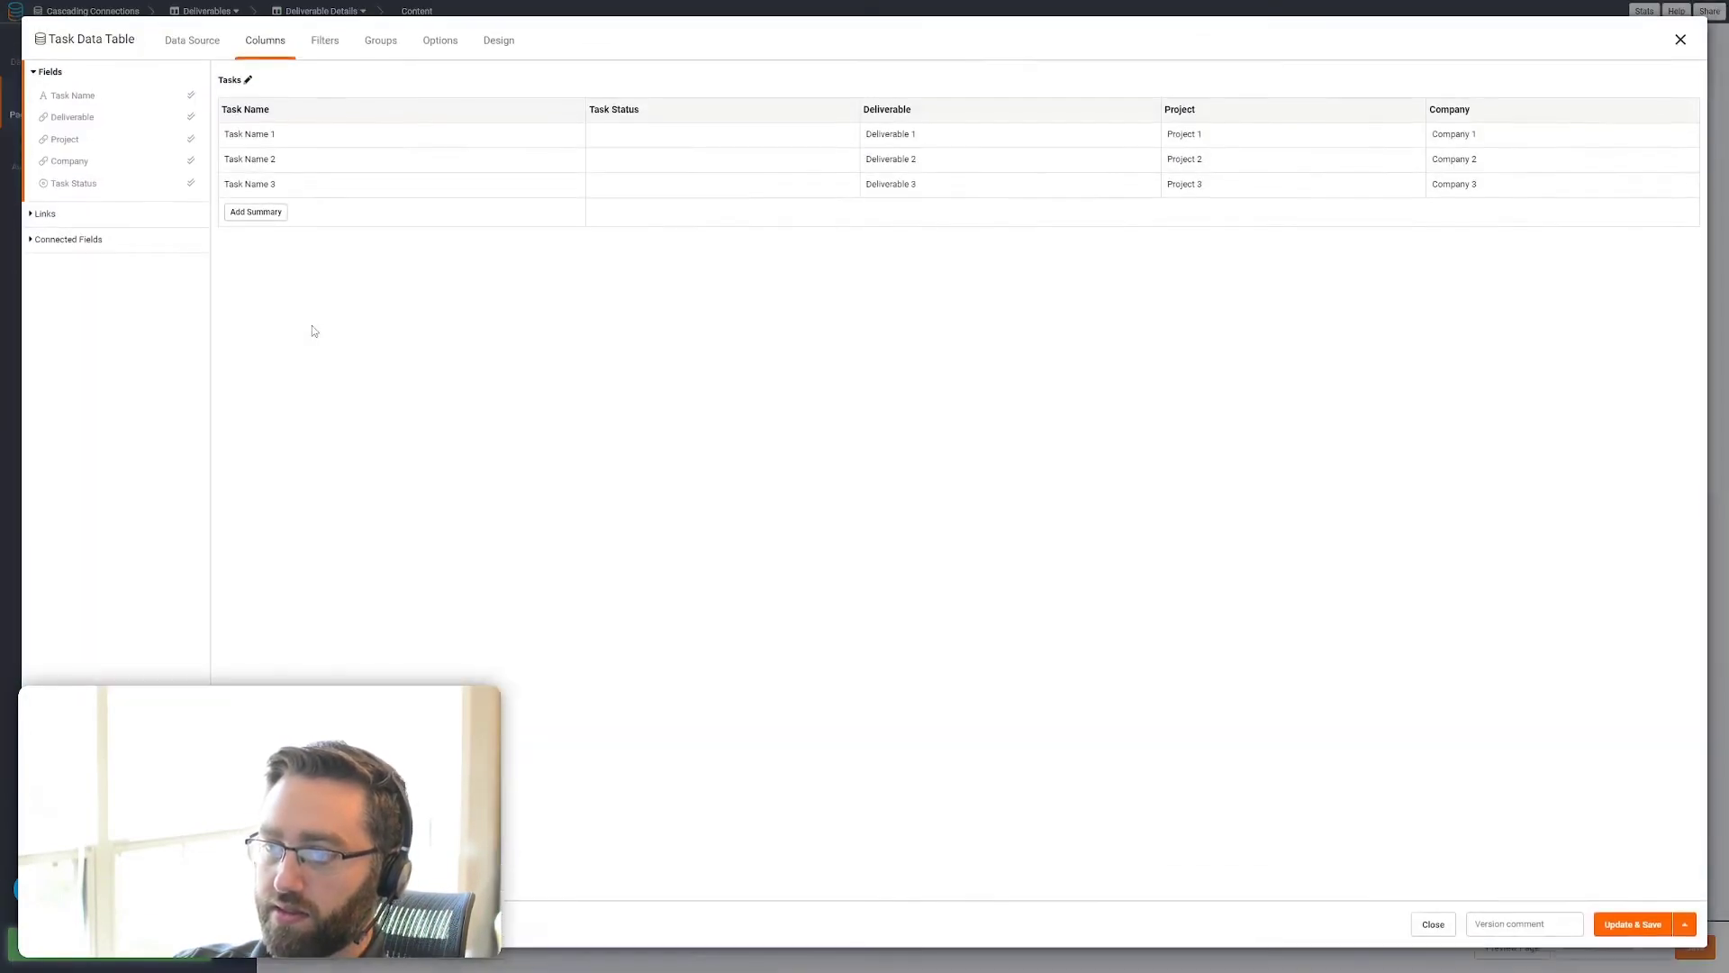
{"action": "left_click", "coordinate": [67, 218]}
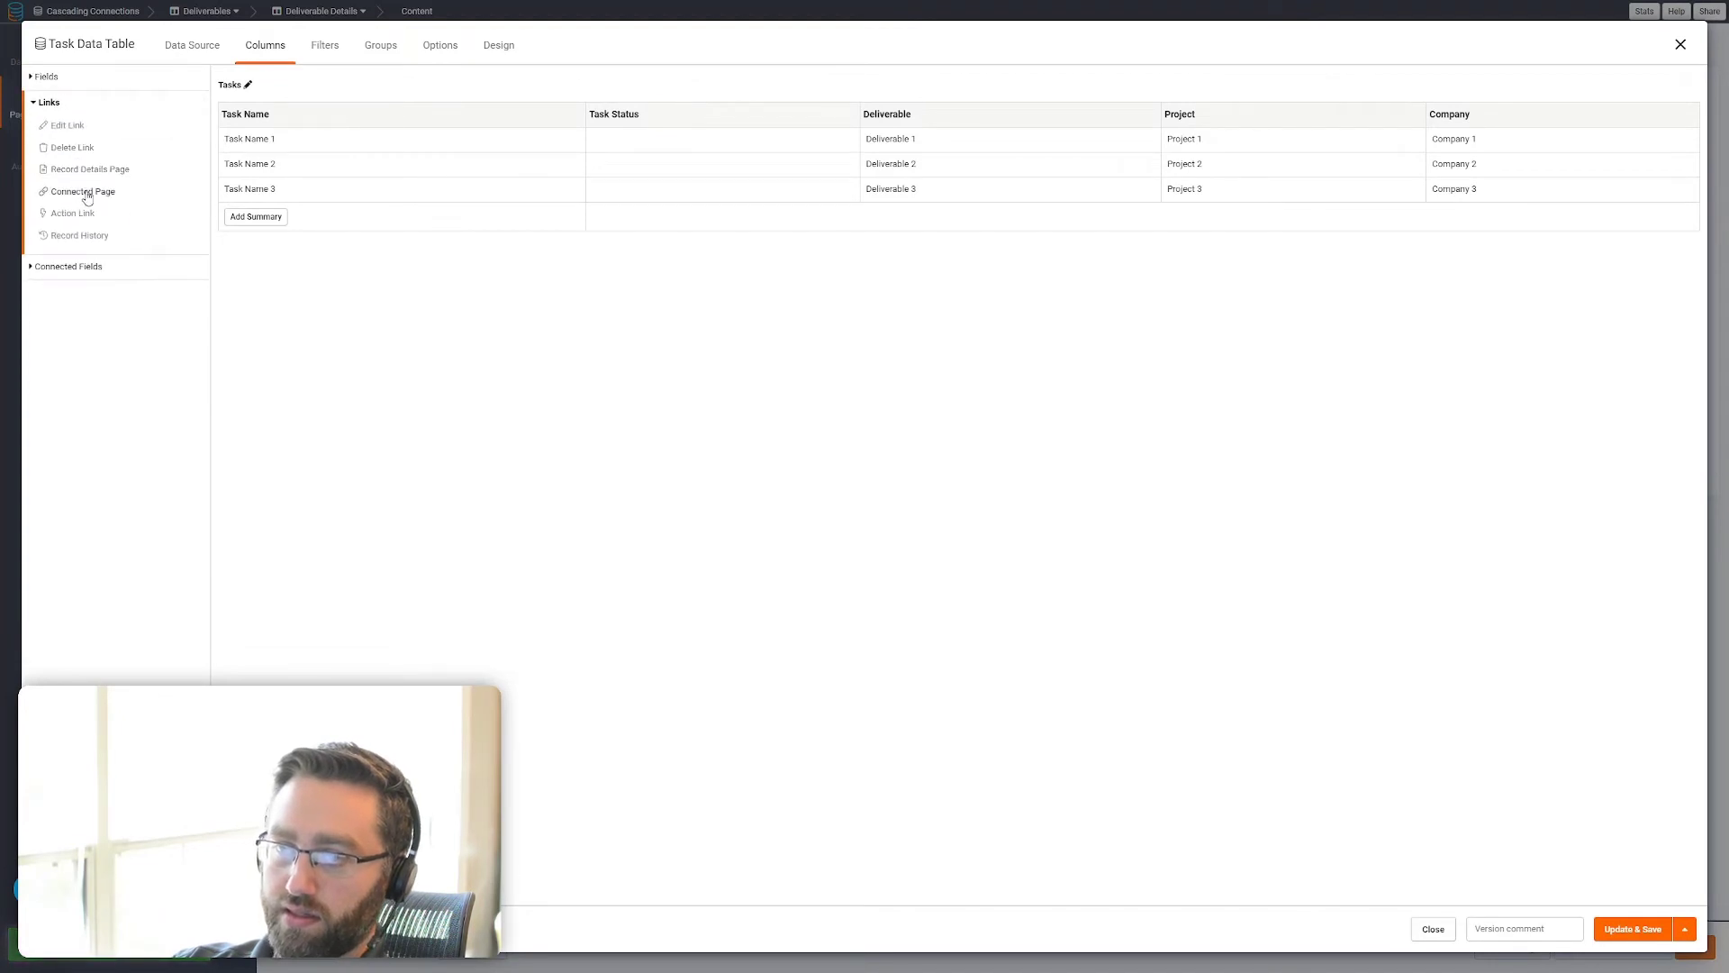
{"action": "left_click", "coordinate": [86, 195]}
{"action": "left_click", "coordinate": [112, 133]}
{"action": "left_click", "coordinate": [94, 230]}
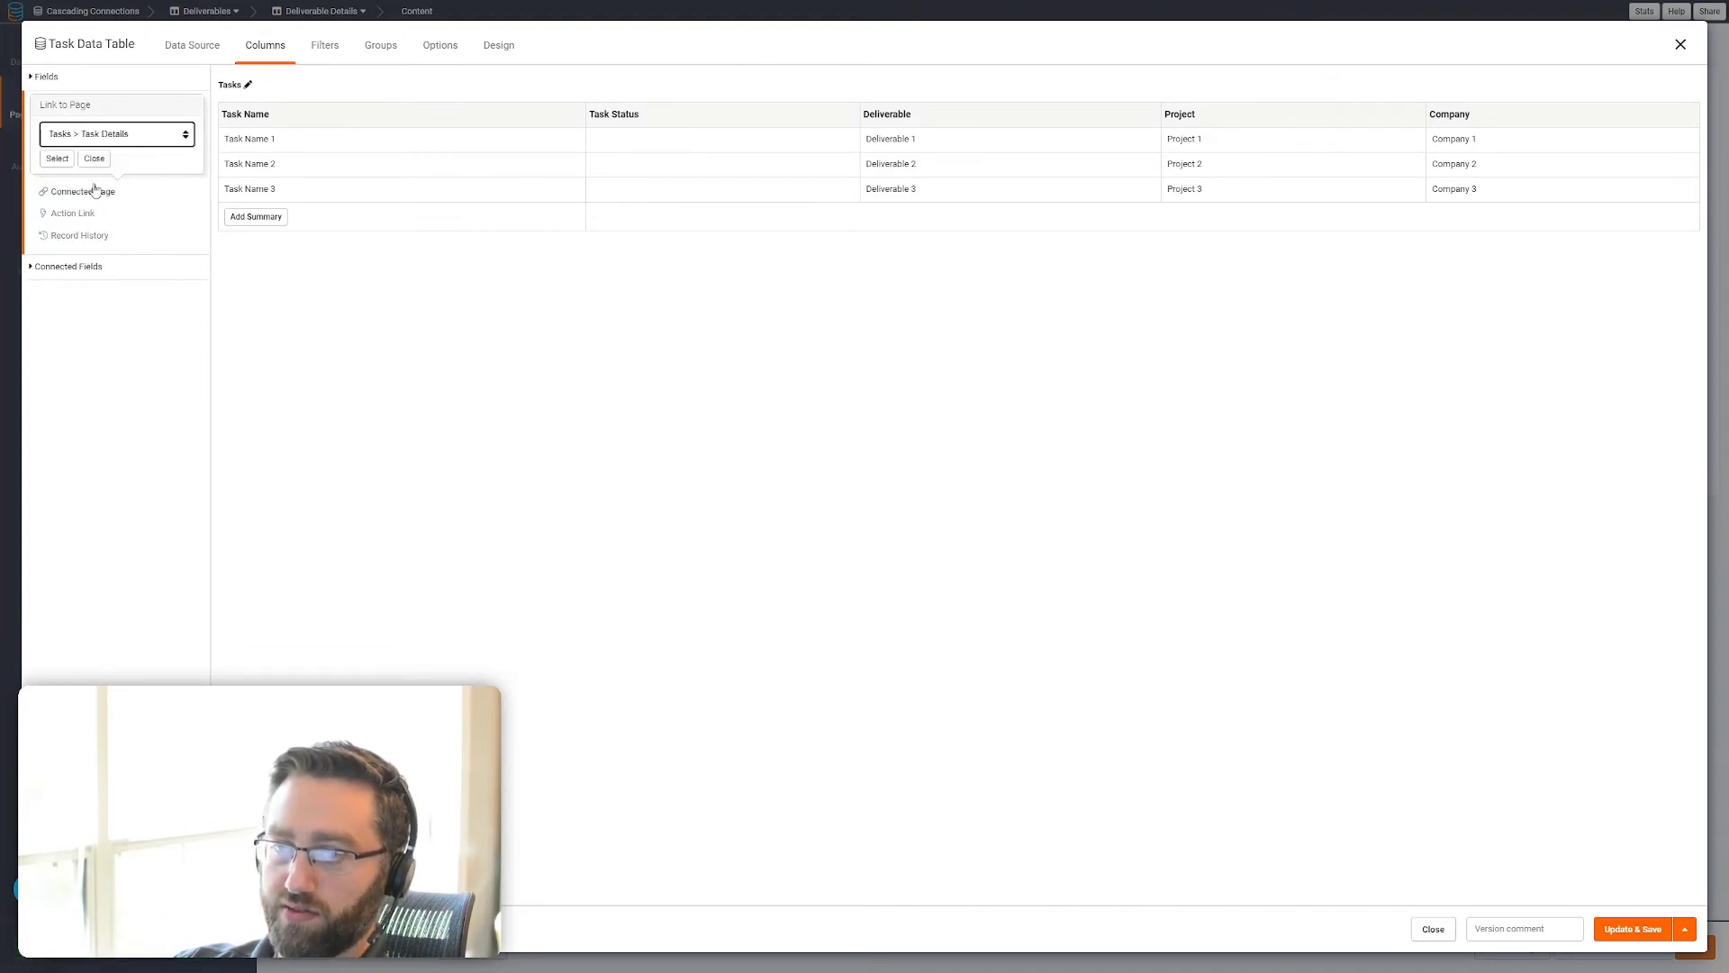
{"action": "left_click", "coordinate": [57, 158]}
{"action": "left_click", "coordinate": [1640, 928]}
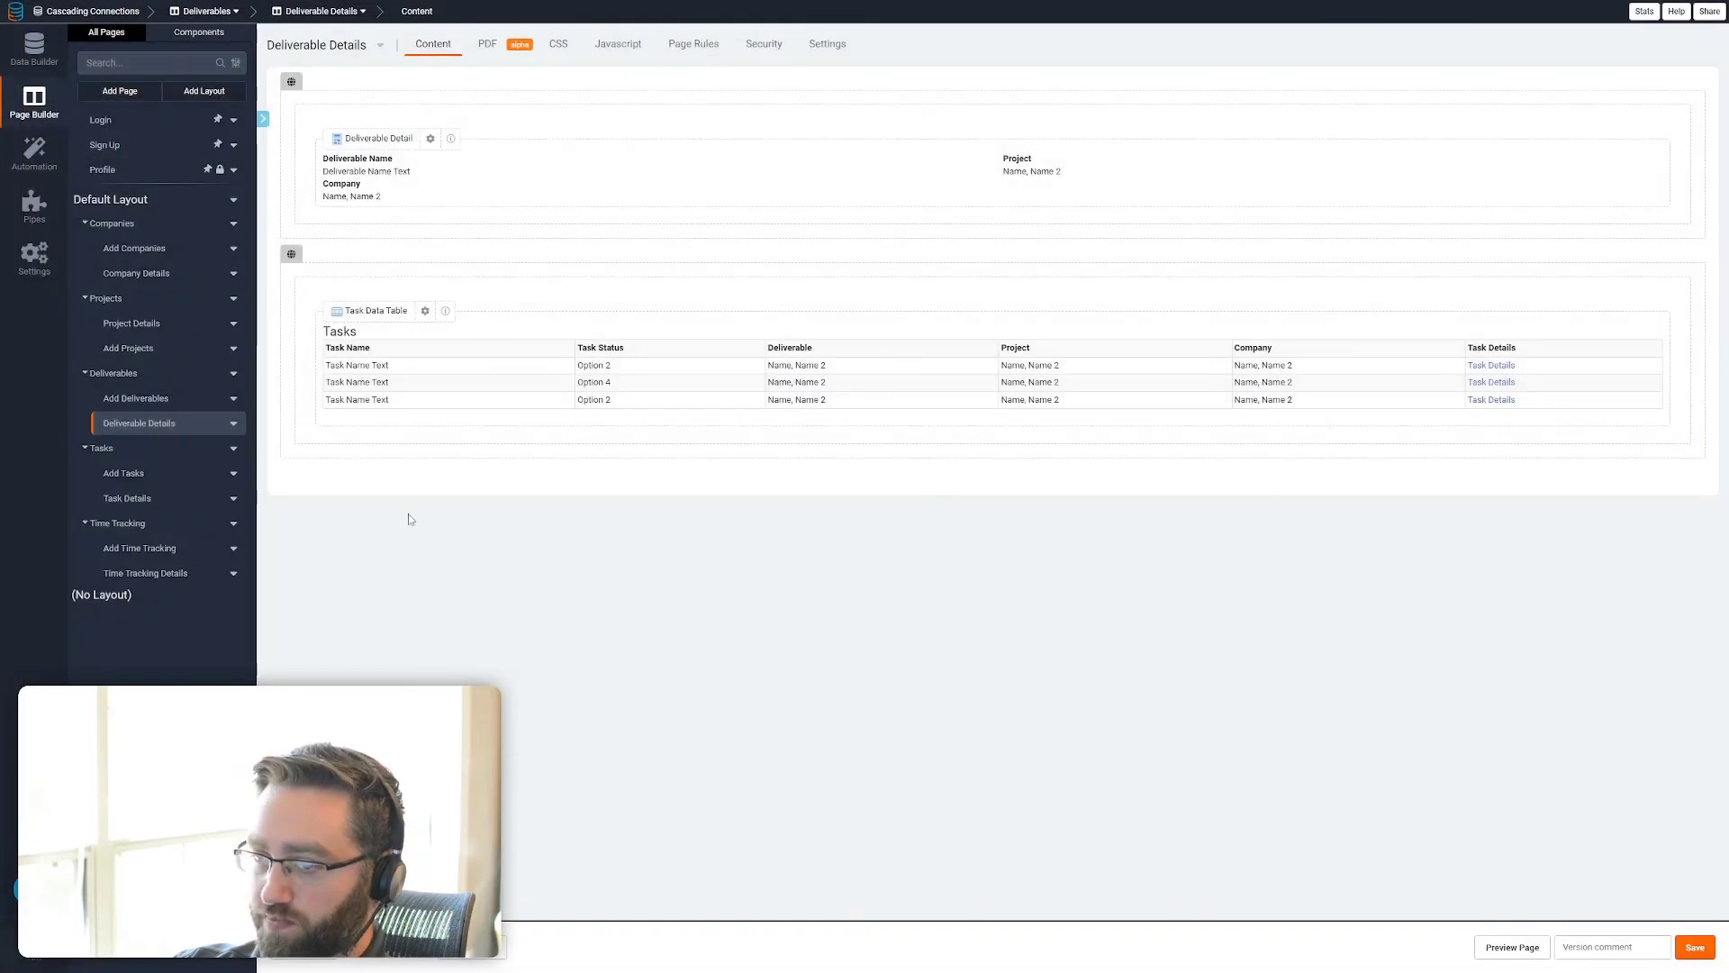
Add a Connected Page link column to Time Tracking > Time Tracking Details in the Time Tracking table on the Task Details page, and save it
{"action": "left_click", "coordinate": [127, 498]}
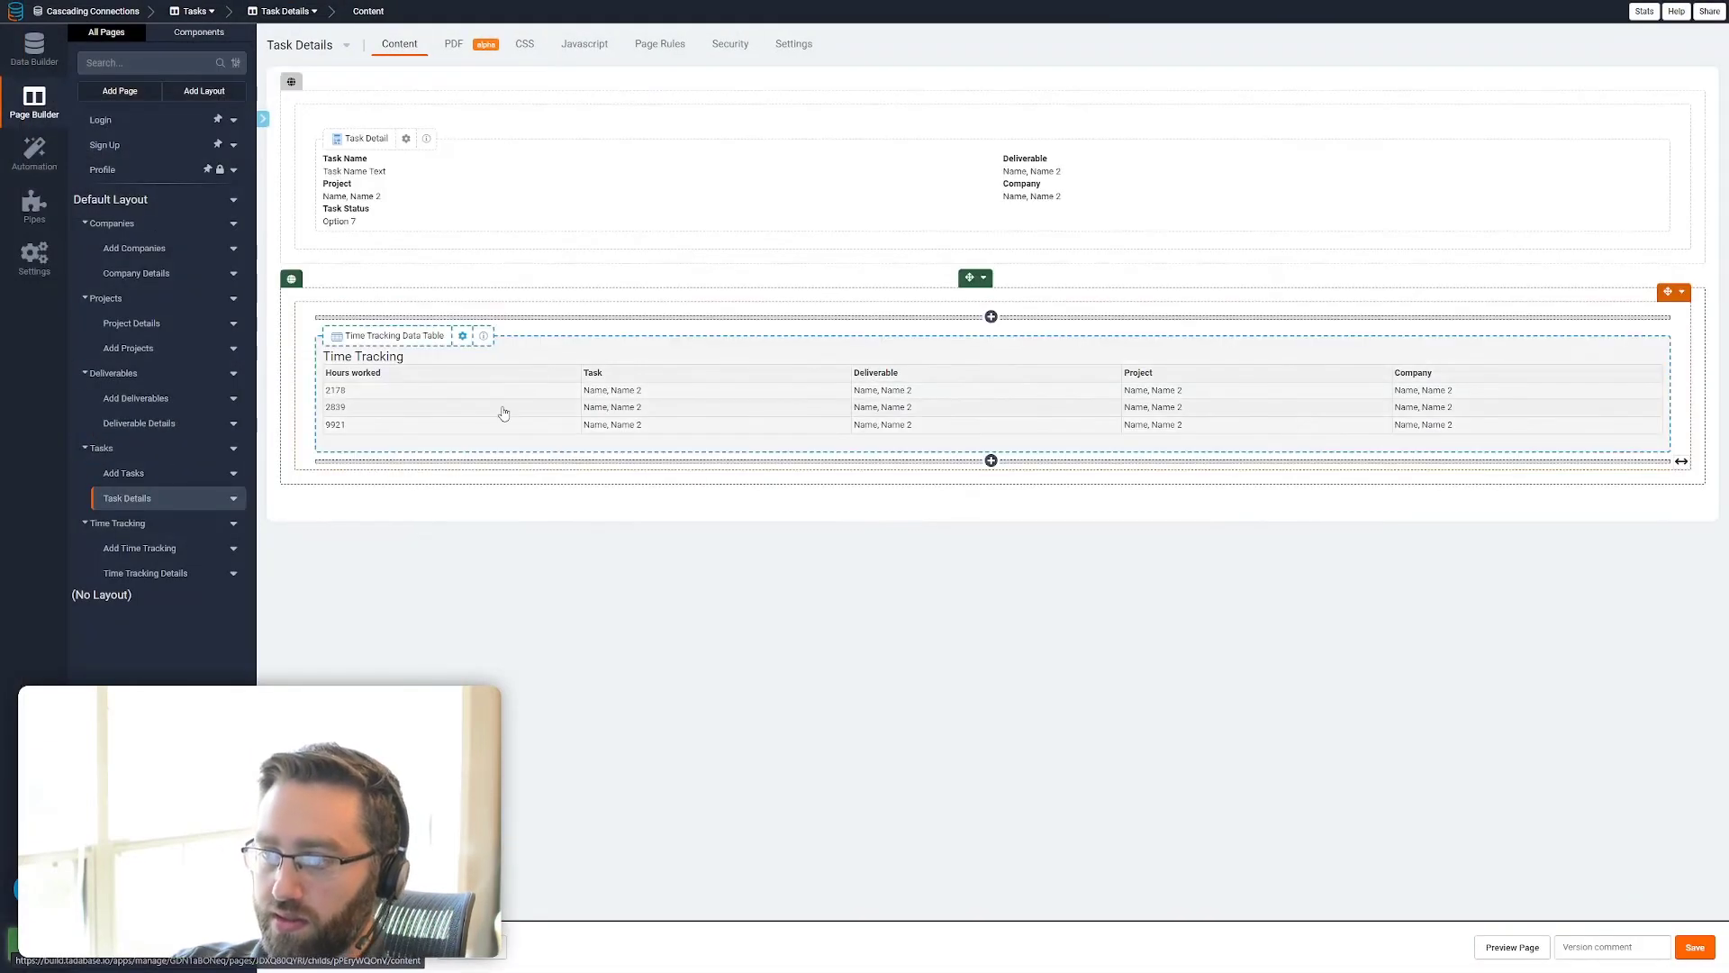
{"action": "left_click", "coordinate": [470, 392]}
{"action": "left_click", "coordinate": [52, 217]}
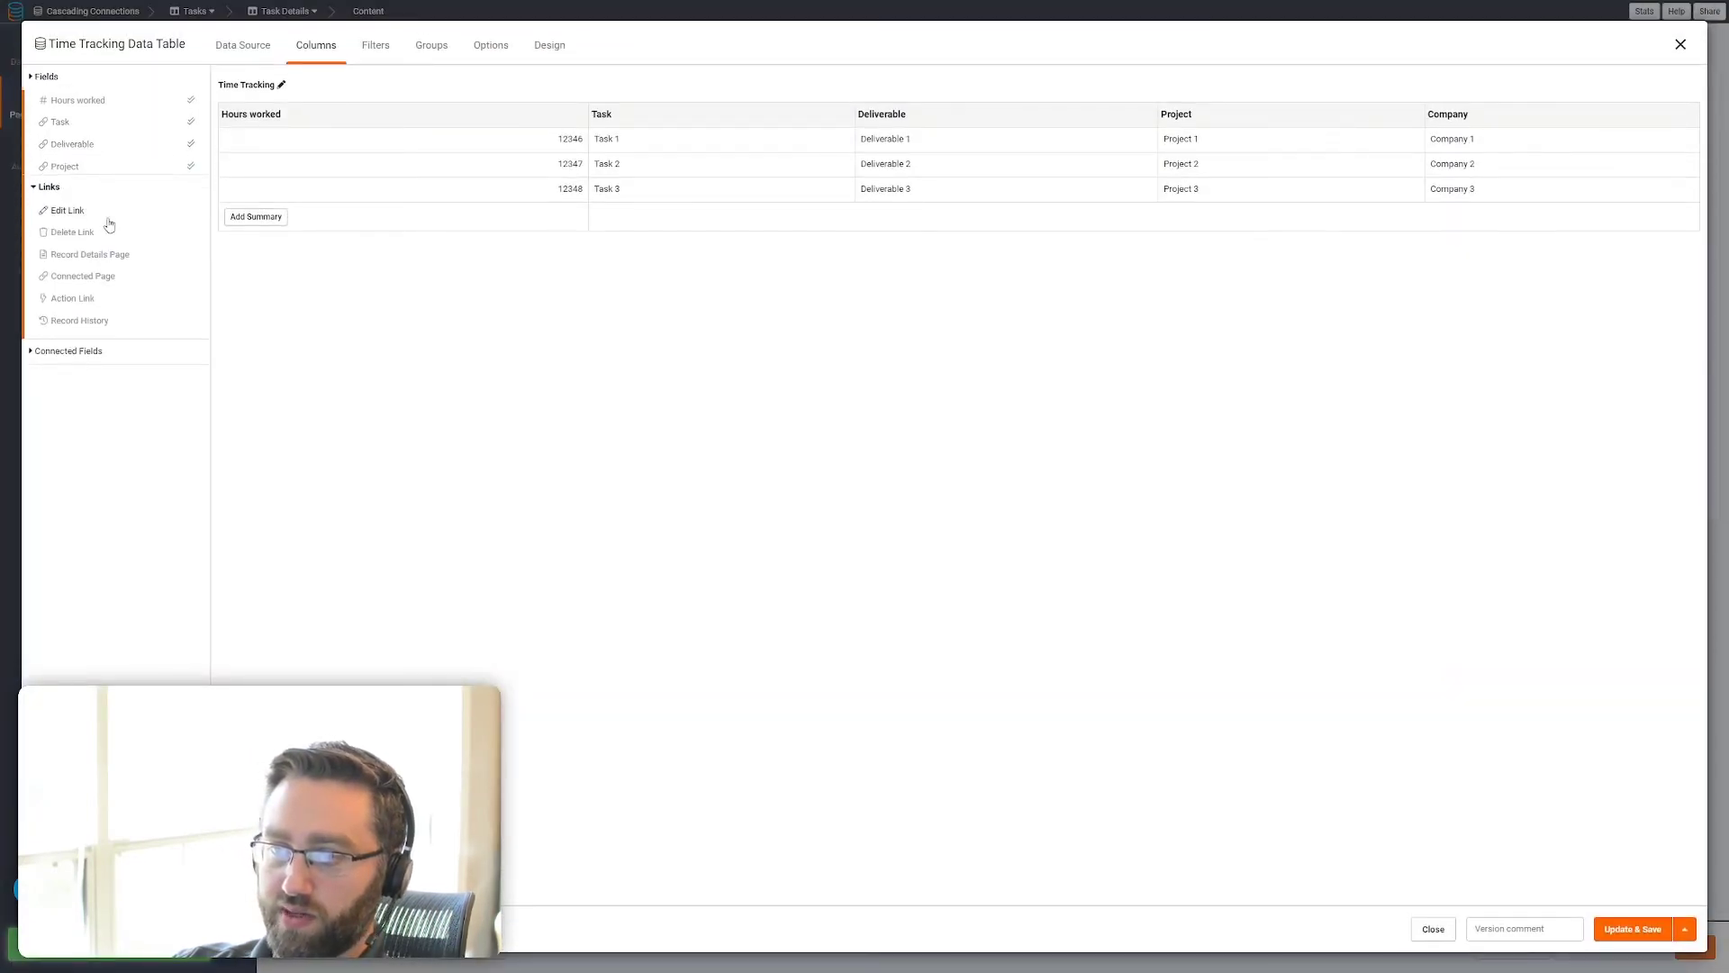
{"action": "left_click", "coordinate": [74, 190]}
{"action": "left_click", "coordinate": [114, 133]}
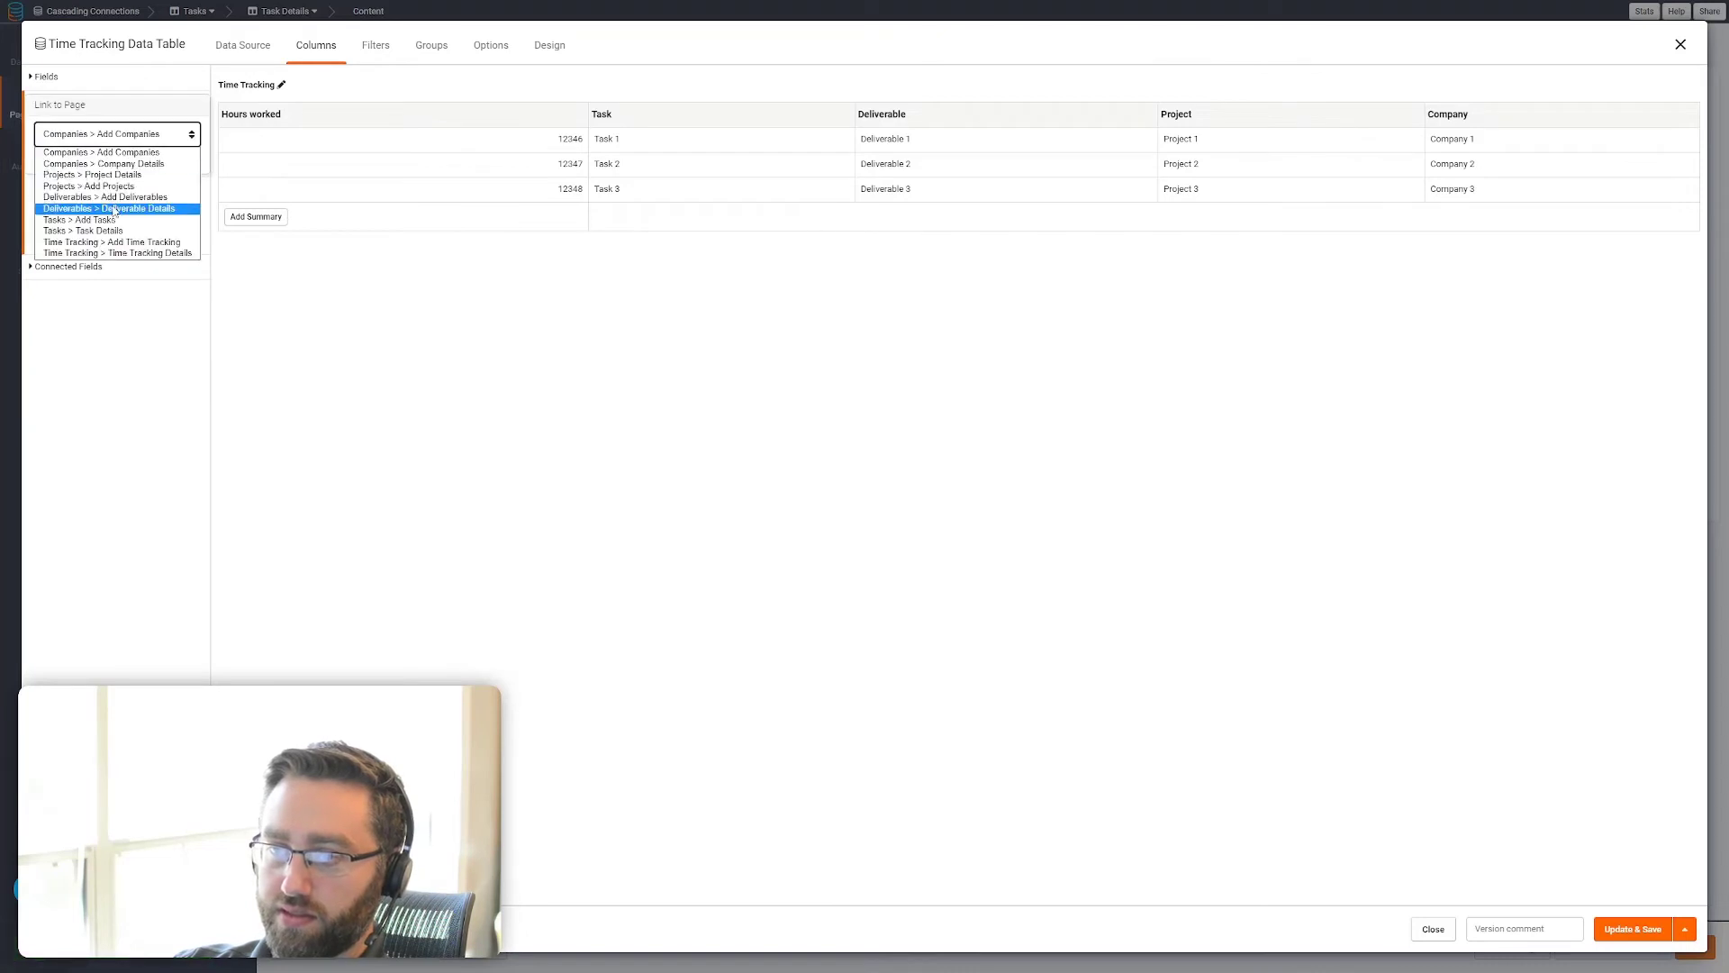
{"action": "left_click", "coordinate": [130, 254]}
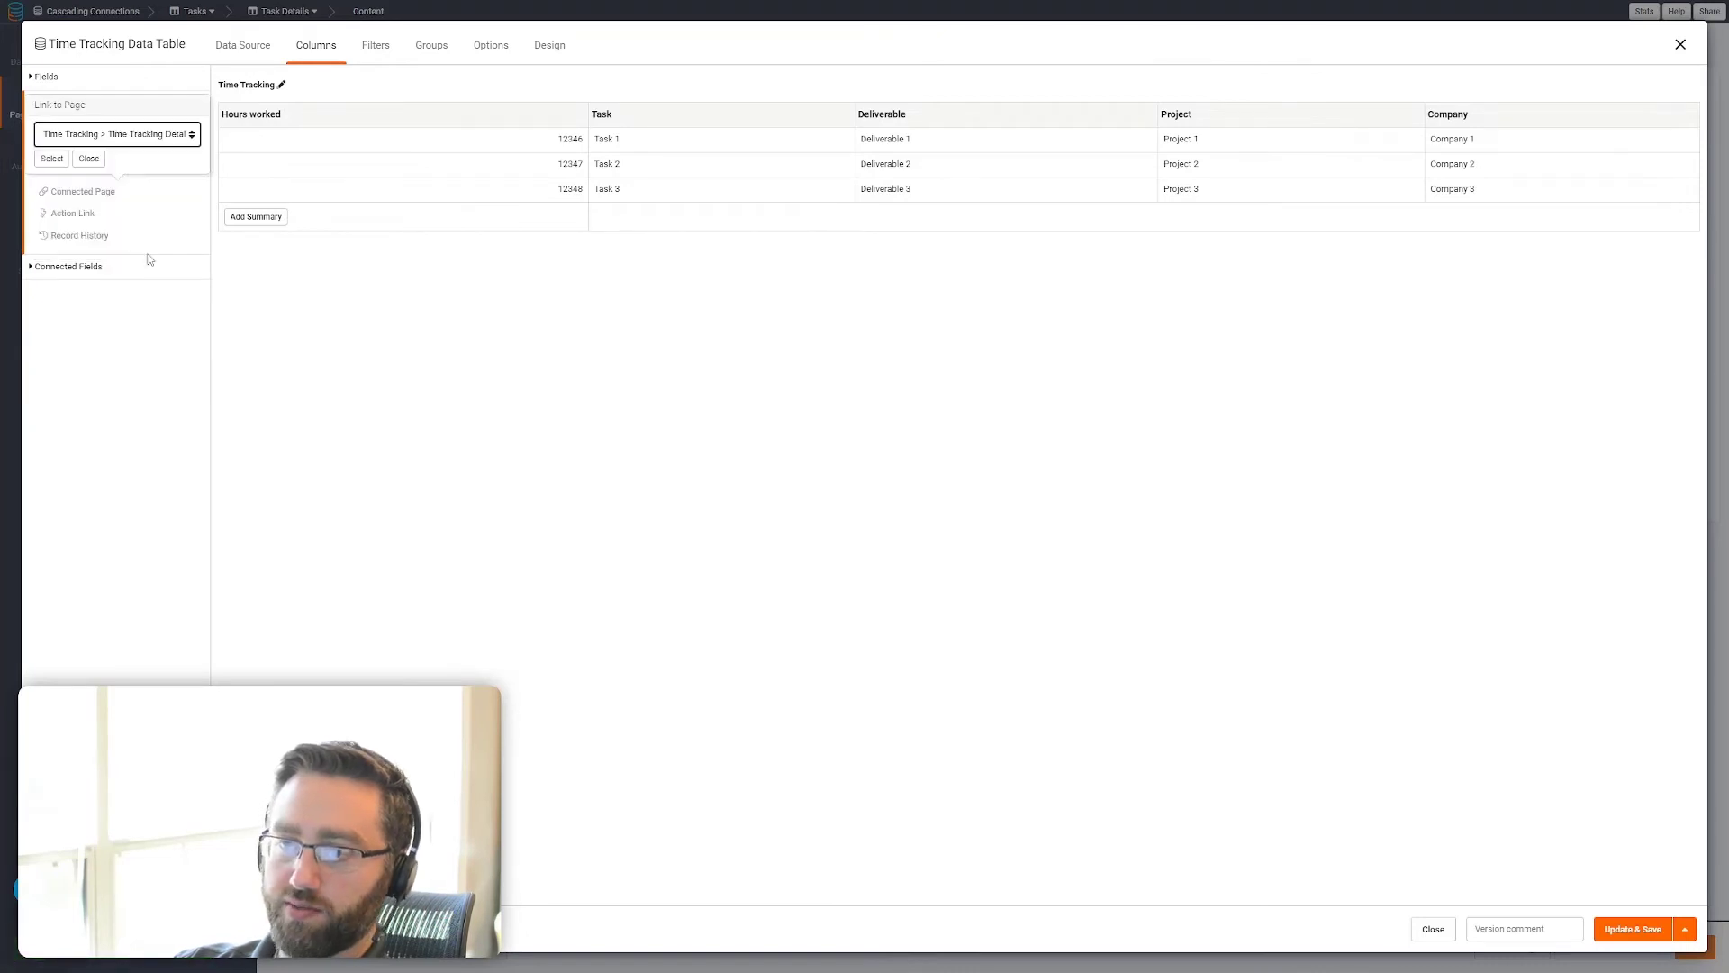
{"action": "left_click", "coordinate": [53, 159]}
{"action": "left_click", "coordinate": [1633, 930]}
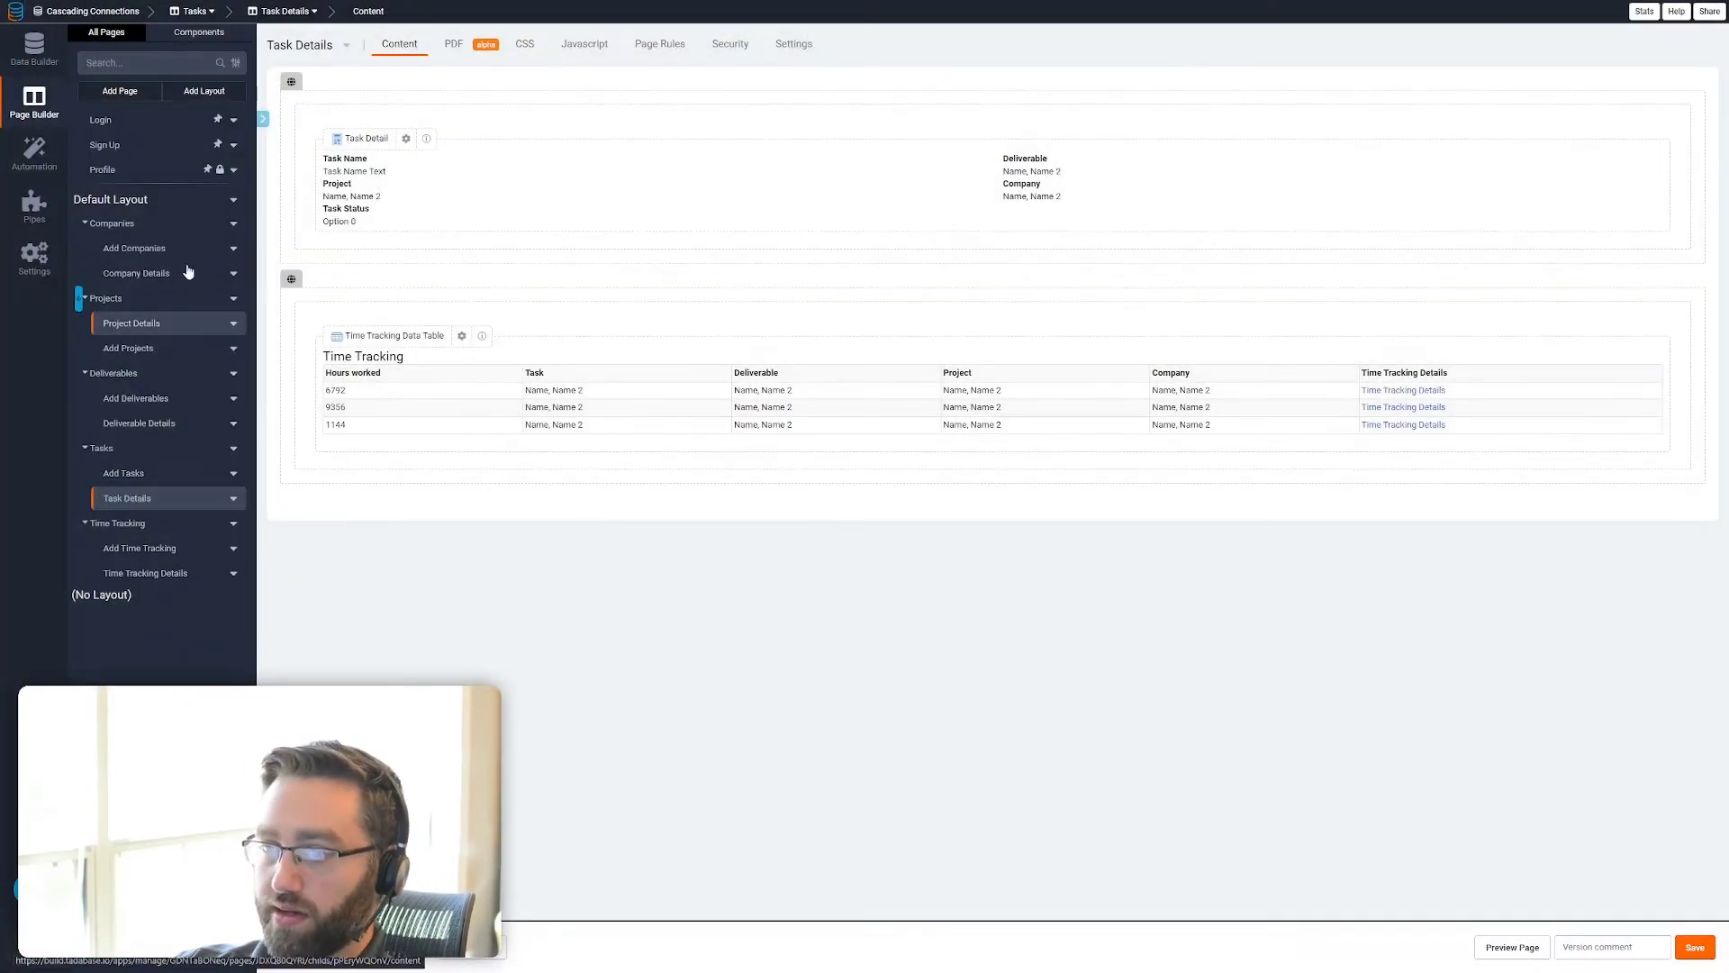
Preview the Companies page and add a company record named Tadabase
{"action": "left_click", "coordinate": [144, 272]}
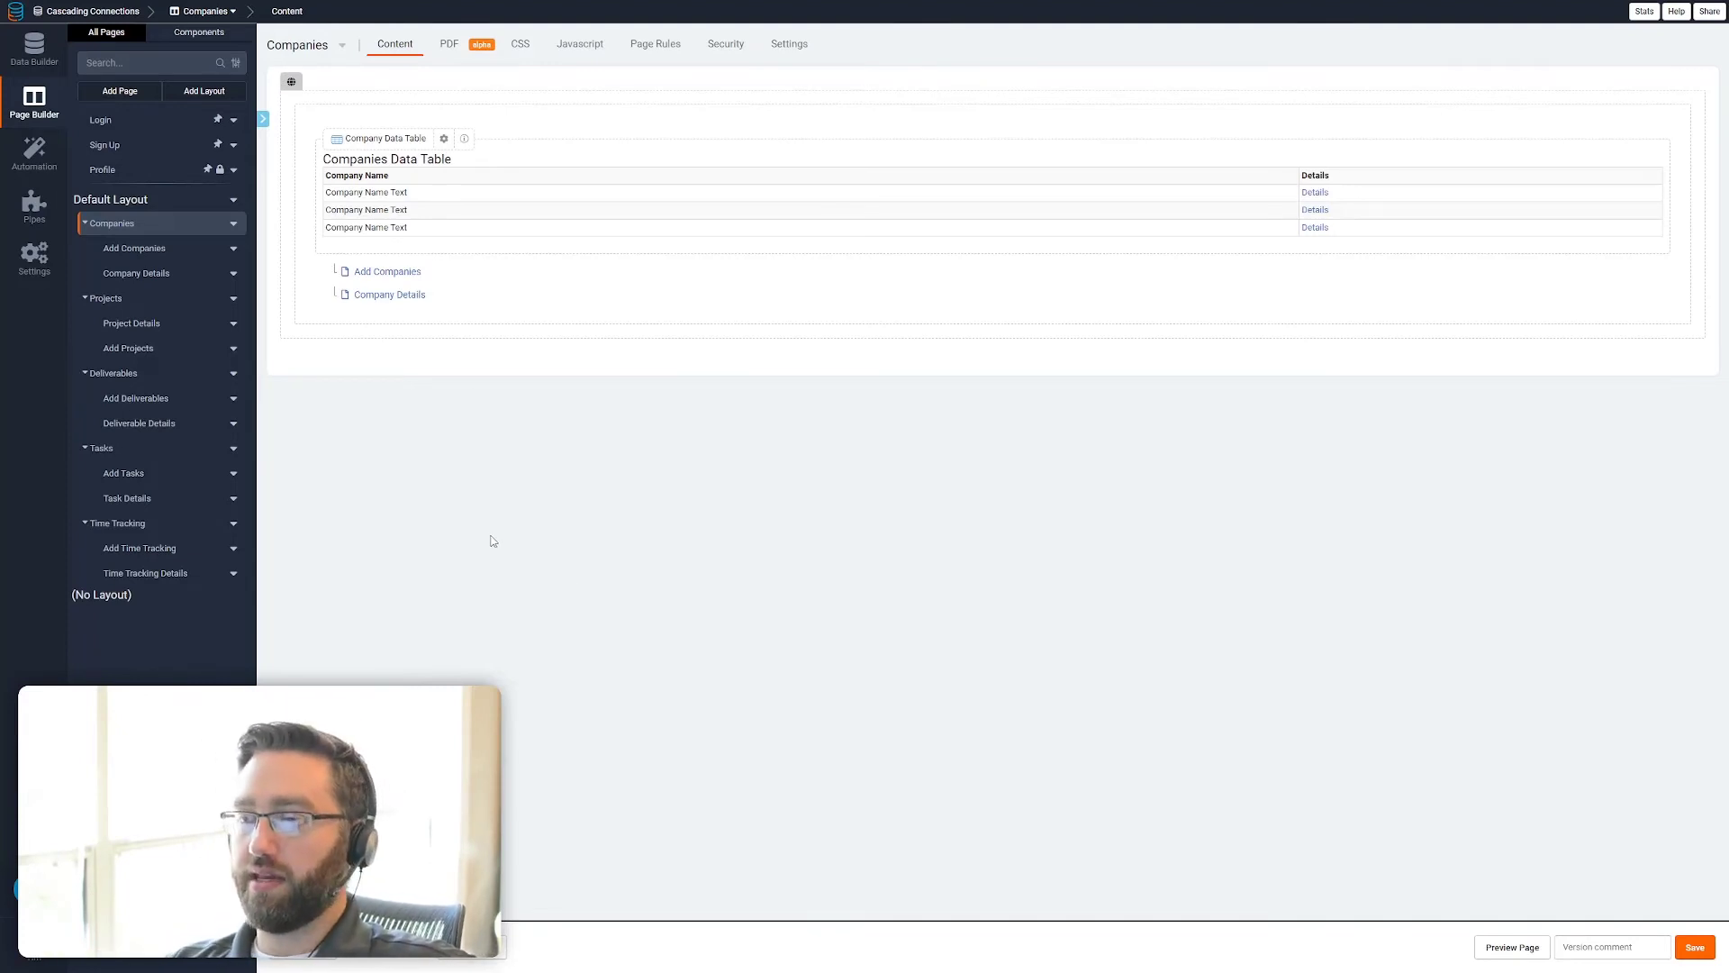
{"action": "left_click", "coordinate": [1531, 951]}
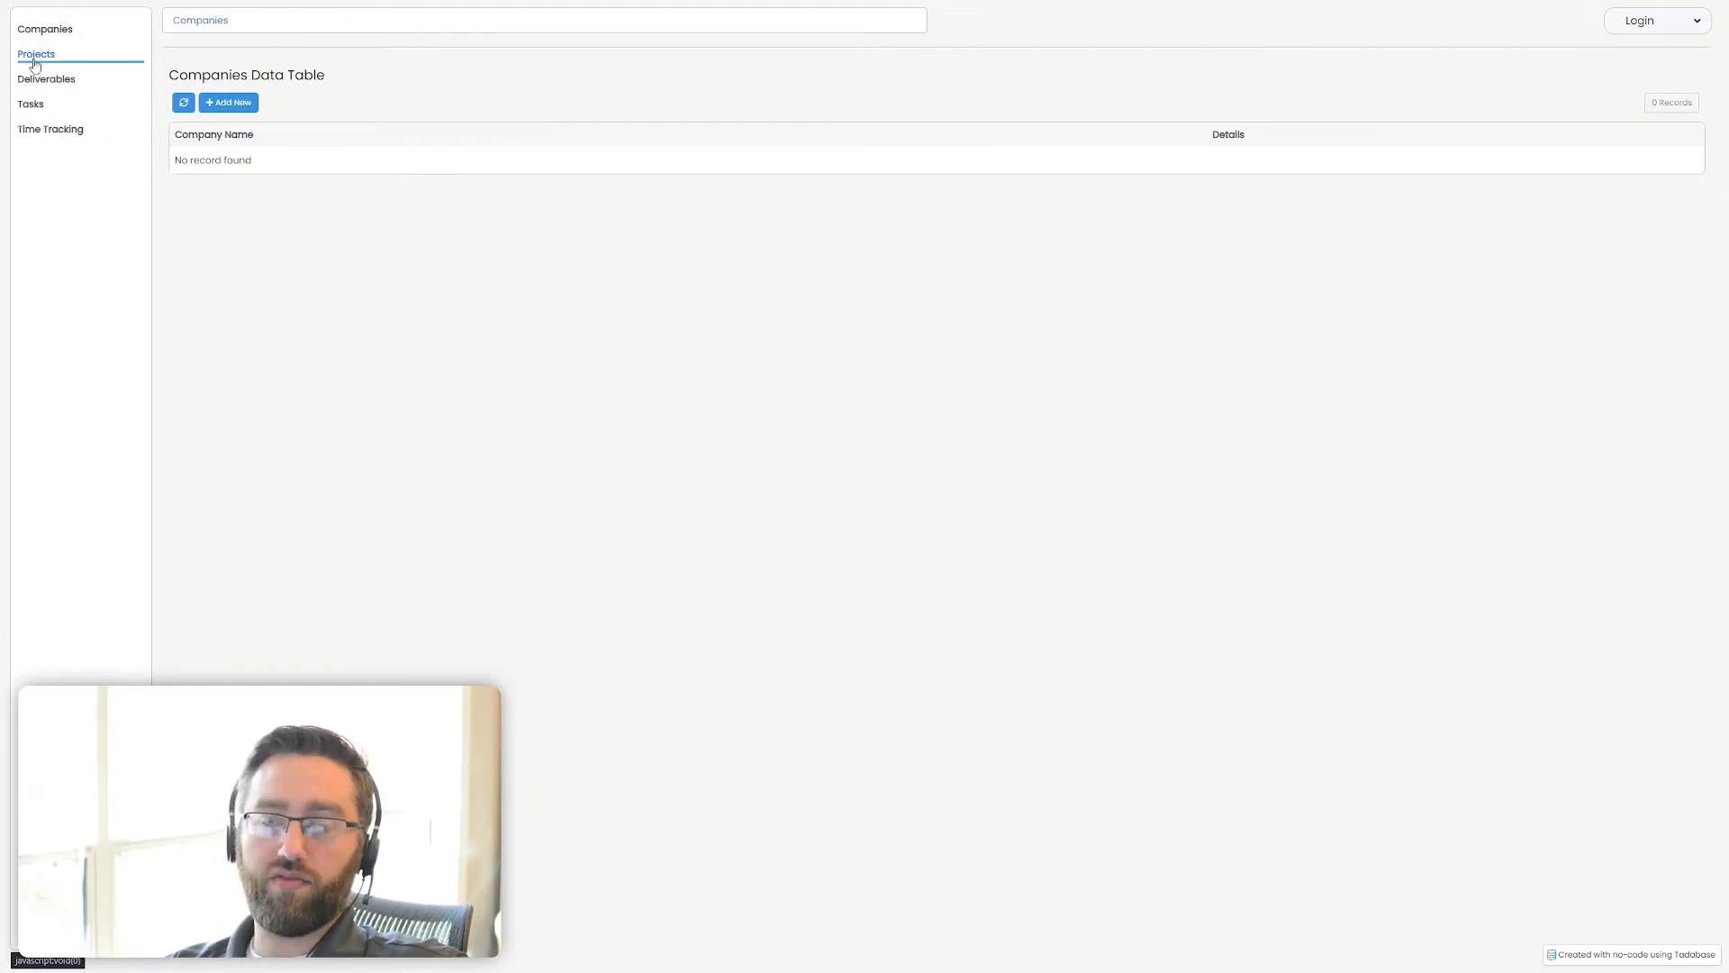
{"action": "left_click", "coordinate": [231, 106]}
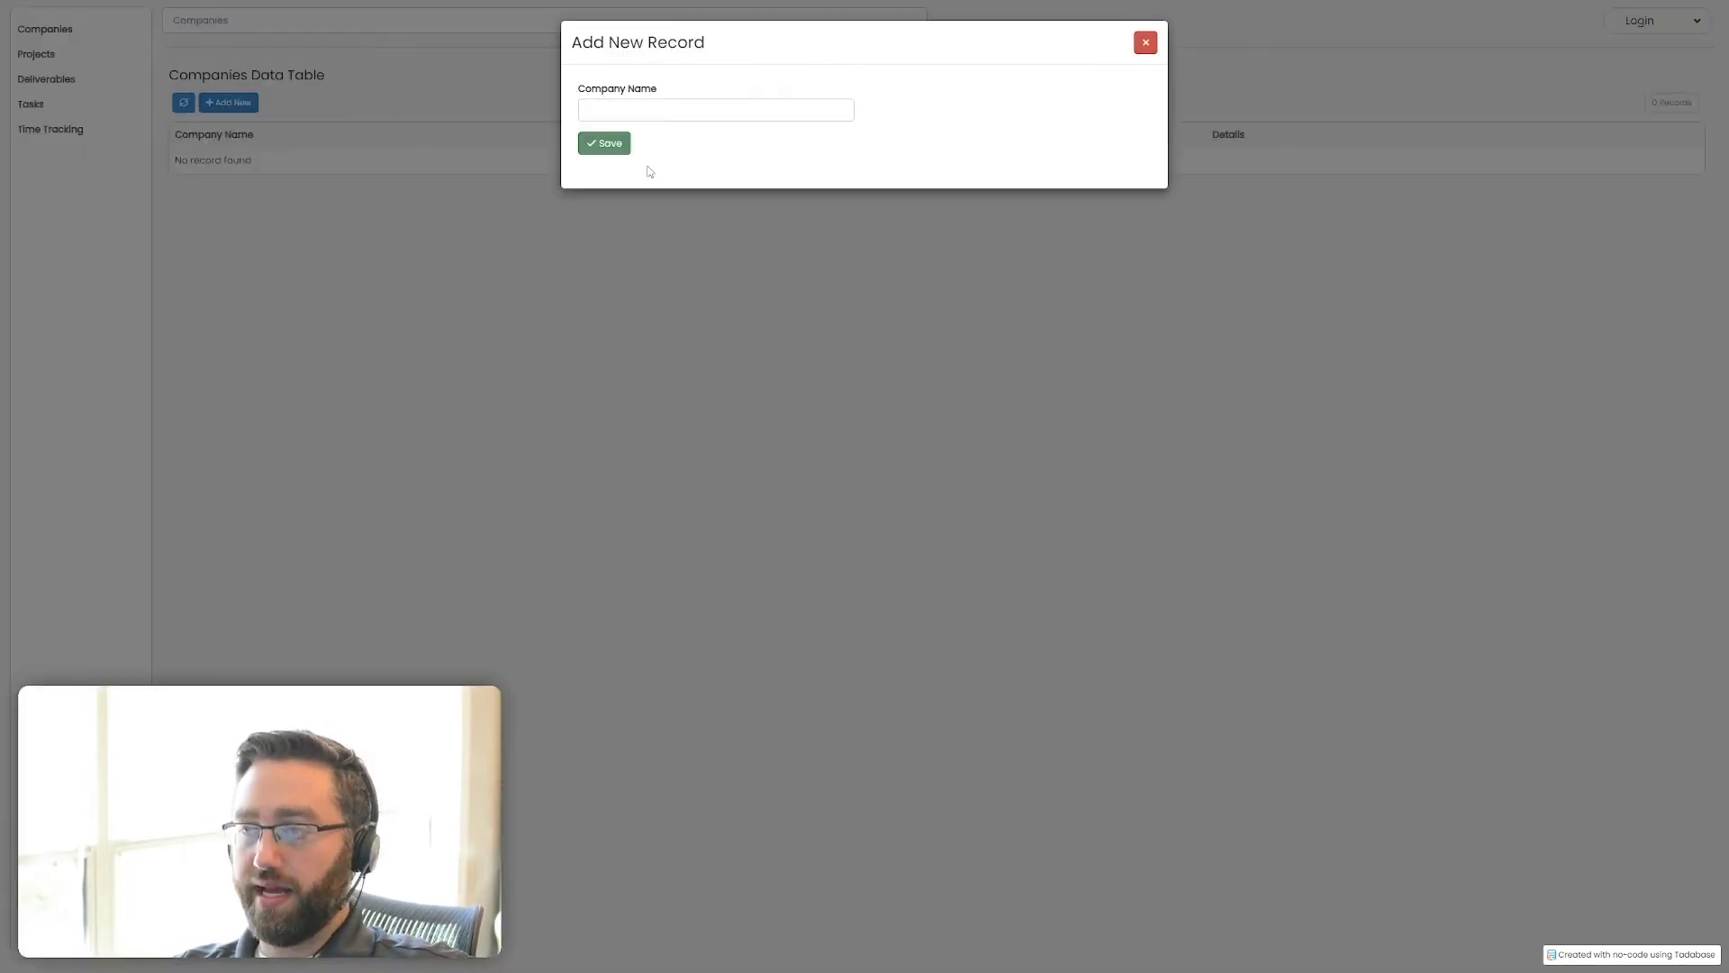
{"action": "left_click", "coordinate": [651, 111]}
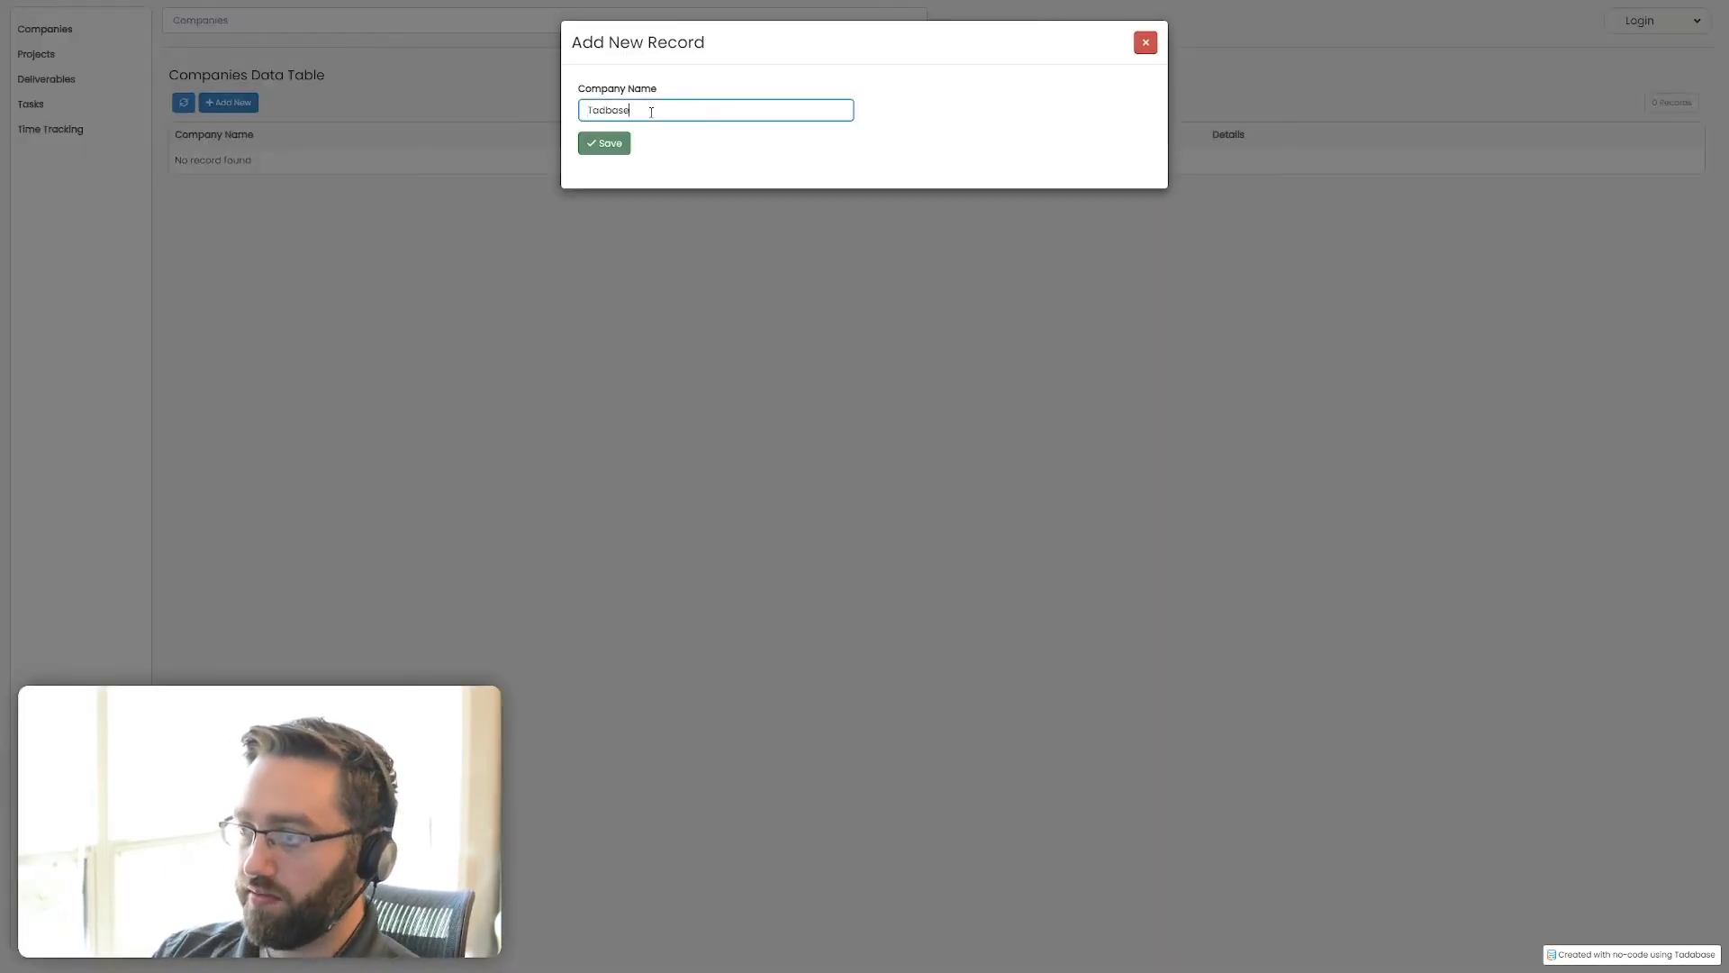
{"action": "left_click", "coordinate": [604, 143]}
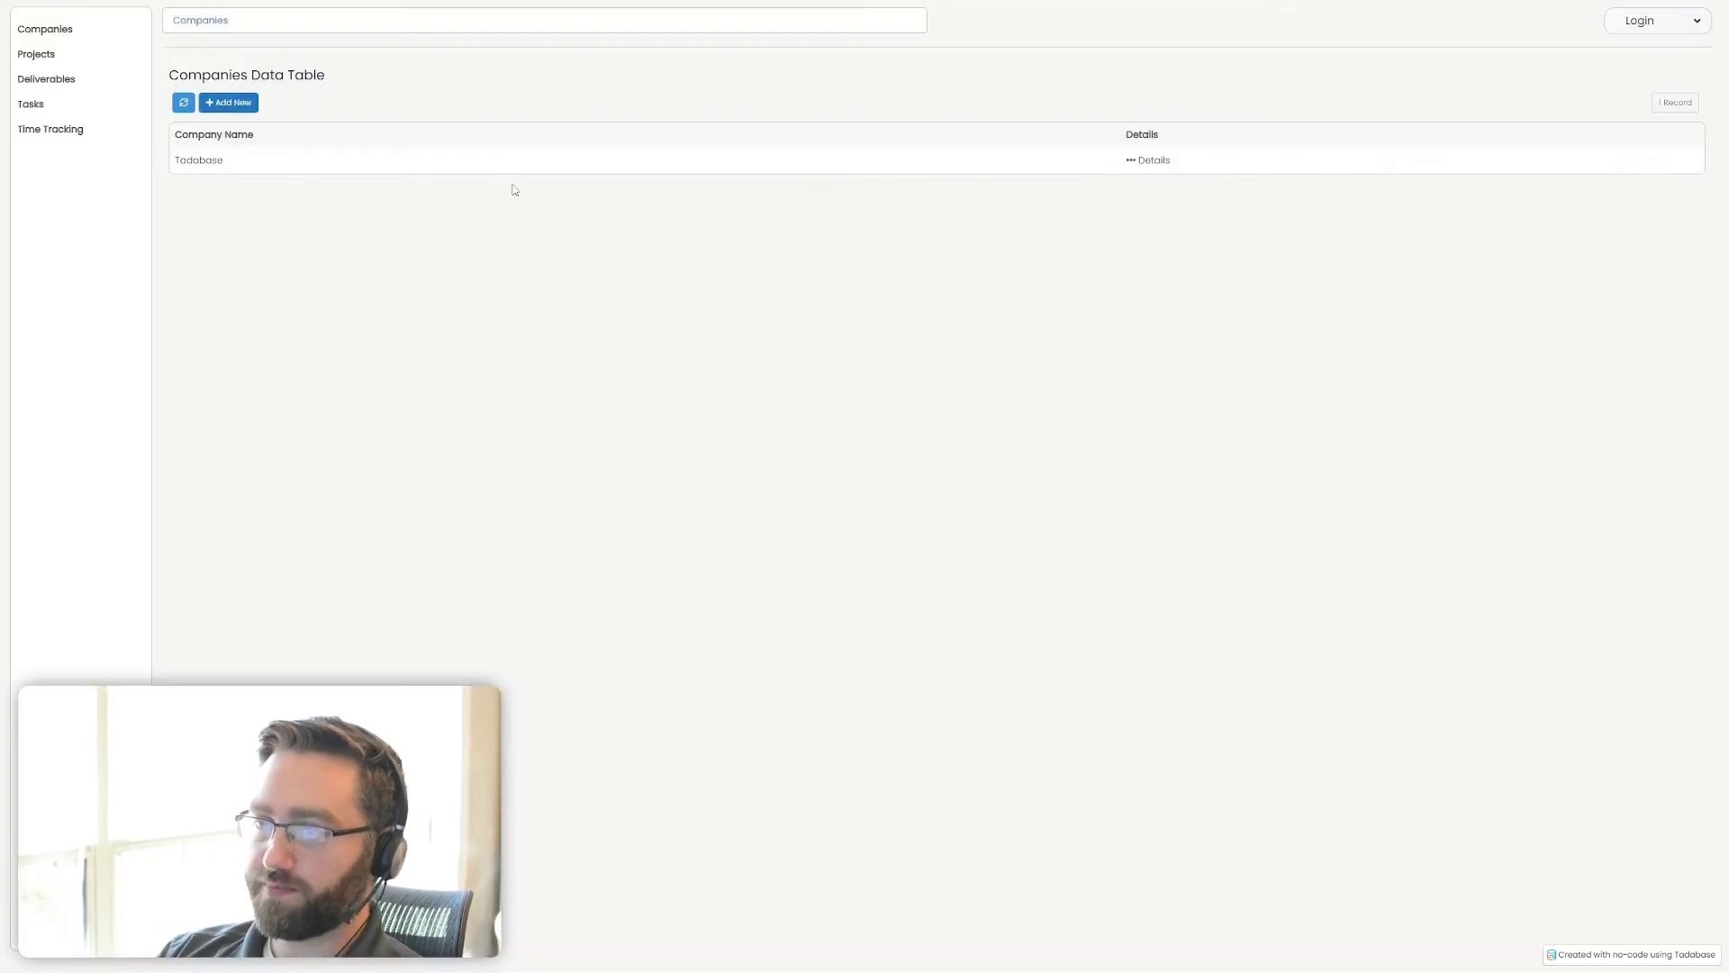
Add a project record named "Build it with" plus the presenter's first name, connected to the company Tadabase
{"action": "left_click", "coordinate": [36, 54]}
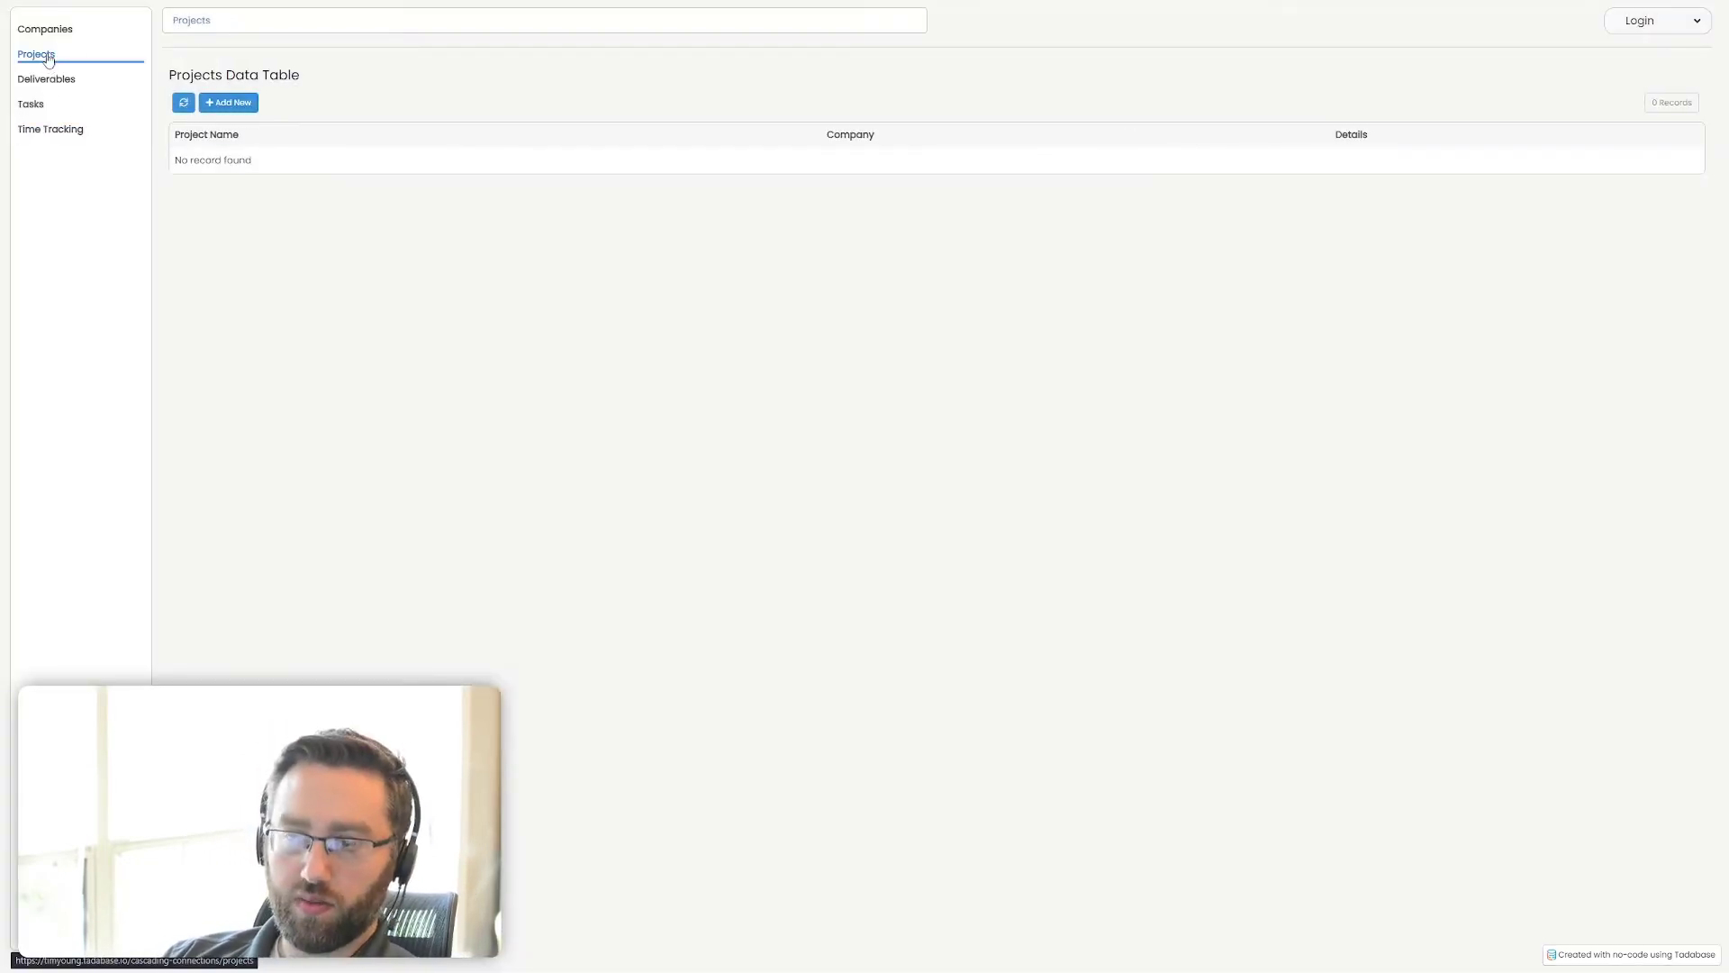
{"action": "left_click", "coordinate": [236, 105]}
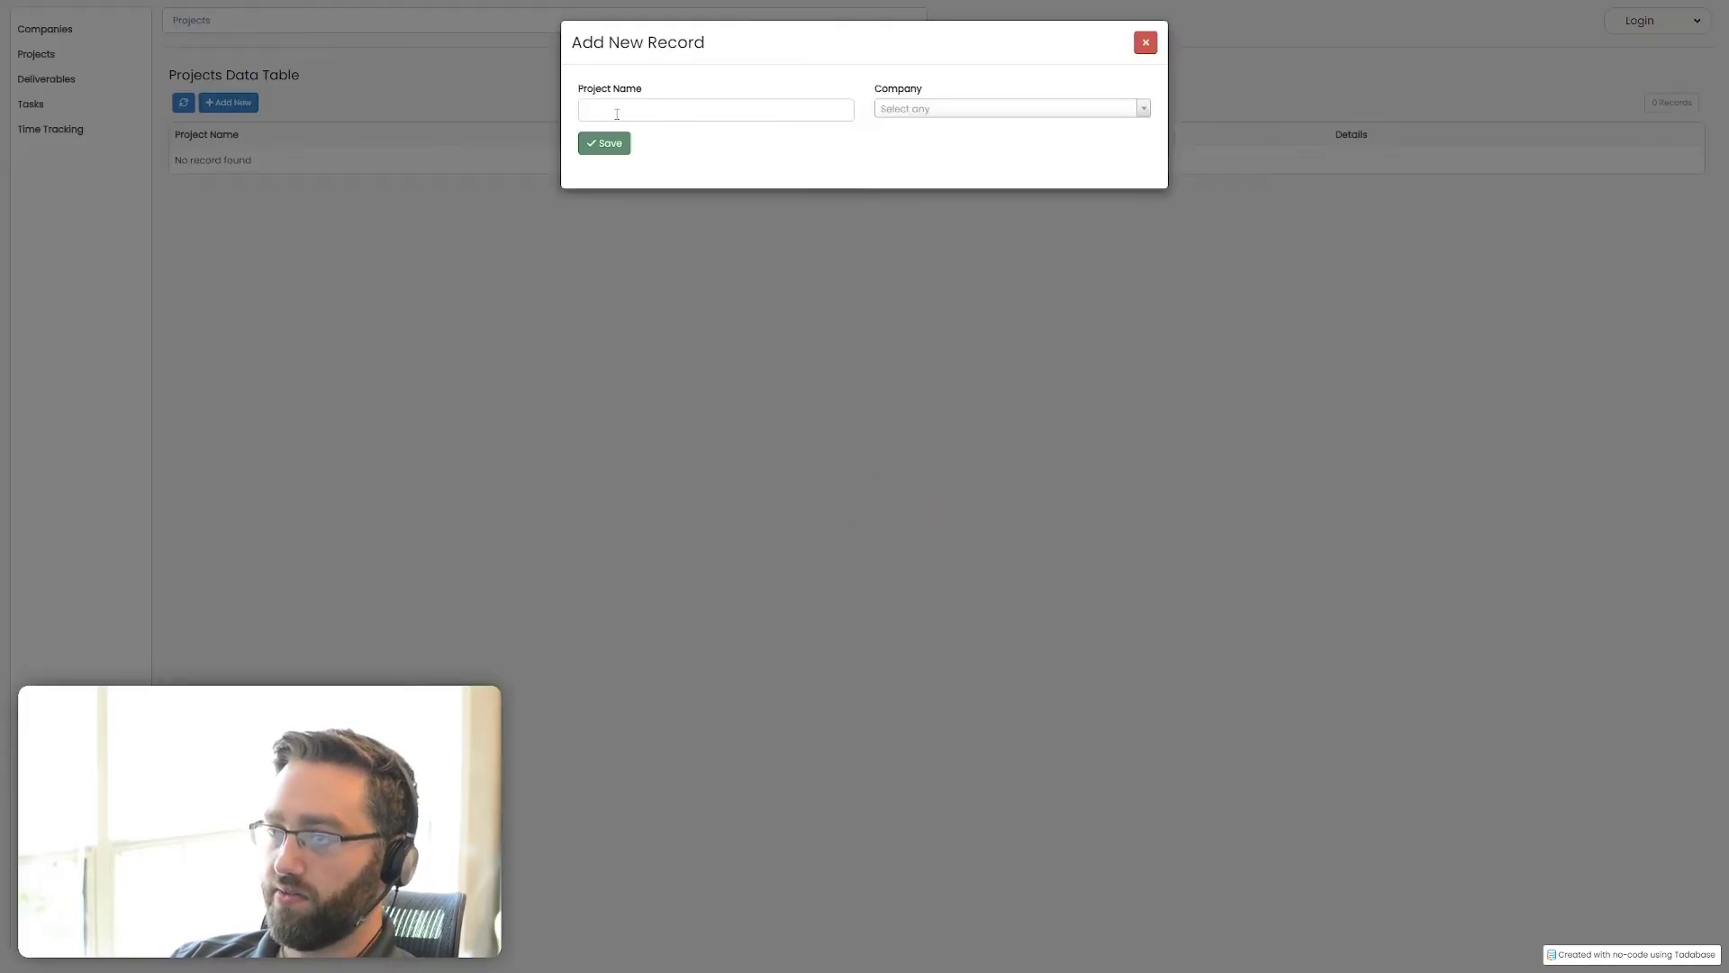
{"action": "left_click", "coordinate": [619, 112]}
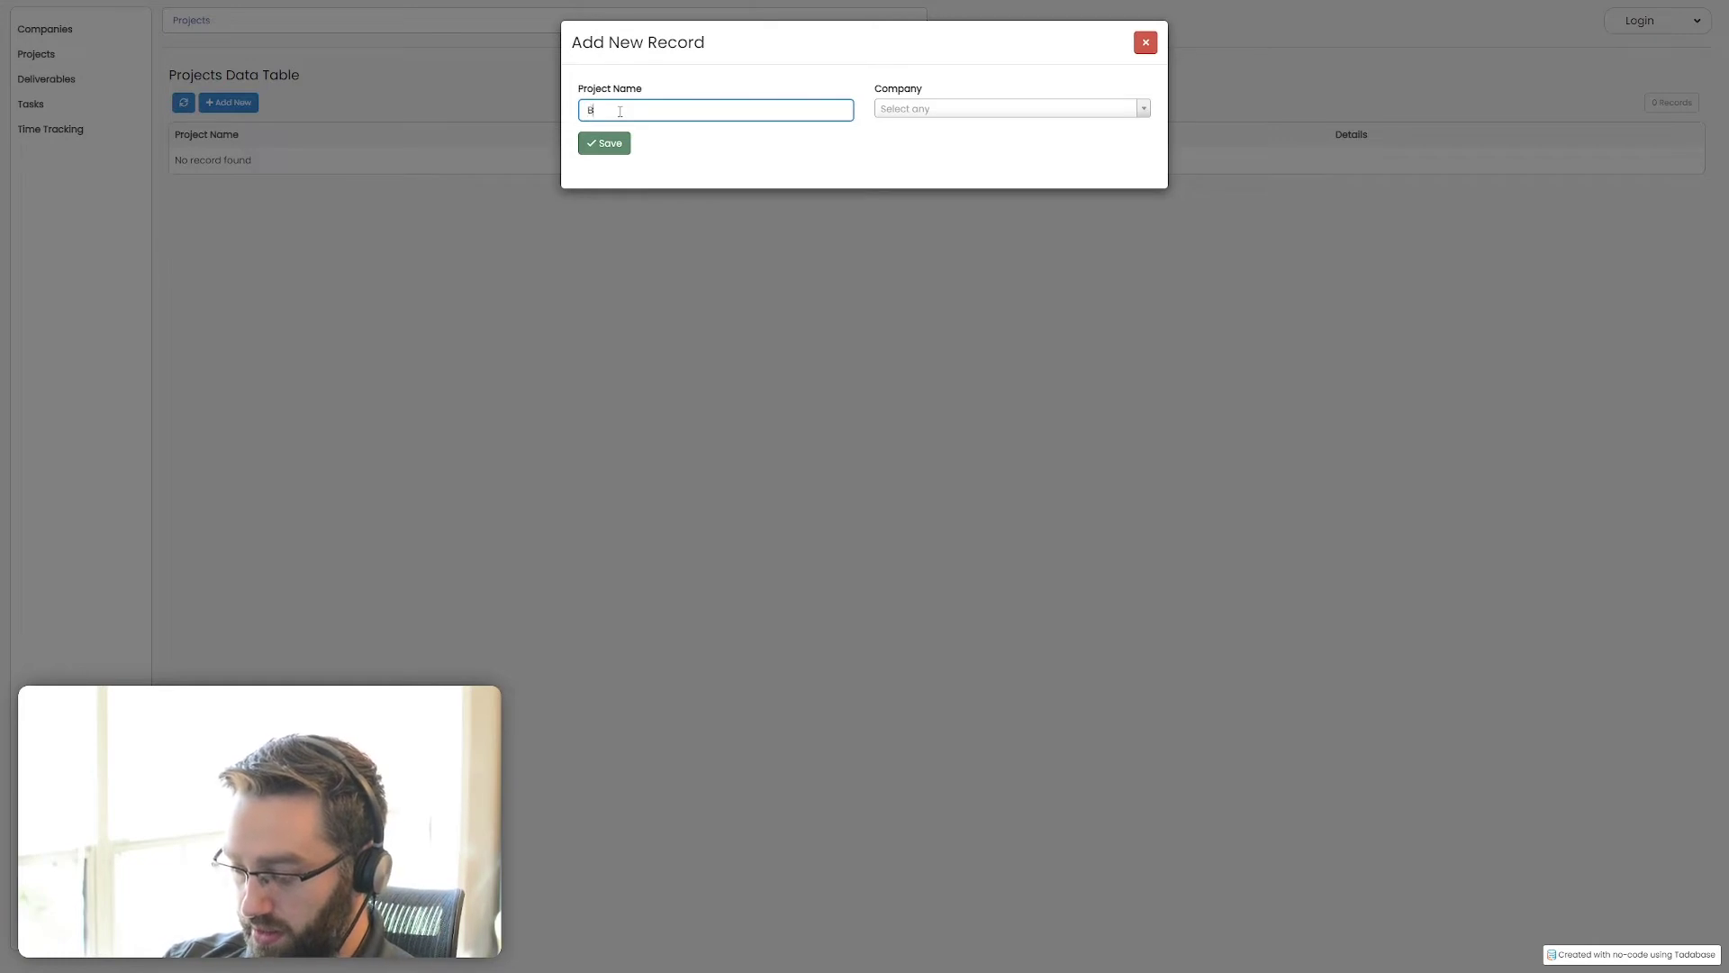
{"action": "type", "text": "Build it with Tim"}
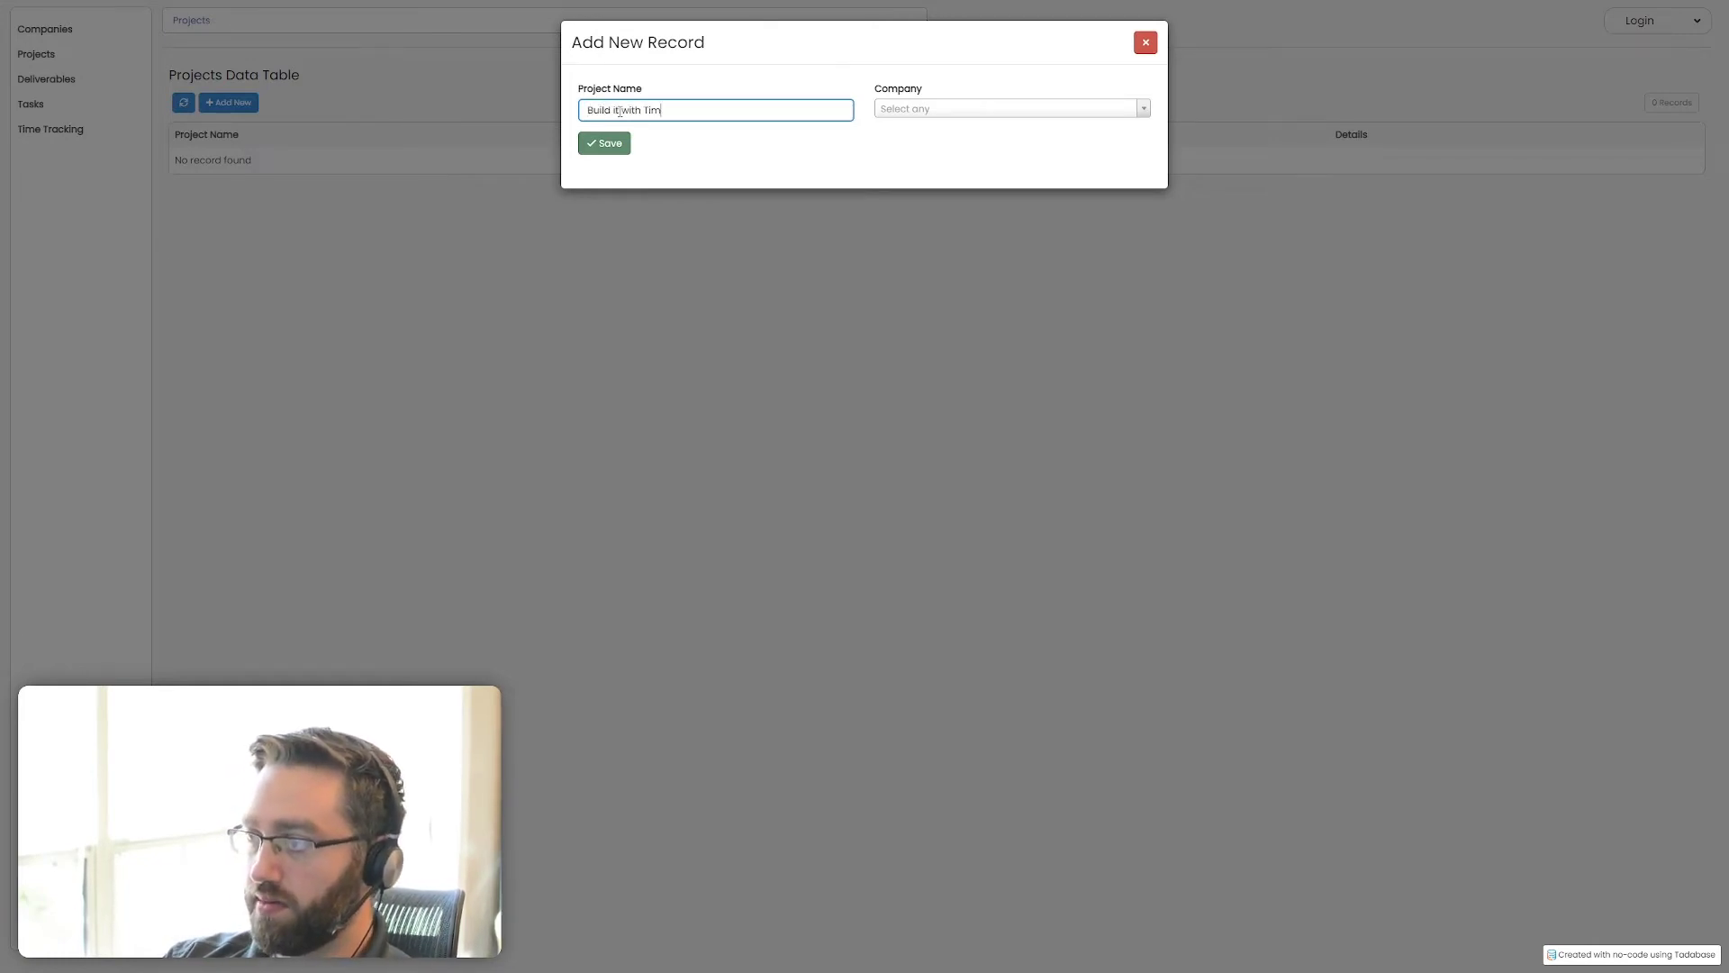
{"action": "left_click", "coordinate": [940, 116]}
{"action": "left_click", "coordinate": [925, 155]}
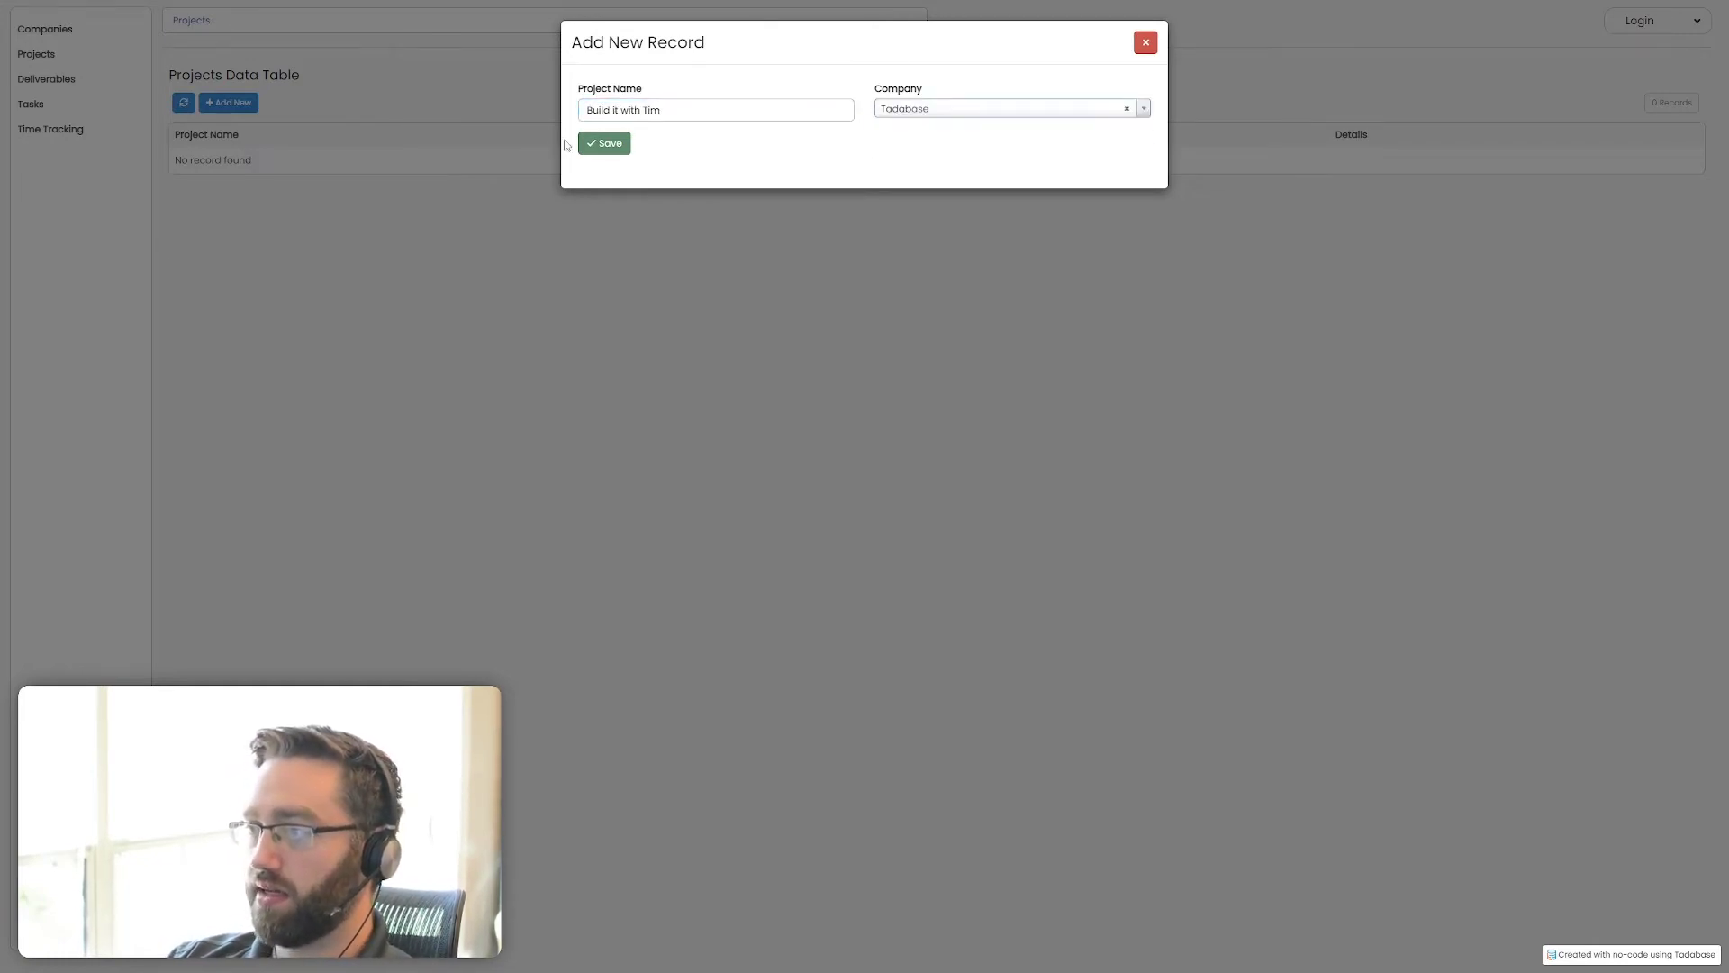
{"action": "left_click", "coordinate": [602, 144]}
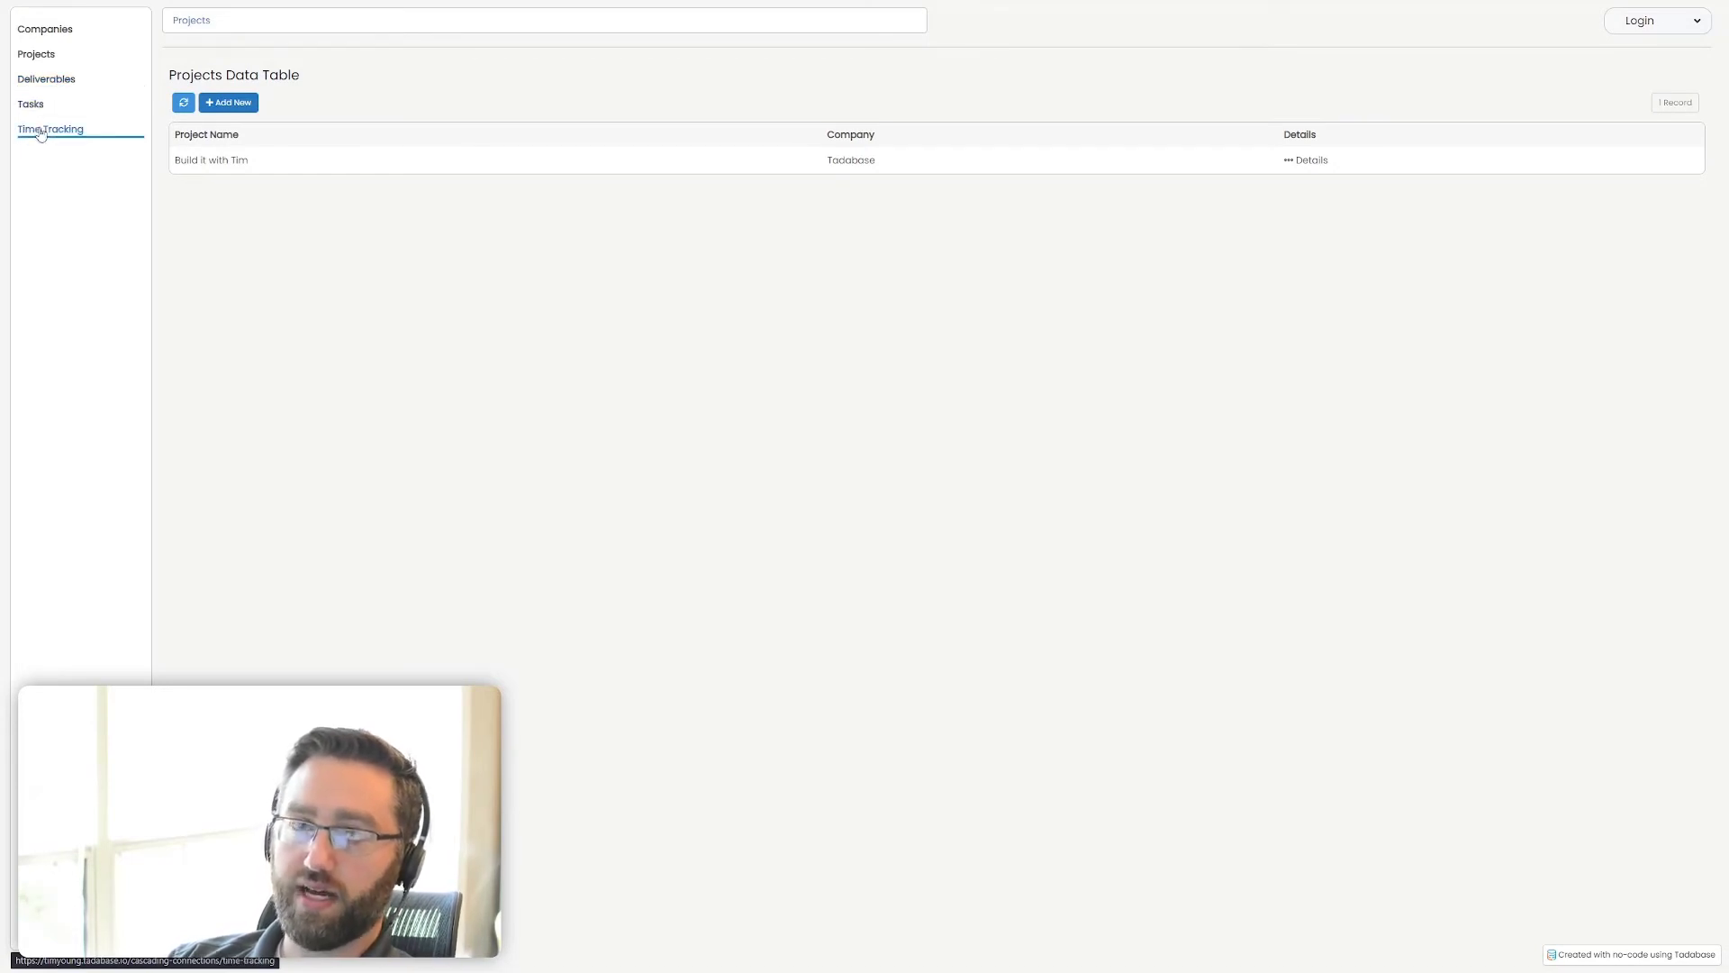
Add a deliverable record named "Upload video" connected to the "Build it with" project, leaving its company empty
{"action": "left_click", "coordinate": [46, 79]}
{"action": "left_click", "coordinate": [228, 103]}
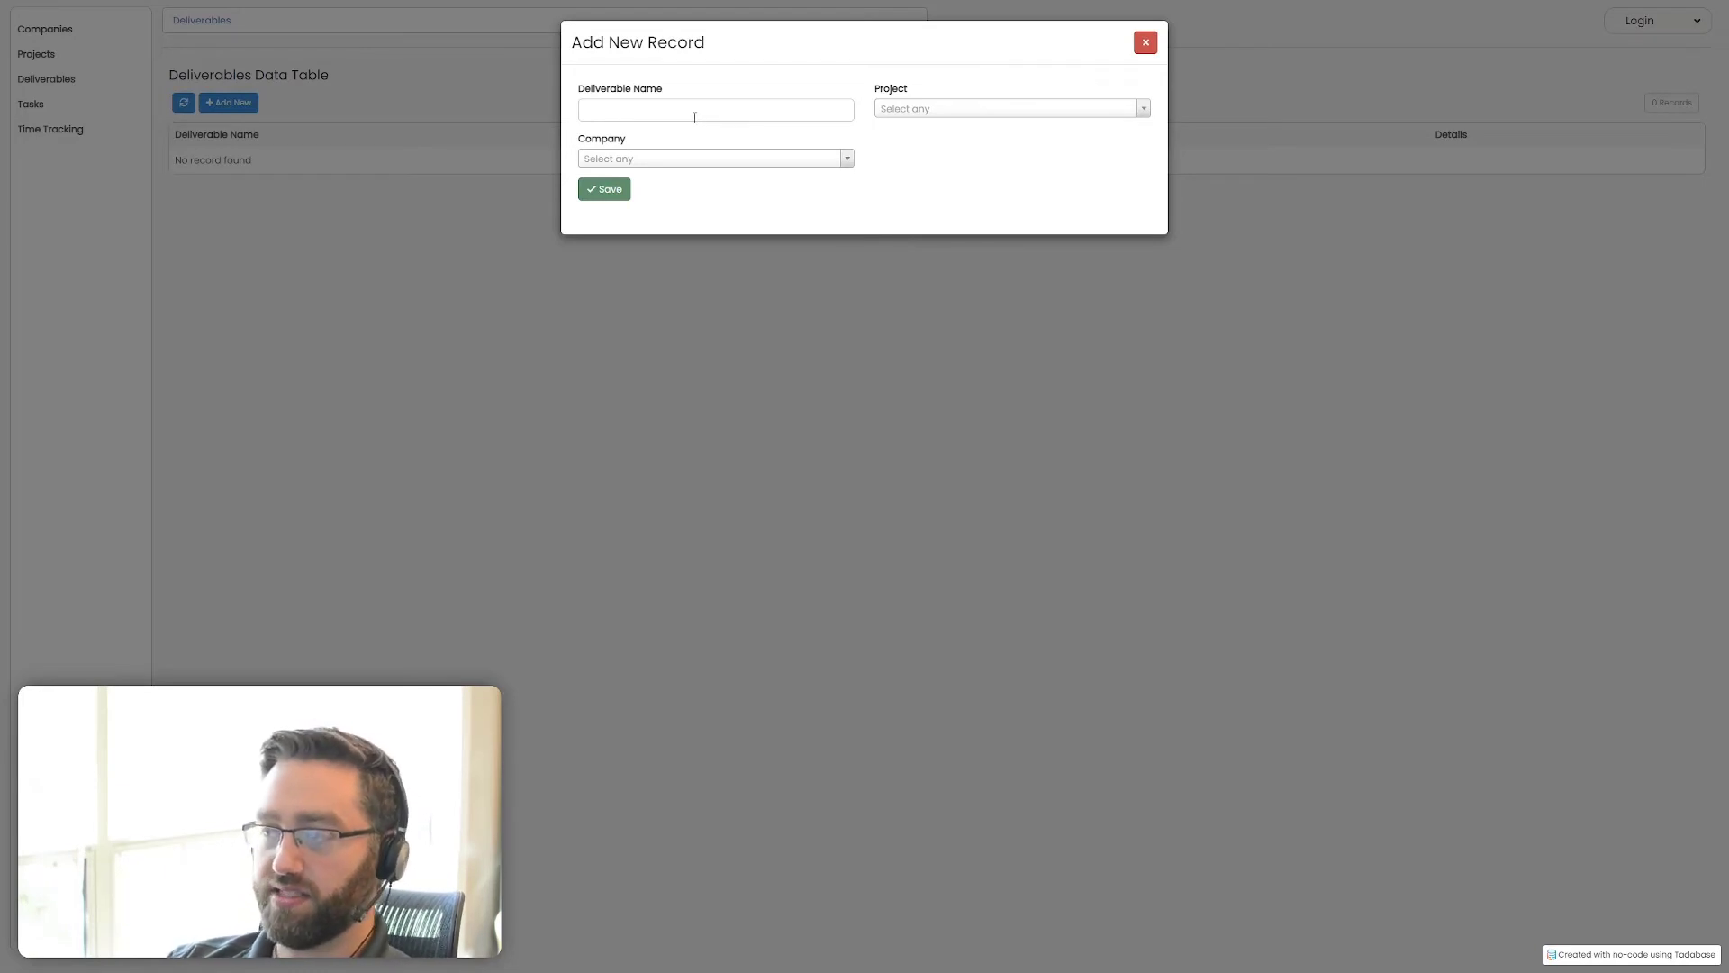
{"action": "left_click", "coordinate": [695, 117]}
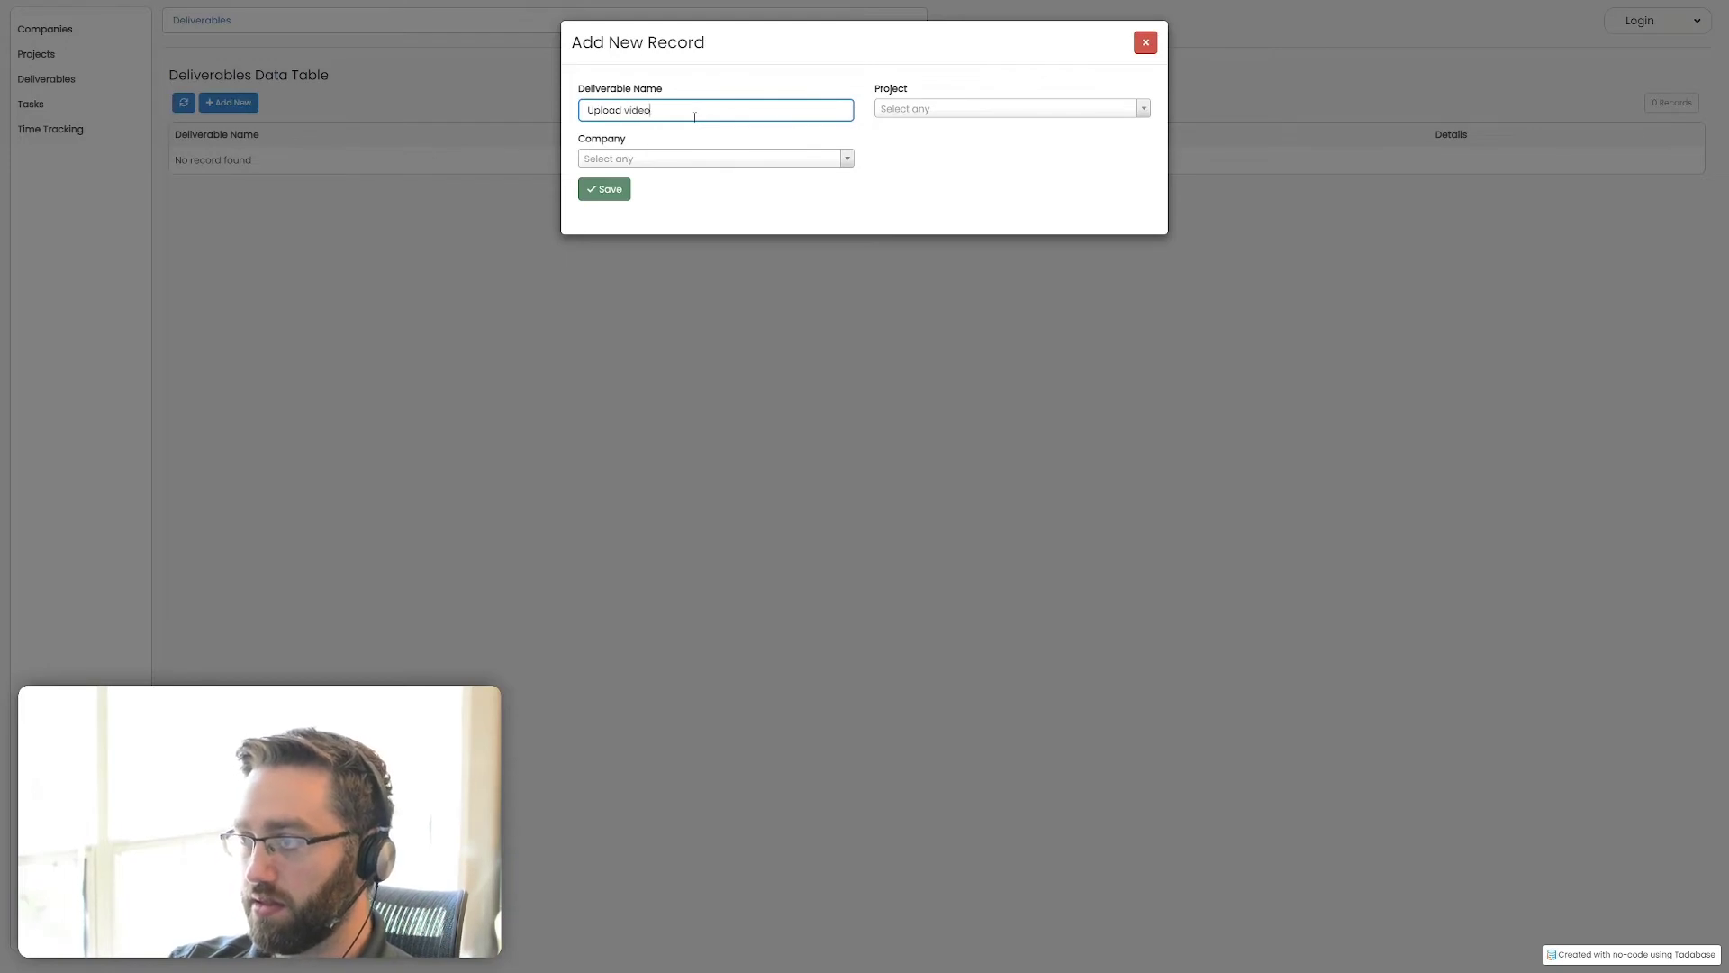
{"action": "left_click", "coordinate": [1038, 108]}
{"action": "left_click", "coordinate": [920, 153]}
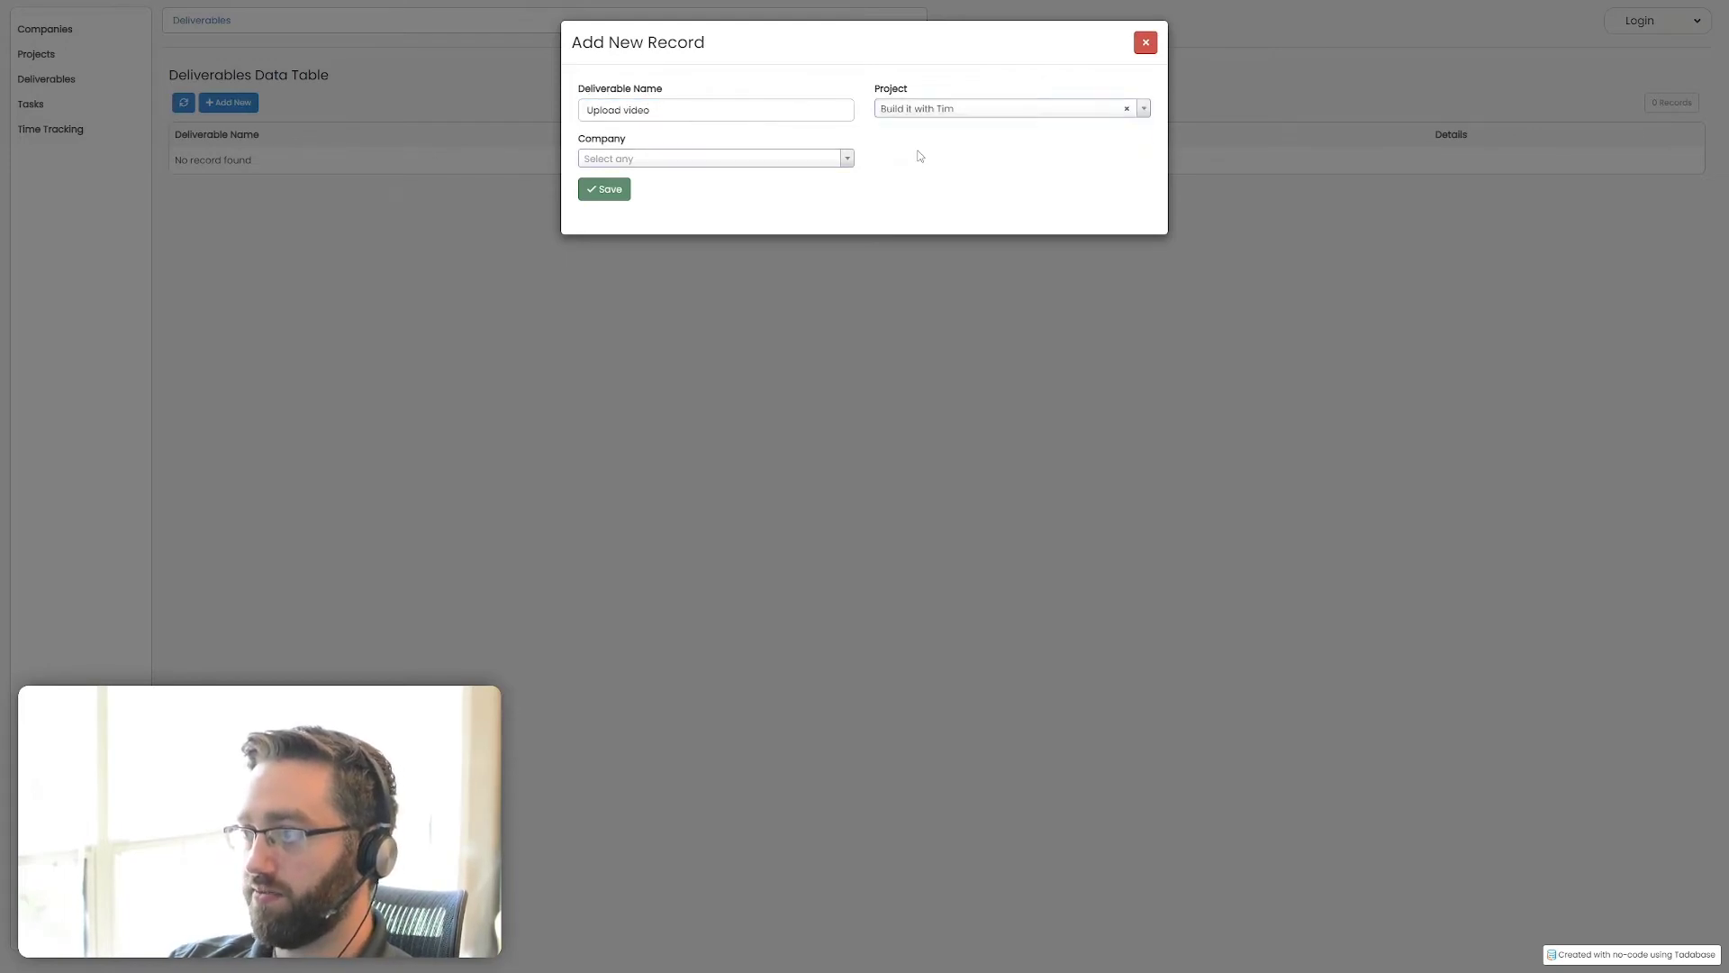
{"action": "left_click", "coordinate": [618, 191]}
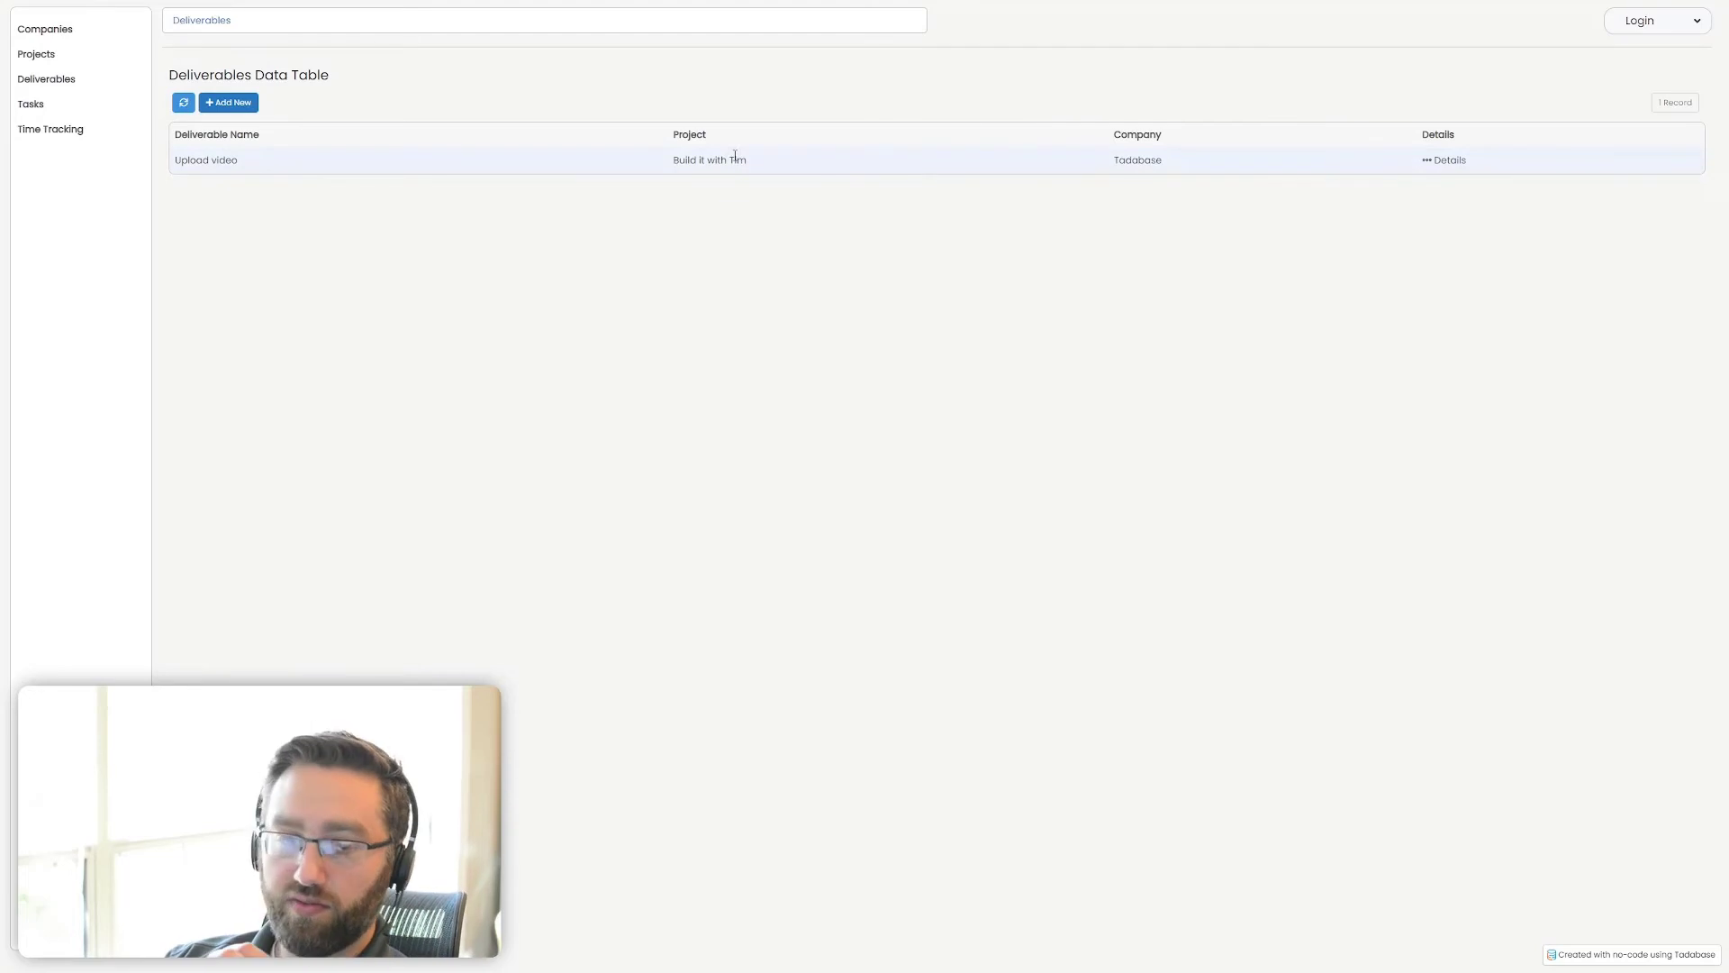
{"action": "left_click_drag", "start_coordinate": [750, 160], "coordinate": [679, 163]}
{"action": "left_click", "coordinate": [950, 307]}
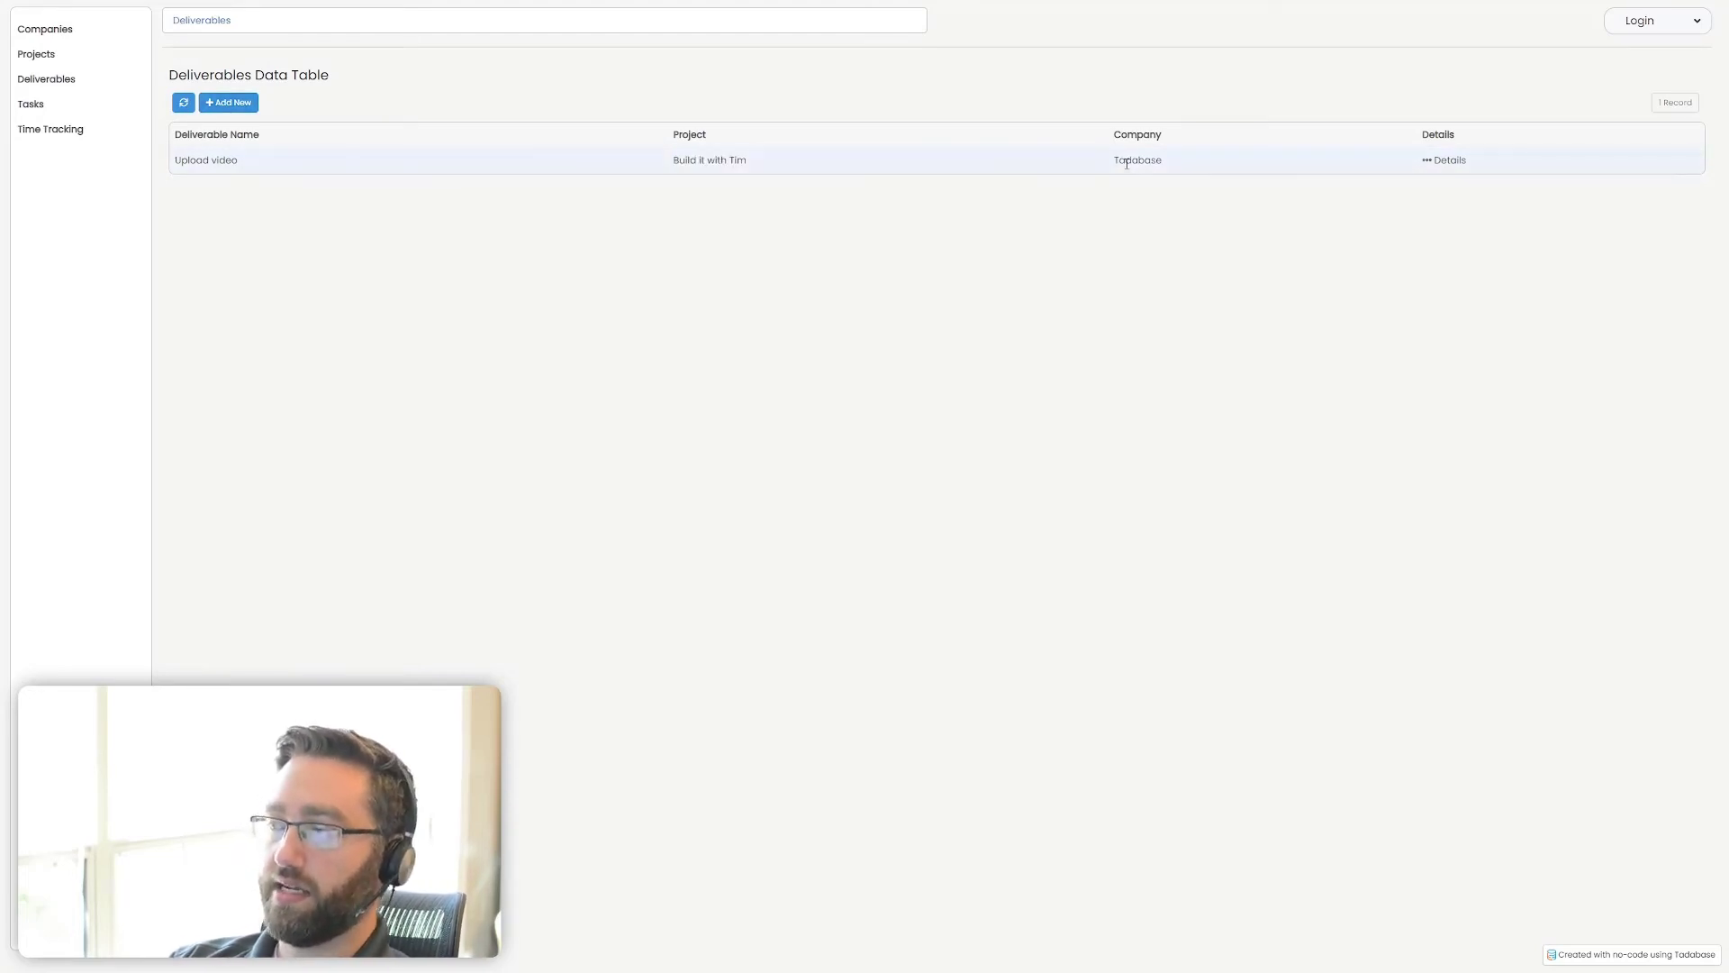
Add a task record named "Create video thumbnail" with deliverable Upload video and status Open, leaving project and company empty
{"action": "left_click", "coordinate": [32, 105]}
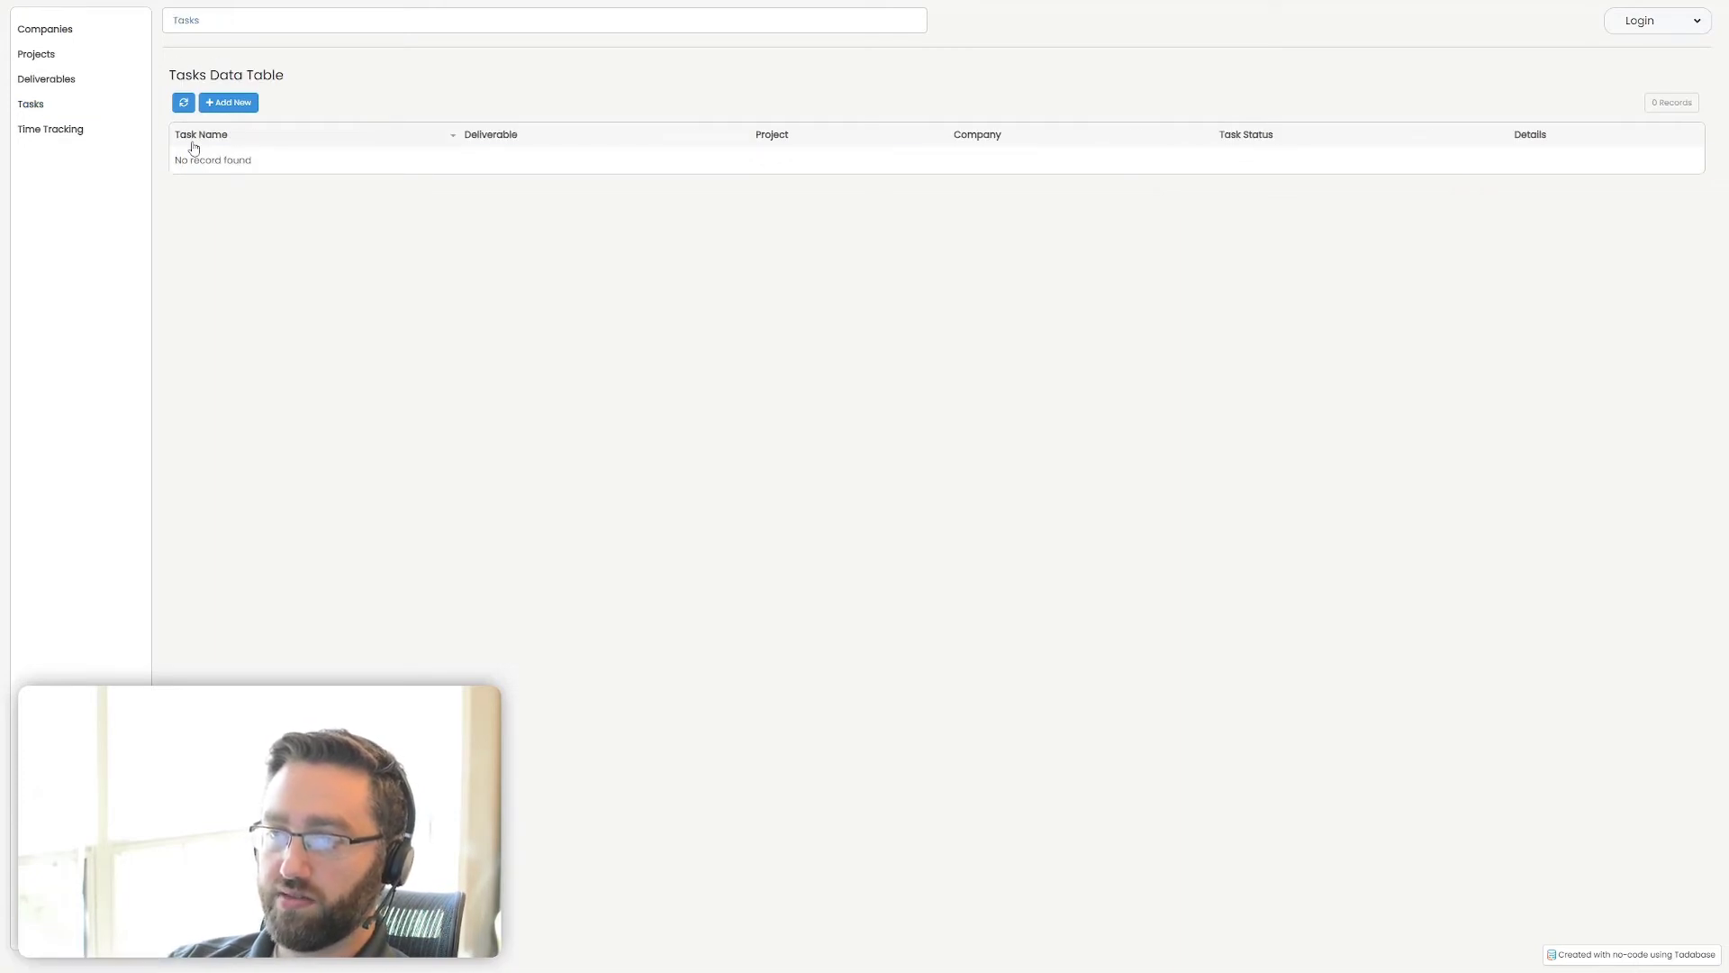
{"action": "left_click", "coordinate": [236, 102]}
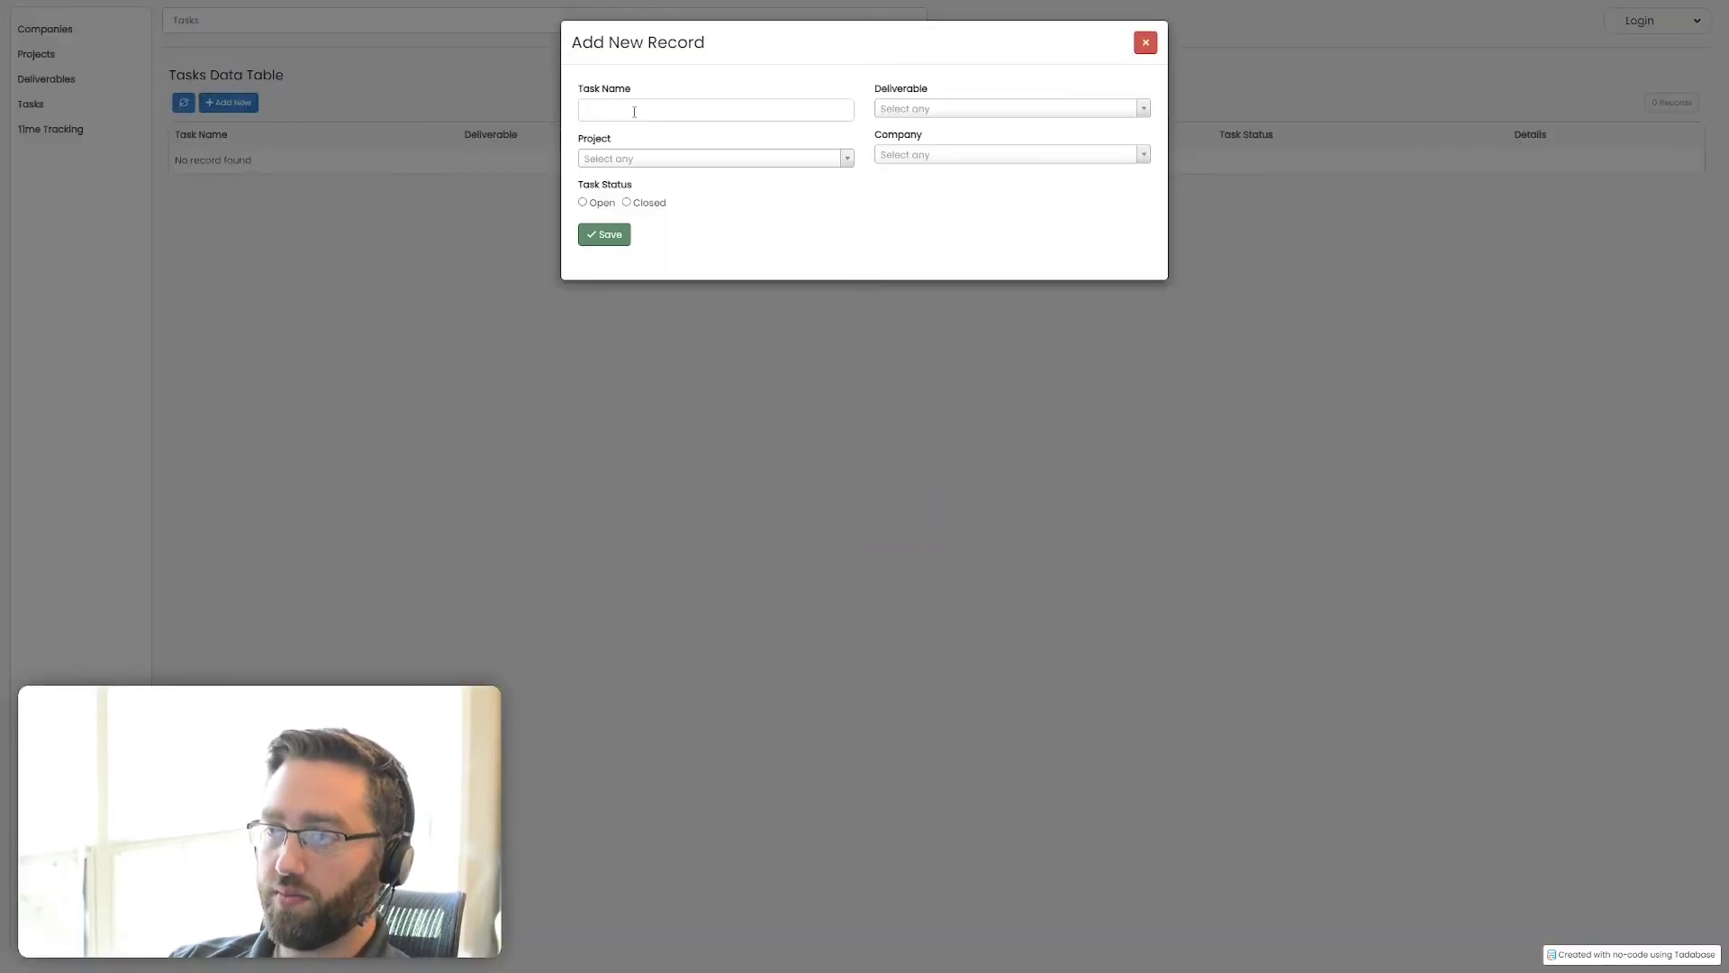
{"action": "left_click", "coordinate": [634, 111]}
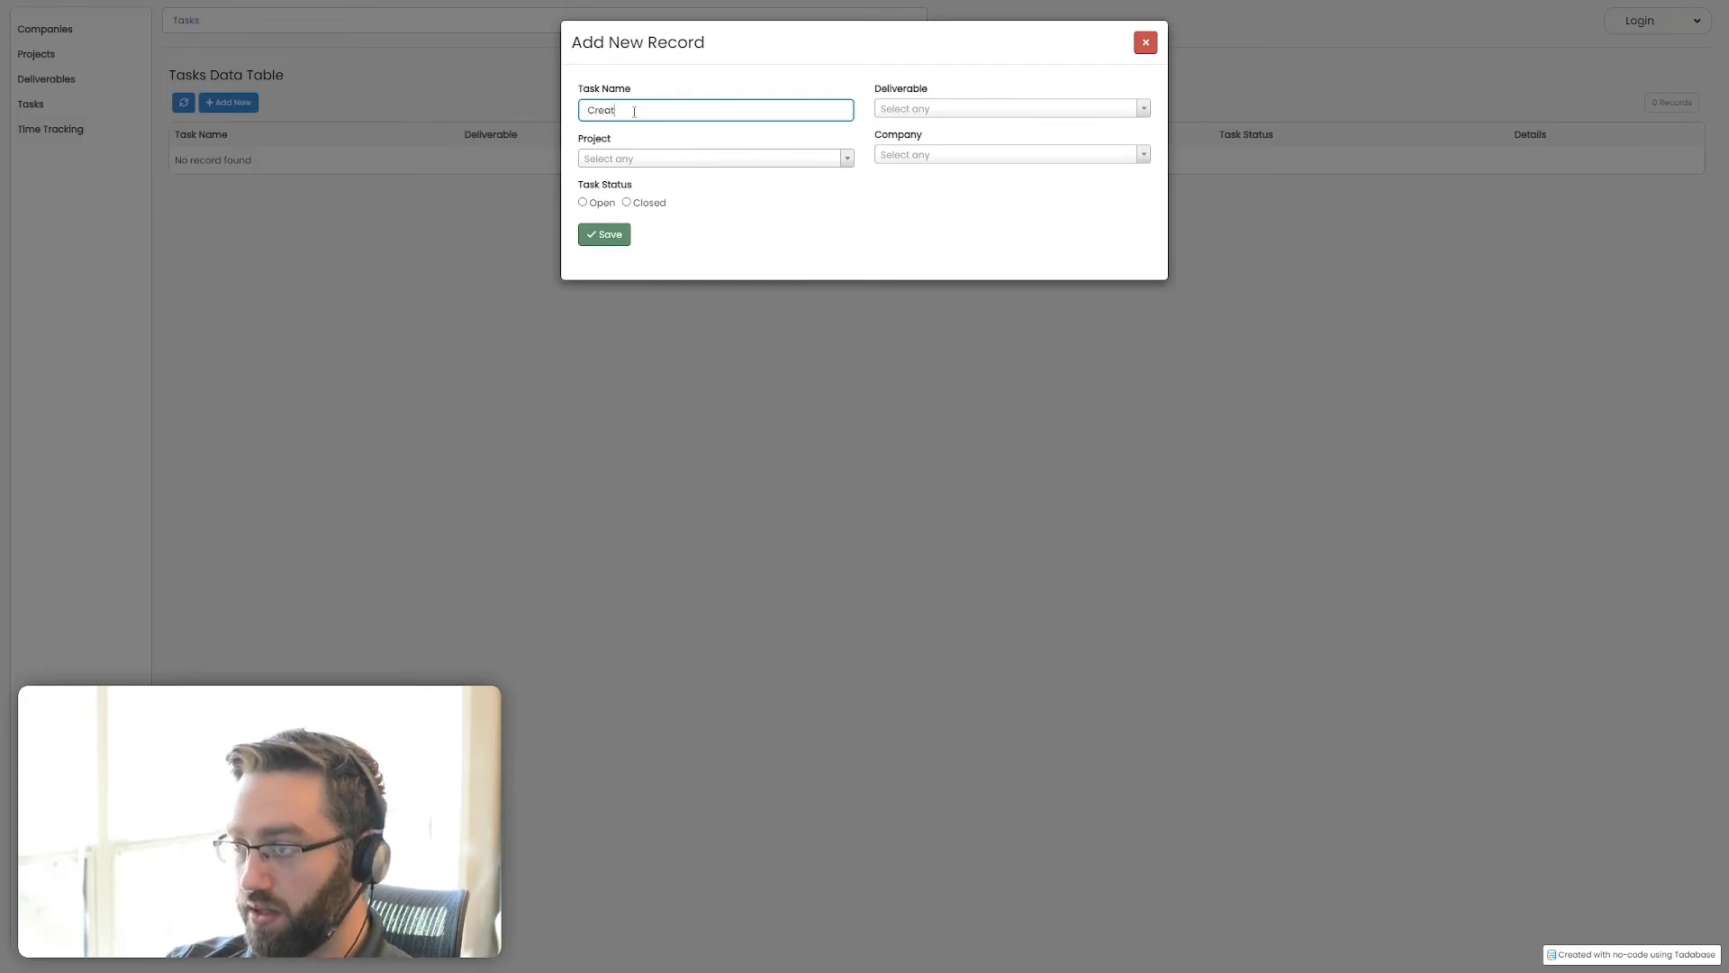
{"action": "type", "text": "video"}
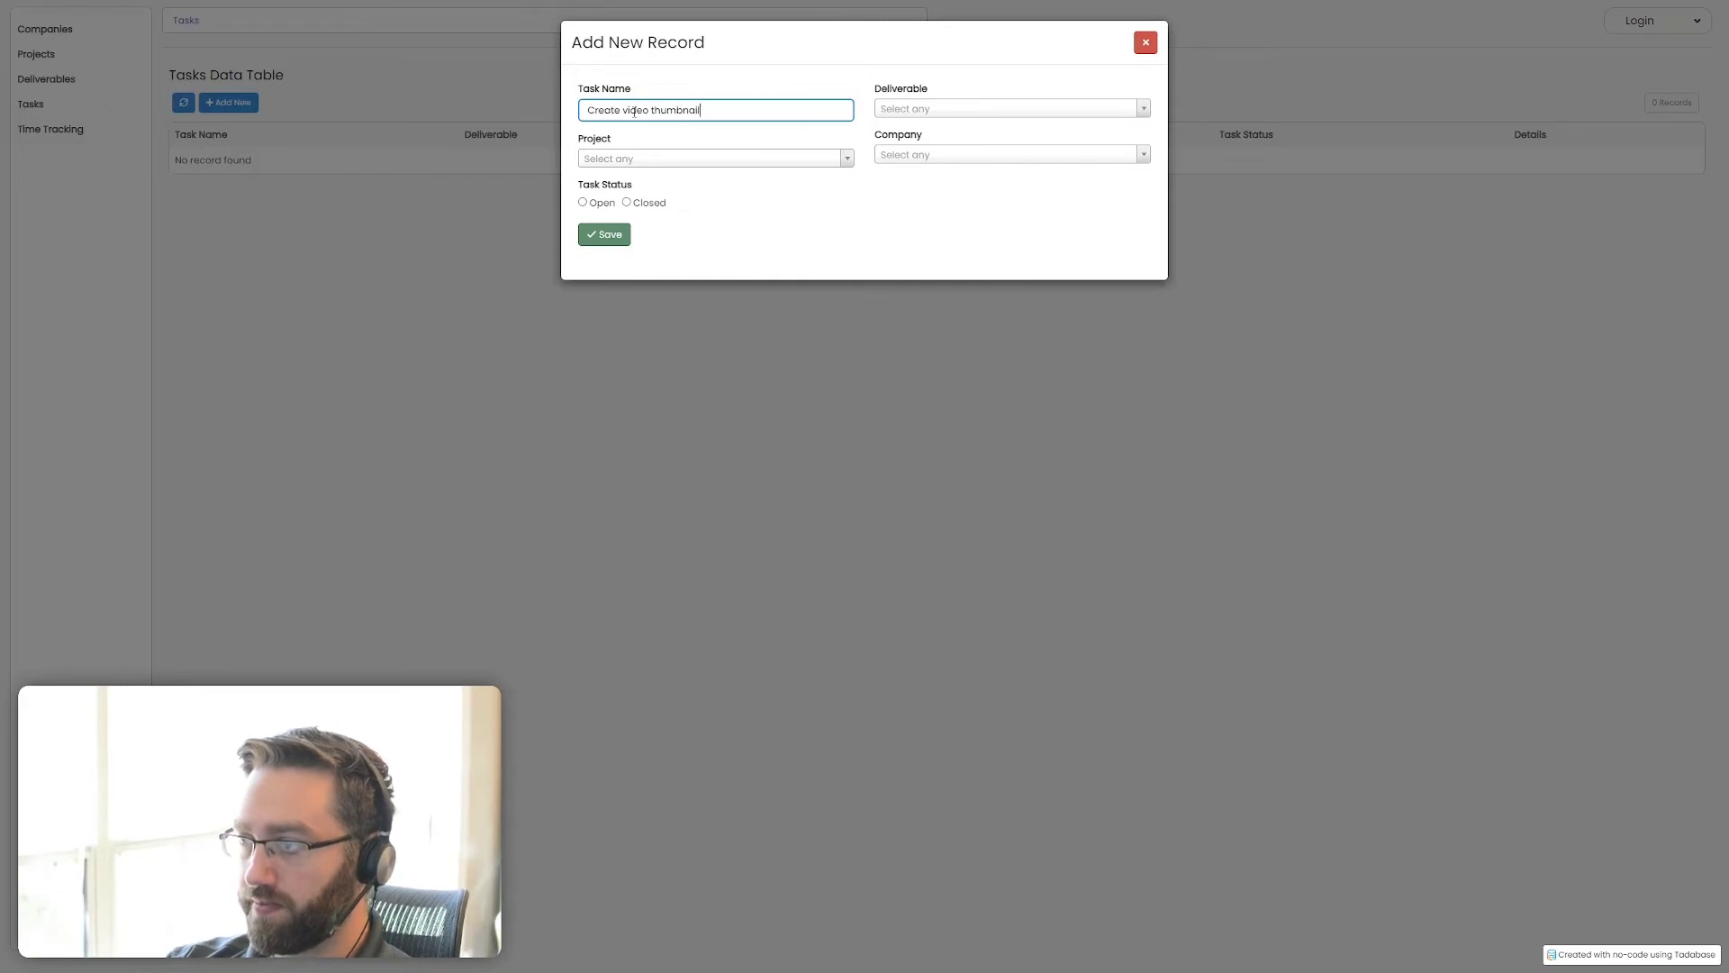
{"action": "type", "text": " thumbnail"}
{"action": "left_click", "coordinate": [880, 115]}
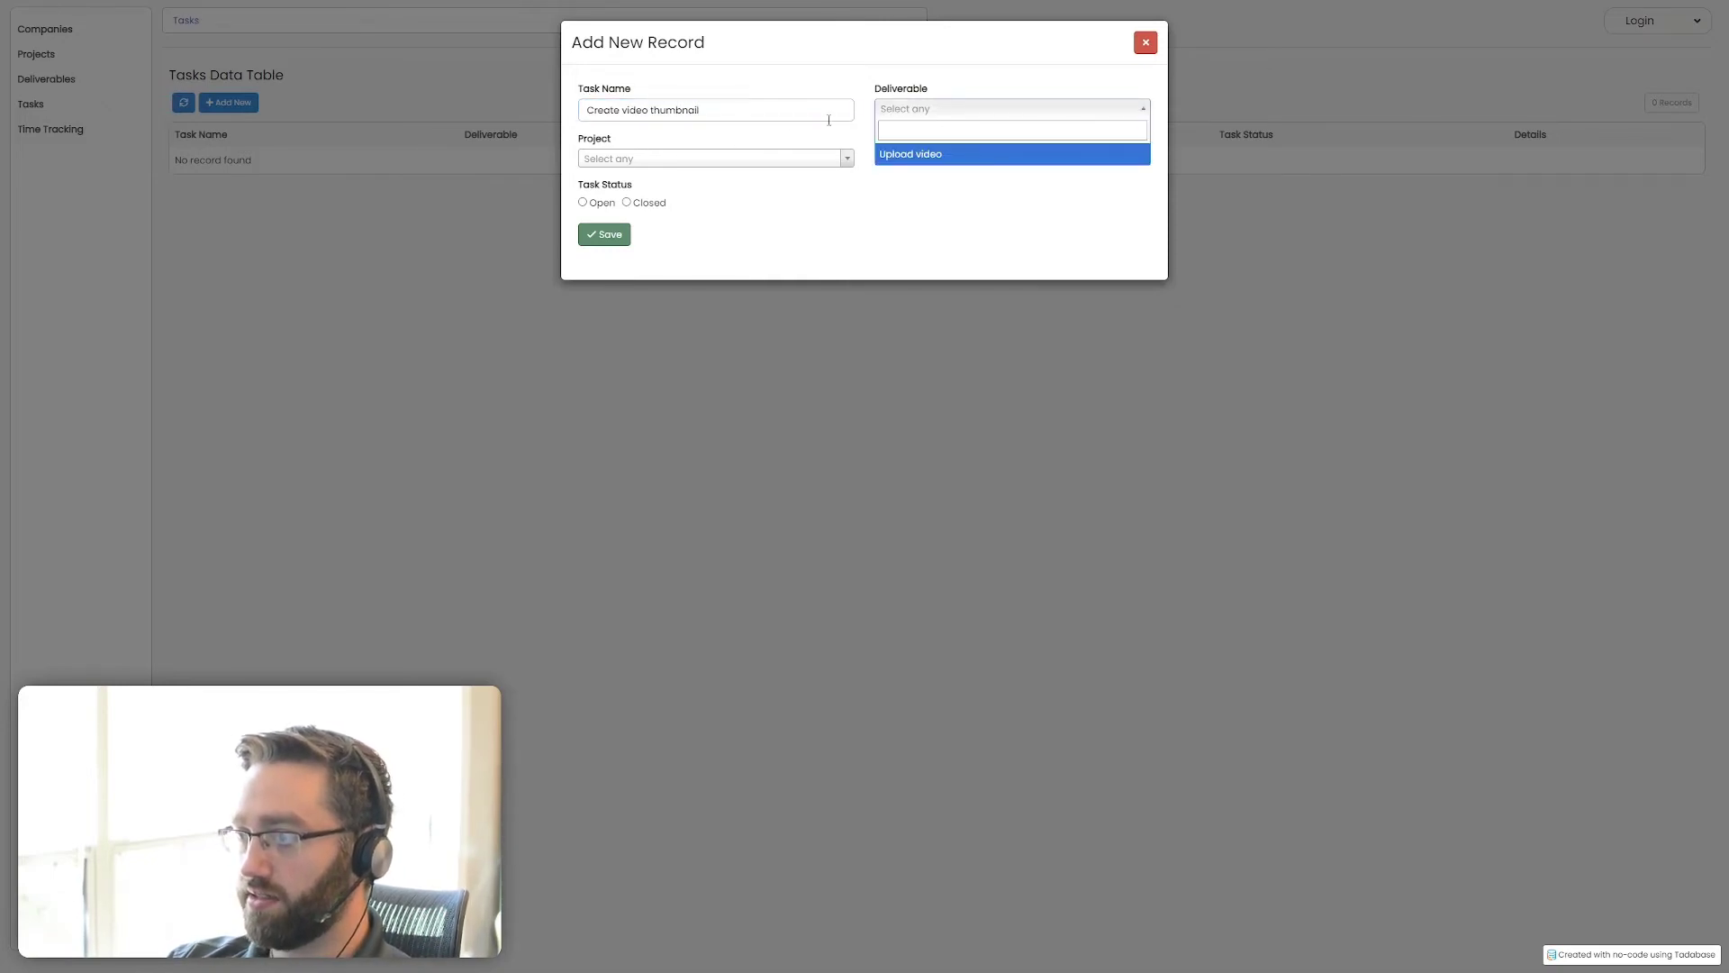
{"action": "left_click", "coordinate": [925, 160]}
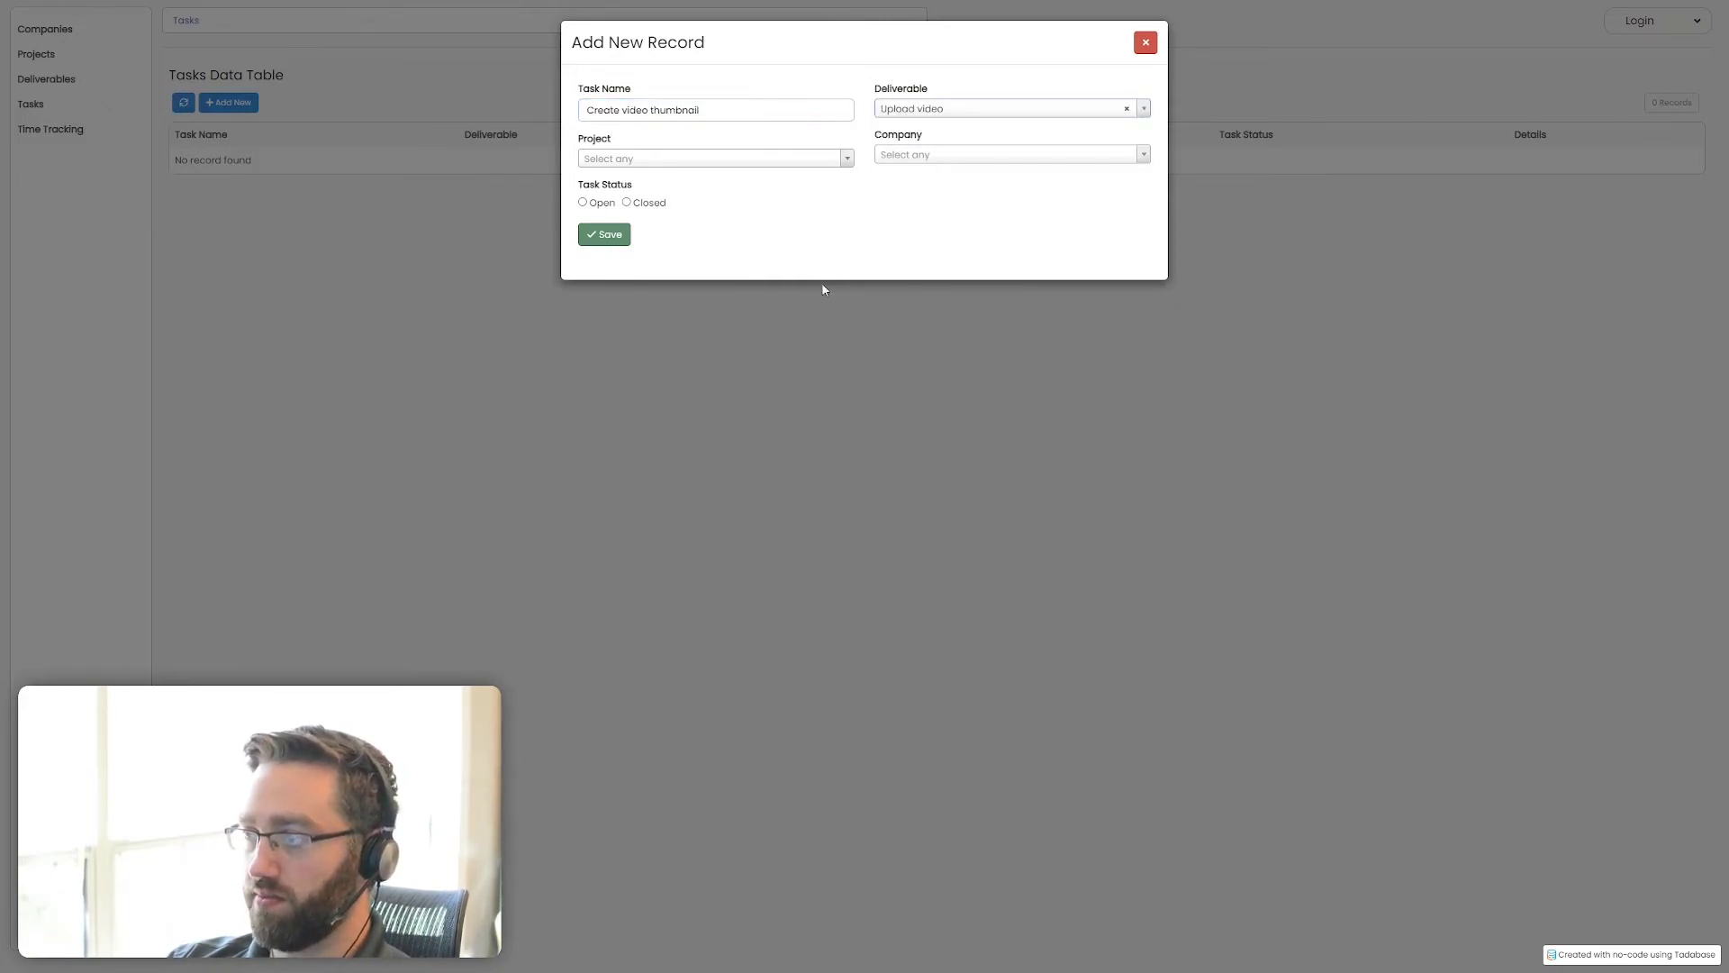
{"action": "left_click", "coordinate": [602, 205]}
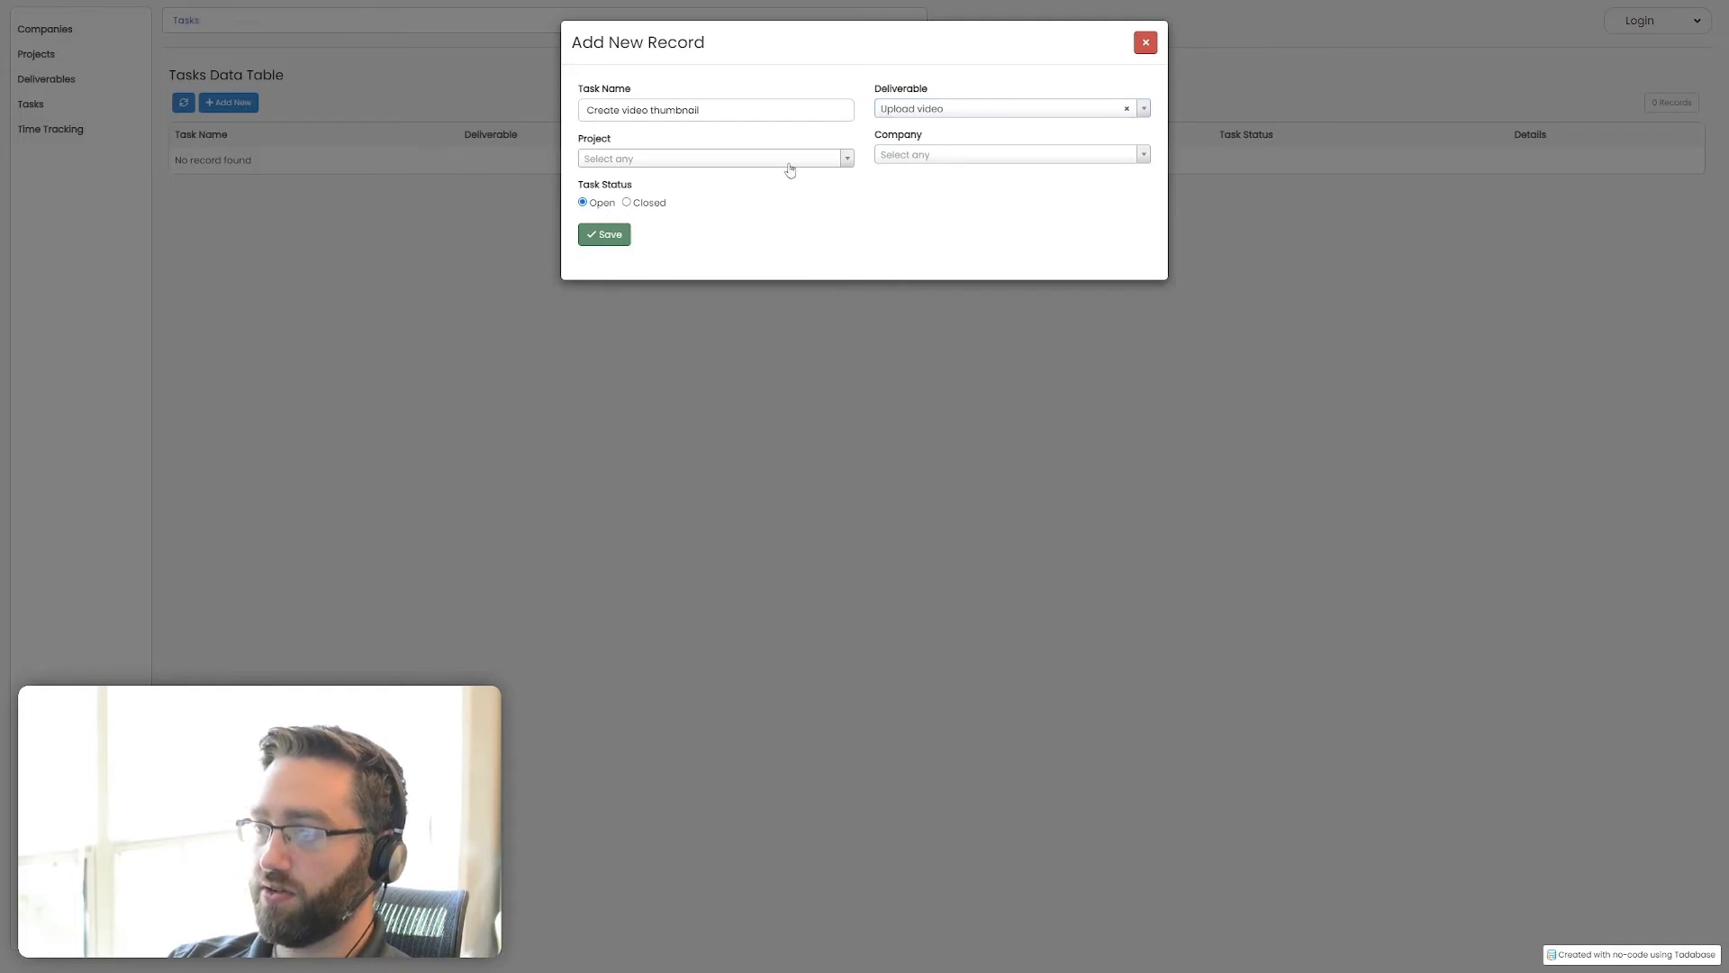
{"action": "left_click", "coordinate": [604, 234]}
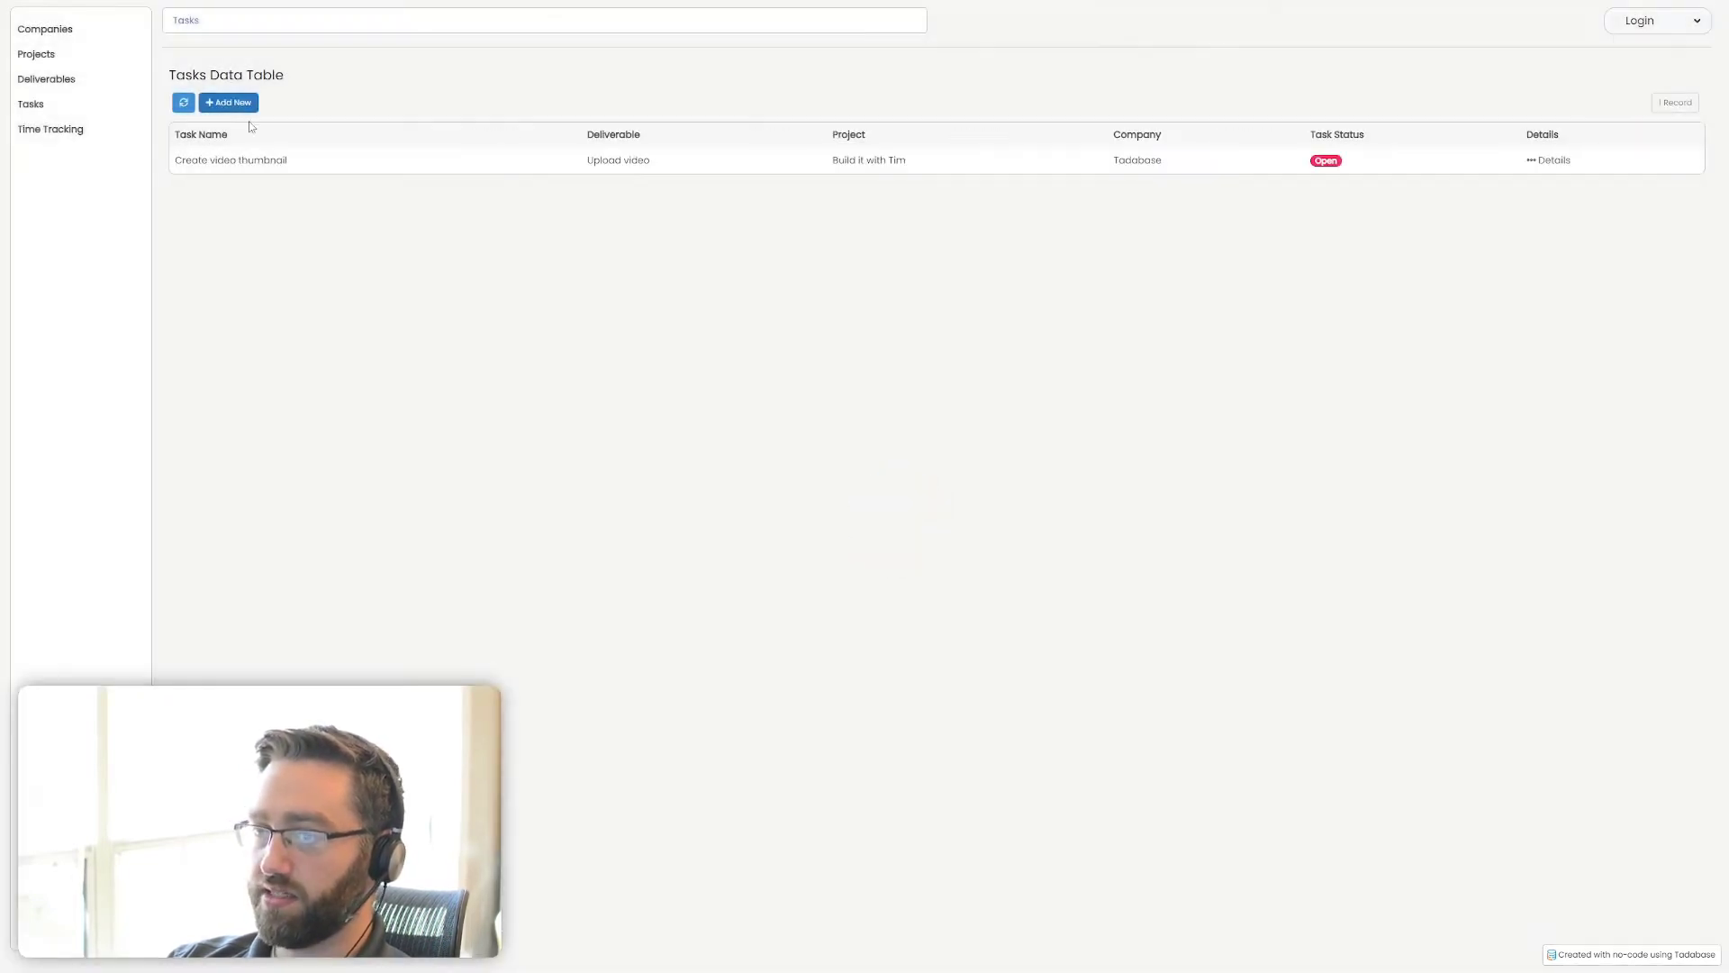
{"action": "left_click_drag", "start_coordinate": [1157, 160], "coordinate": [966, 162]}
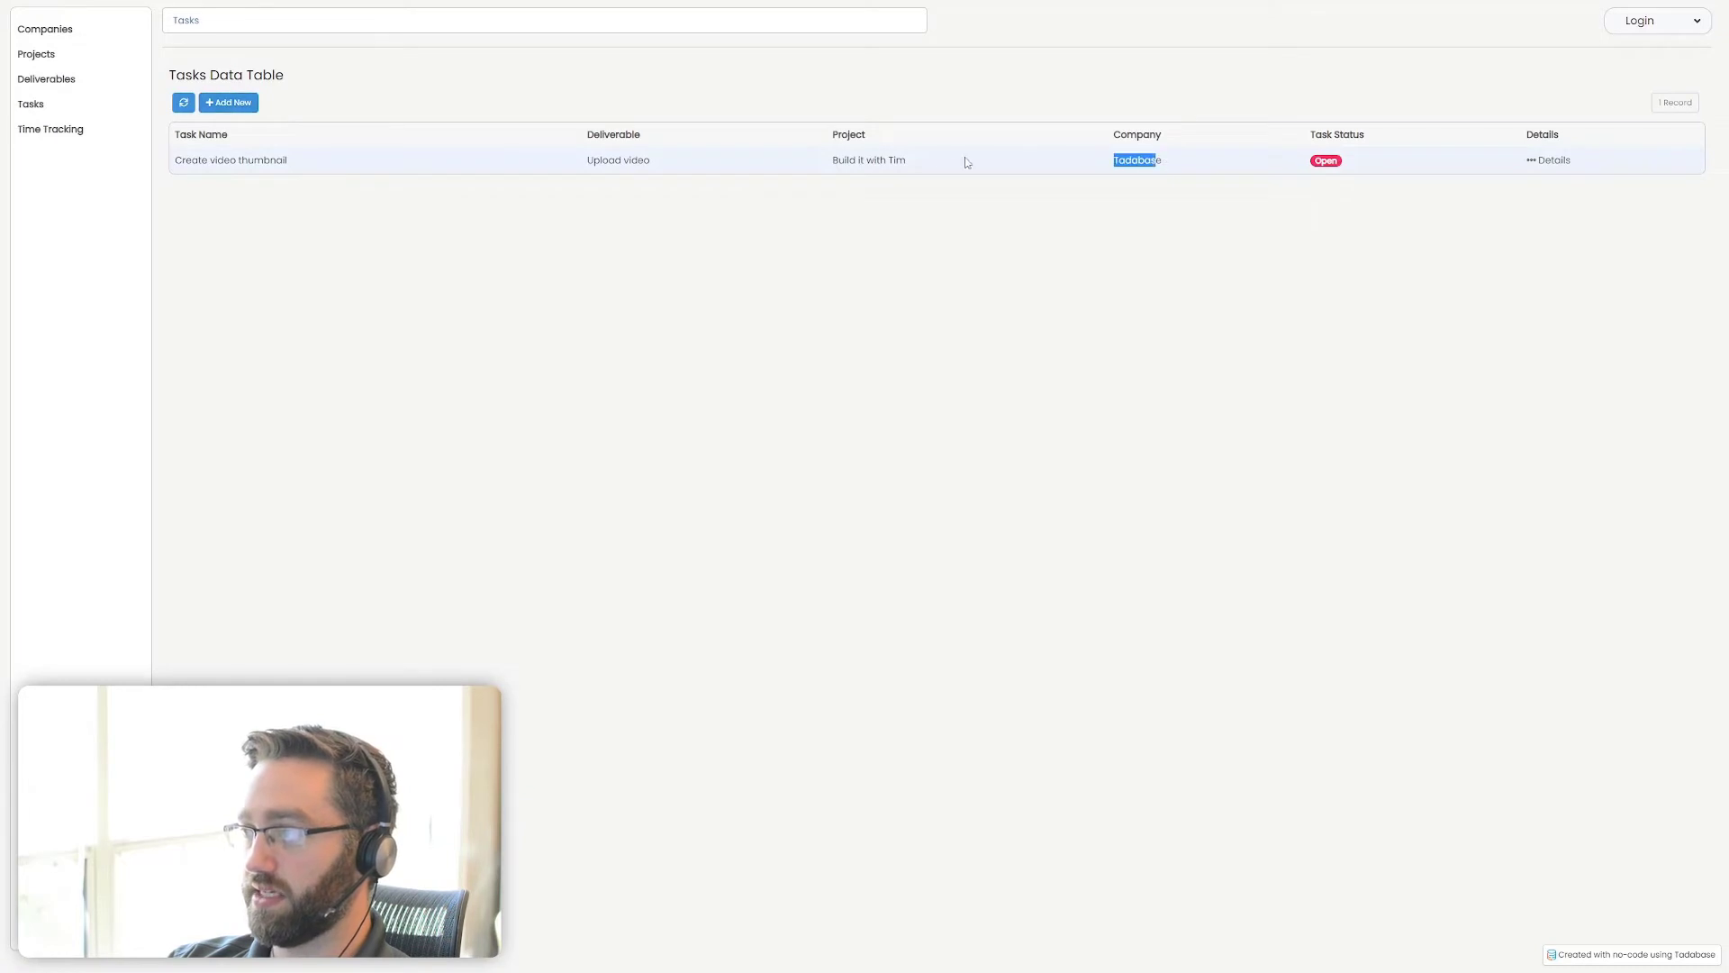
Add a task record named "Record video" with deliverable Upload video and status Open, leaving project and company empty
{"action": "left_click", "coordinate": [229, 102]}
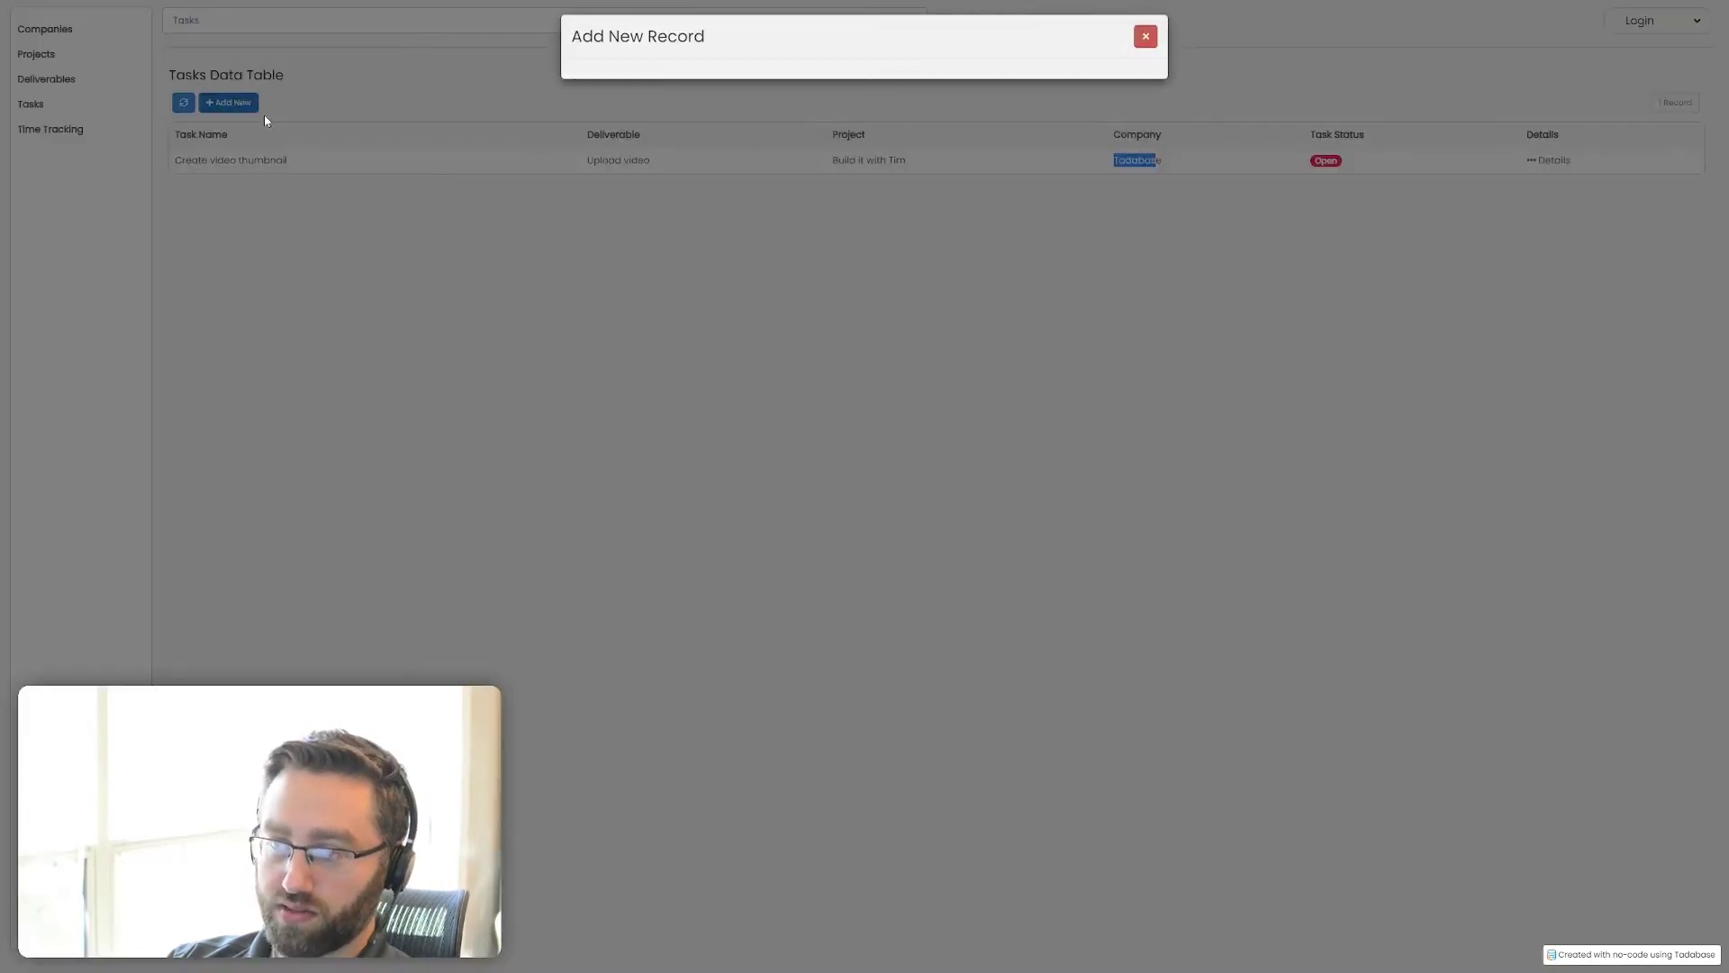
{"action": "left_click", "coordinate": [633, 120]}
{"action": "type", "text": "Record video"}
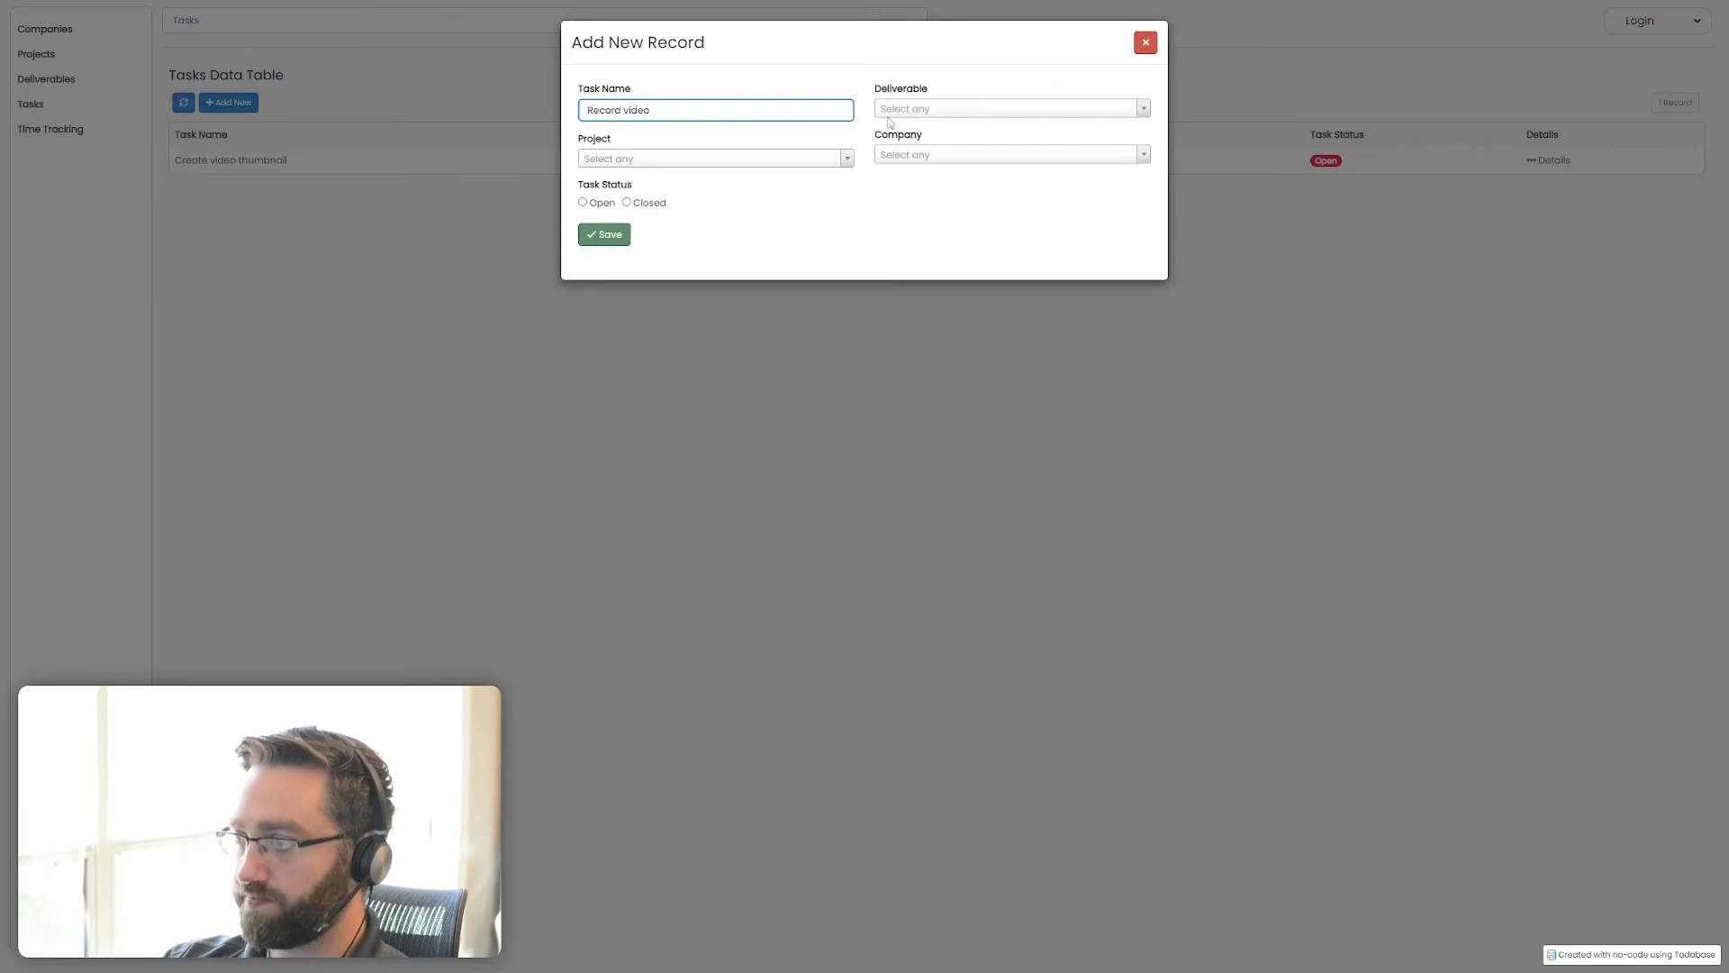
{"action": "left_click", "coordinate": [928, 110]}
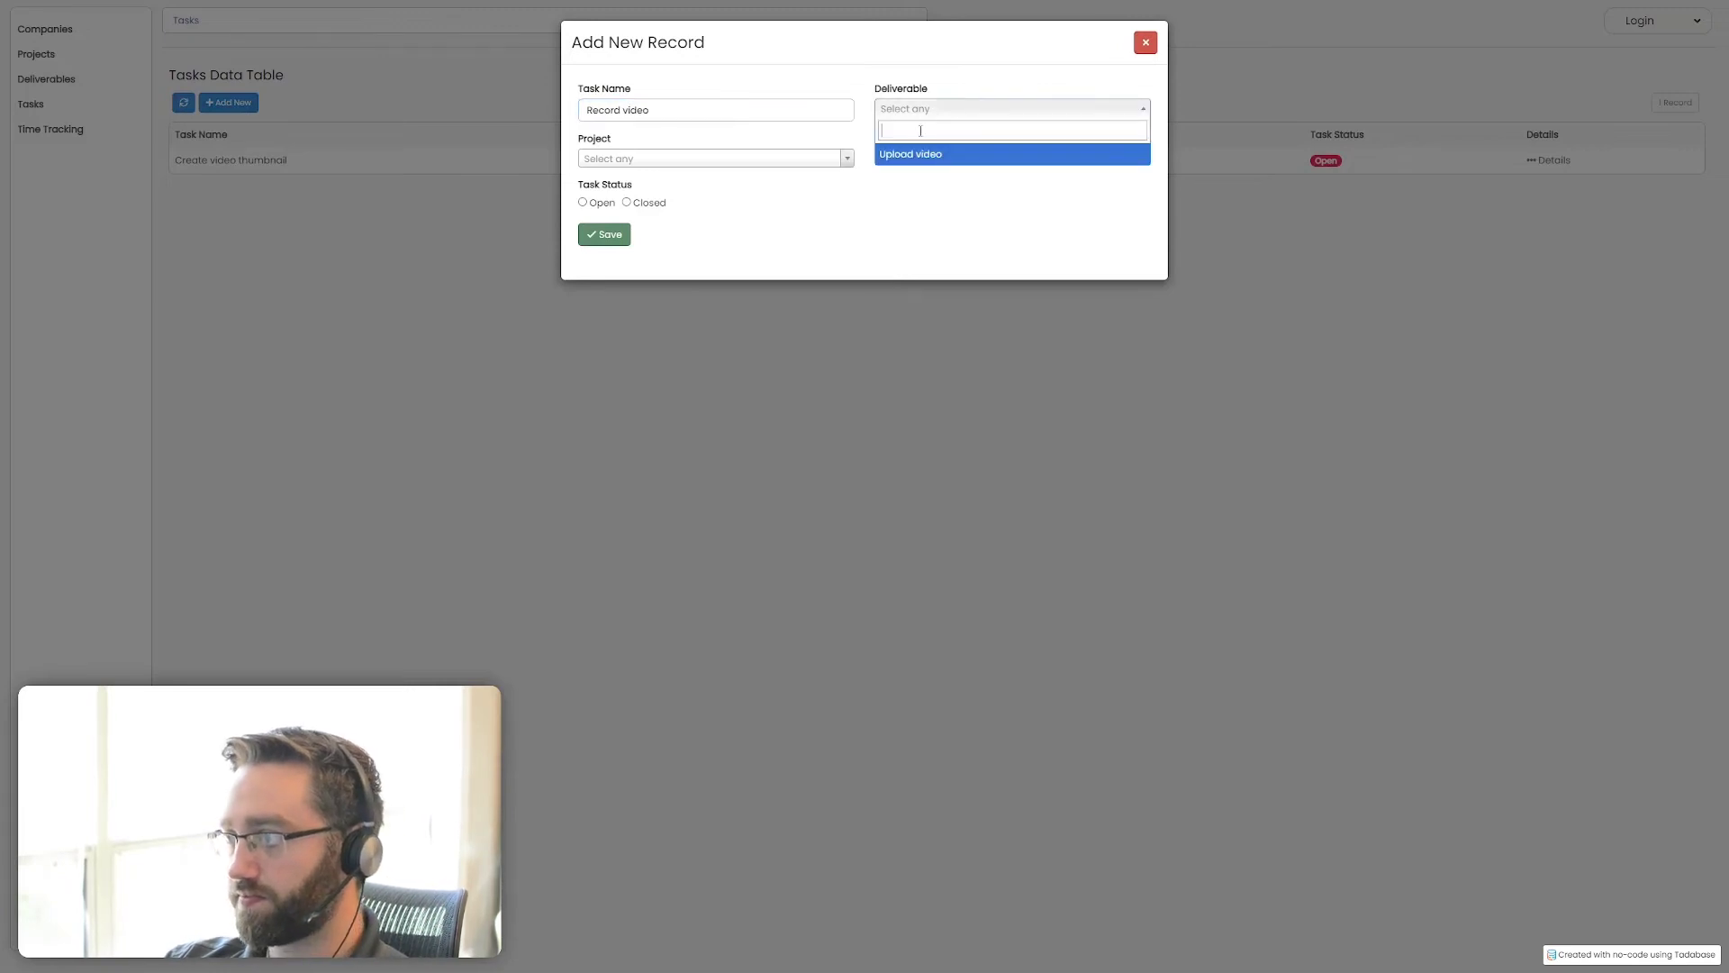
{"action": "left_click", "coordinate": [917, 152]}
{"action": "left_click", "coordinate": [583, 202]}
{"action": "left_click", "coordinate": [602, 234]}
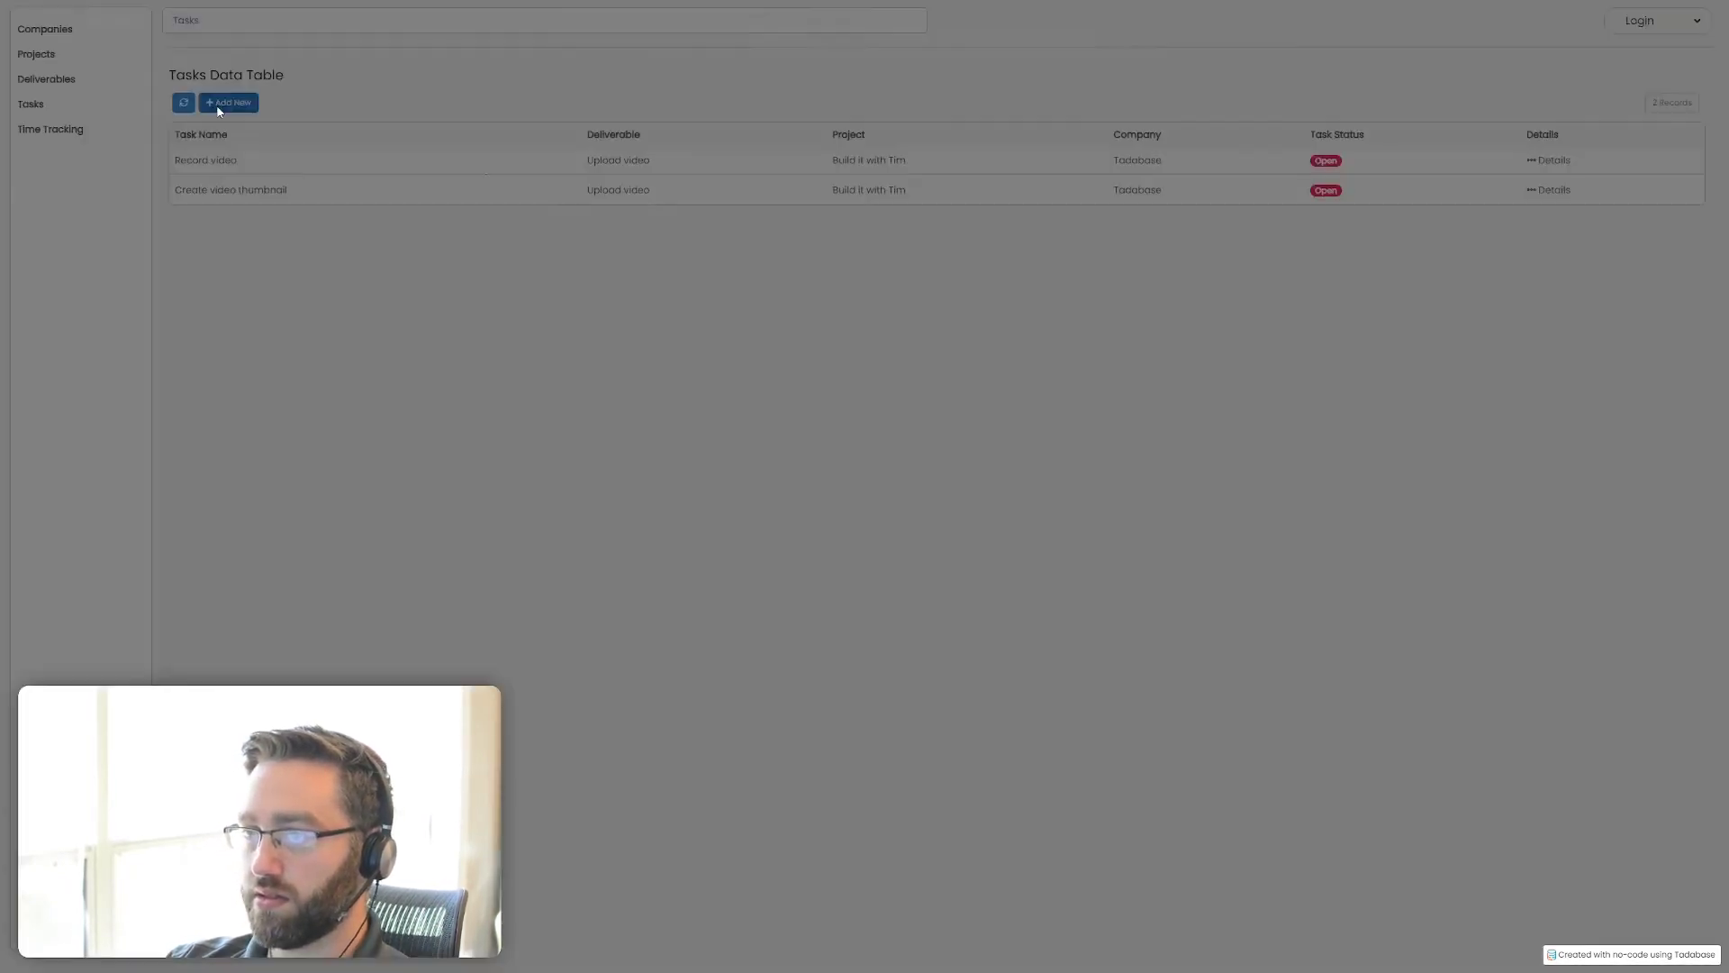
Add a task record named "Edit video" with deliverable Upload video and status Open, leaving project and company empty
{"action": "left_click", "coordinate": [219, 104]}
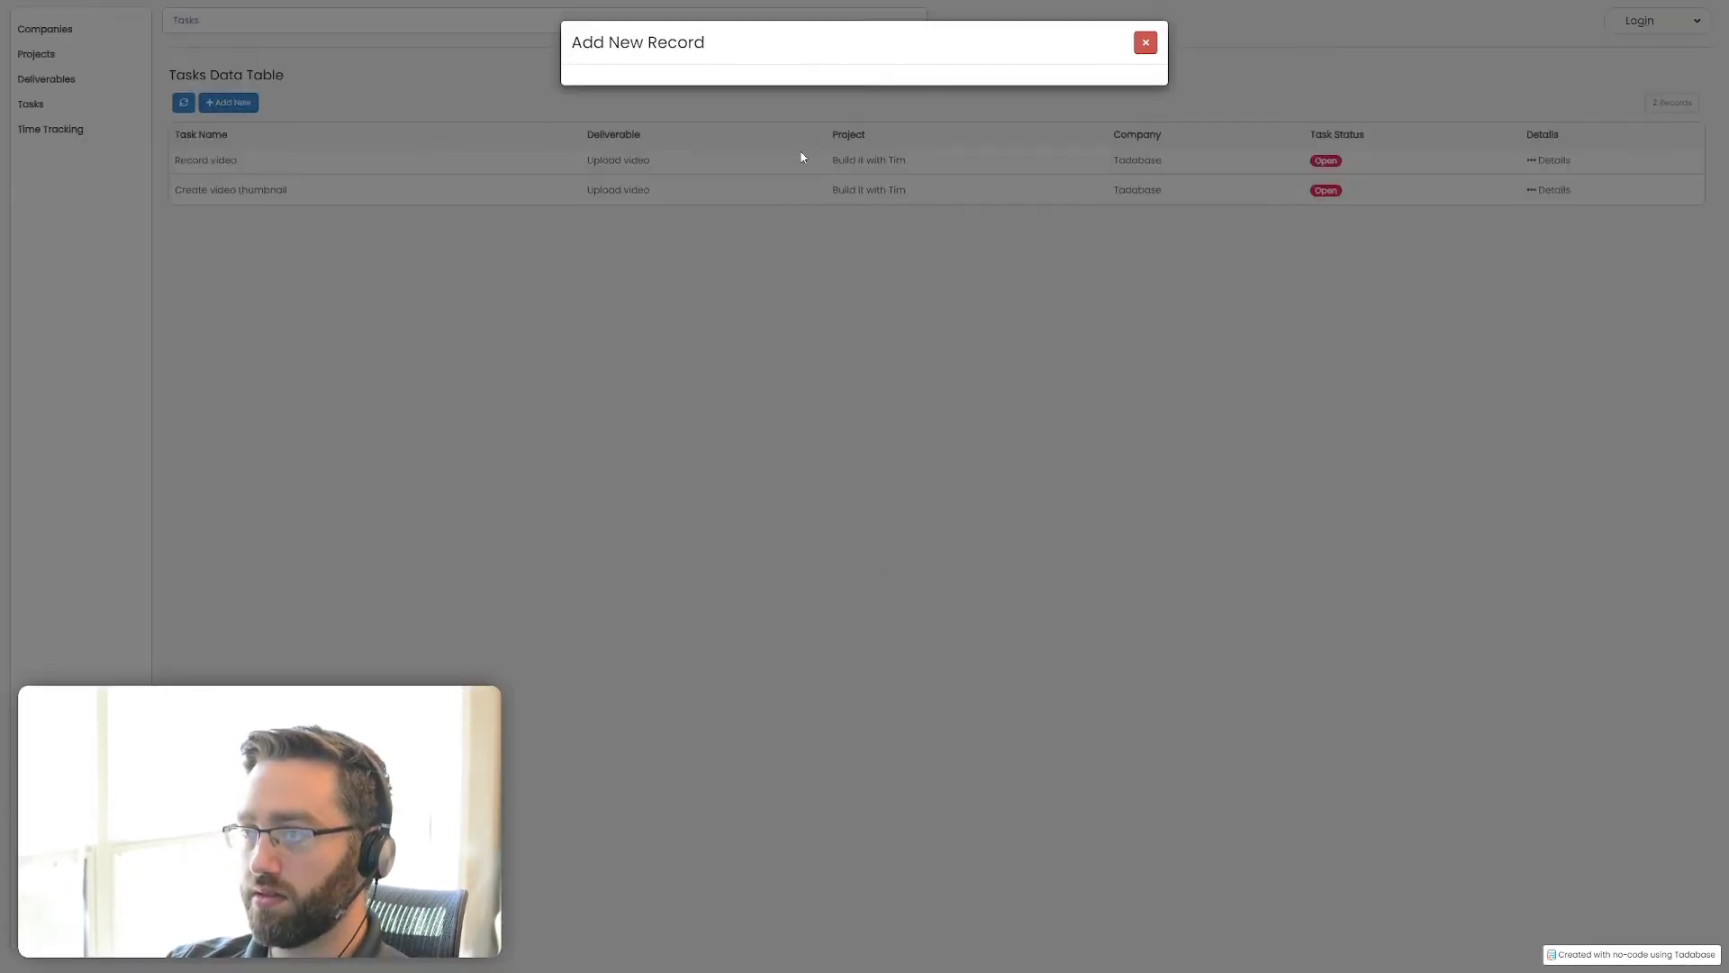
{"action": "left_click", "coordinate": [649, 109]}
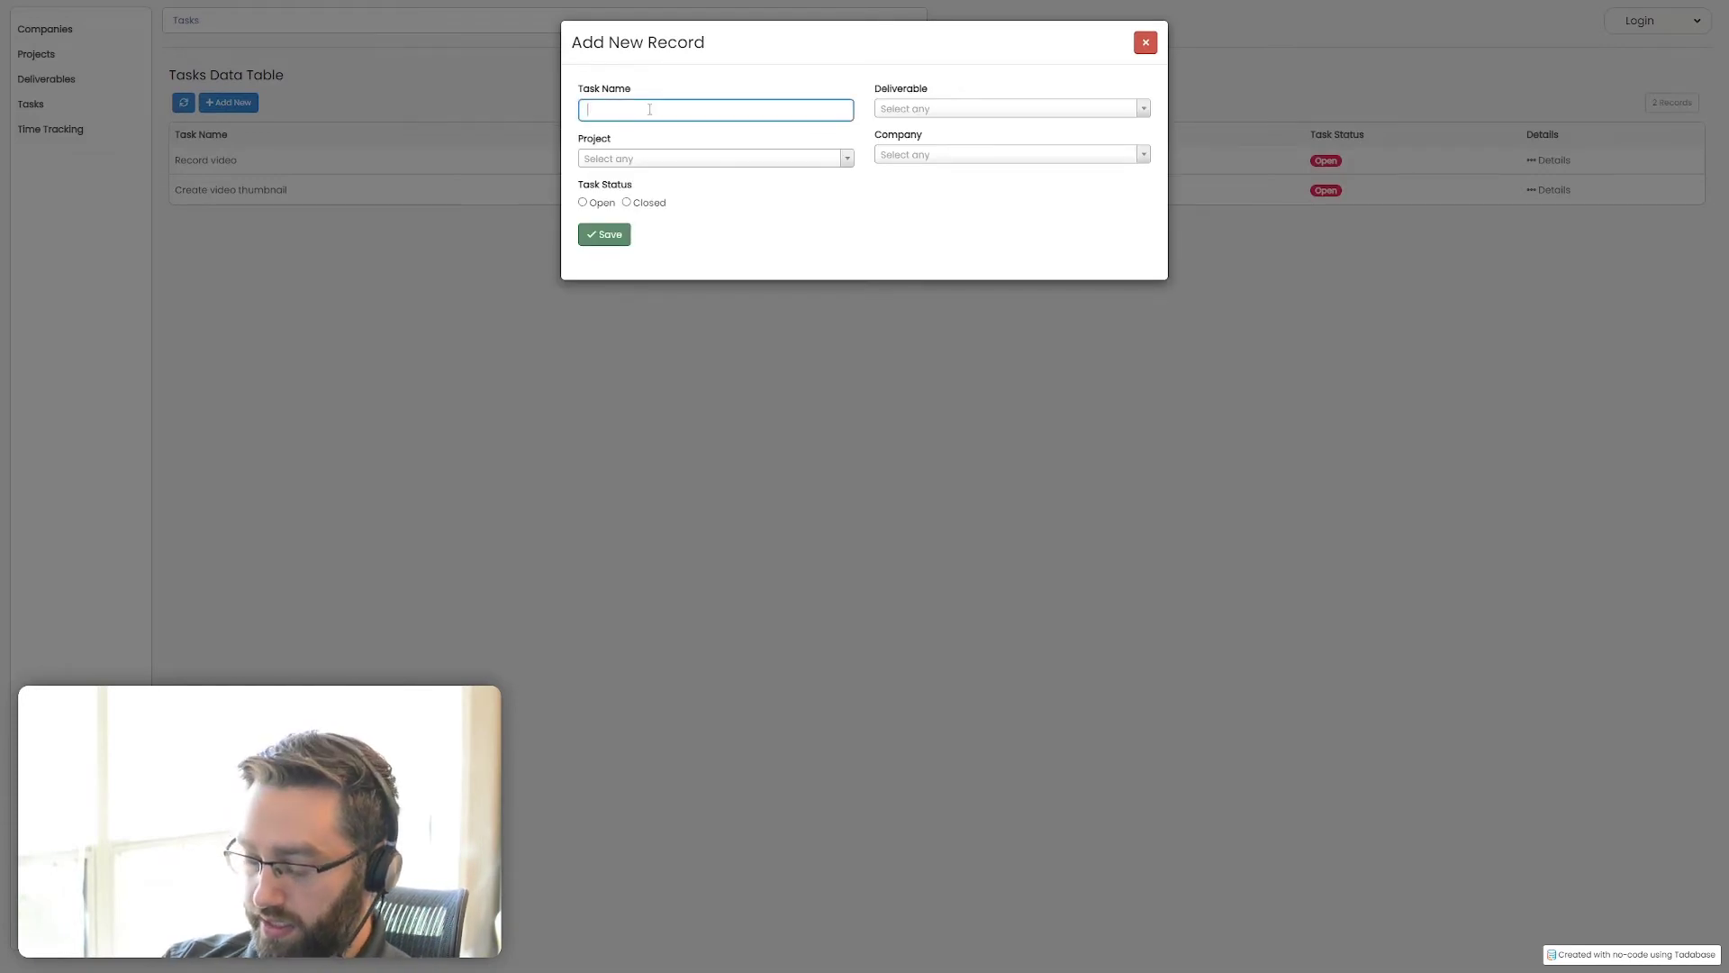
{"action": "type", "text": "Edit v"}
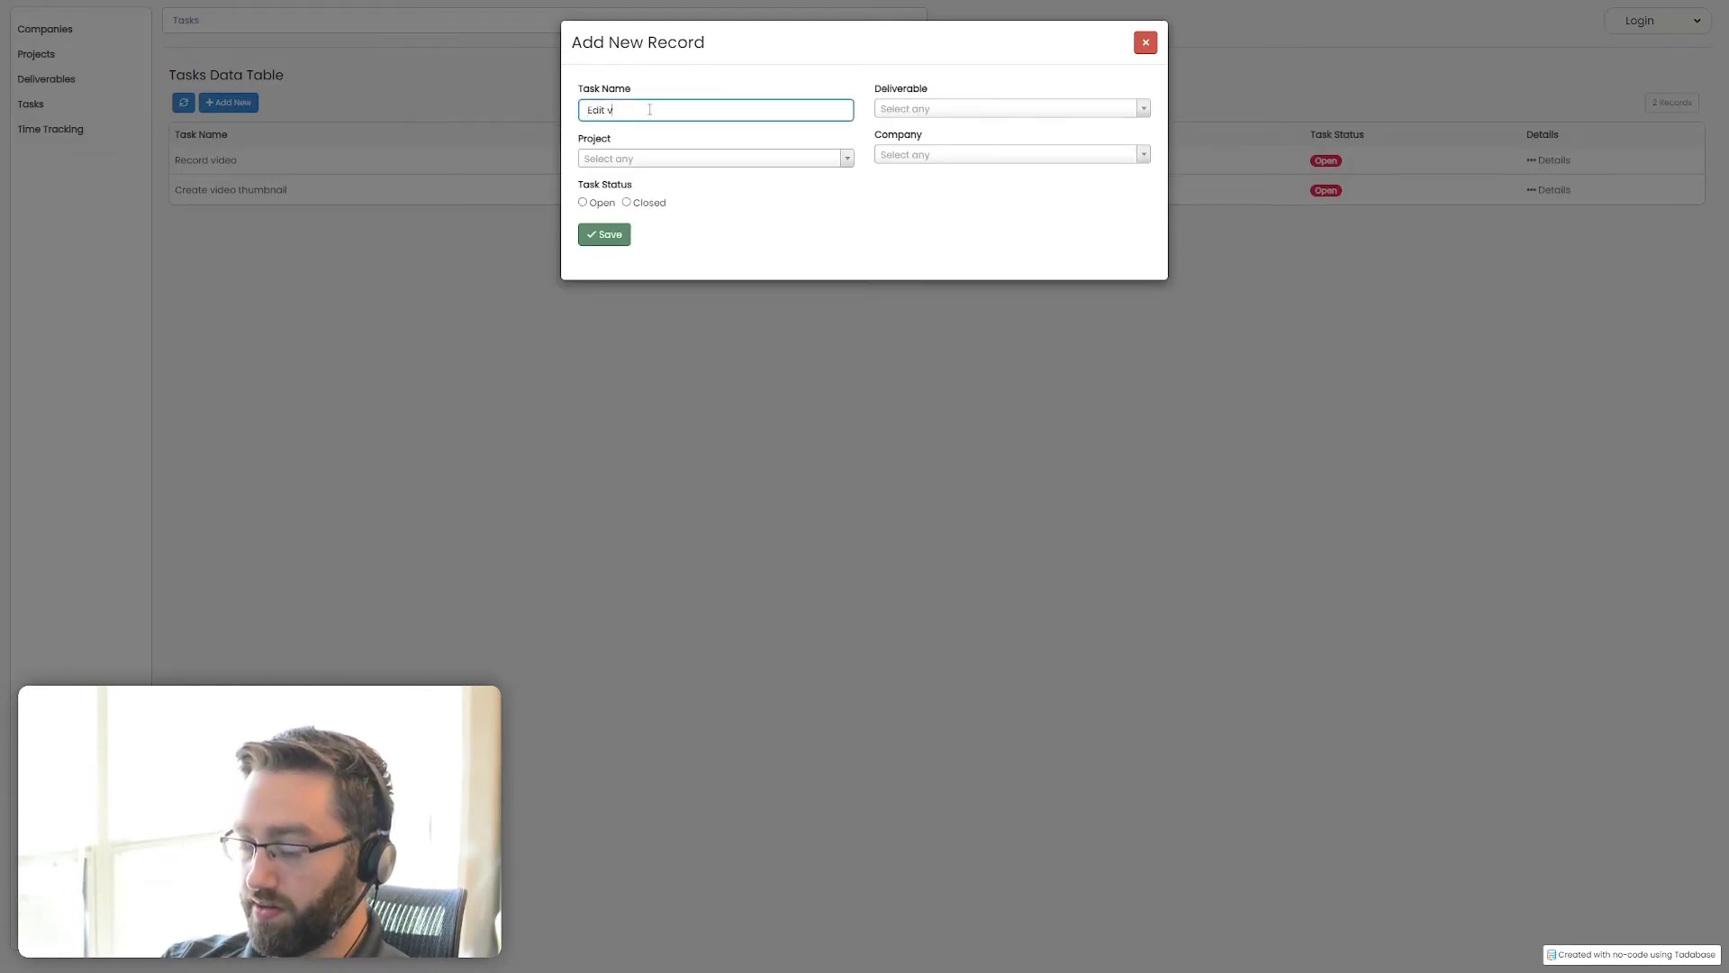
{"action": "type", "text": "ideo"}
{"action": "left_click", "coordinate": [914, 109]}
{"action": "left_click", "coordinate": [905, 153]}
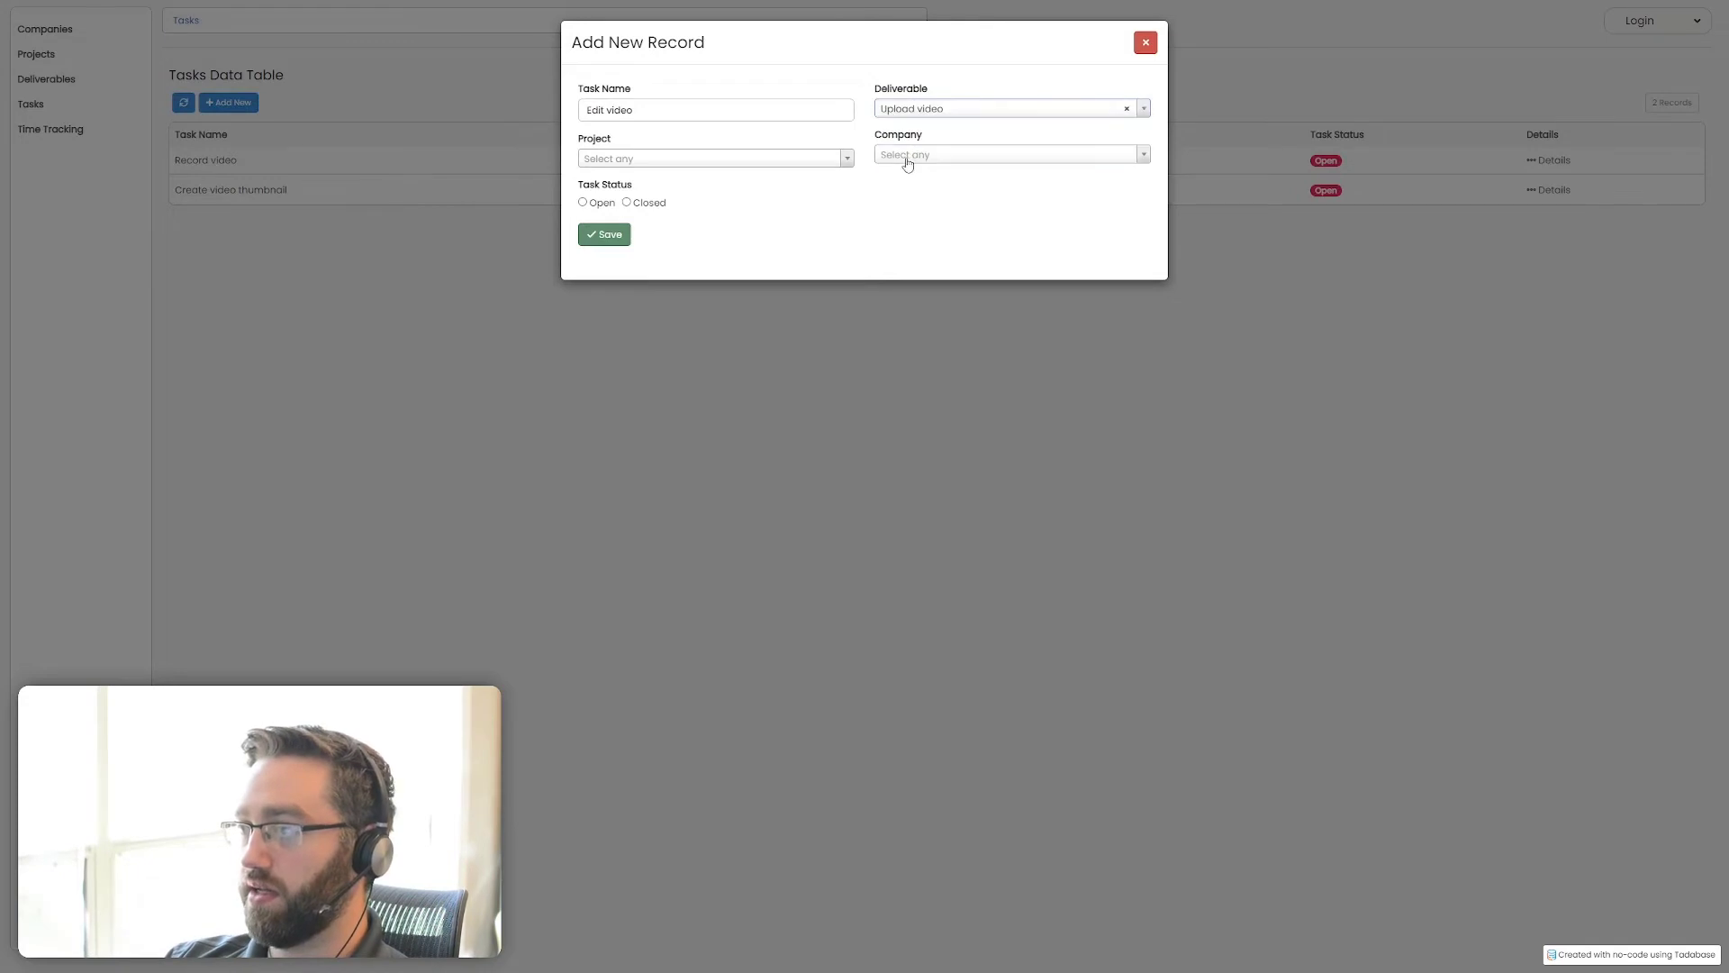
{"action": "left_click", "coordinate": [583, 203]}
{"action": "left_click", "coordinate": [602, 234]}
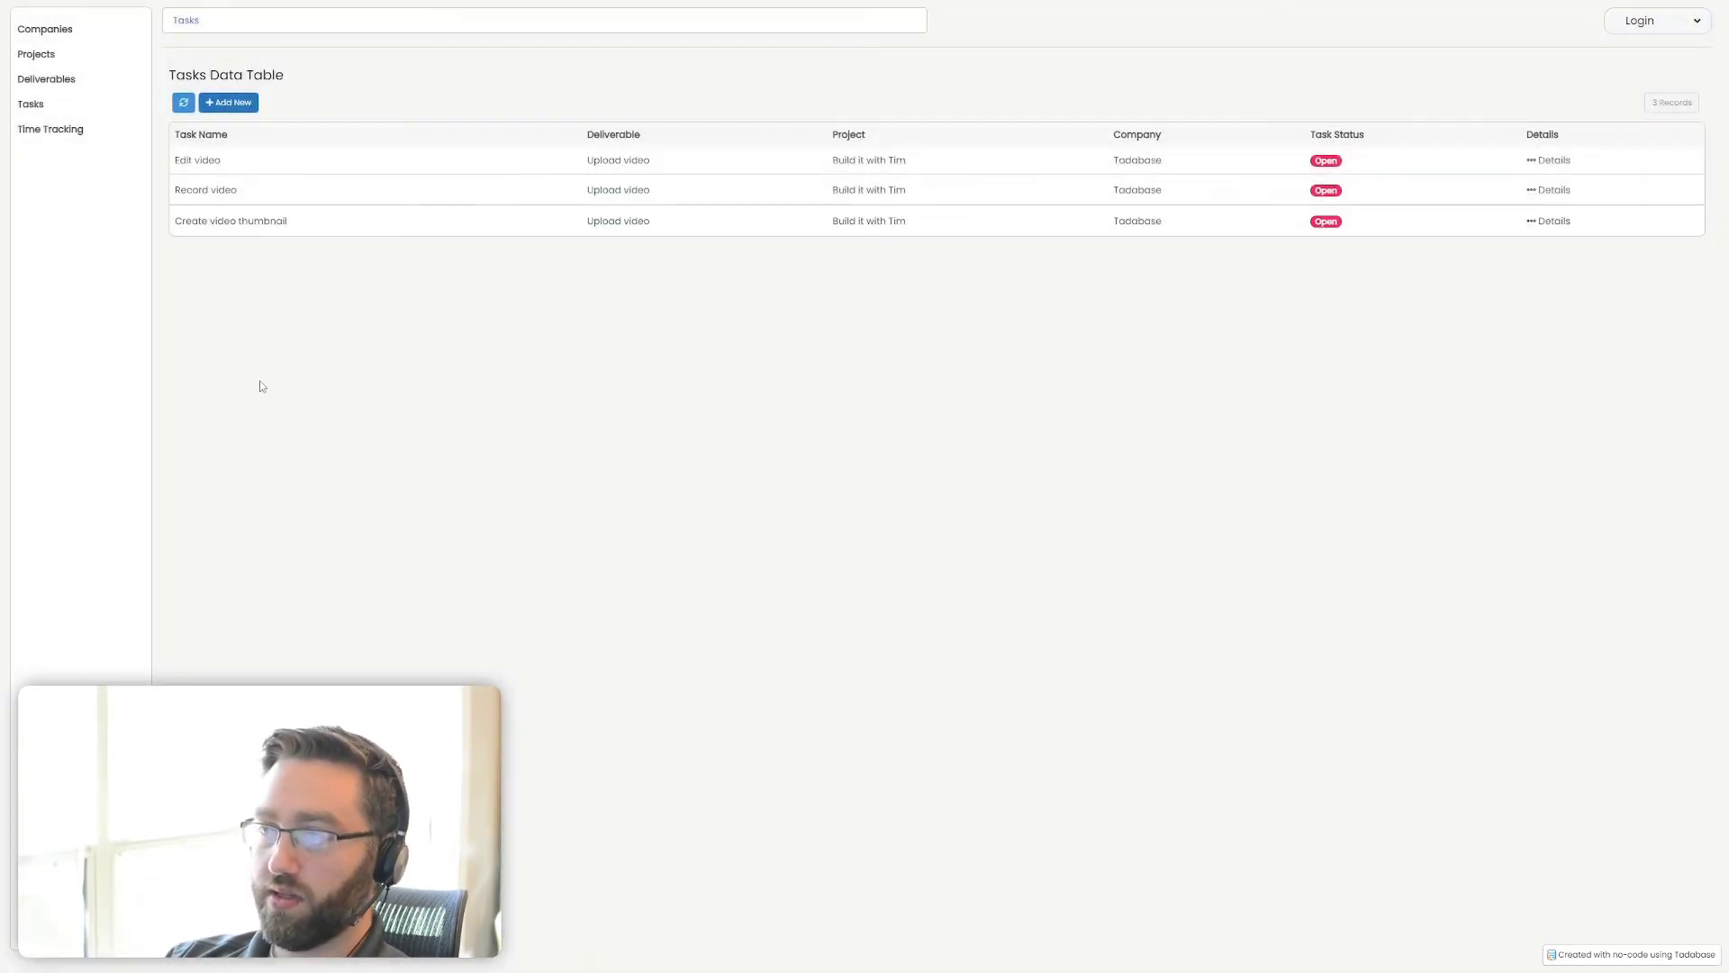
Add a time tracking record of 10 hours for the Create video thumbnail task, then check its deliverable, project and company connections
{"action": "left_click", "coordinate": [45, 131]}
{"action": "left_click", "coordinate": [223, 103]}
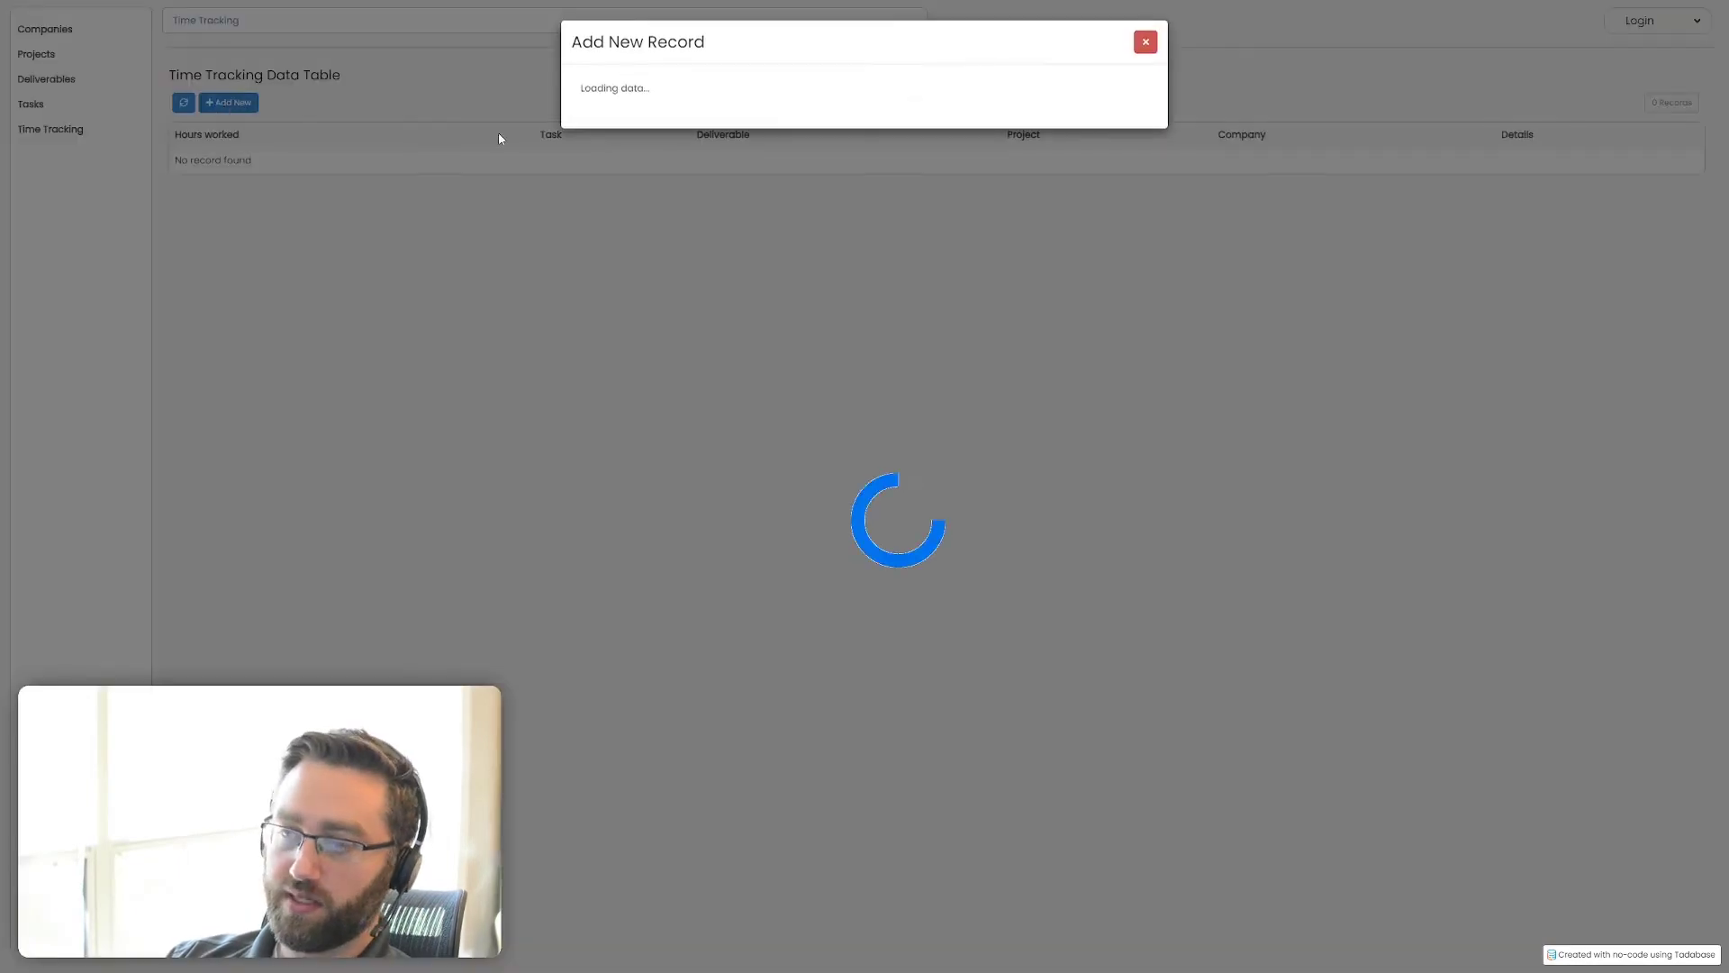
{"action": "left_click", "coordinate": [647, 111]}
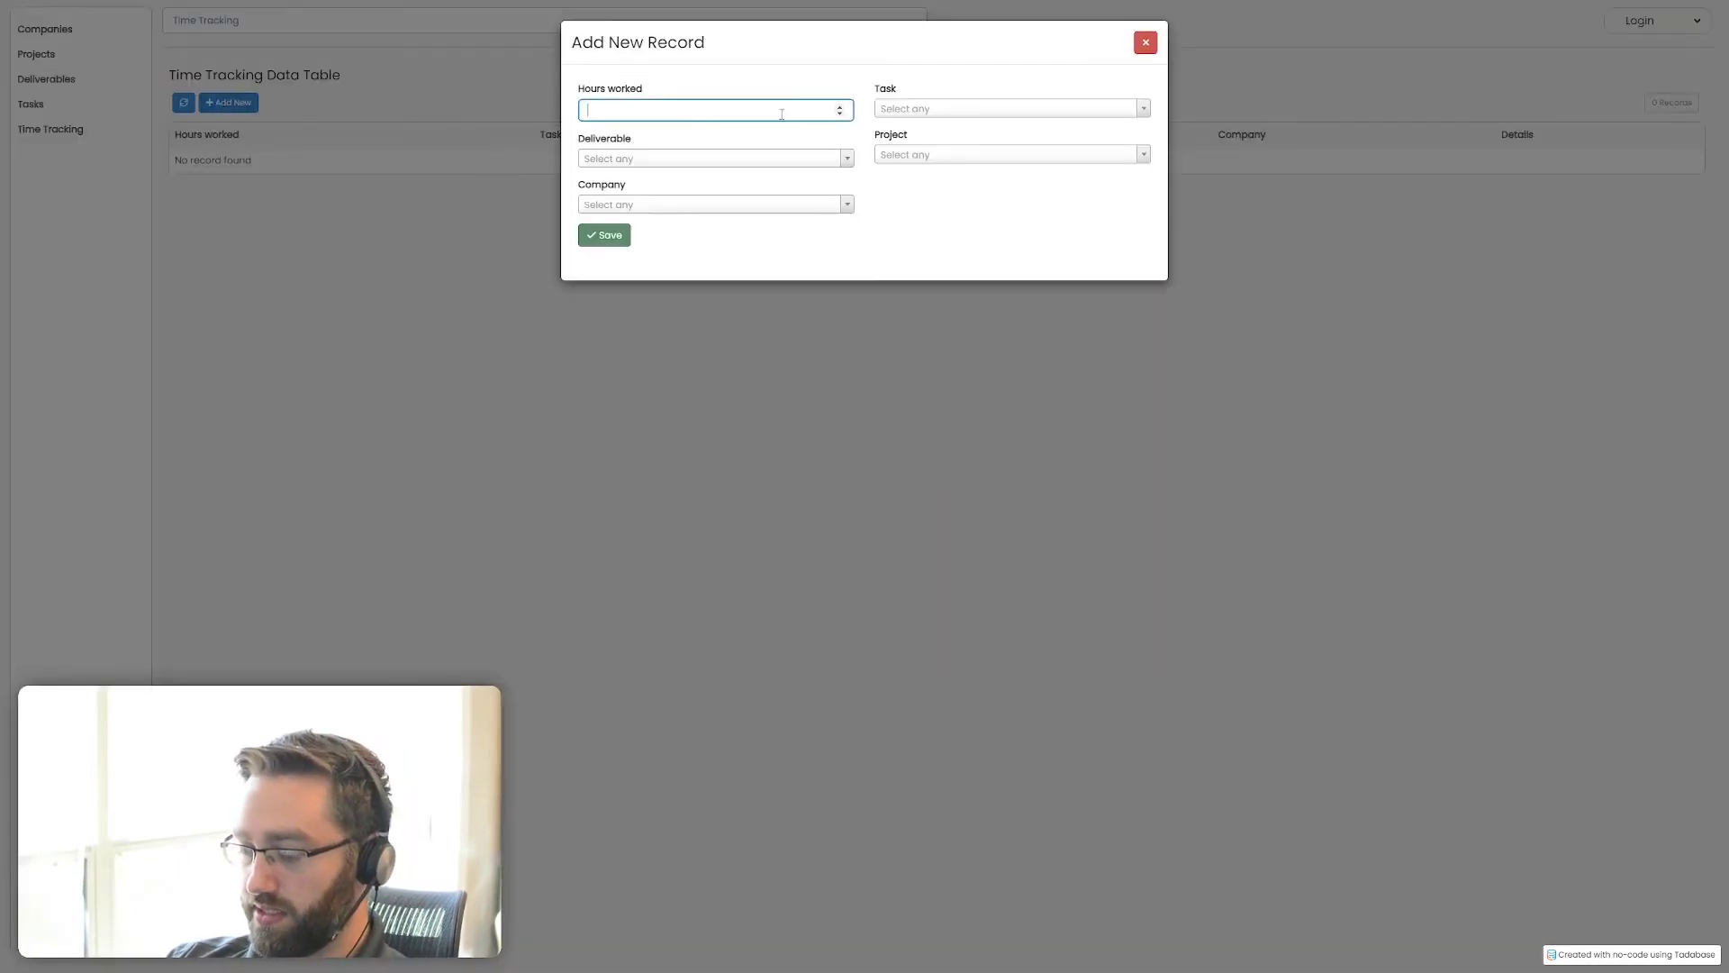
{"action": "left_click", "coordinate": [910, 109]}
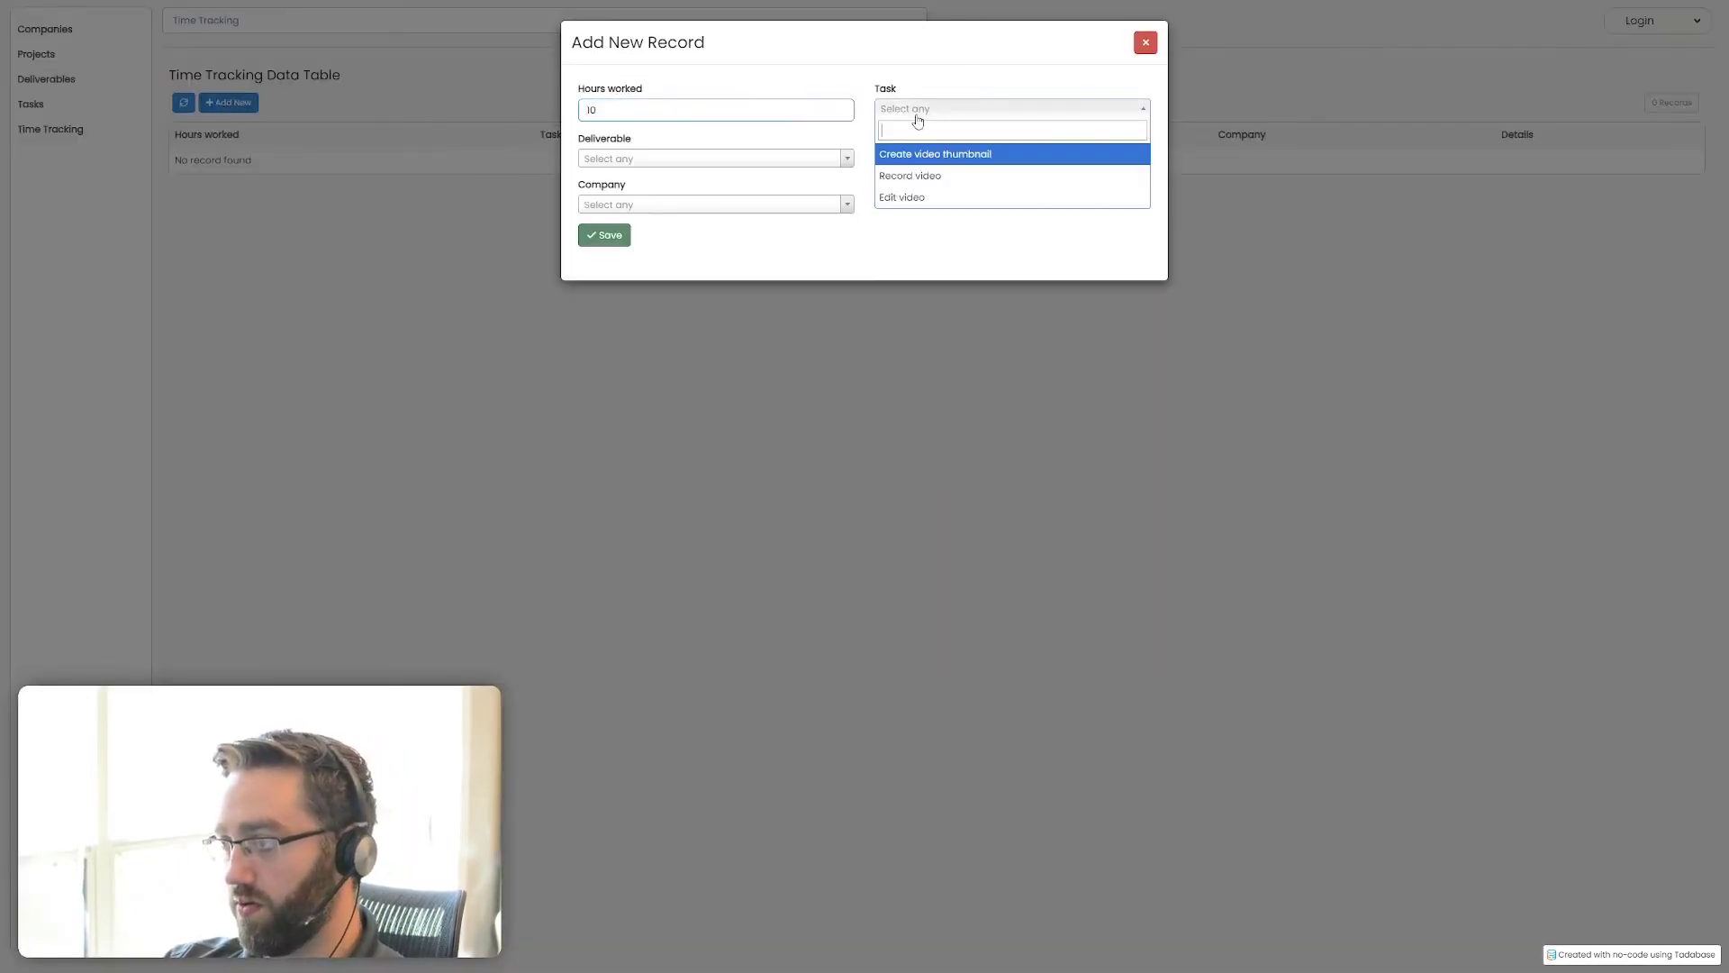
{"action": "left_click", "coordinate": [920, 159]}
{"action": "left_click", "coordinate": [612, 236]}
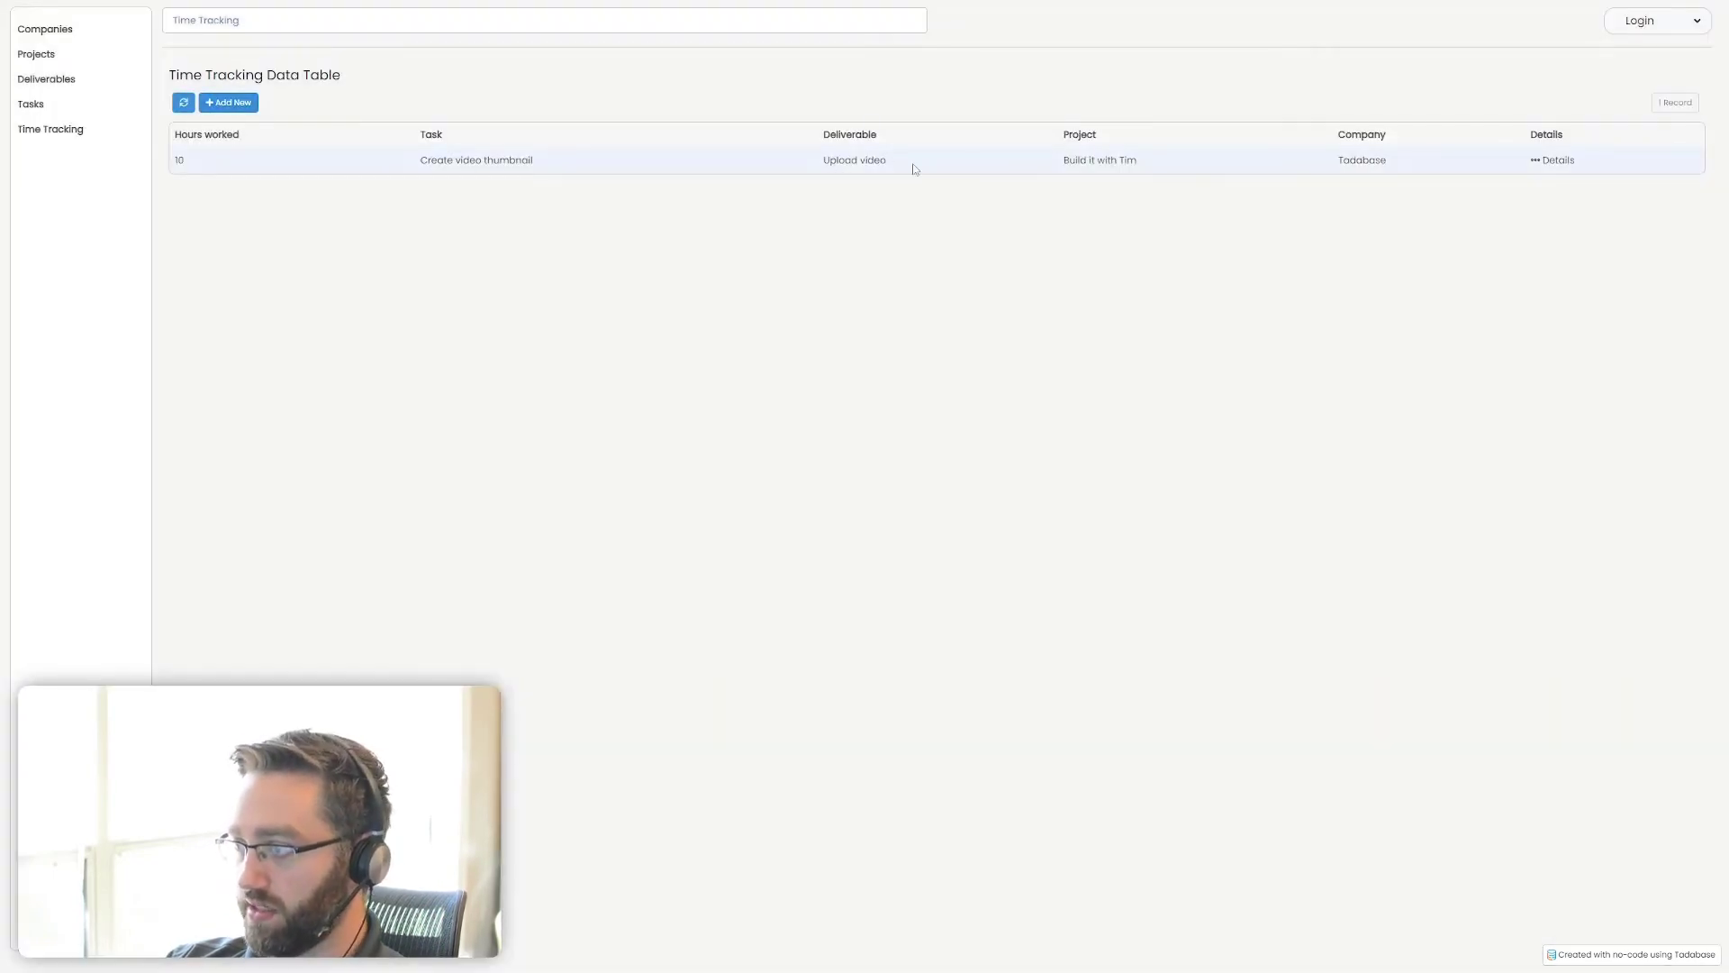
{"action": "left_click_drag", "start_coordinate": [1052, 162], "coordinate": [1190, 168]}
{"action": "left_click_drag", "start_coordinate": [1342, 160], "coordinate": [1405, 171]}
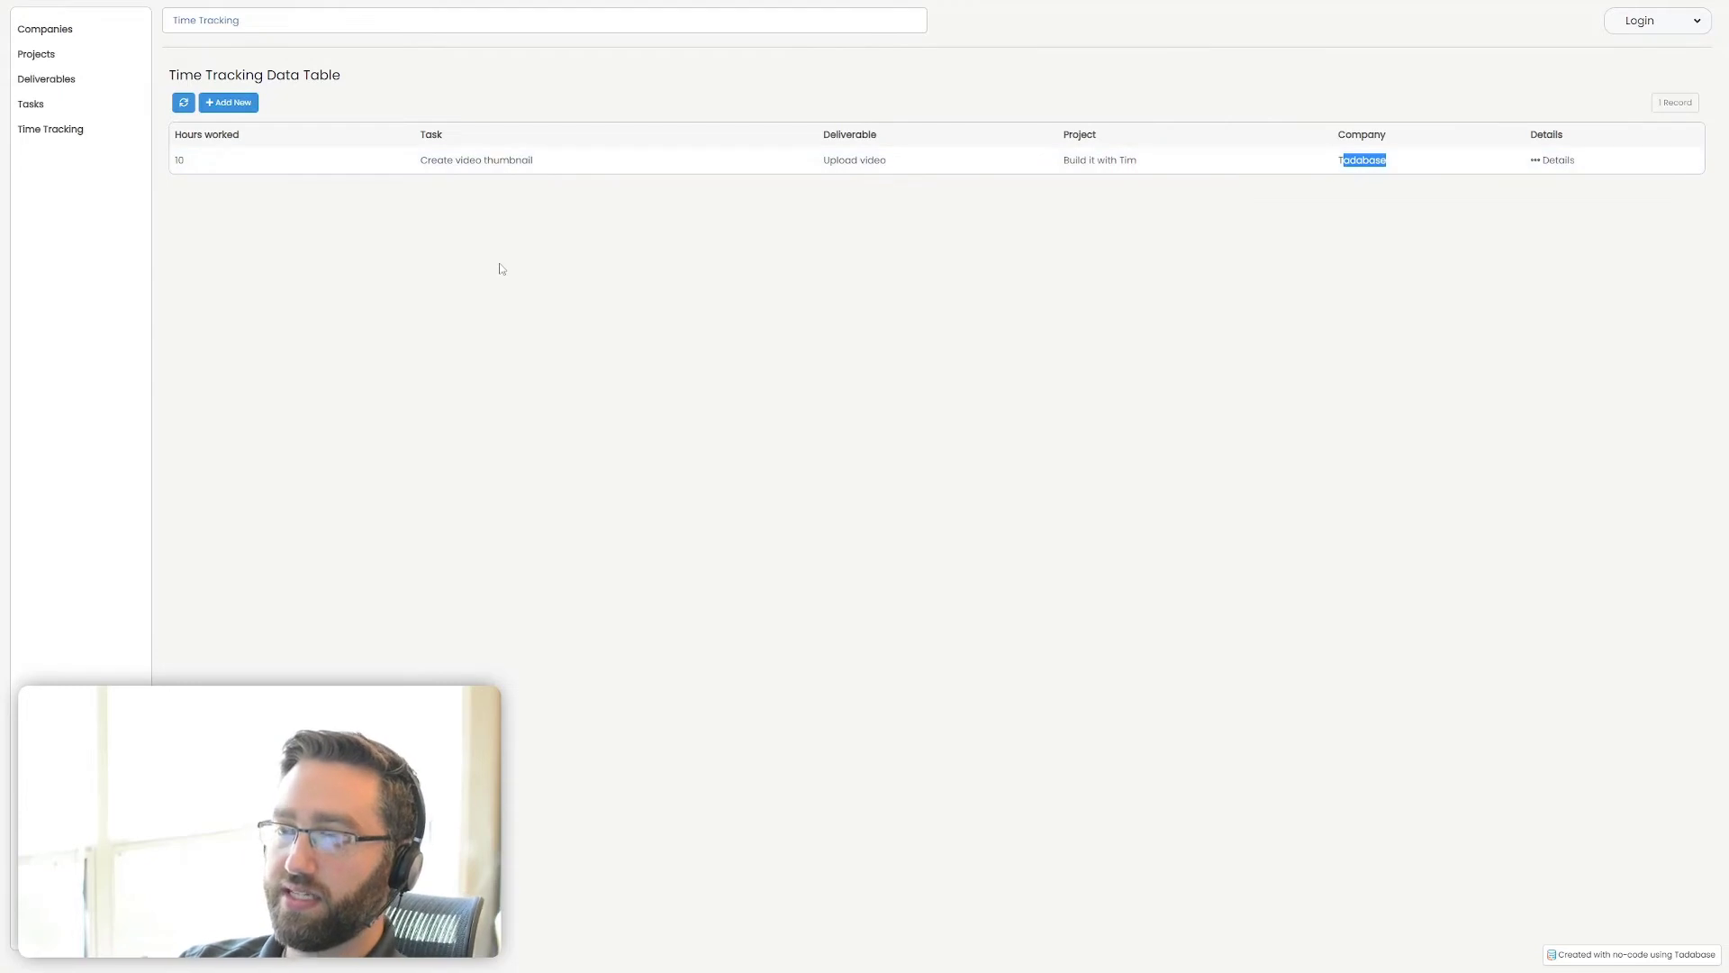
{"action": "left_click", "coordinate": [585, 254]}
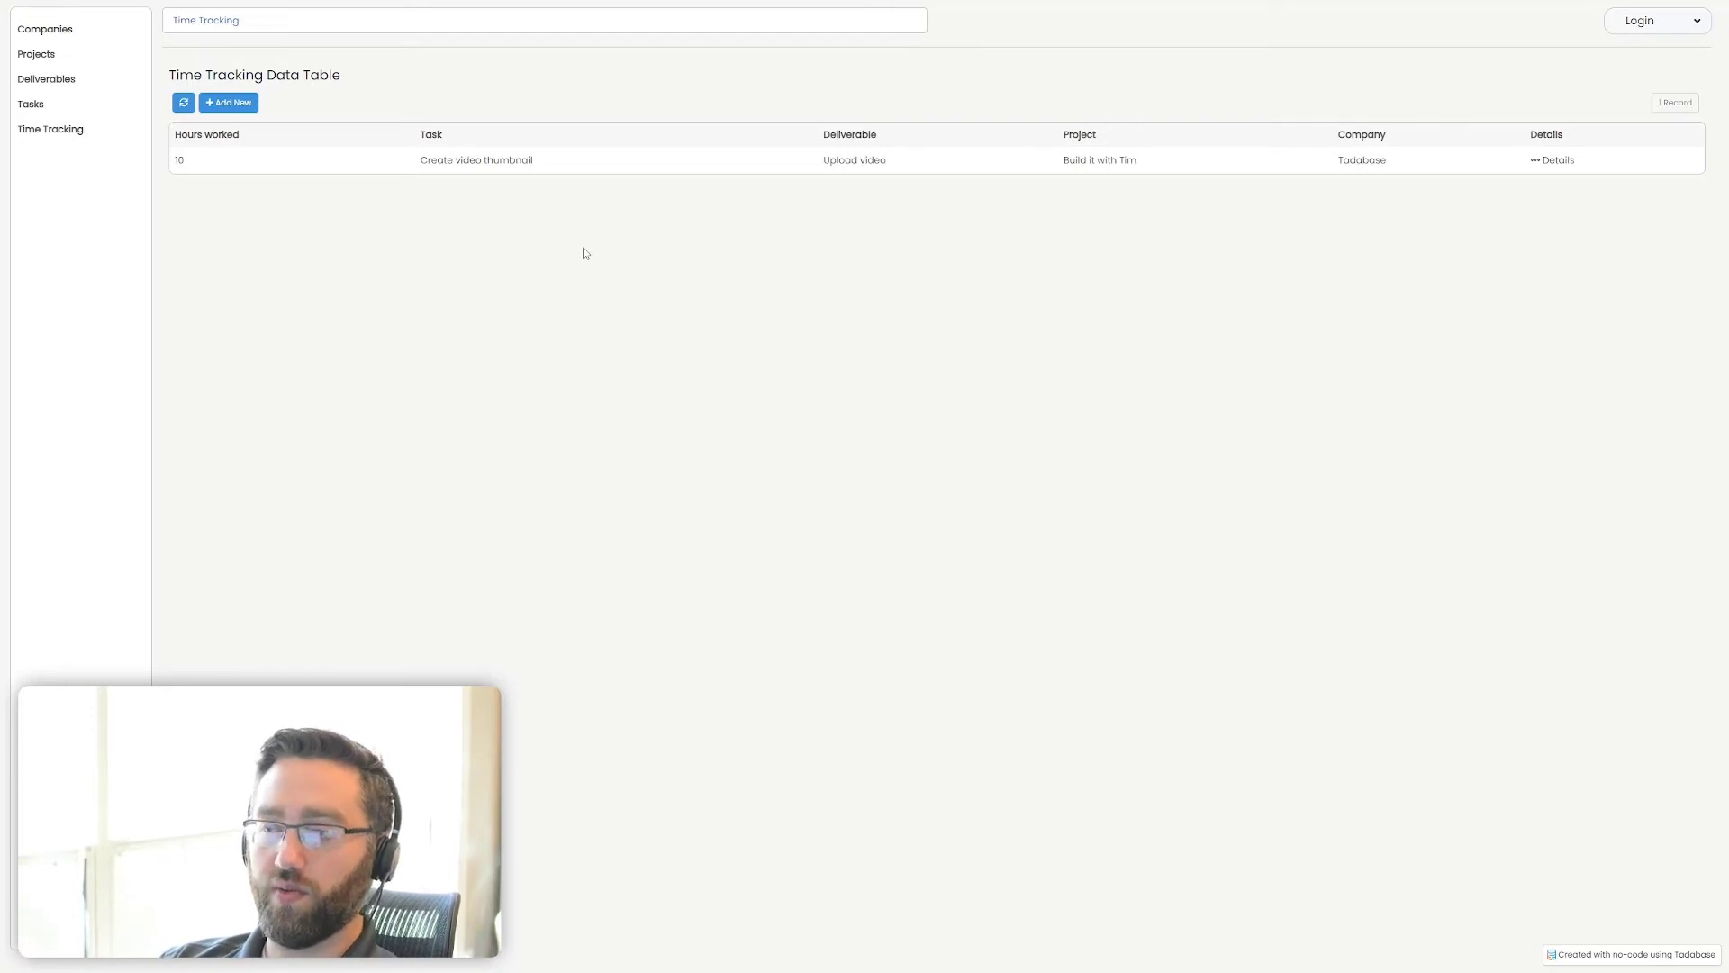
Add a time tracking record of 1 hour for the Record video task, leaving deliverable, project and company empty
{"action": "left_click", "coordinate": [239, 105]}
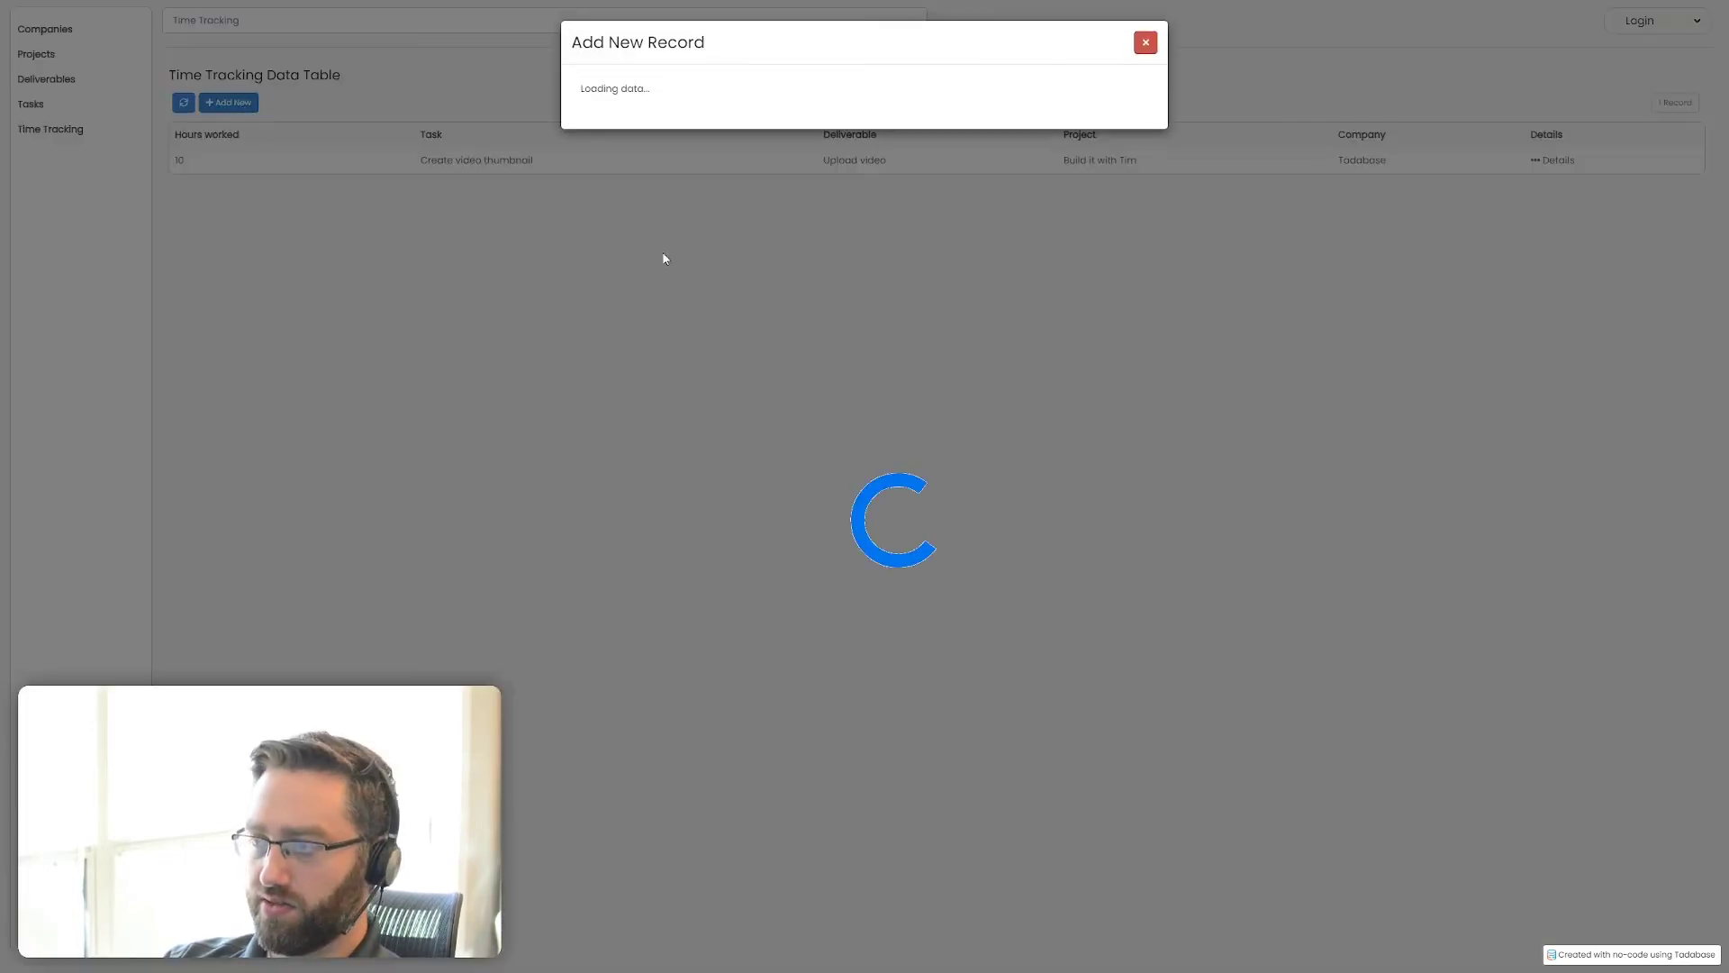
{"action": "left_click", "coordinate": [619, 112]}
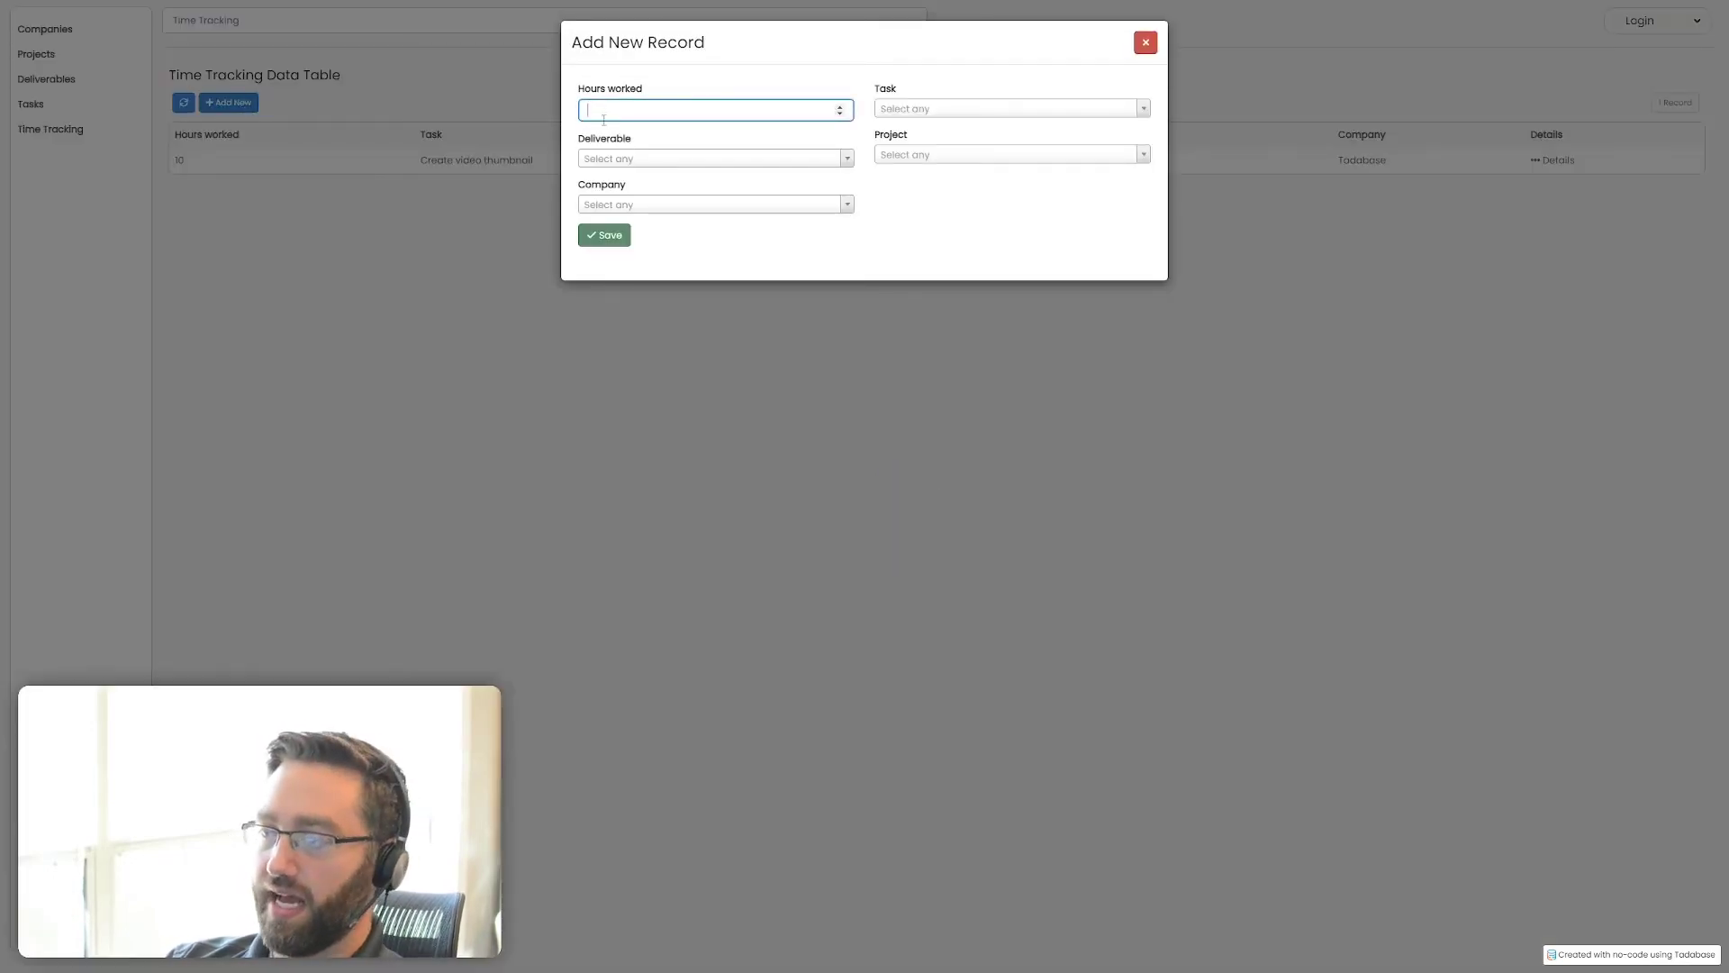
{"action": "left_click", "coordinate": [403, 195]}
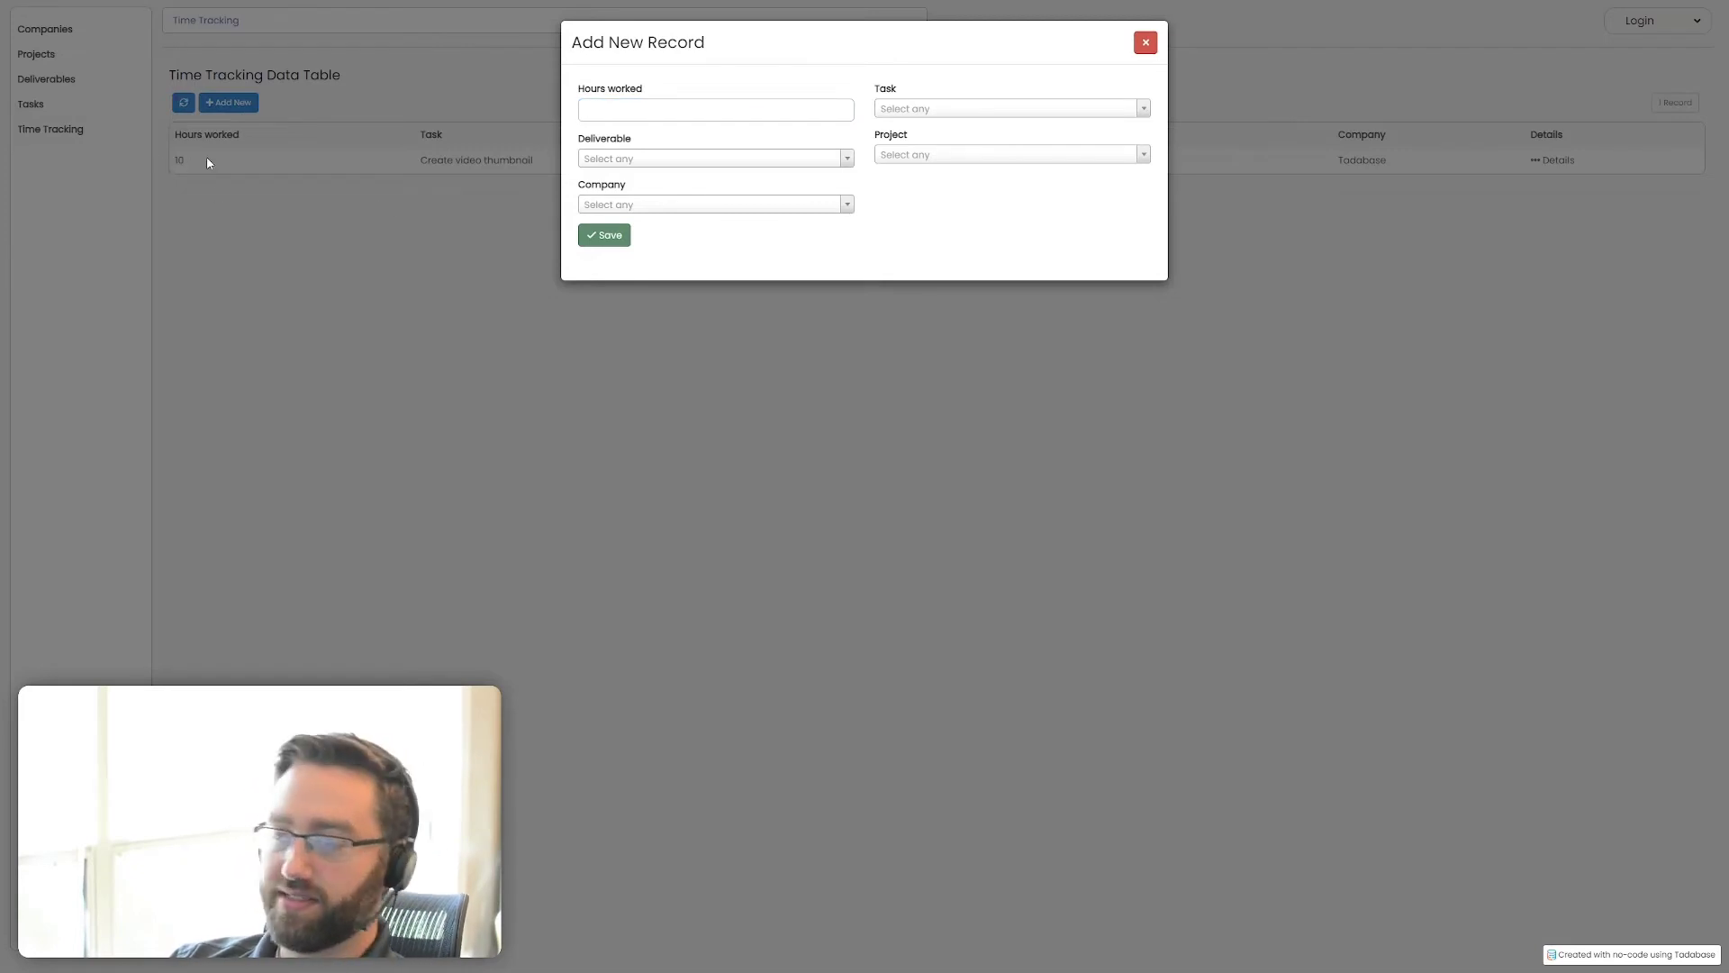
{"action": "left_click", "coordinate": [660, 109]}
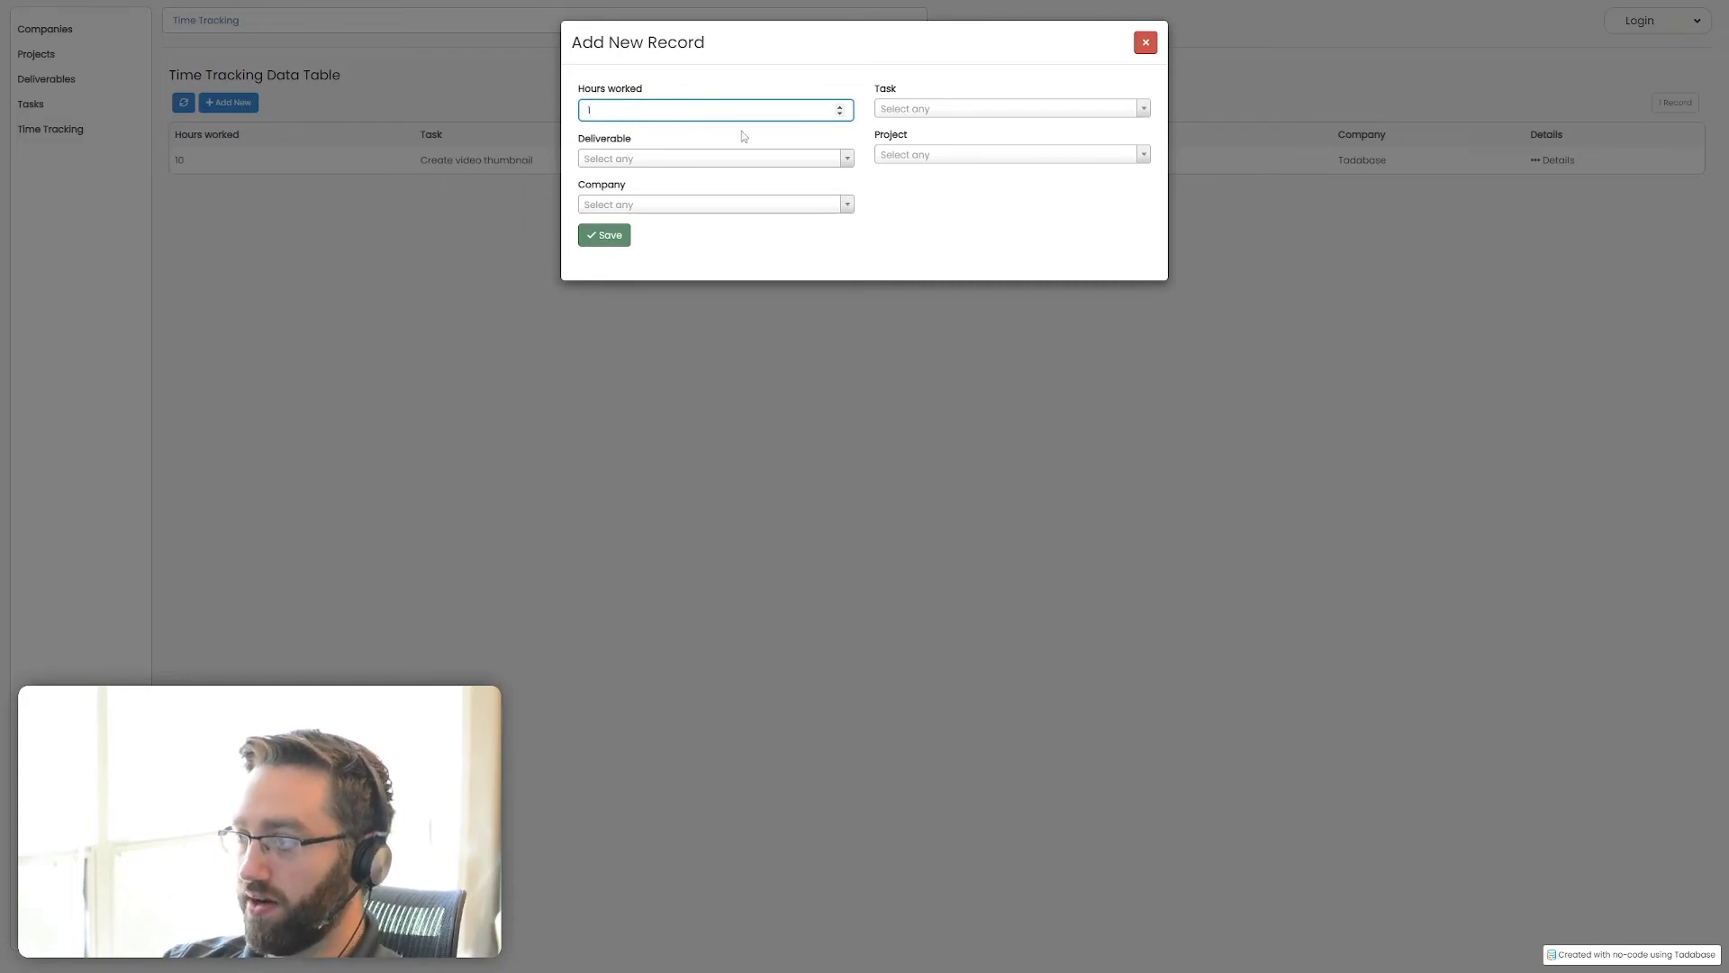
{"action": "left_click", "coordinate": [910, 113]}
{"action": "left_click", "coordinate": [910, 176]}
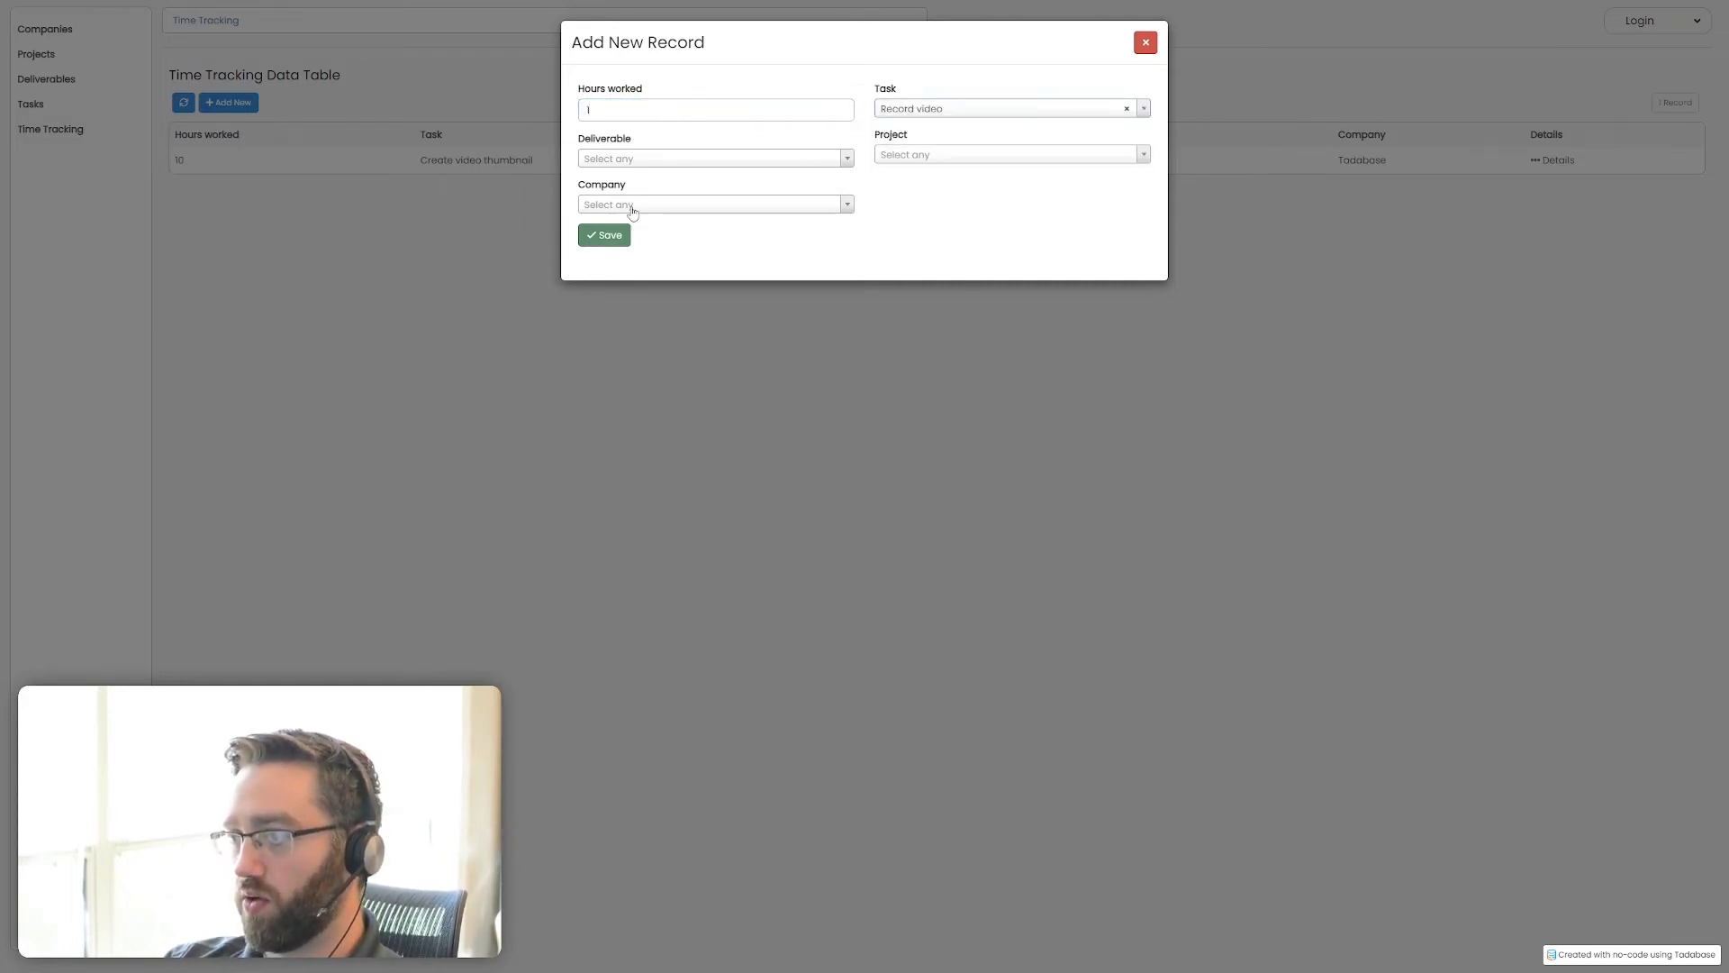
{"action": "left_click", "coordinate": [605, 235]}
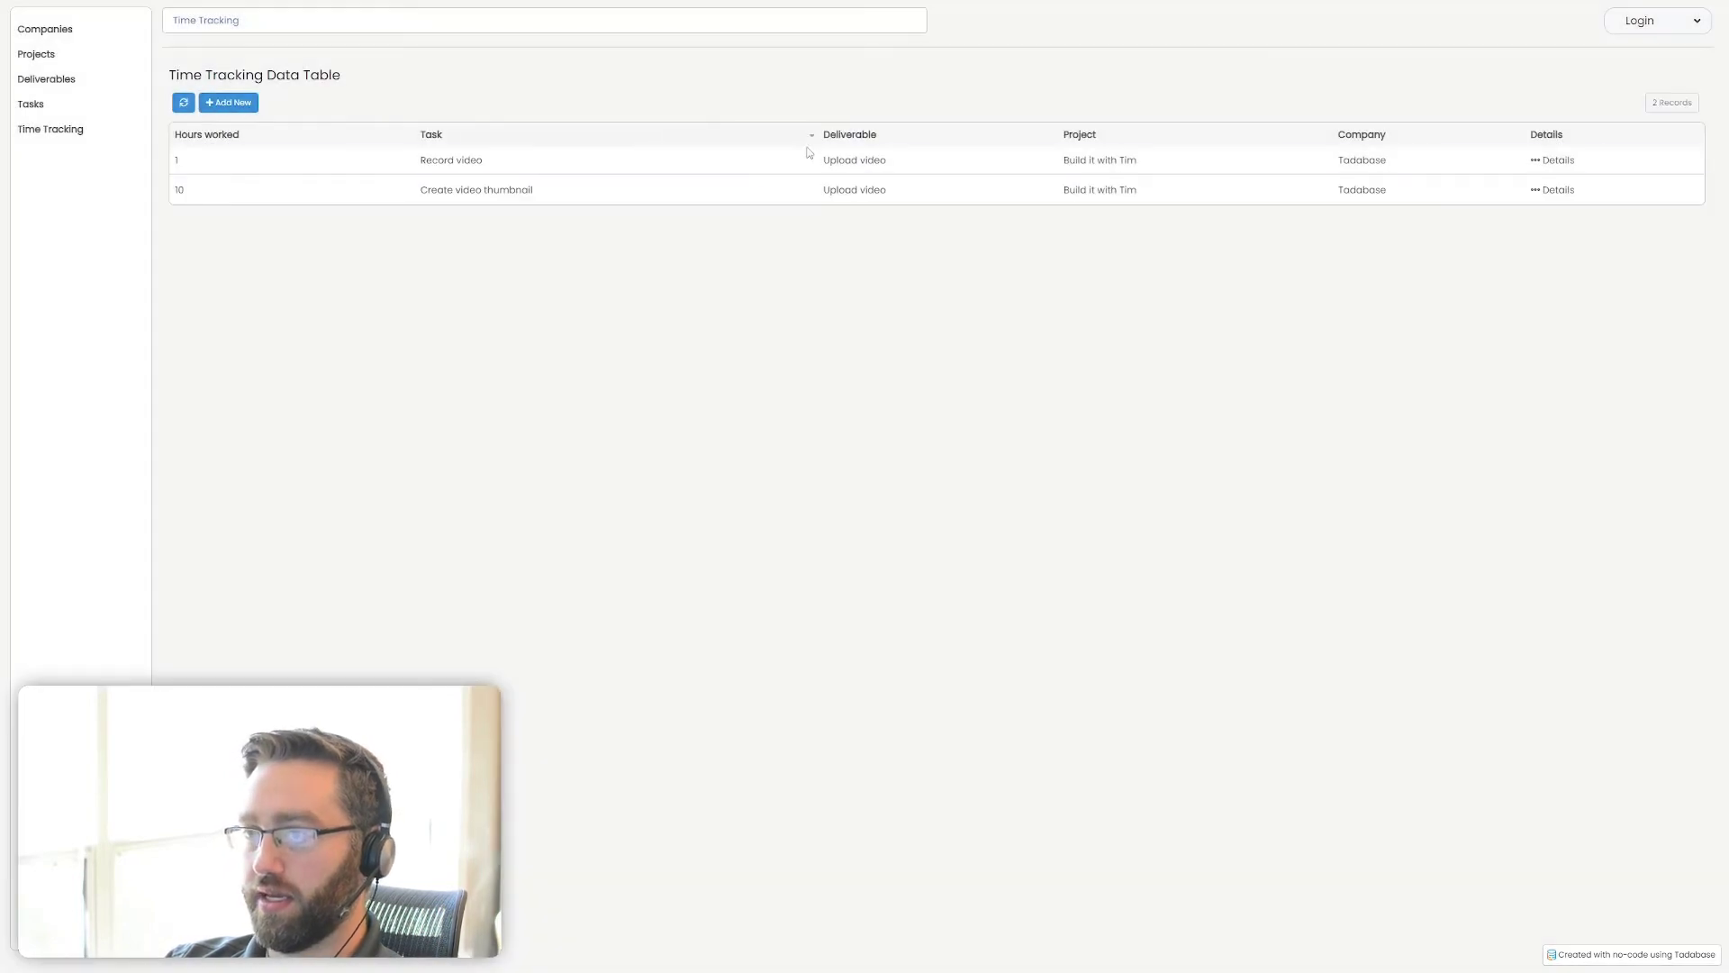
Add a time tracking record of 1 hour for the Edit video task, leaving the parent connections empty
{"action": "left_click", "coordinate": [228, 102]}
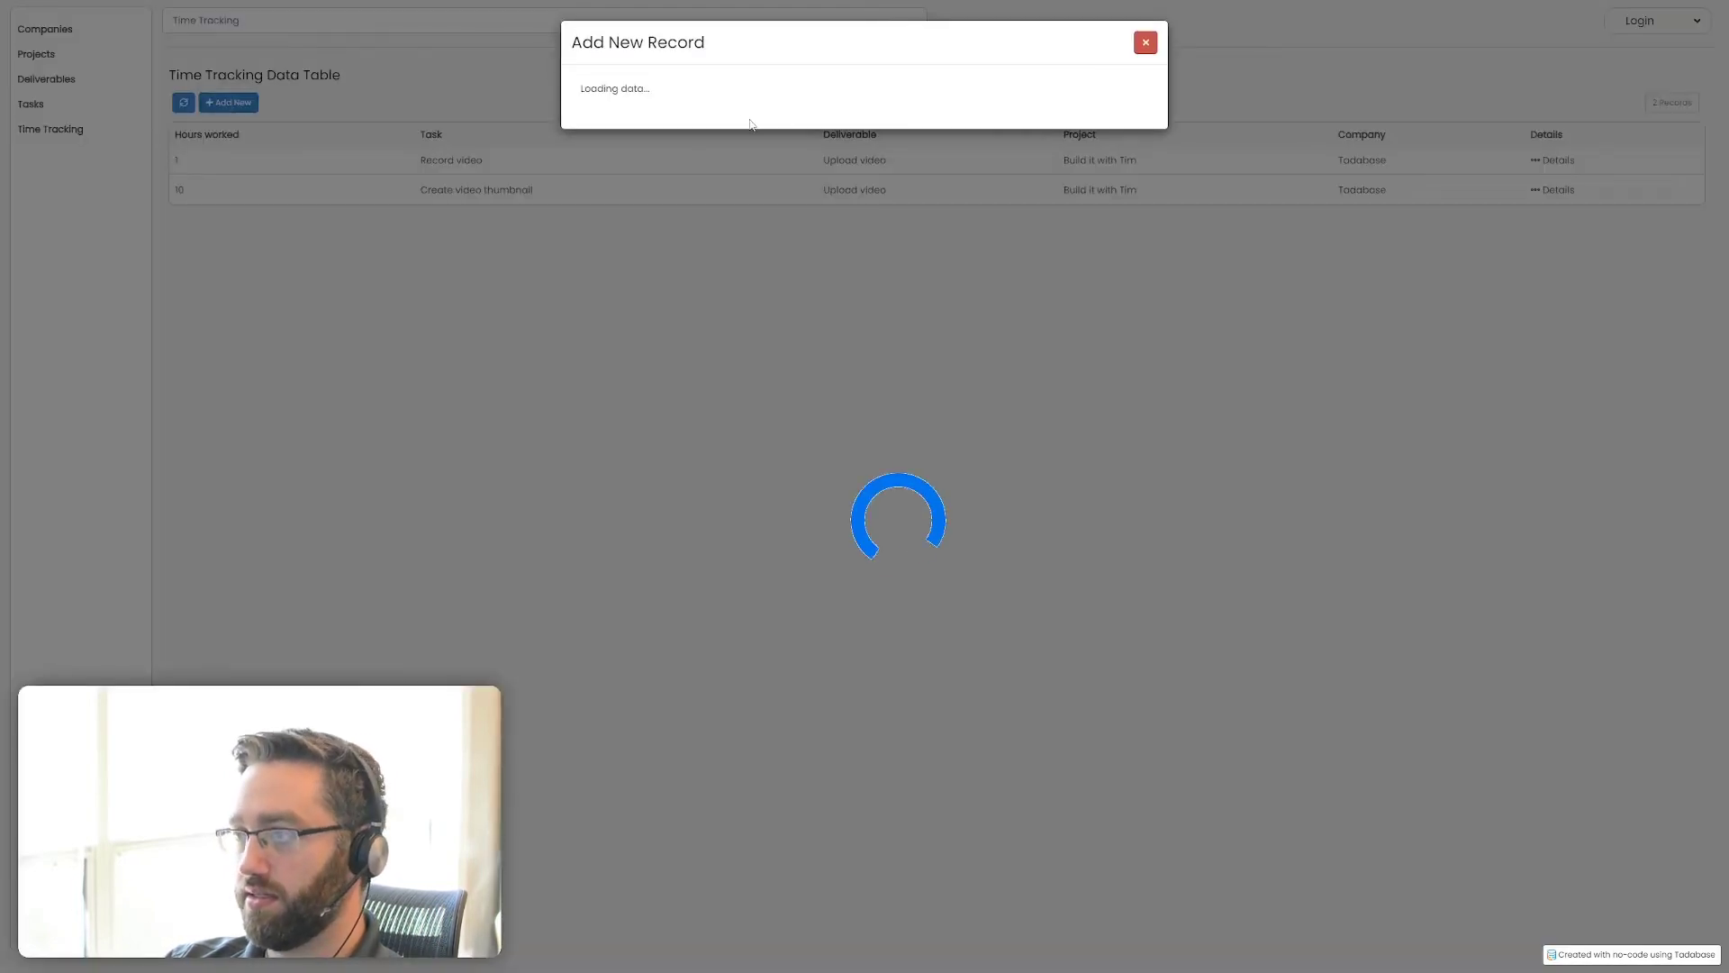
{"action": "type", "text": "1"}
{"action": "left_click", "coordinate": [988, 109]}
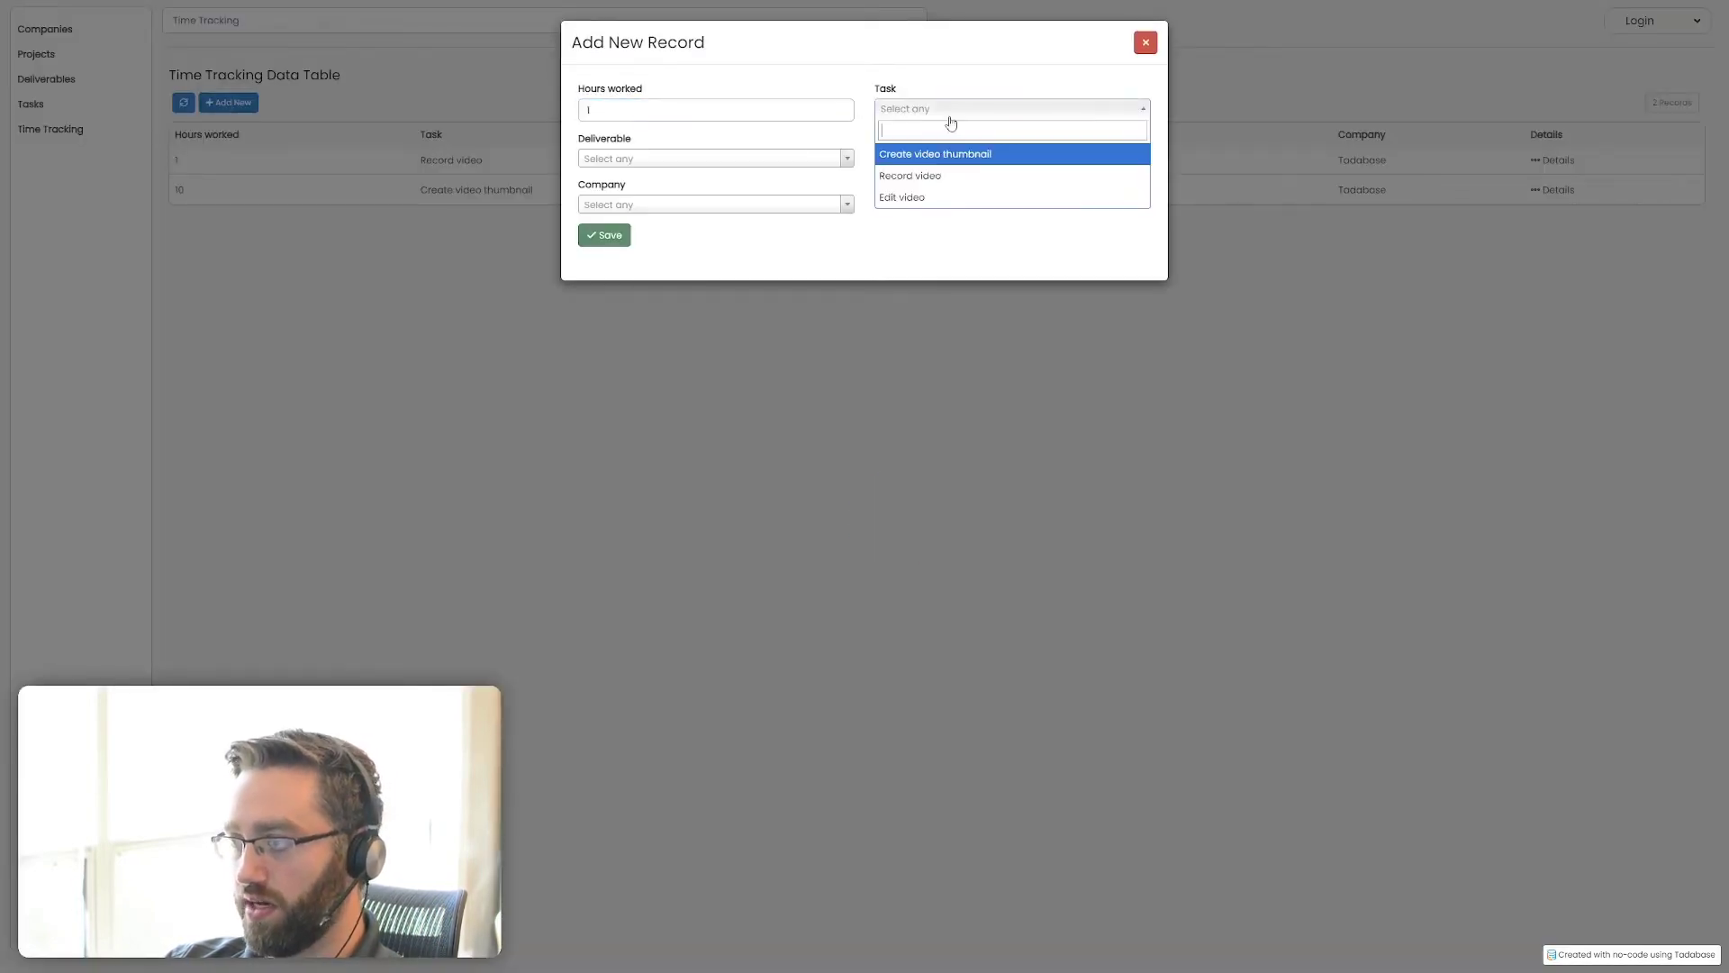
{"action": "left_click", "coordinate": [910, 196]}
{"action": "left_click", "coordinate": [595, 236]}
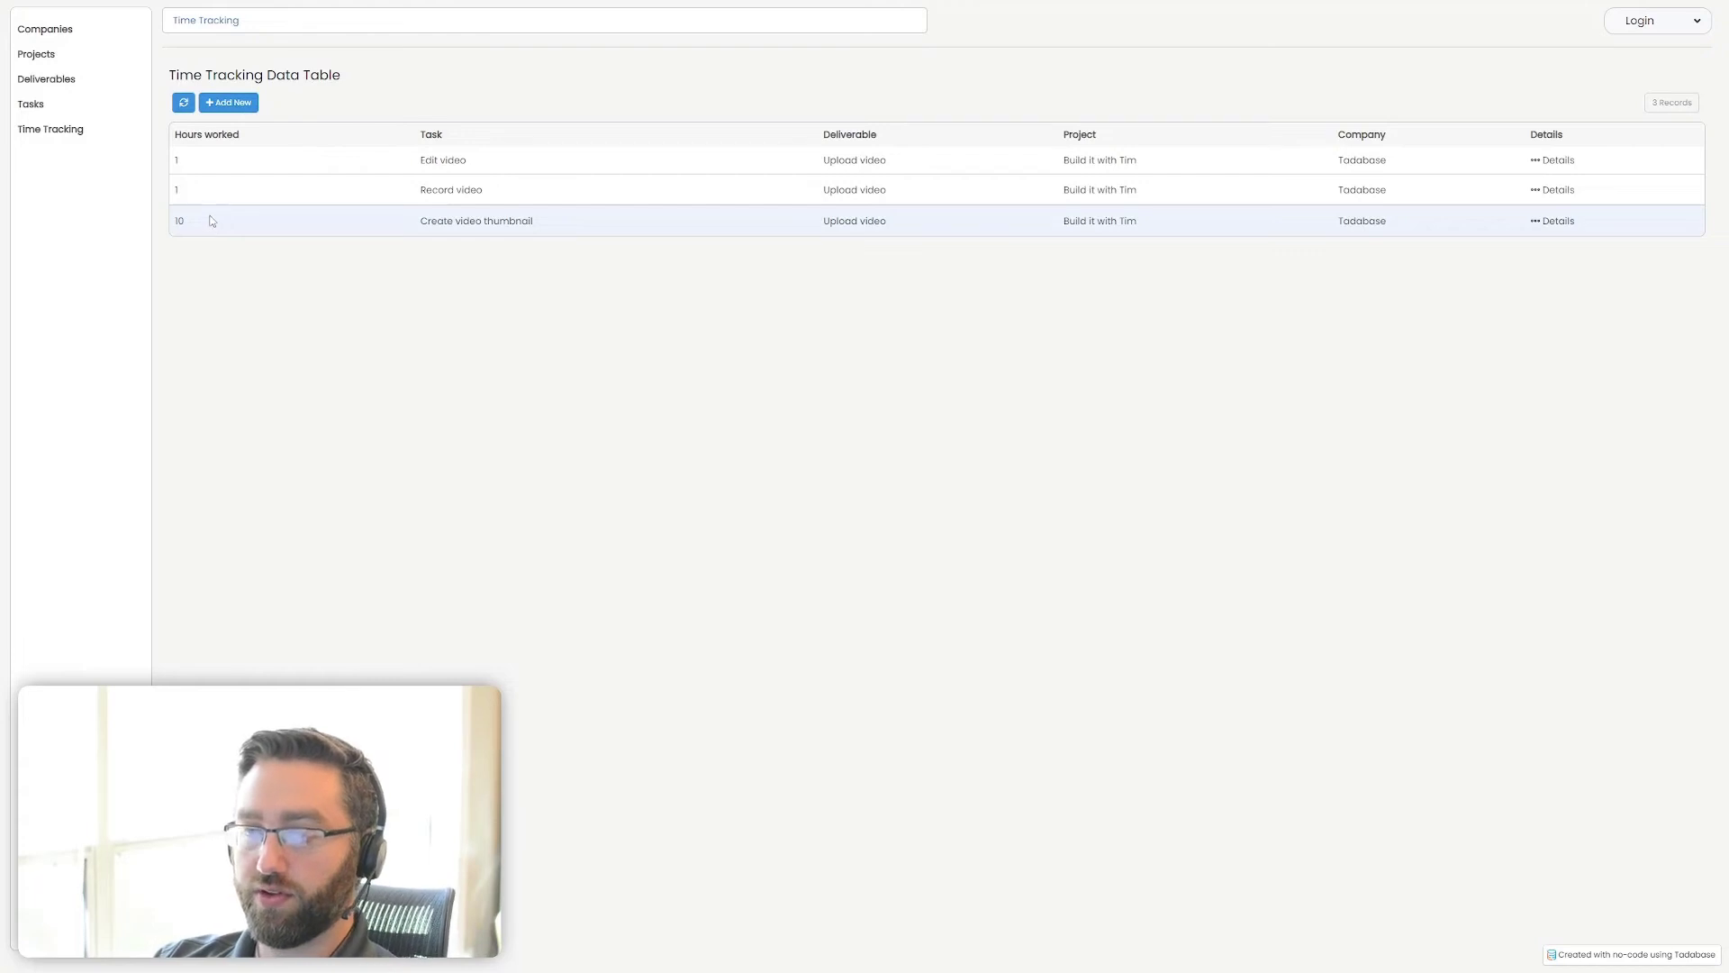
Open the Tadabase company's details from the Companies page and drill down into its linked project's details
{"action": "left_click", "coordinate": [55, 29]}
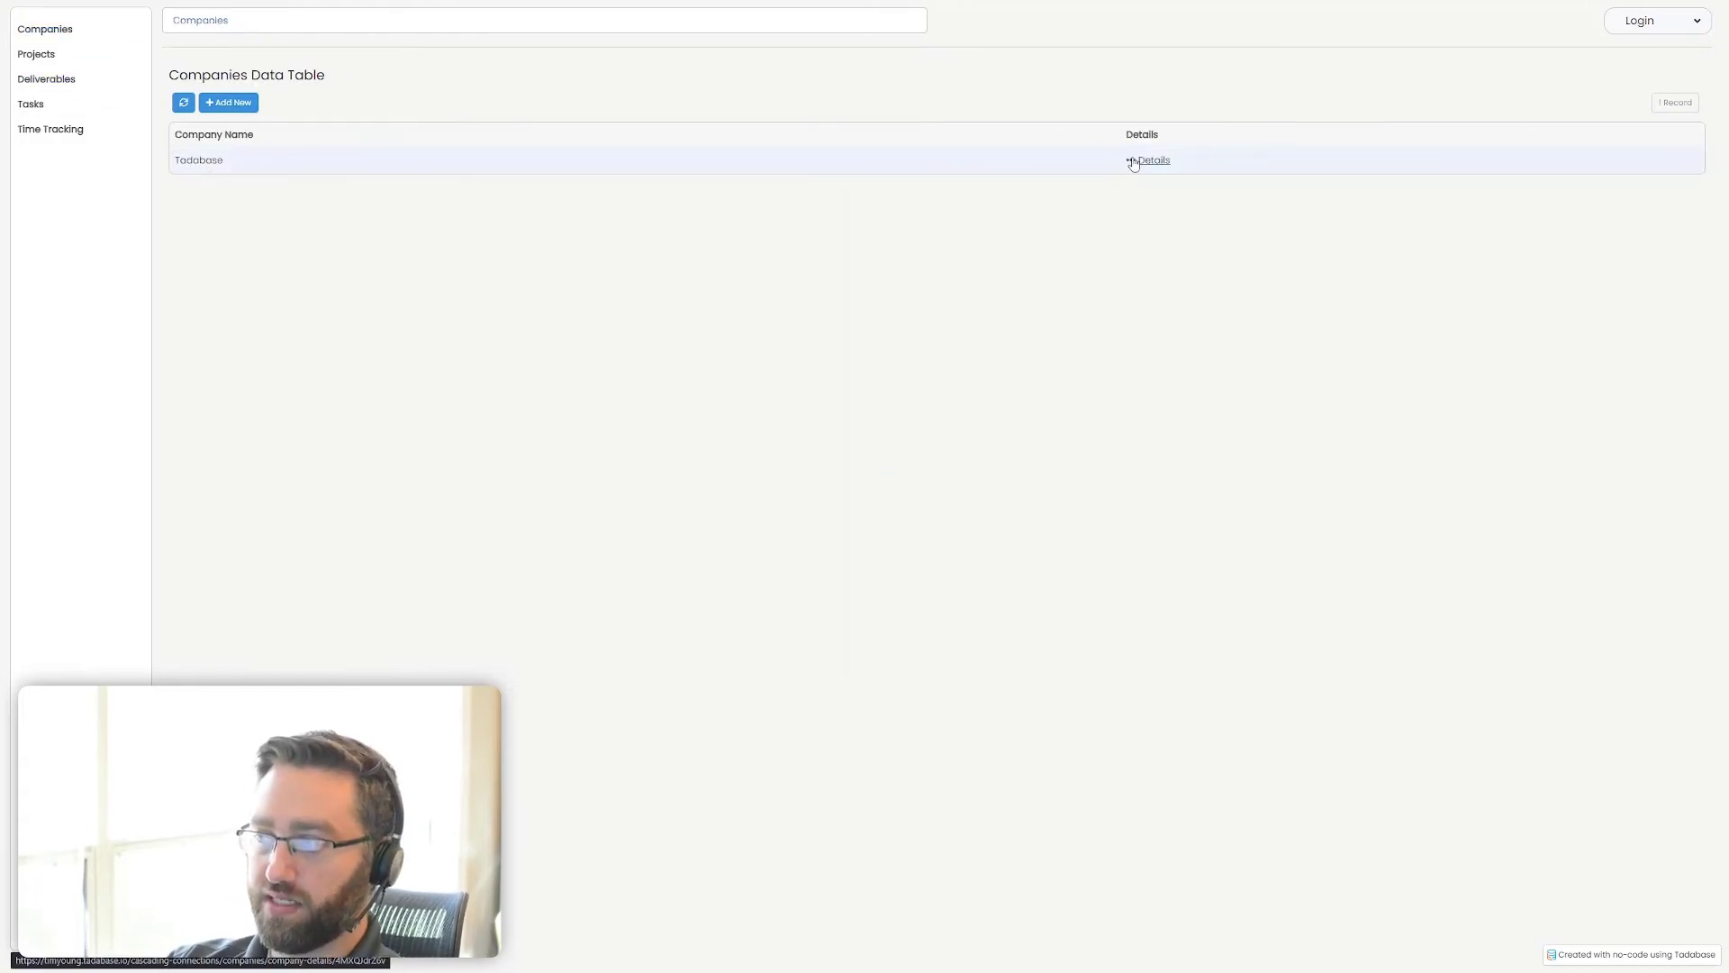
{"action": "left_click", "coordinate": [1143, 162]}
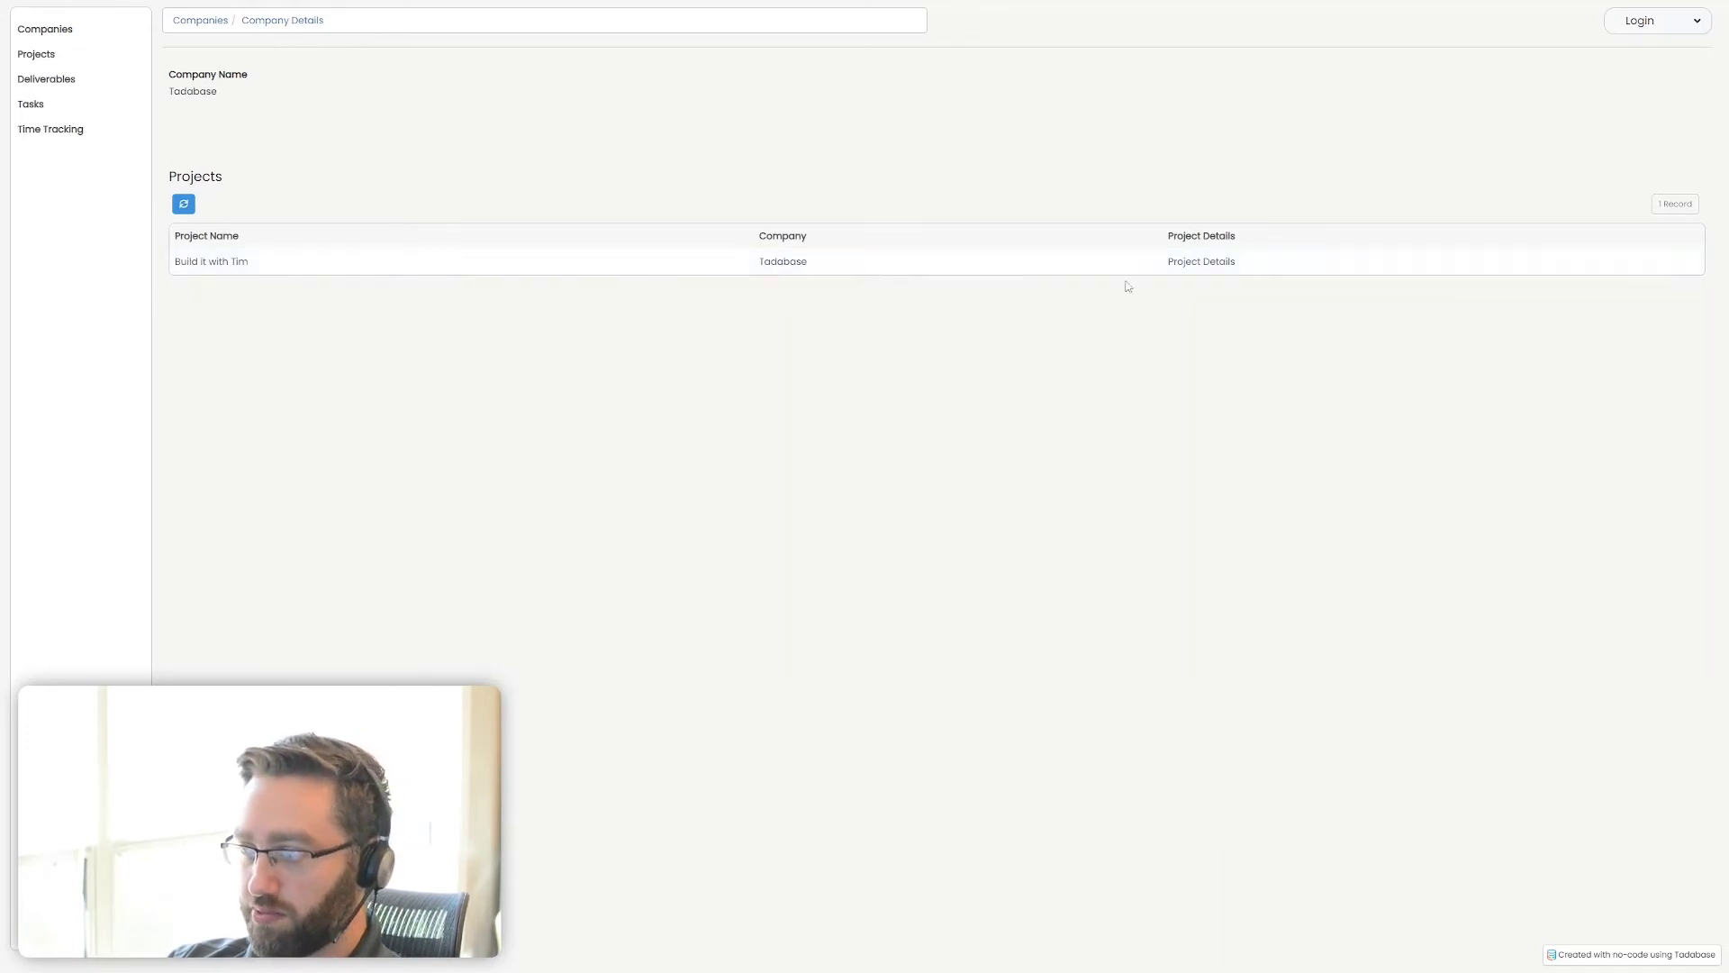
{"action": "left_click", "coordinate": [1181, 262]}
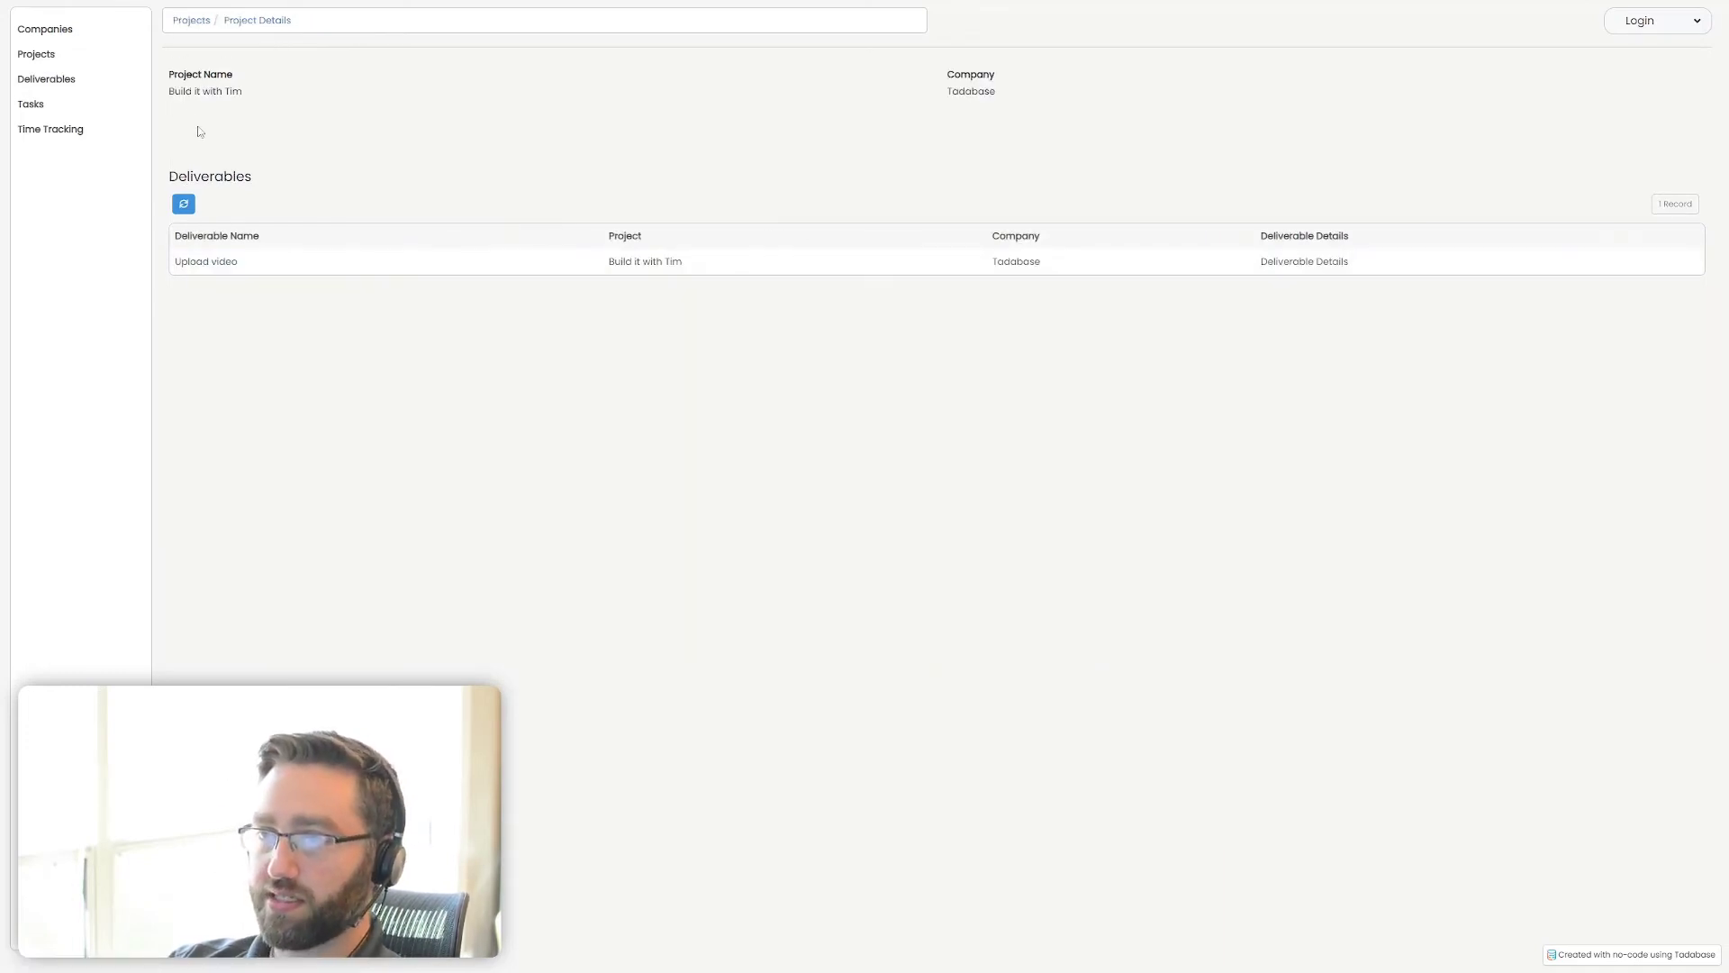
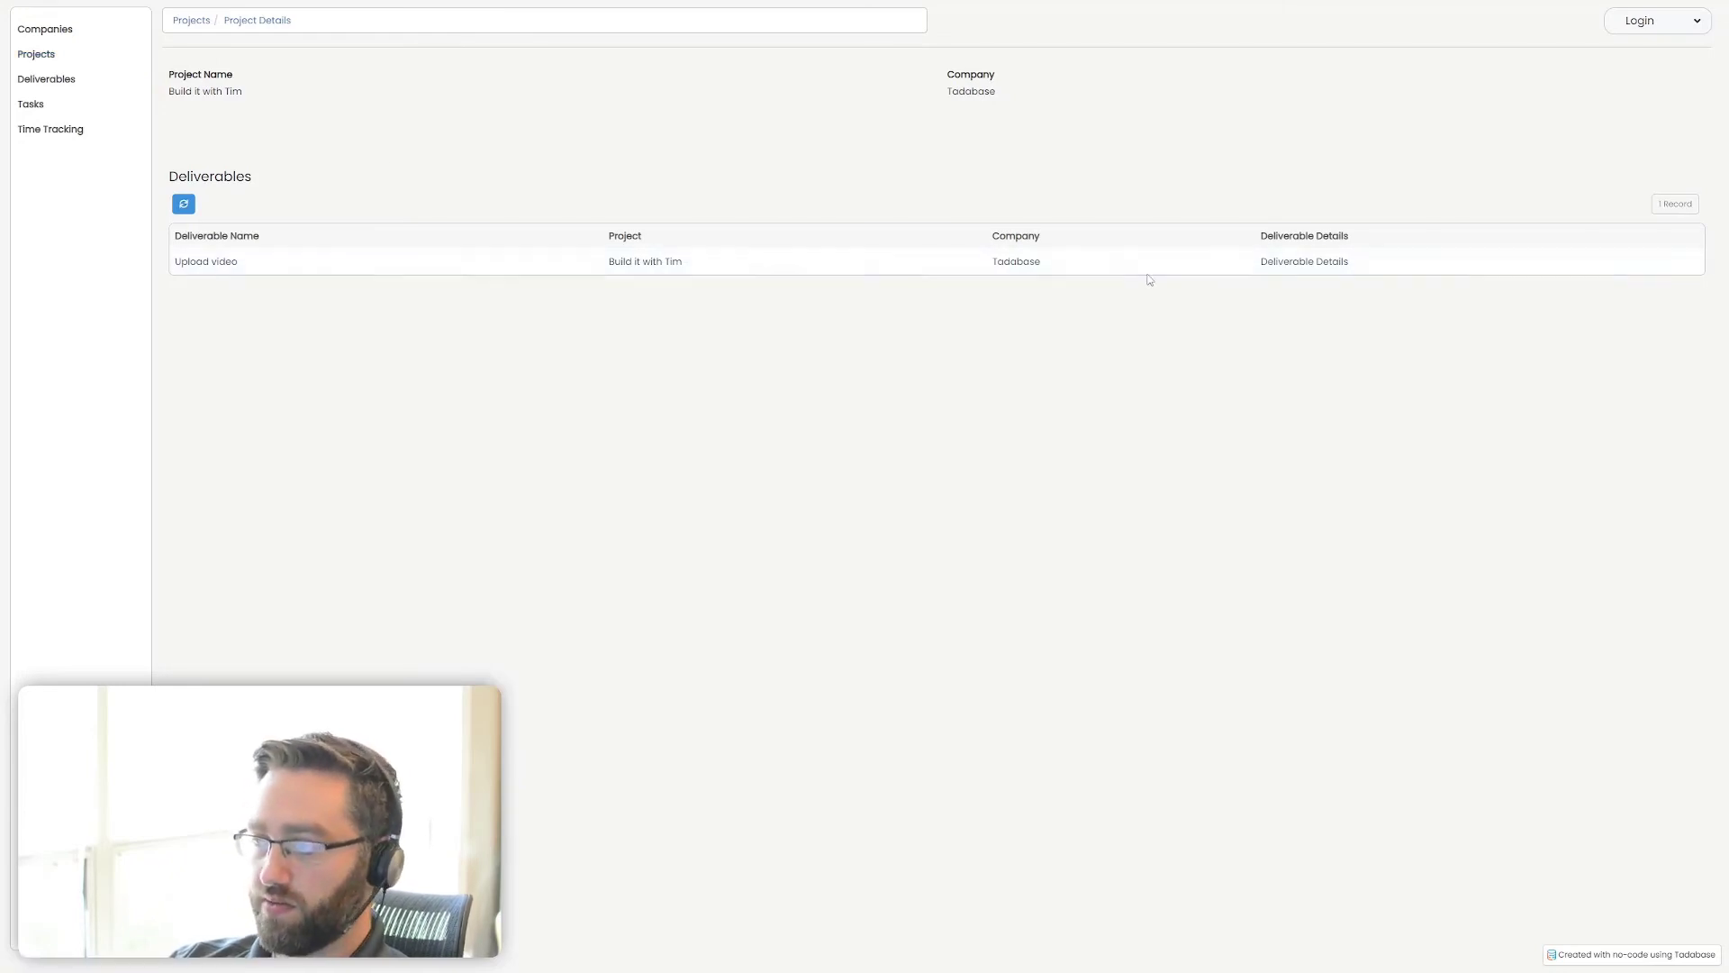
Drill down from the Upload video deliverable through the Edit video task to its time tracking details
{"action": "left_click", "coordinate": [1272, 263]}
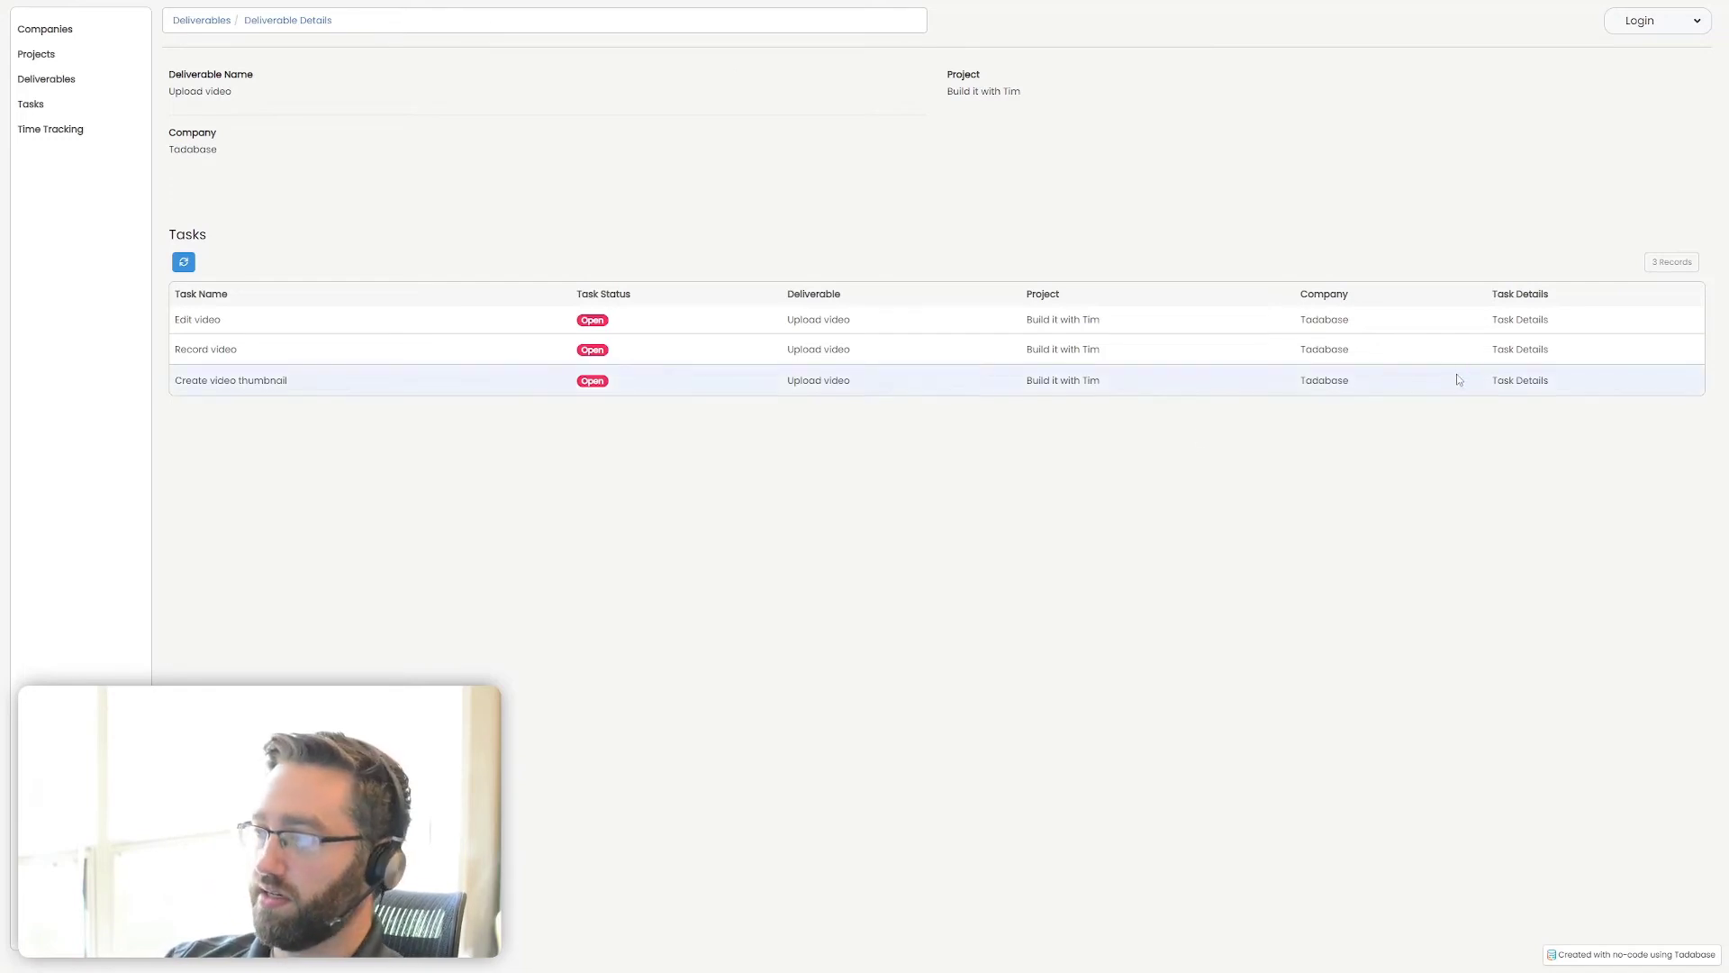
{"action": "left_click", "coordinate": [1522, 320]}
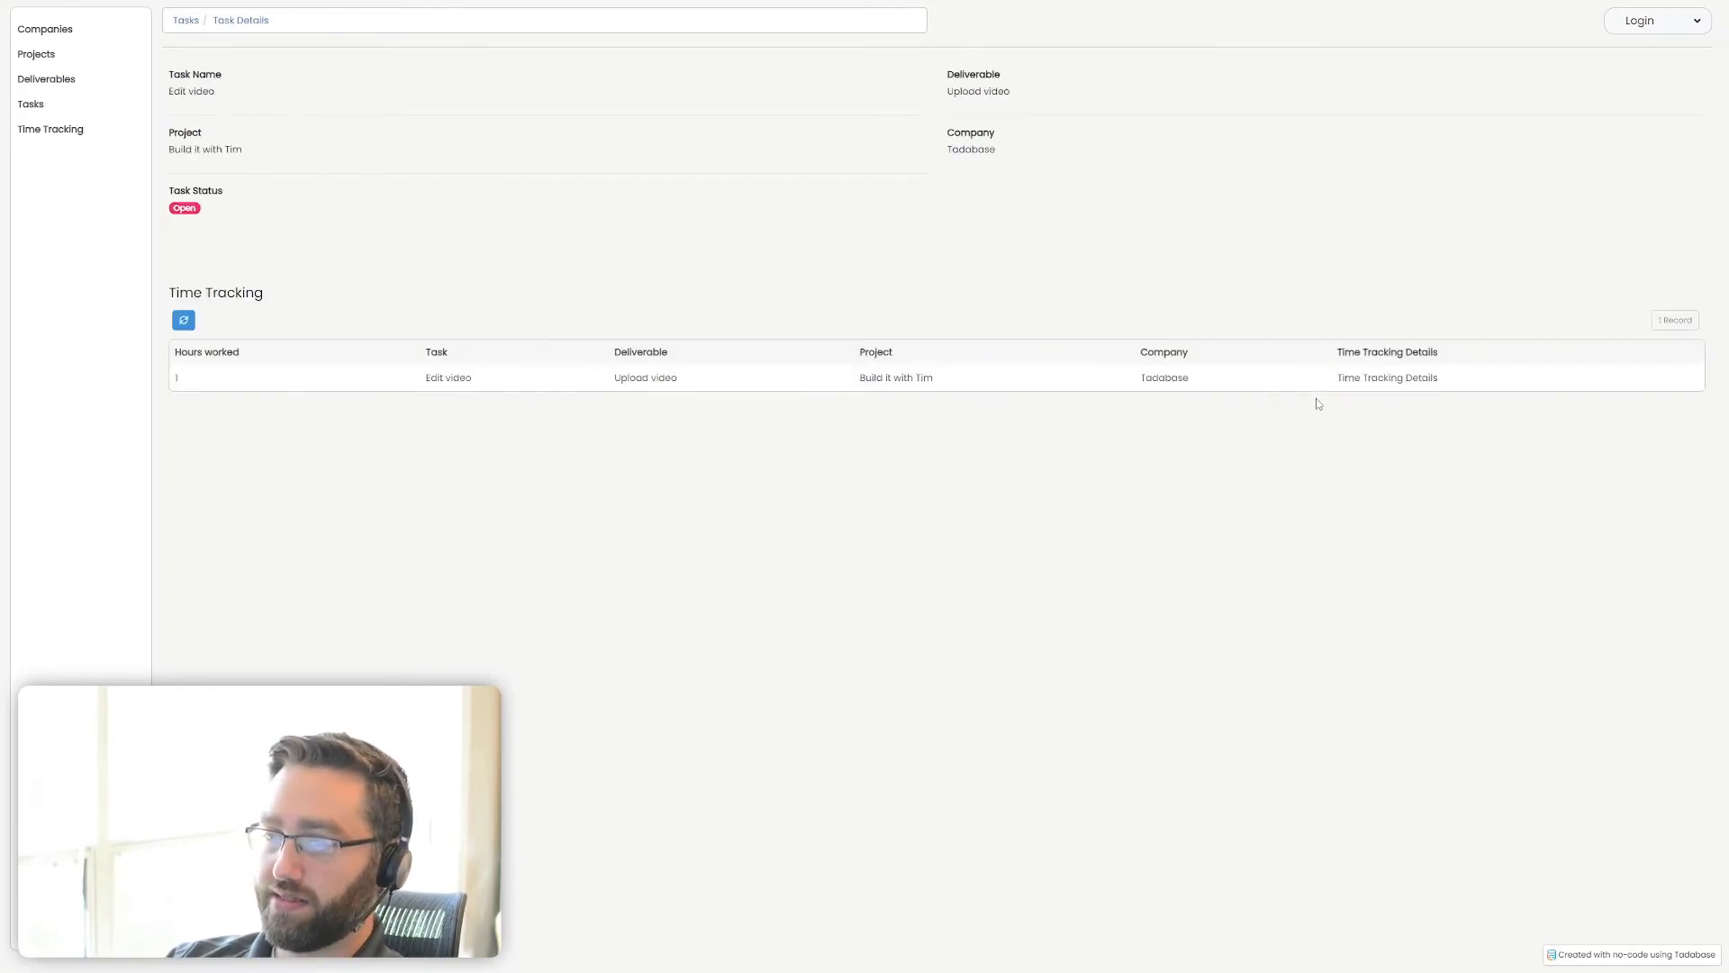
{"action": "left_click", "coordinate": [1354, 379]}
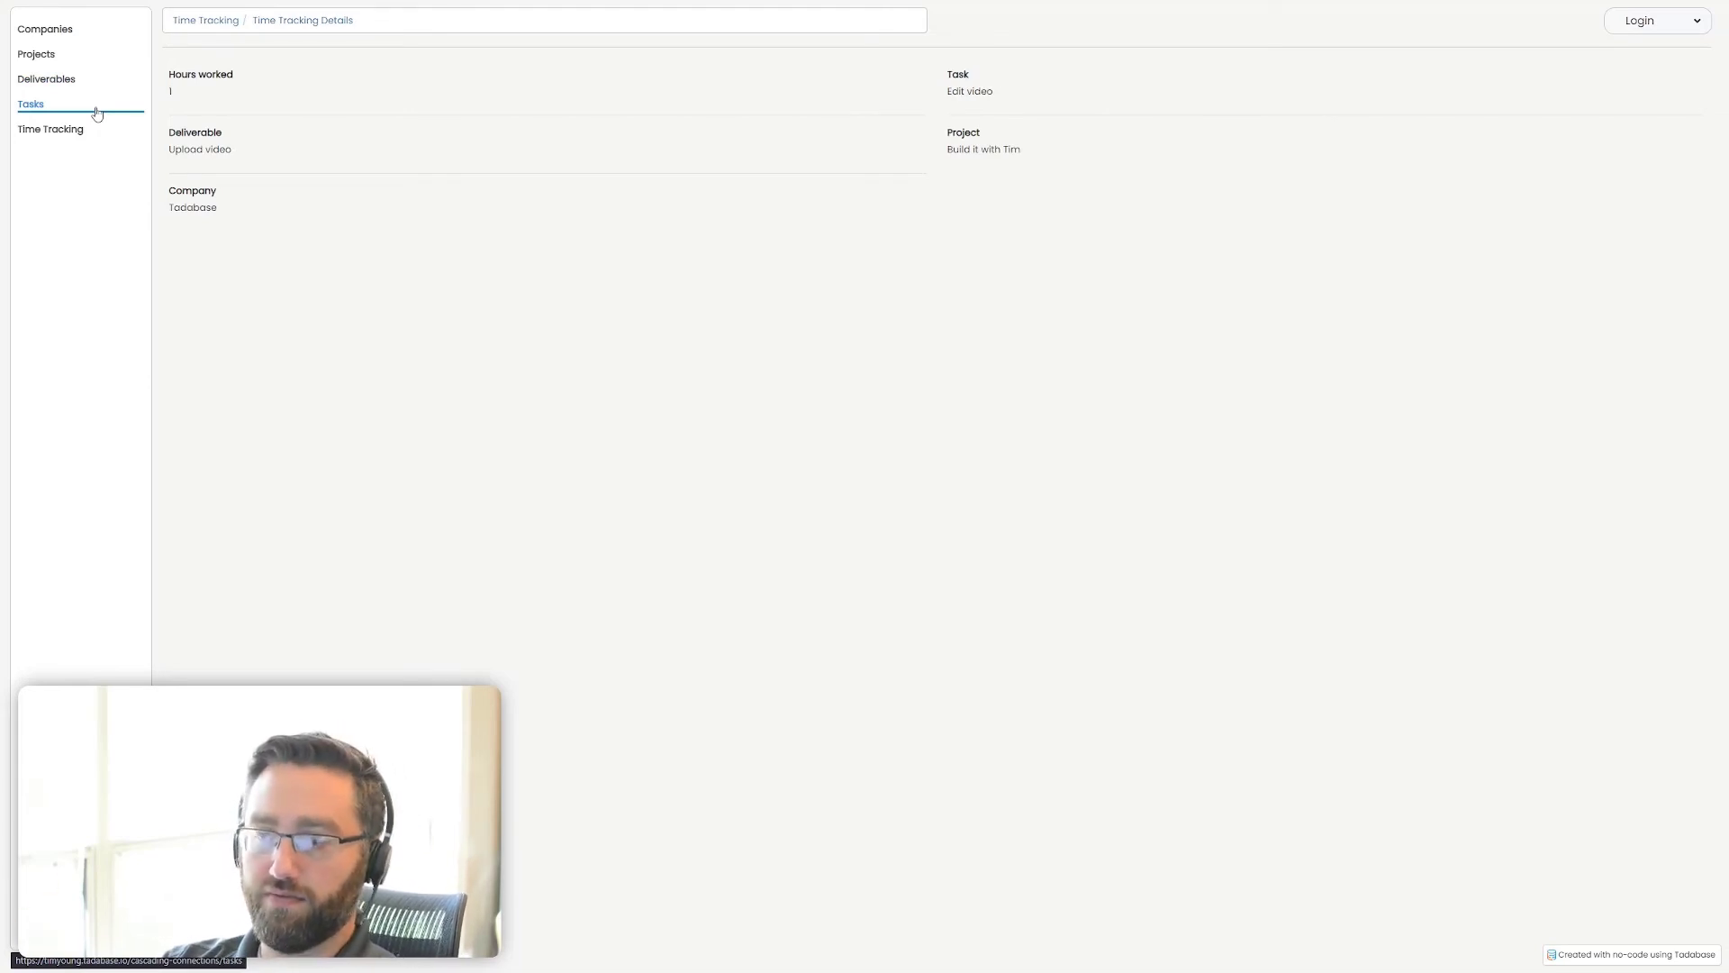
Switch to the Tadabase page builder and allow a new record popup page on the Company Details page's Projects table, then save
{"action": "key", "text": "ctrl+Tab"}
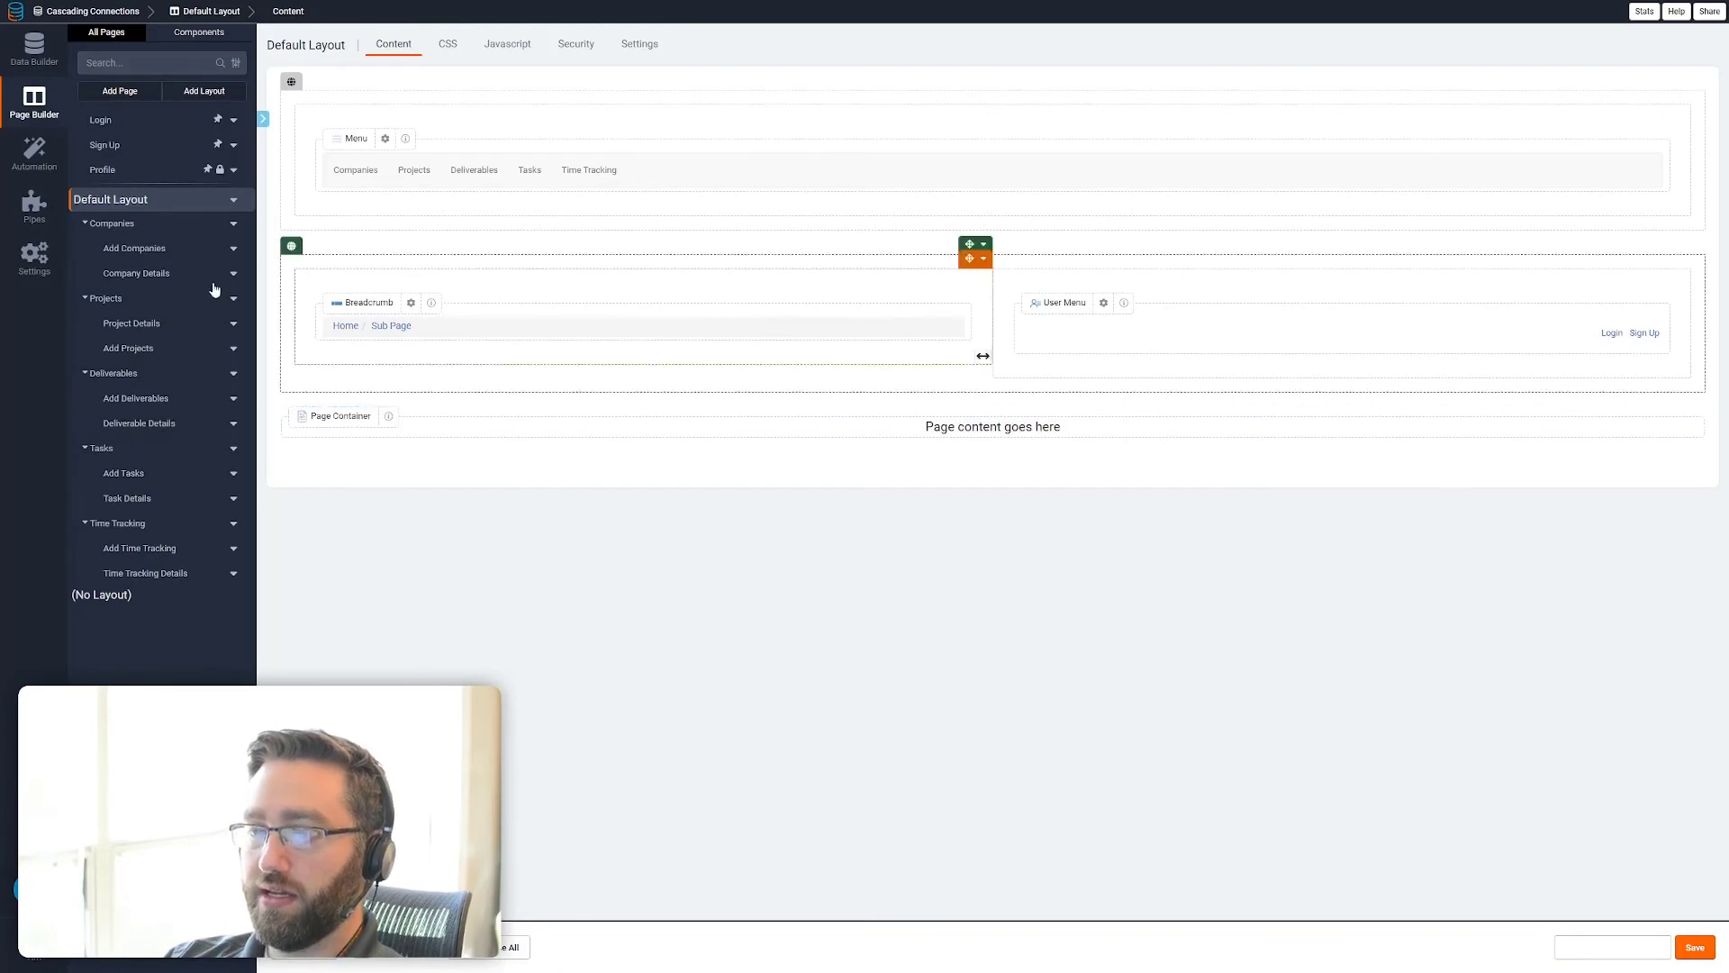
{"action": "left_click", "coordinate": [133, 273]}
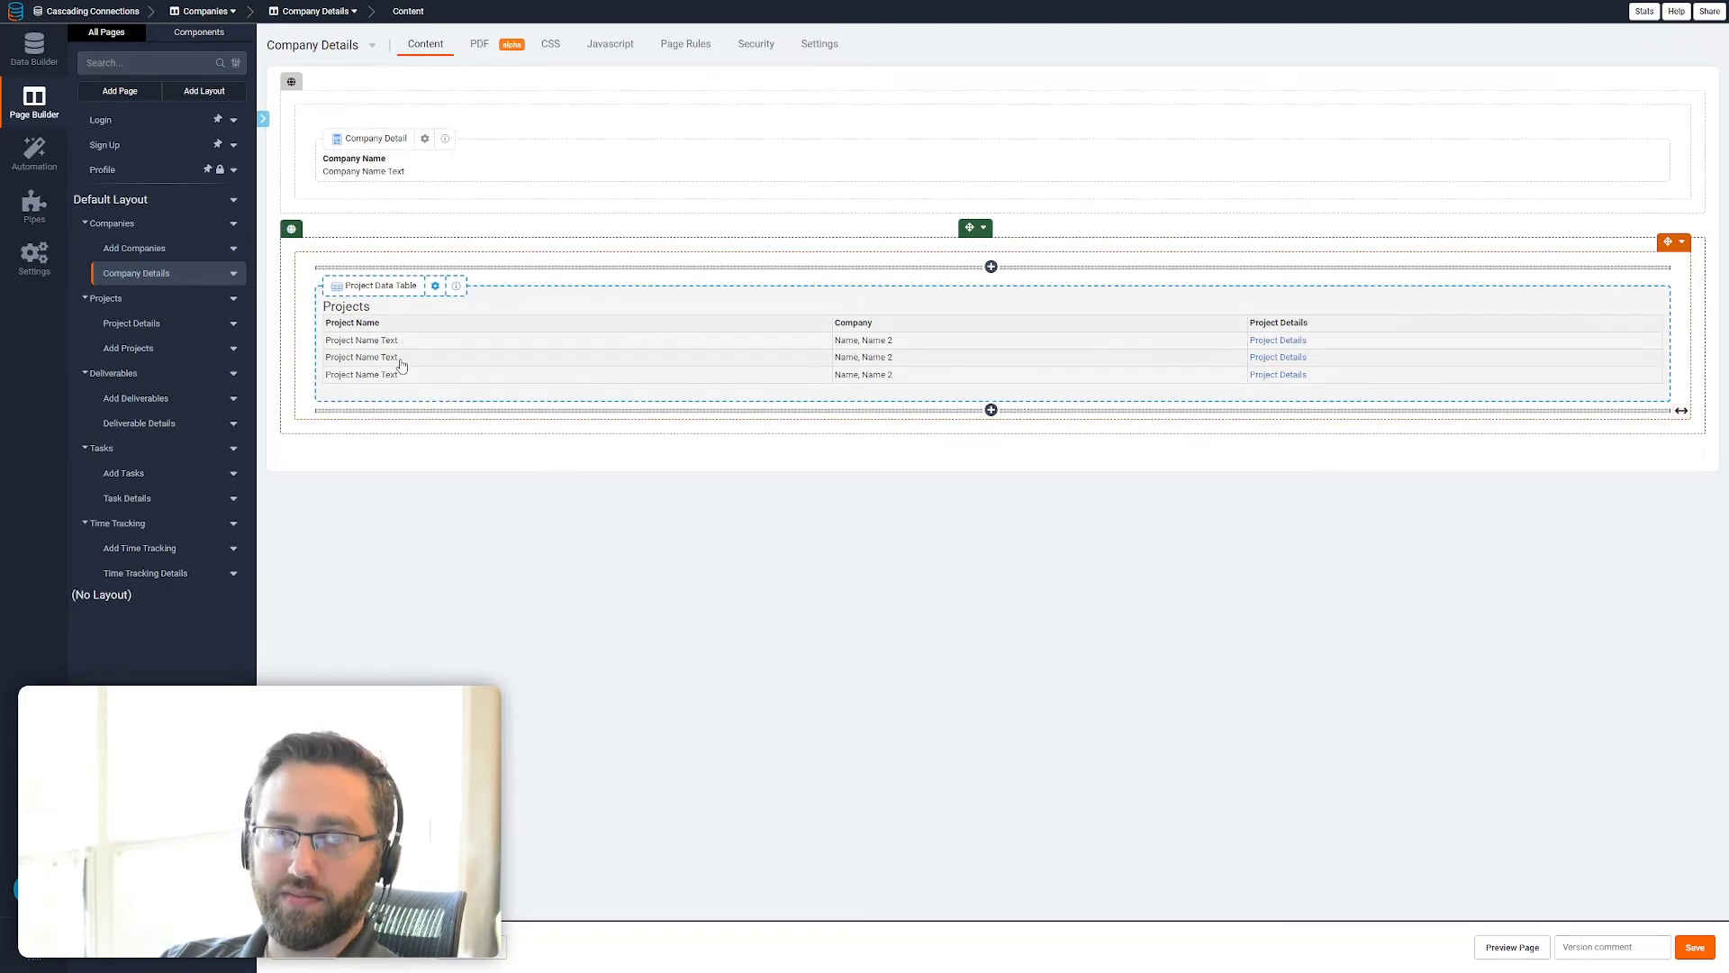
{"action": "double_click", "coordinate": [407, 374]}
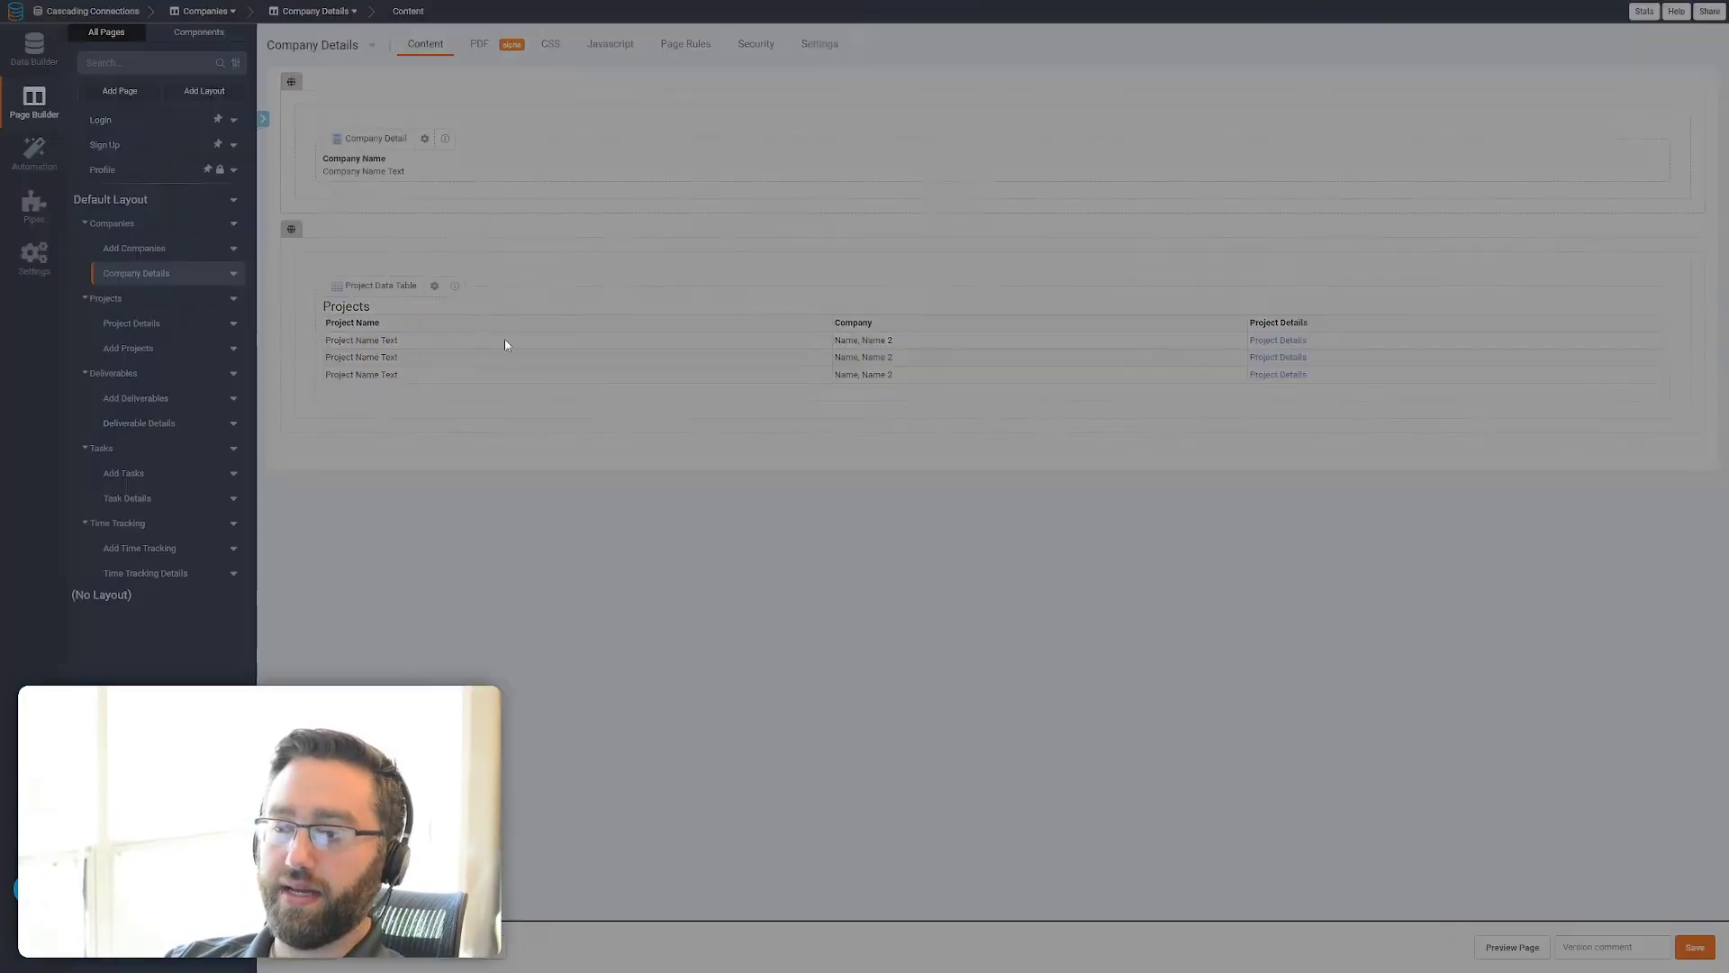
{"action": "left_click", "coordinate": [468, 49]}
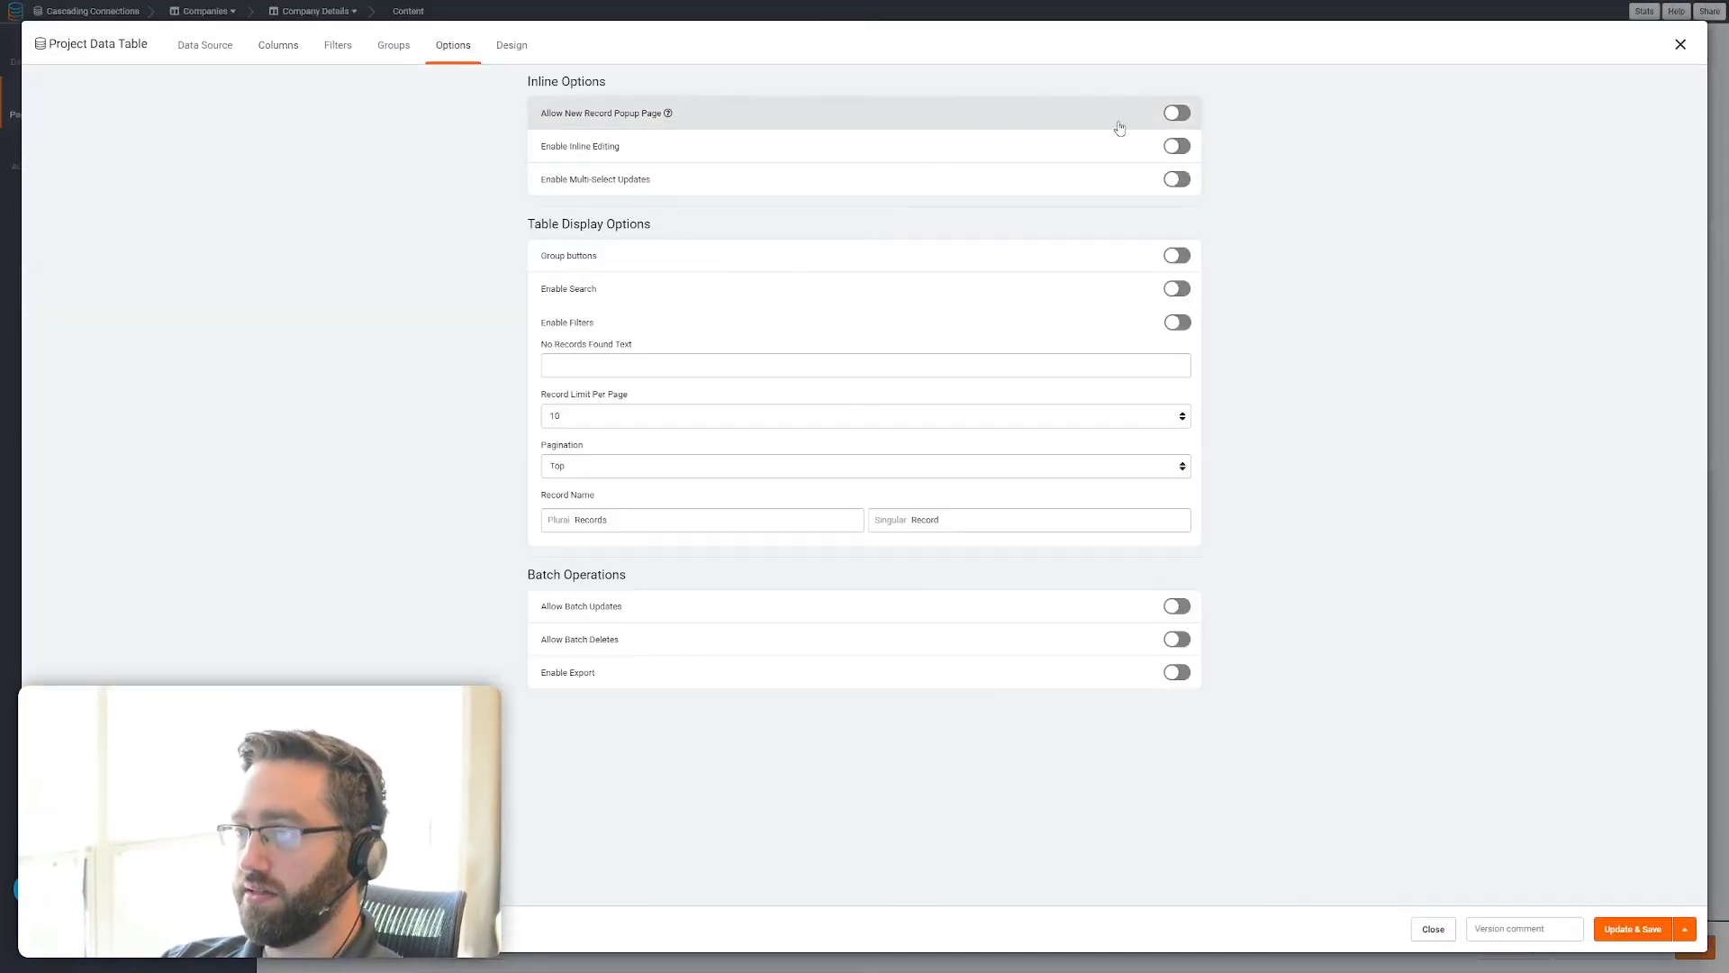
{"action": "left_click", "coordinate": [1171, 114]}
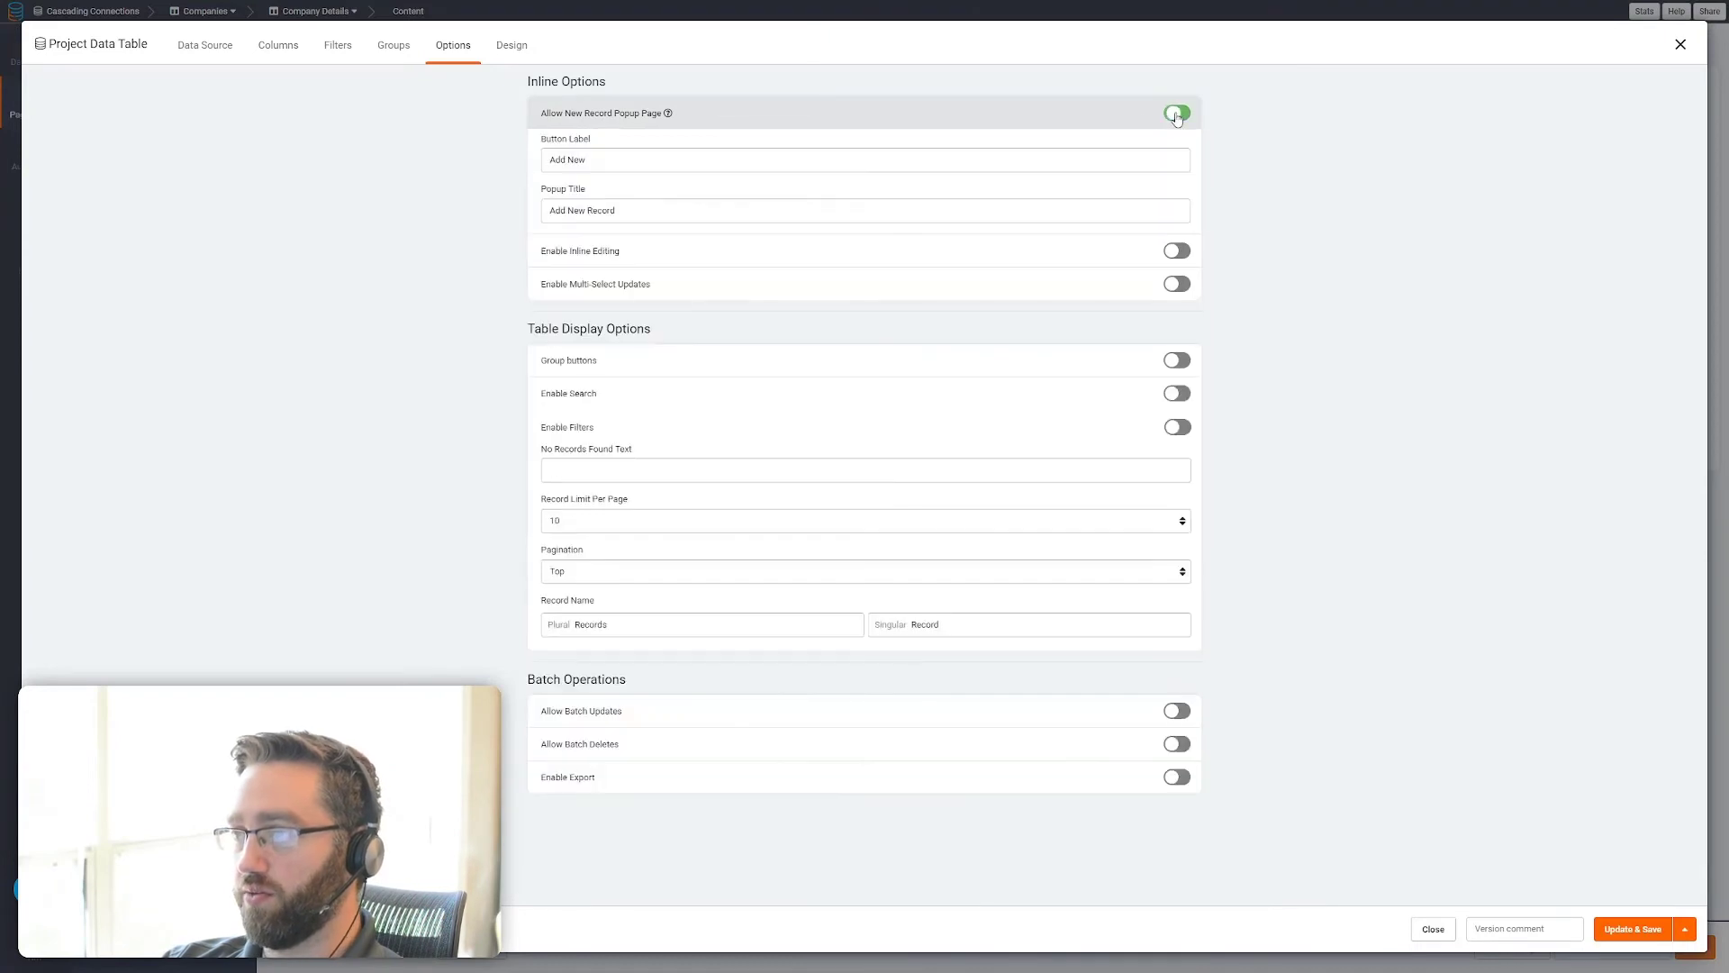
{"action": "left_click", "coordinate": [1651, 926]}
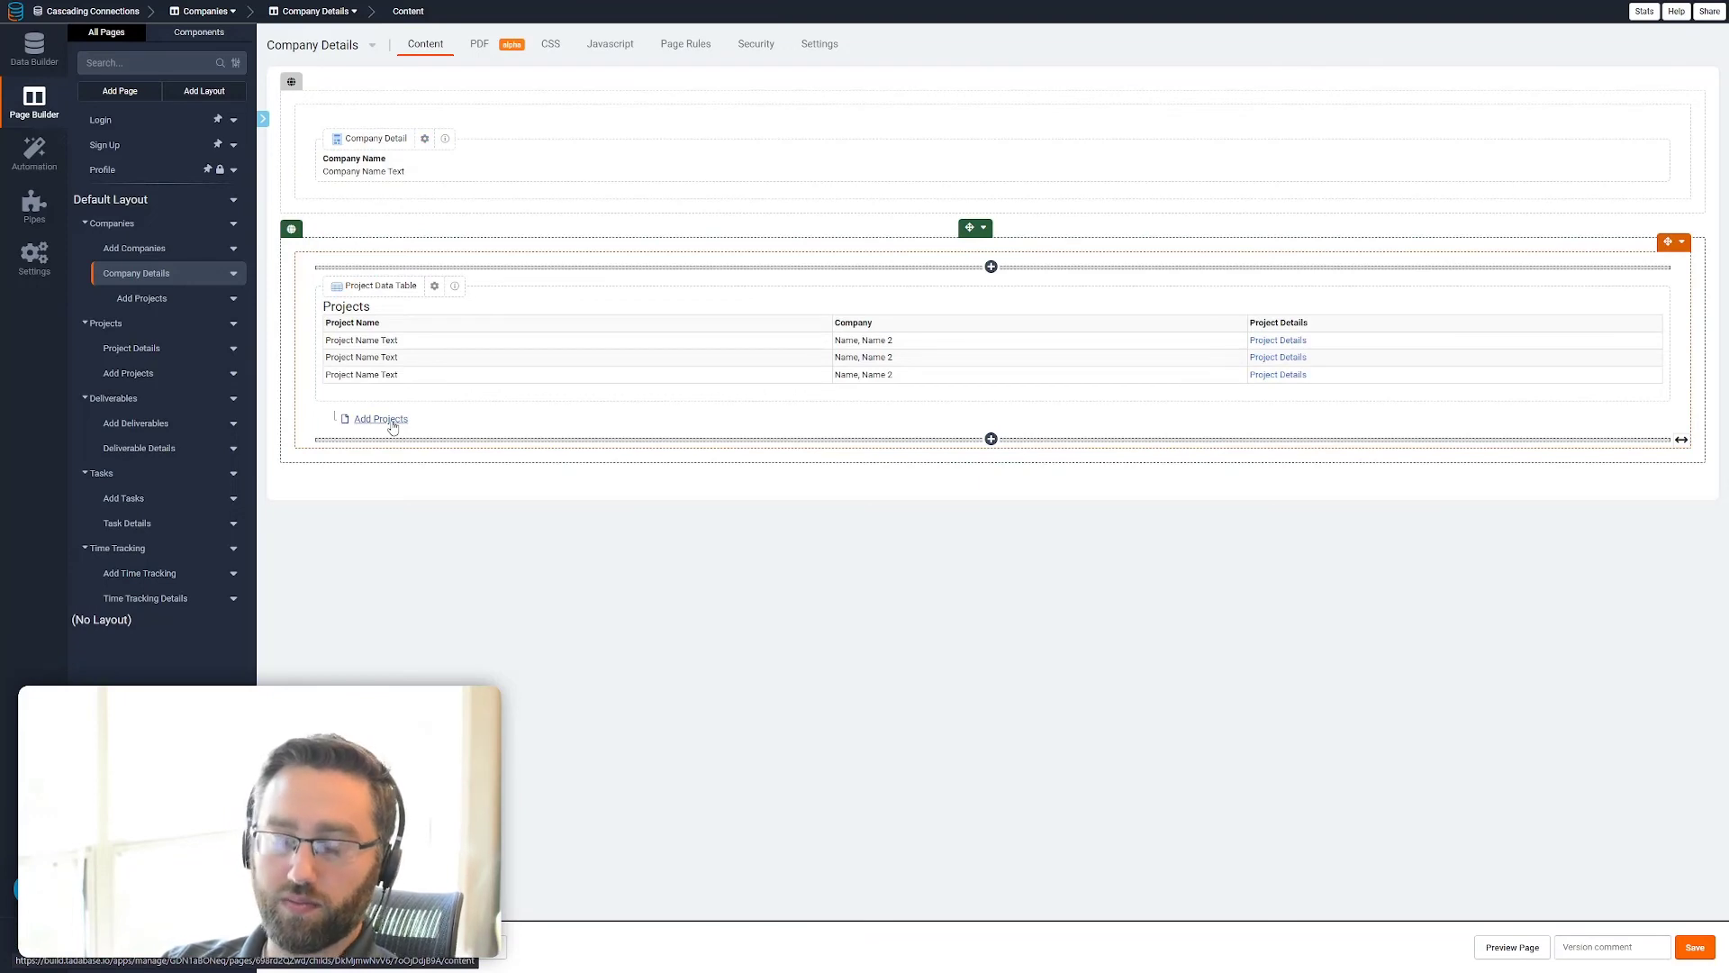
Check the Projects table's data source on Company Details and the fields of its Add Projects popup form
{"action": "left_click", "coordinate": [382, 373]}
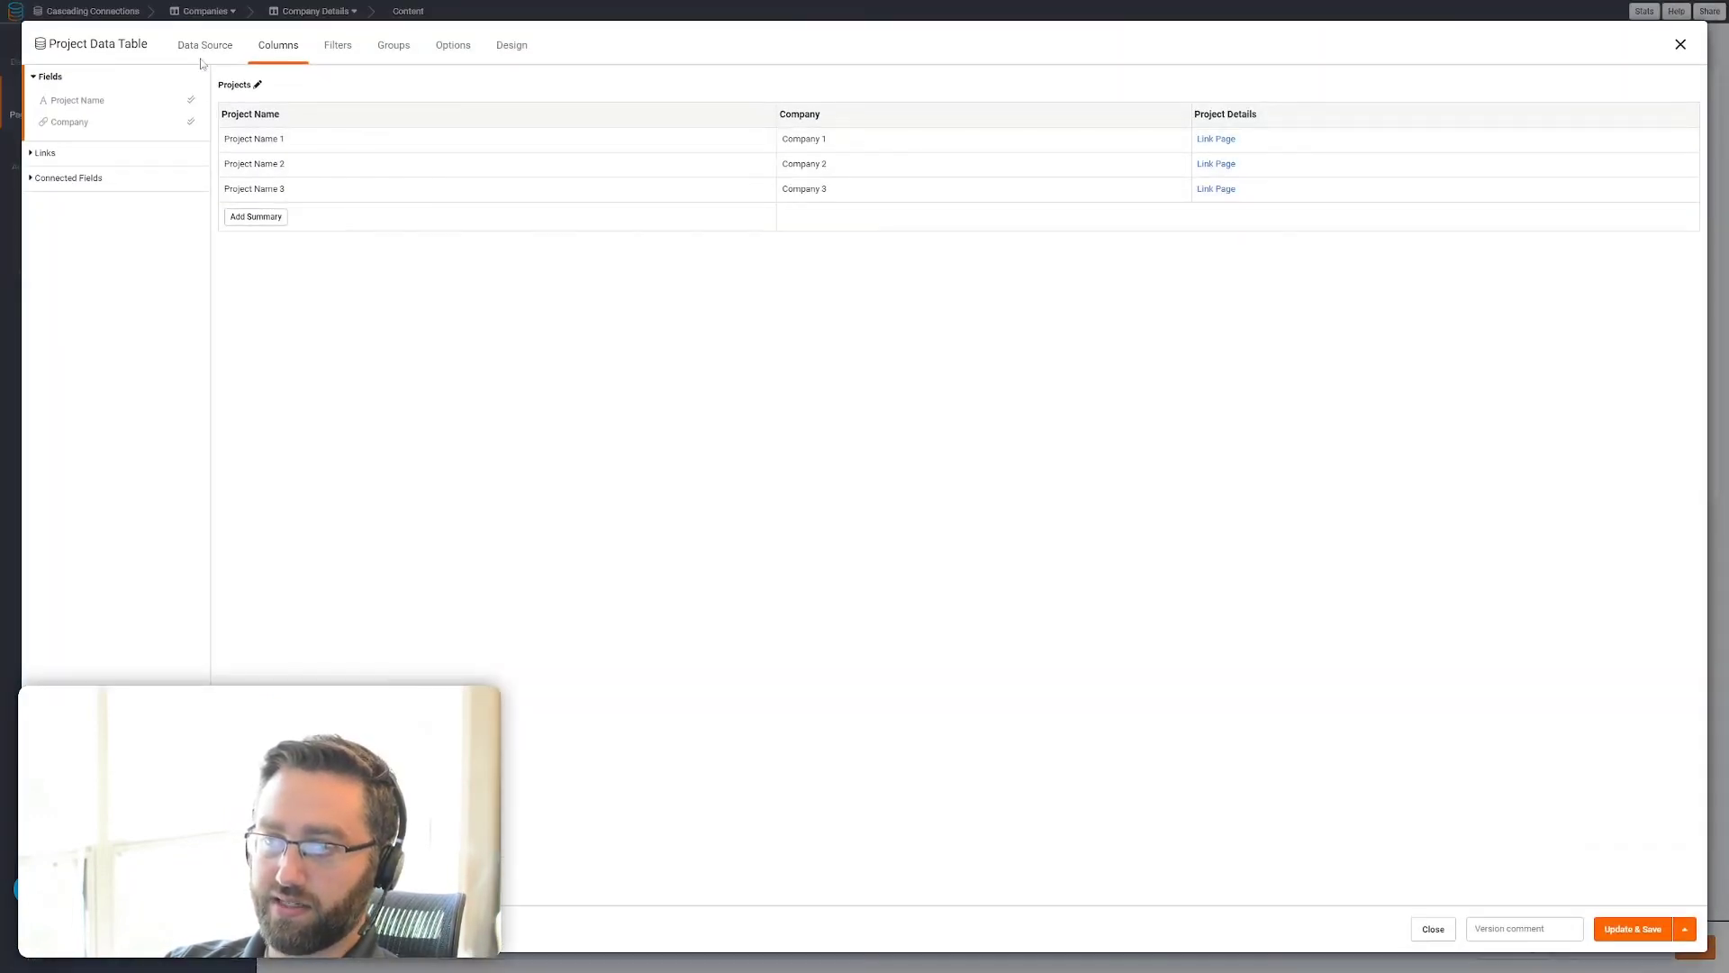
{"action": "left_click", "coordinate": [203, 47]}
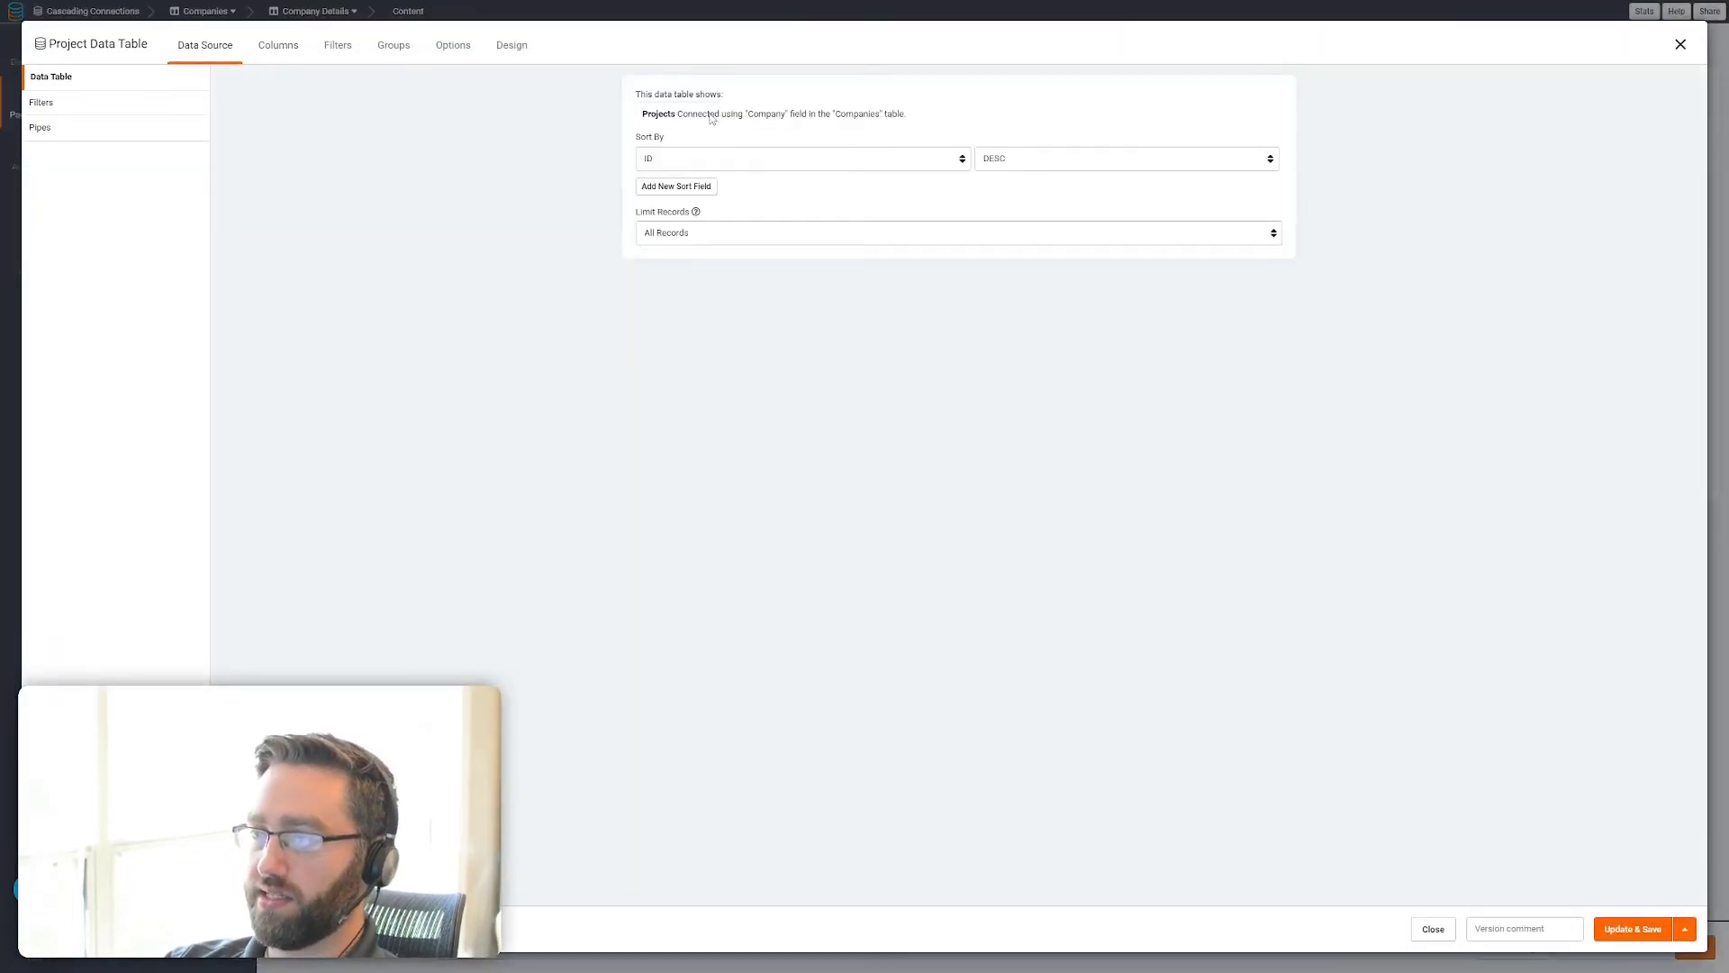
{"action": "left_click", "coordinate": [1681, 43]}
{"action": "left_click", "coordinate": [371, 420]}
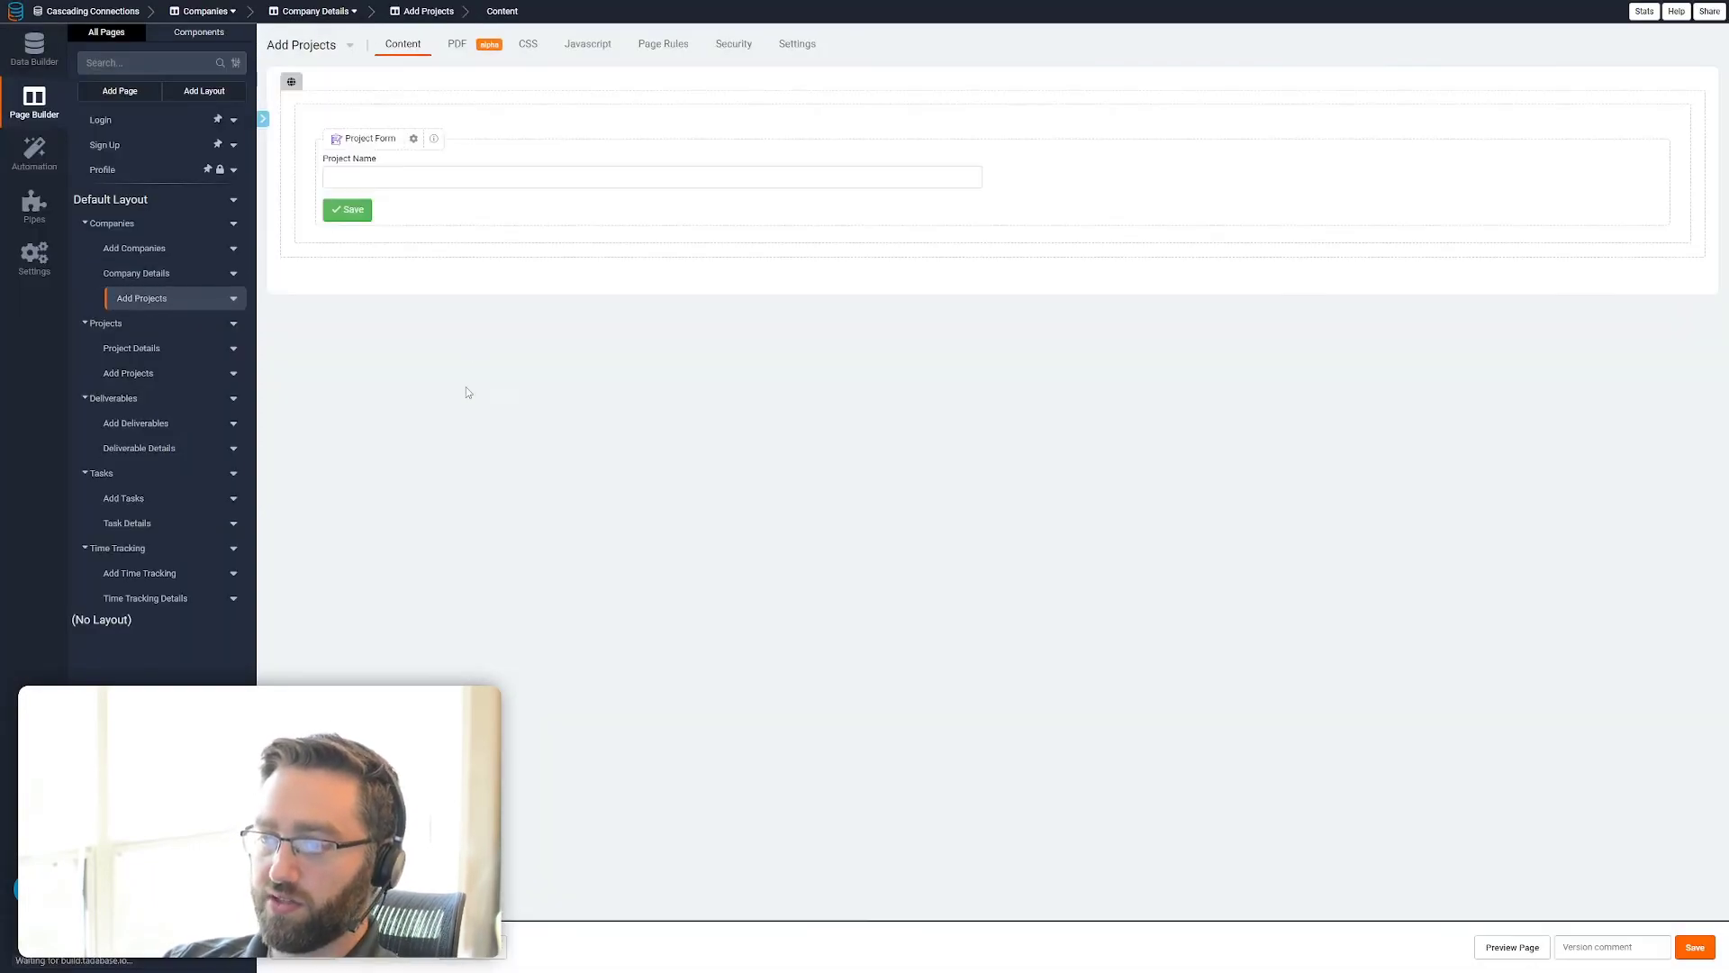
{"action": "left_click", "coordinate": [485, 193]}
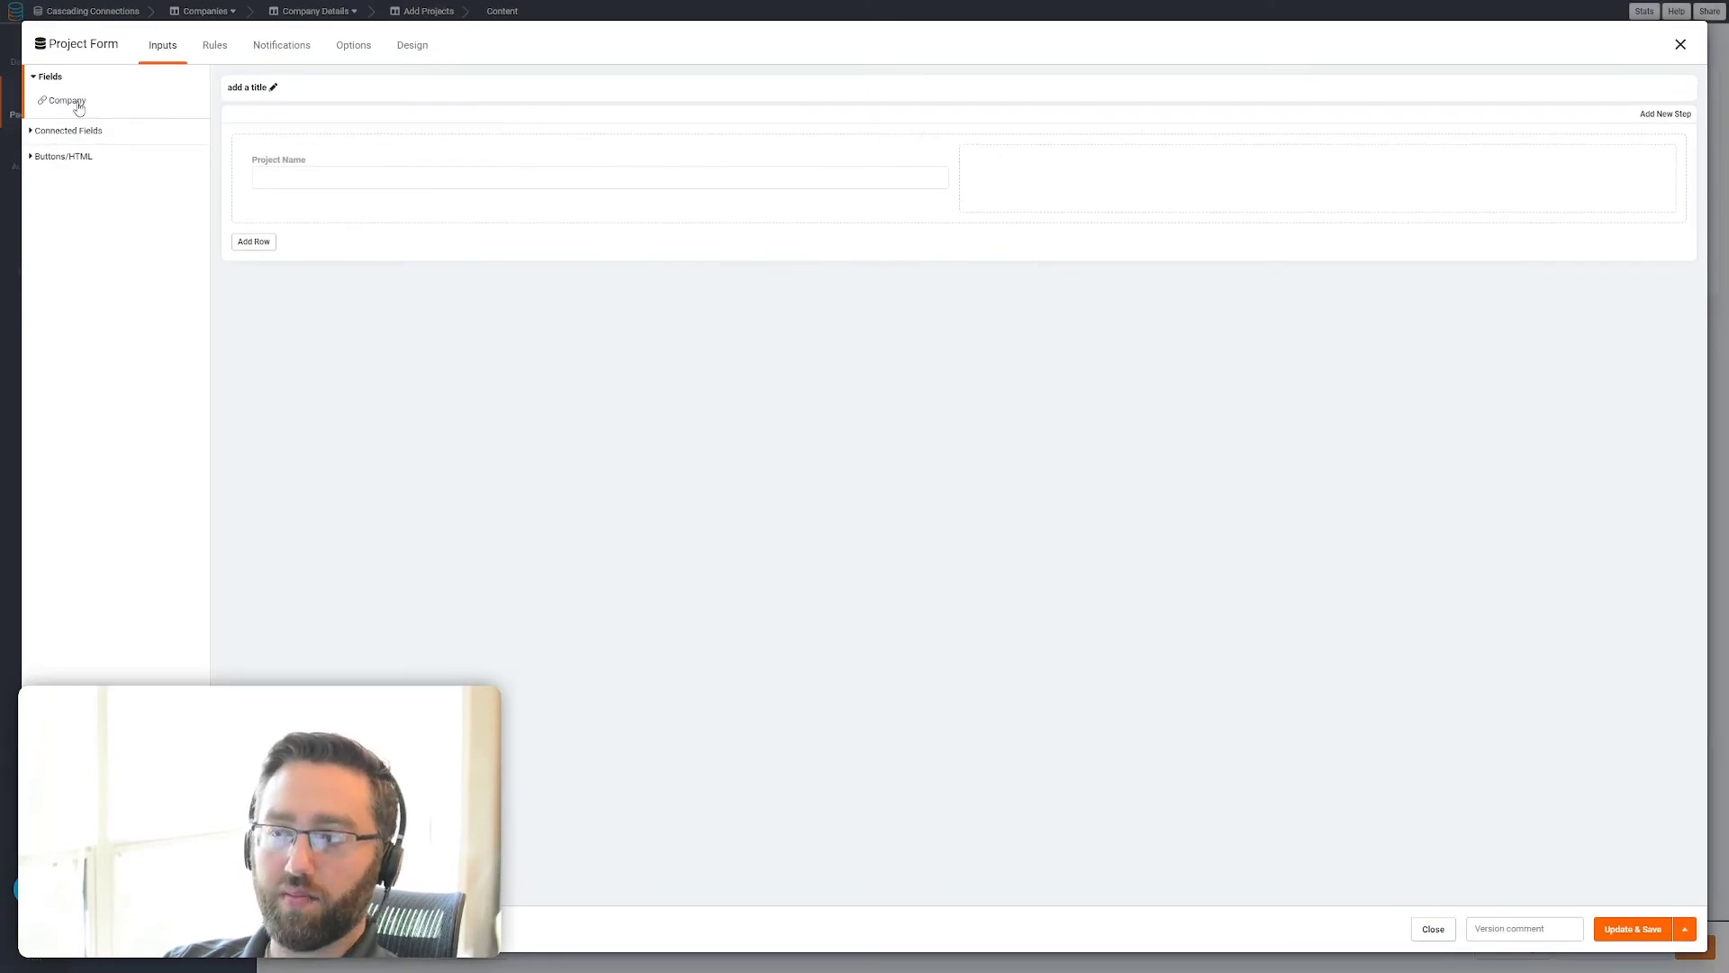
{"action": "left_click", "coordinate": [1680, 43]}
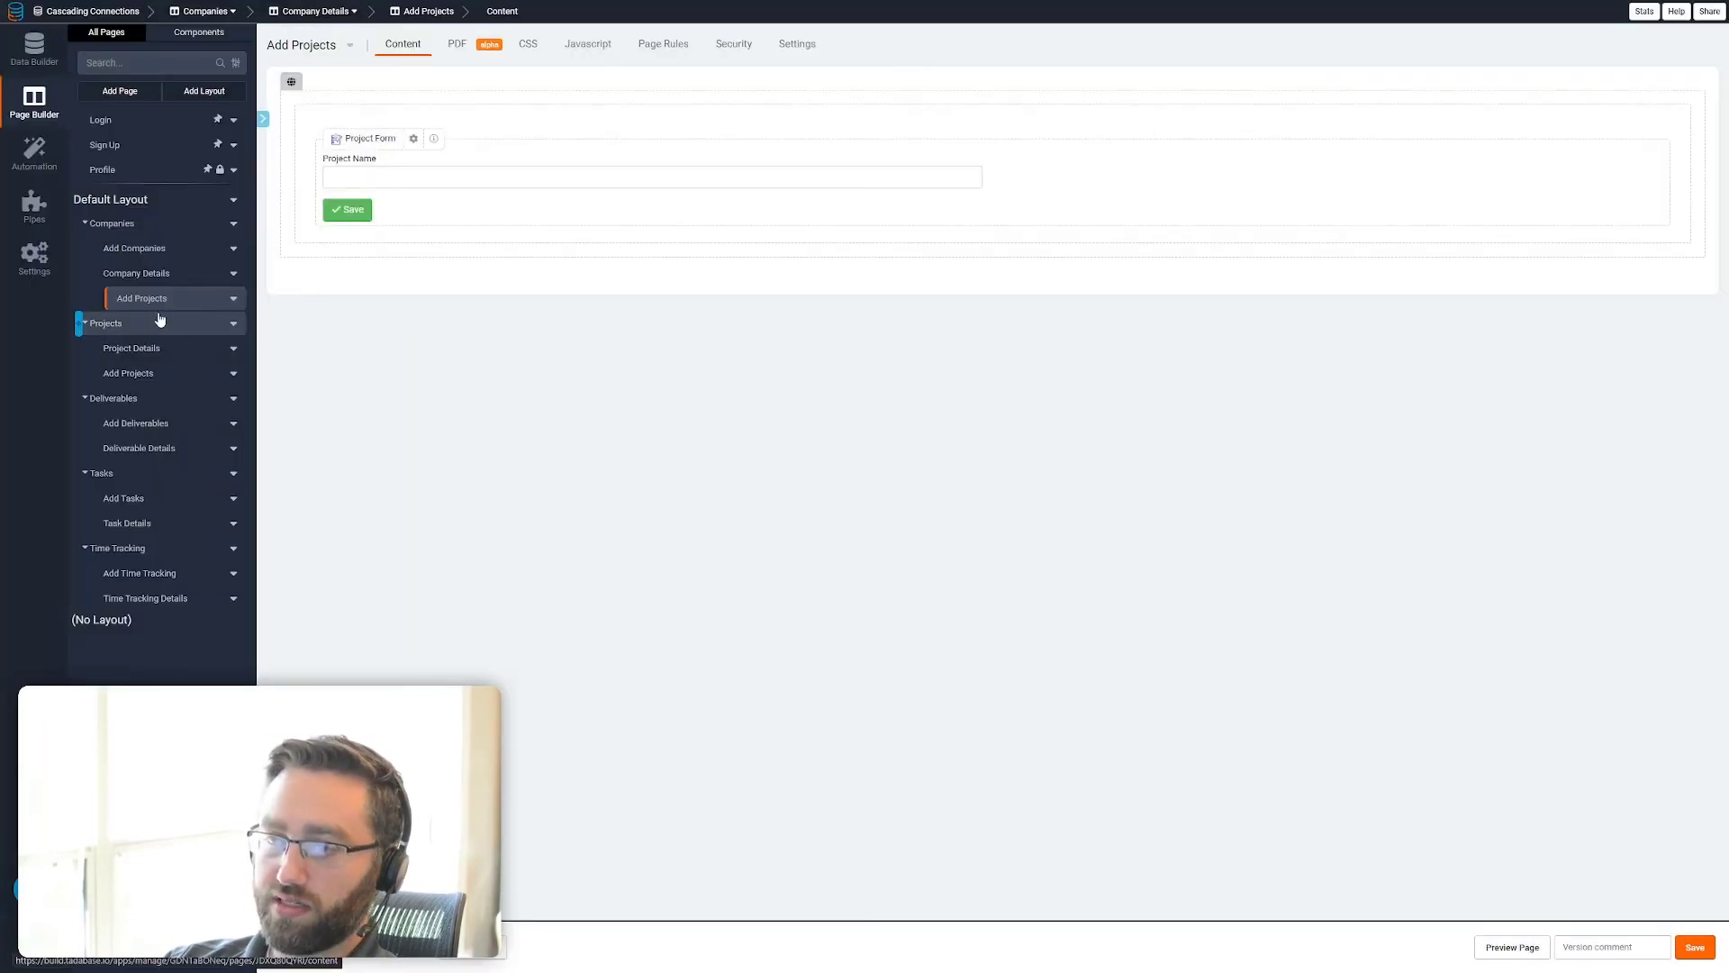
Allow a new record popup page on the Deliverables table of the Project Details page and save
{"action": "left_click", "coordinate": [150, 349]}
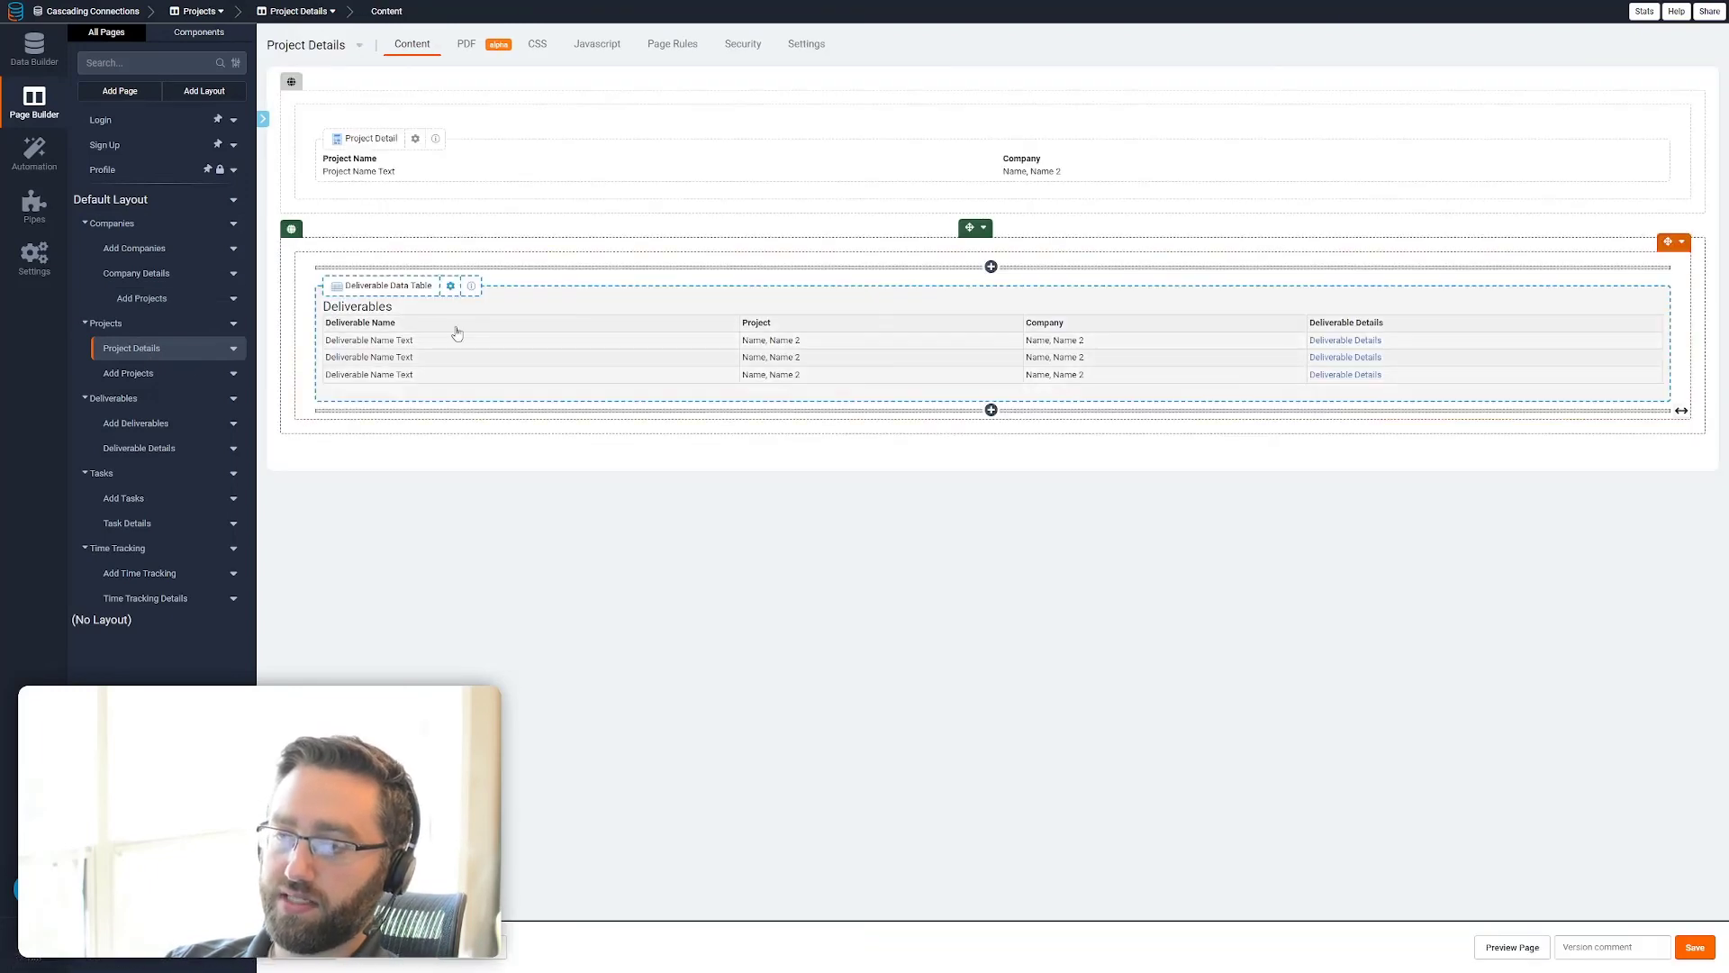
{"action": "left_click", "coordinate": [451, 336]}
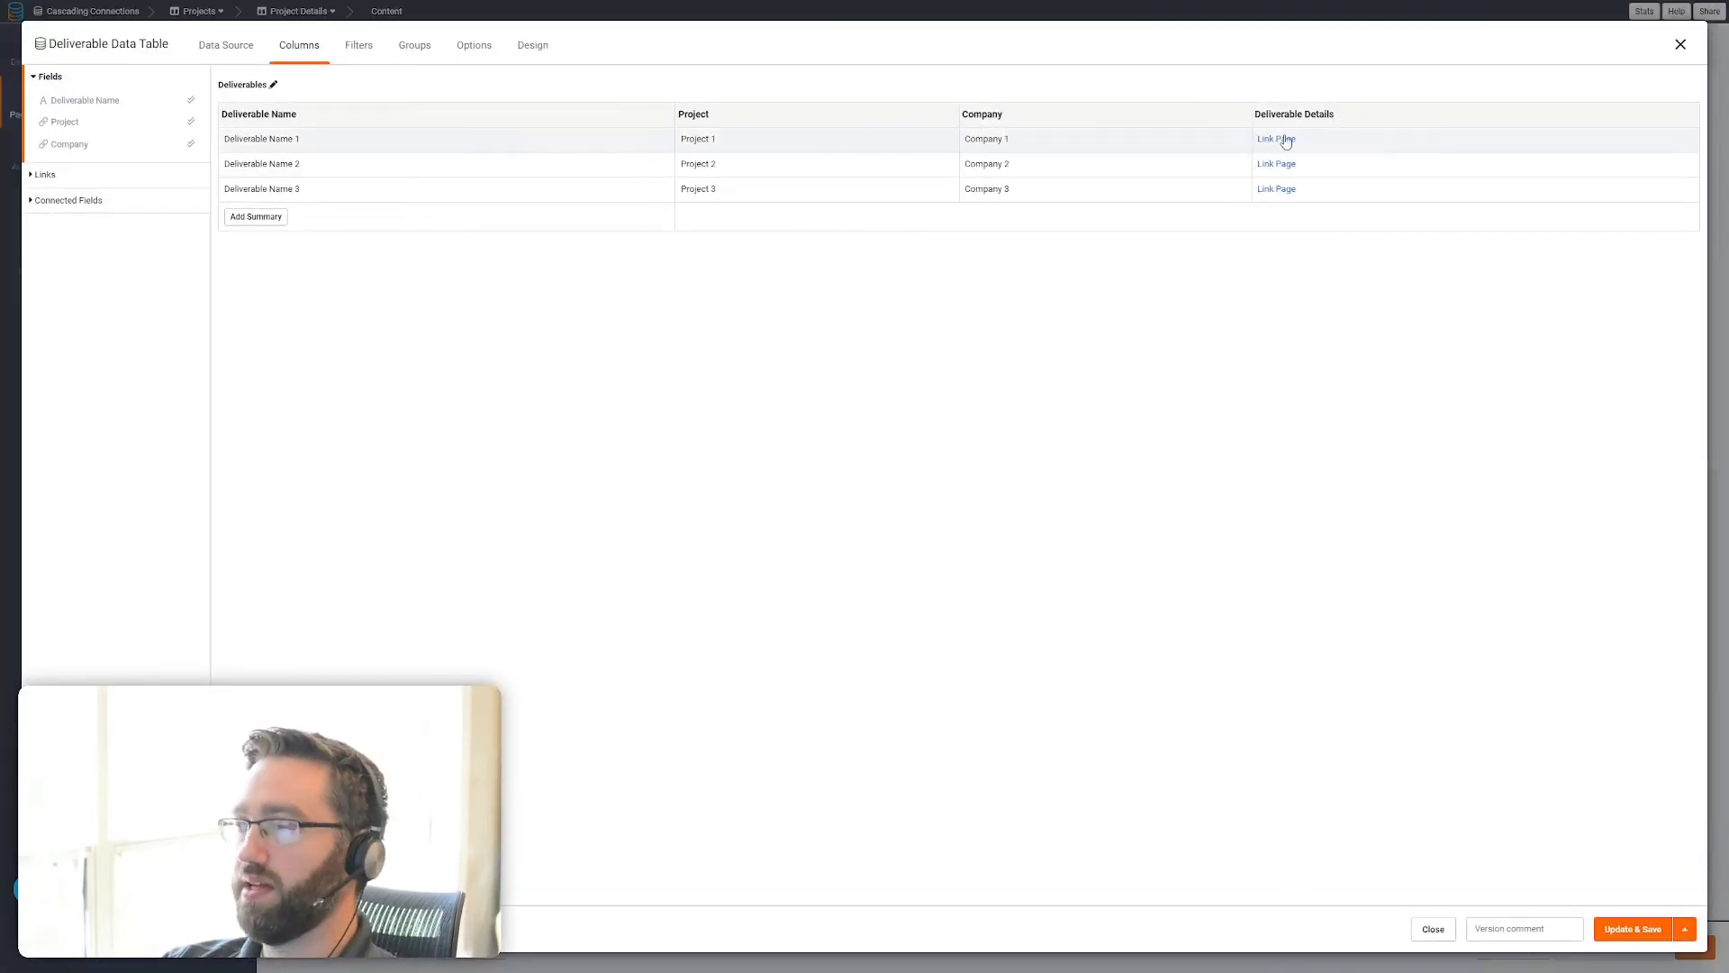
{"action": "left_click", "coordinate": [469, 46]}
{"action": "left_click", "coordinate": [1178, 114]}
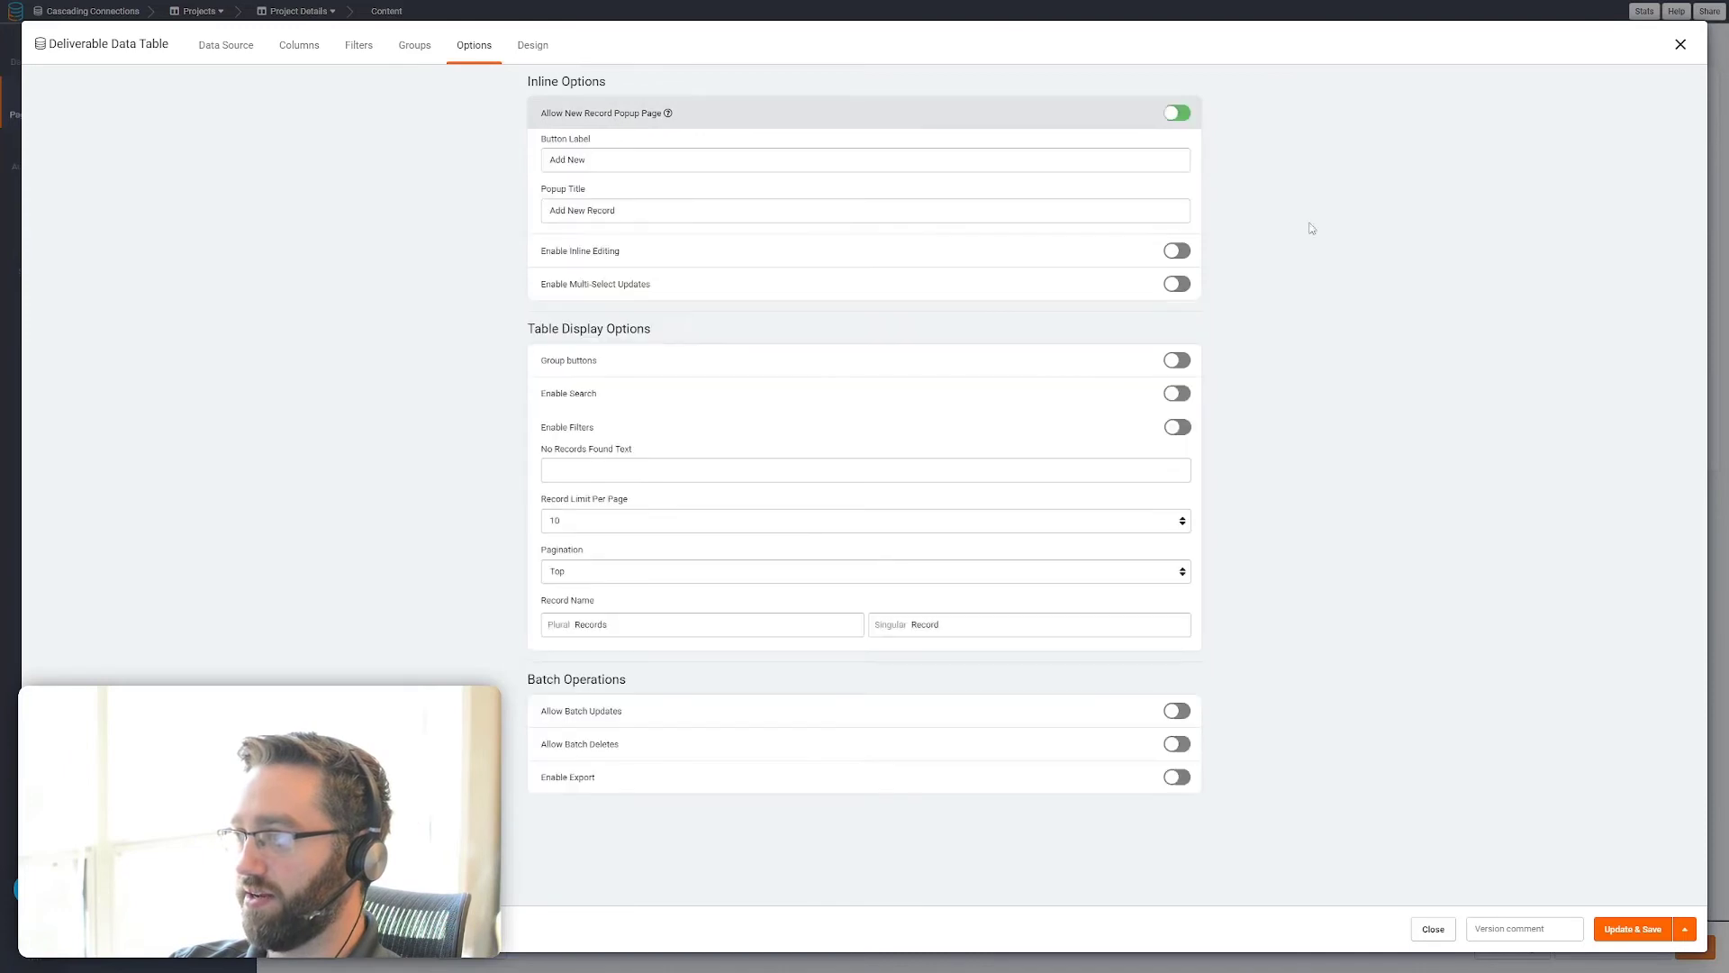
{"action": "left_click", "coordinate": [1630, 934]}
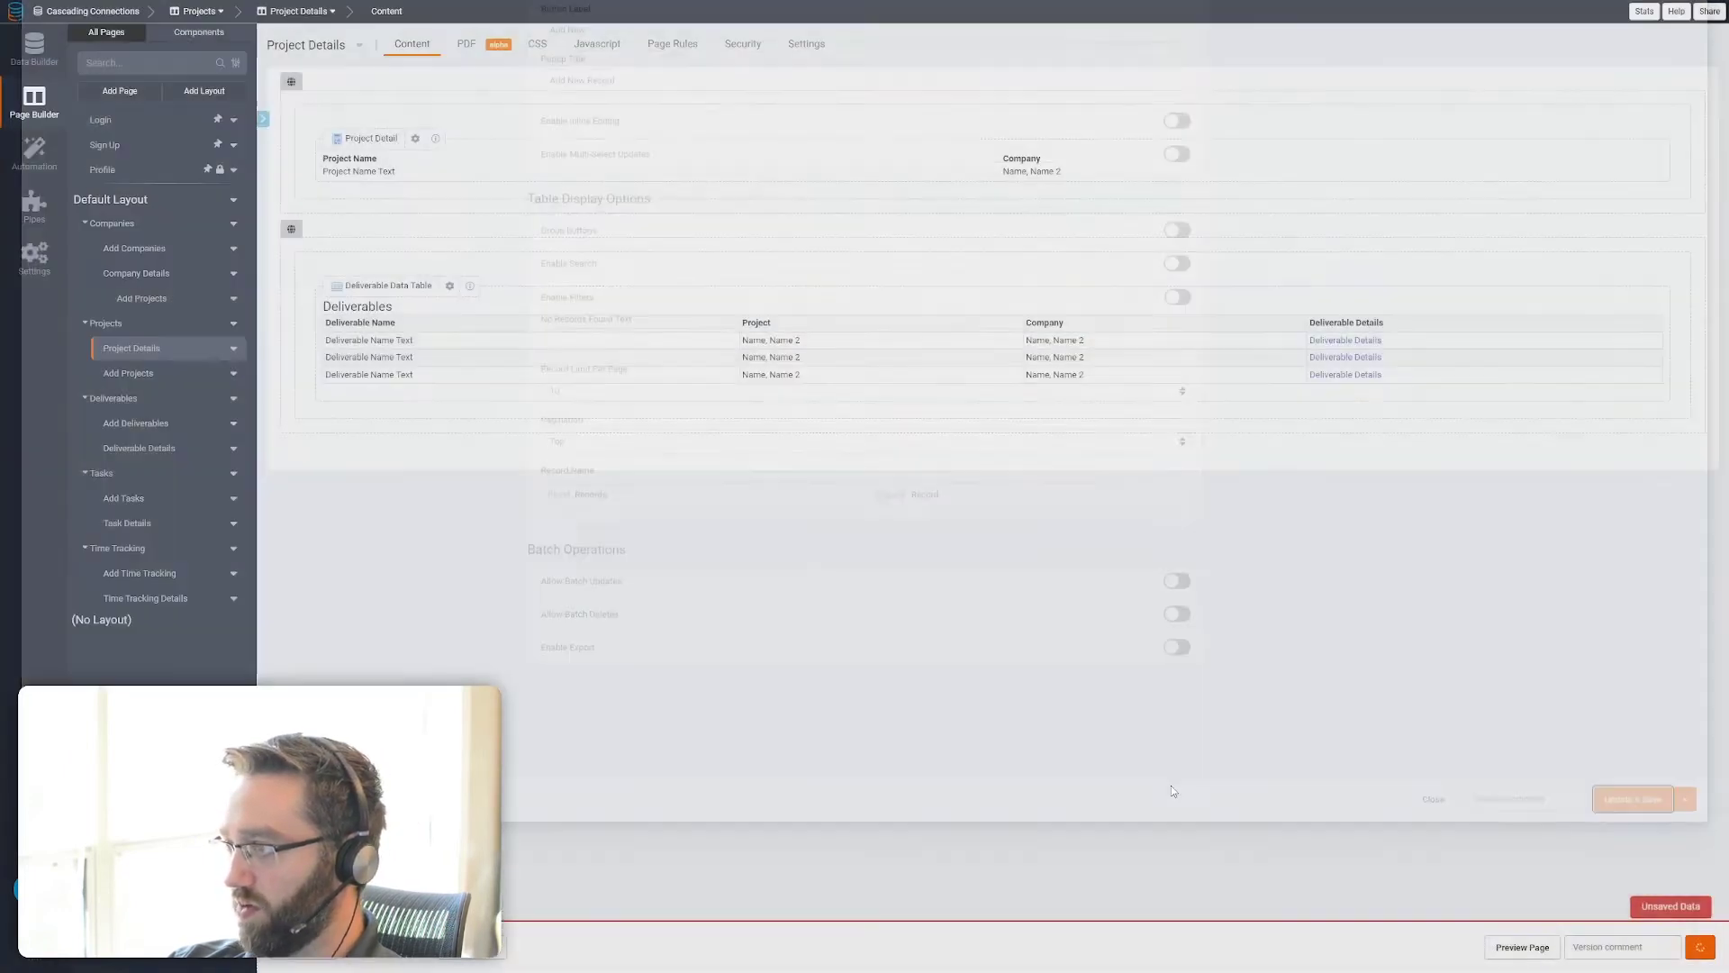
Check the inputs and the connection field used by the Add Deliverables form under Project Details
{"action": "left_click", "coordinate": [360, 421]}
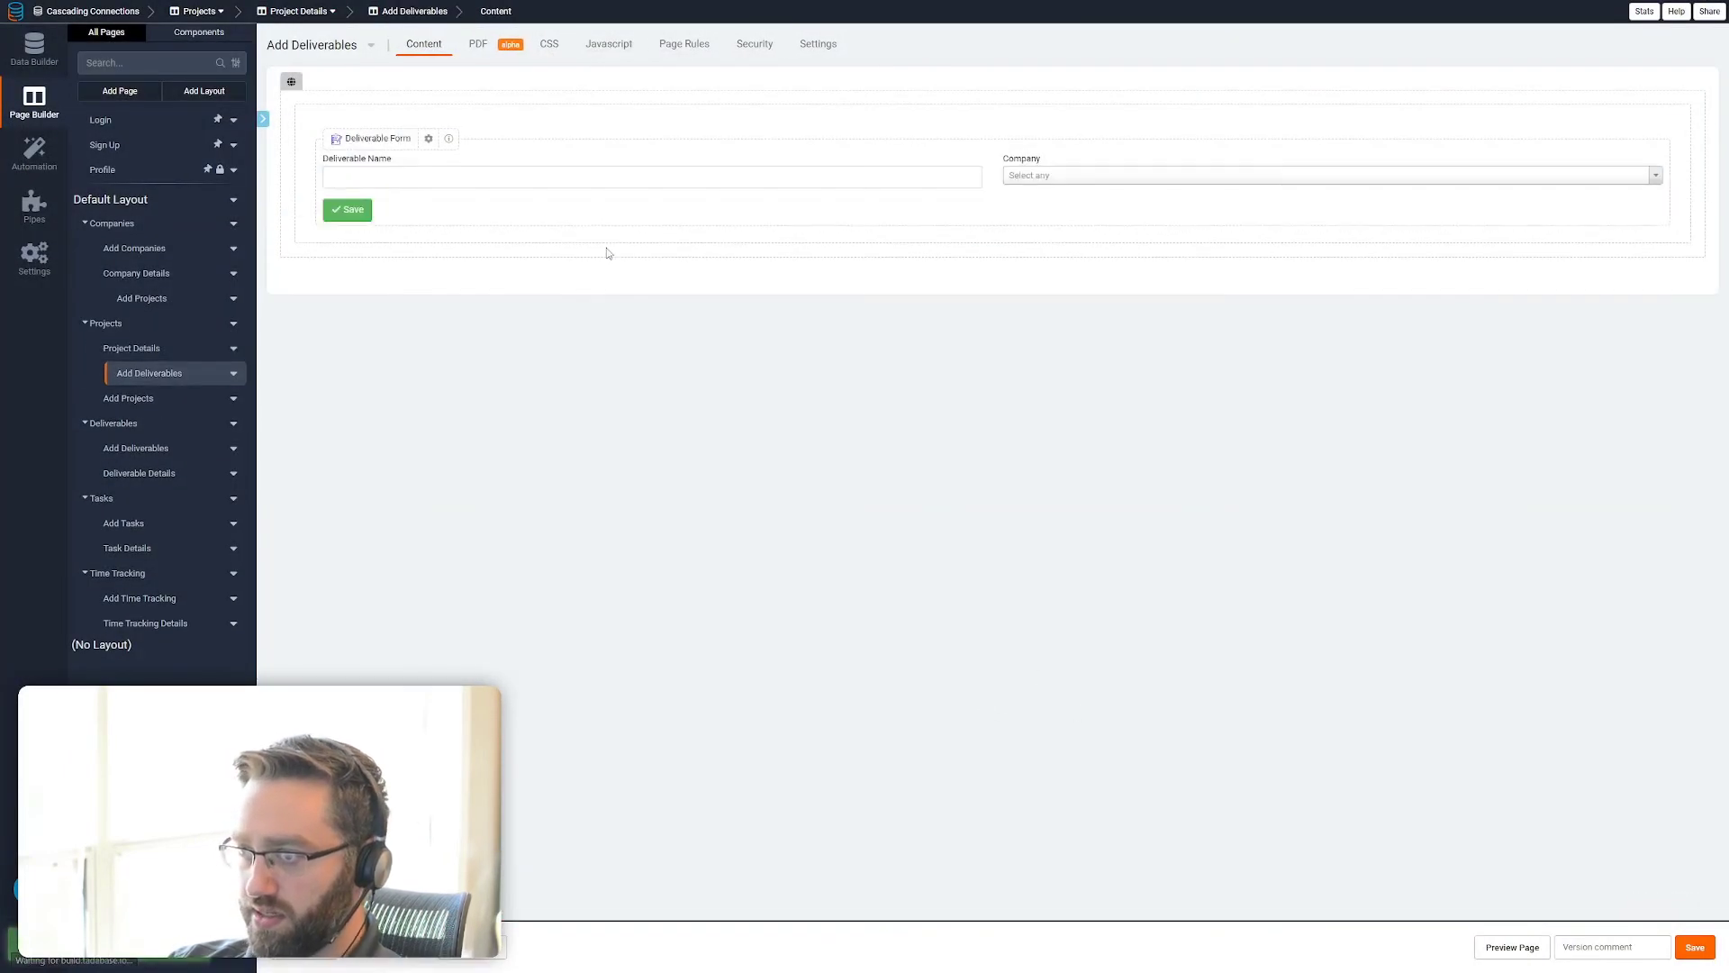
{"action": "double_click", "coordinate": [646, 177]}
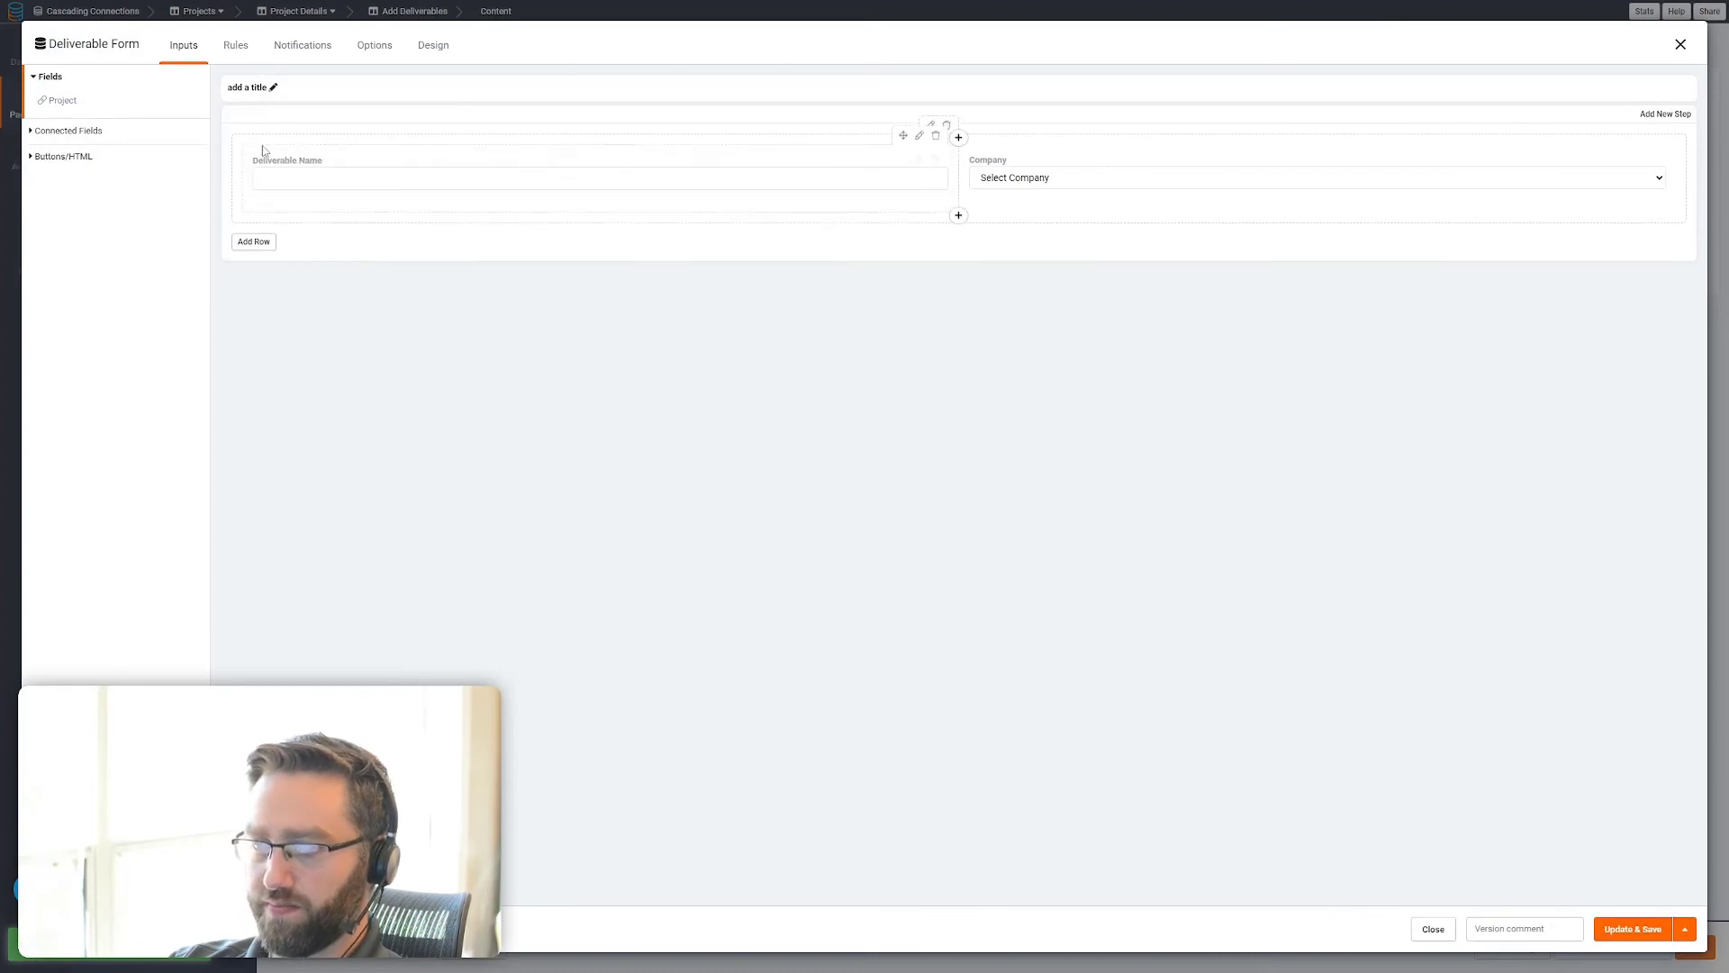
{"action": "left_click", "coordinate": [92, 45]}
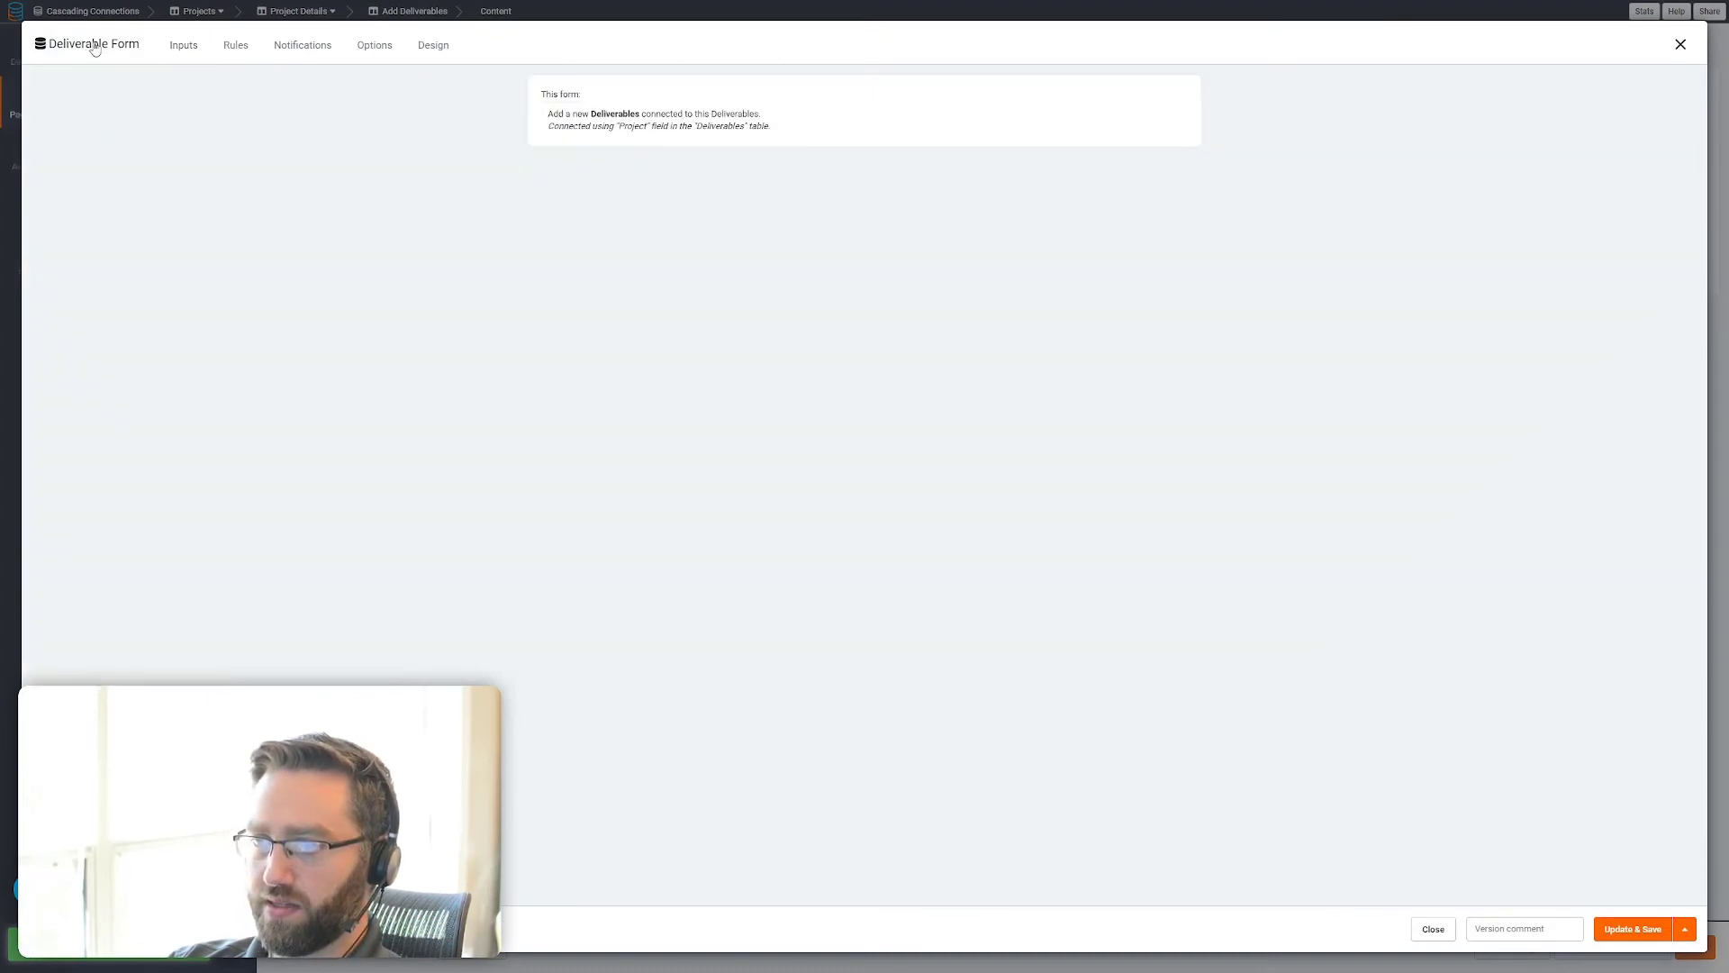
{"action": "left_click", "coordinate": [1680, 44]}
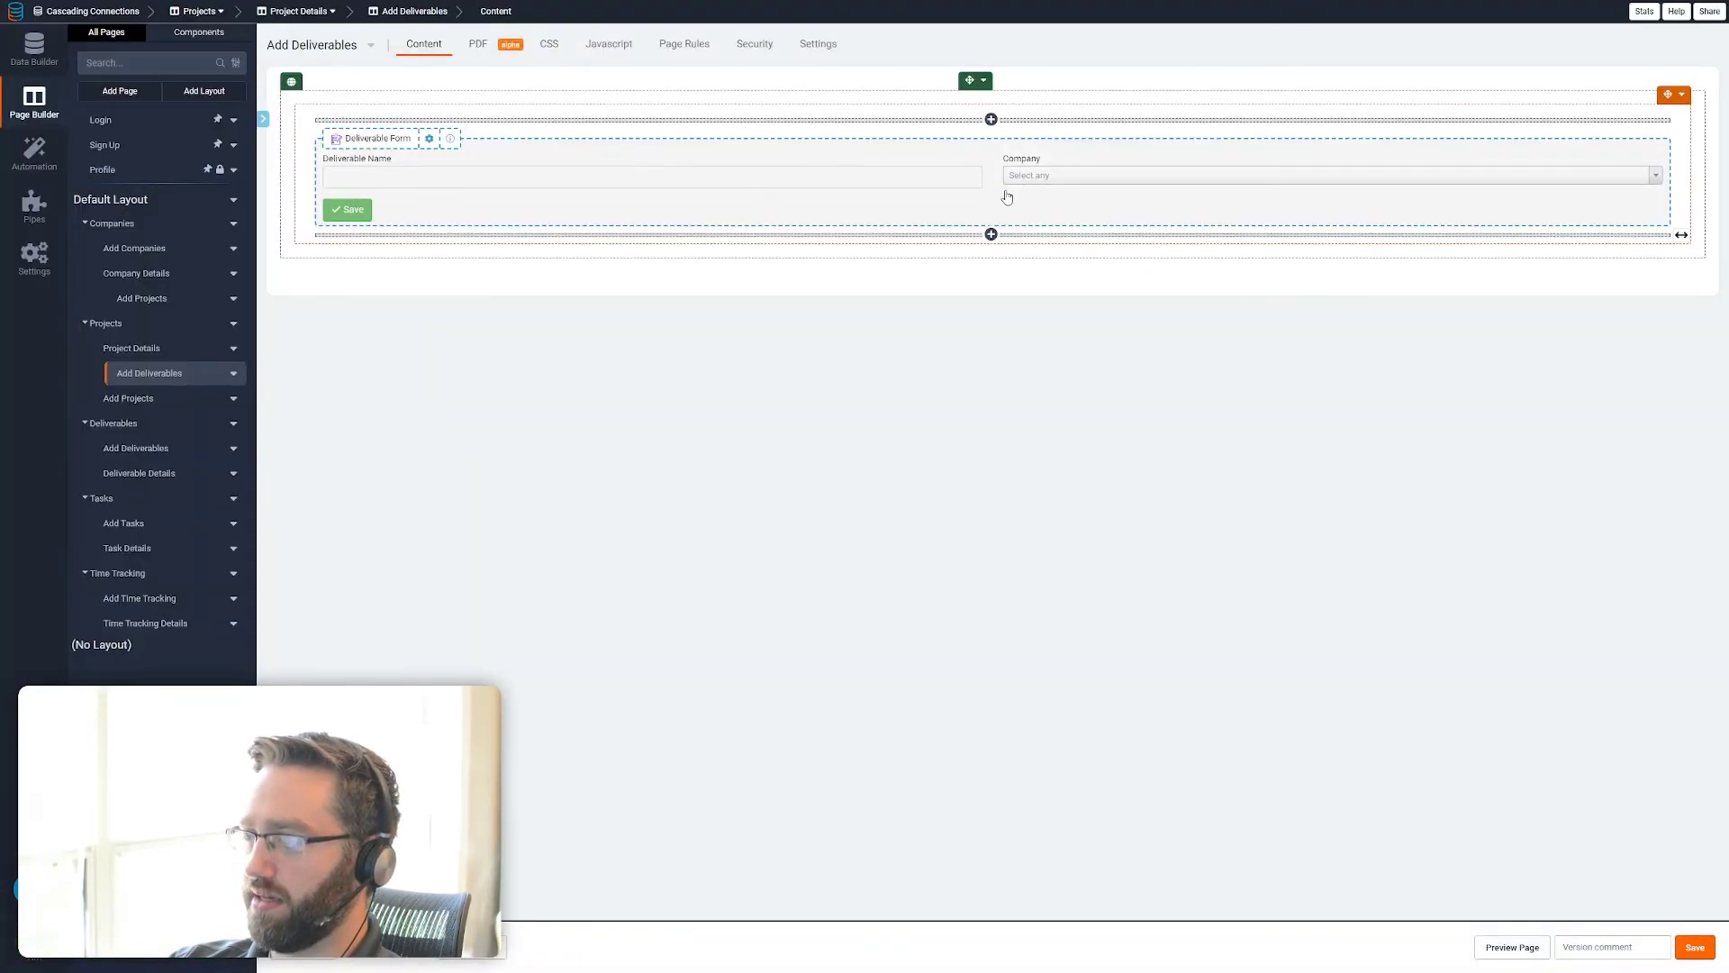
Remove the Company field from the Add Deliverables form under Project Details and save the form
{"action": "left_click", "coordinate": [128, 350]}
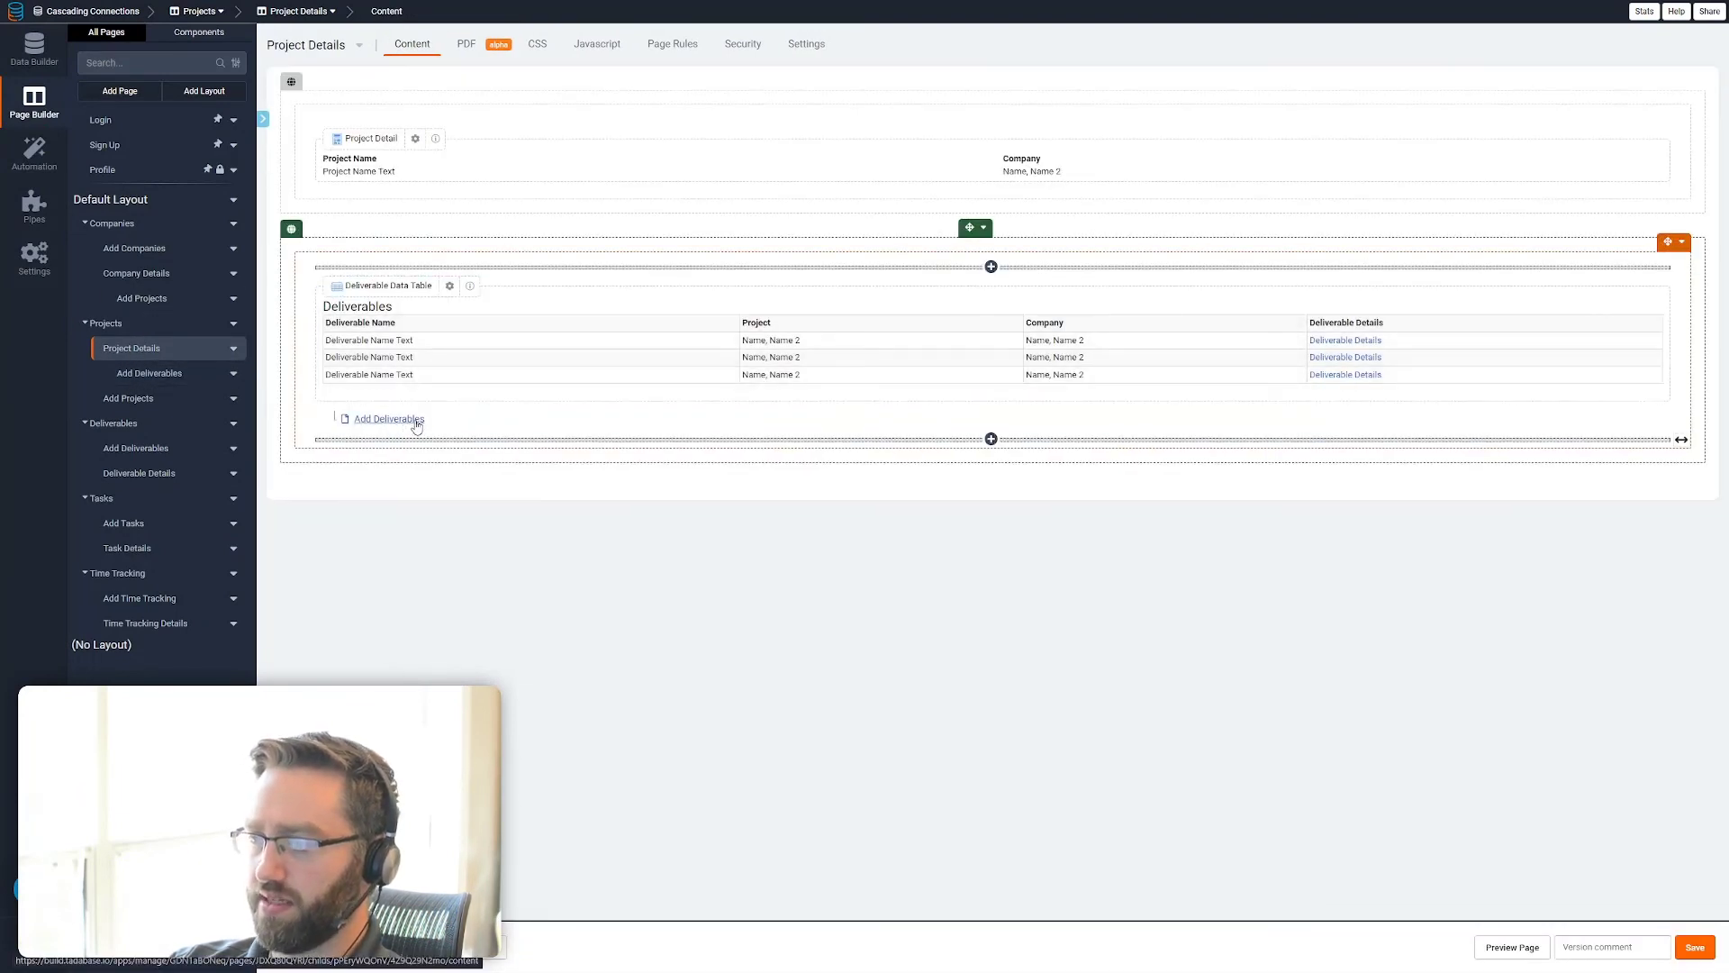
{"action": "left_click", "coordinate": [417, 425]}
{"action": "left_click", "coordinate": [587, 193]}
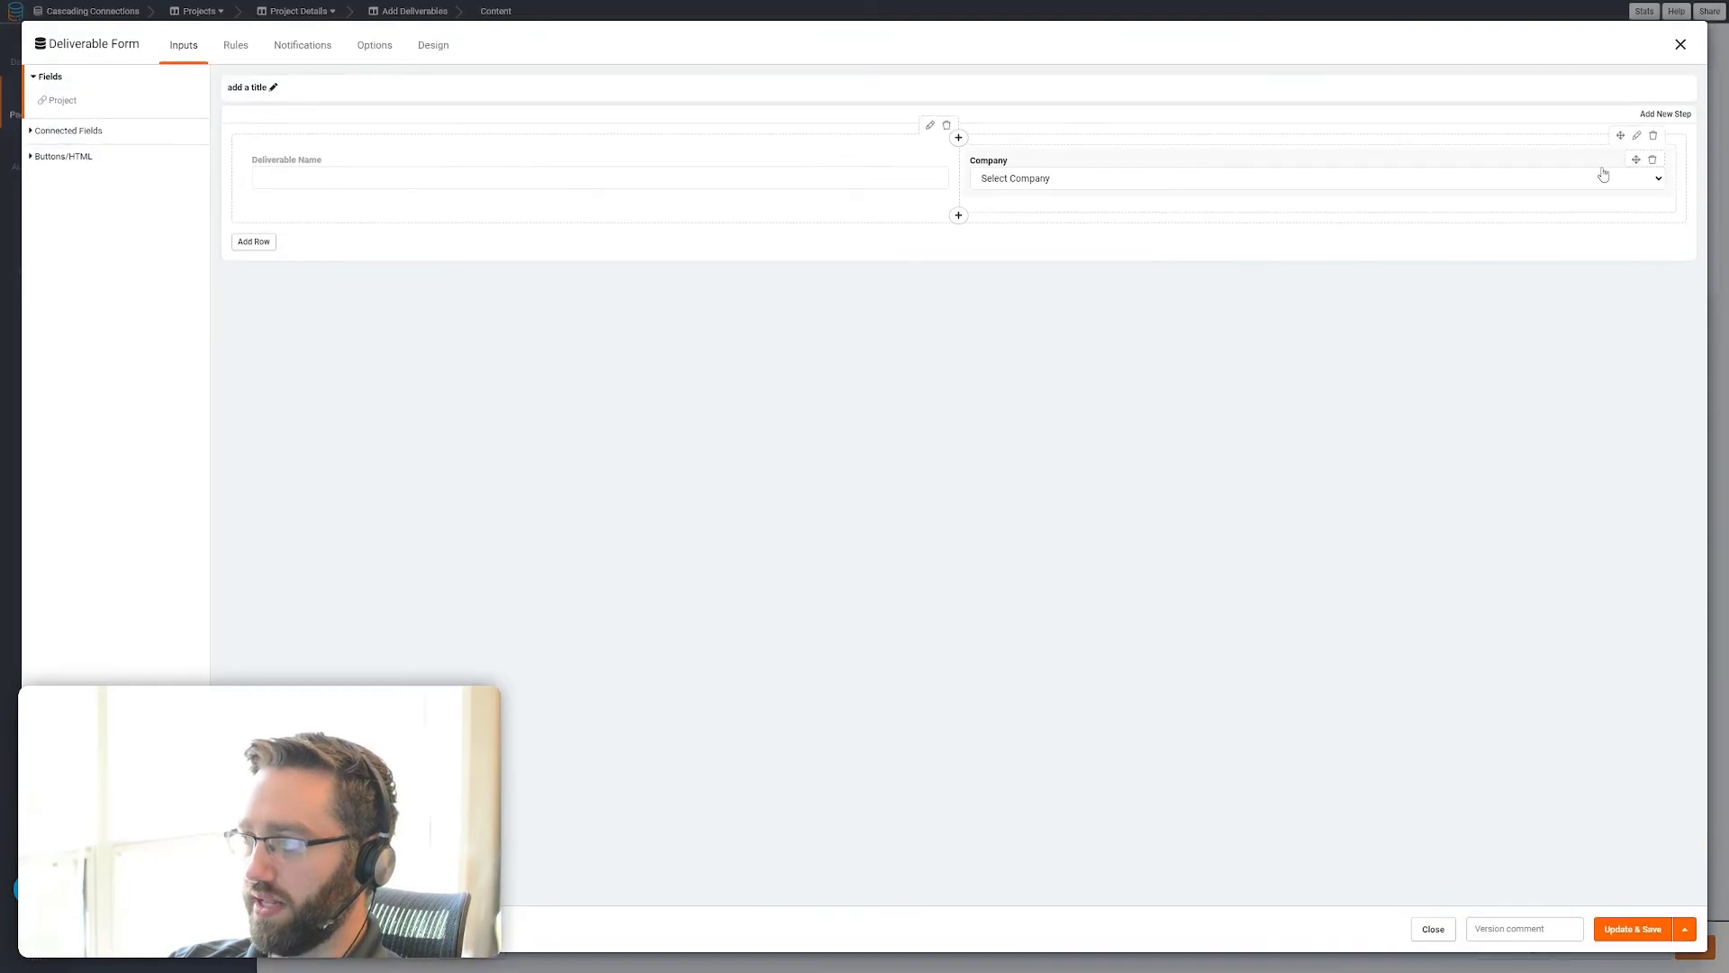
{"action": "left_click", "coordinate": [1653, 162]}
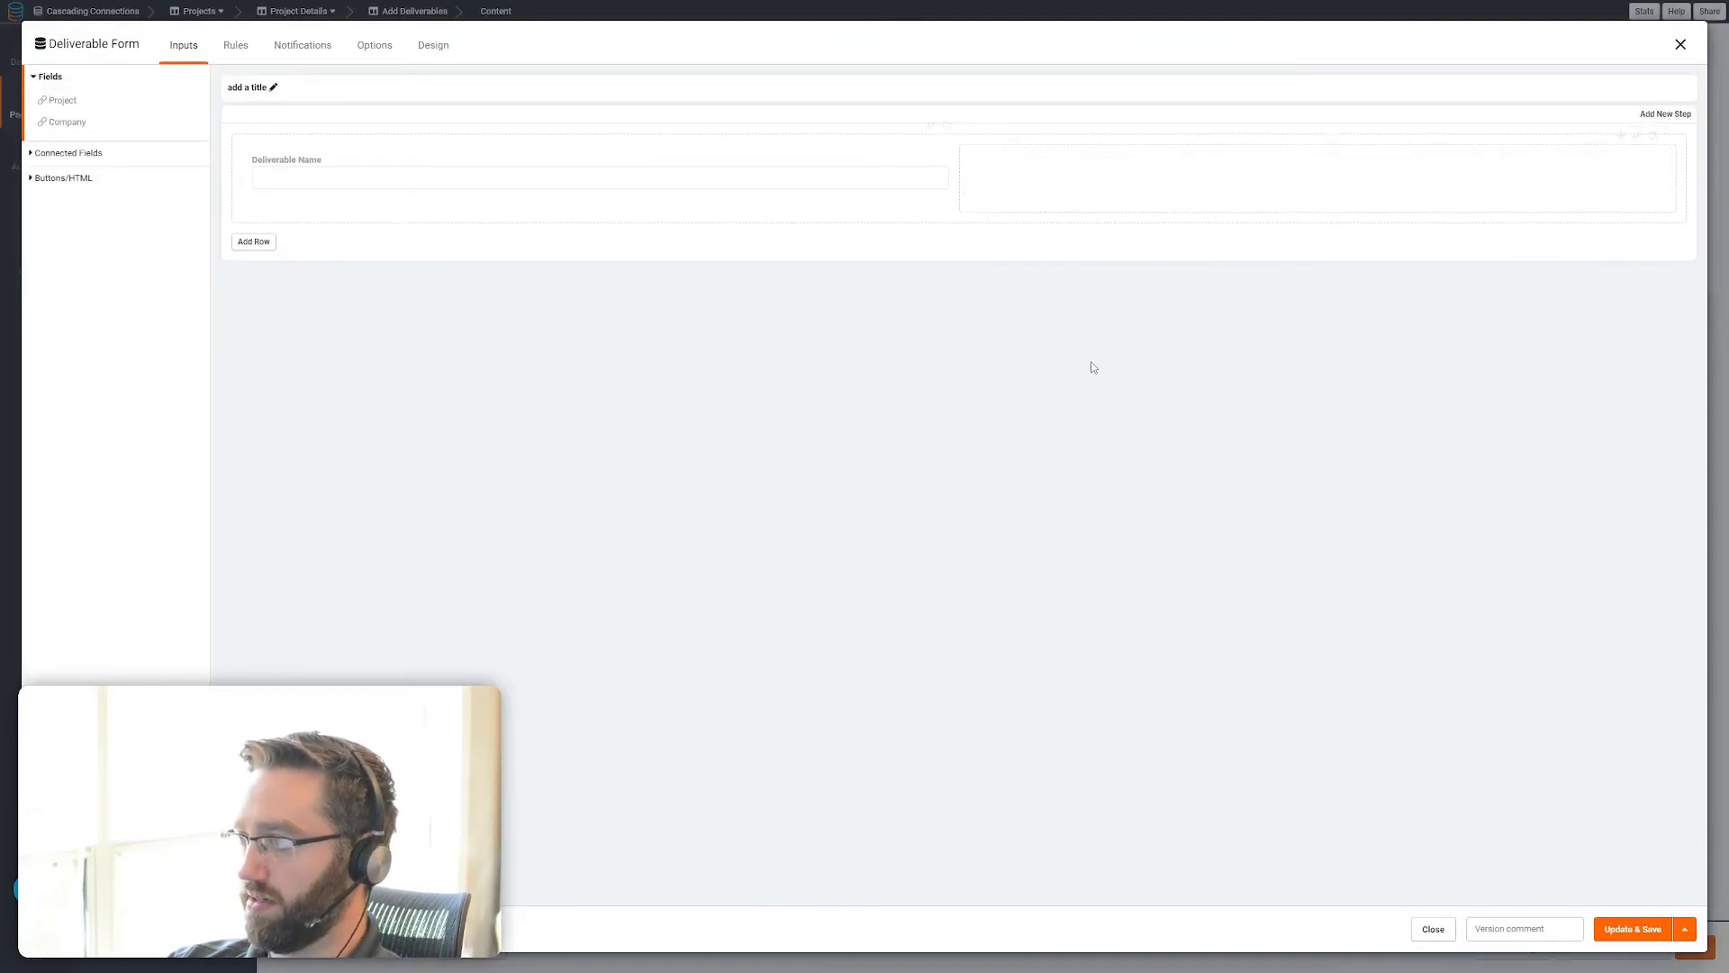
{"action": "left_click", "coordinate": [1627, 932]}
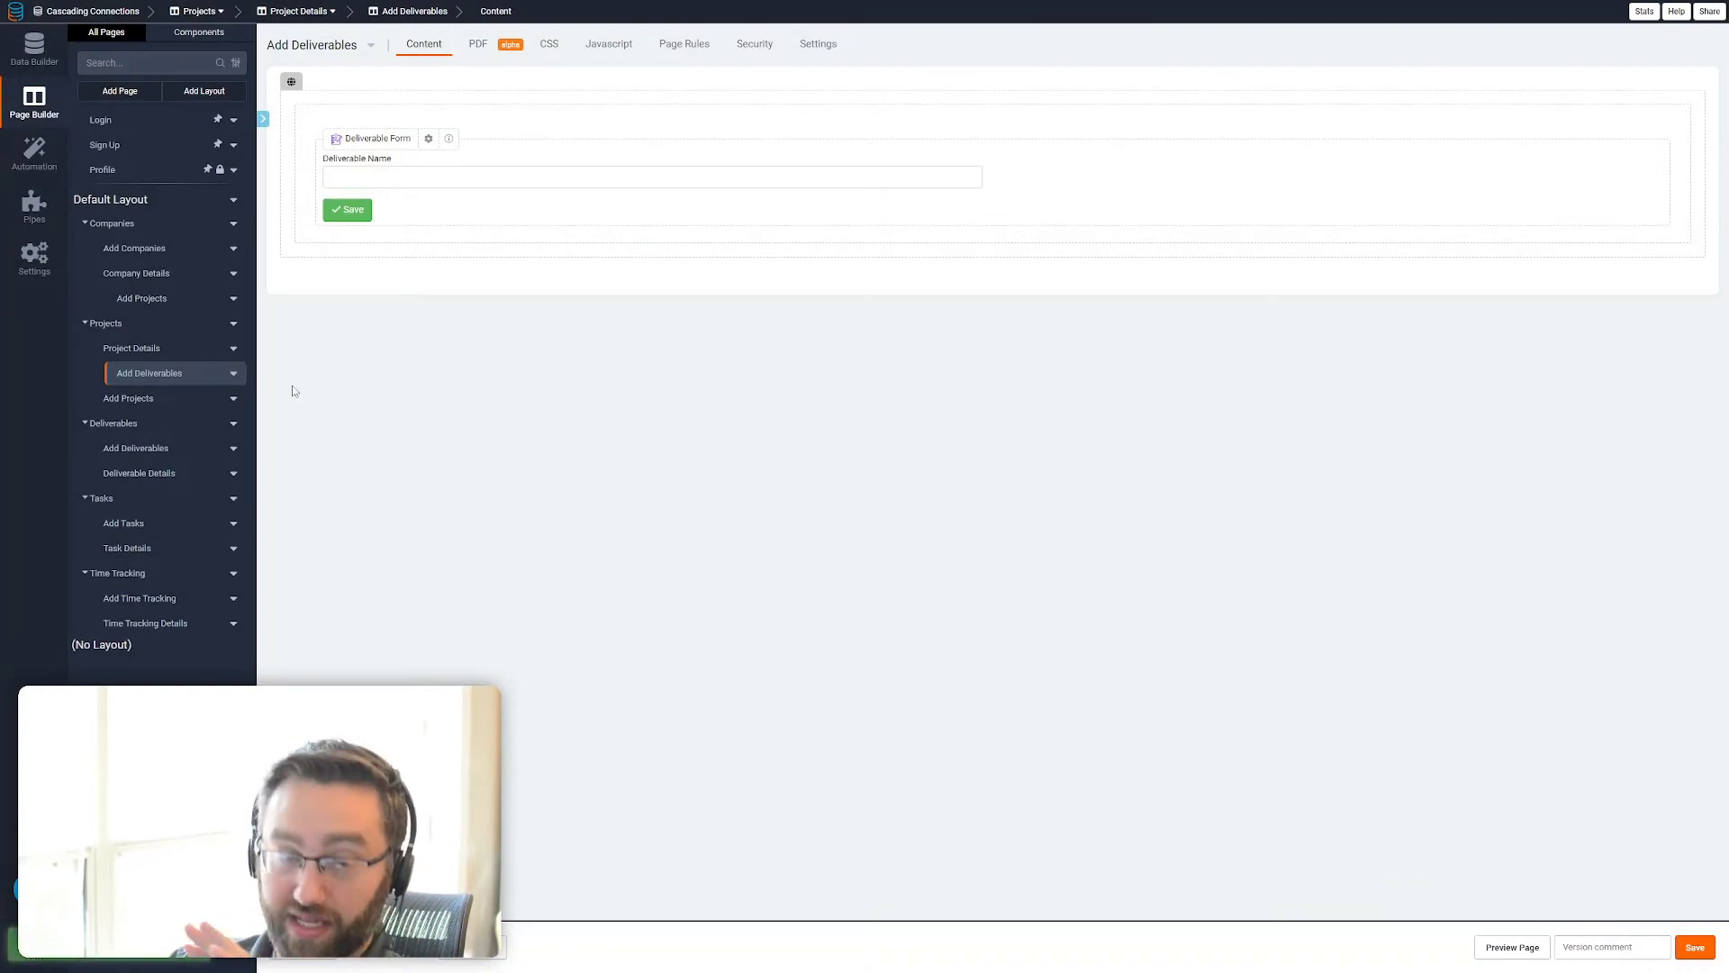
Allow a new record popup page on the Tasks table of the Deliverable Details page and save
{"action": "left_click", "coordinate": [162, 473]}
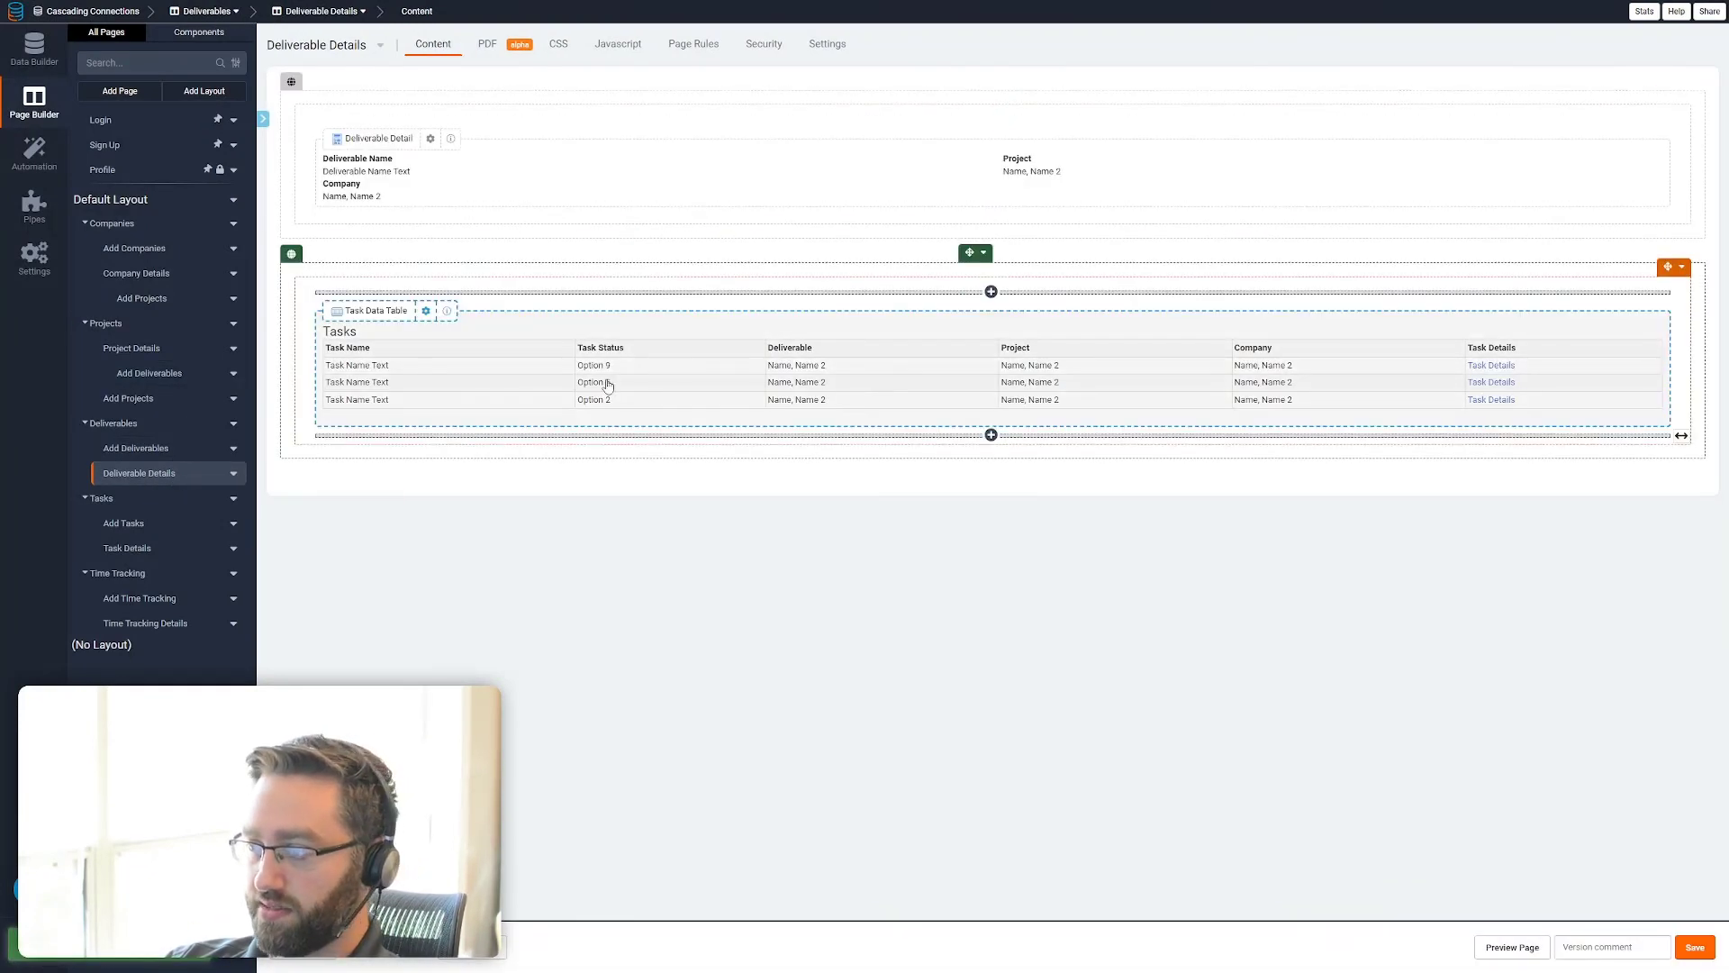
{"action": "left_click", "coordinate": [581, 381]}
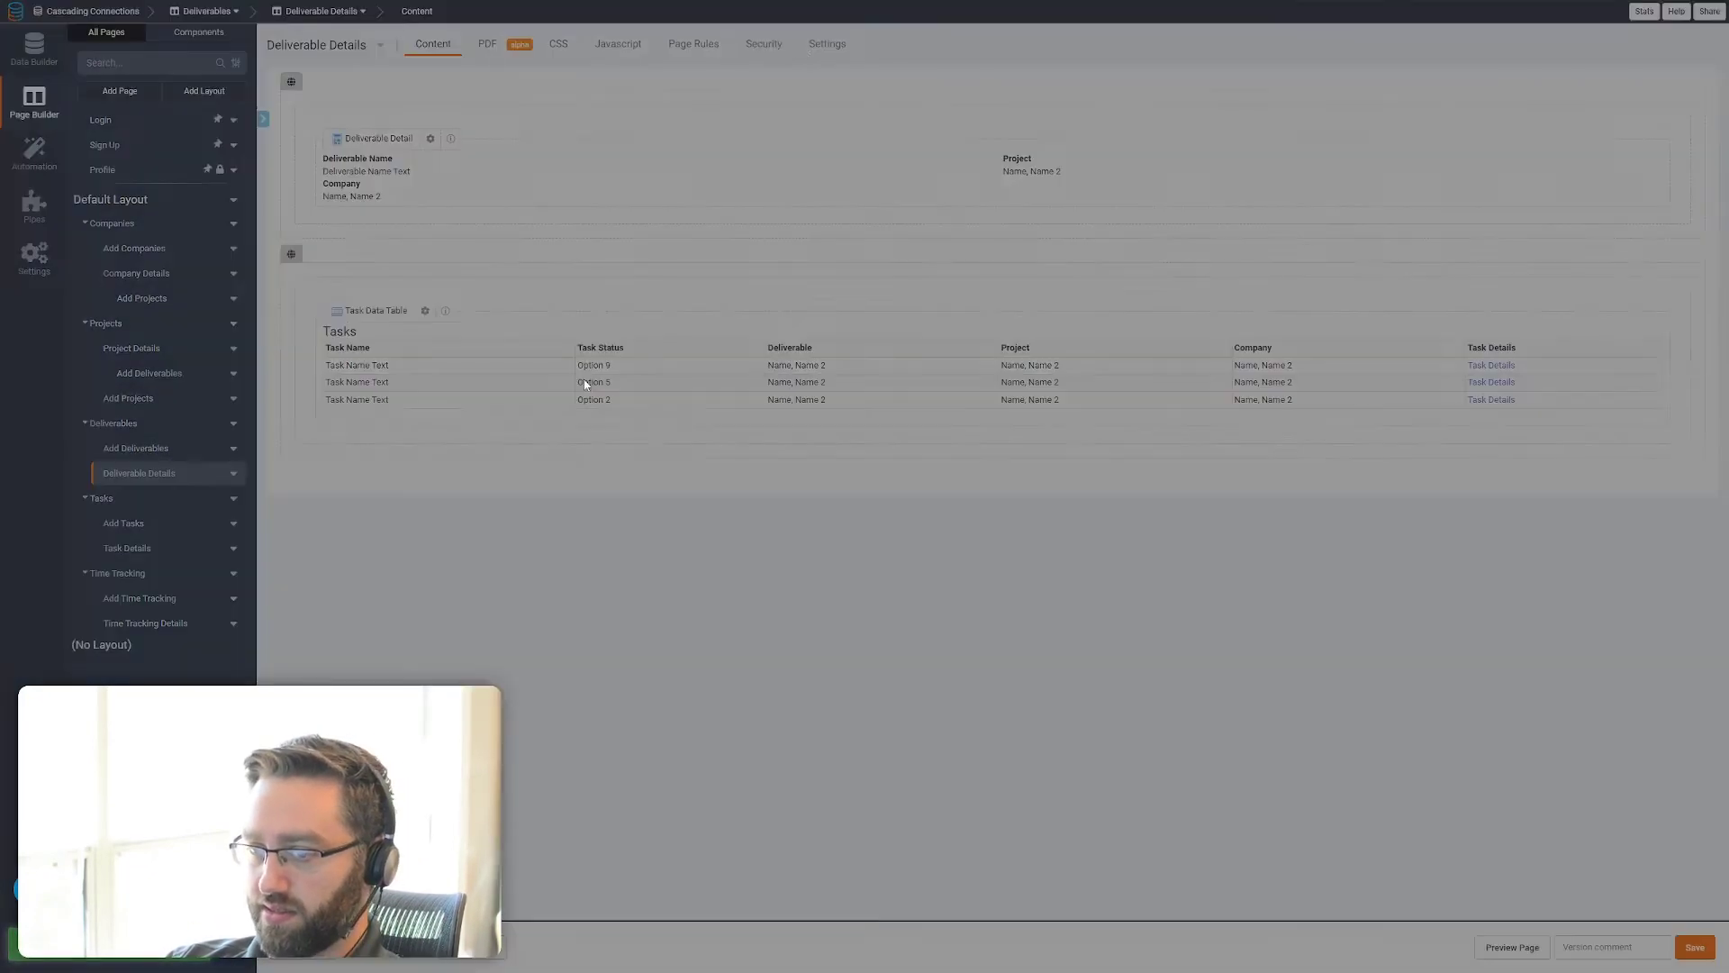
{"action": "left_click", "coordinate": [441, 49]}
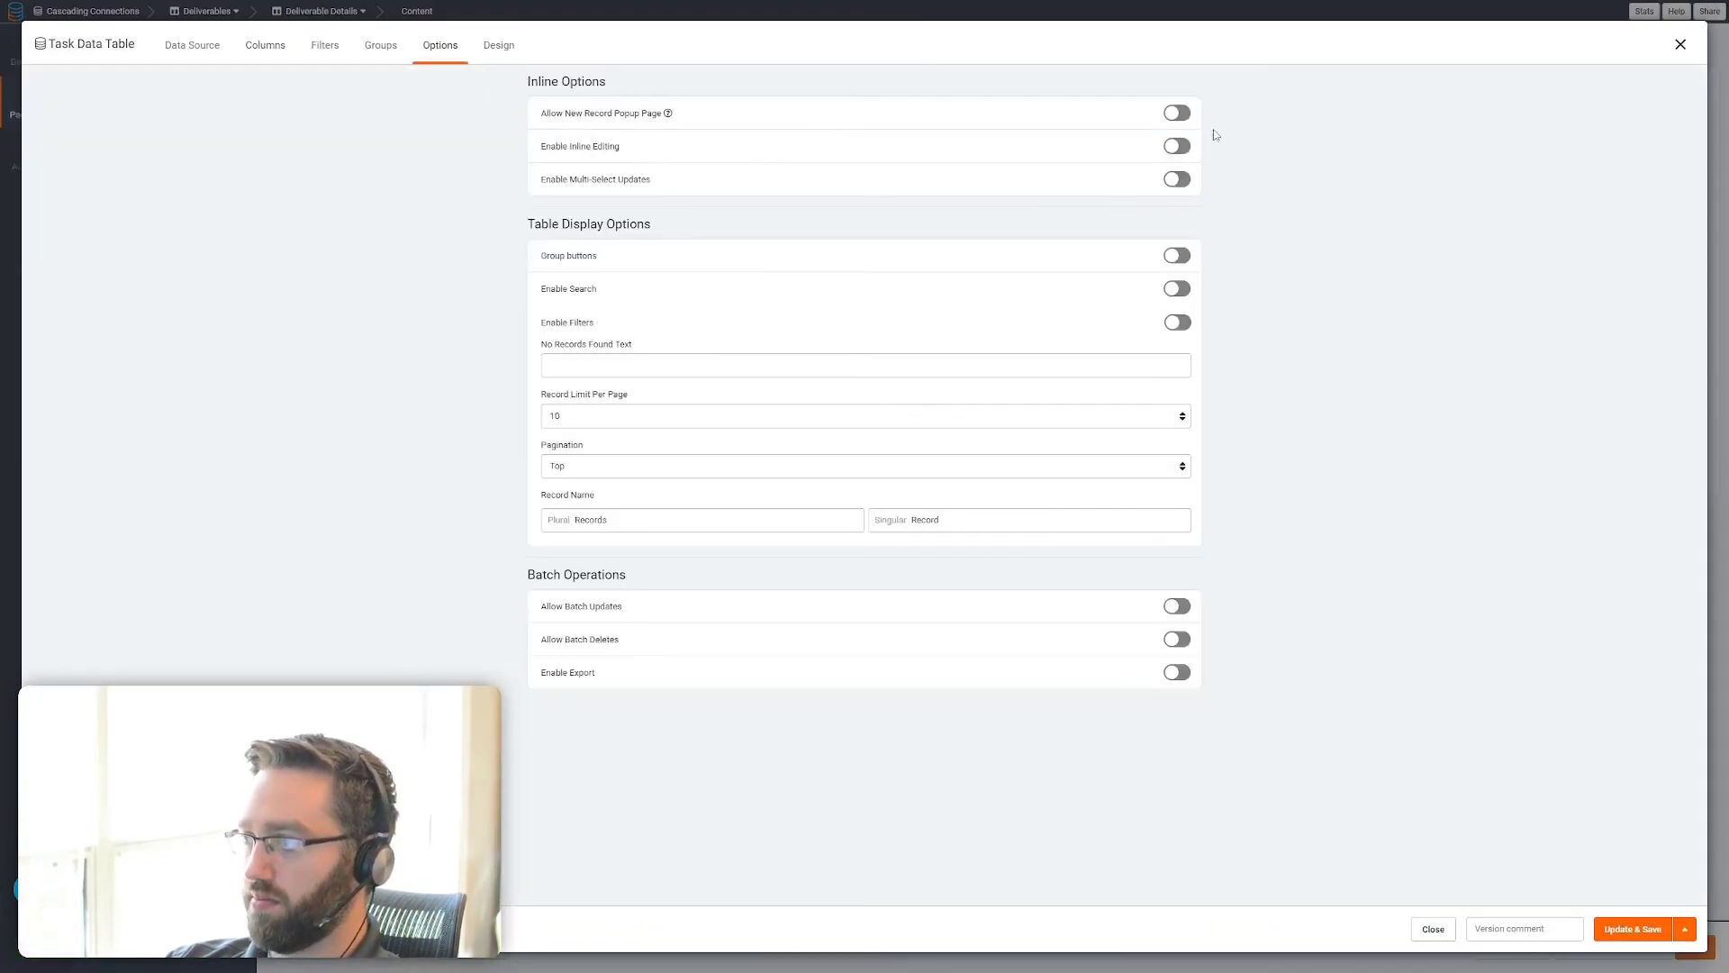
{"action": "left_click", "coordinate": [1178, 116]}
{"action": "left_click", "coordinate": [1632, 932]}
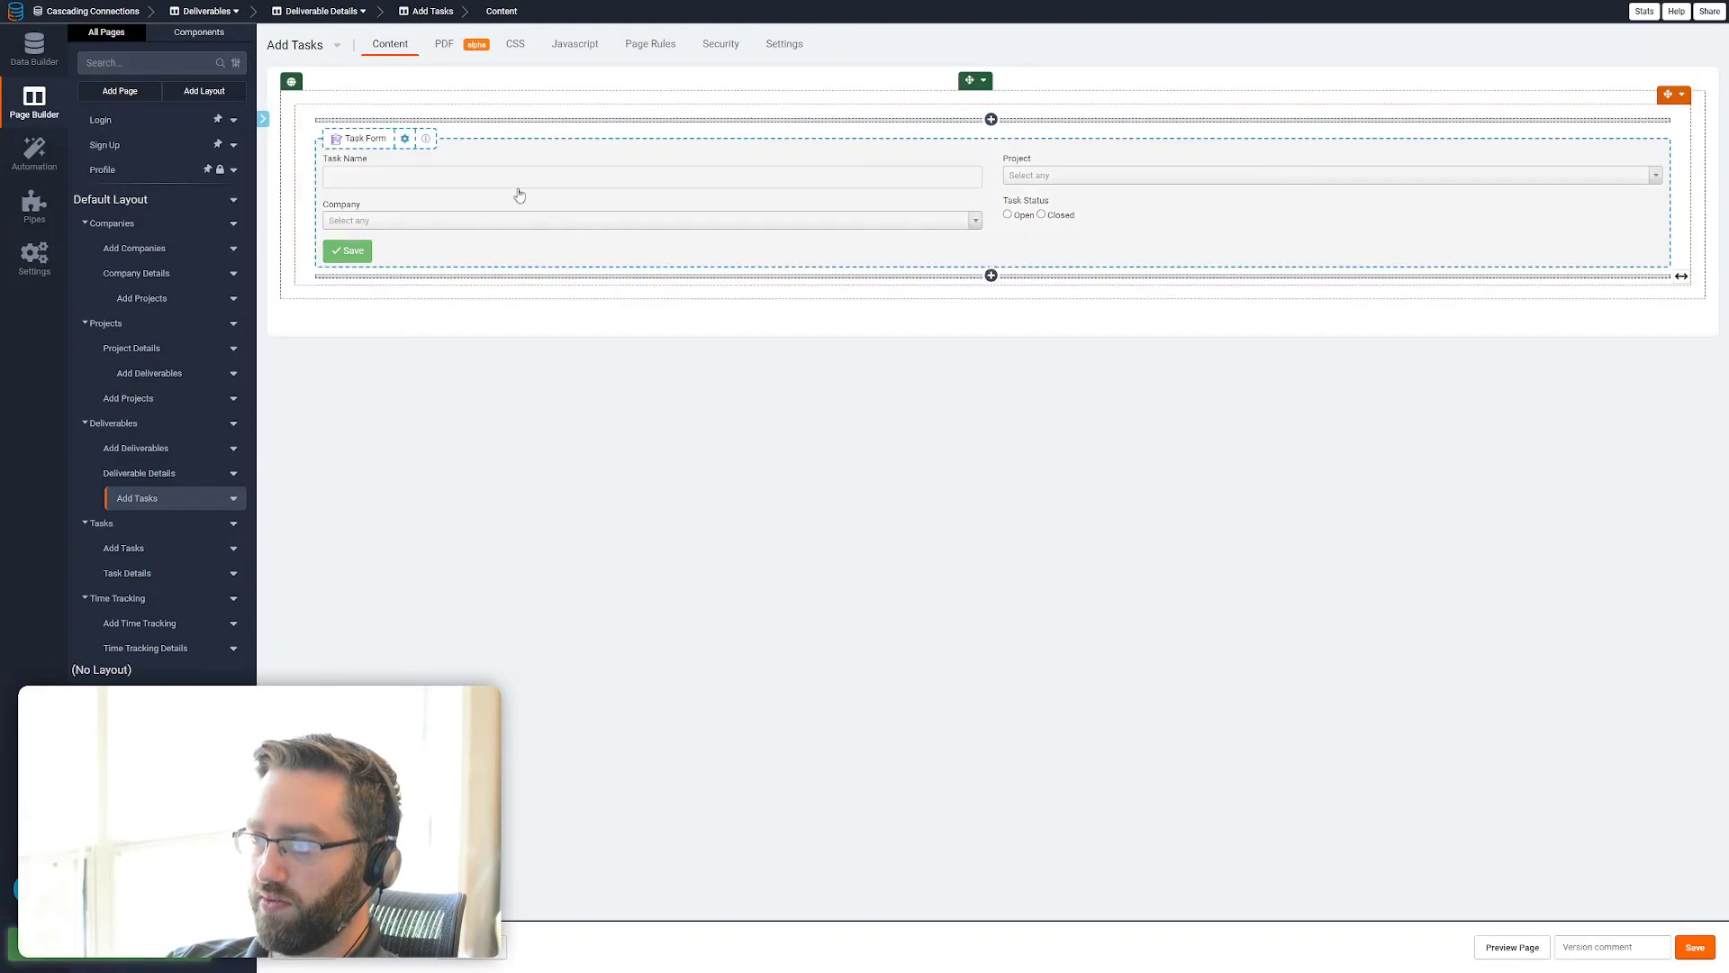
Remove the Project and Company fields from the Add Tasks form under Deliverable Details and save the form
{"action": "left_click", "coordinate": [404, 138]}
{"action": "left_click", "coordinate": [1657, 163]}
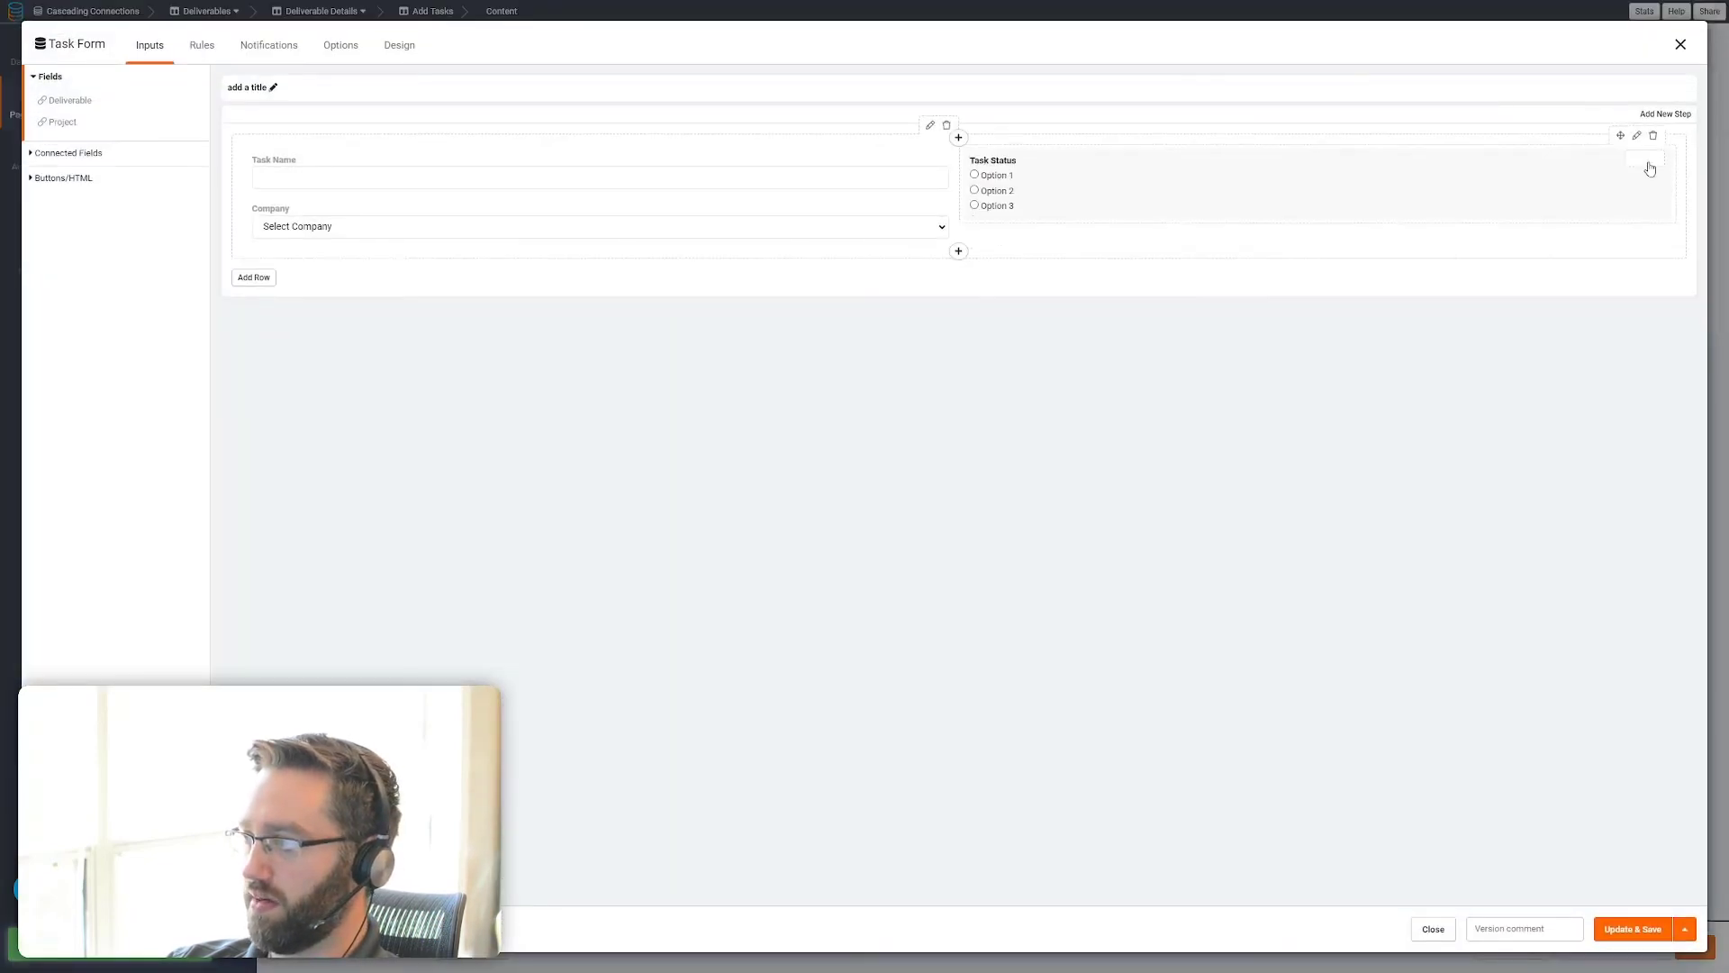
{"action": "left_click", "coordinate": [936, 203]}
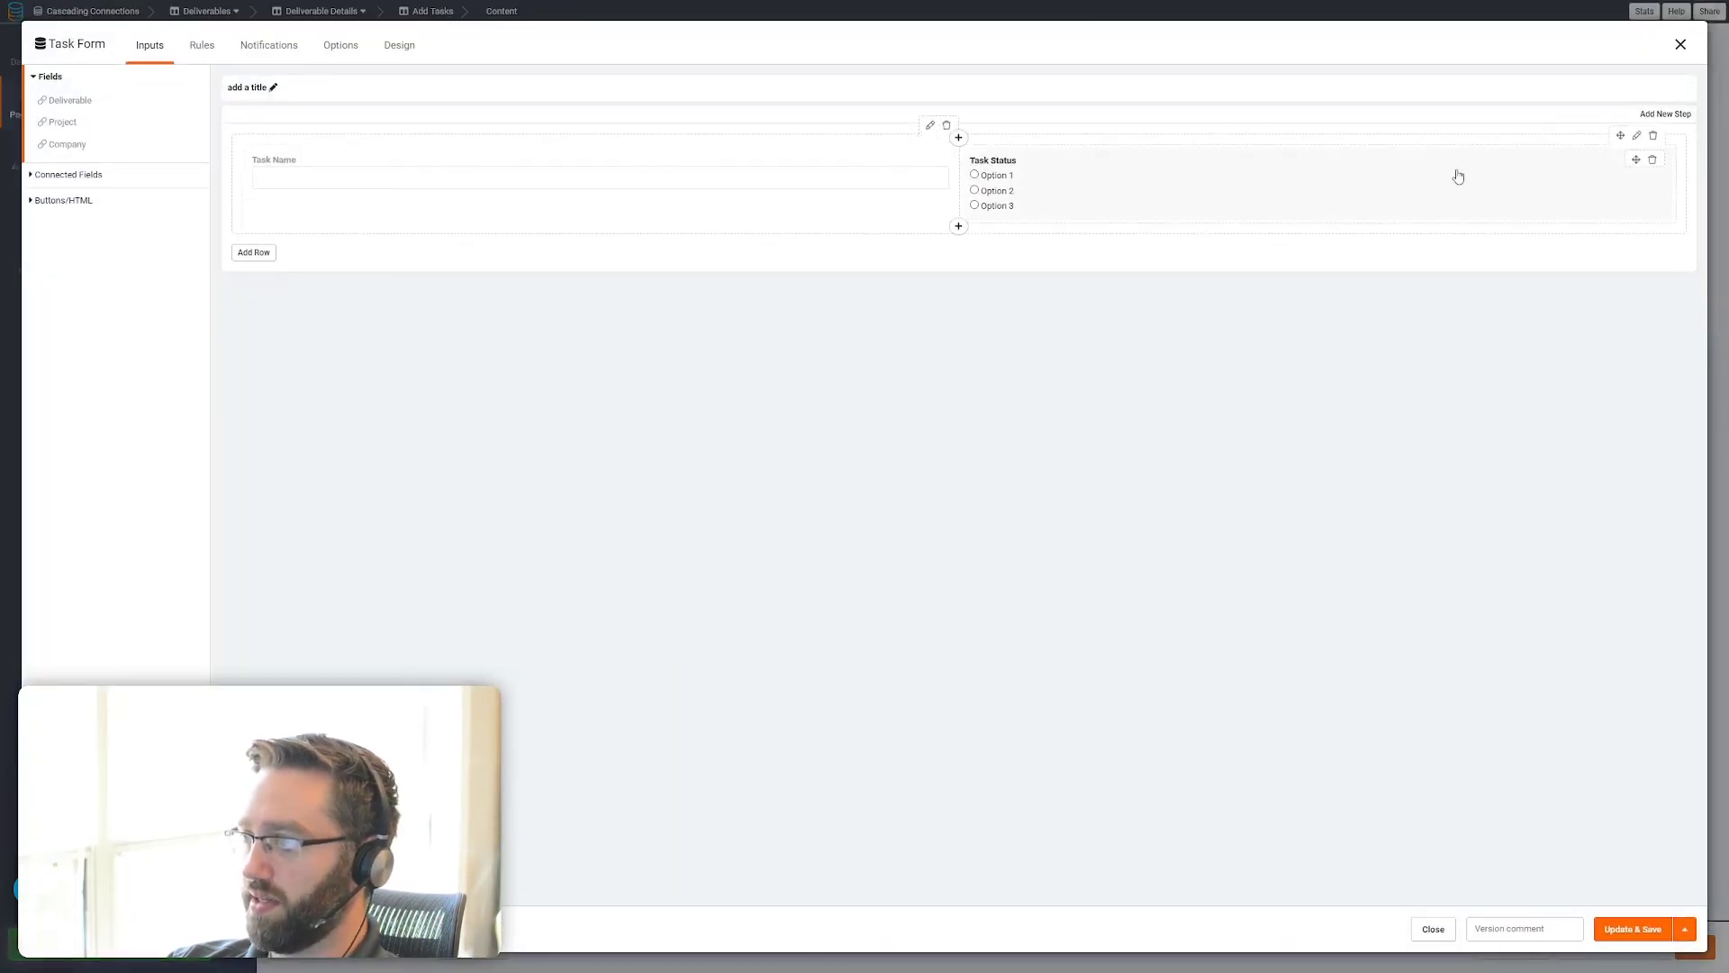
{"action": "left_click", "coordinate": [1611, 931]}
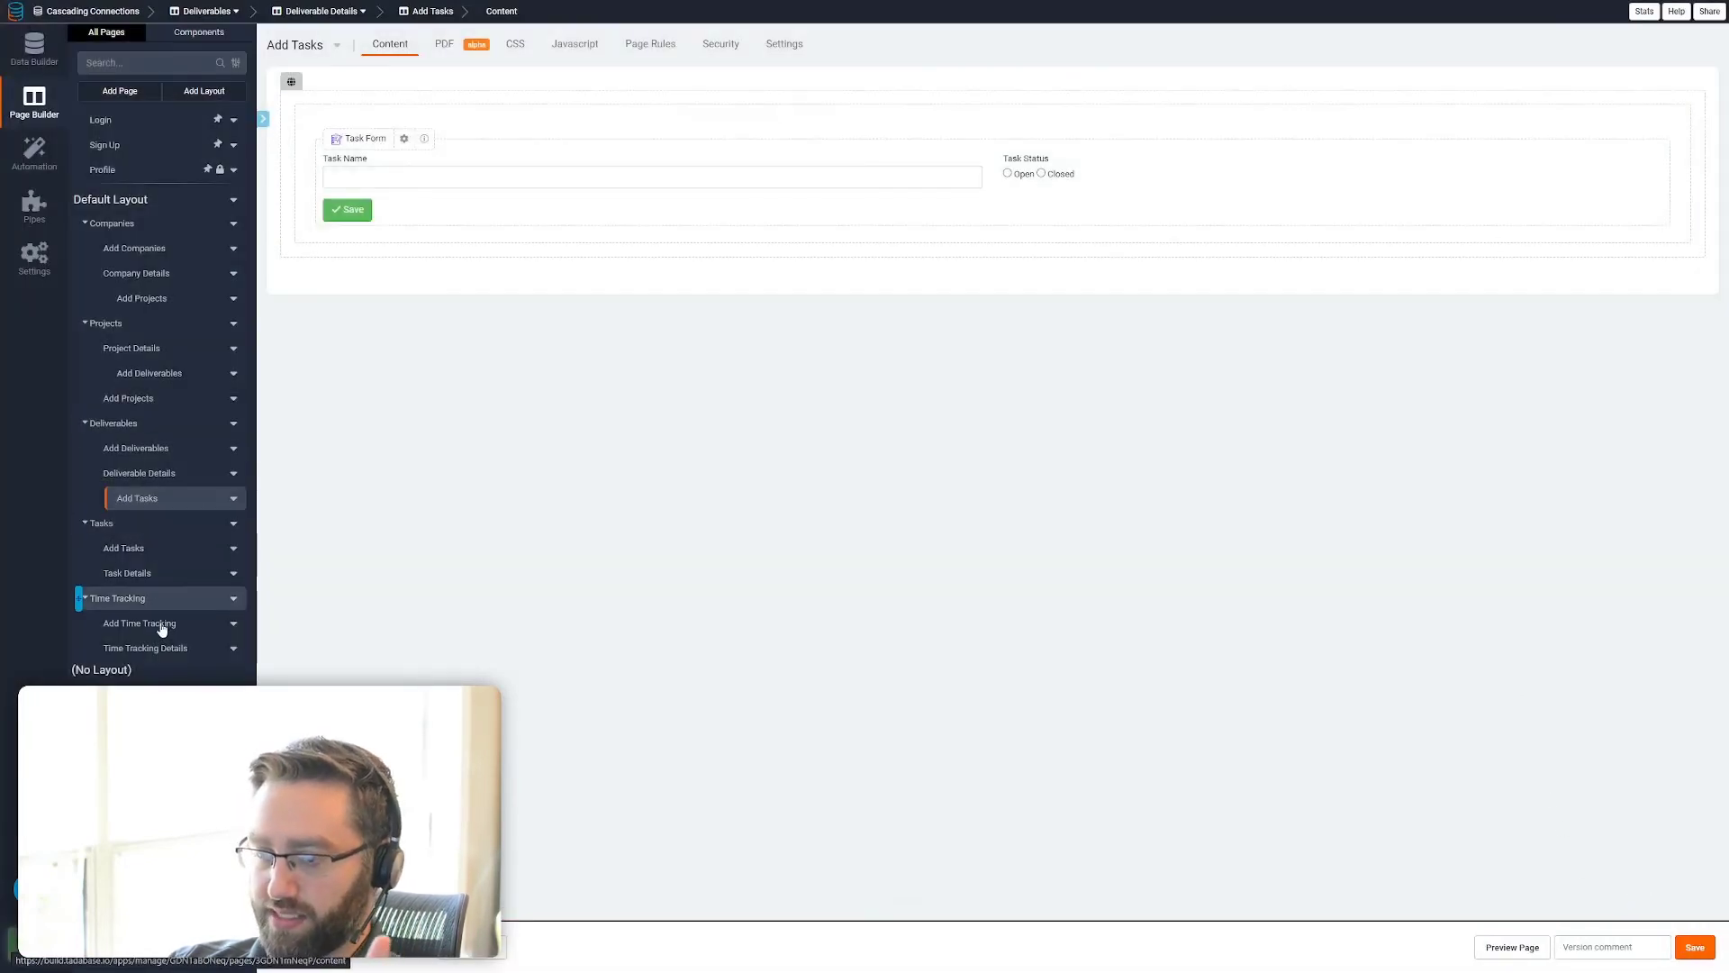
Allow a new record popup page on the Time Tracking table of the Task Details page and save
{"action": "left_click", "coordinate": [135, 573]}
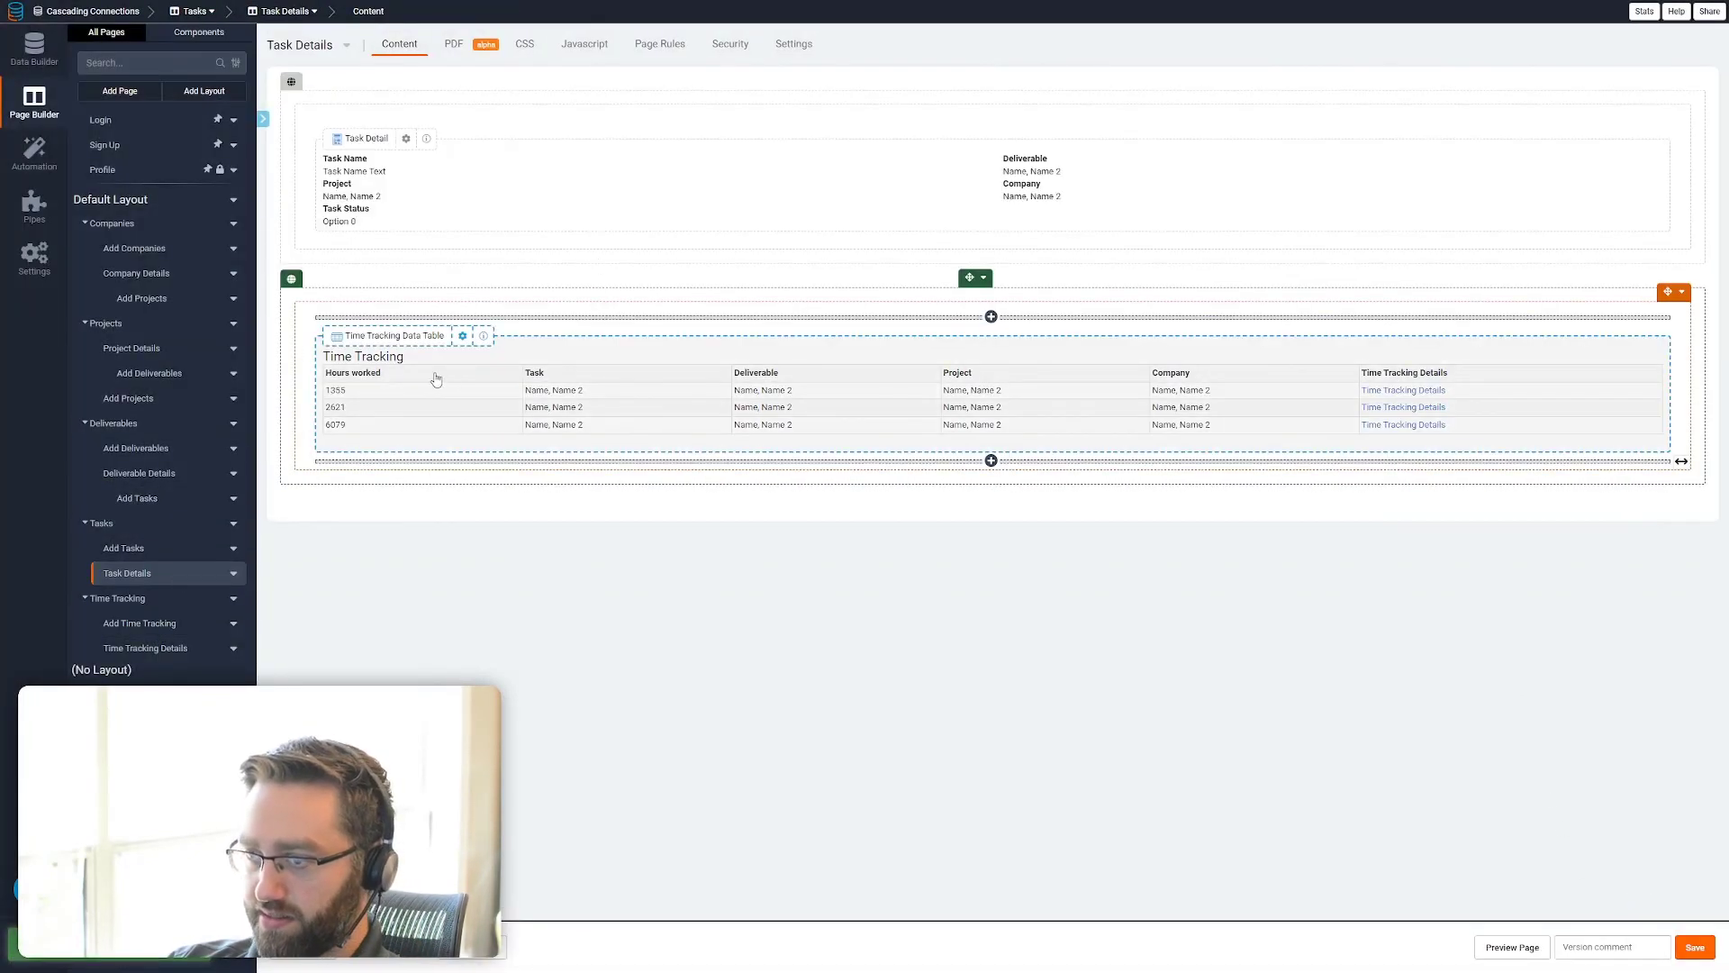
{"action": "left_click", "coordinate": [470, 399]}
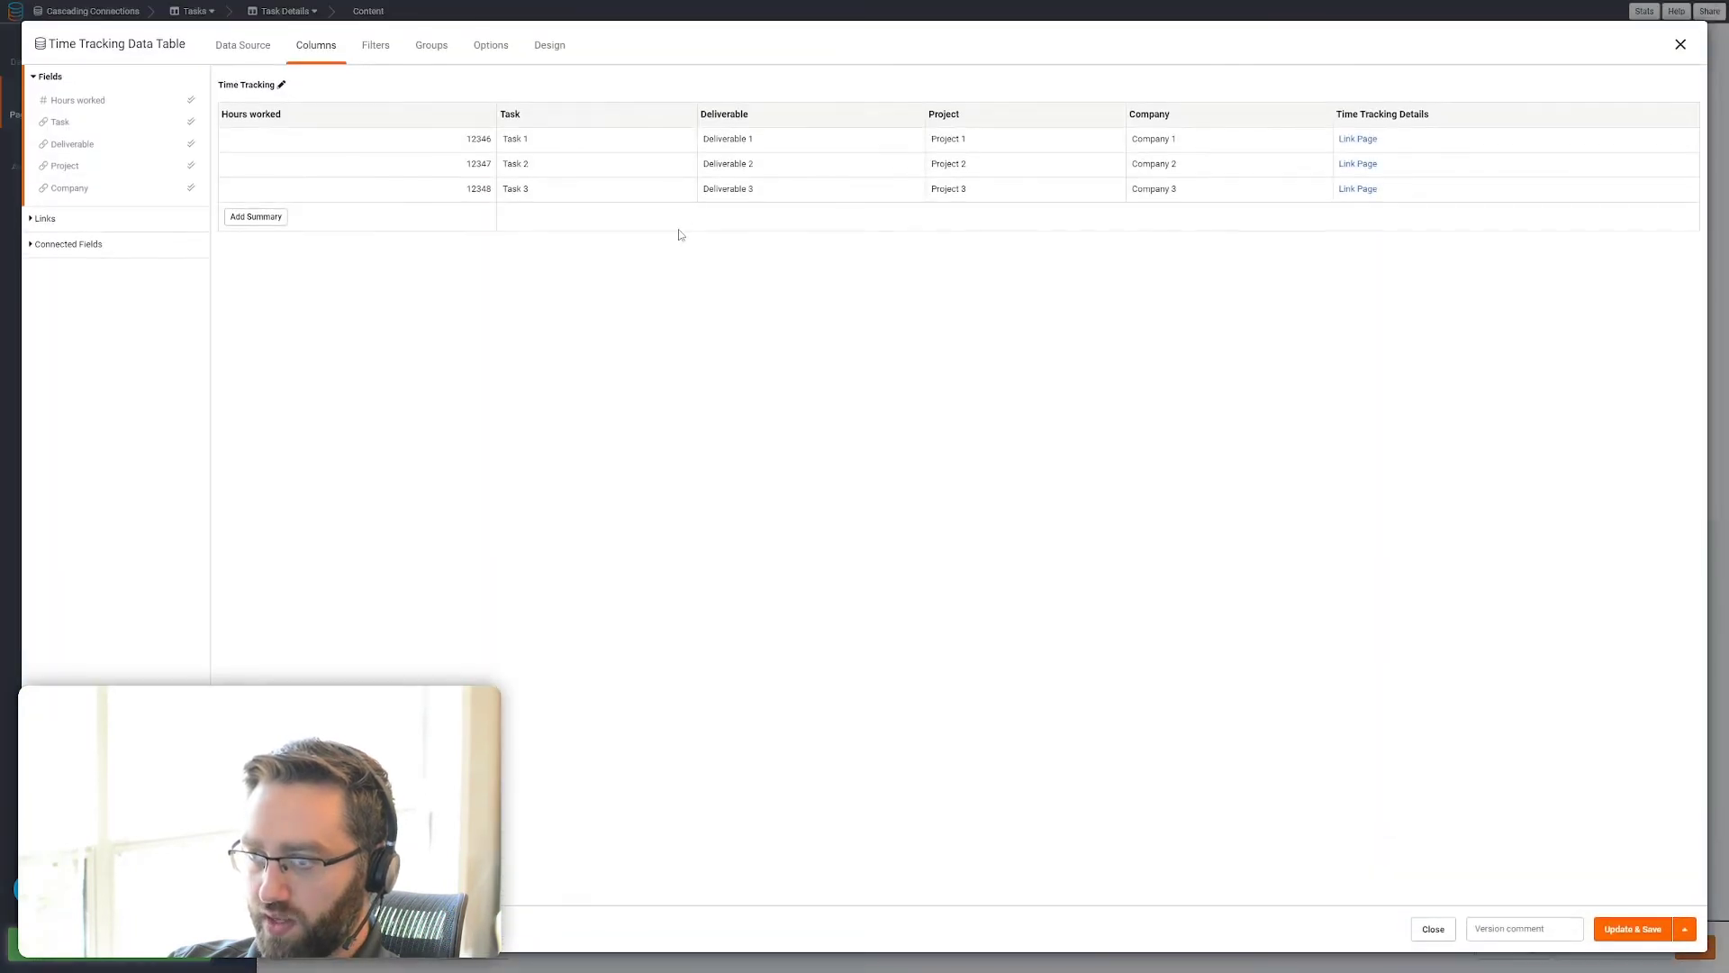
{"action": "left_click", "coordinate": [491, 45]}
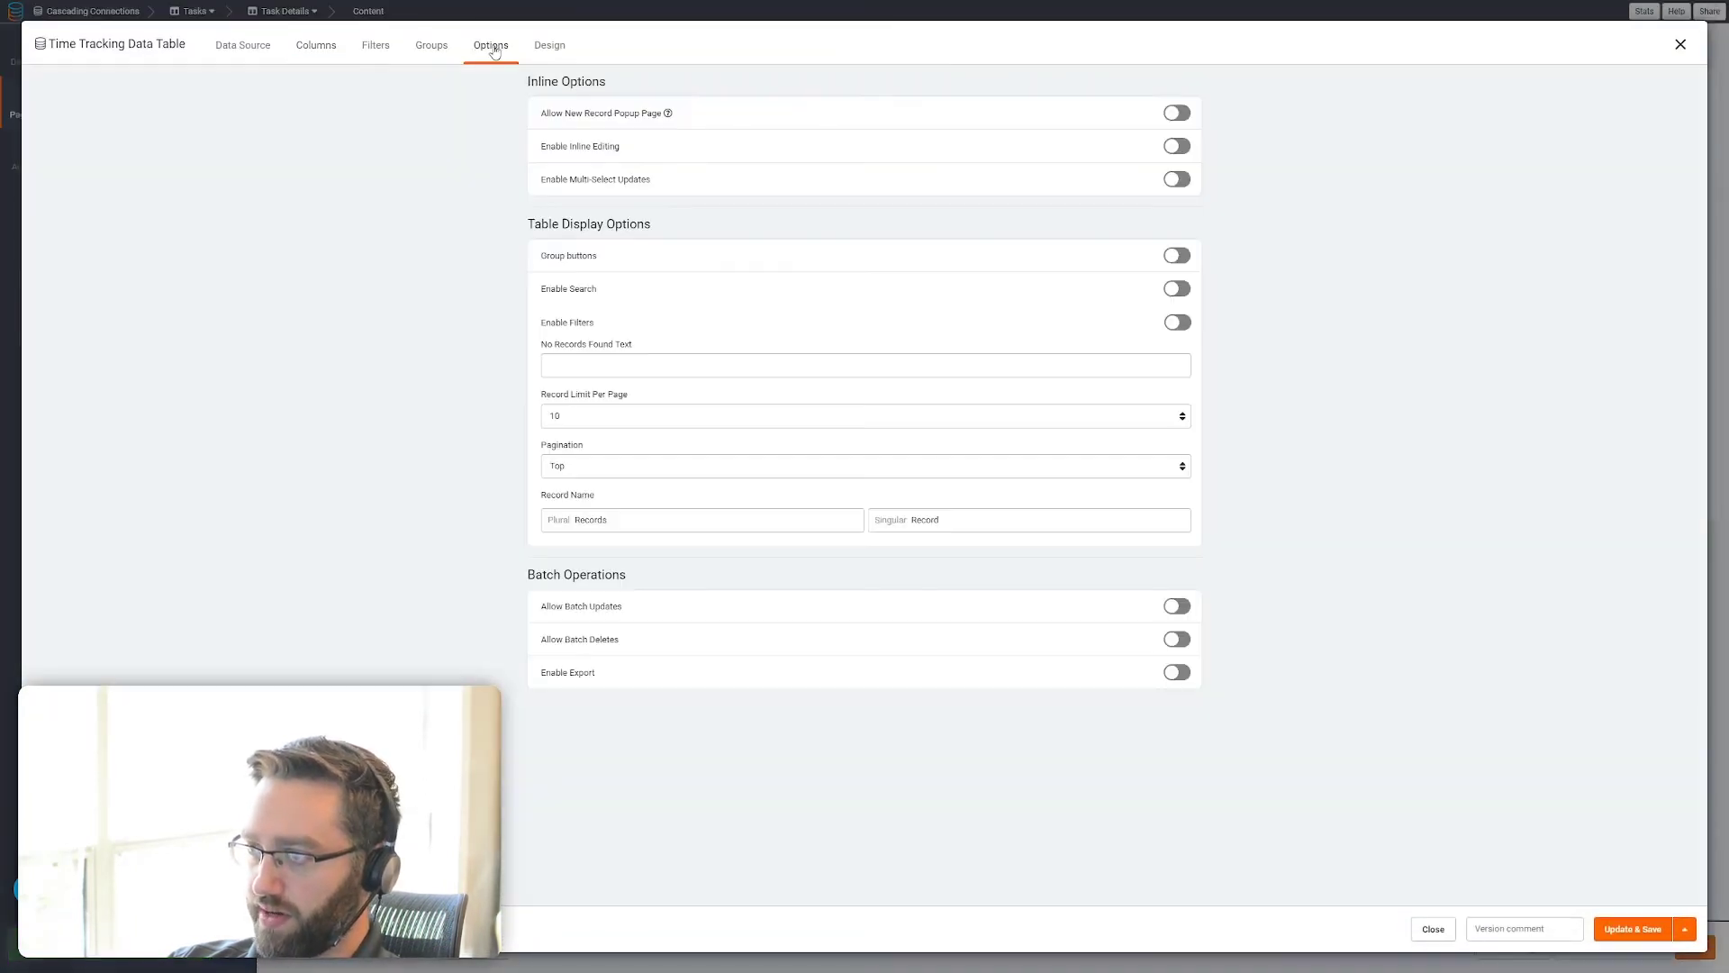
{"action": "left_click", "coordinate": [1185, 114]}
{"action": "left_click", "coordinate": [1632, 929]}
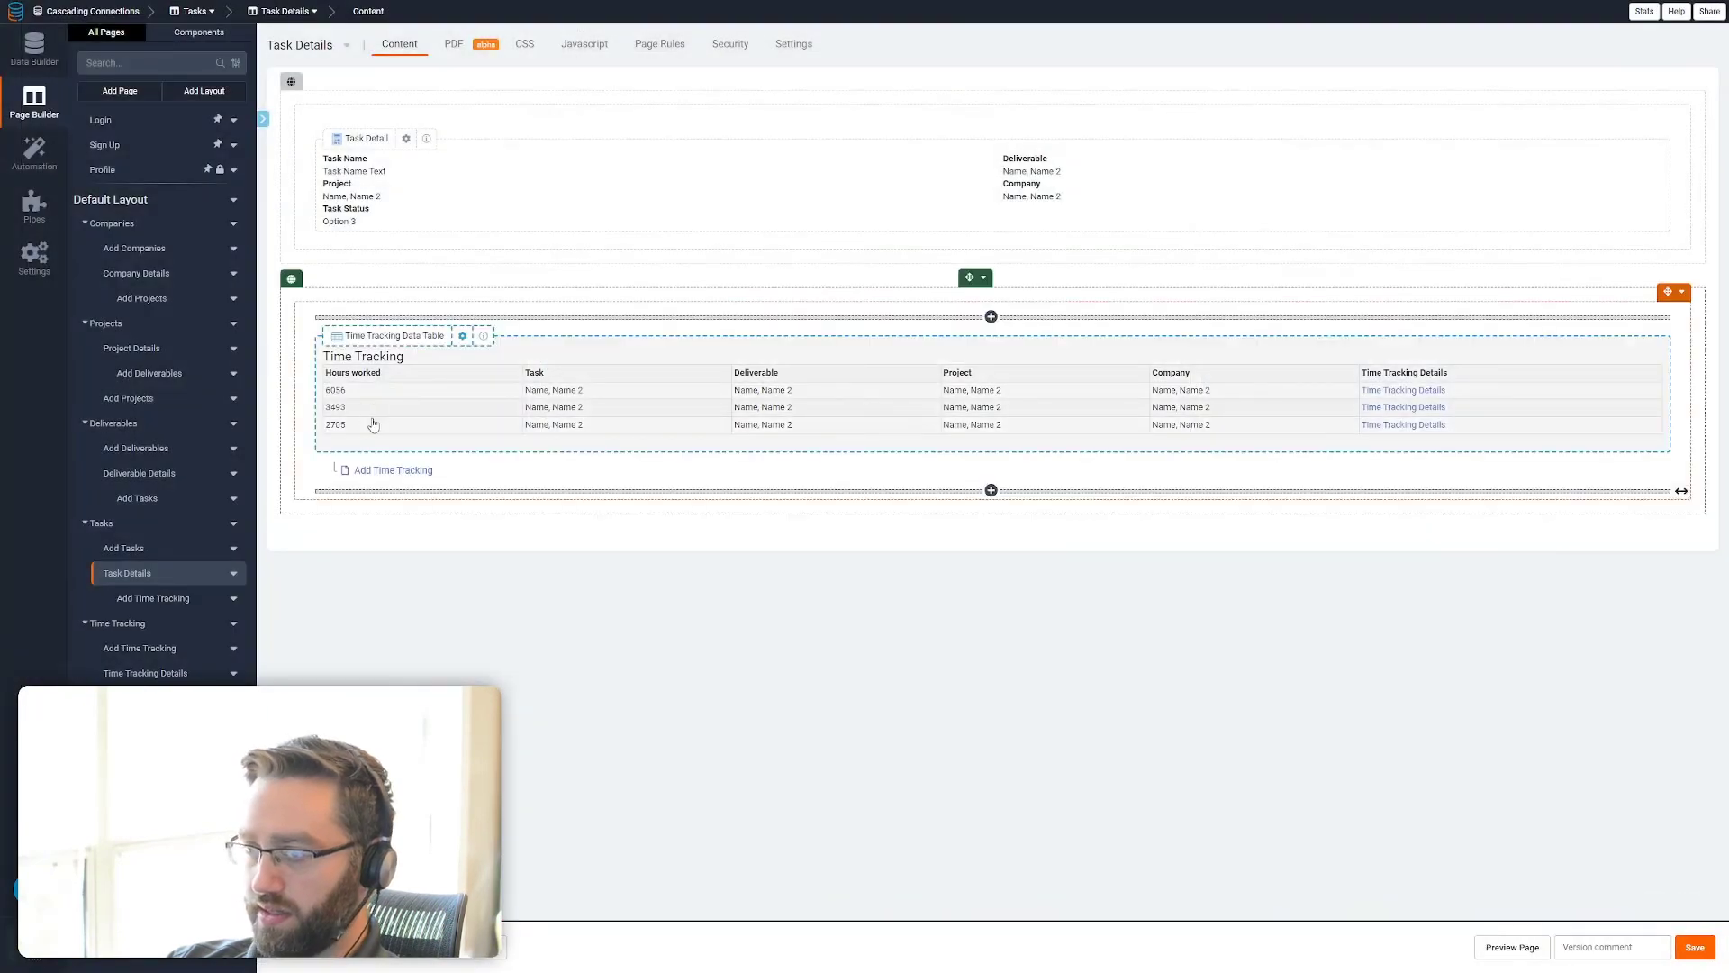
Remove the Deliverable, Project and Company fields from the Add Time Tracking form under Task Details and save the form
{"action": "left_click", "coordinate": [392, 471]}
{"action": "left_click", "coordinate": [610, 230]}
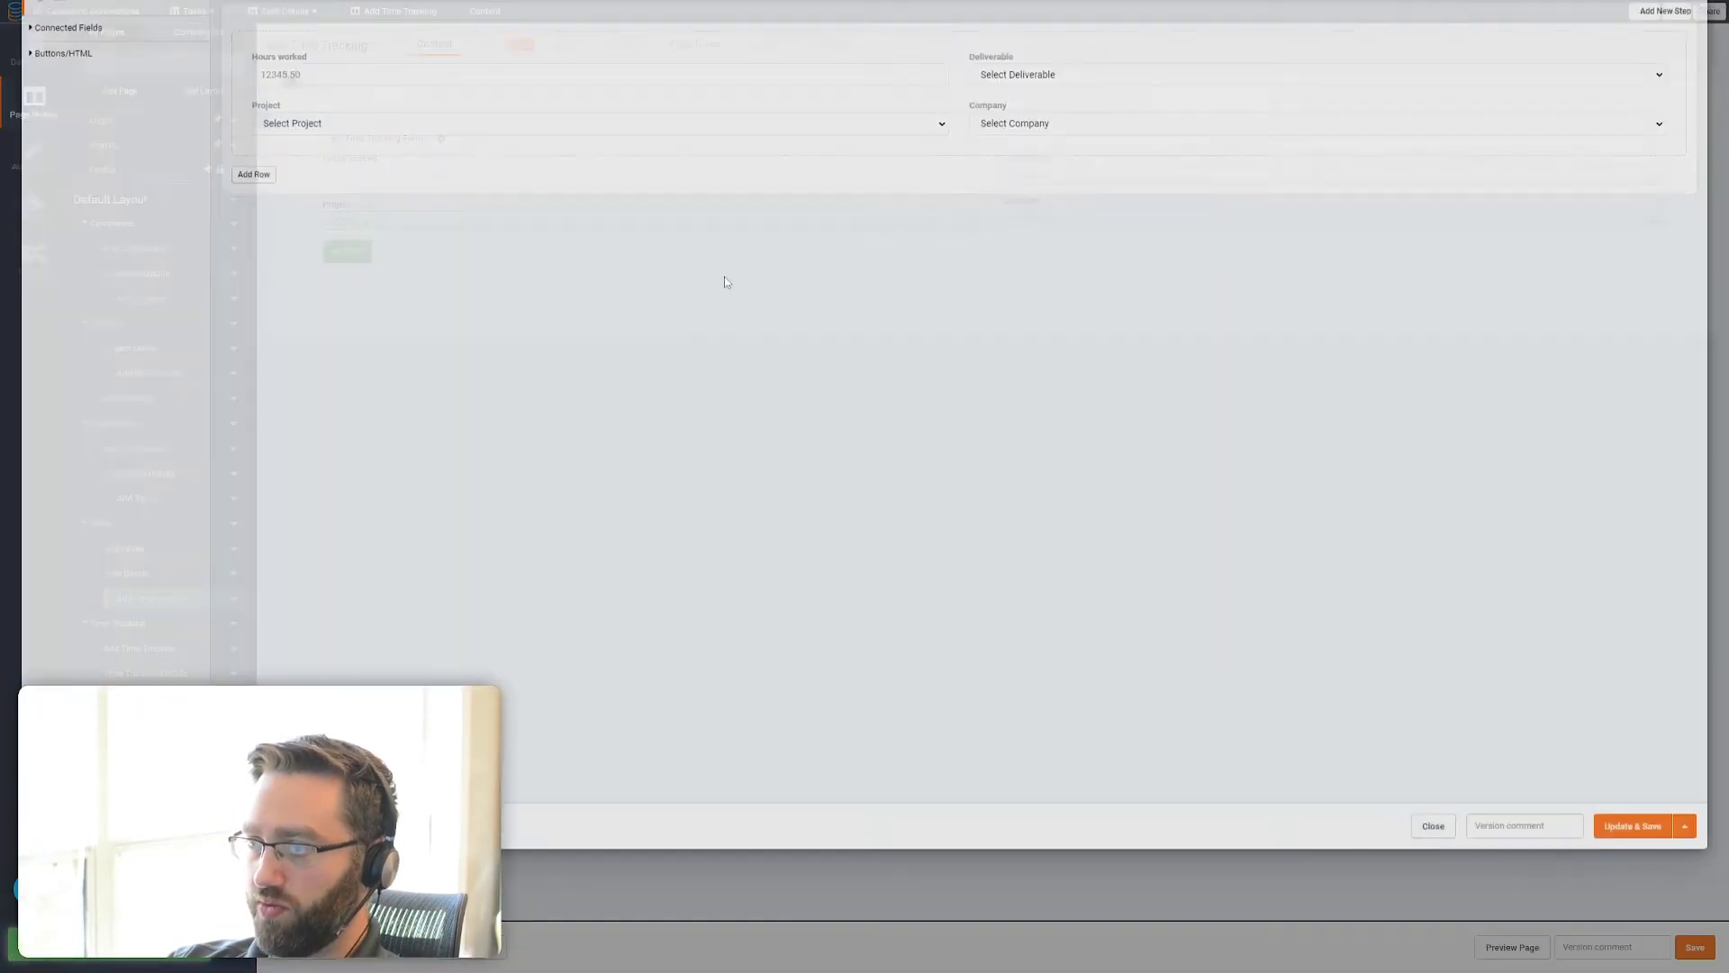
{"action": "left_click", "coordinate": [1653, 159]}
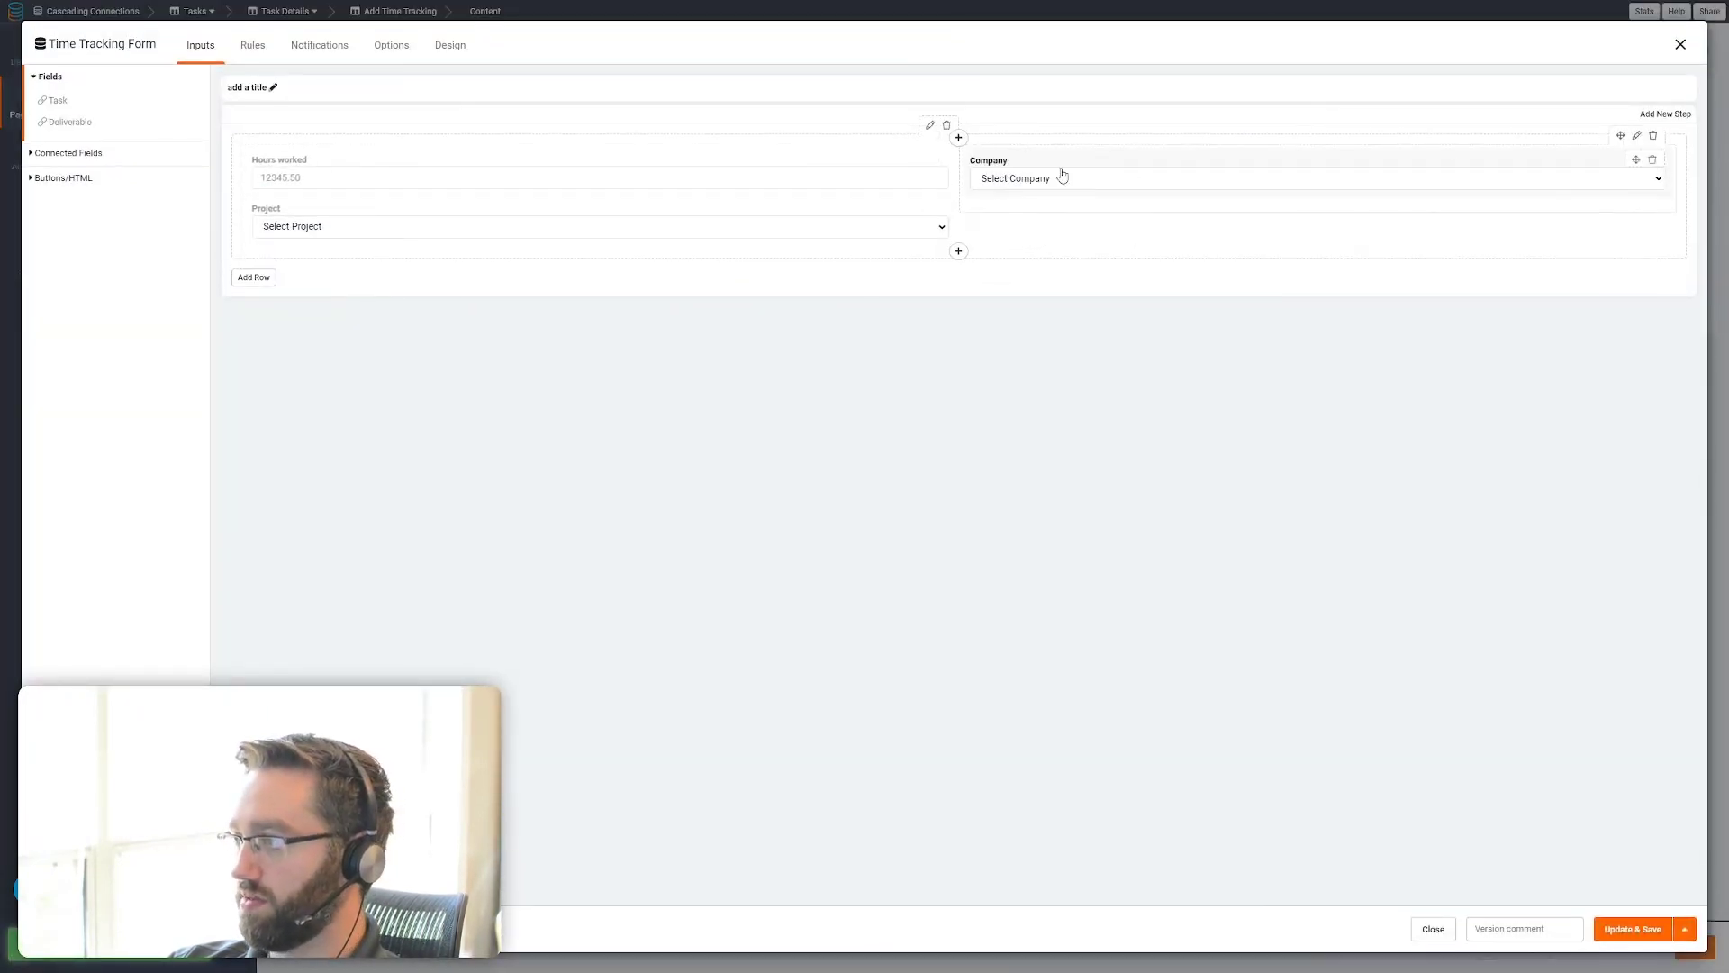
{"action": "left_click", "coordinate": [935, 211]}
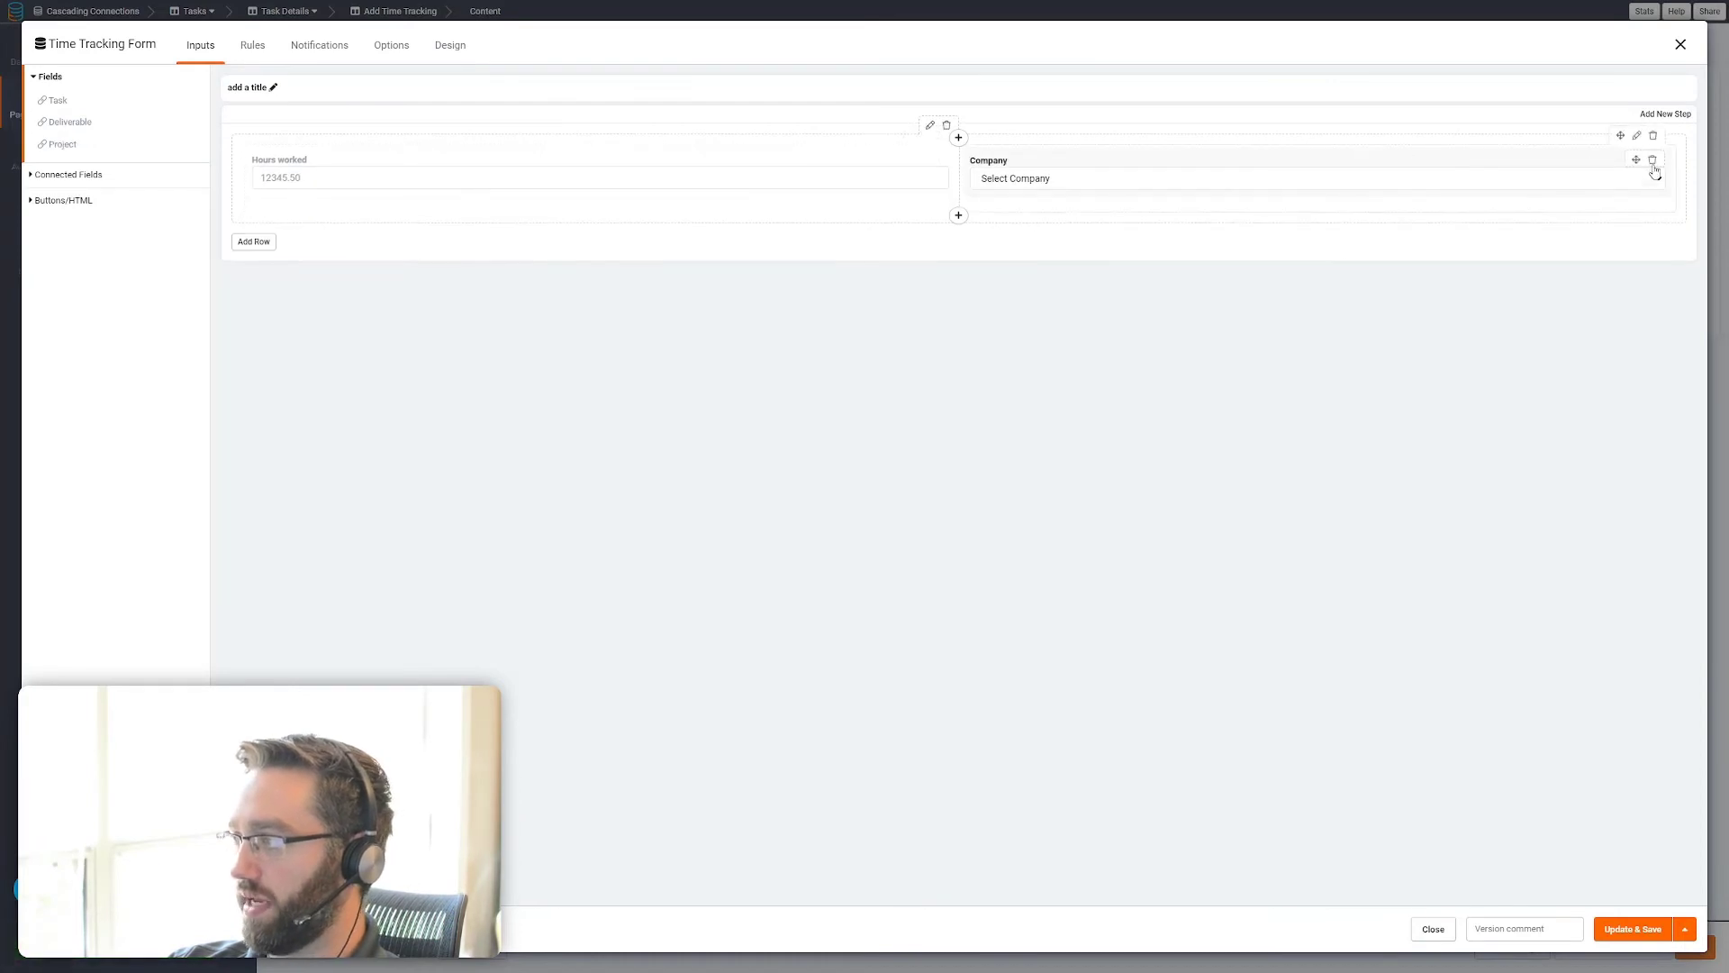
{"action": "left_click", "coordinate": [1658, 167]}
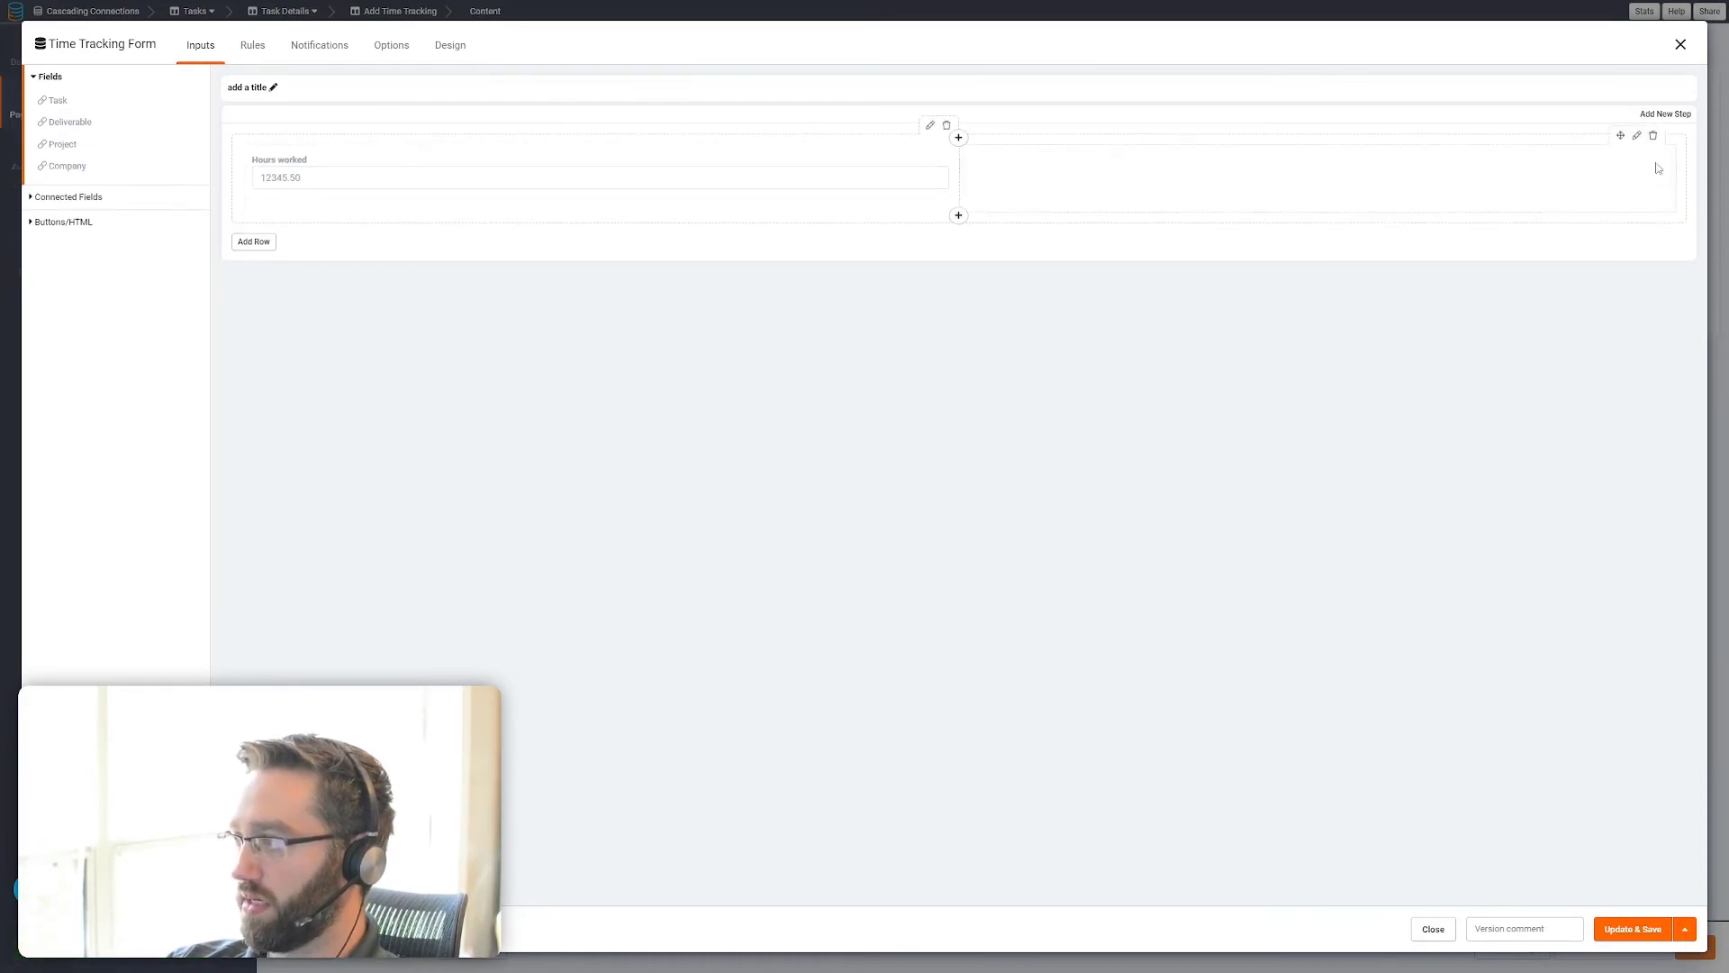
{"action": "left_click", "coordinate": [1632, 929]}
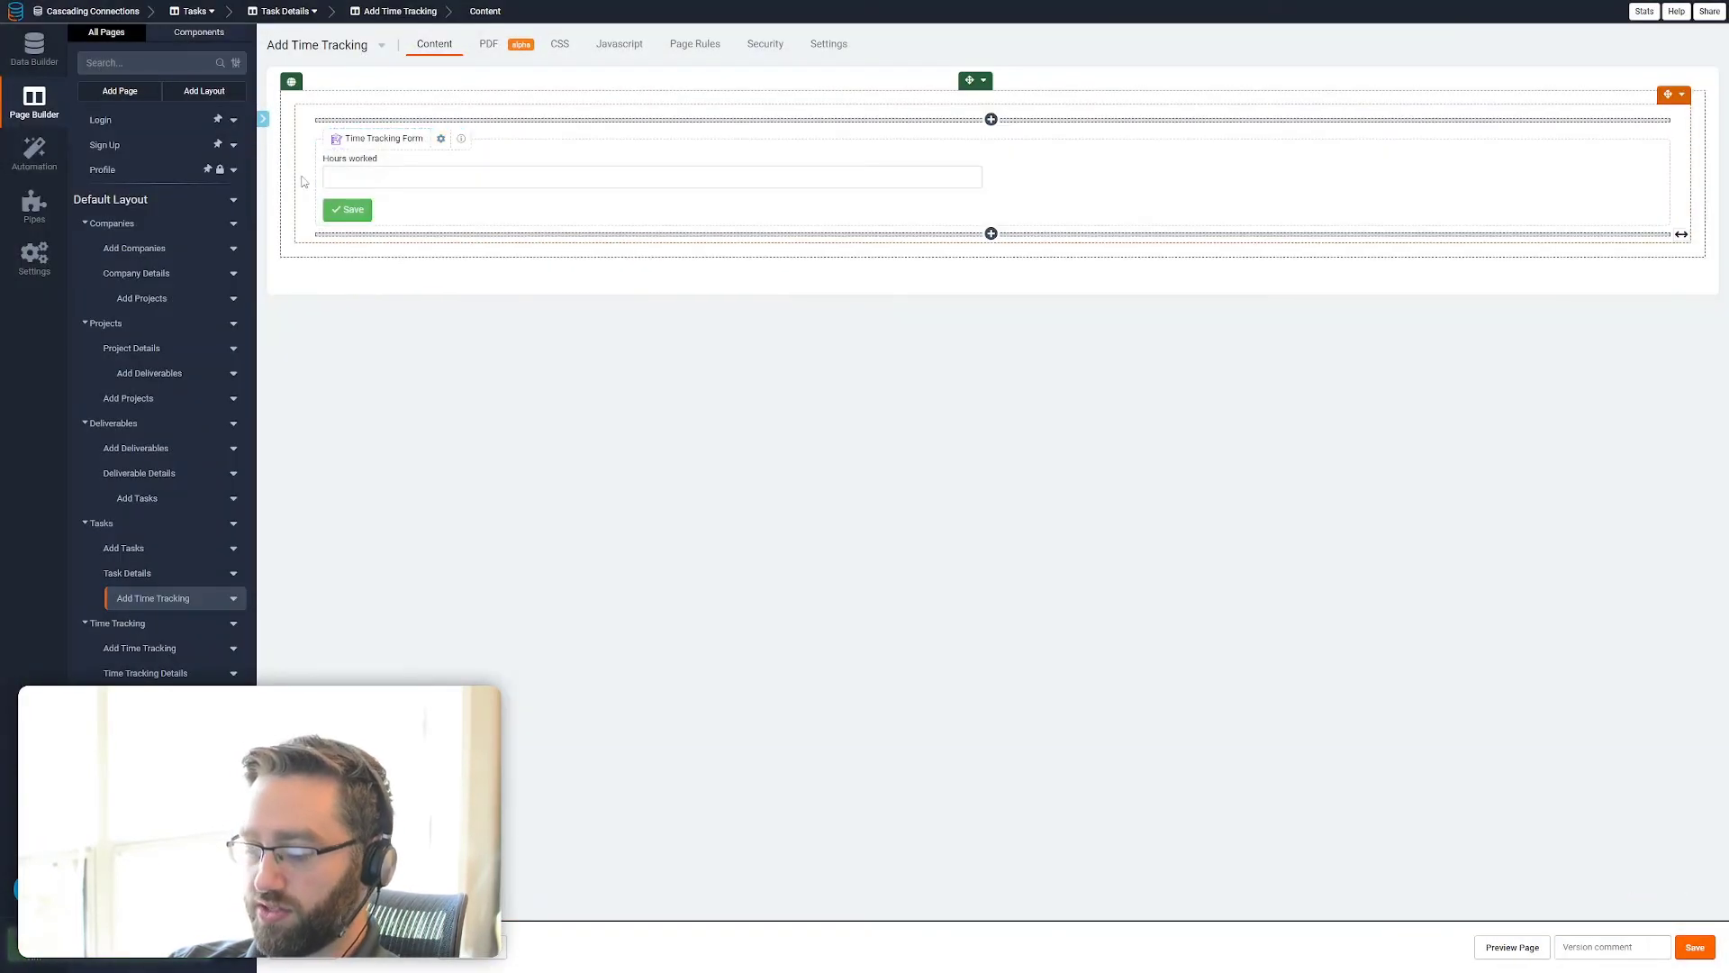
Switch to the live app and check the company choices in the new record form on the Projects page, closing it without saving
{"action": "key", "text": "ctrl+Tab"}
{"action": "left_click", "coordinate": [45, 30]}
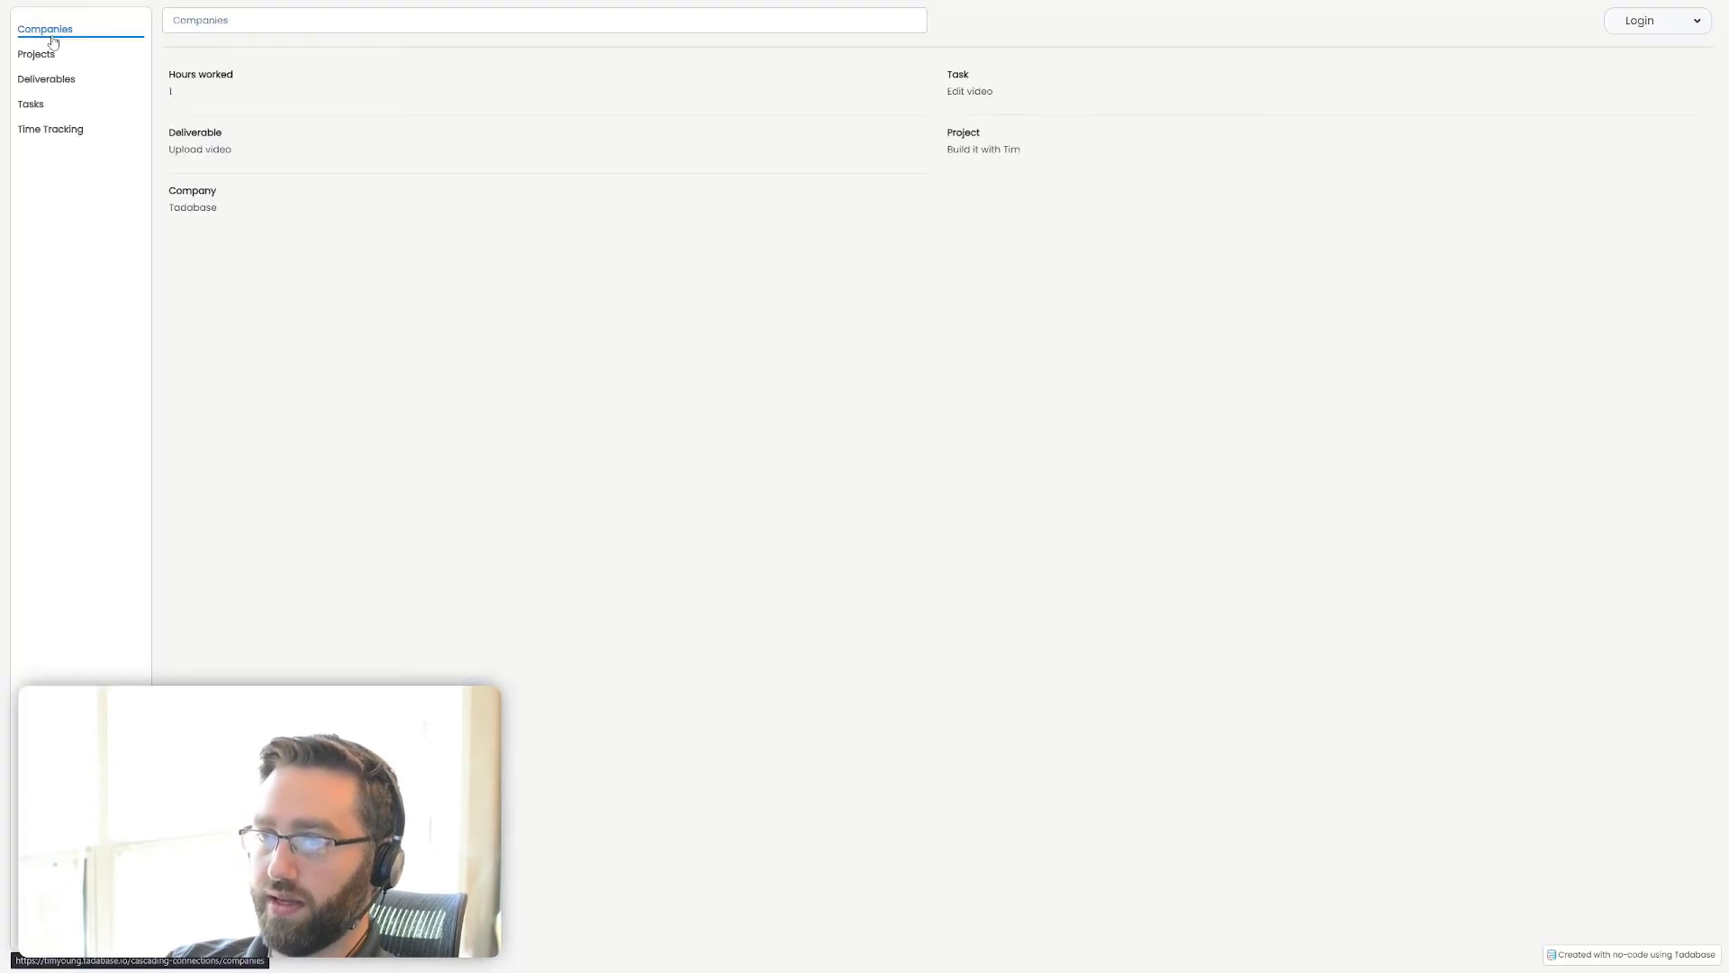
{"action": "left_click", "coordinate": [65, 59]}
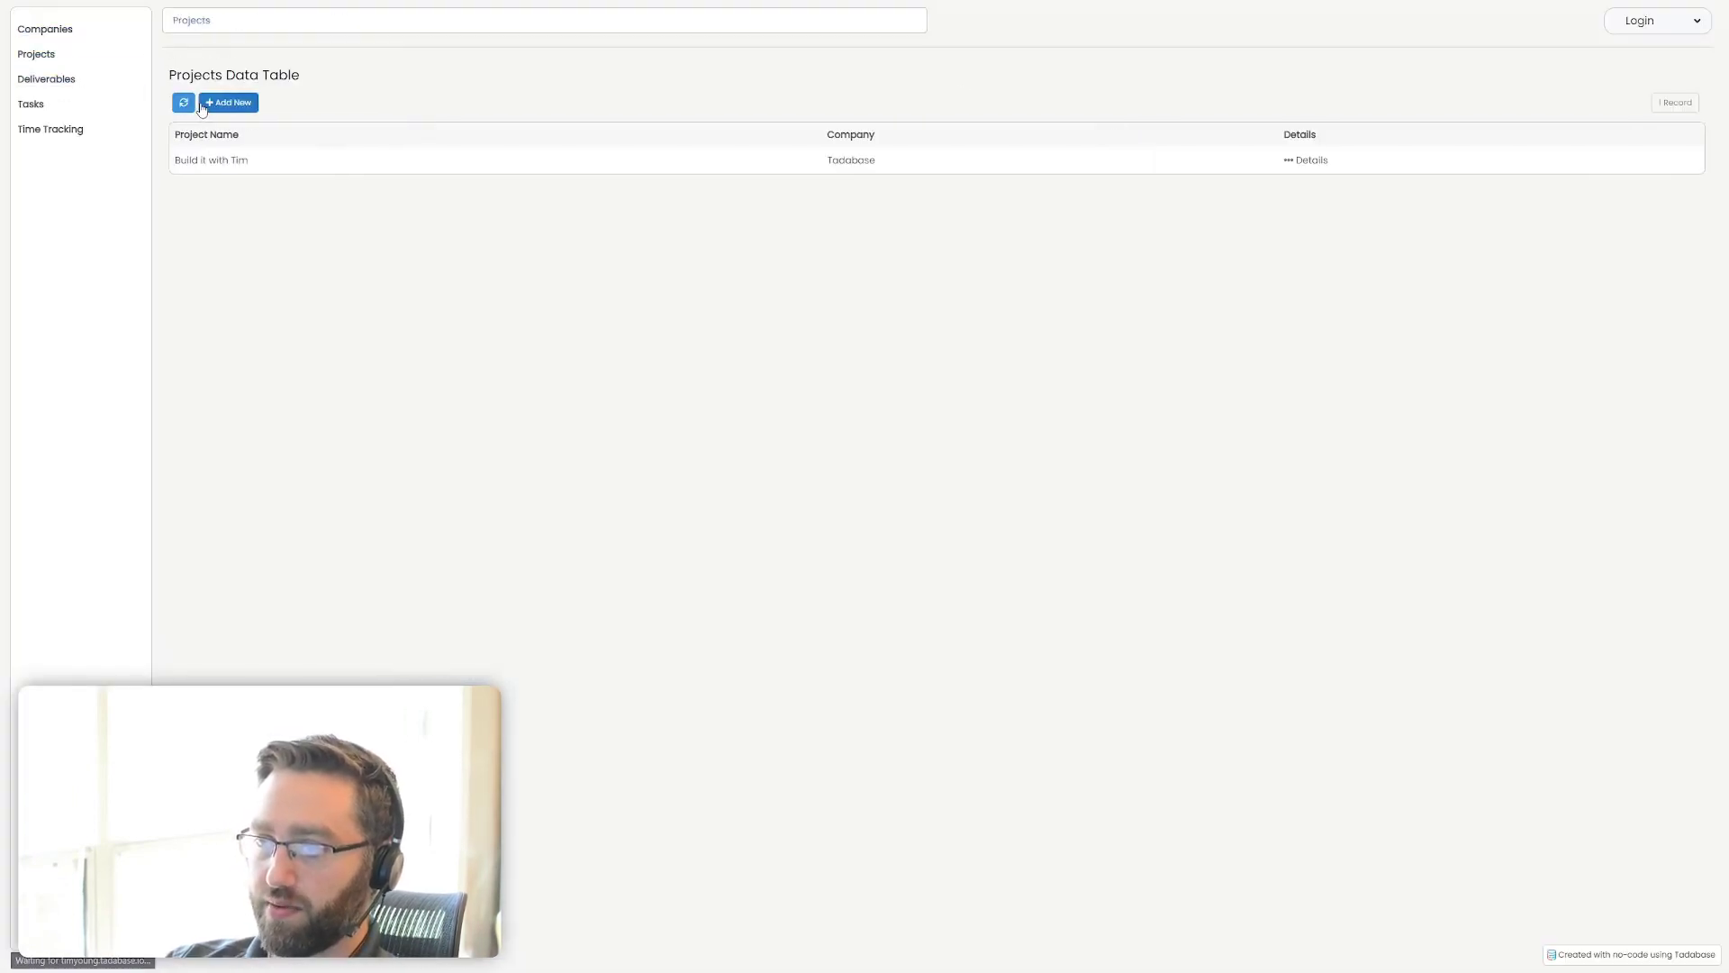
{"action": "left_click", "coordinate": [208, 102]}
{"action": "left_click", "coordinate": [900, 109]}
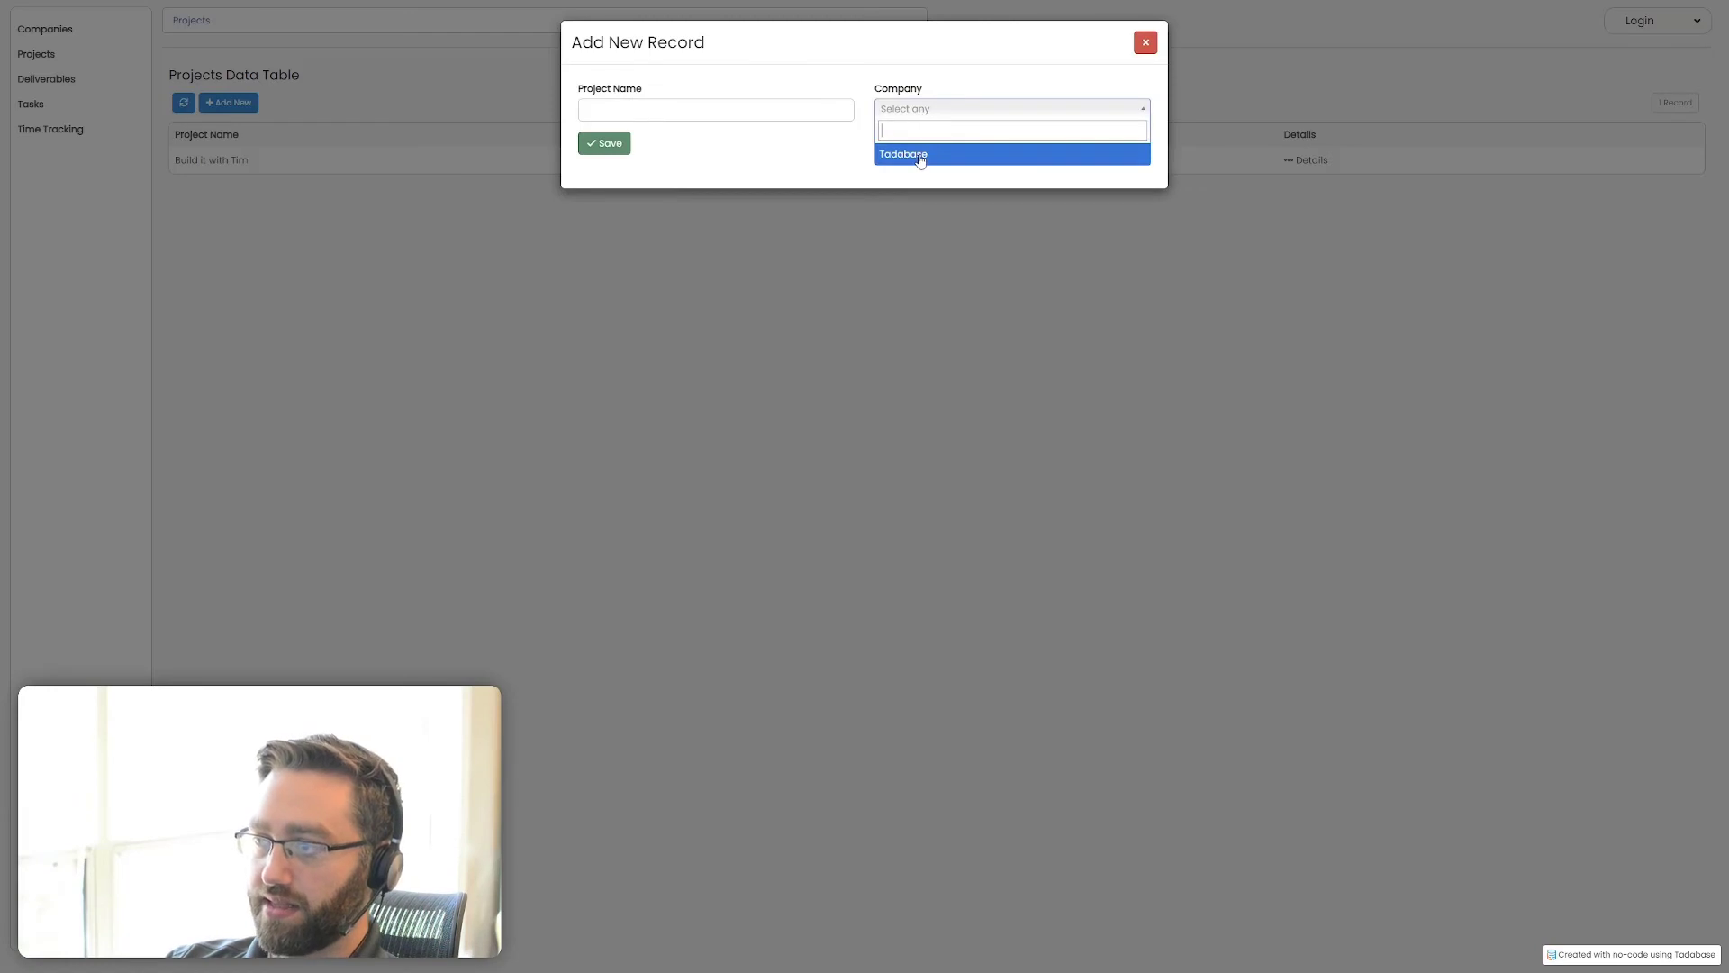
{"action": "left_click", "coordinate": [449, 415]}
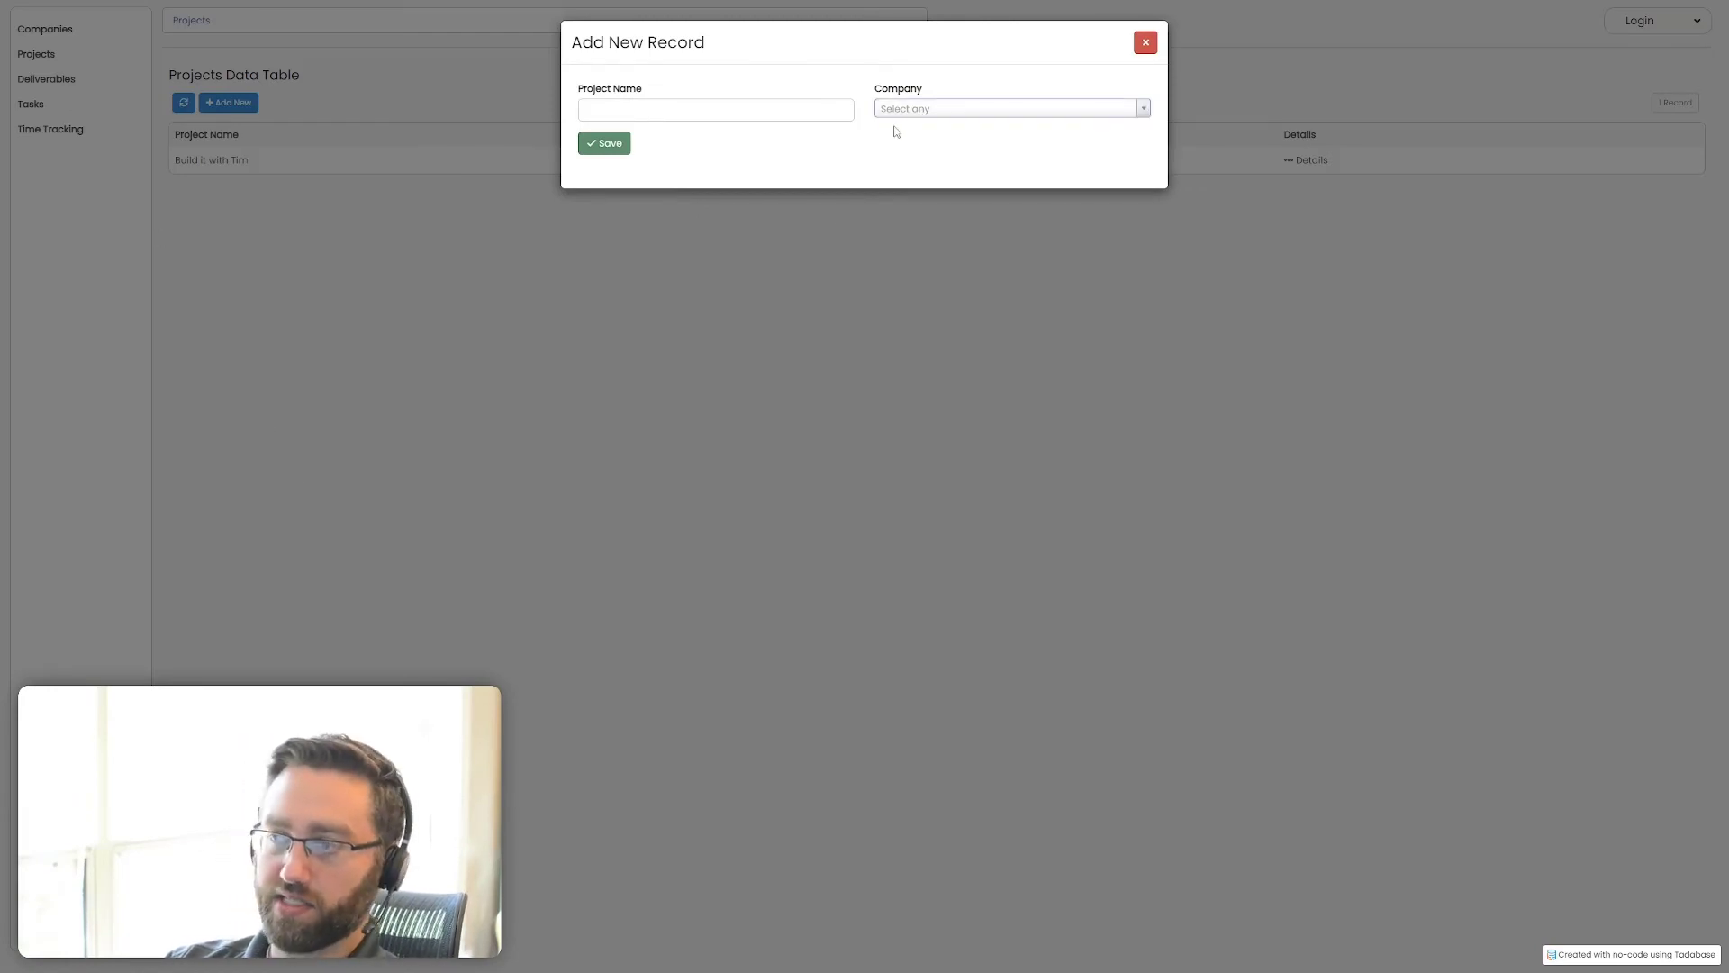
{"action": "left_click", "coordinate": [1147, 50]}
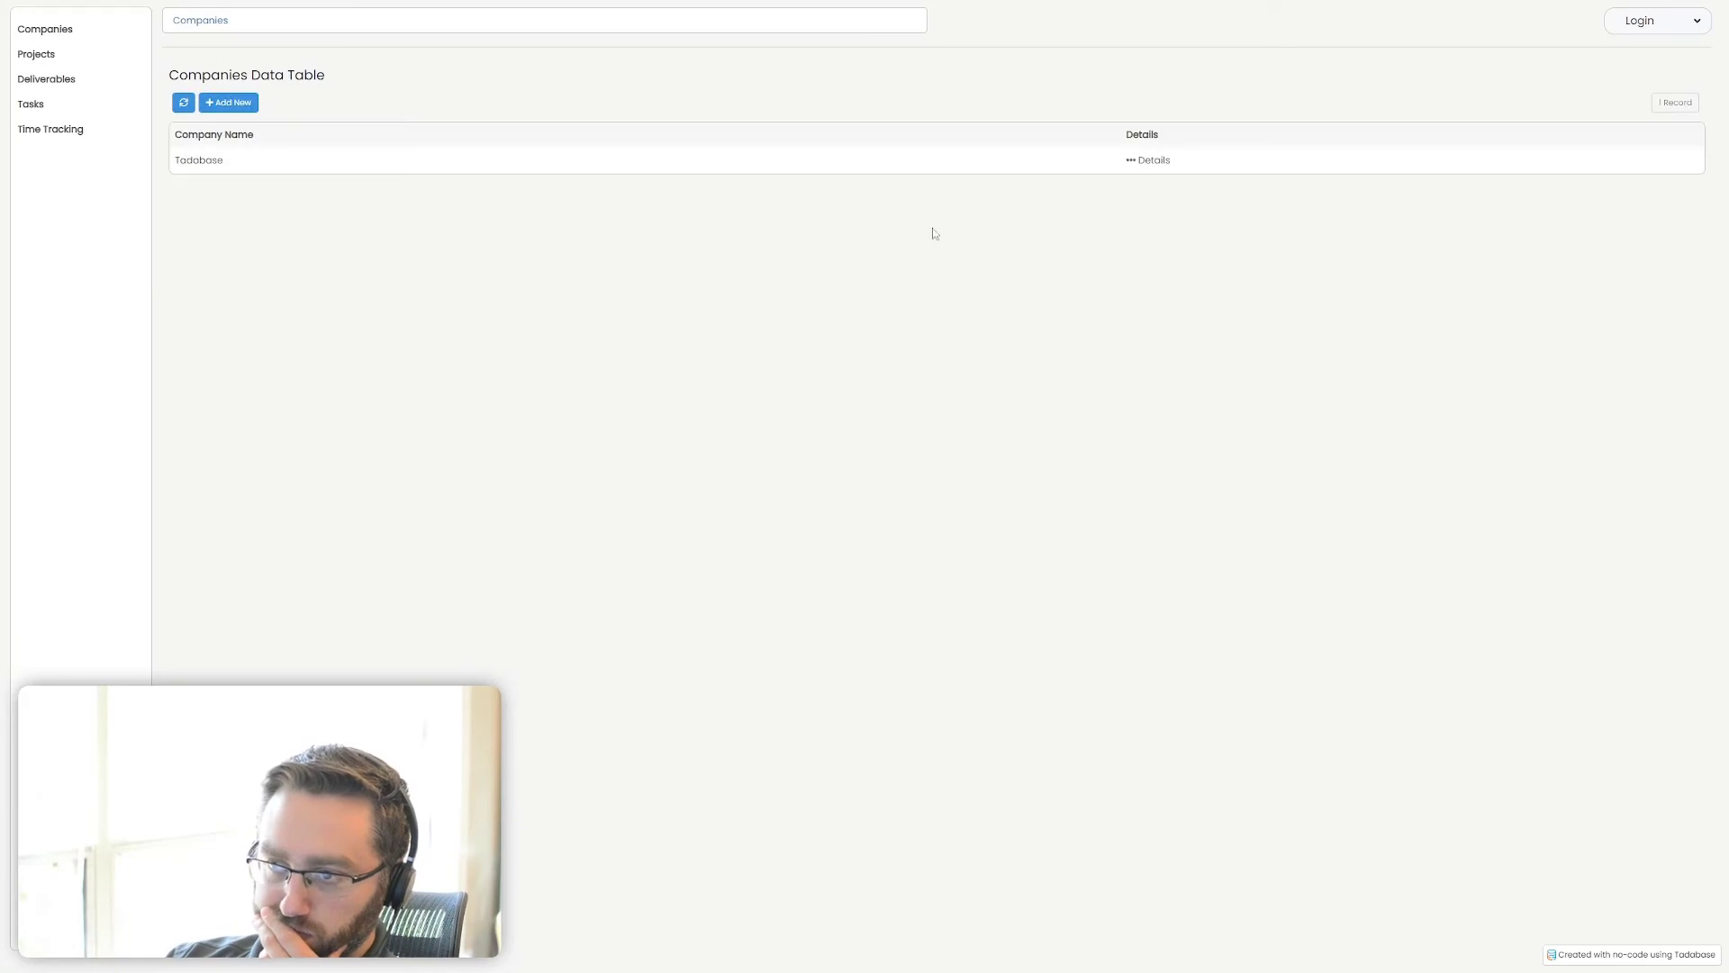
Add a project named Feature Spotlight from the Company Details page of Tadabase
{"action": "left_click", "coordinate": [1153, 160]}
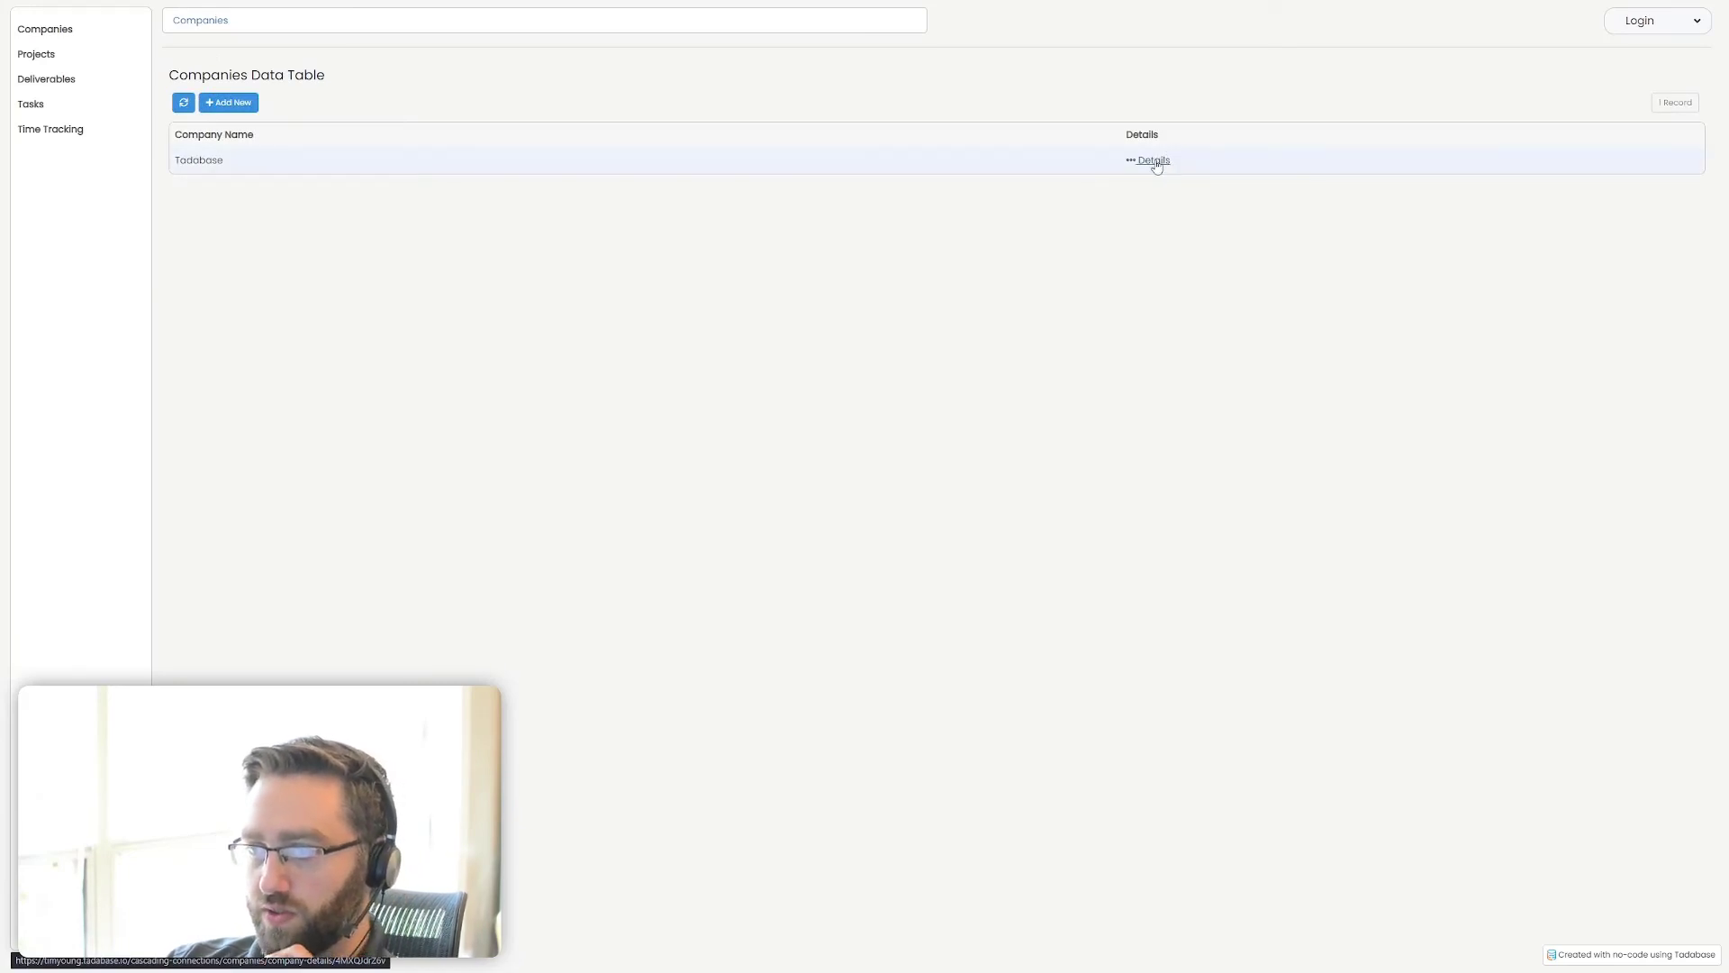
{"action": "left_click", "coordinate": [229, 204]}
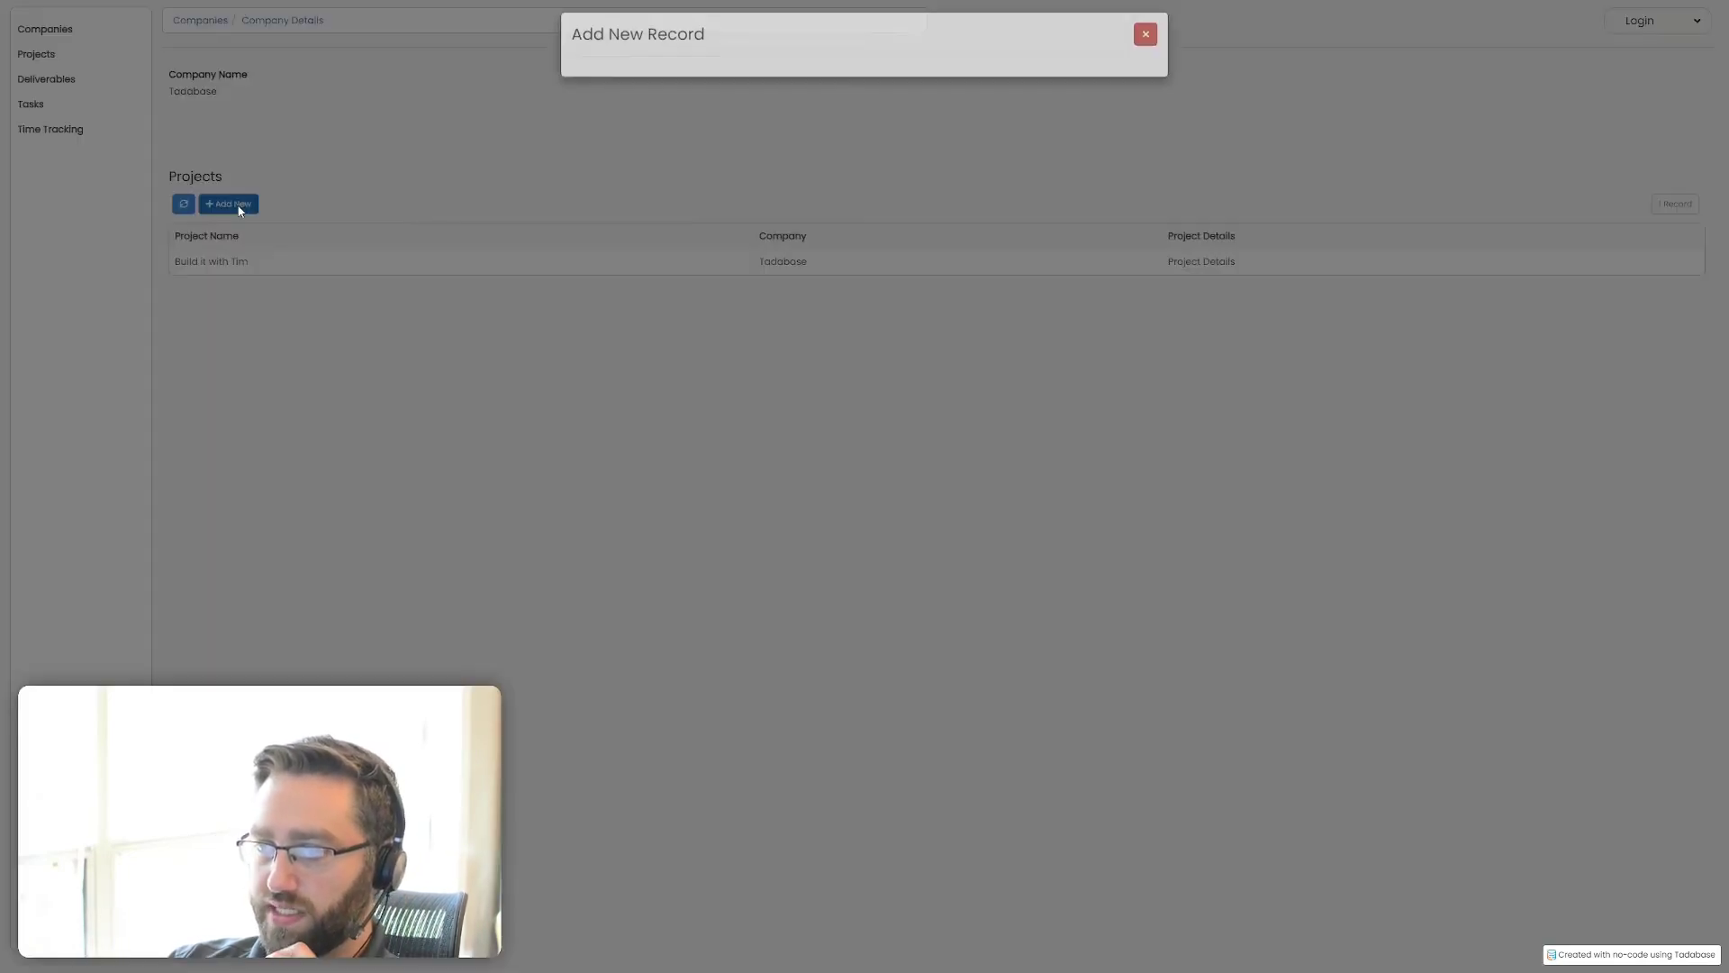
{"action": "left_click", "coordinate": [695, 109]}
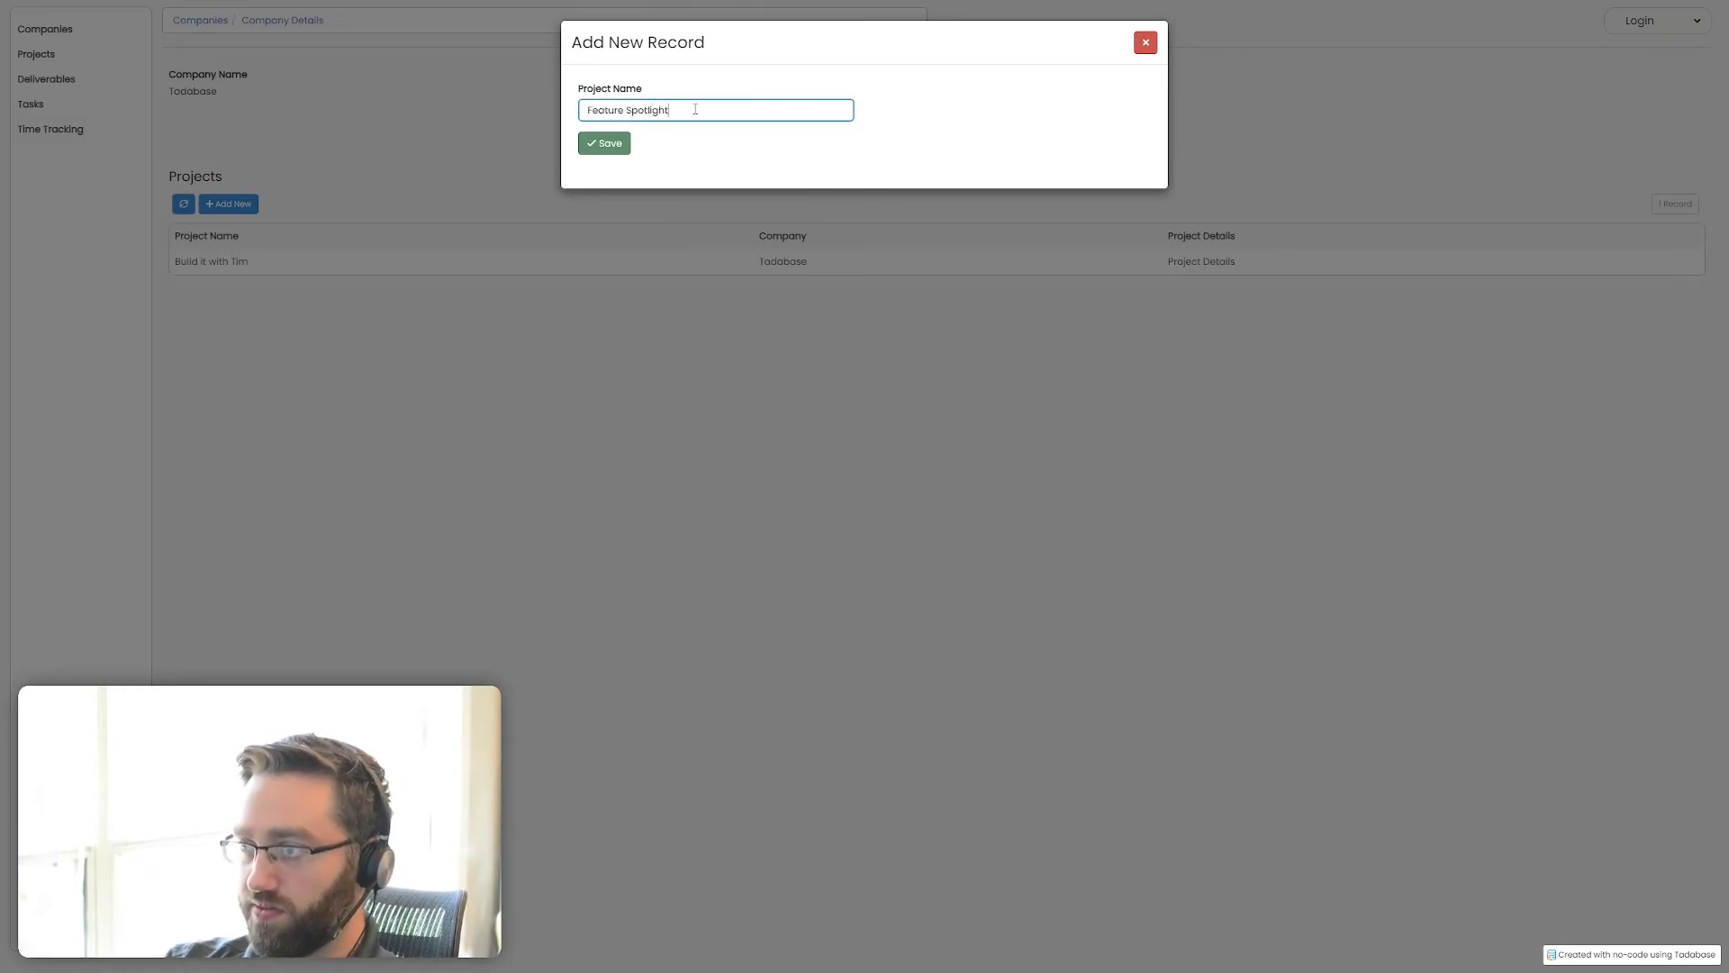
{"action": "left_click", "coordinate": [601, 147]}
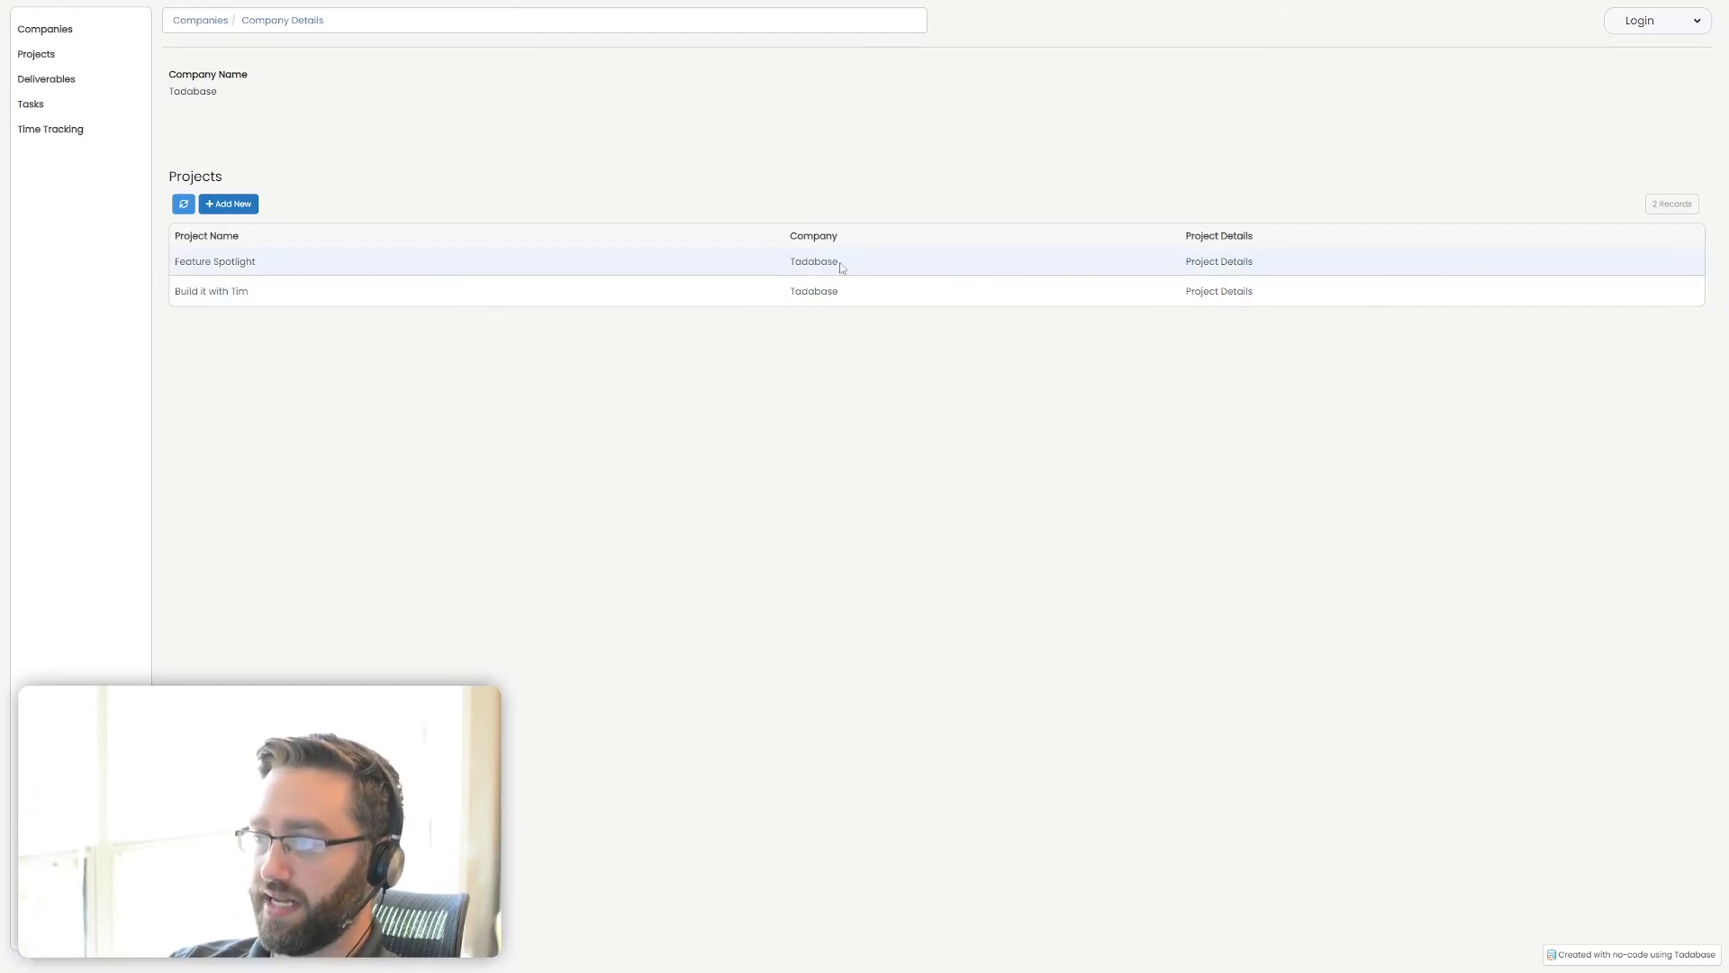
Add a deliverable named "Upload video" from the Project Details page of Feature Spotlight
{"action": "left_click_drag", "start_coordinate": [259, 262], "coordinate": [172, 262]}
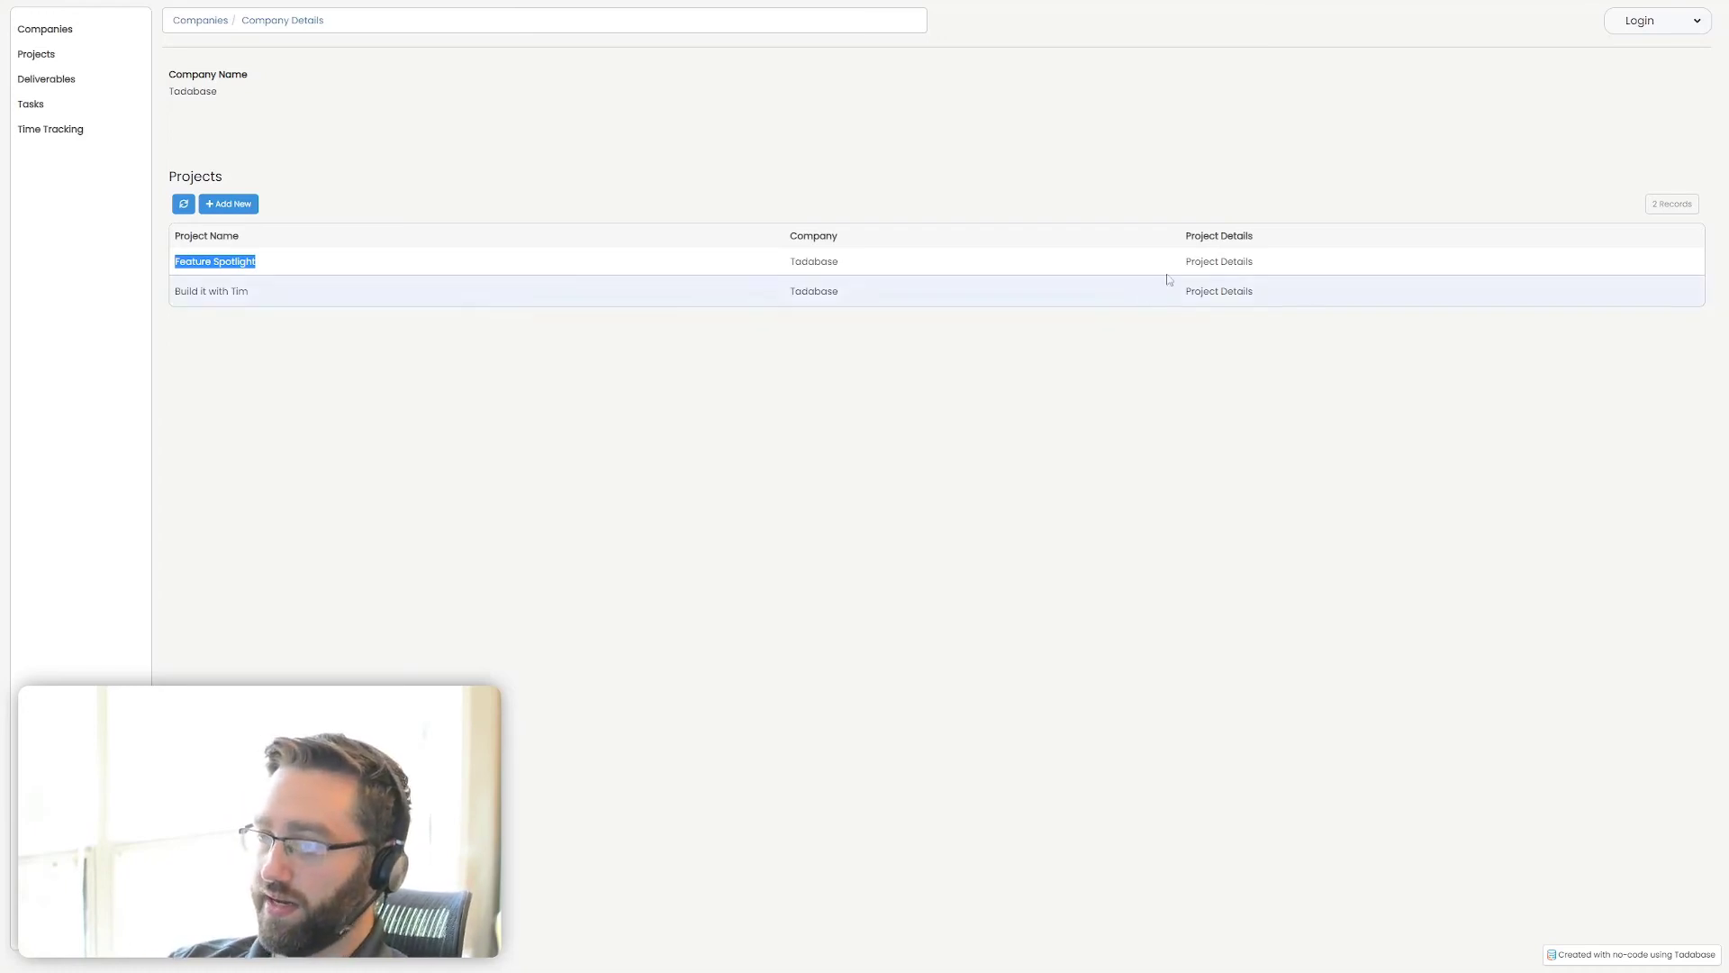
{"action": "left_click", "coordinate": [1200, 261]}
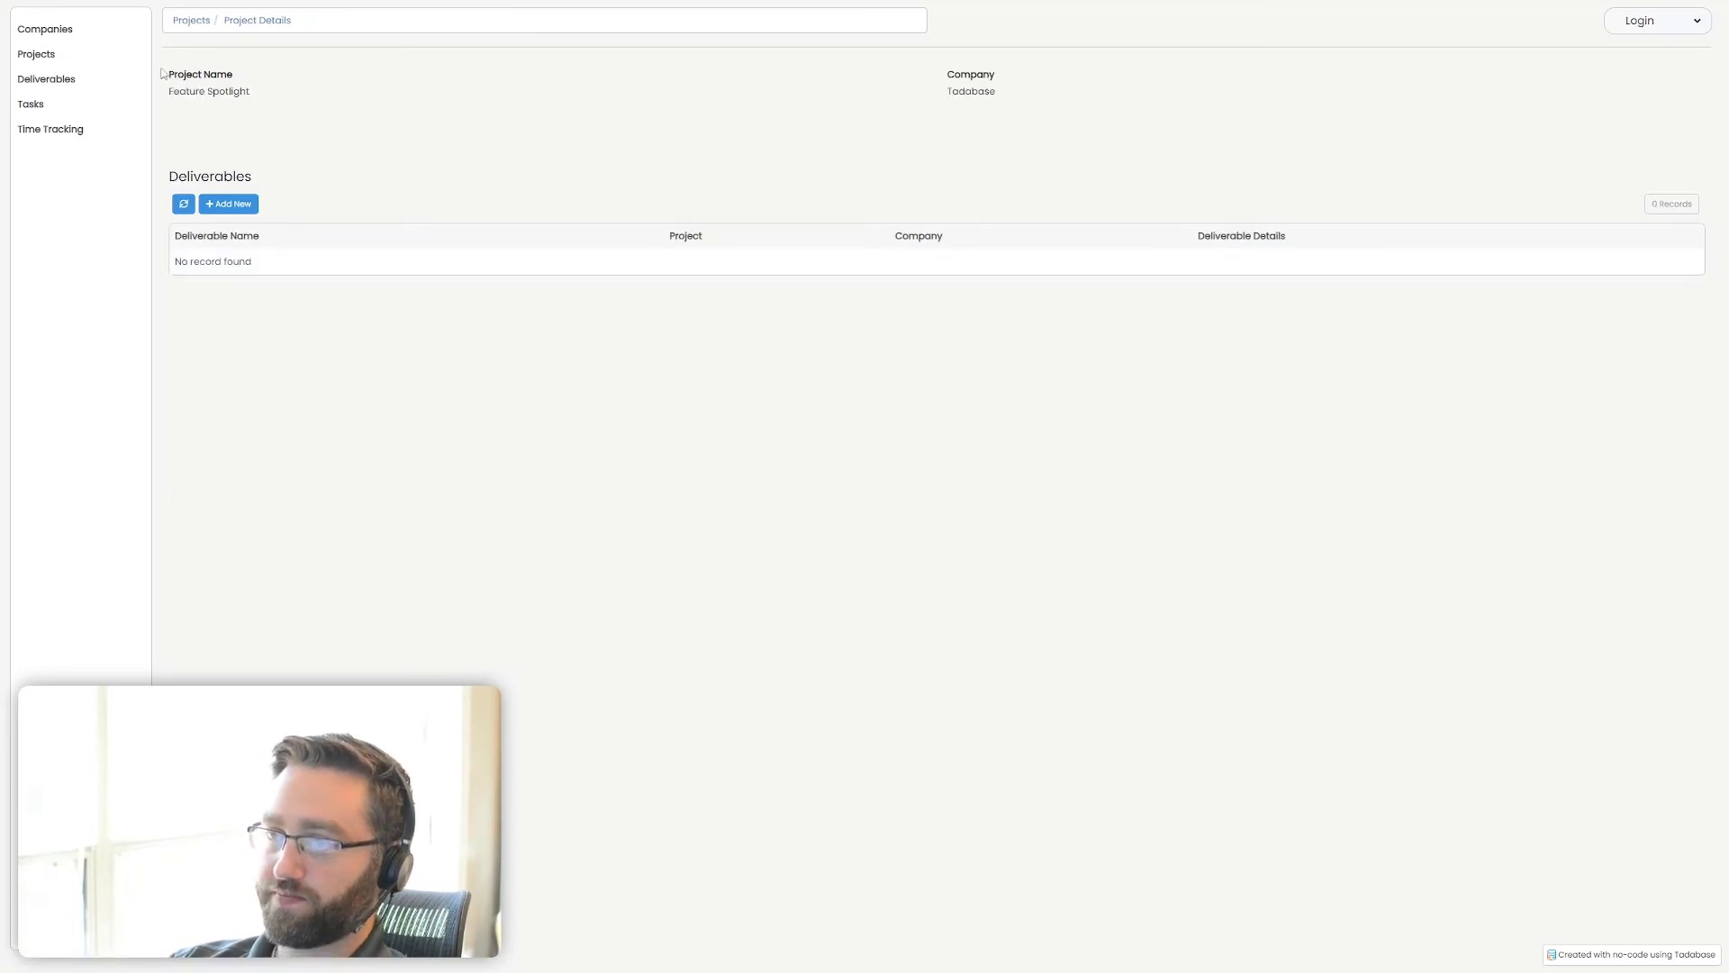
{"action": "left_click", "coordinate": [245, 209]}
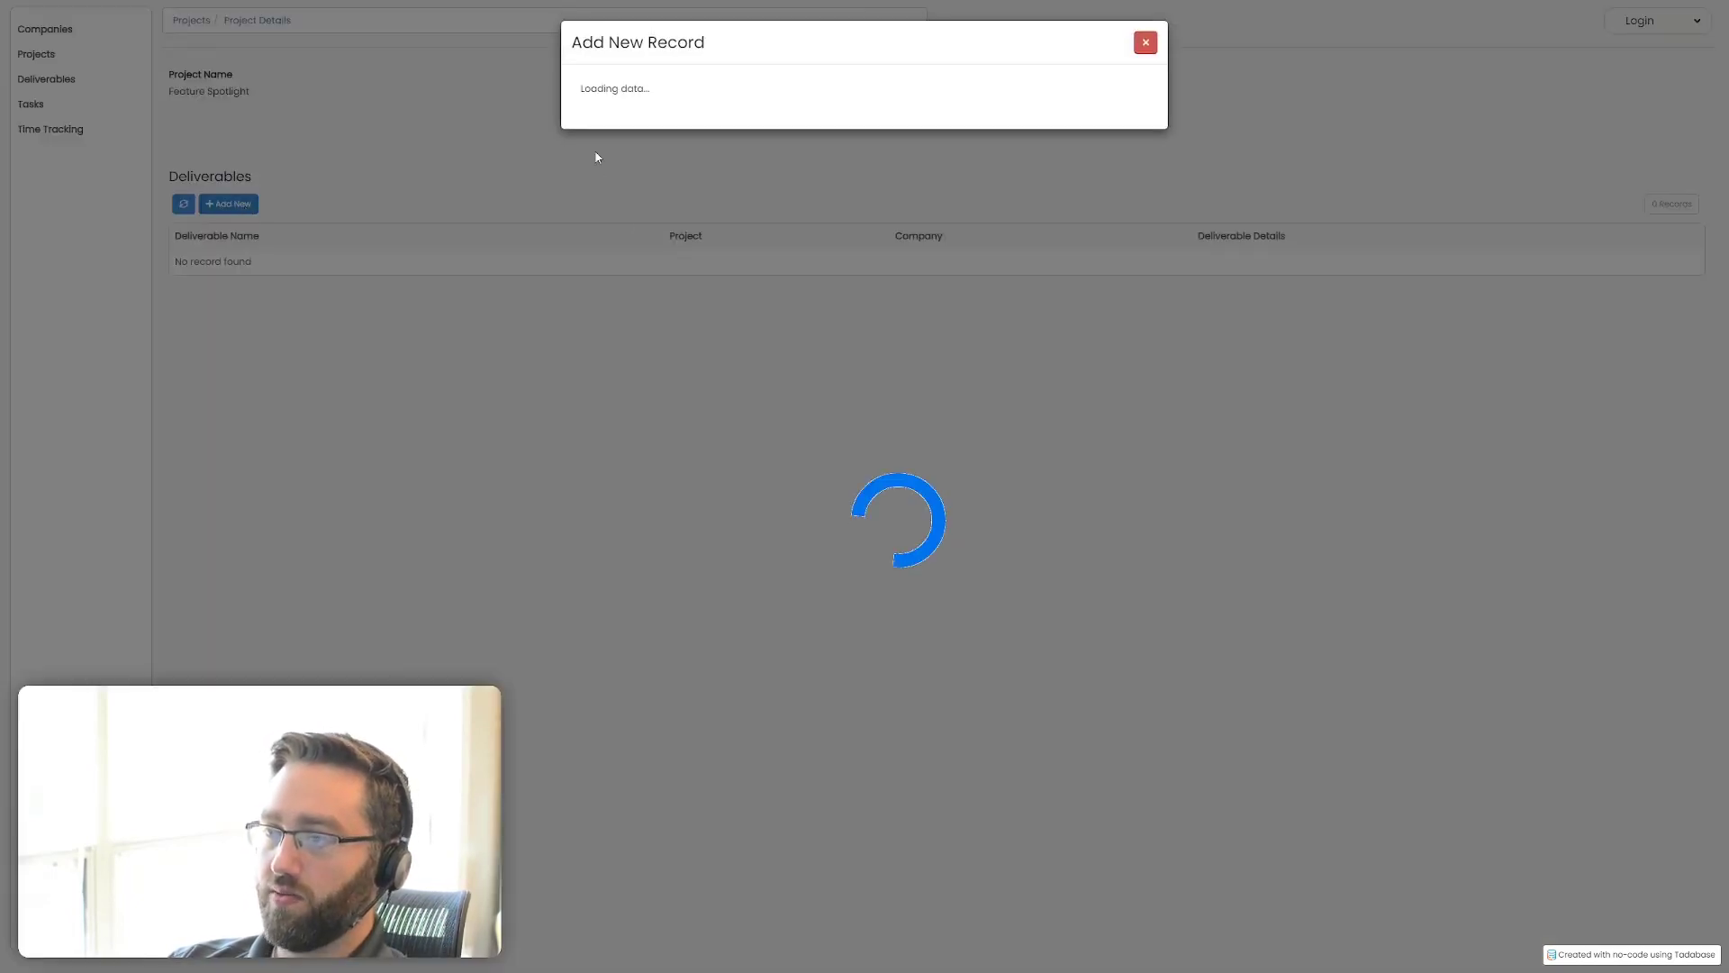
{"action": "left_click", "coordinate": [624, 112]}
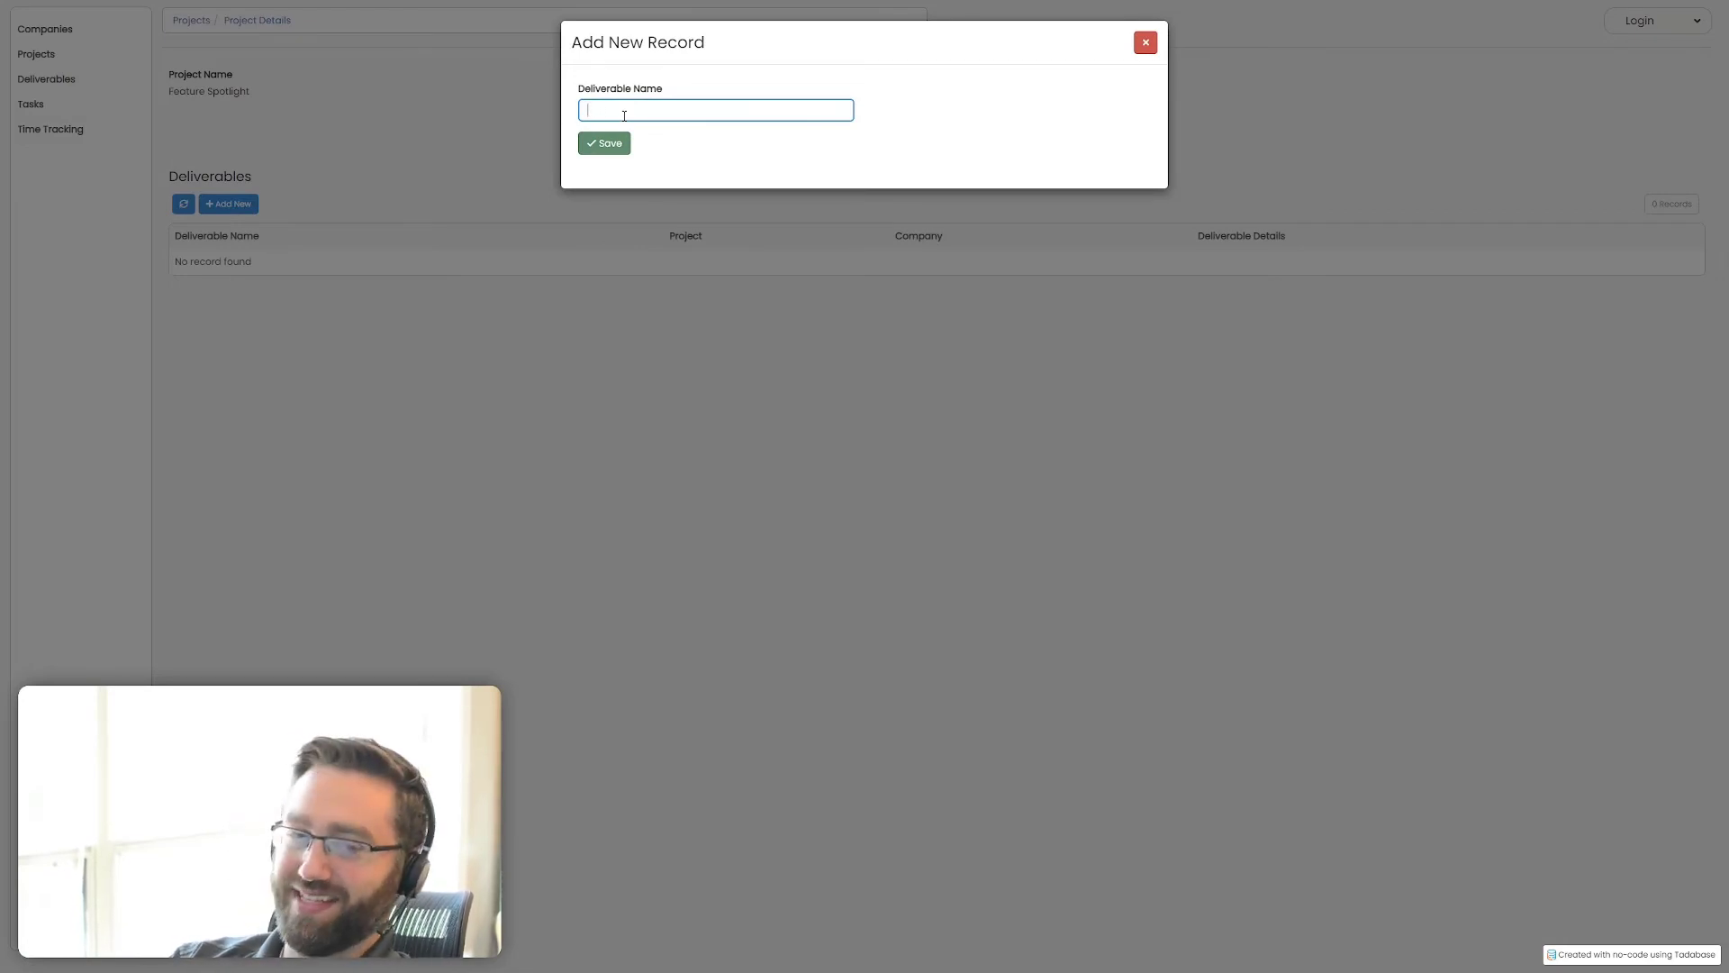
{"action": "type", "text": "Upload"}
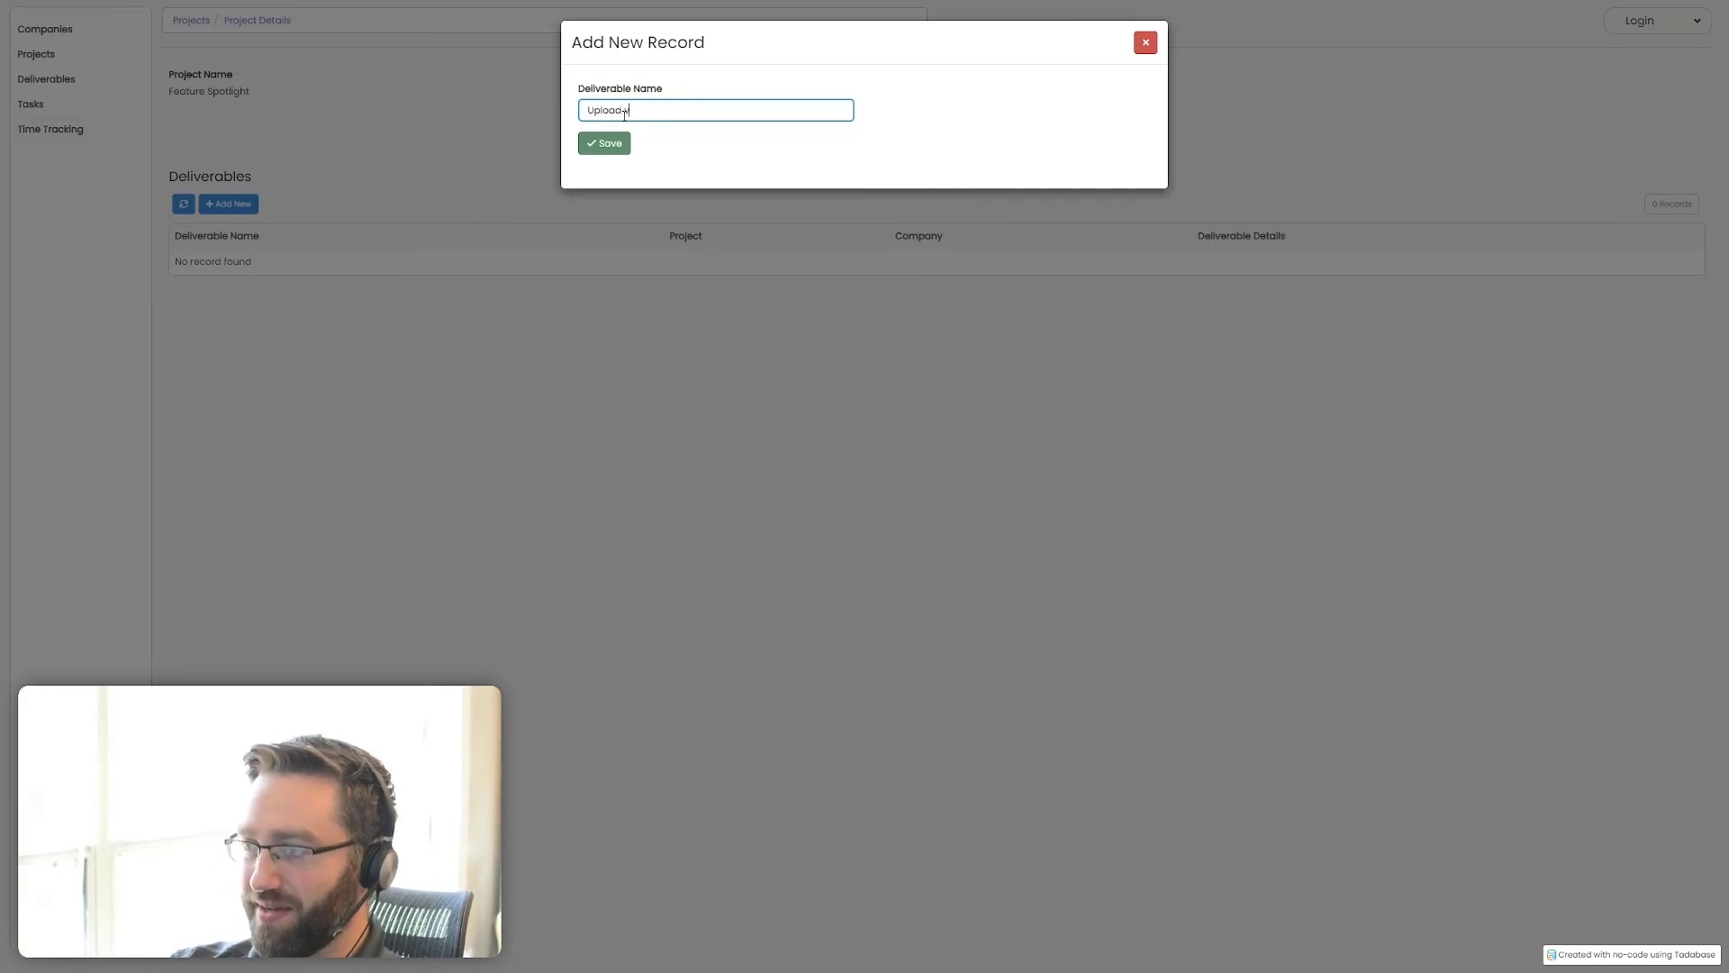
{"action": "type", "text": " video"}
{"action": "left_click", "coordinate": [621, 148]}
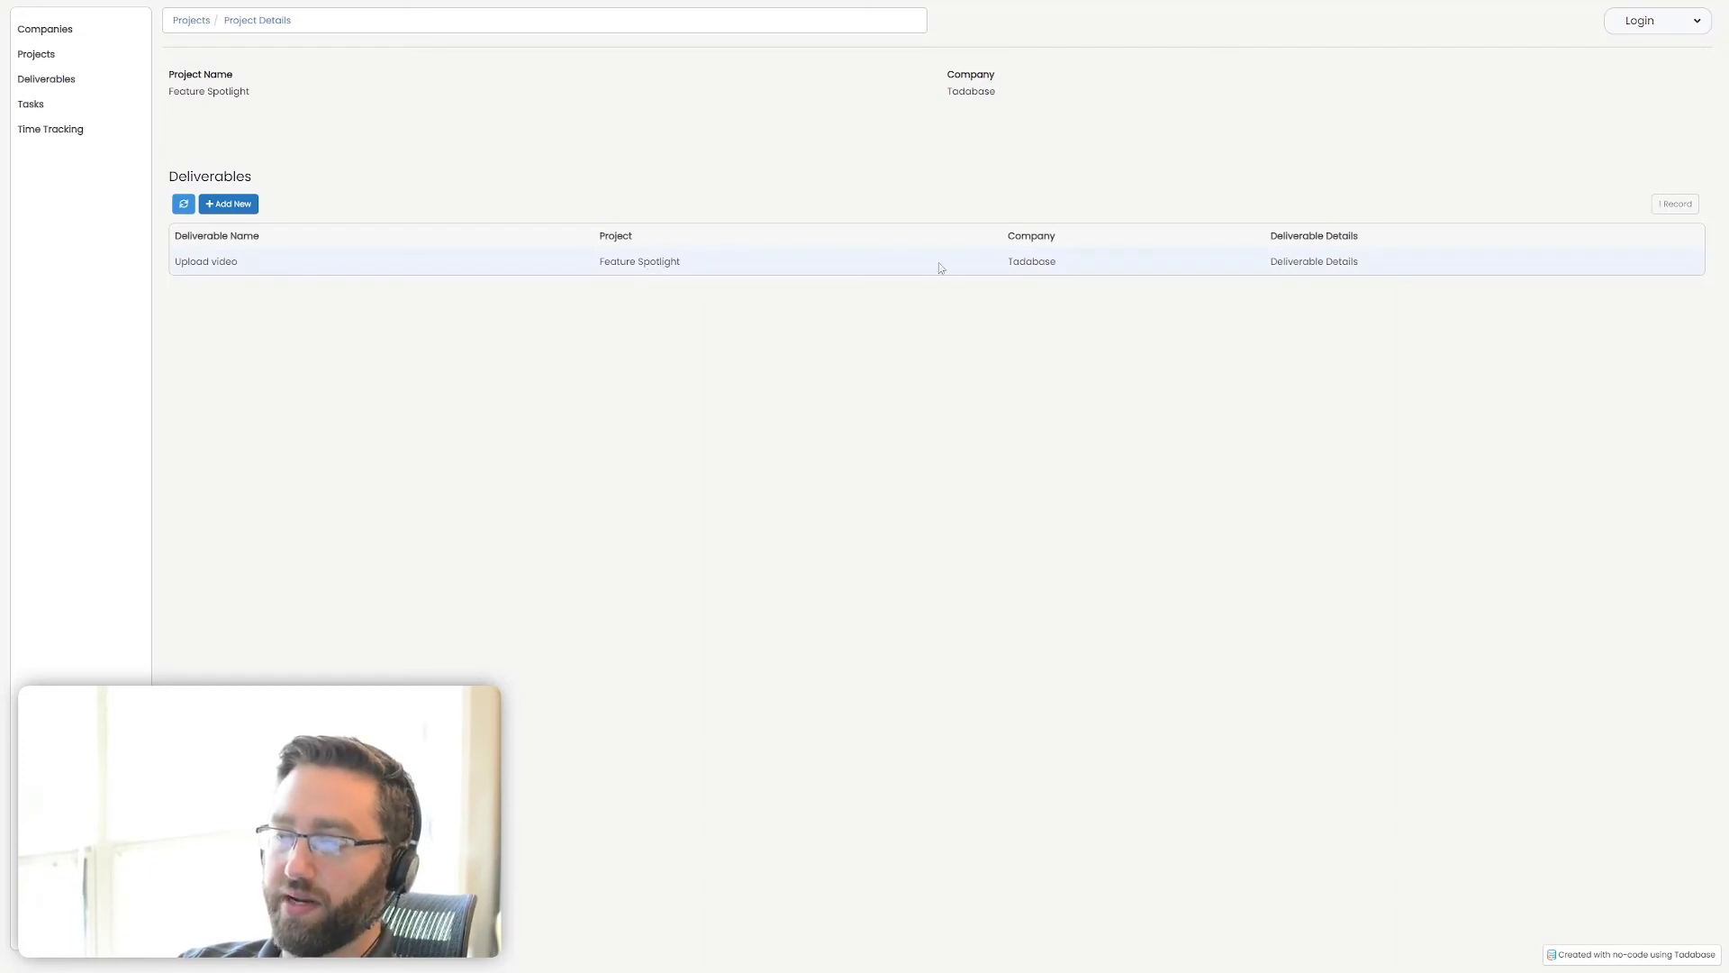
Add a task named "Pick topic" with status Open from the Deliverable Details page of Upload video
{"action": "left_click", "coordinate": [1315, 262]}
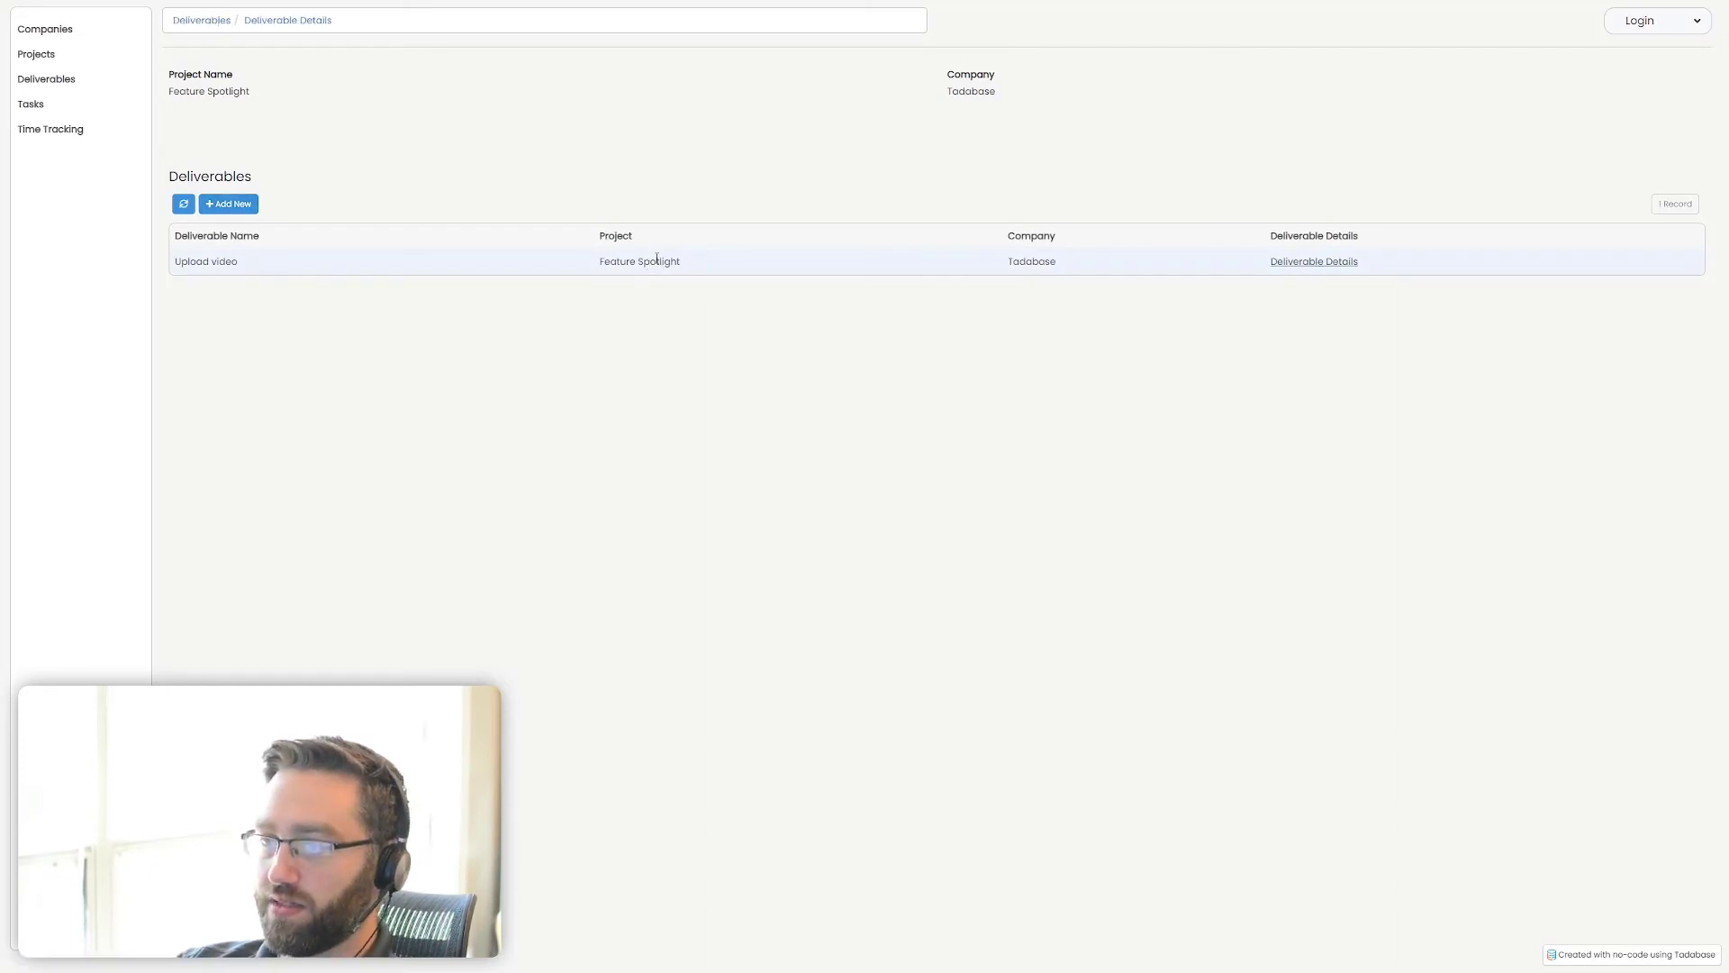
{"action": "left_click", "coordinate": [241, 261]}
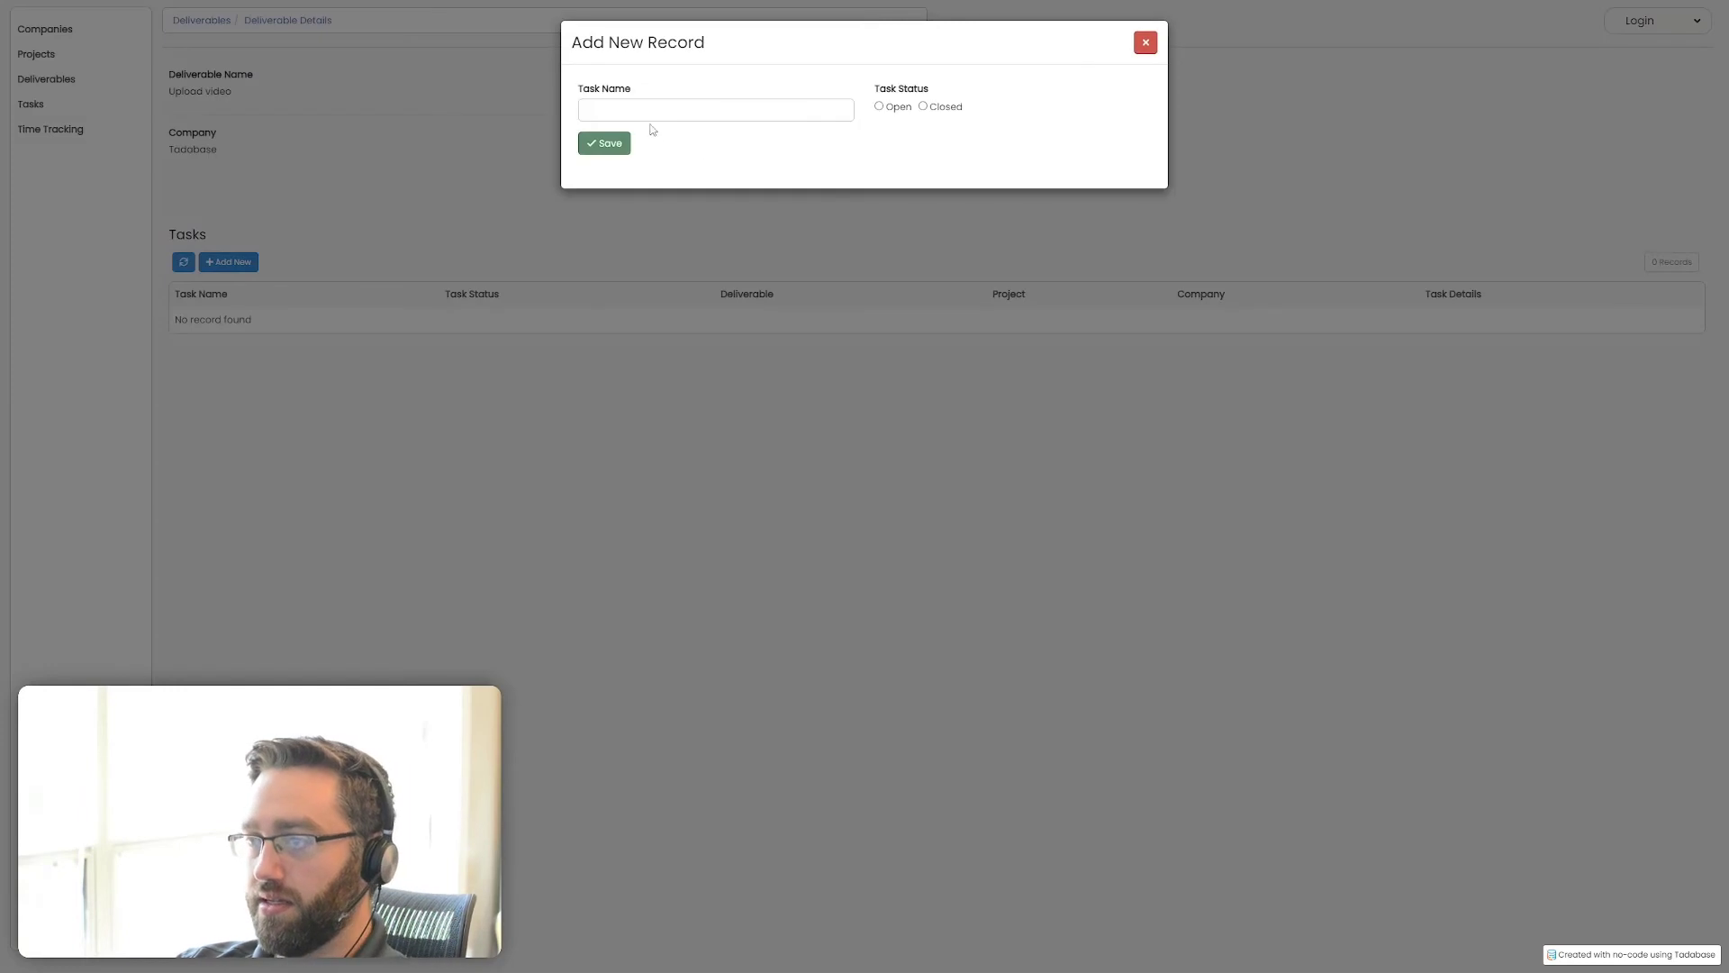
{"action": "left_click", "coordinate": [649, 116]}
{"action": "type", "text": "Cr"}
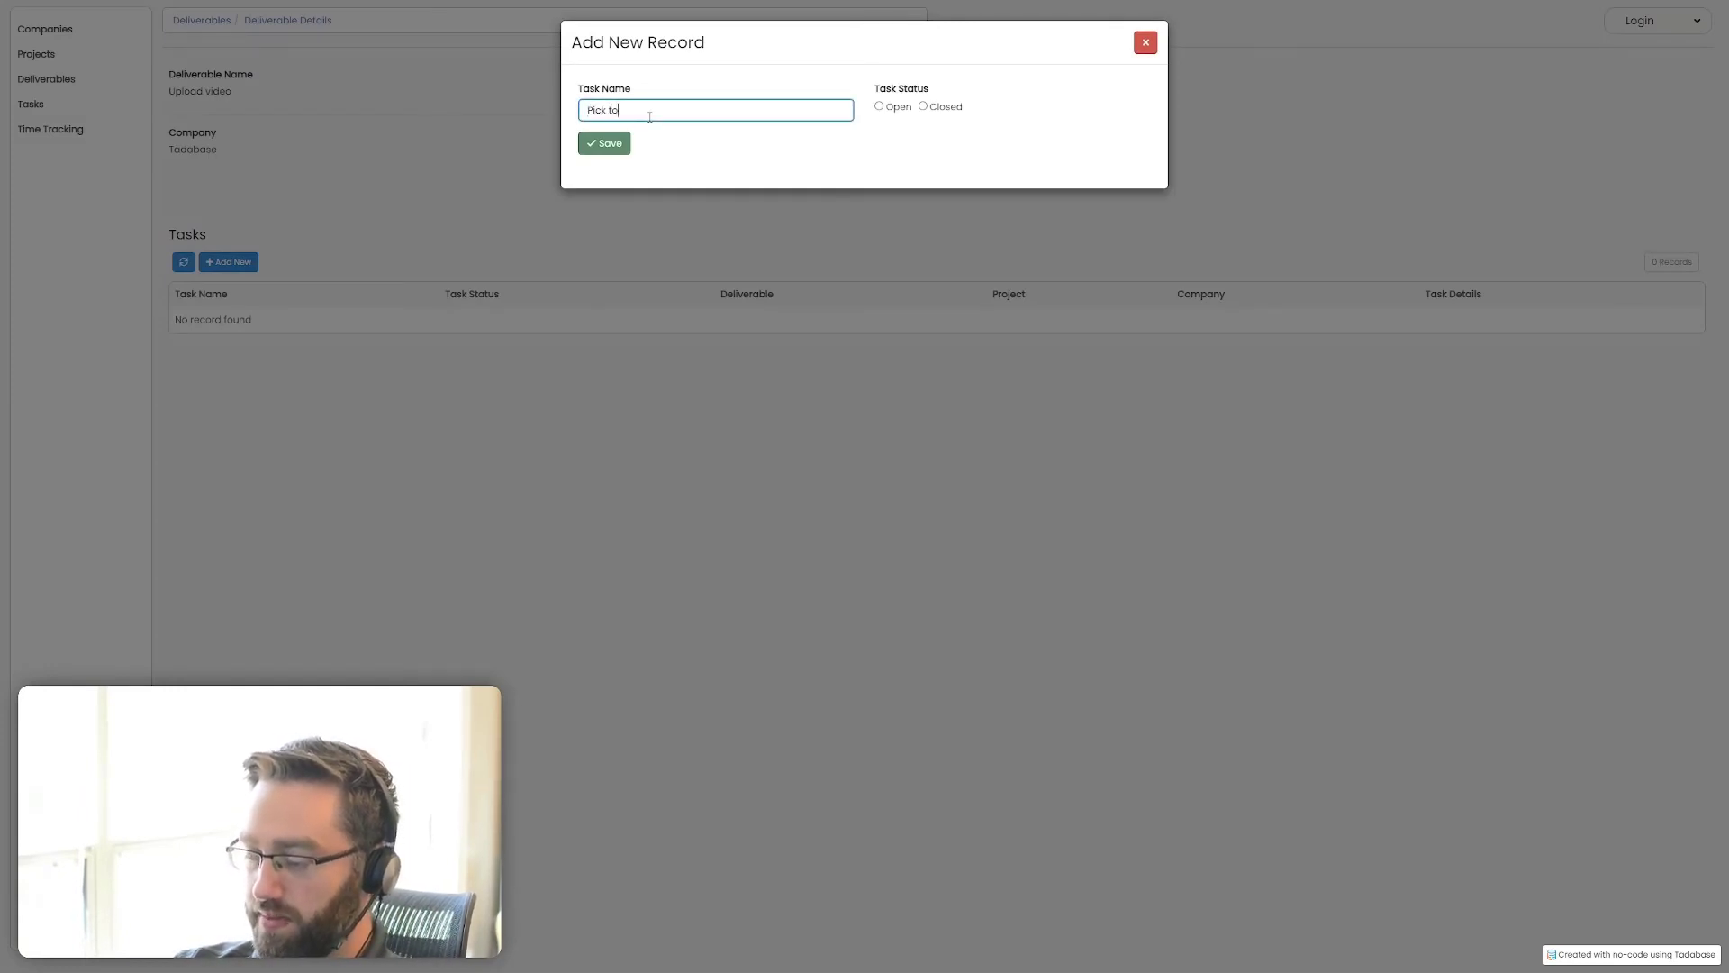
{"action": "left_click", "coordinate": [897, 108]}
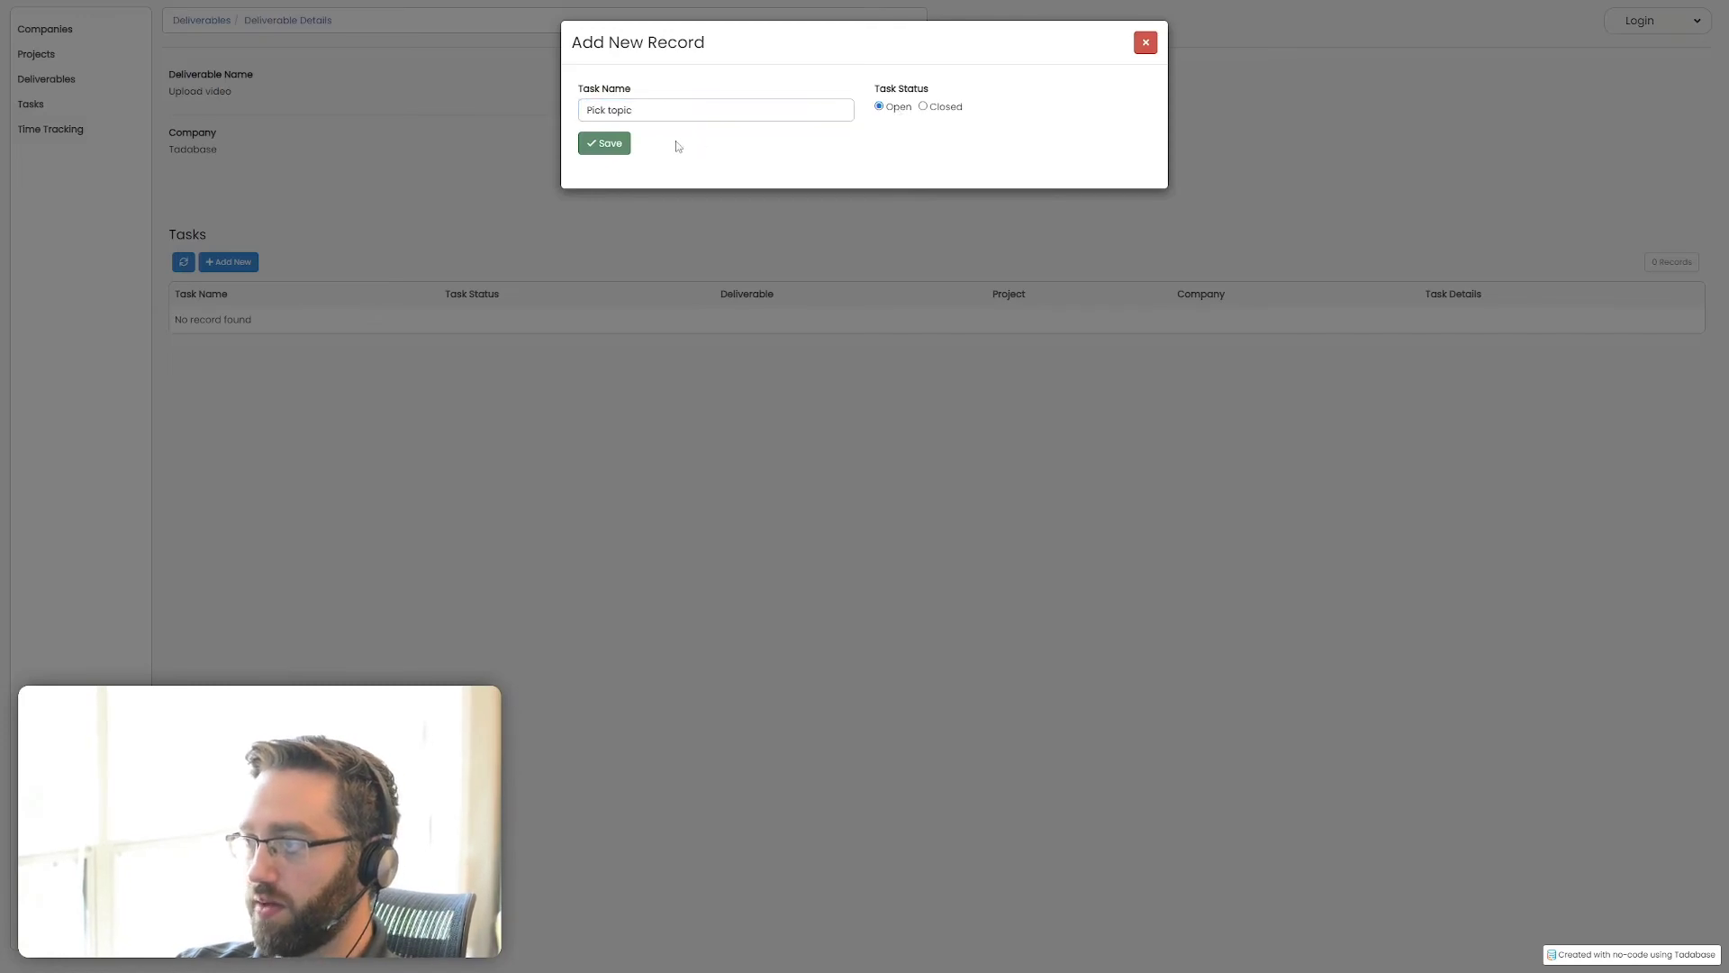
{"action": "left_click", "coordinate": [628, 146]}
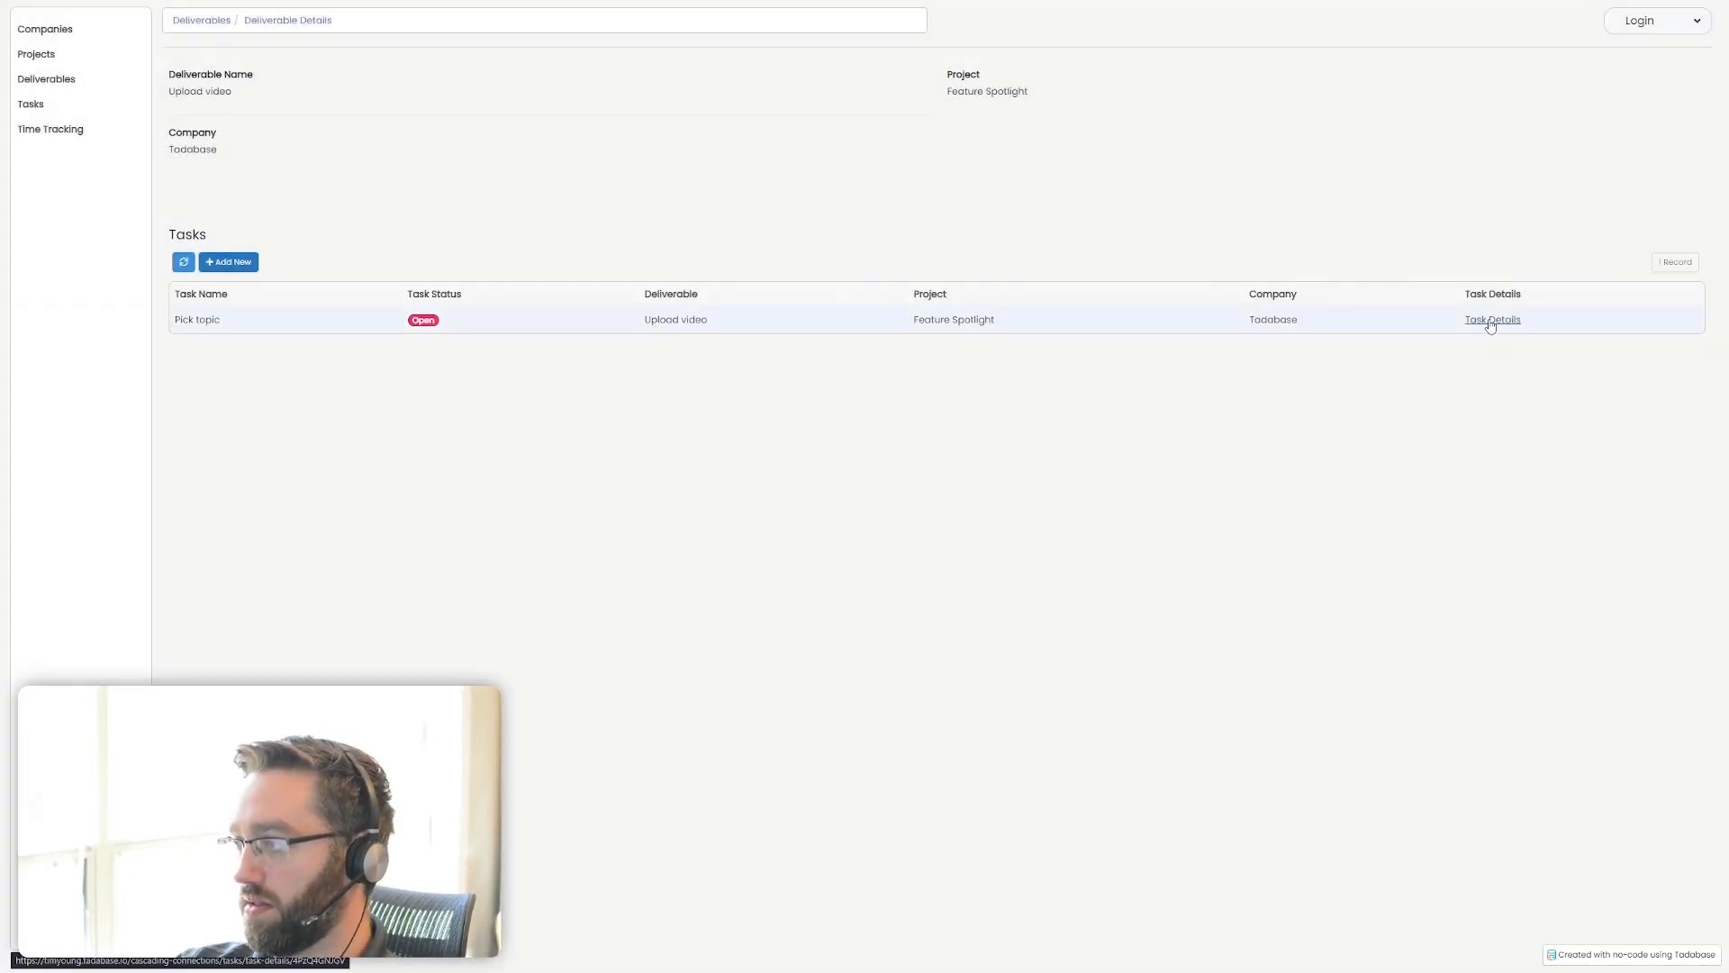
Add another task named "Create demo app" with status Open to the Upload video deliverable
{"action": "left_click", "coordinate": [217, 263]}
{"action": "left_click", "coordinate": [676, 116]}
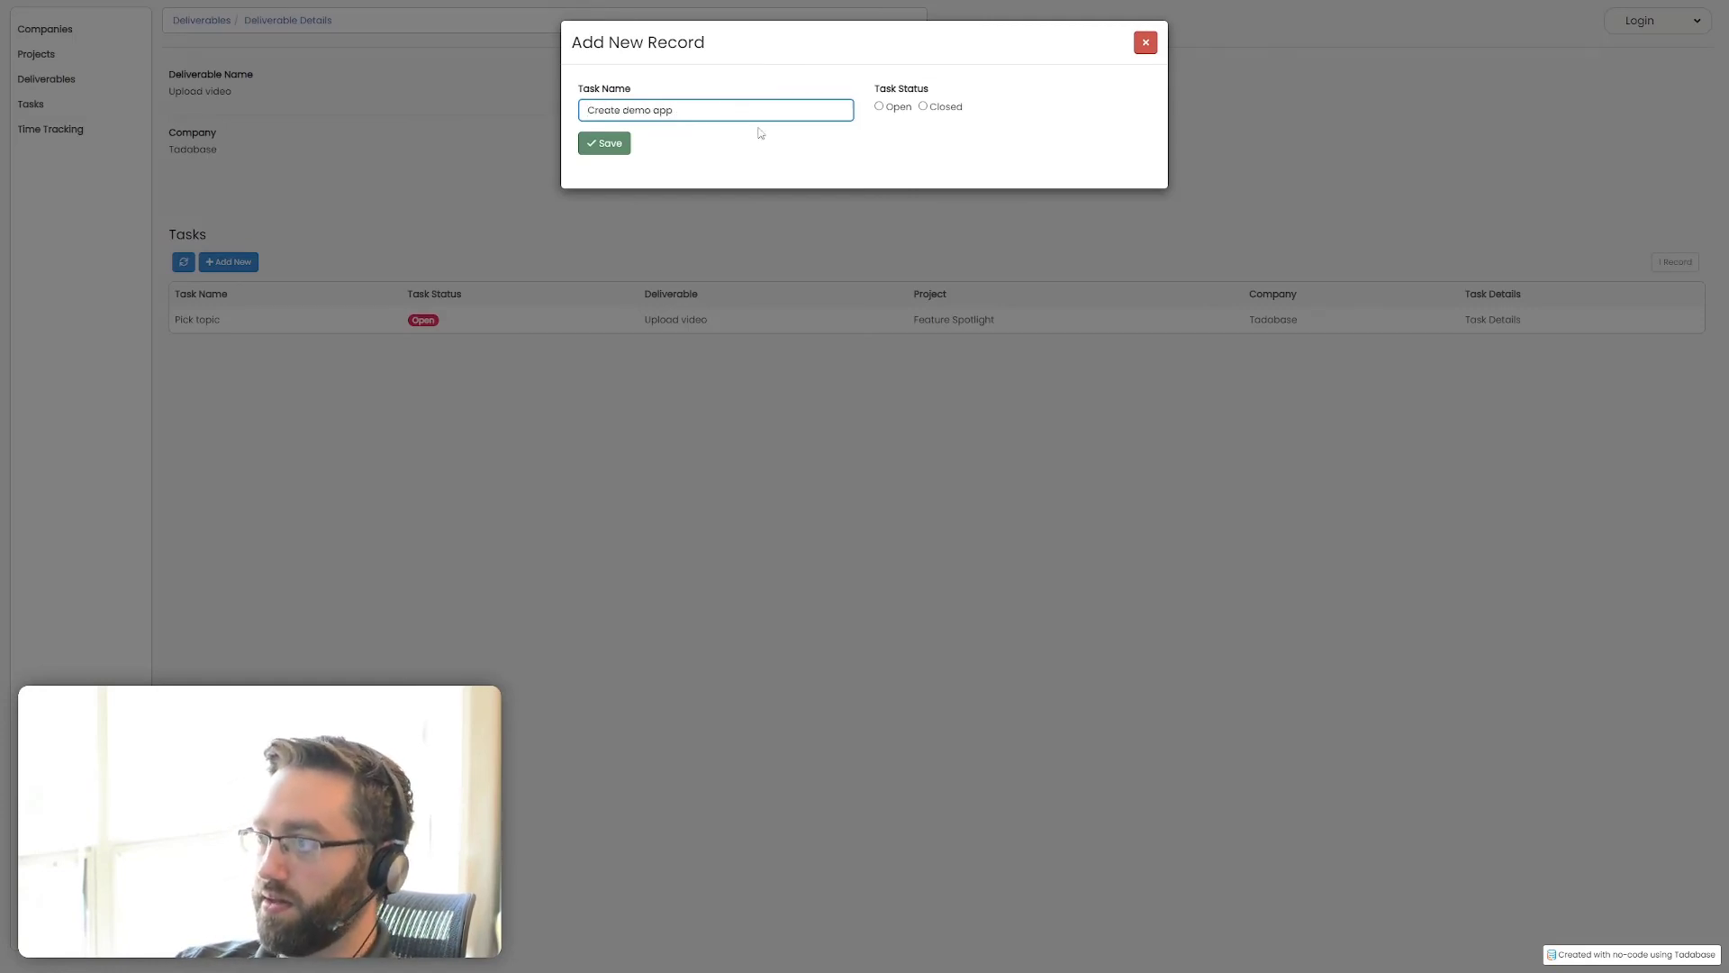
{"action": "left_click", "coordinate": [895, 108]}
{"action": "left_click", "coordinate": [611, 146]}
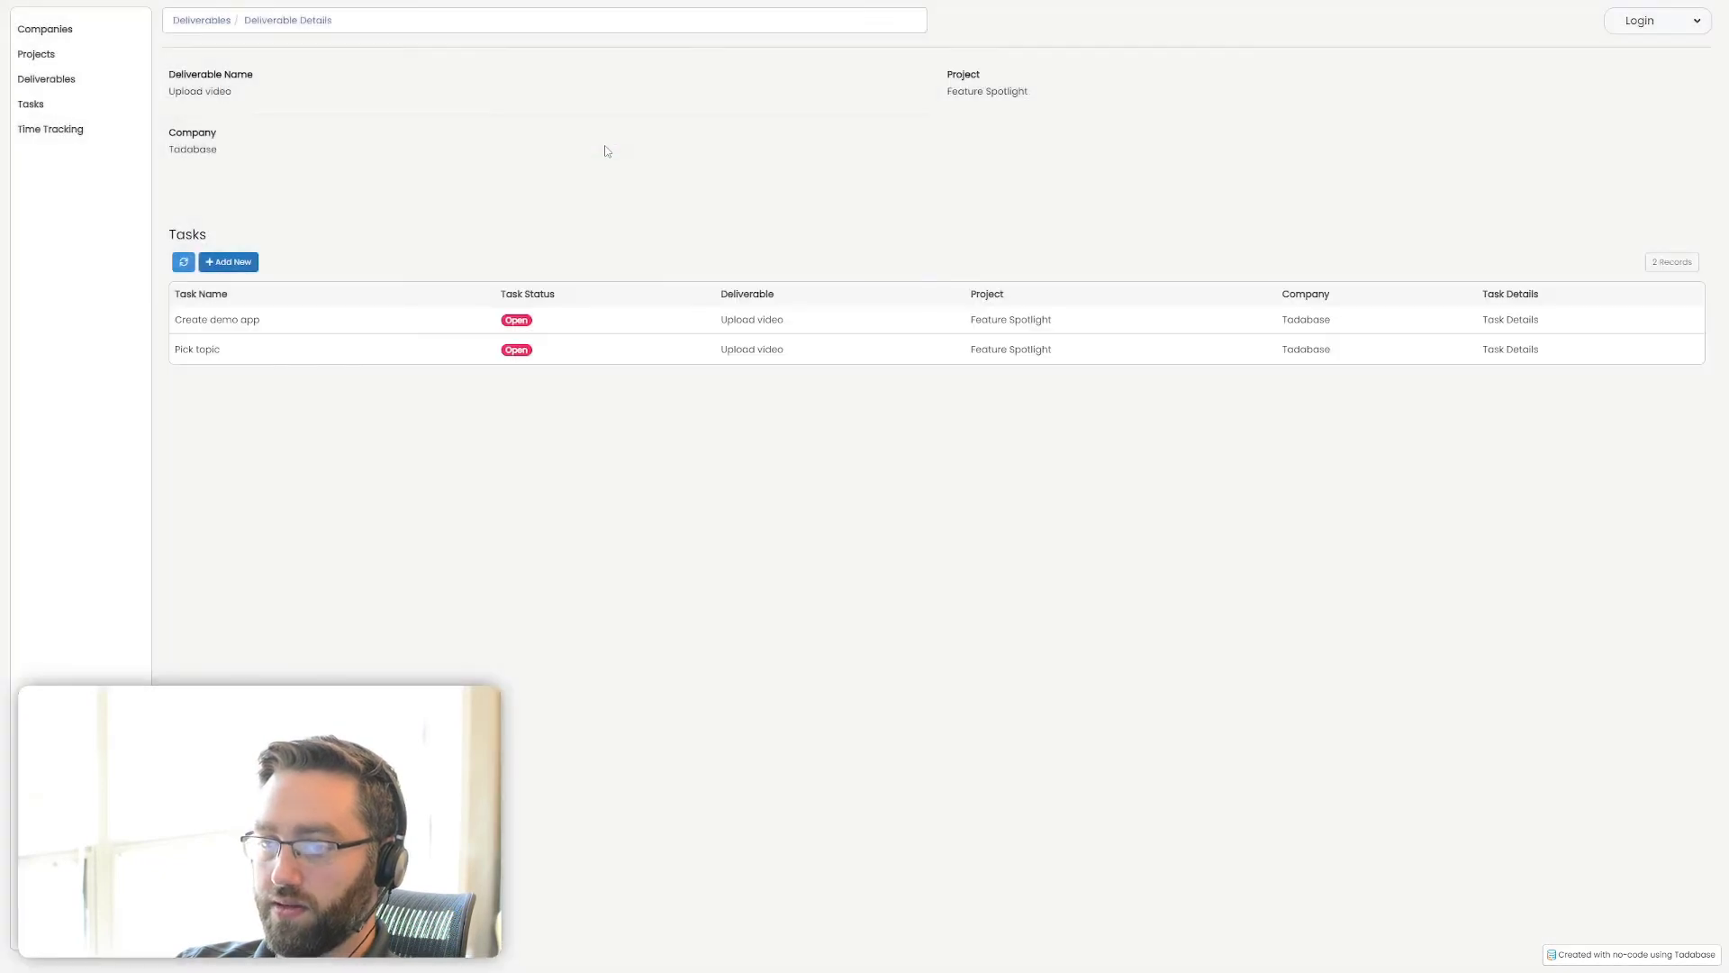
Add a time tracking record from the Task Details page of Pick topic, leaving the hours worked blank
{"action": "left_click", "coordinate": [1510, 350]}
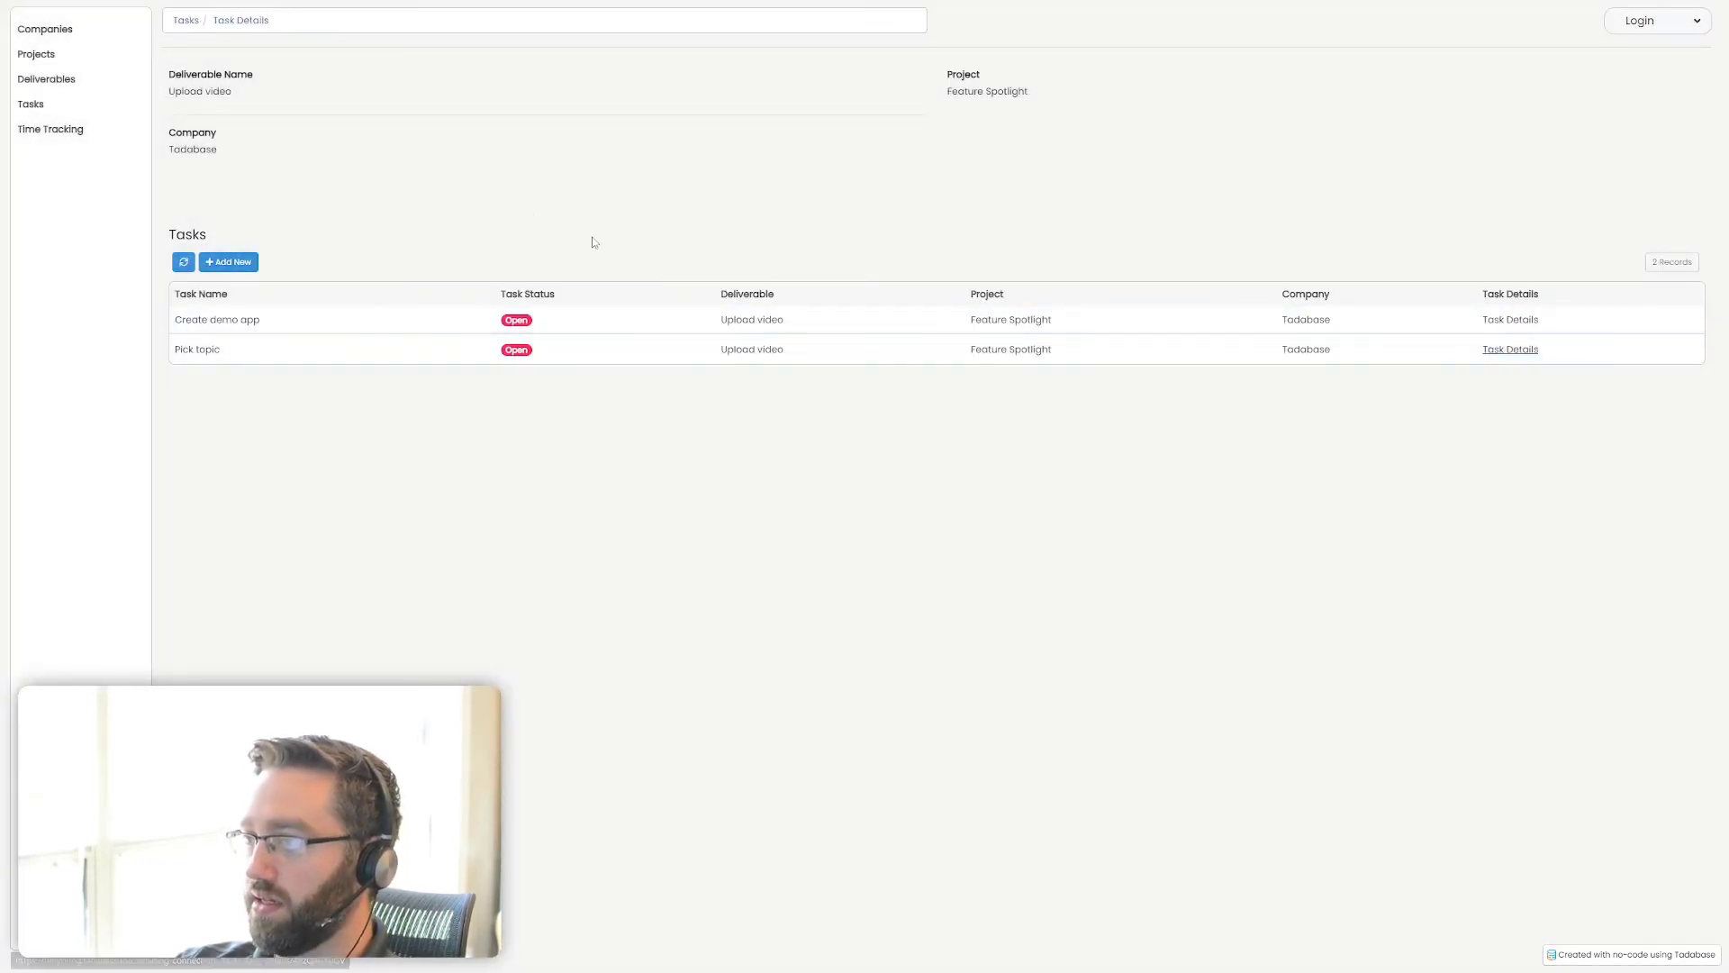
{"action": "left_click", "coordinate": [232, 321]}
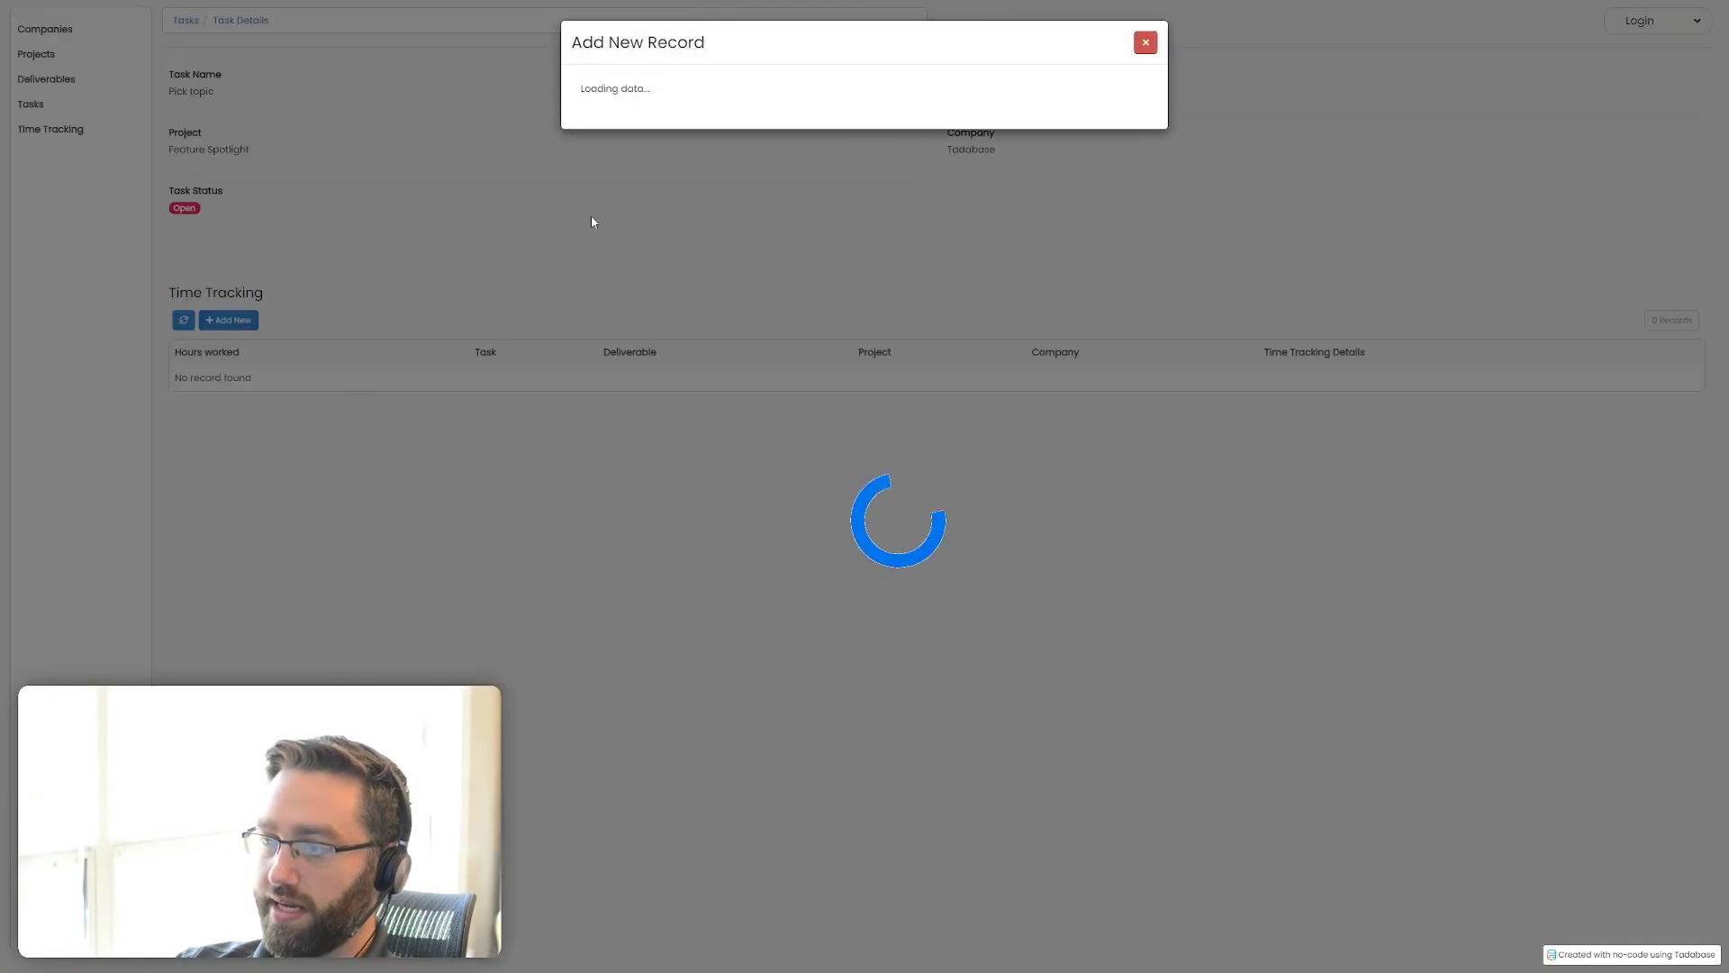
{"action": "left_click", "coordinate": [631, 117]}
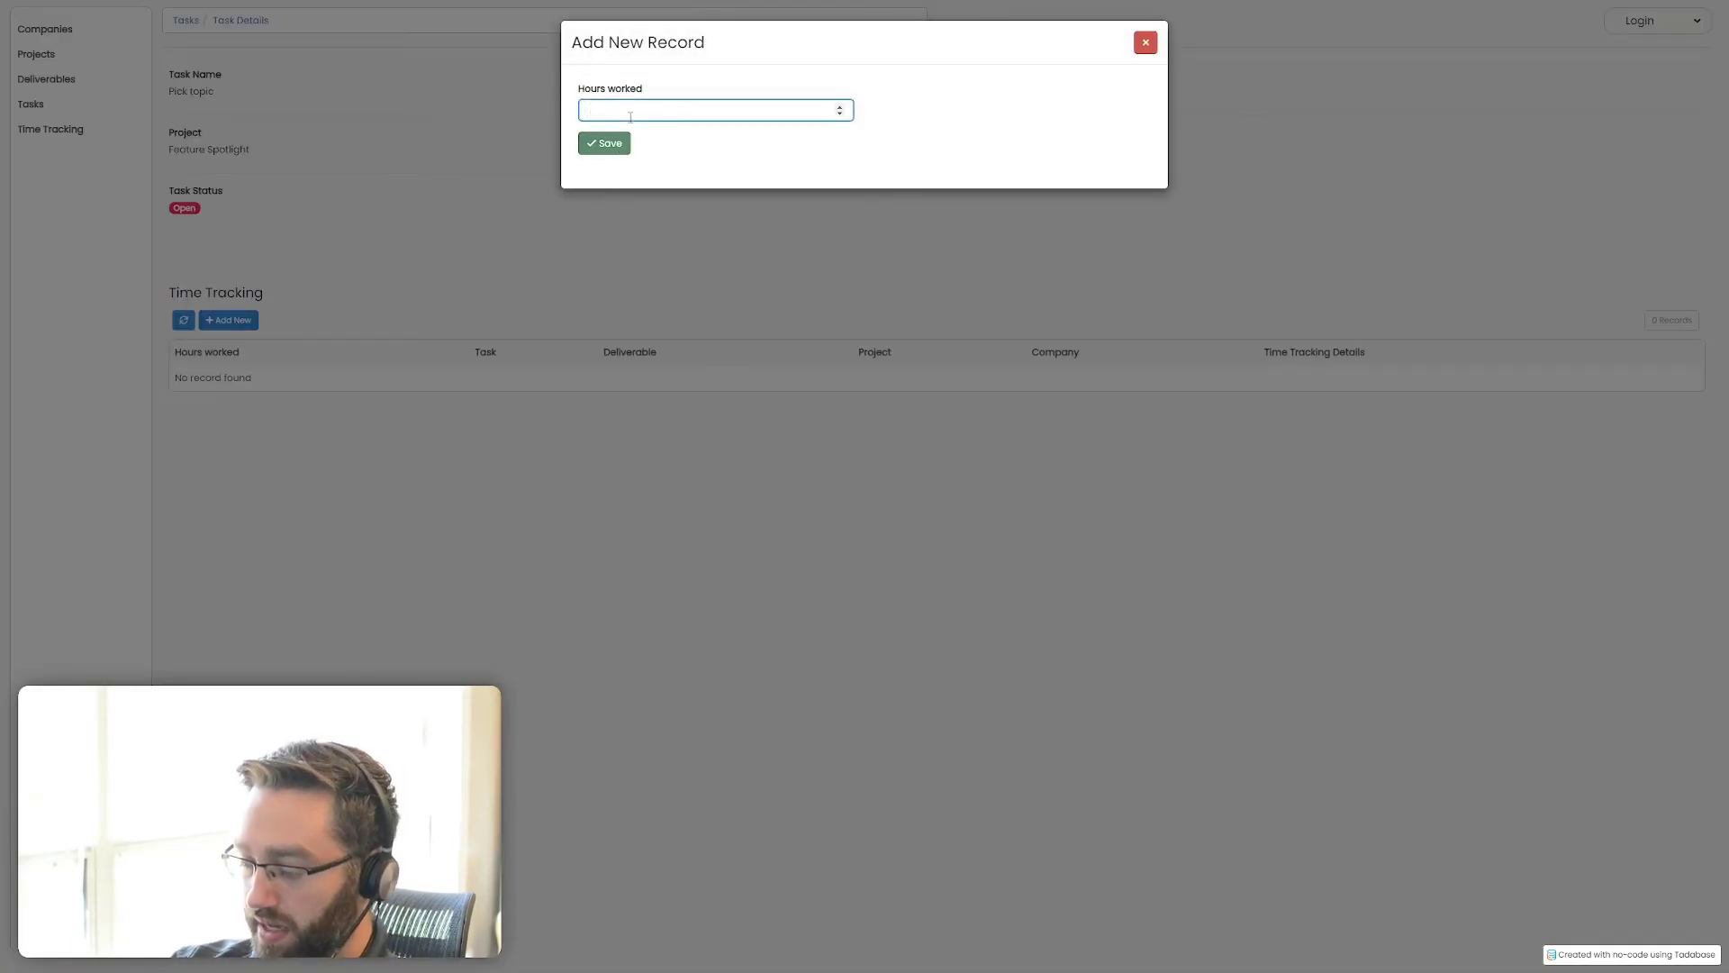
{"action": "left_click", "coordinate": [598, 143]}
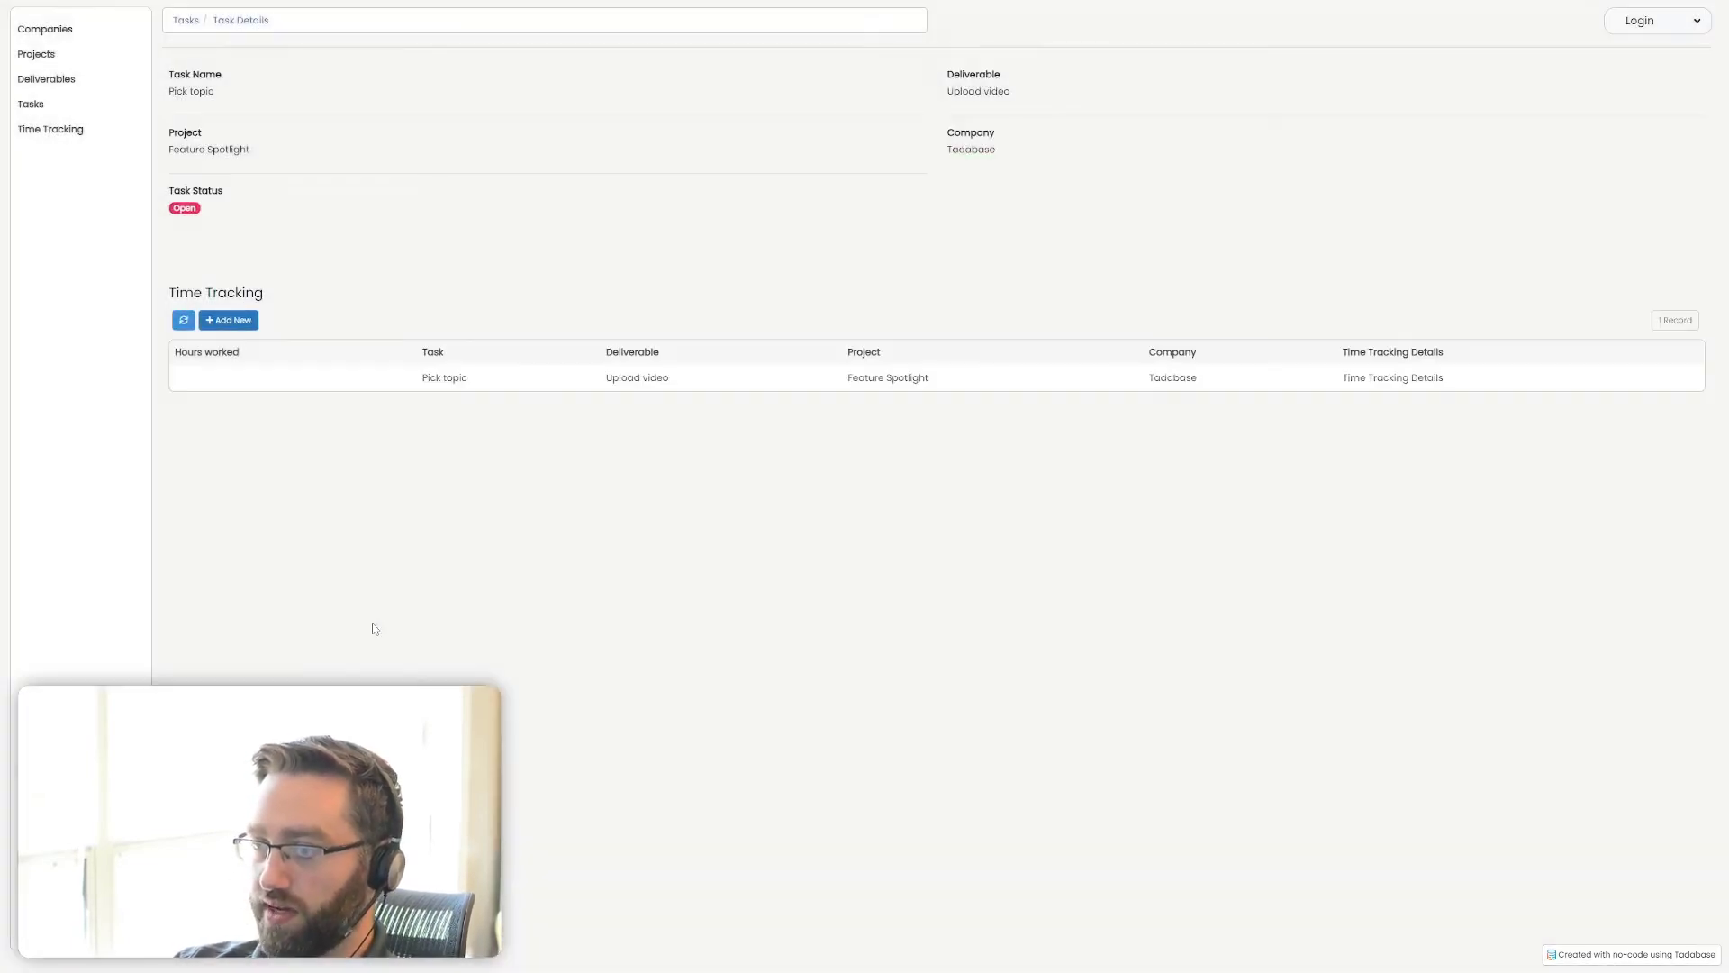
Set the Hours worked field in the Time Tracking data table to 2 decimal places and save it
{"action": "key", "text": "ctrl+Tab"}
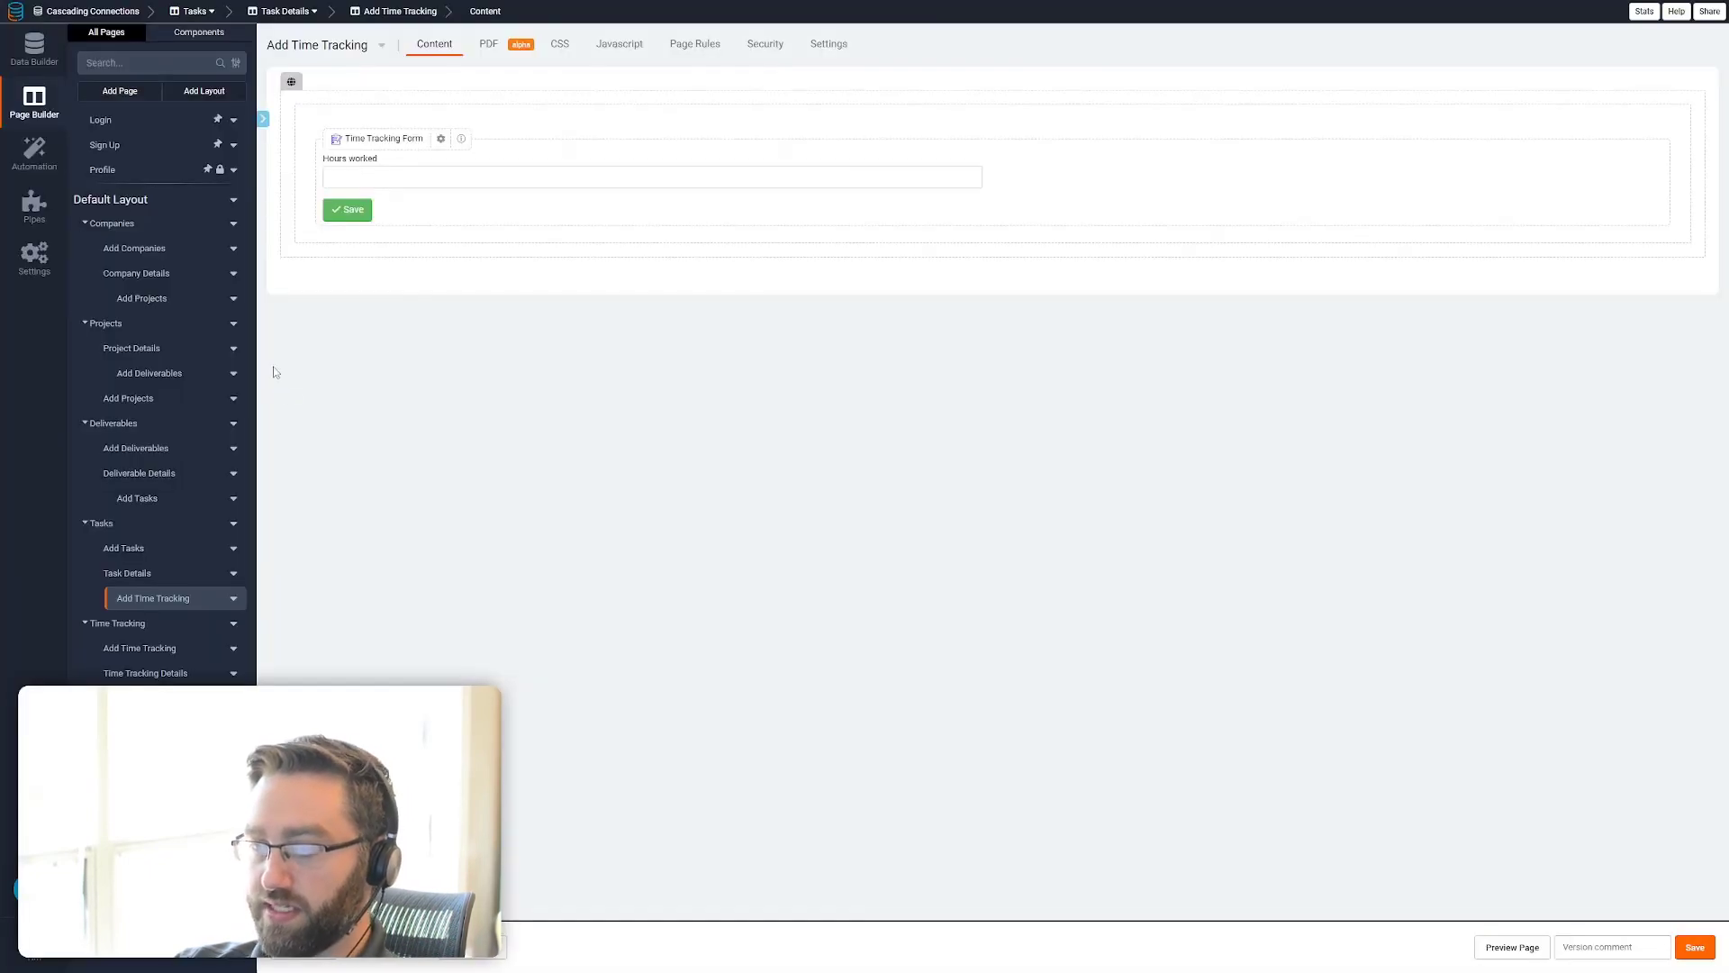
{"action": "left_click", "coordinate": [35, 50]}
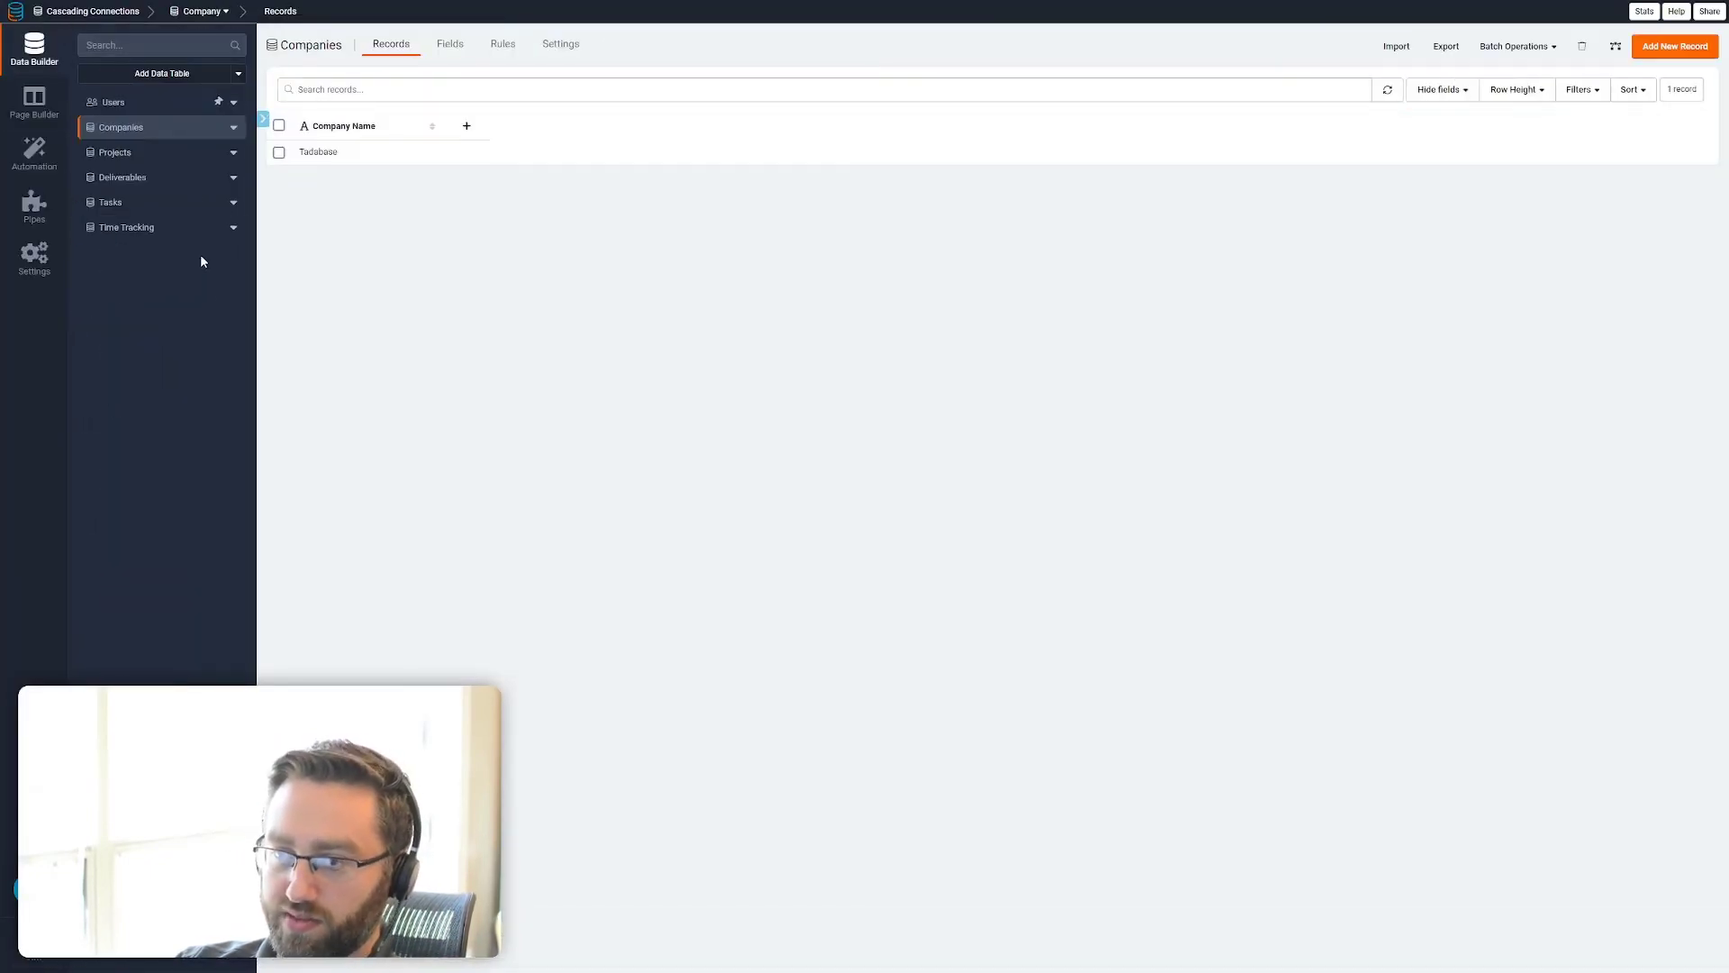
{"action": "left_click", "coordinate": [142, 227]}
{"action": "left_click", "coordinate": [336, 126]}
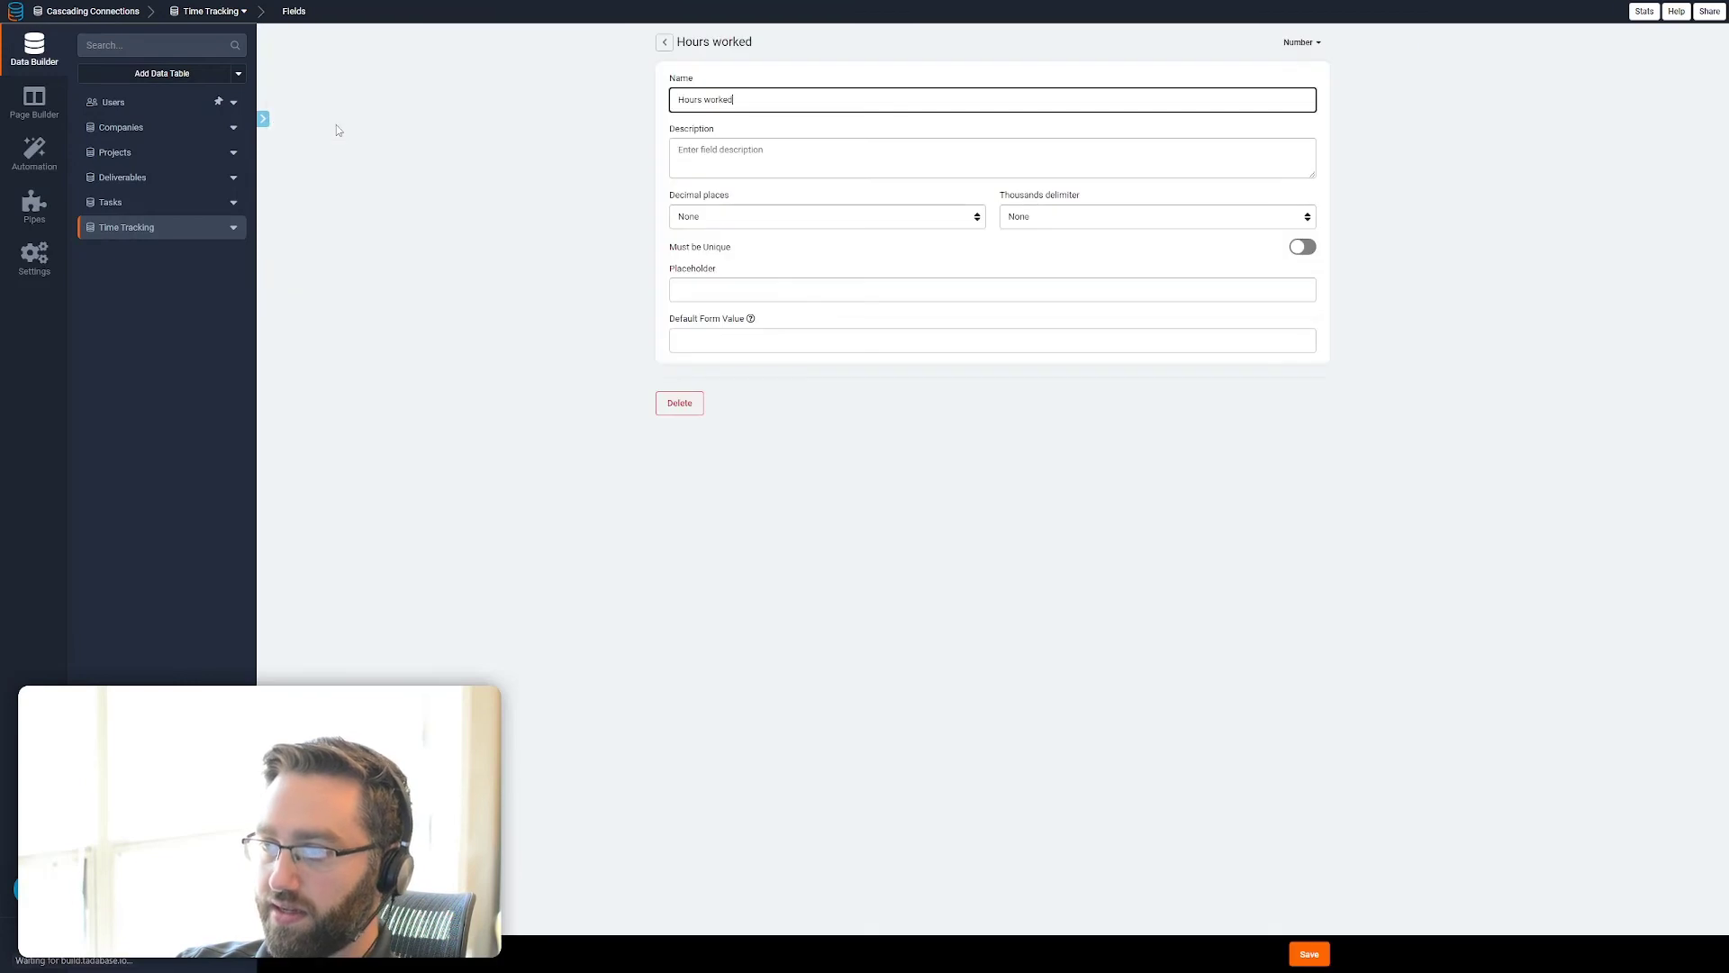
{"action": "left_click", "coordinate": [924, 218]}
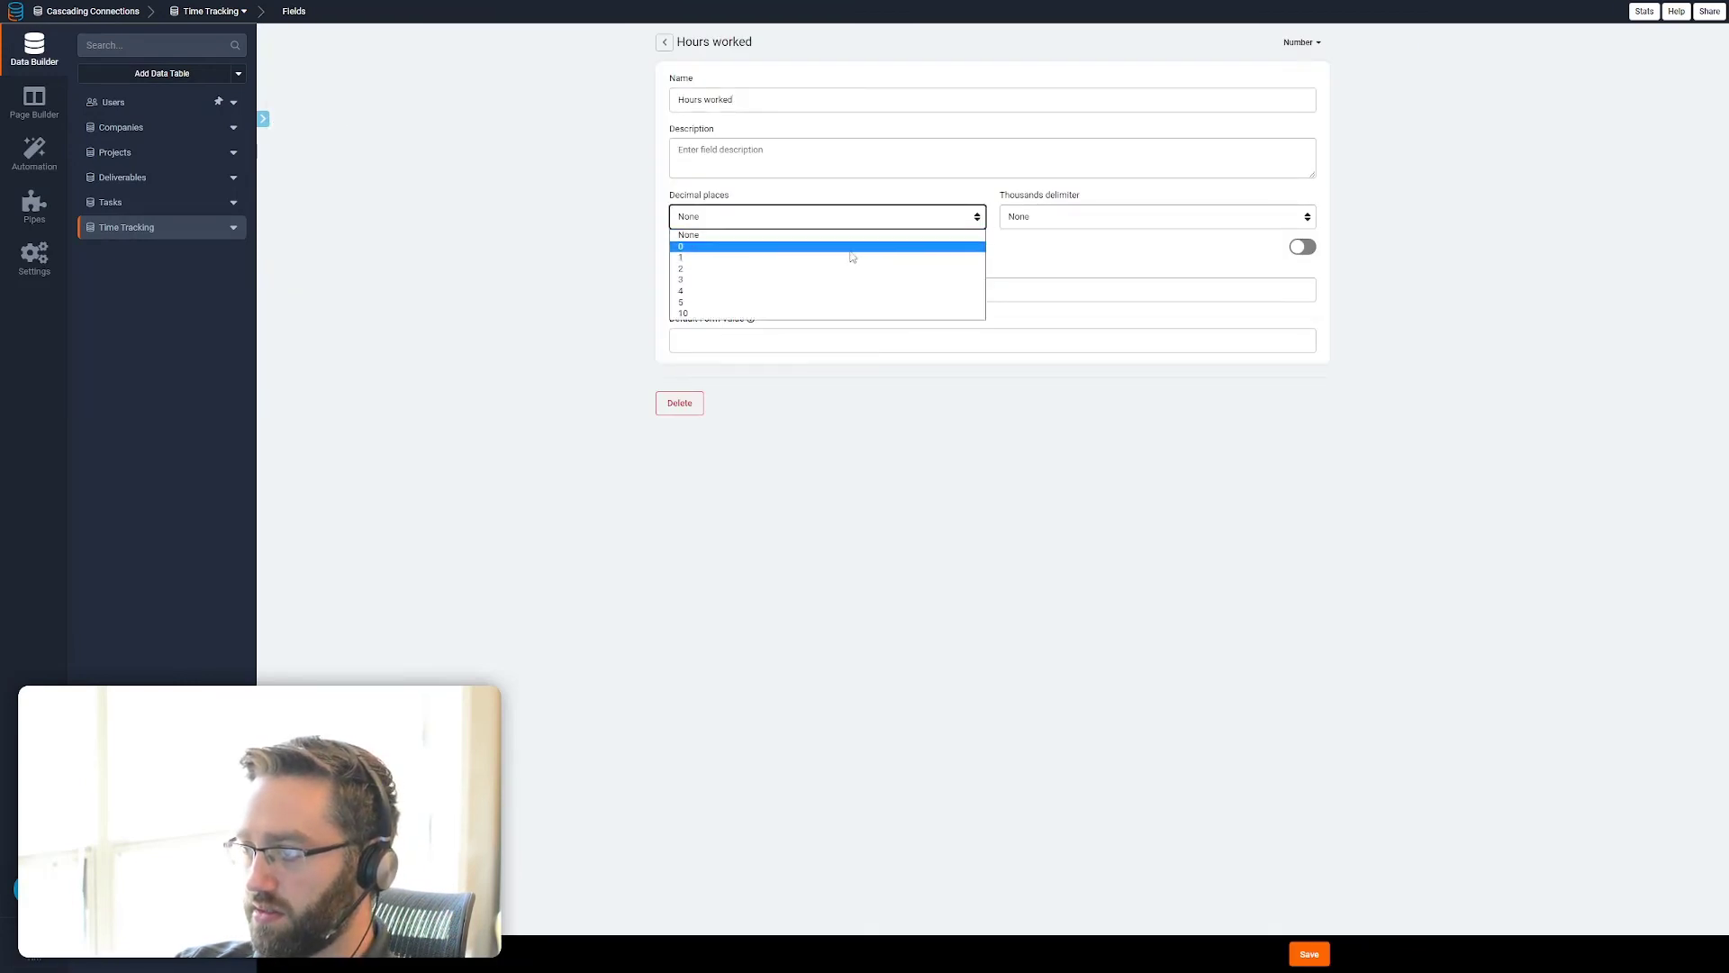
{"action": "left_click", "coordinate": [780, 268]}
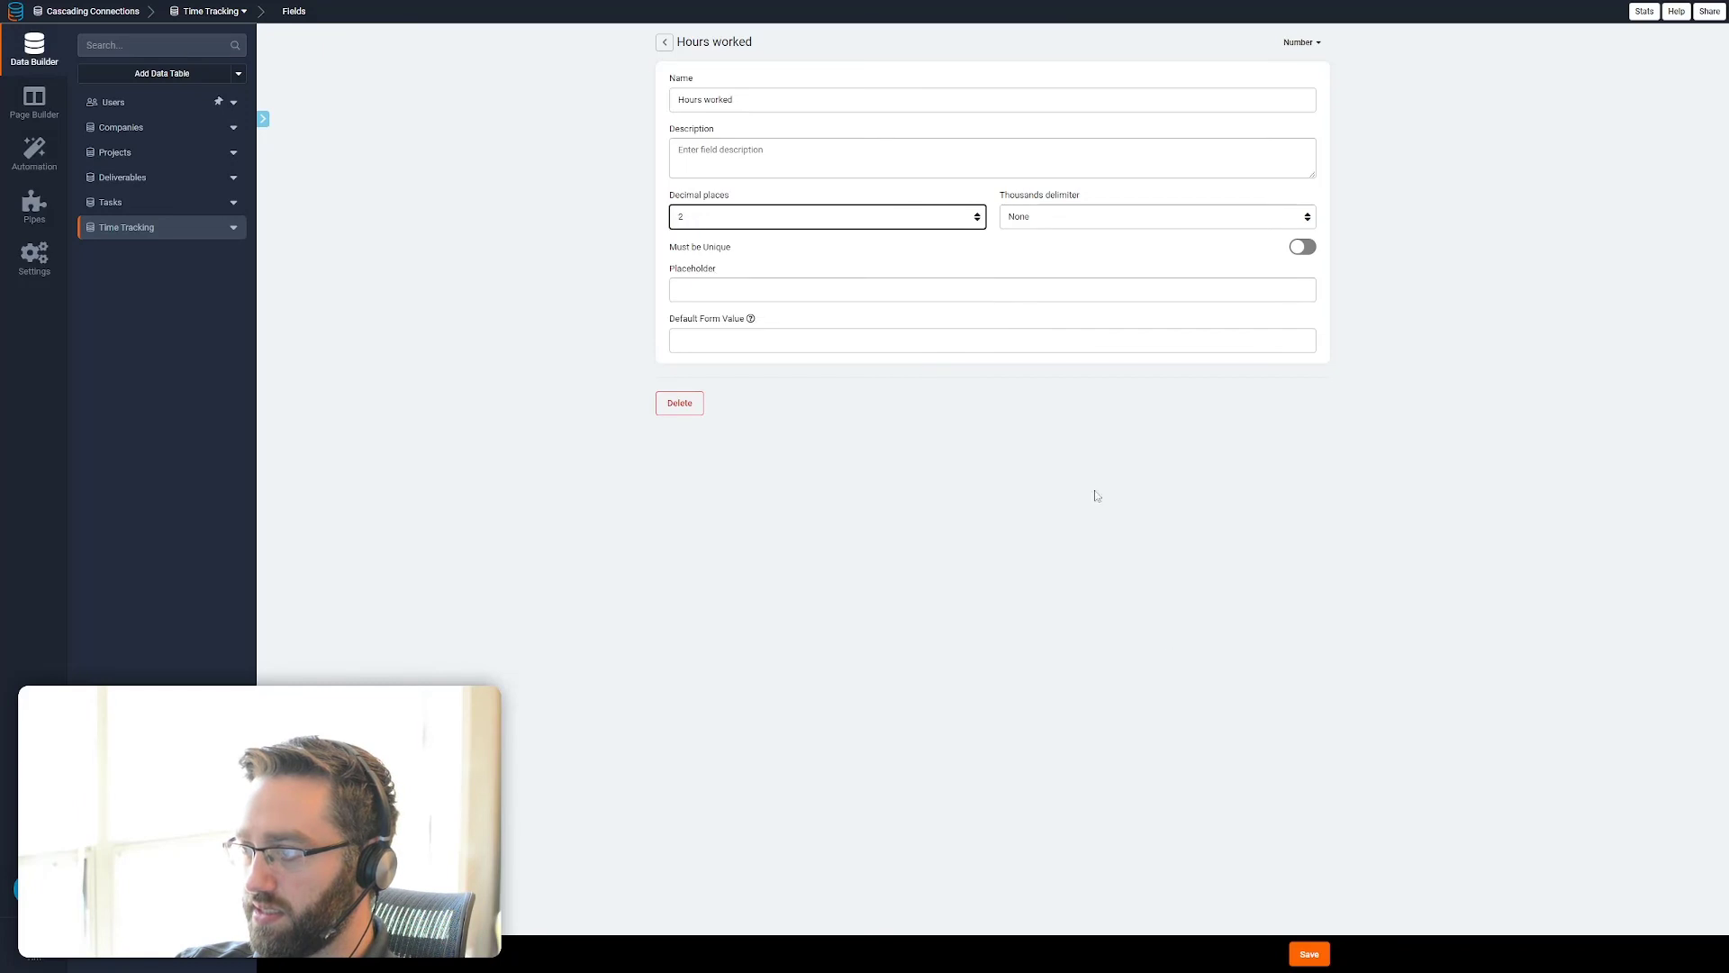
{"action": "left_click", "coordinate": [1308, 954]}
Set the hours worked to 0.25 for the Pick topic record in the Time Tracking table
{"action": "left_click", "coordinate": [380, 165]}
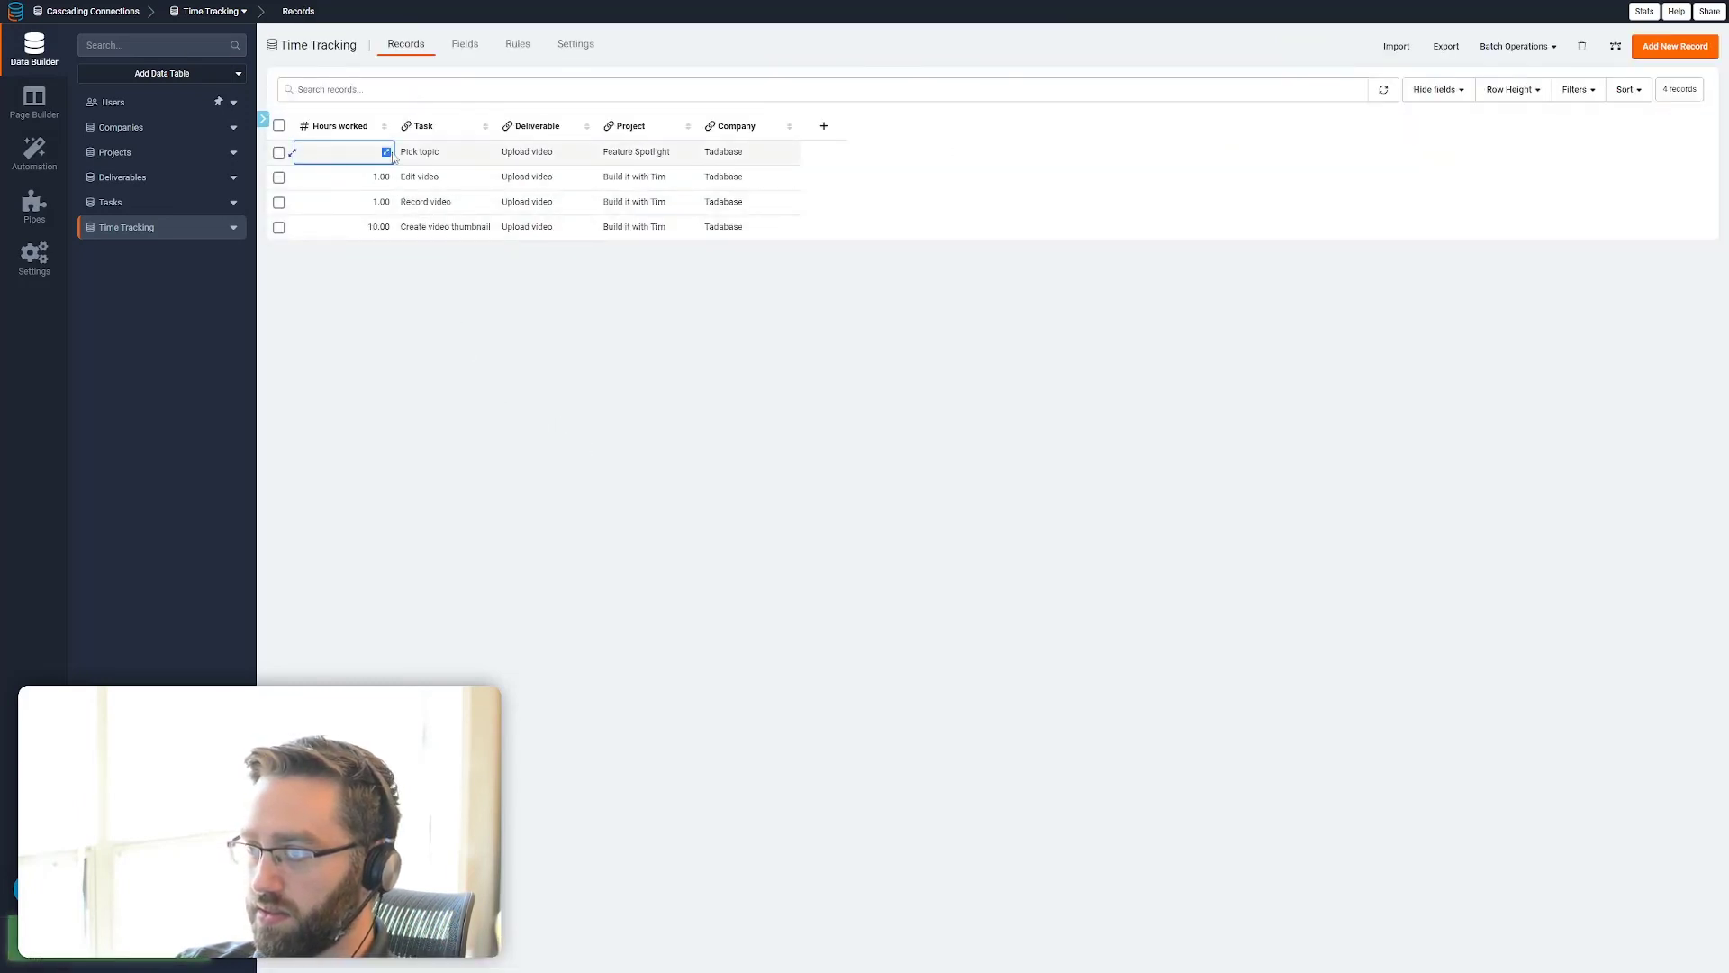
{"action": "left_click", "coordinate": [387, 152]}
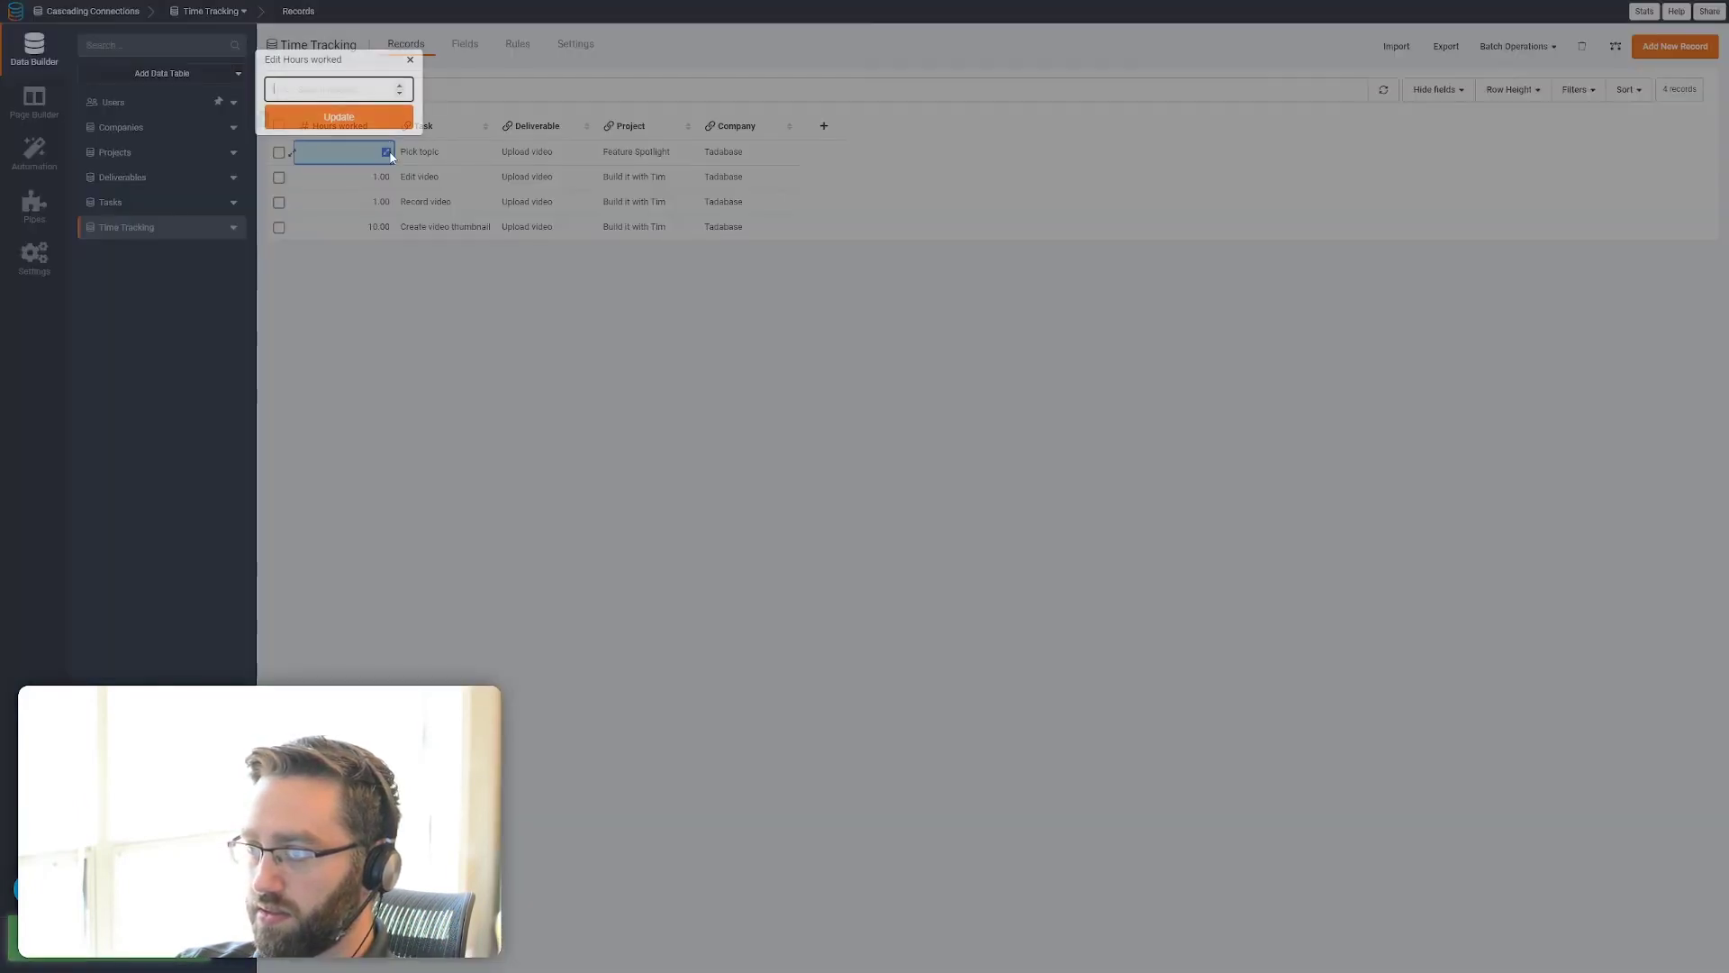
{"action": "left_click", "coordinate": [351, 119]}
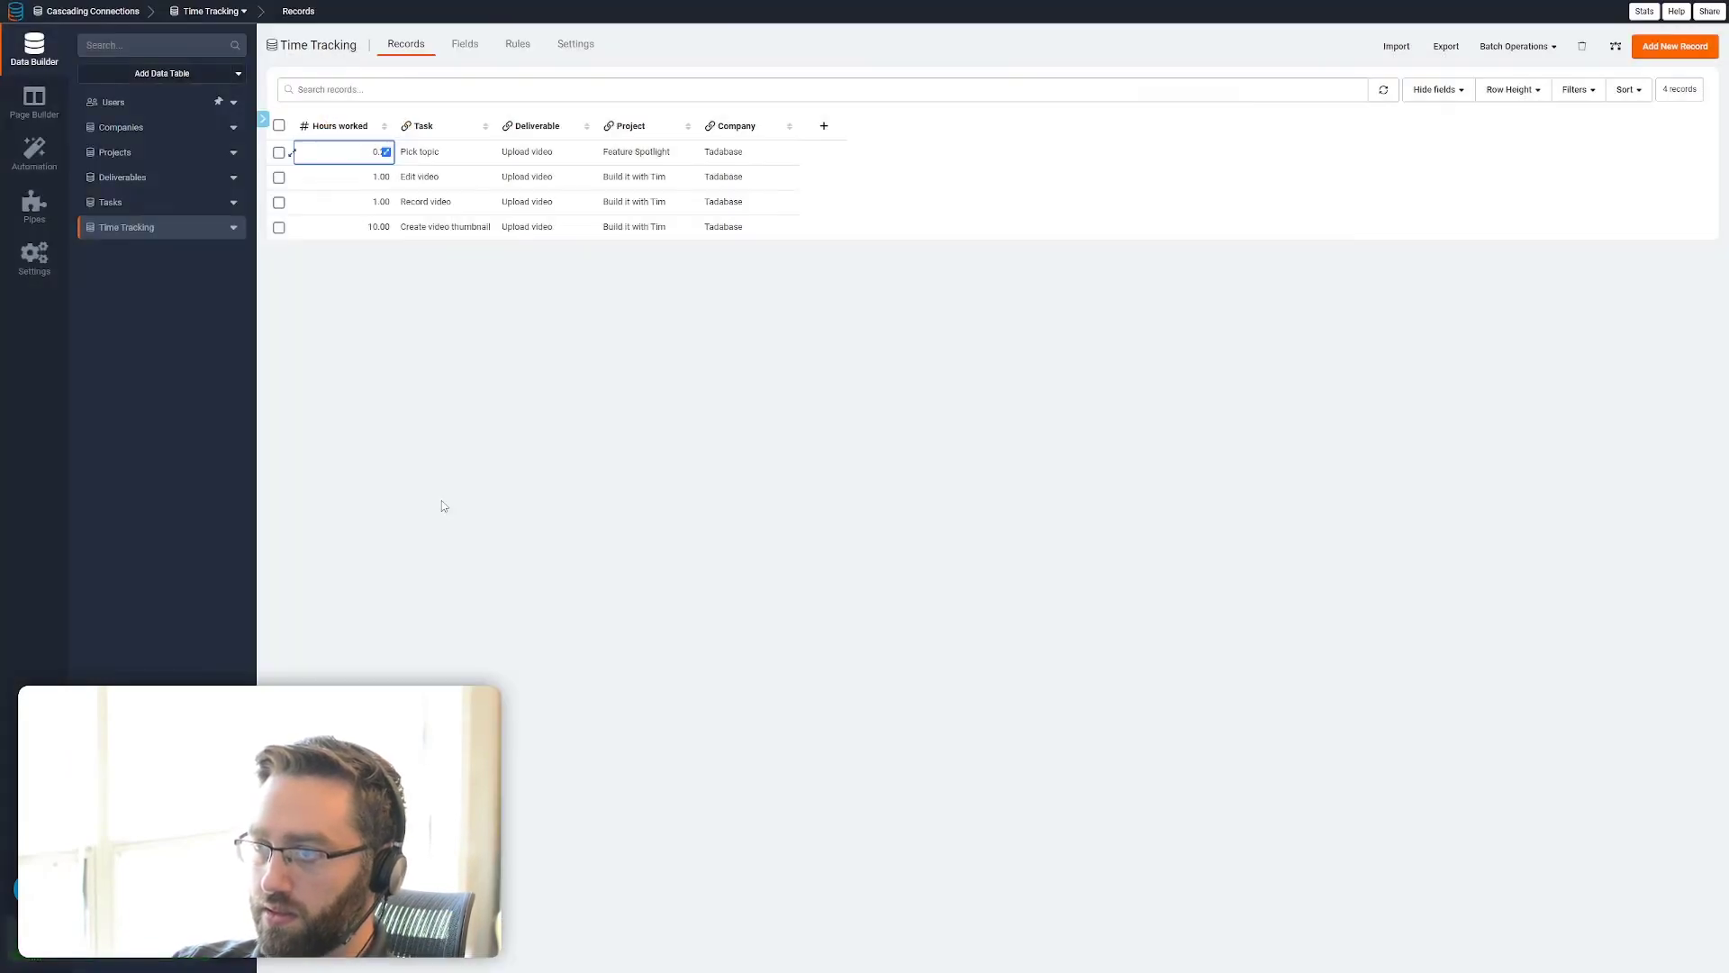
Review the Companies, Projects and Deliverables pages in the live app to check the connected records
{"action": "left_click", "coordinate": [35, 101]}
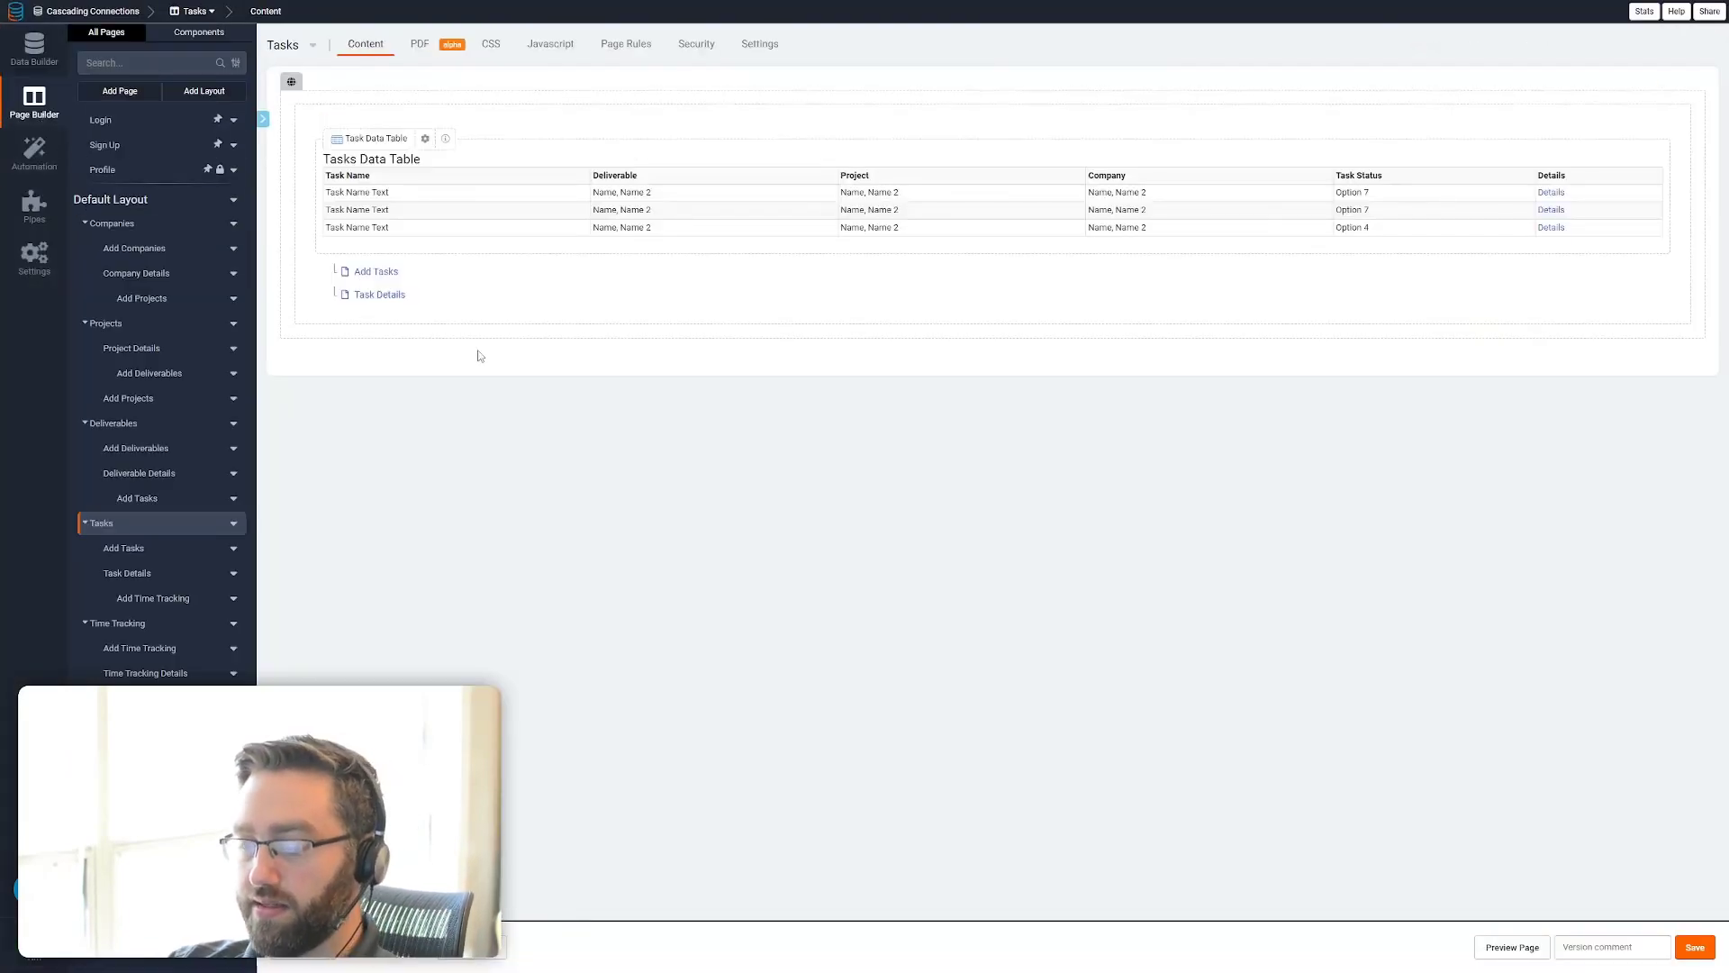
{"action": "key", "text": "ctrl+Tab"}
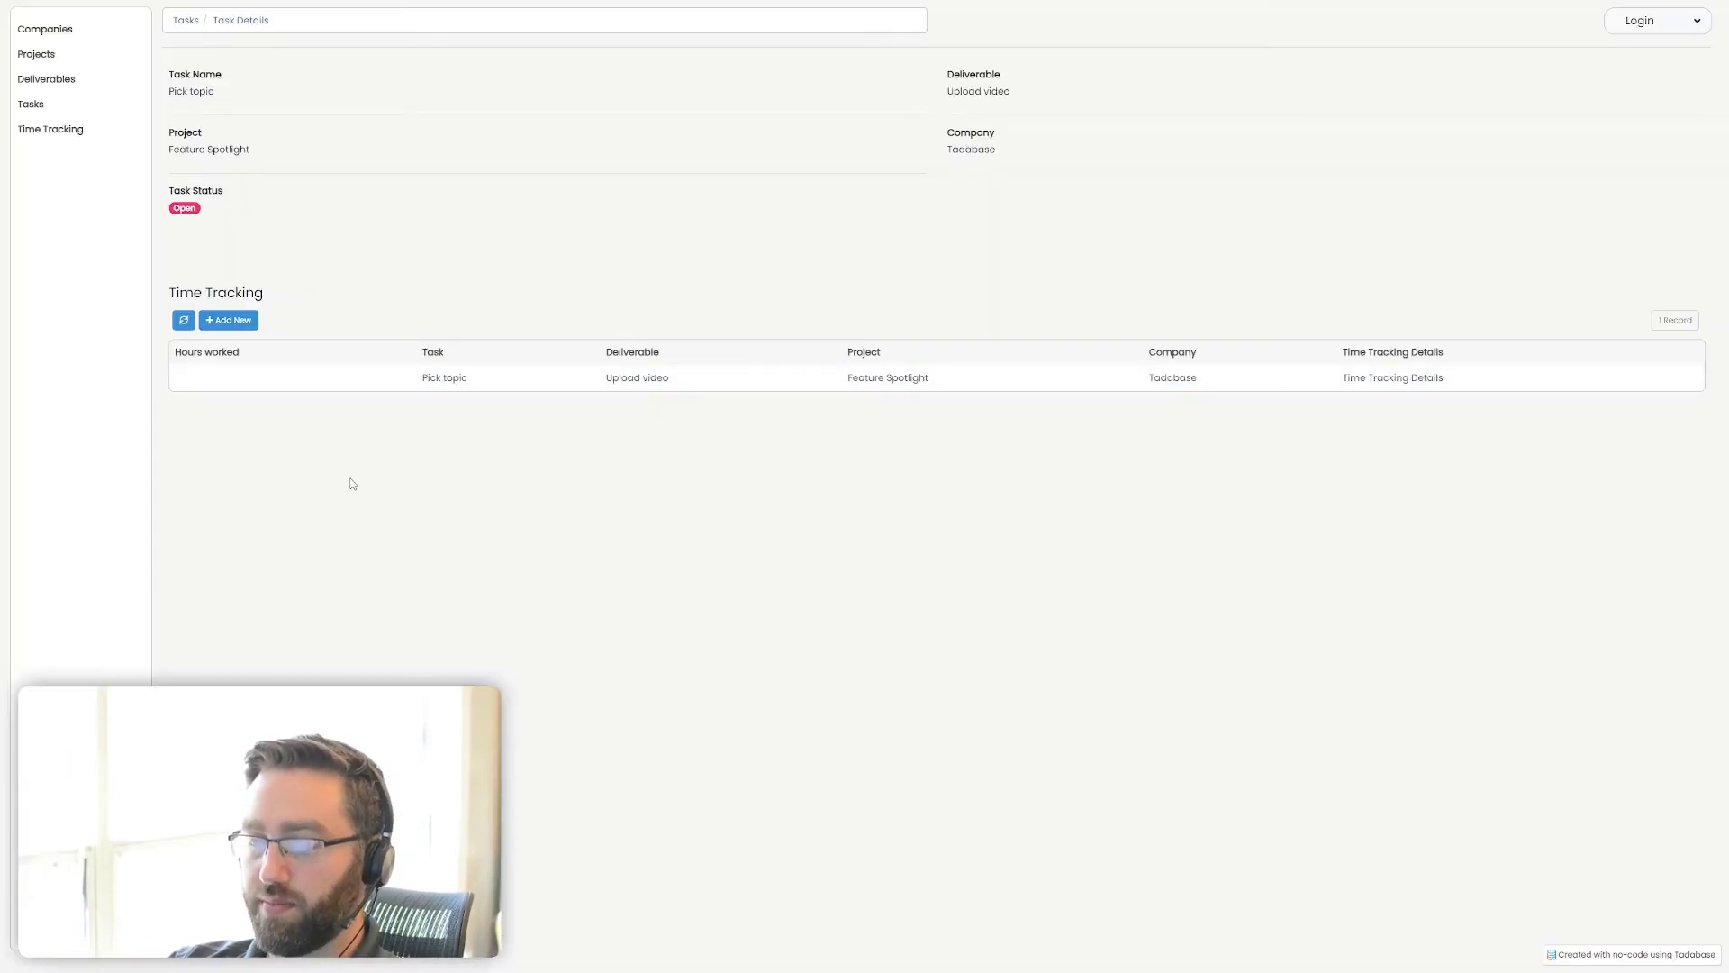
{"action": "left_click", "coordinate": [45, 29]}
{"action": "left_click", "coordinate": [38, 56]}
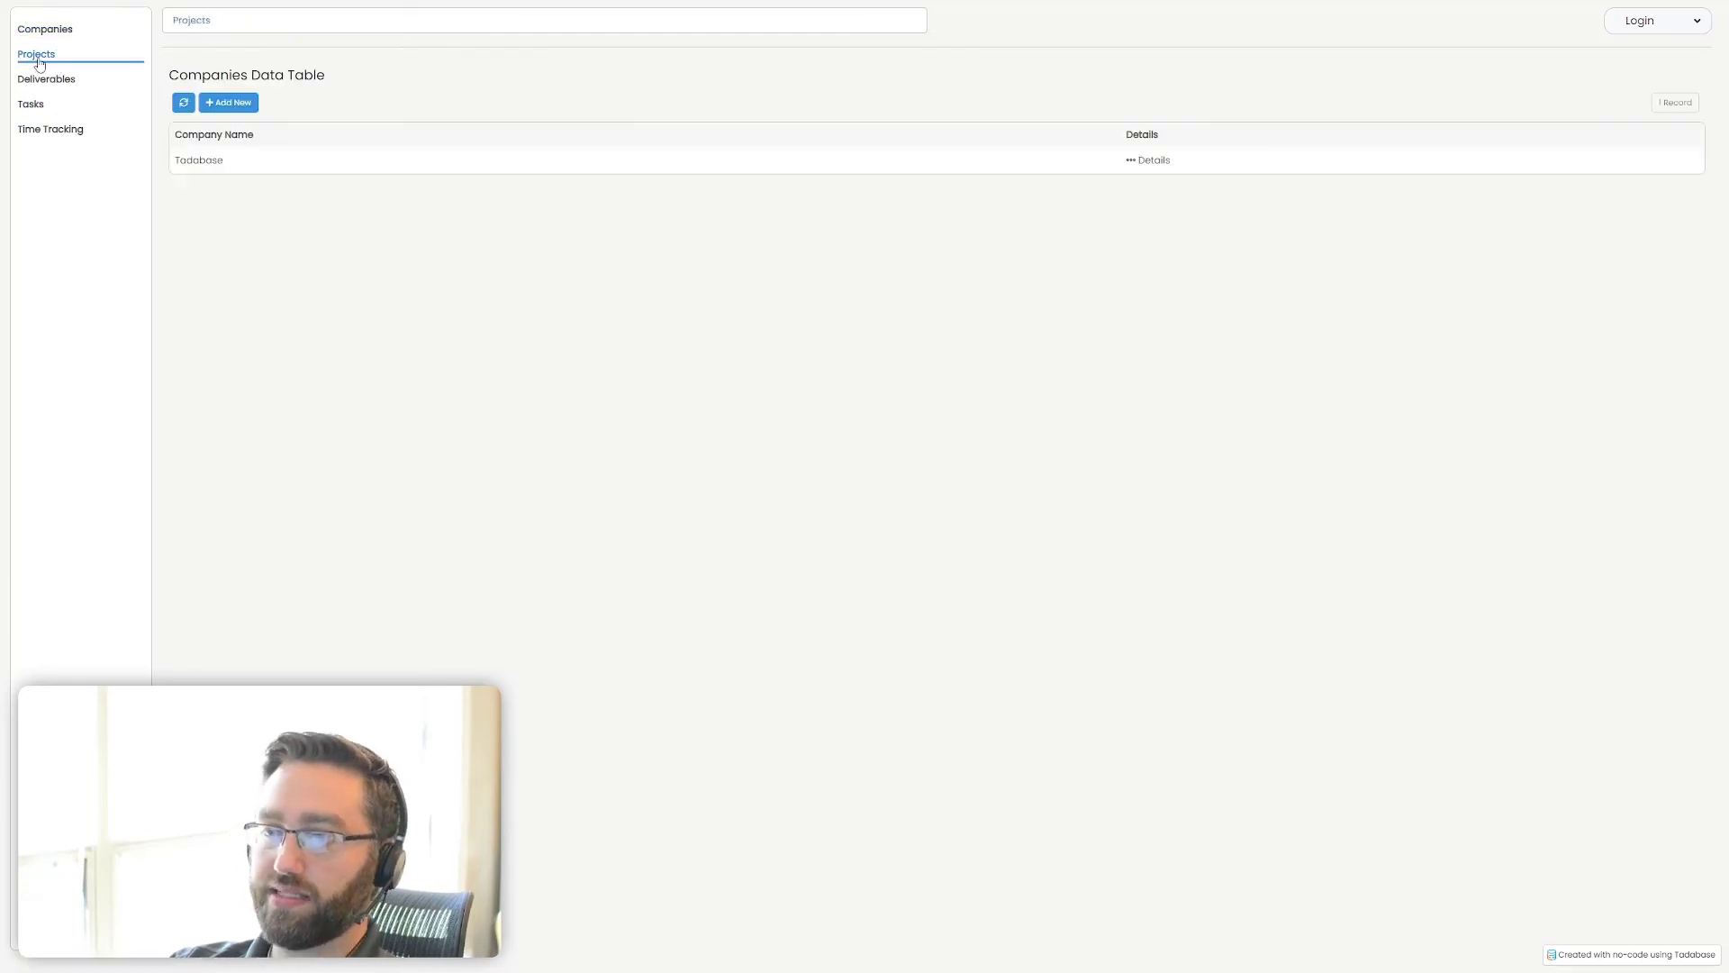
{"action": "left_click", "coordinate": [54, 79]}
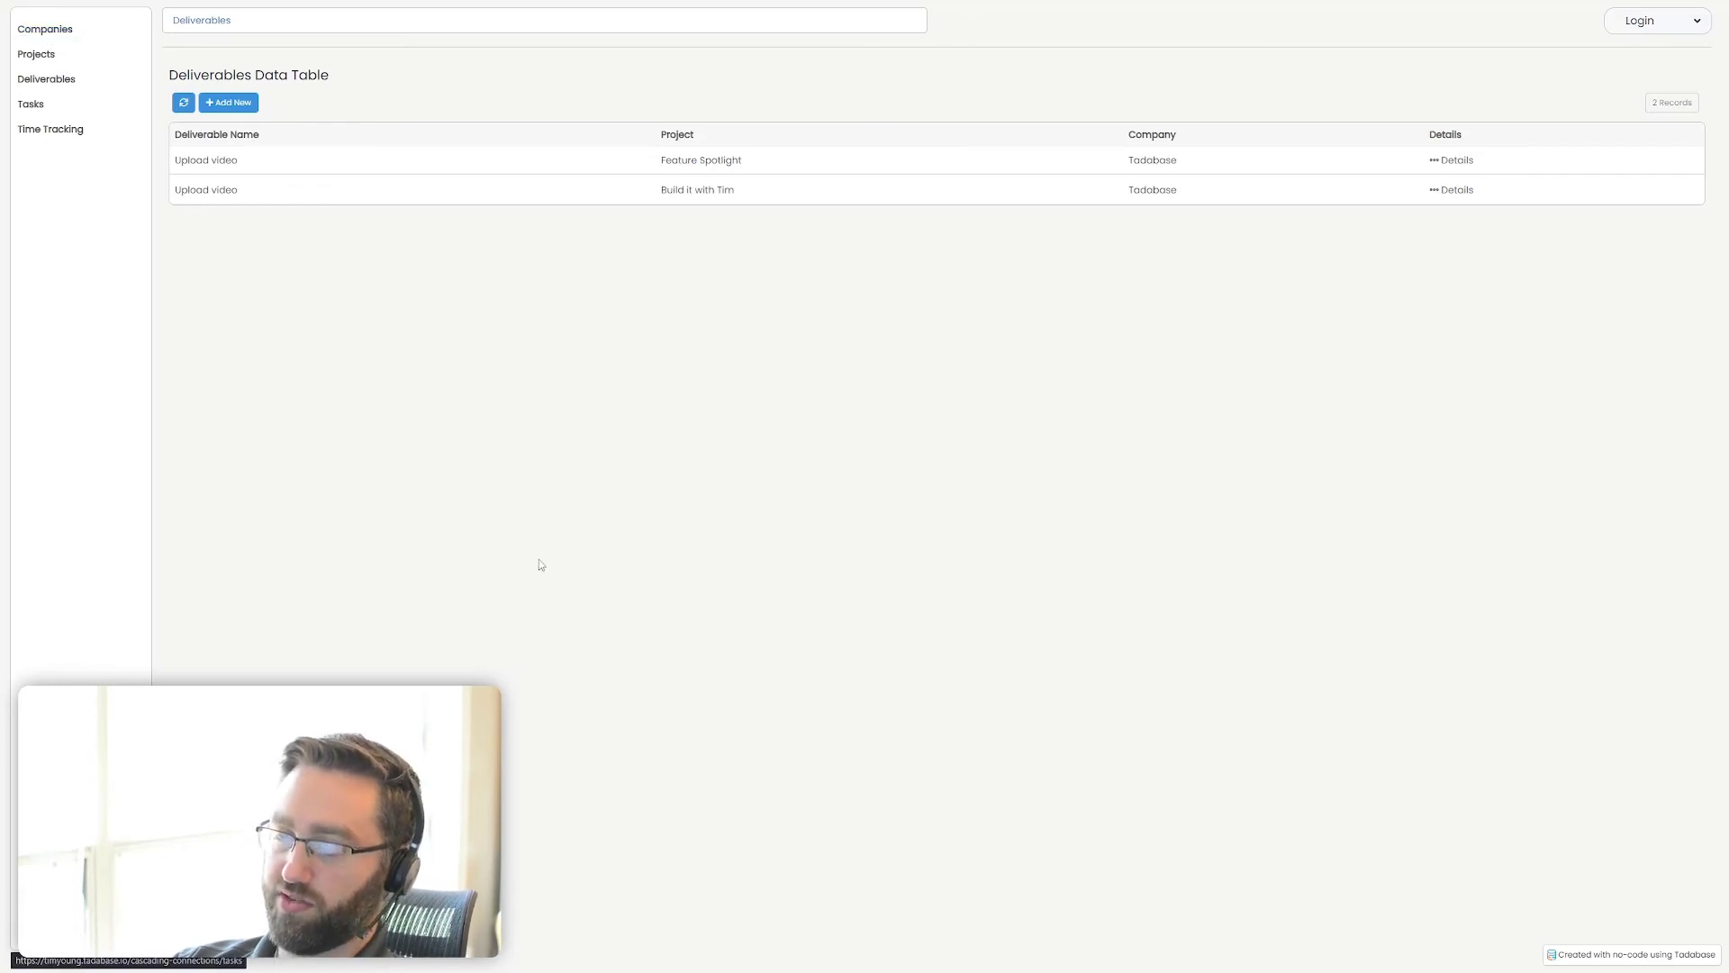
Return to the builder and open the Company Details page for editing
{"action": "key", "text": "ctrl+Tab"}
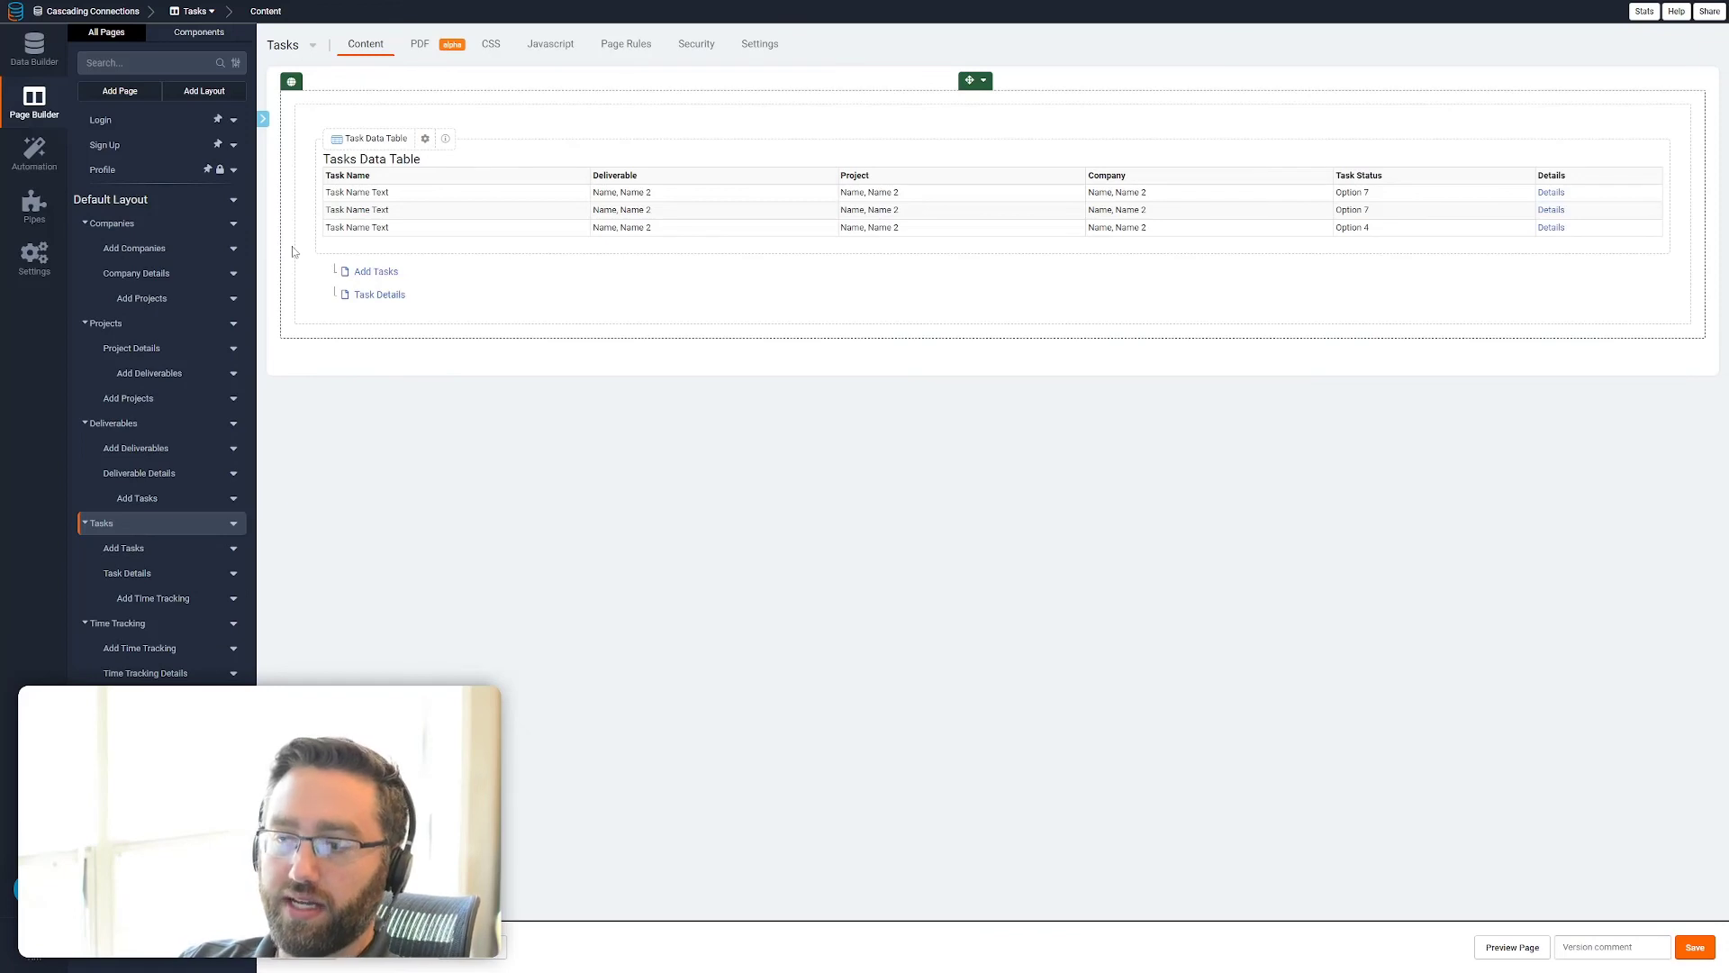
{"action": "left_click", "coordinate": [45, 55]}
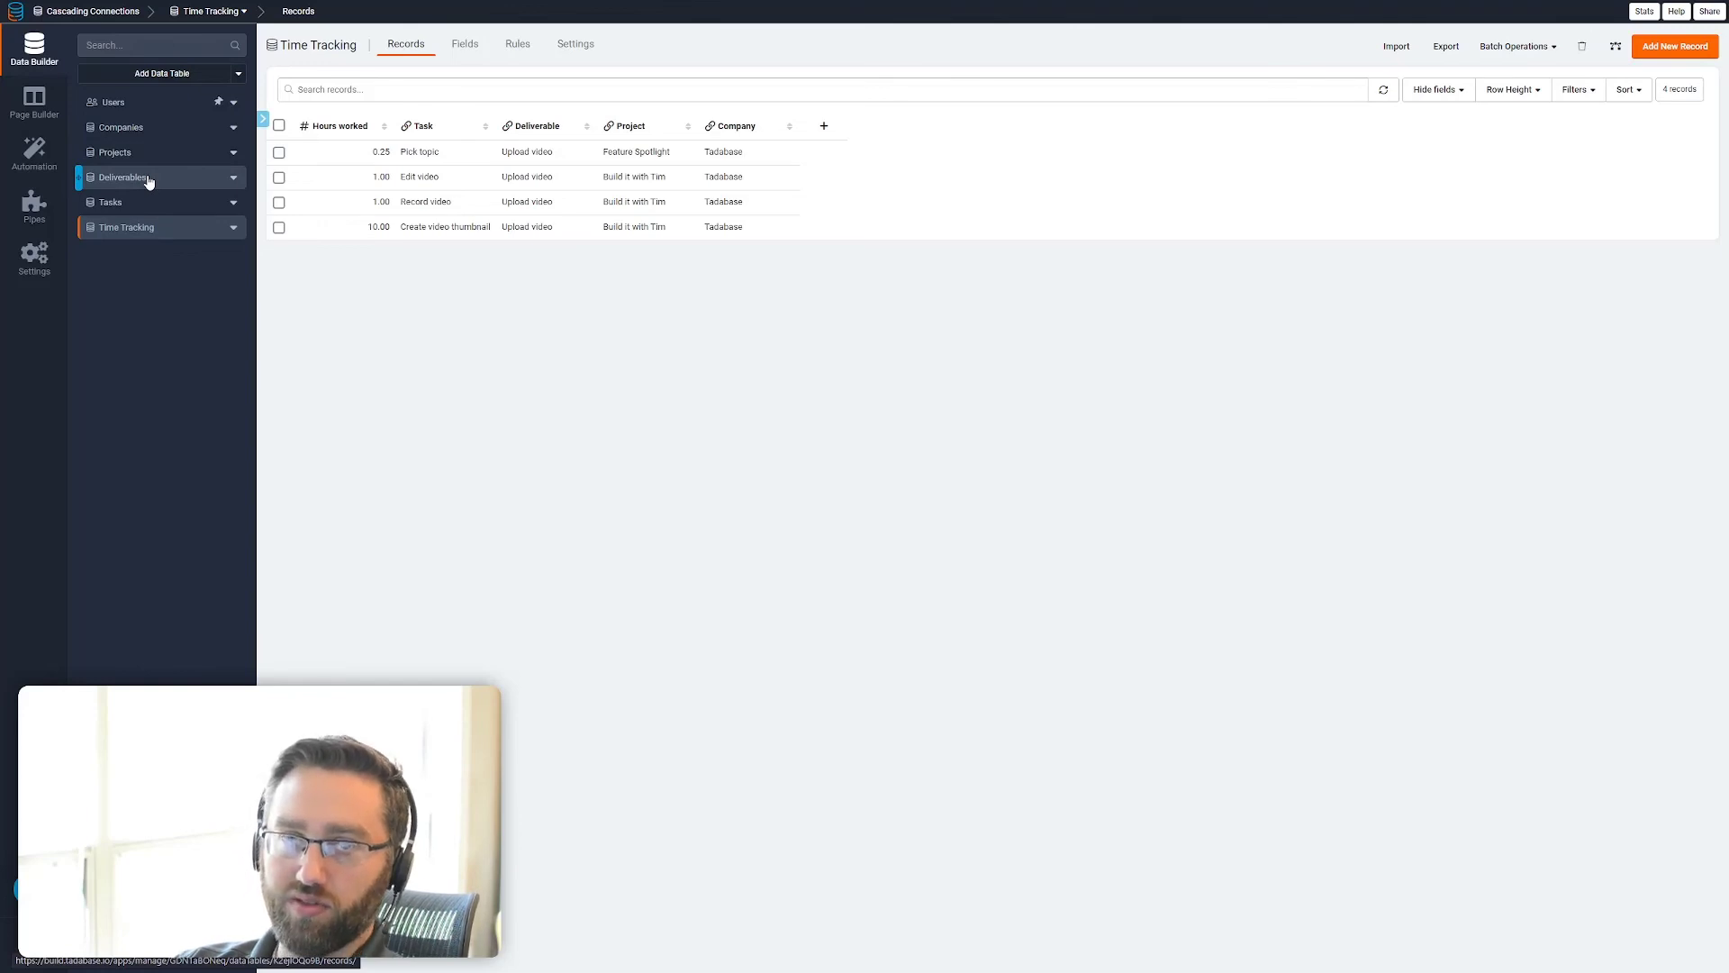
{"action": "left_click", "coordinate": [31, 123]}
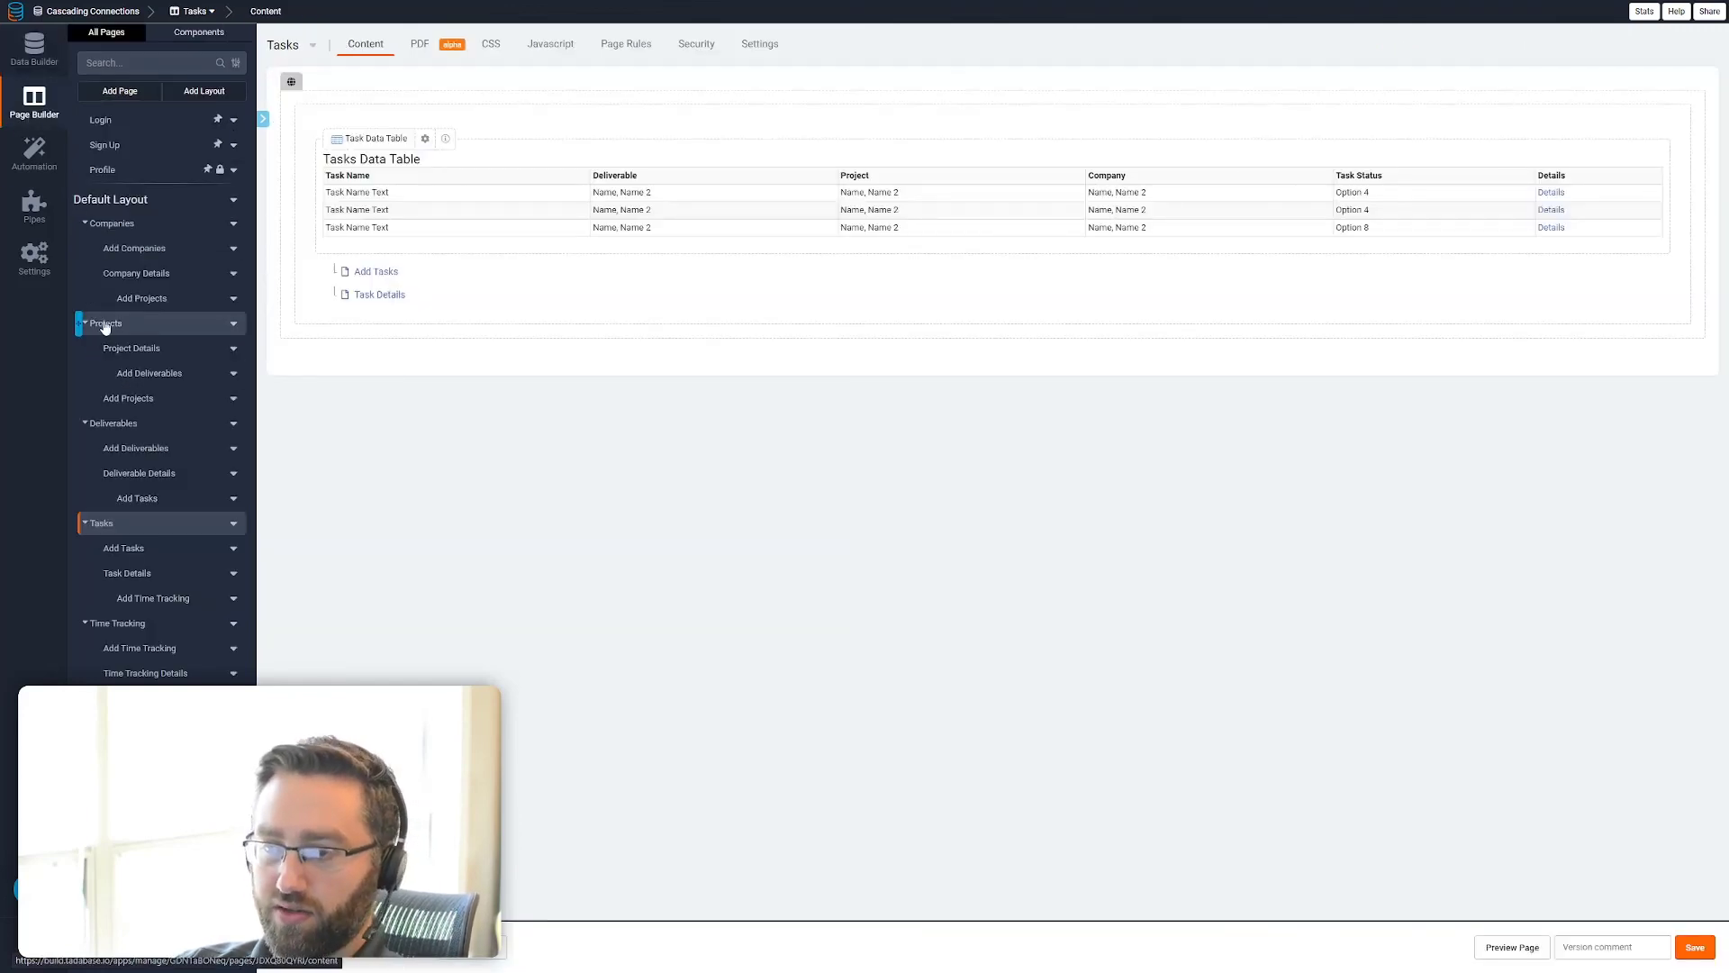
{"action": "left_click", "coordinate": [129, 273]}
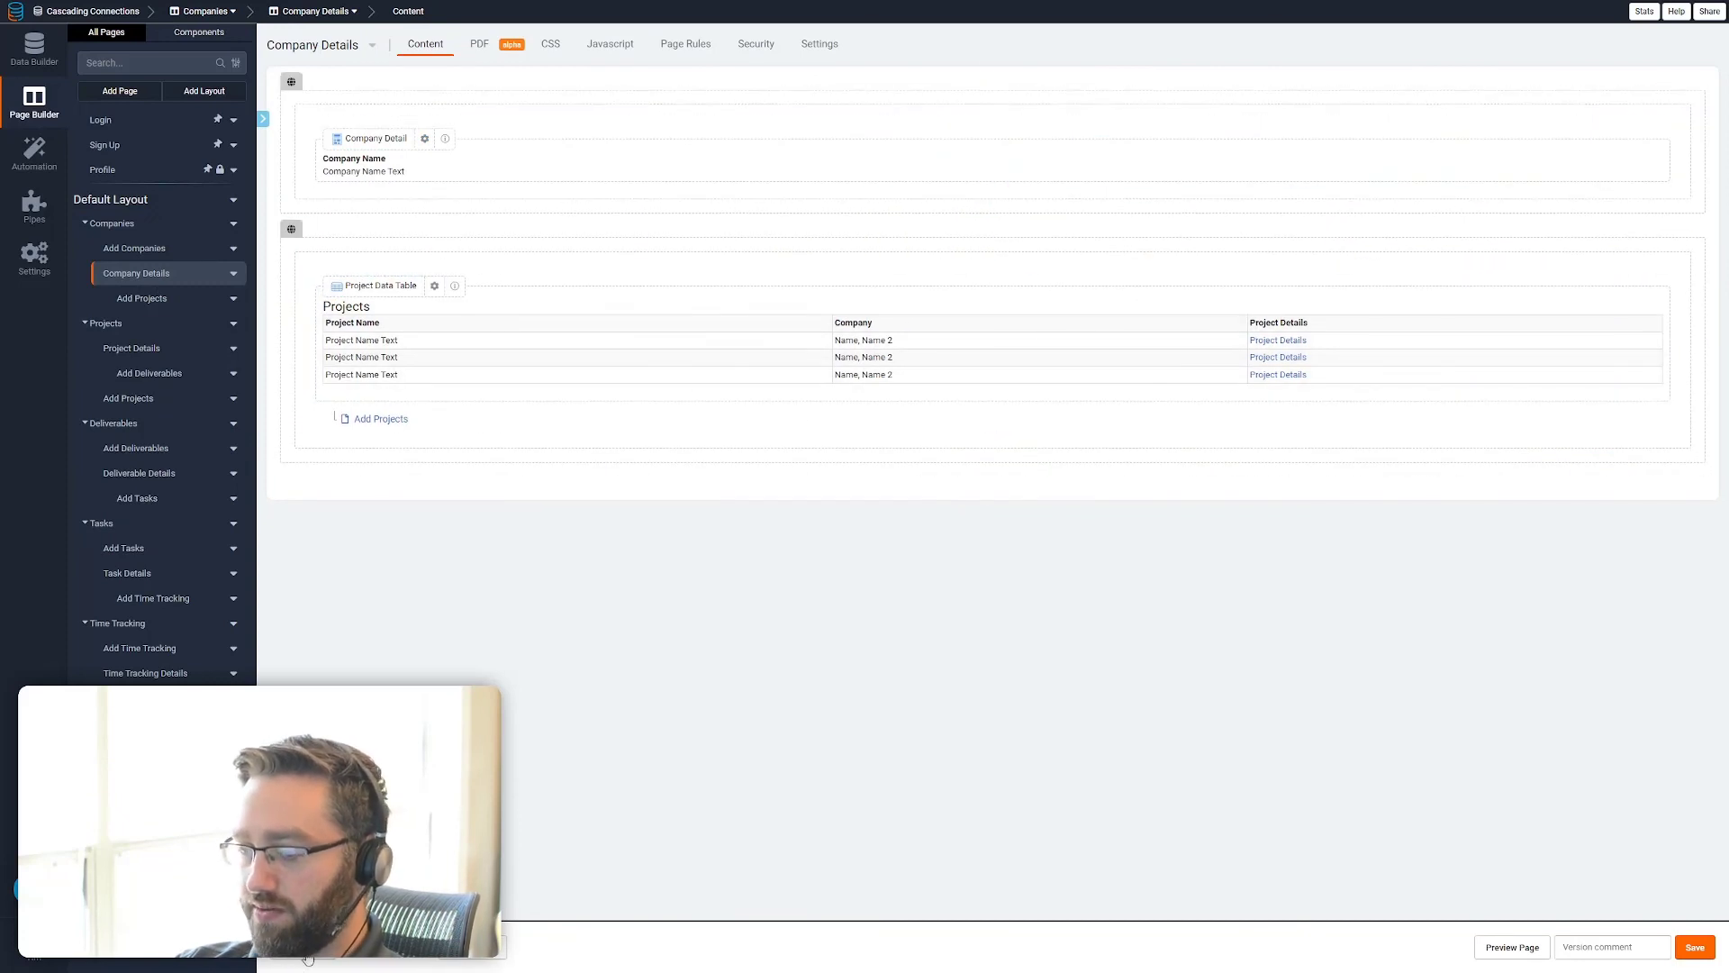
{"action": "left_click", "coordinate": [388, 947]}
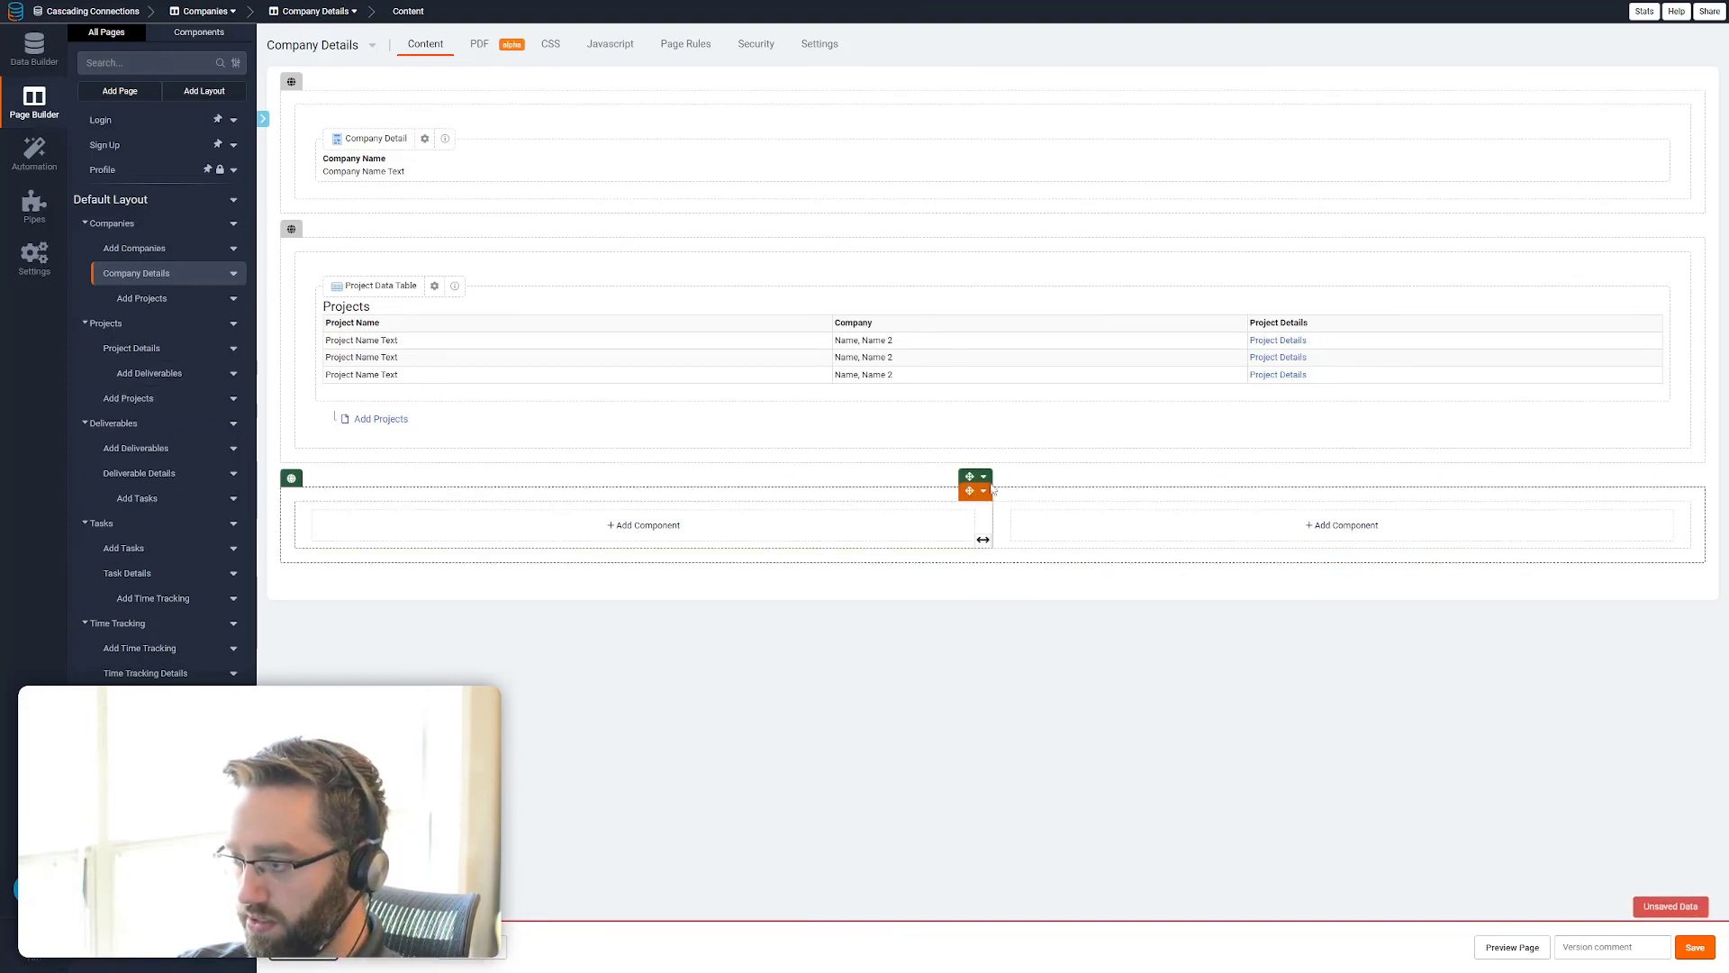
{"action": "left_click", "coordinate": [984, 476]}
{"action": "left_click", "coordinate": [1013, 588]}
{"action": "left_click", "coordinate": [1038, 525]}
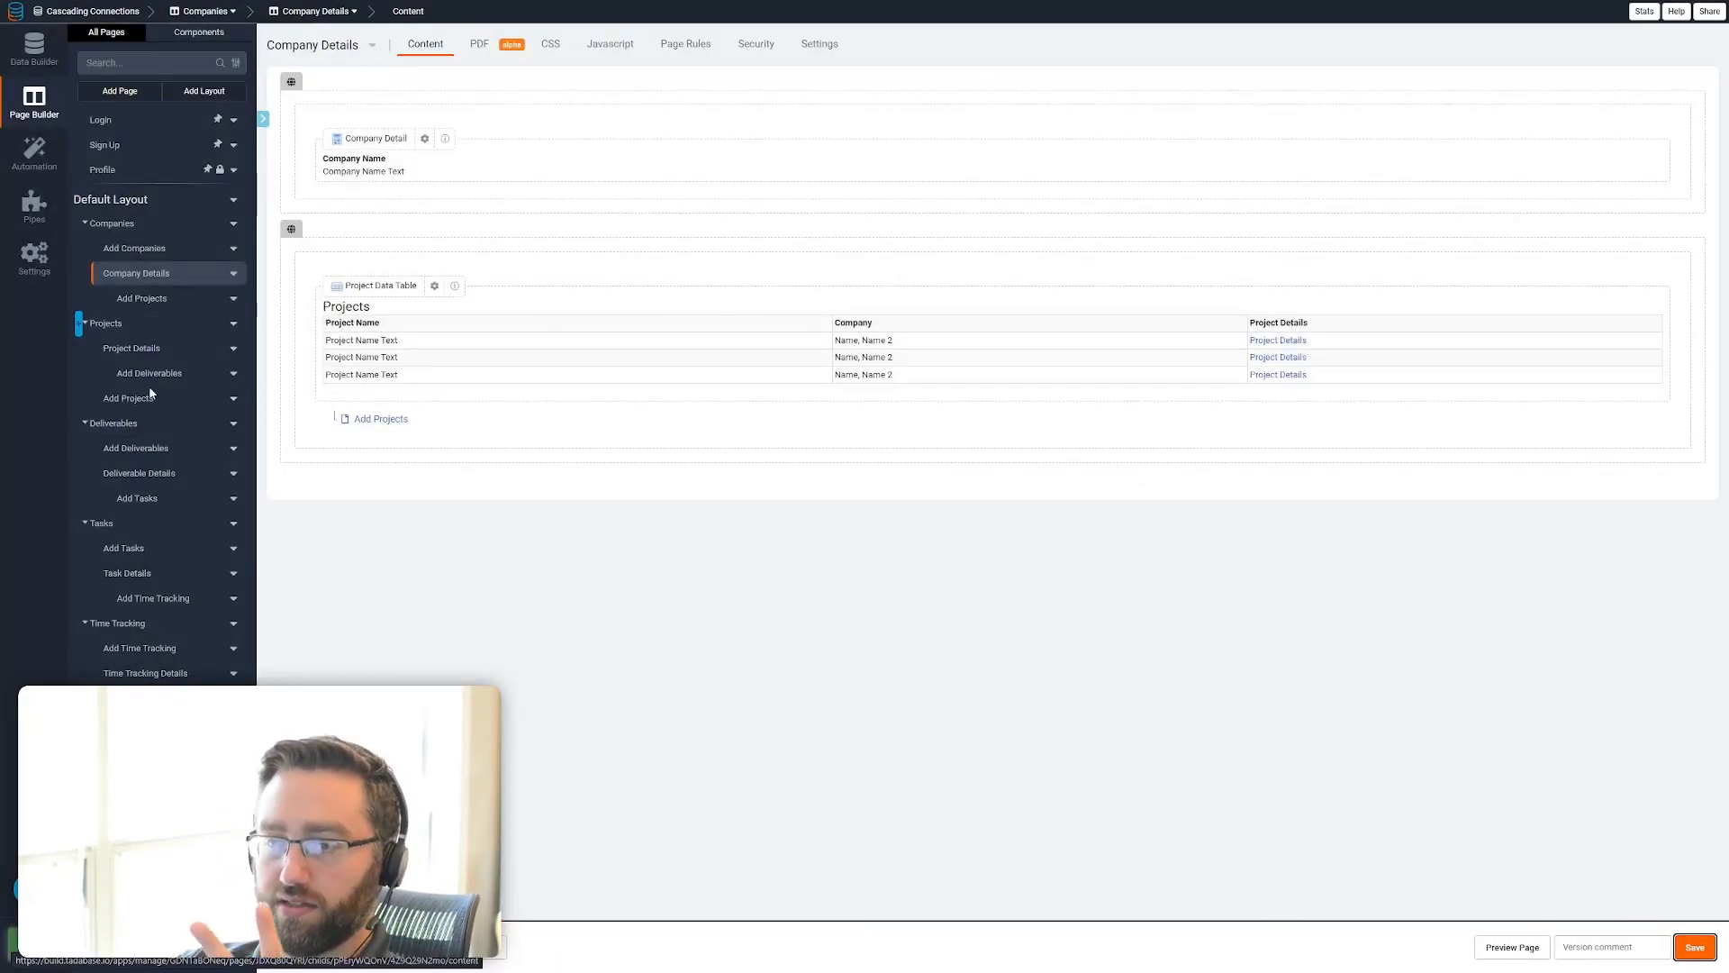
Add a four-column row to the Company Details page and place it between the company details and the Projects table
{"action": "left_click", "coordinate": [302, 947]}
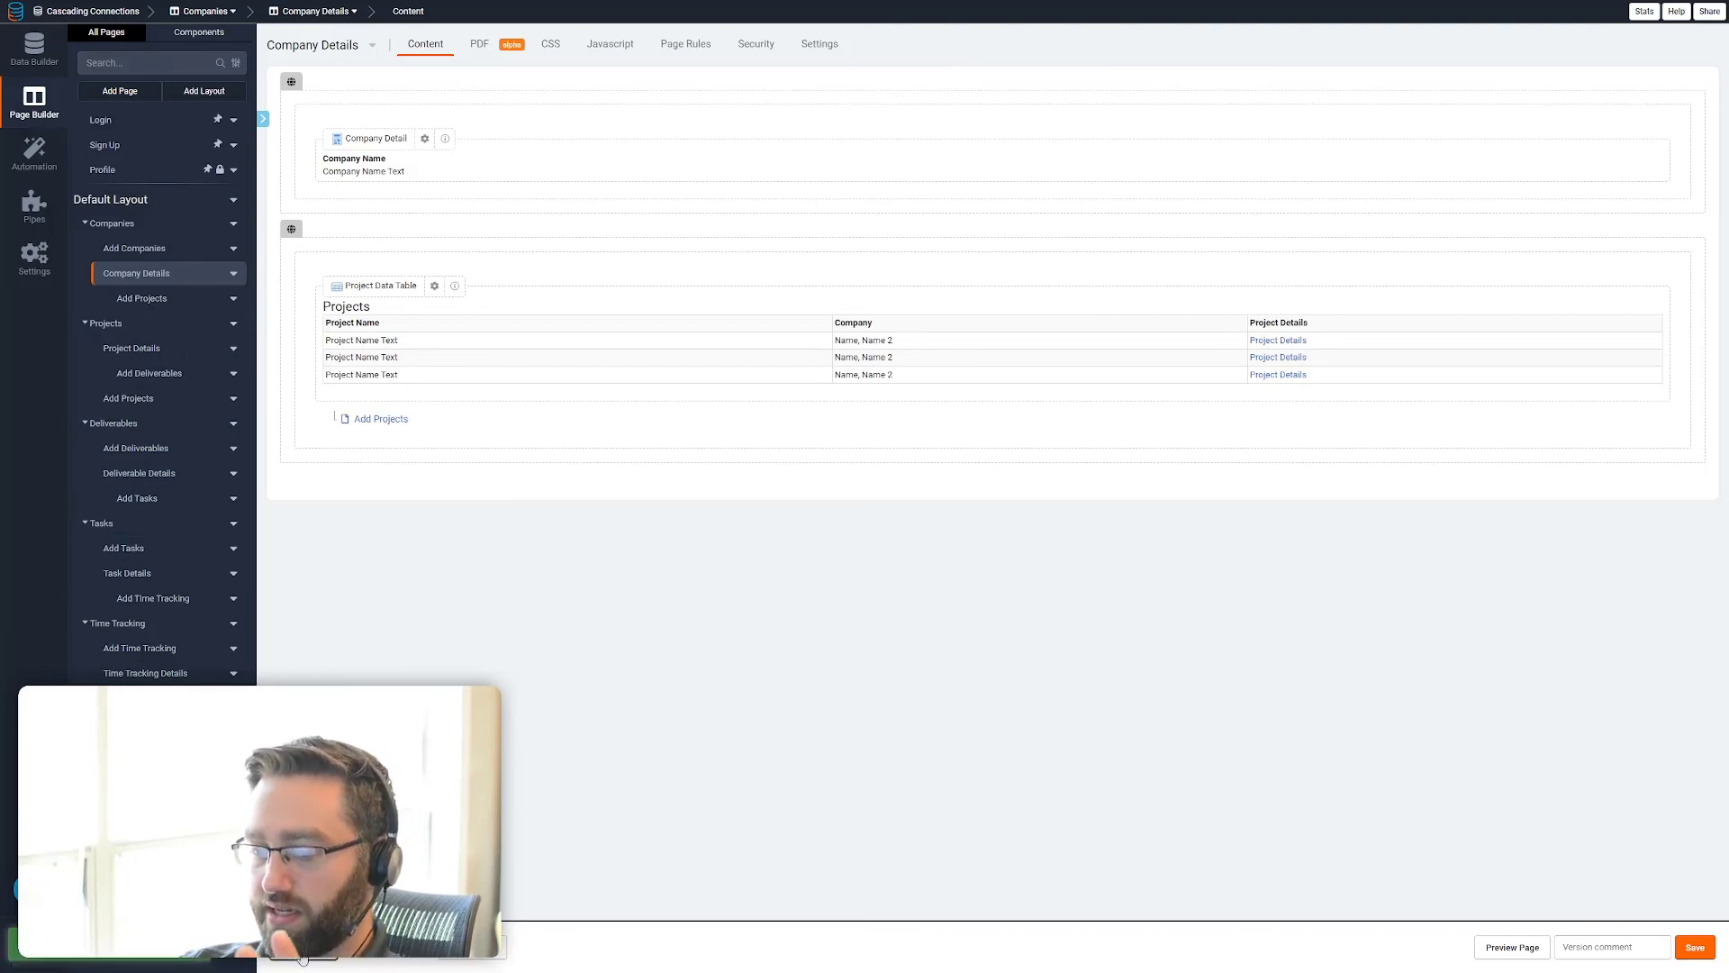
{"action": "left_click", "coordinate": [306, 900]}
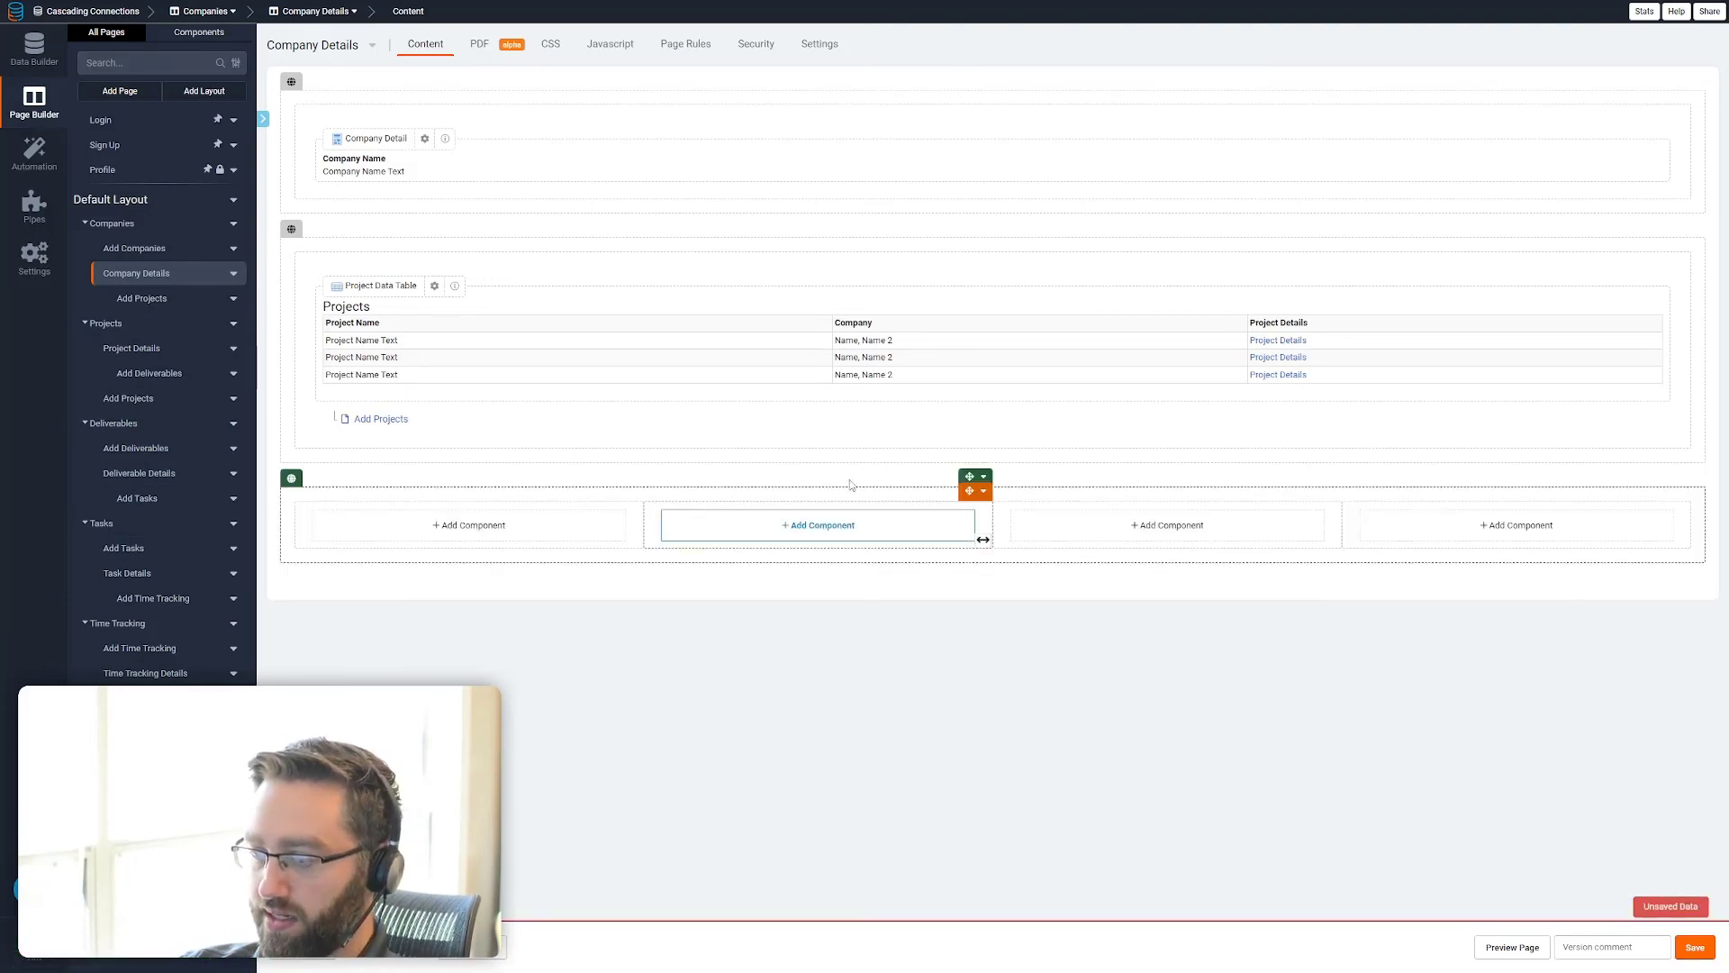
{"action": "left_click", "coordinate": [970, 478]}
{"action": "left_click_drag", "start_coordinate": [972, 462], "coordinate": [980, 228]}
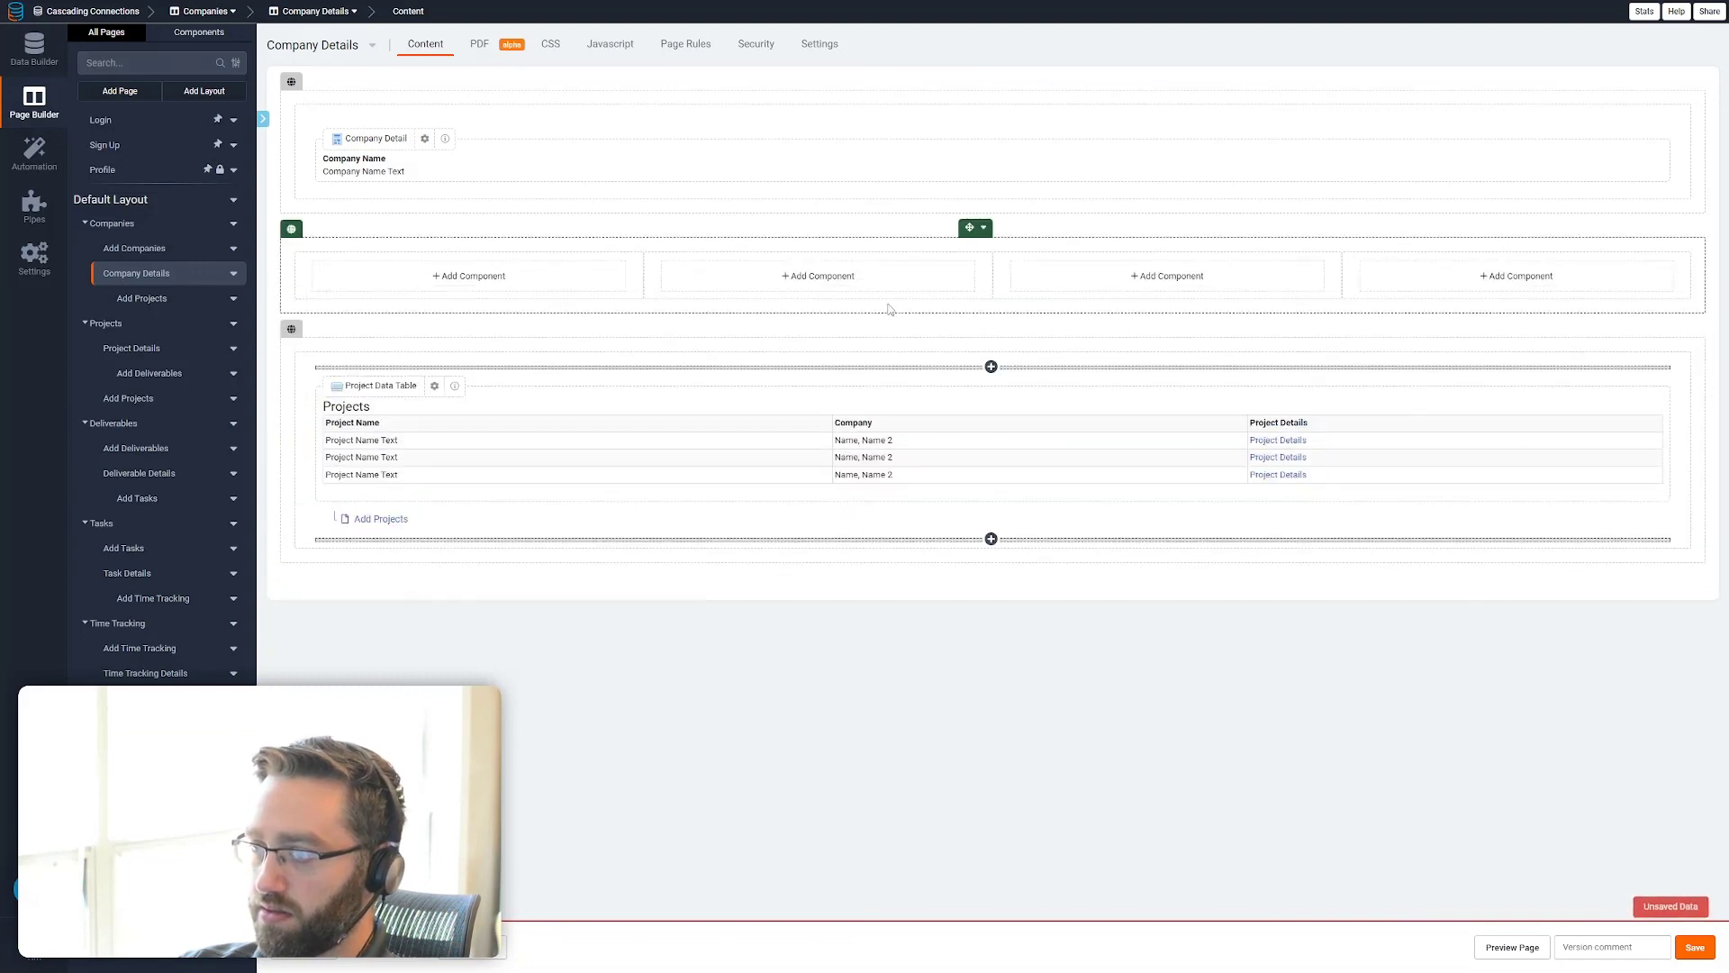
Add a Card to the new row's first column that counts the Projects records connected to the company
{"action": "left_click", "coordinate": [458, 280]}
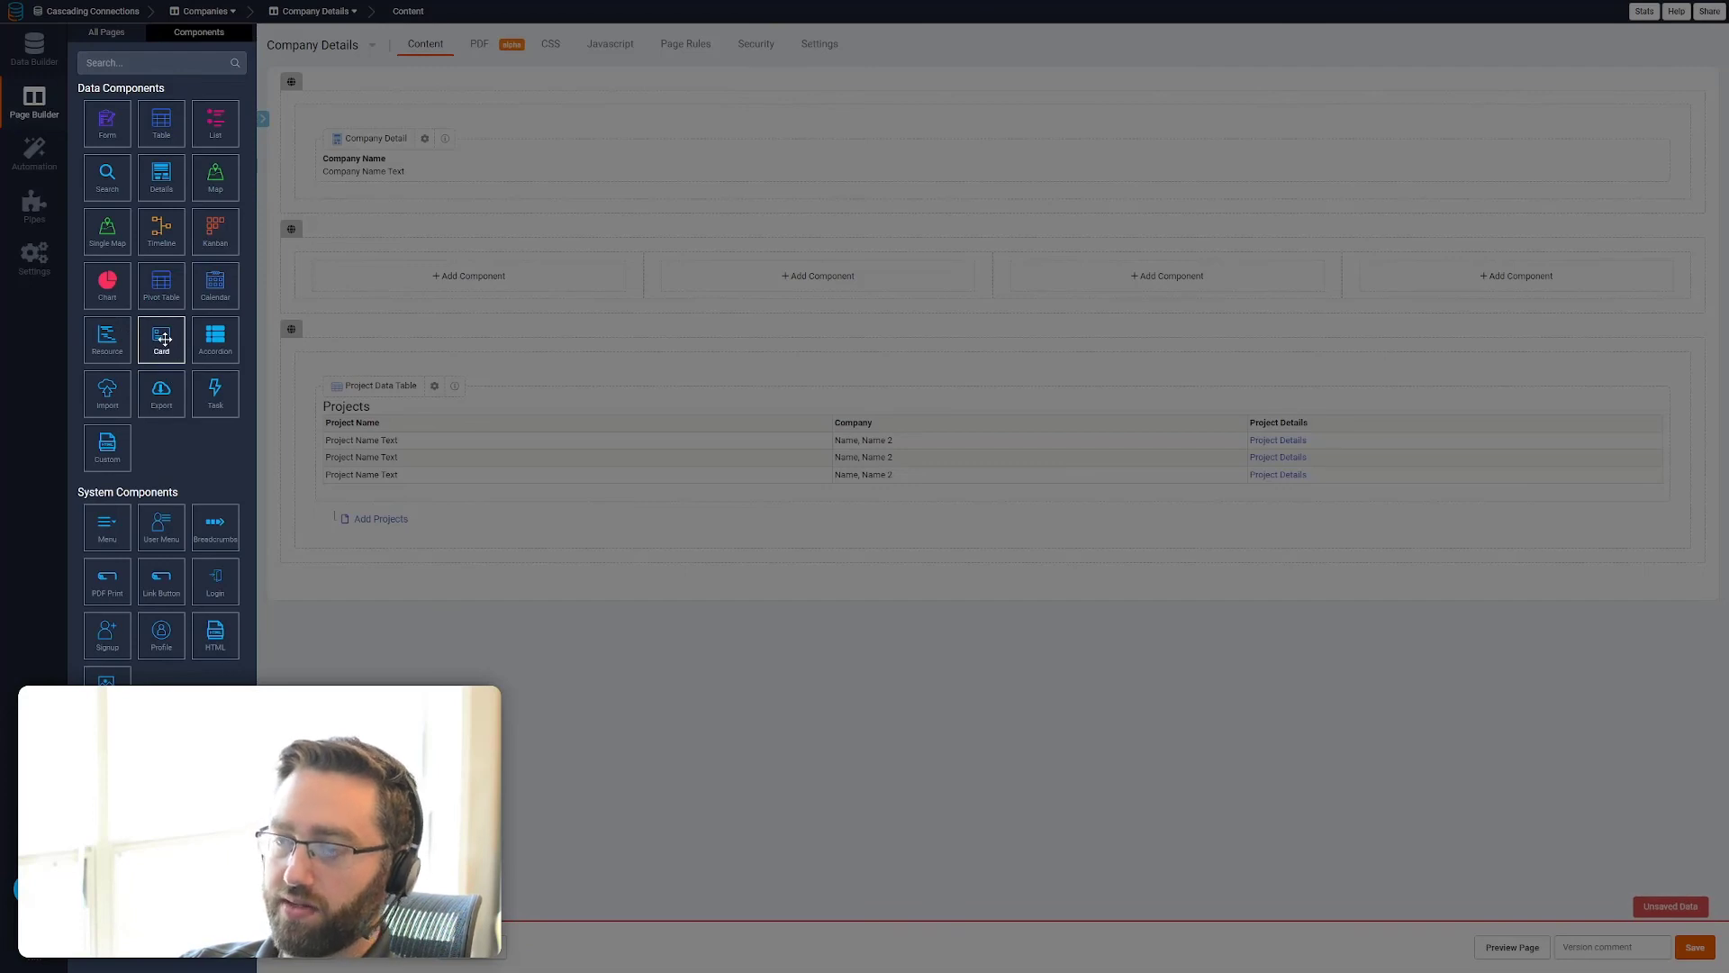
{"action": "left_click_drag", "start_coordinate": [164, 338], "coordinate": [446, 281]}
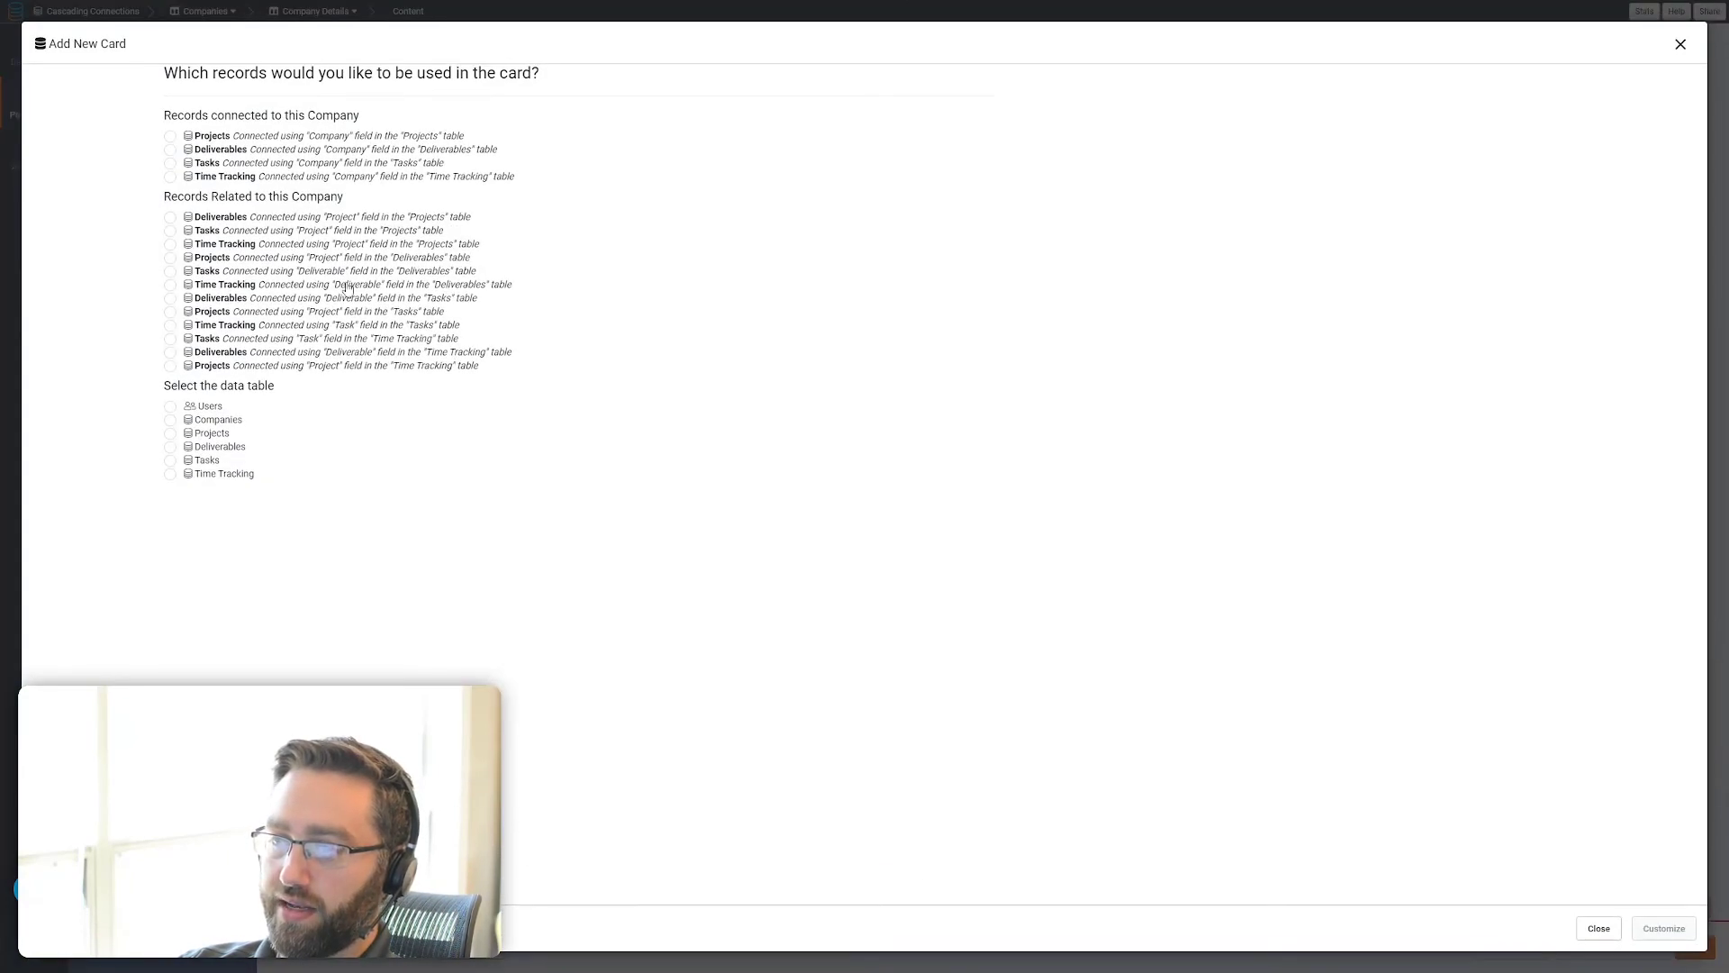
{"action": "left_click", "coordinate": [213, 136]}
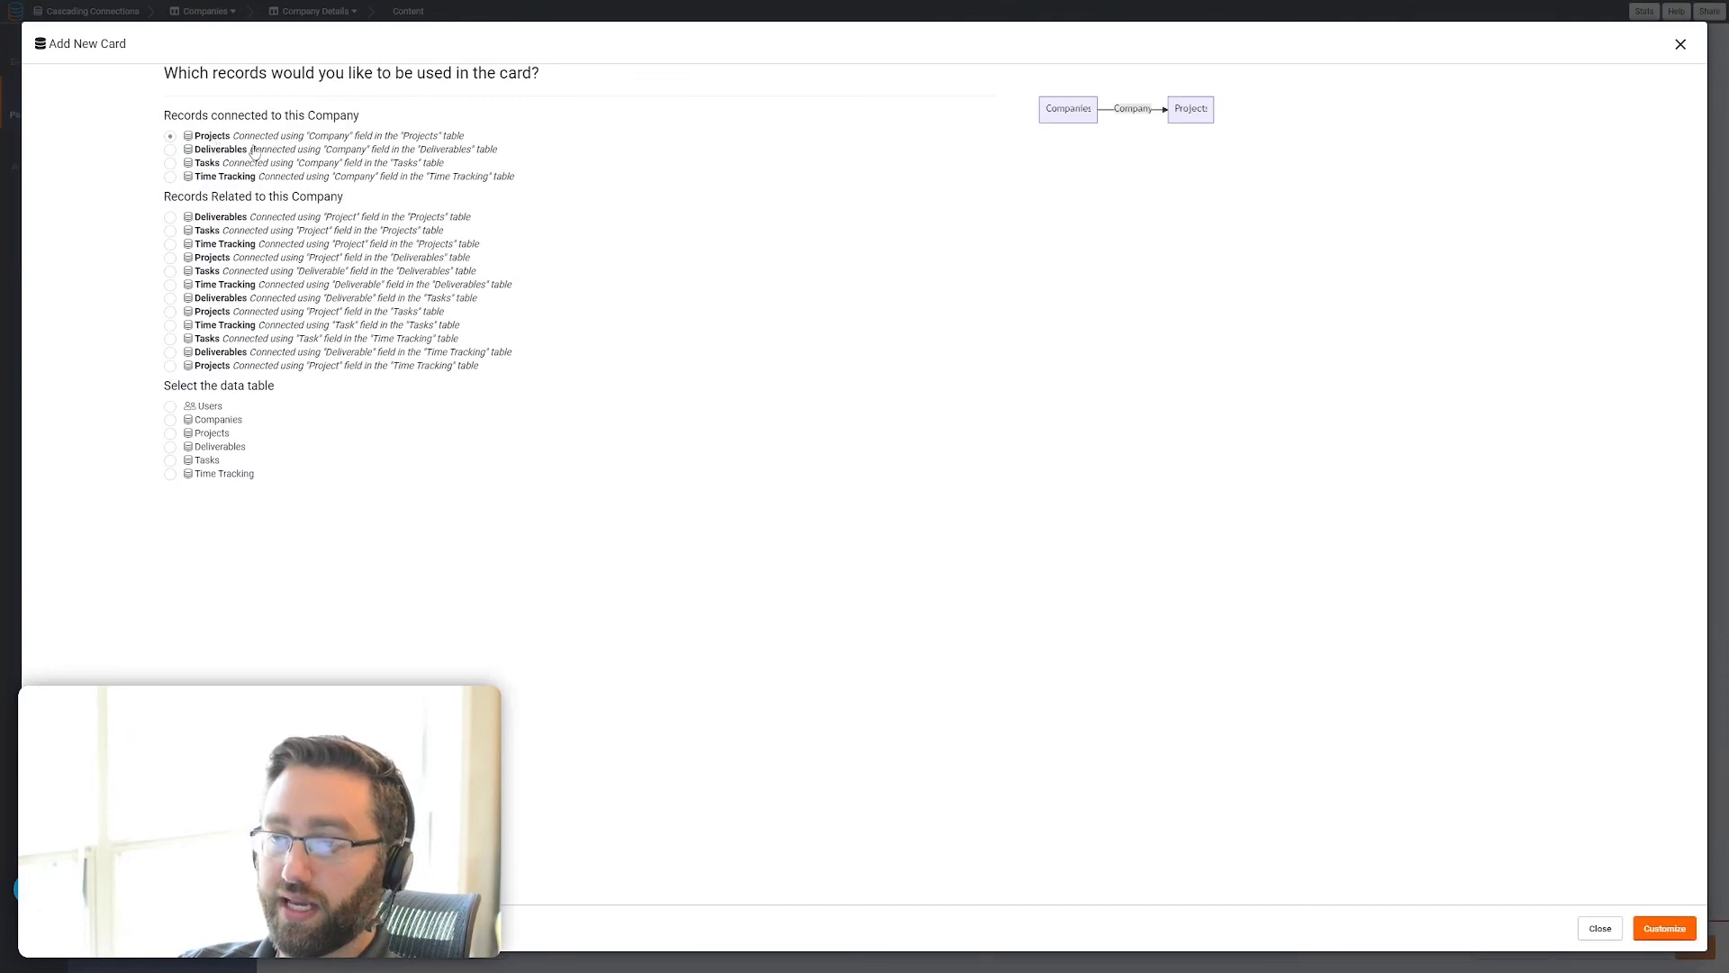
{"action": "left_click", "coordinate": [1678, 935]}
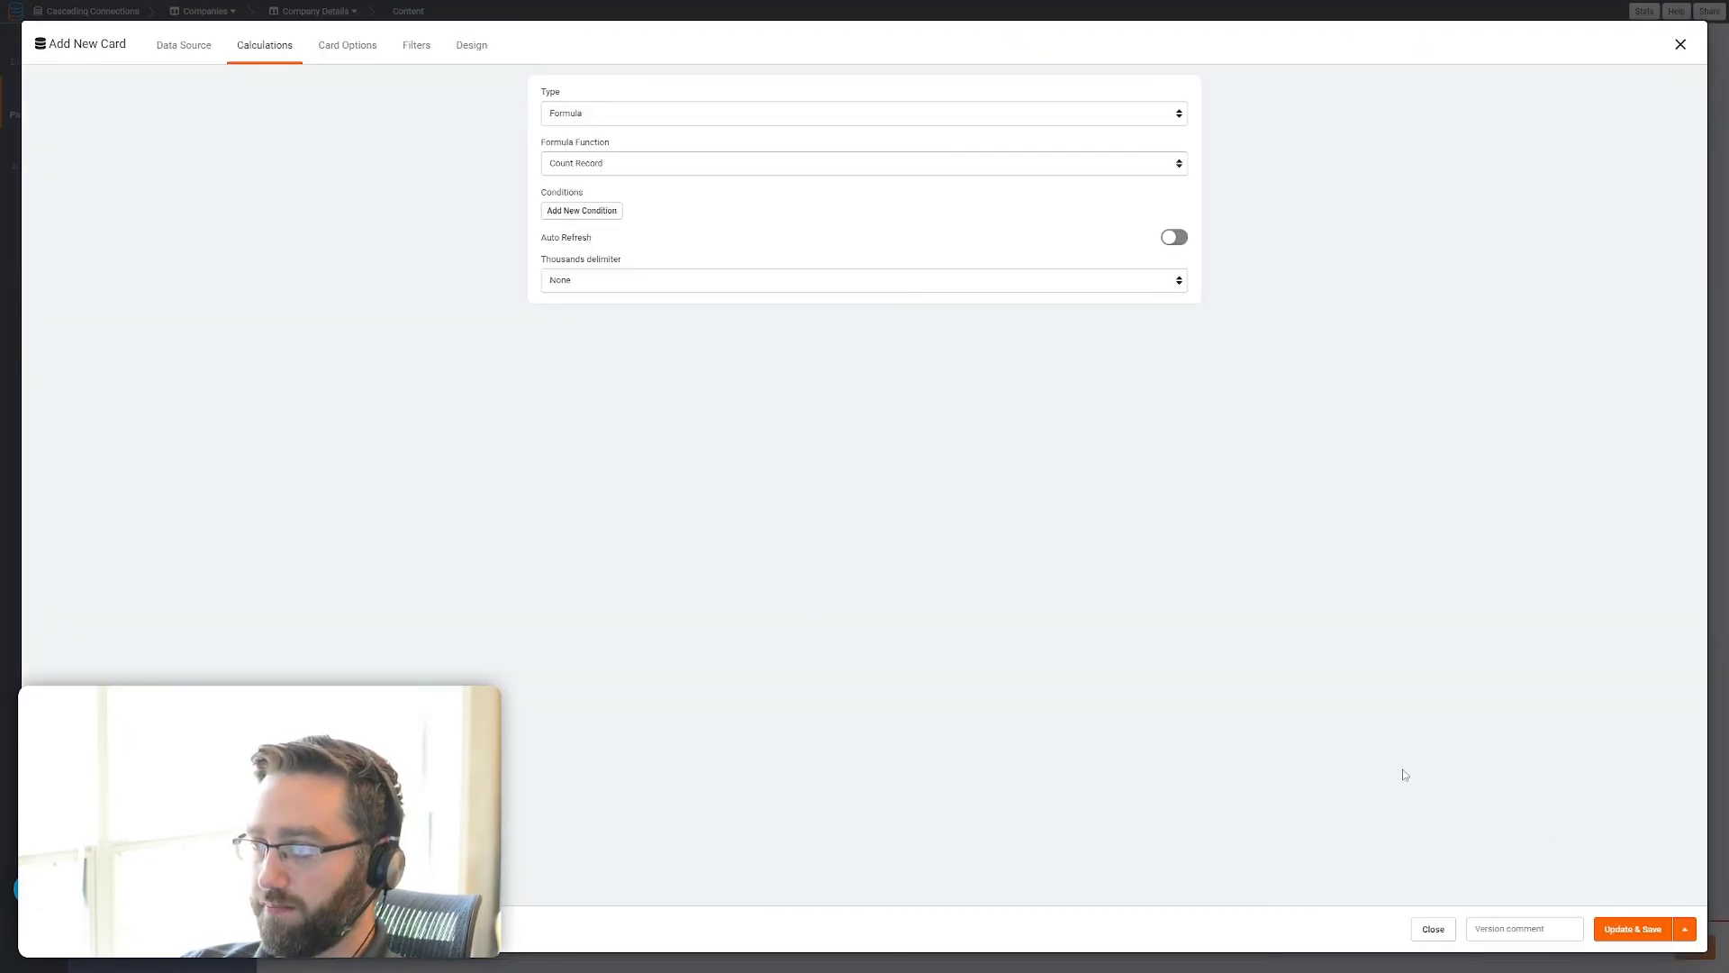
{"action": "left_click", "coordinate": [1632, 930]}
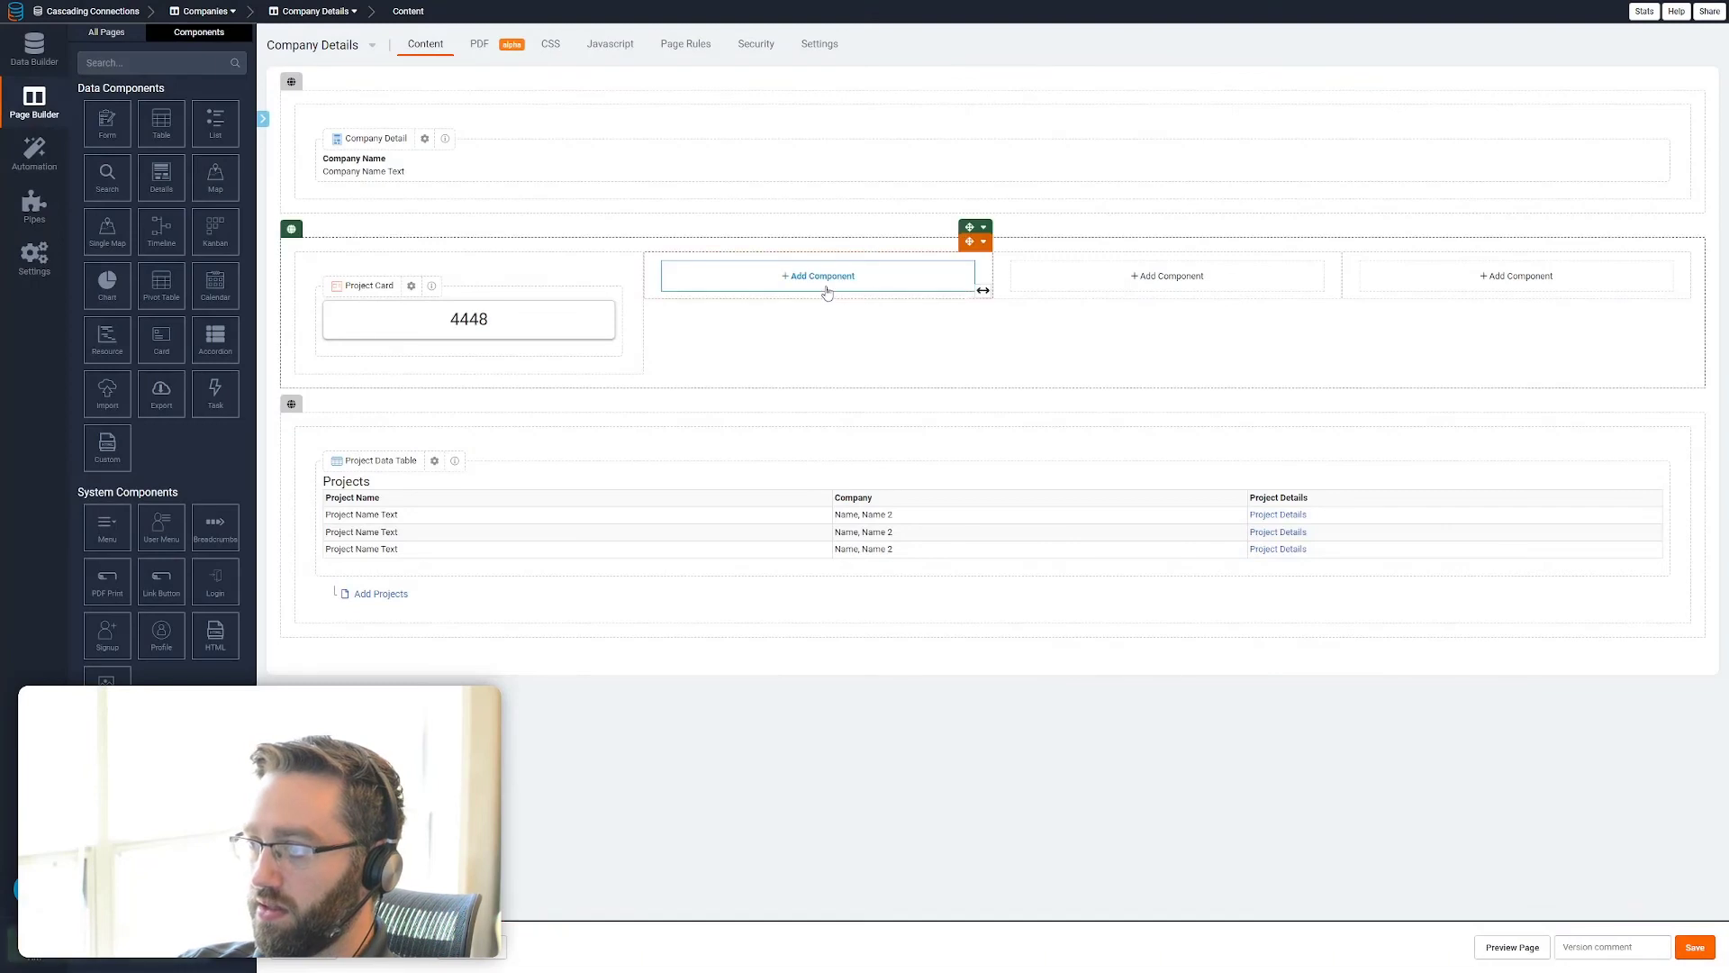
Add a Card to the row's second column that counts the Deliverables records connected to the company
{"action": "left_click", "coordinate": [818, 278]}
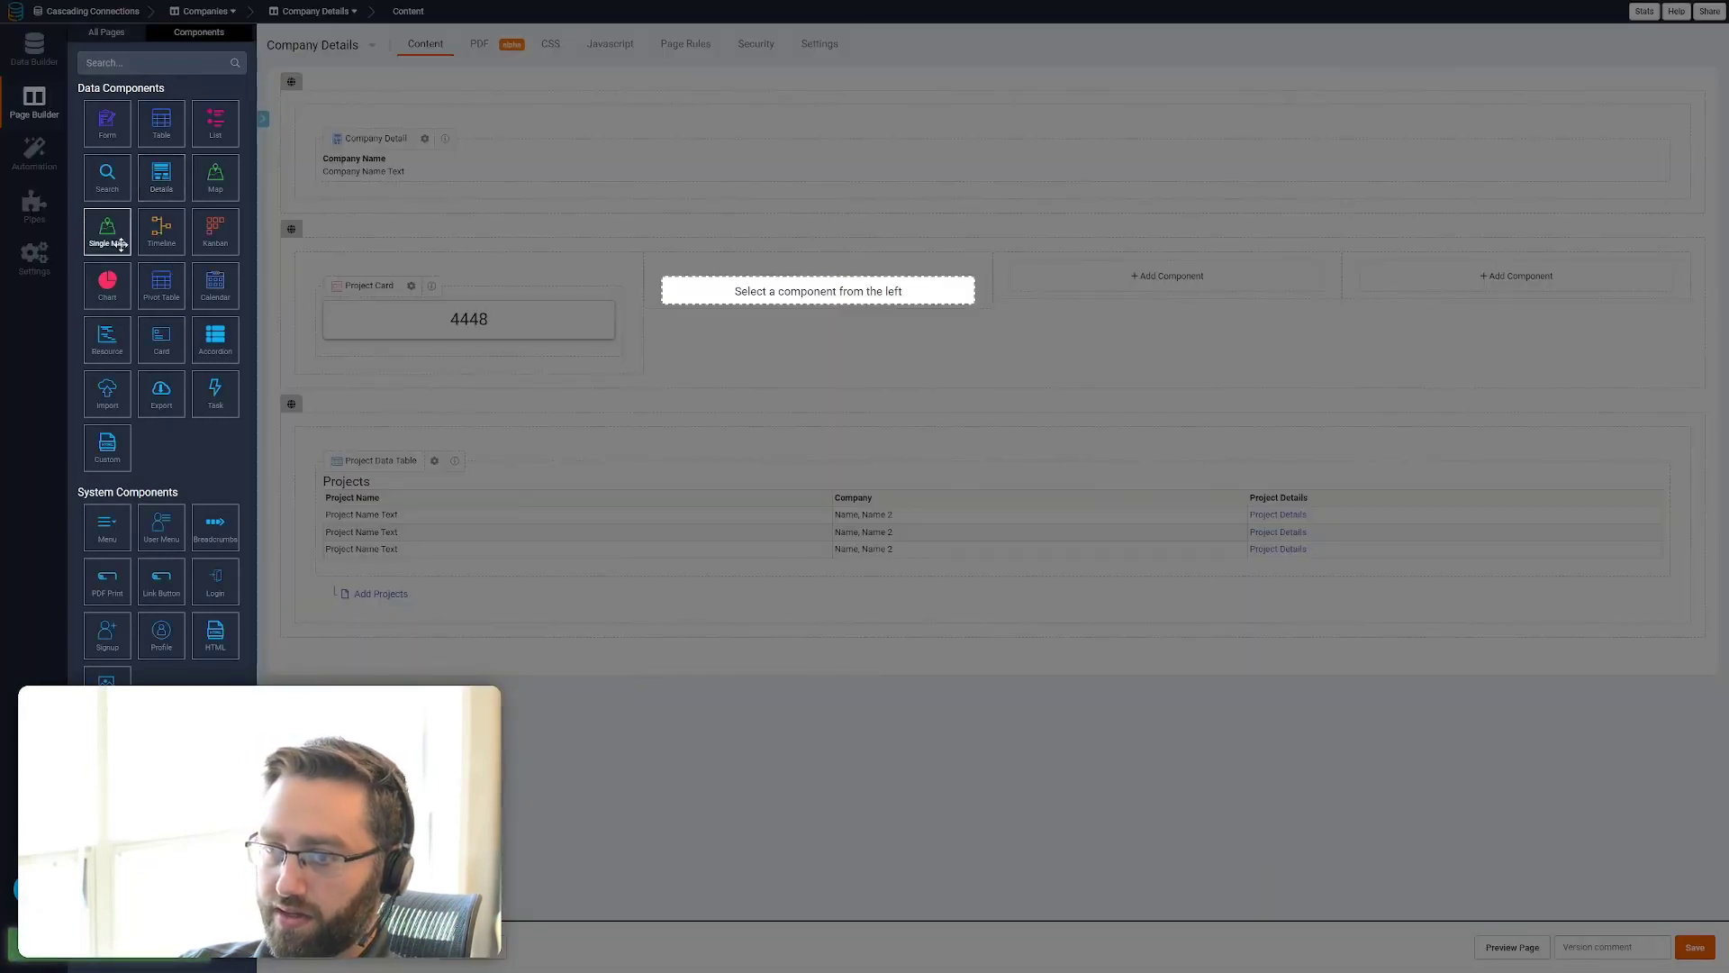
{"action": "left_click", "coordinate": [156, 340]}
{"action": "left_click", "coordinate": [221, 146]}
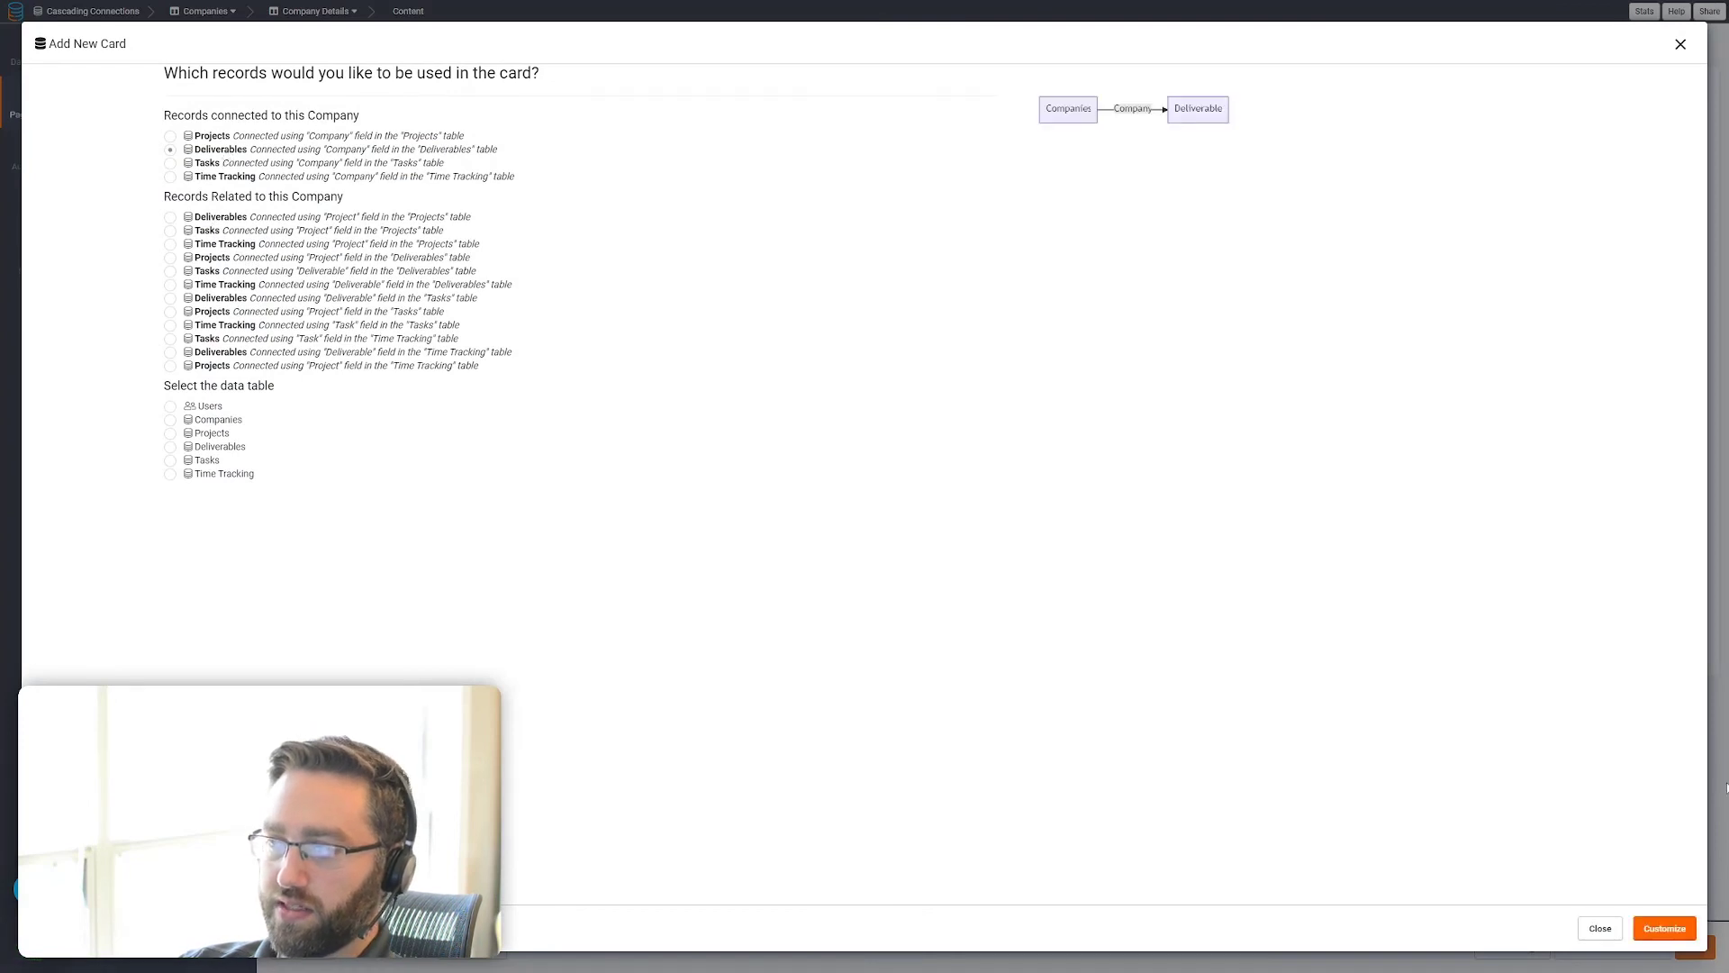
{"action": "left_click", "coordinate": [1665, 928]}
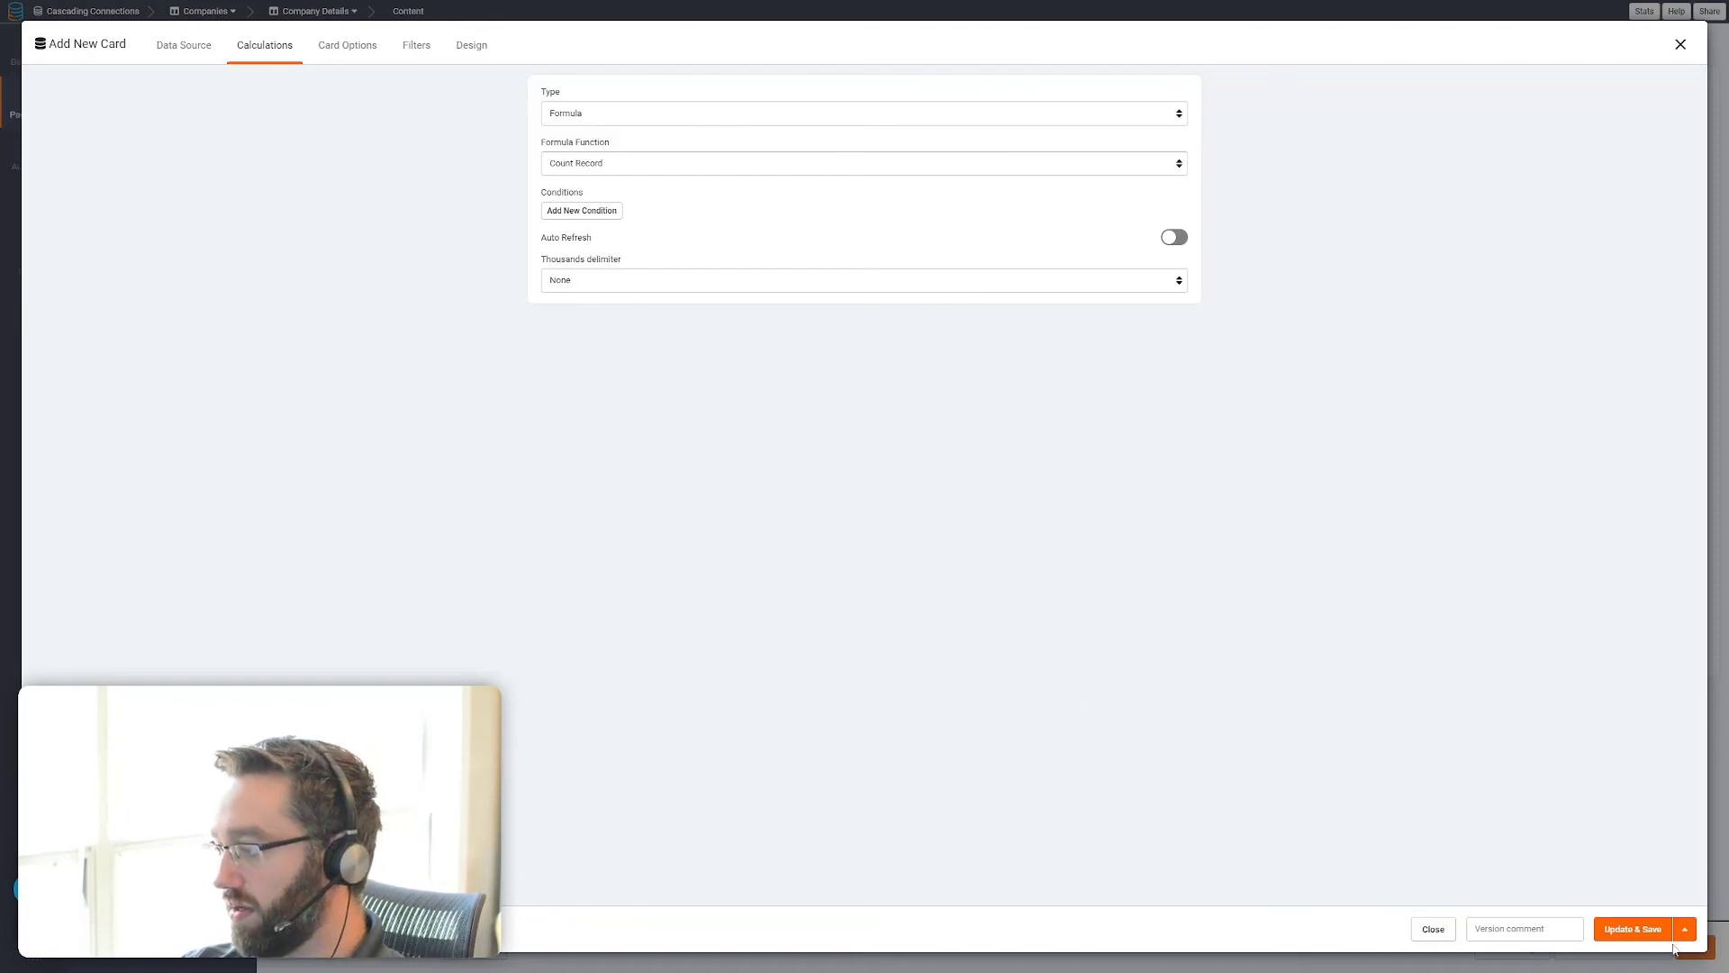
{"action": "left_click", "coordinate": [1635, 929]}
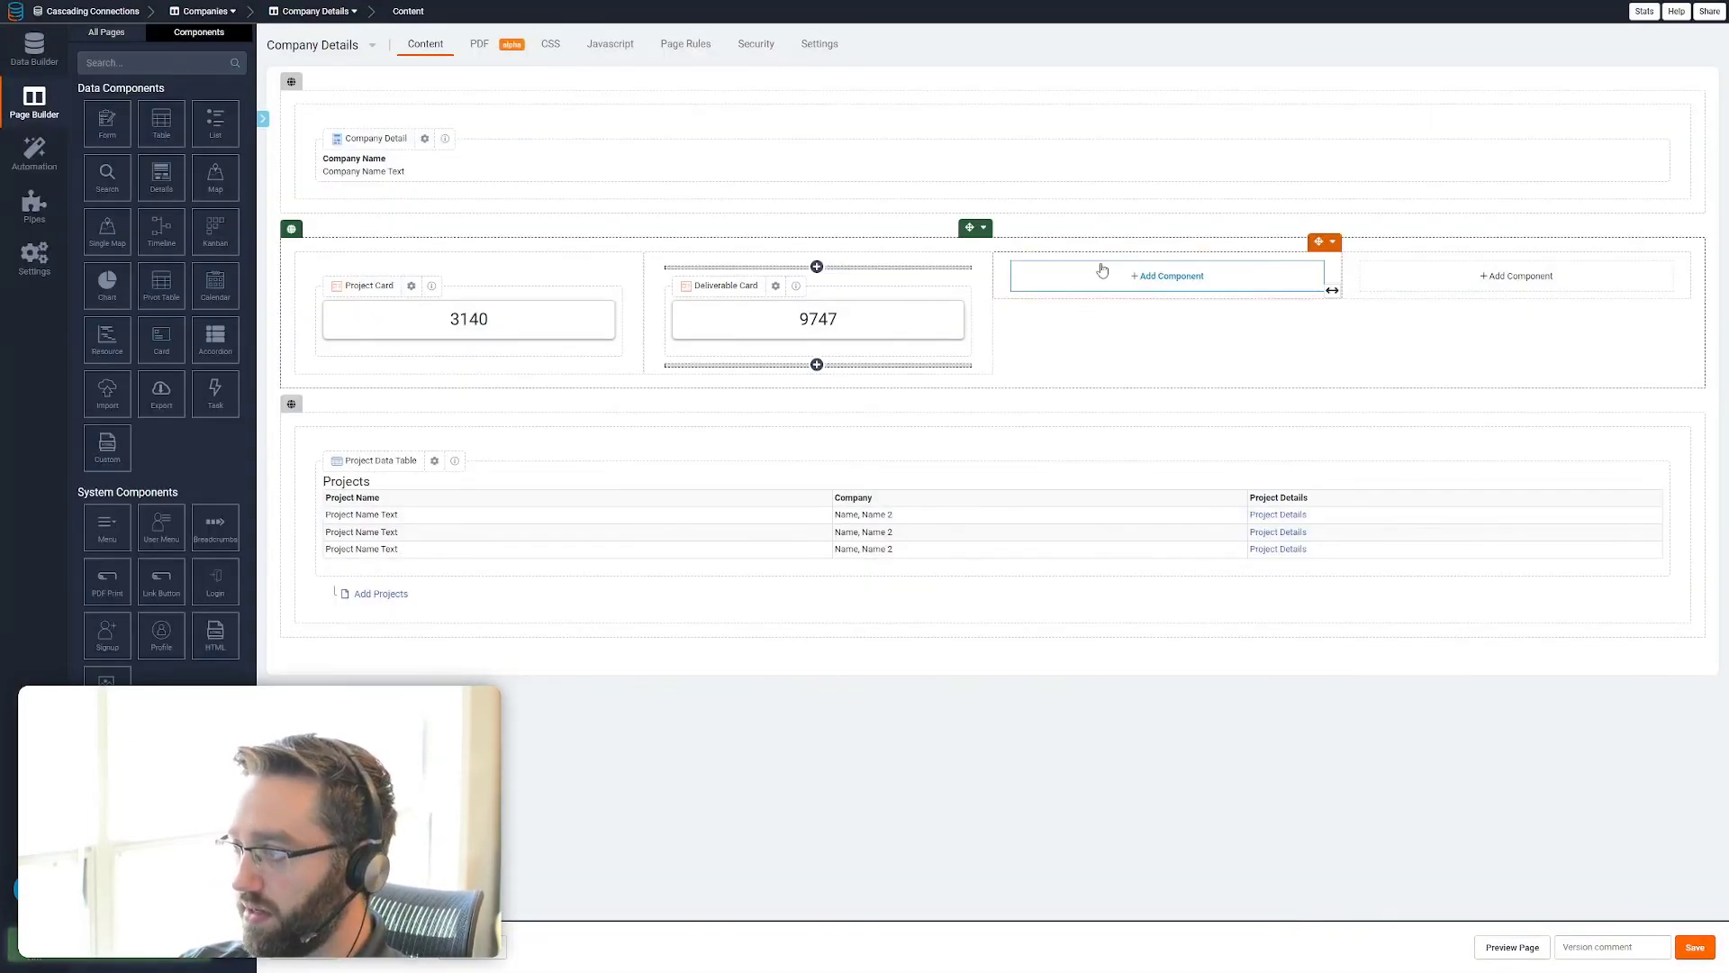
Create a Card in the row's third column based on the Tasks records connected to the company
{"action": "left_click", "coordinate": [1085, 276]}
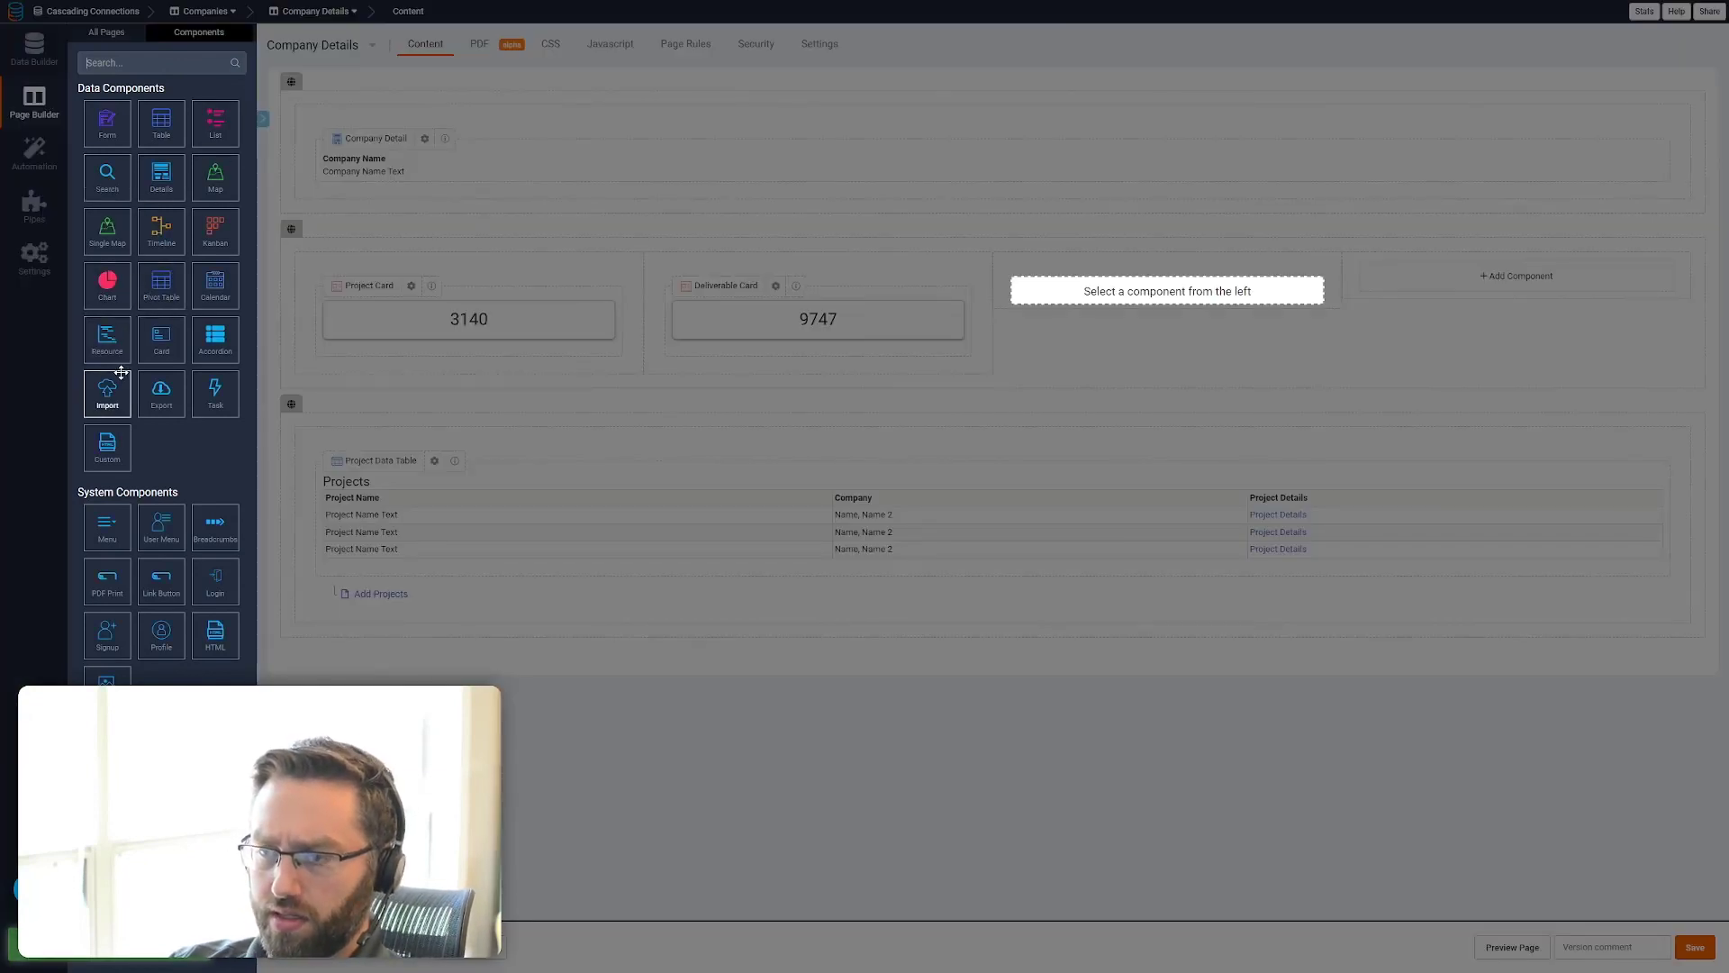
{"action": "left_click", "coordinate": [151, 344]}
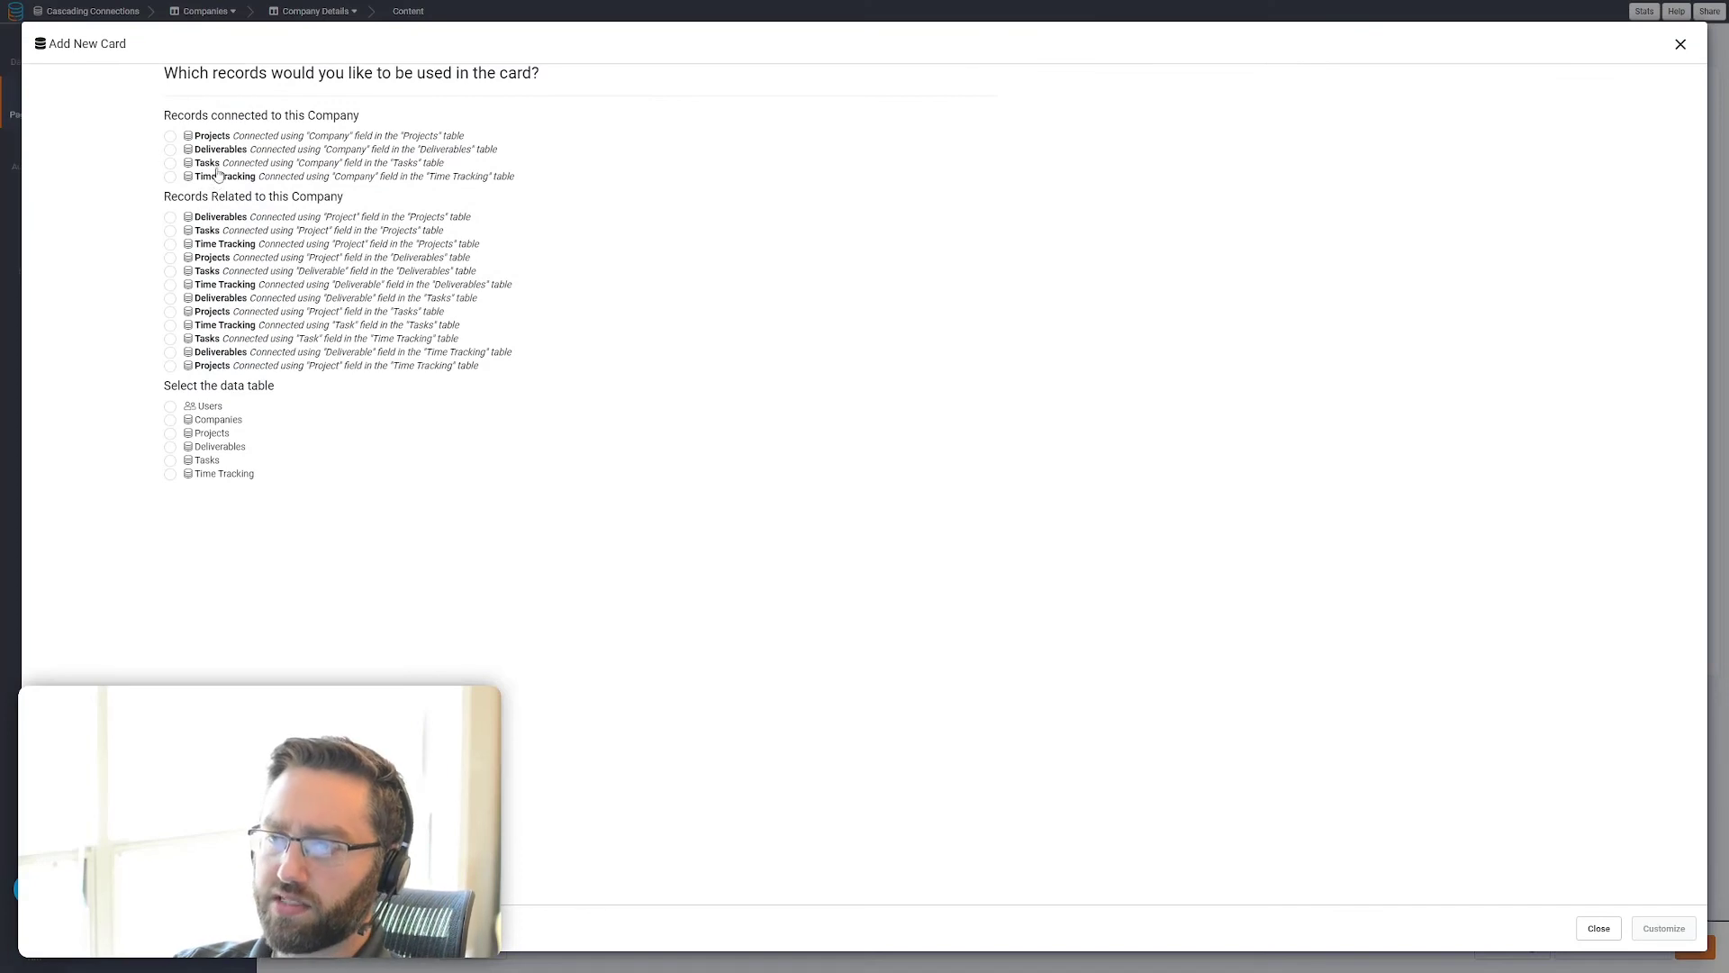
{"action": "left_click", "coordinate": [217, 166]}
{"action": "left_click", "coordinate": [1639, 931]}
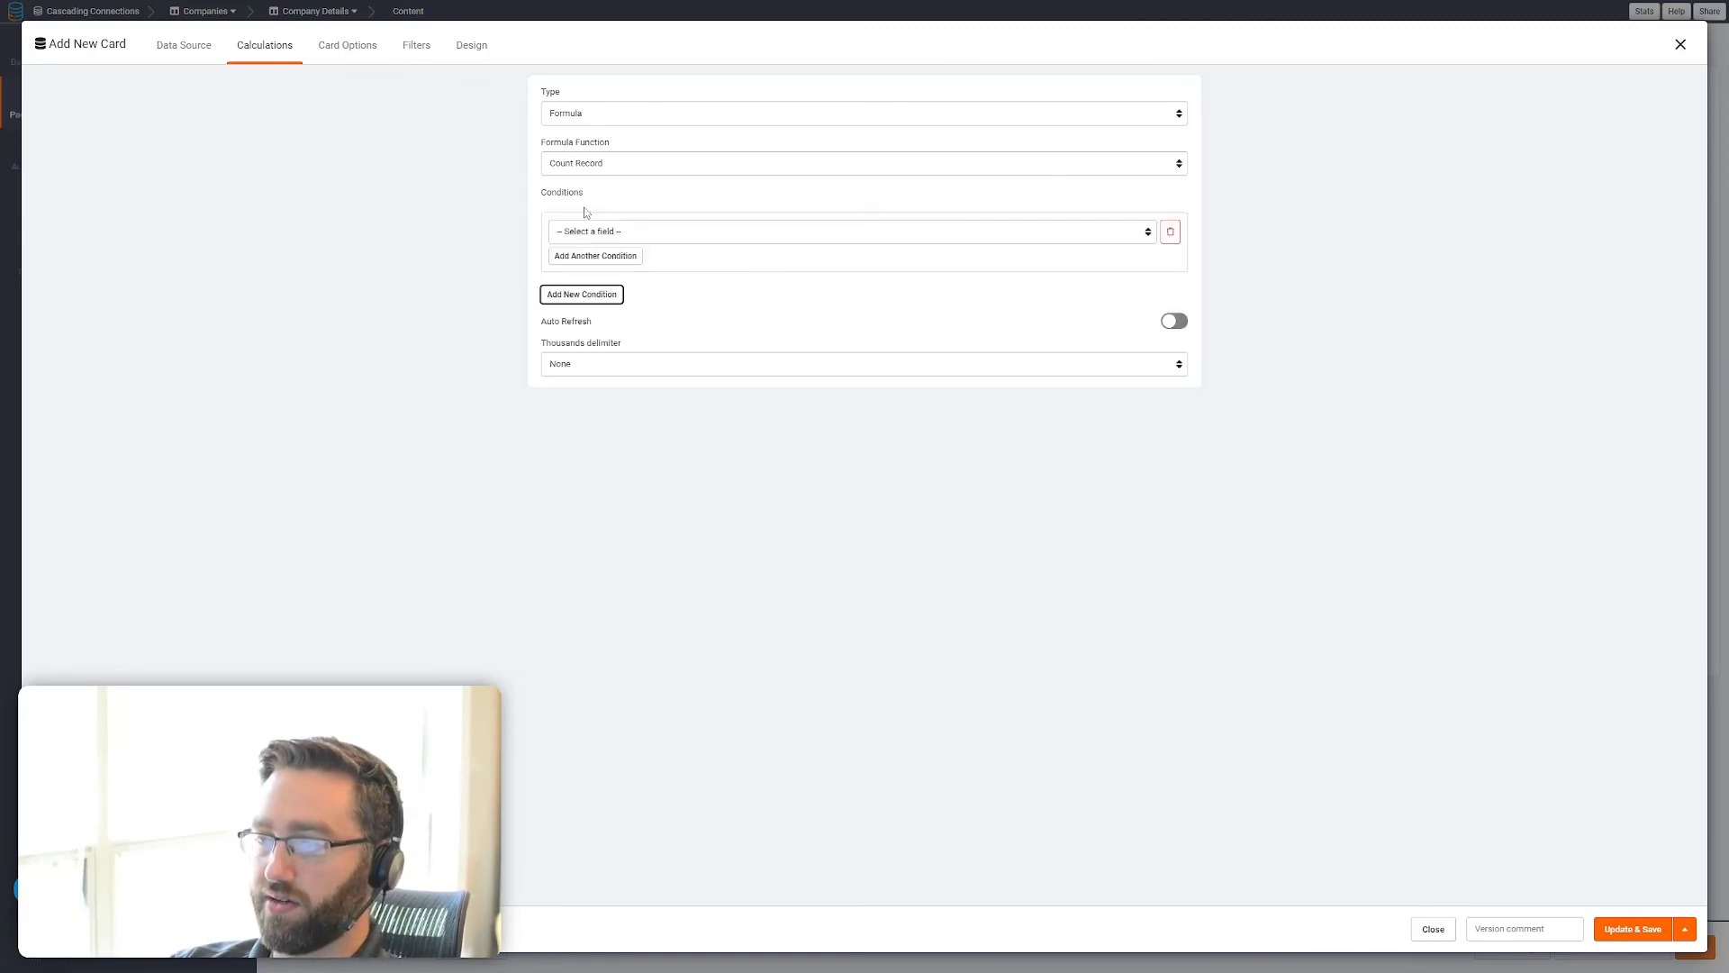
Restrict the Tasks card's record count to records whose Task Status is Open and save the card
{"action": "left_click", "coordinate": [584, 211]}
{"action": "left_click", "coordinate": [597, 236]}
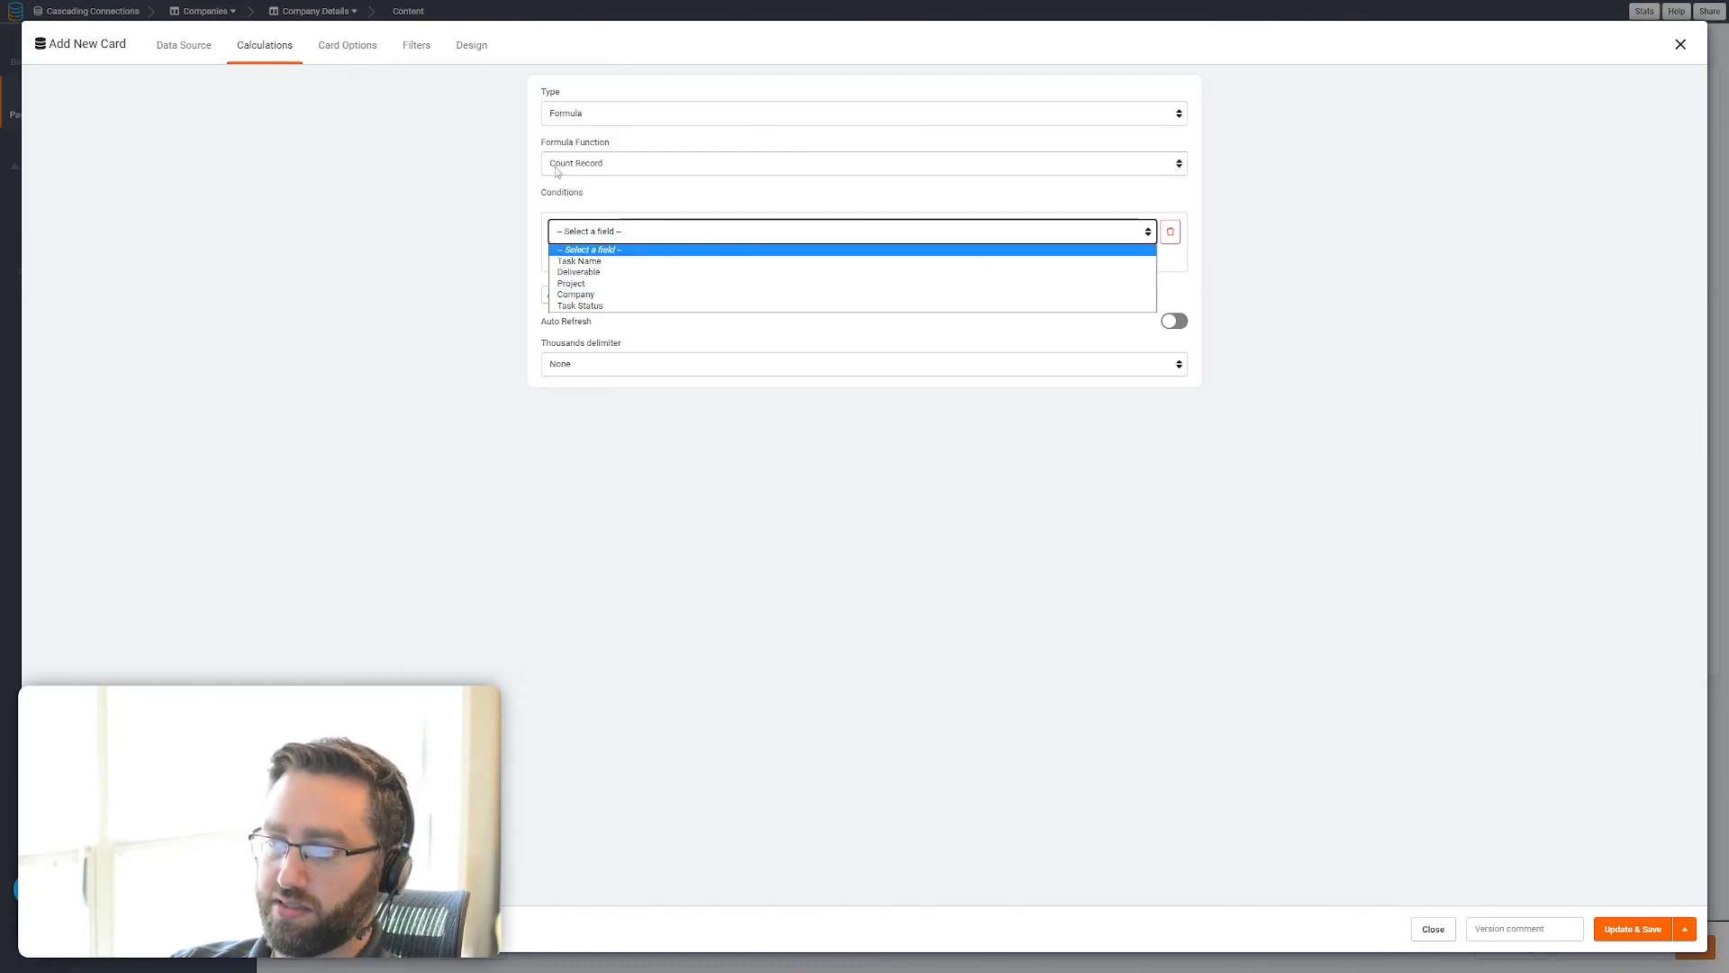
{"action": "left_click", "coordinate": [587, 306]}
{"action": "left_click", "coordinate": [1008, 236]}
{"action": "left_click", "coordinate": [1002, 259]}
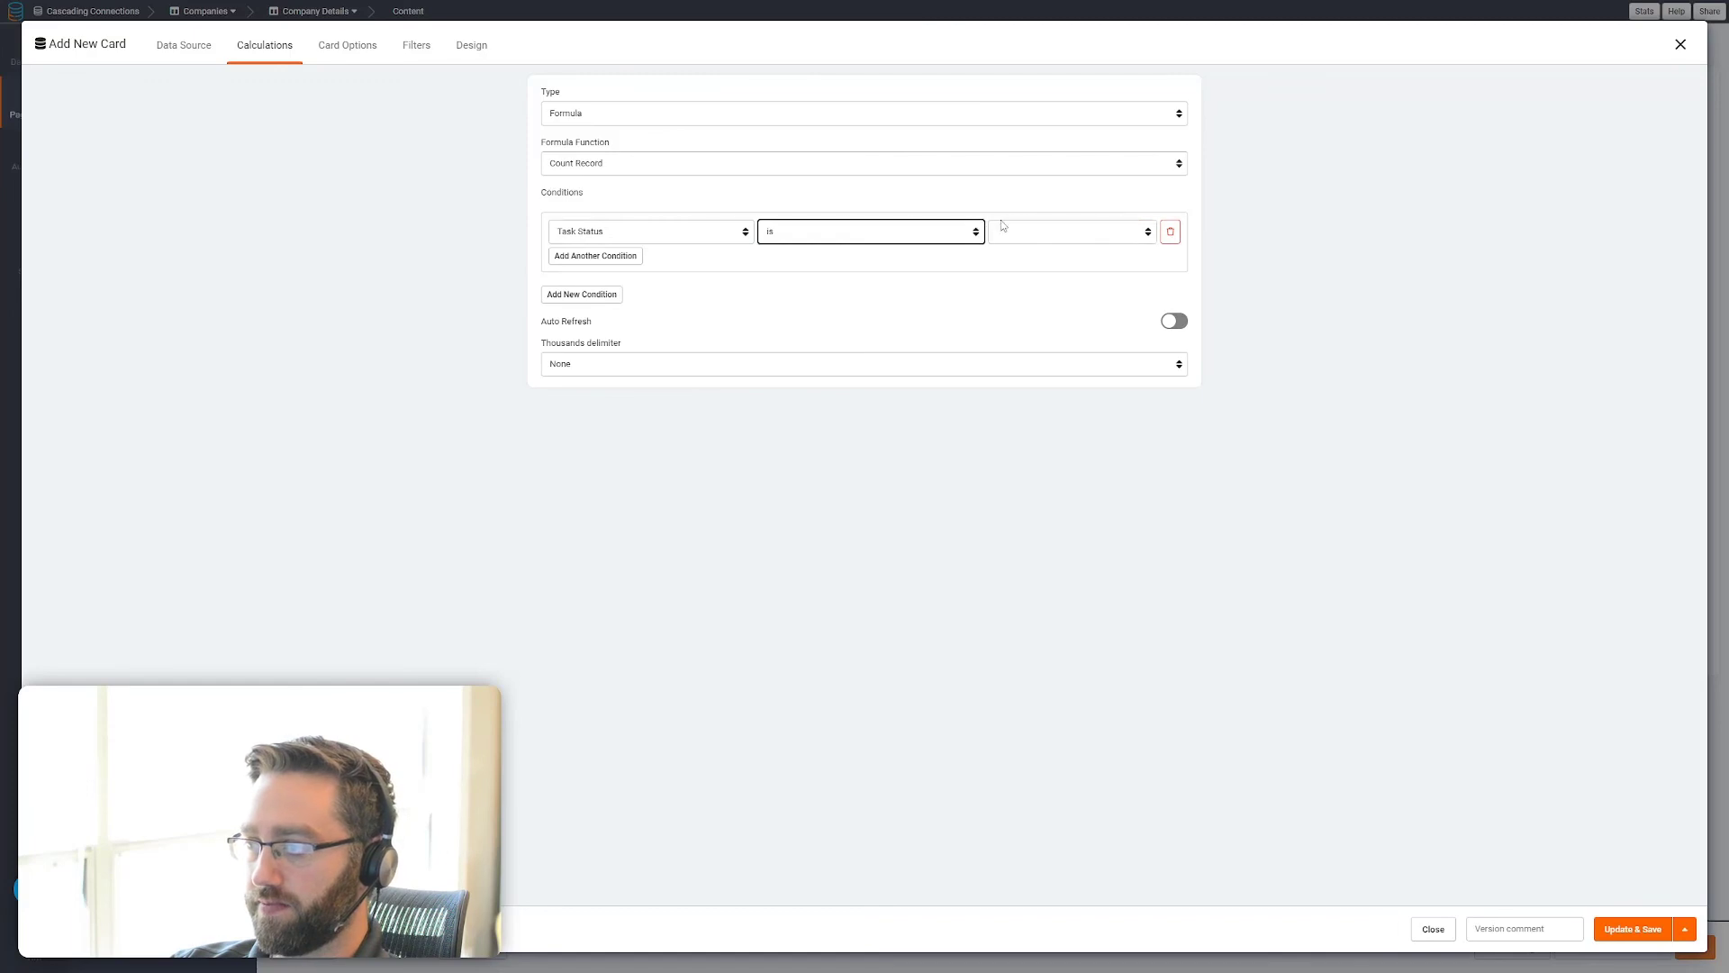
{"action": "left_click", "coordinate": [1001, 227]}
{"action": "left_click", "coordinate": [1008, 267]}
{"action": "left_click", "coordinate": [1632, 929]}
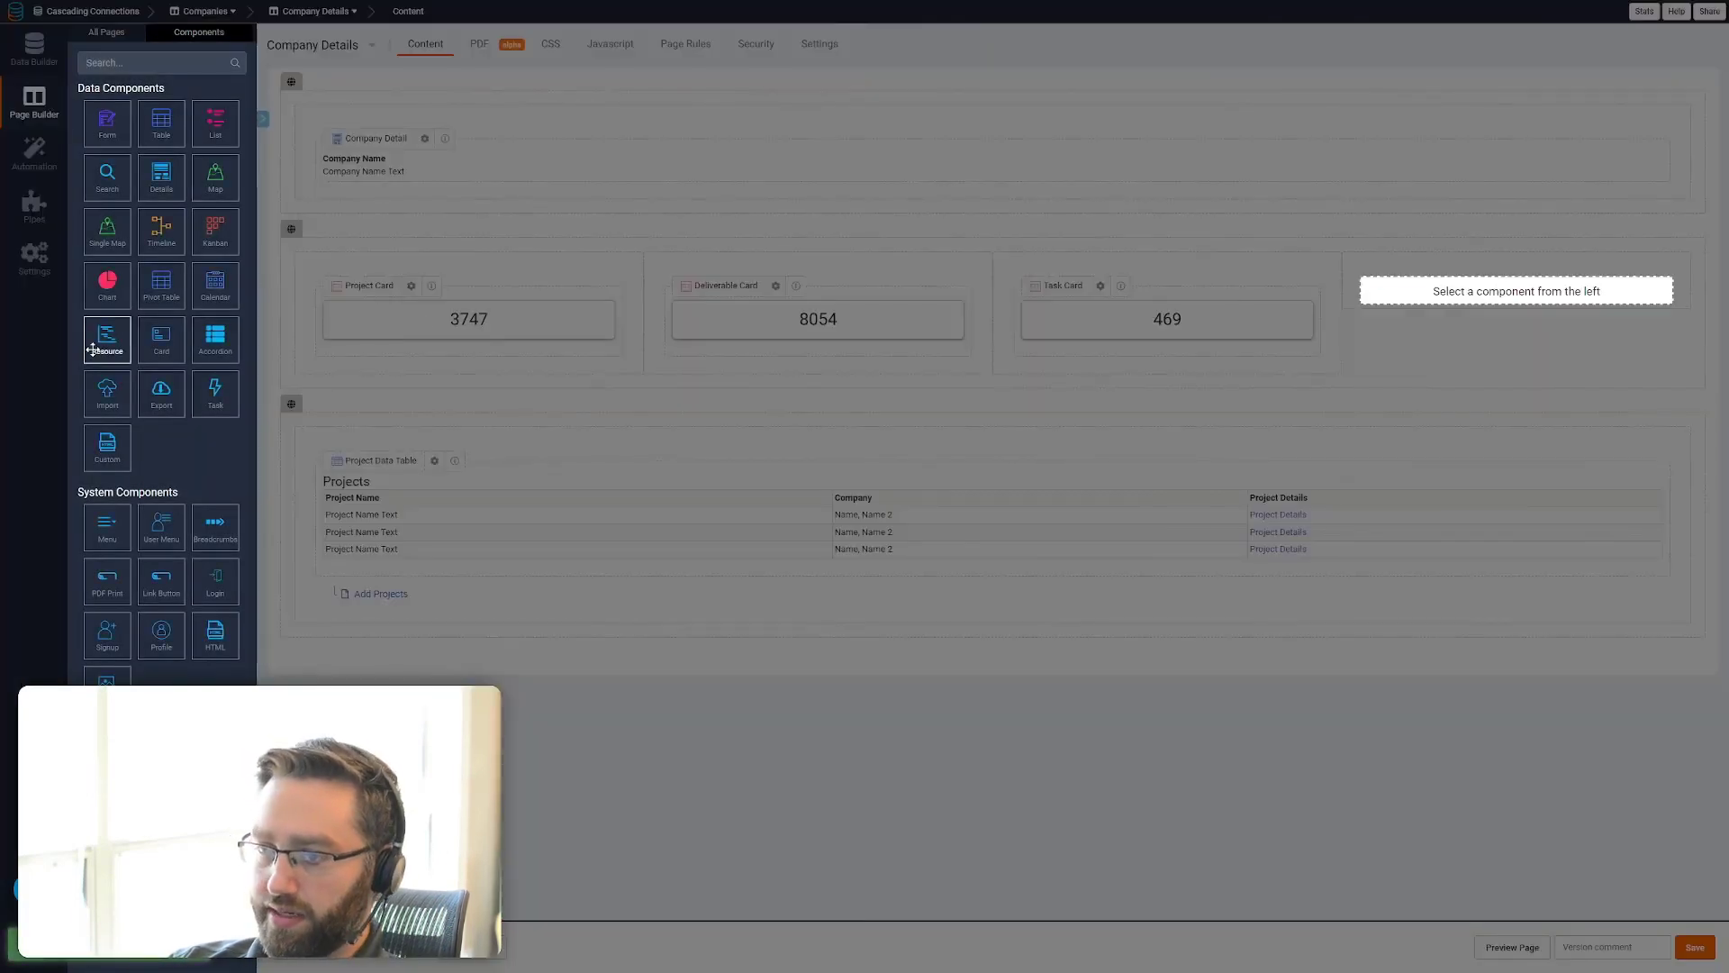
Add a Card to the row's fourth column that sums Hours worked from the Time Tracking records connected to the company
{"action": "left_click", "coordinate": [163, 338]}
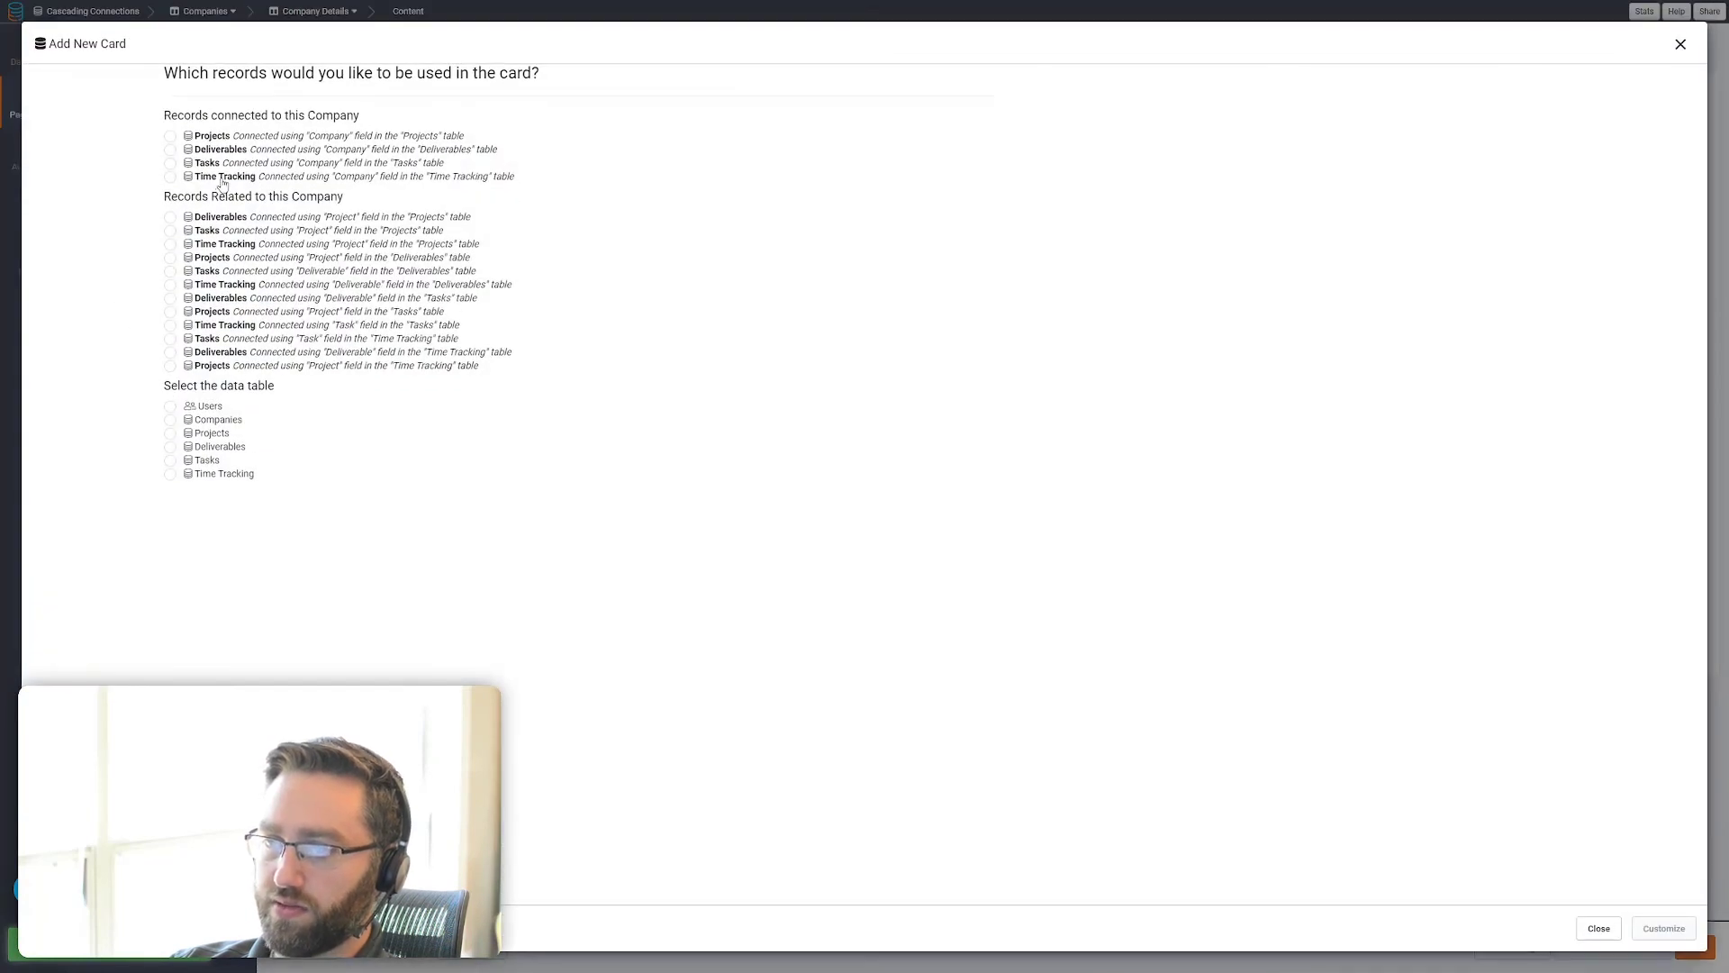
{"action": "left_click", "coordinate": [222, 179]}
{"action": "left_click", "coordinate": [1662, 928]}
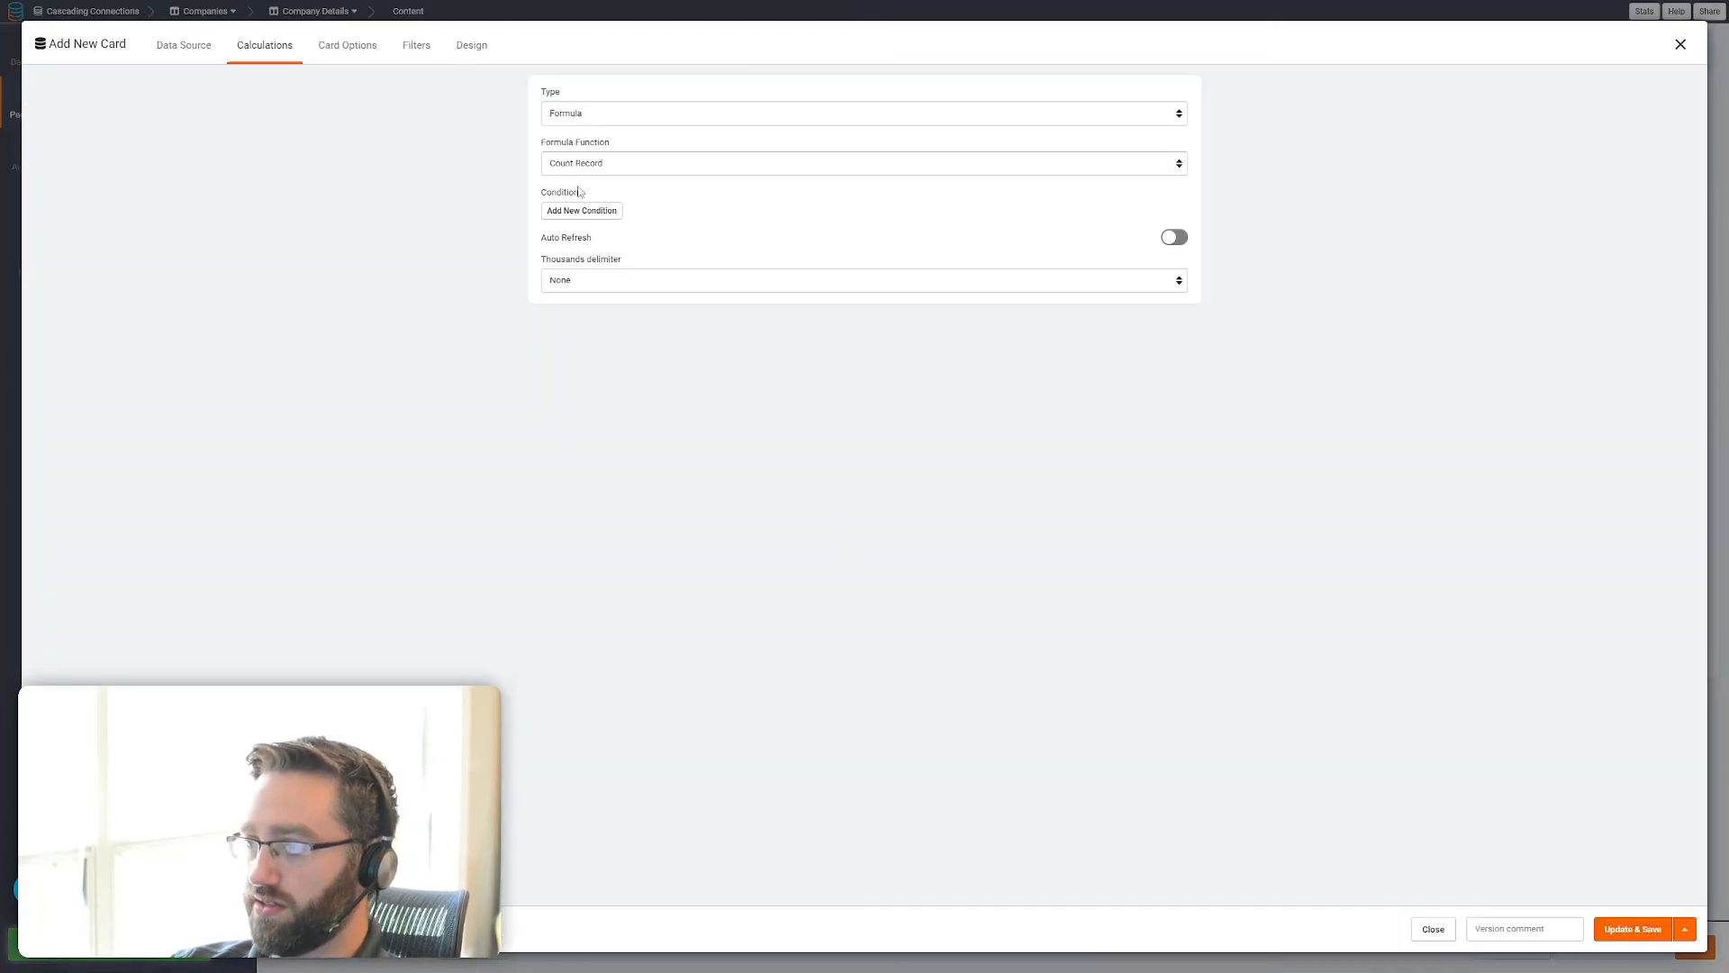
{"action": "left_click", "coordinate": [582, 164]}
{"action": "left_click", "coordinate": [592, 226]}
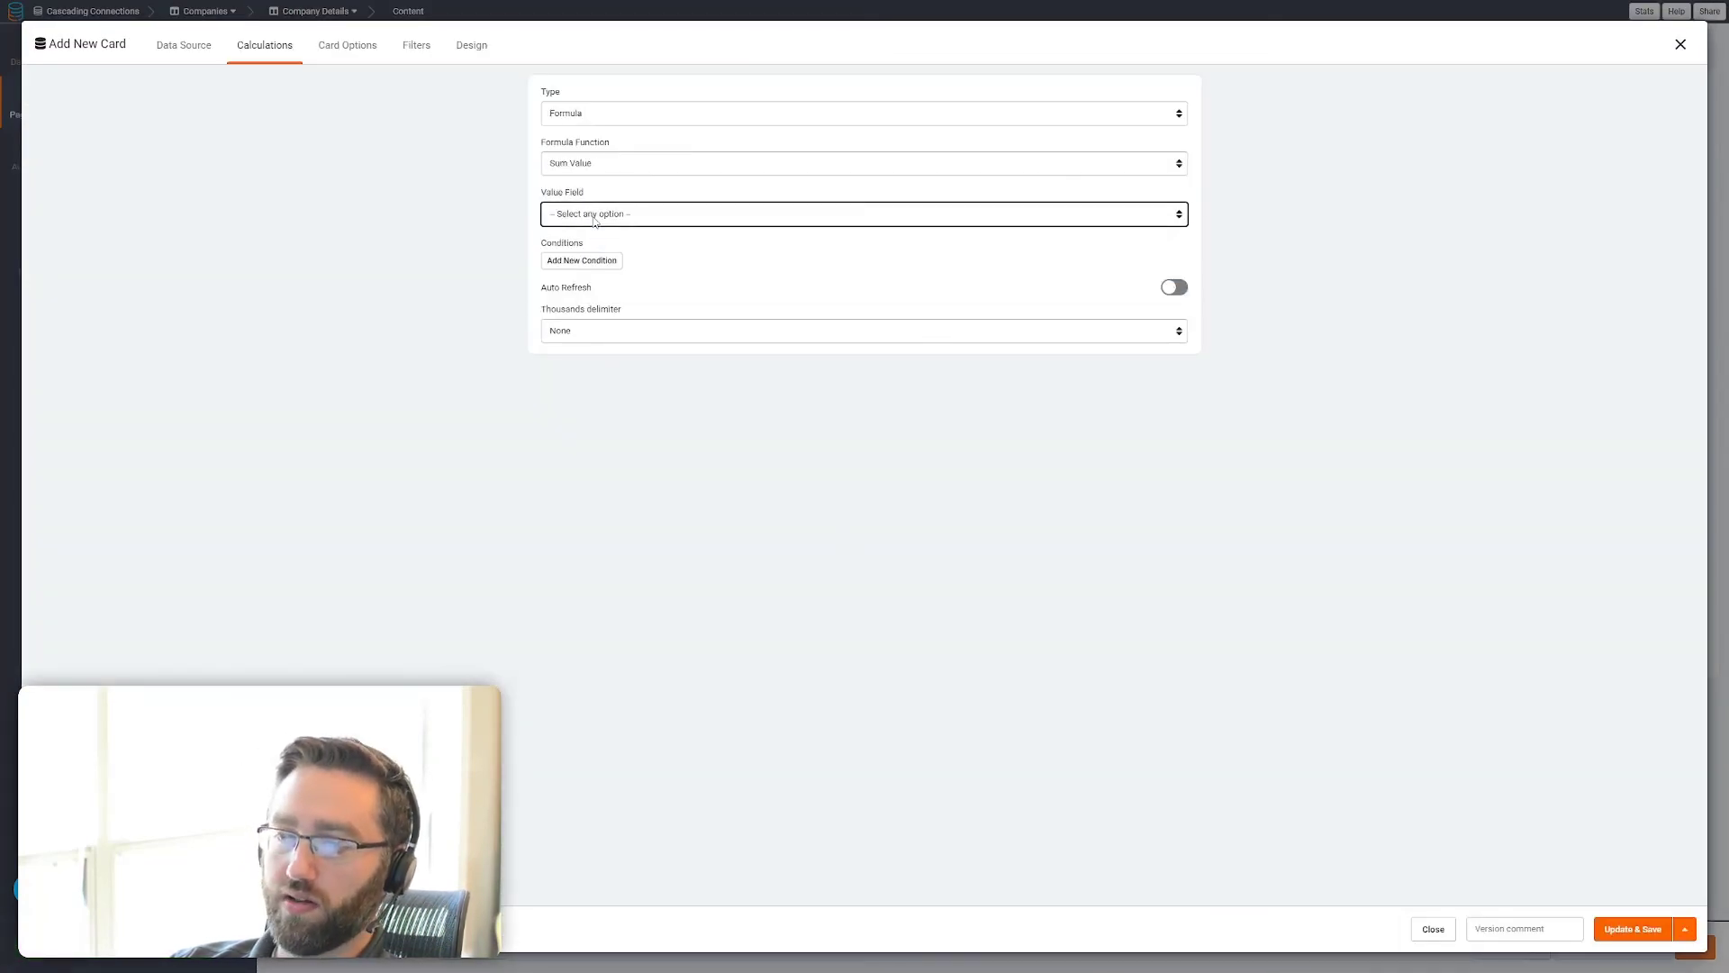
{"action": "left_click", "coordinate": [613, 213]}
{"action": "left_click", "coordinate": [613, 241]}
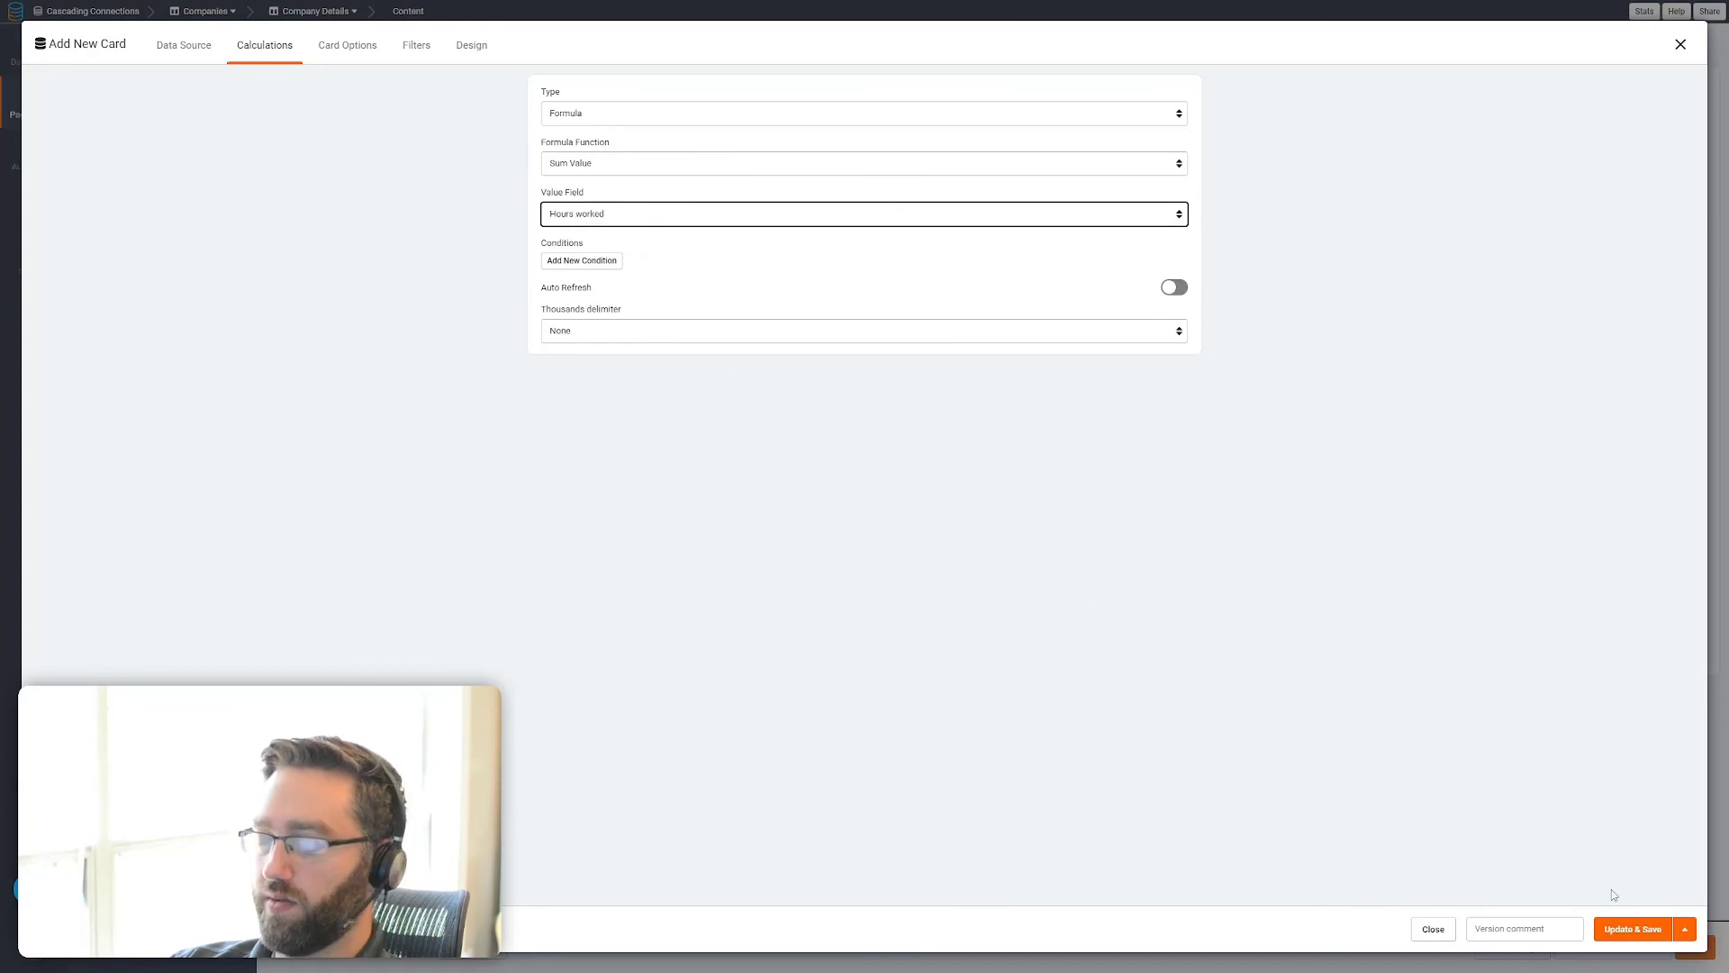
{"action": "left_click", "coordinate": [1619, 930]}
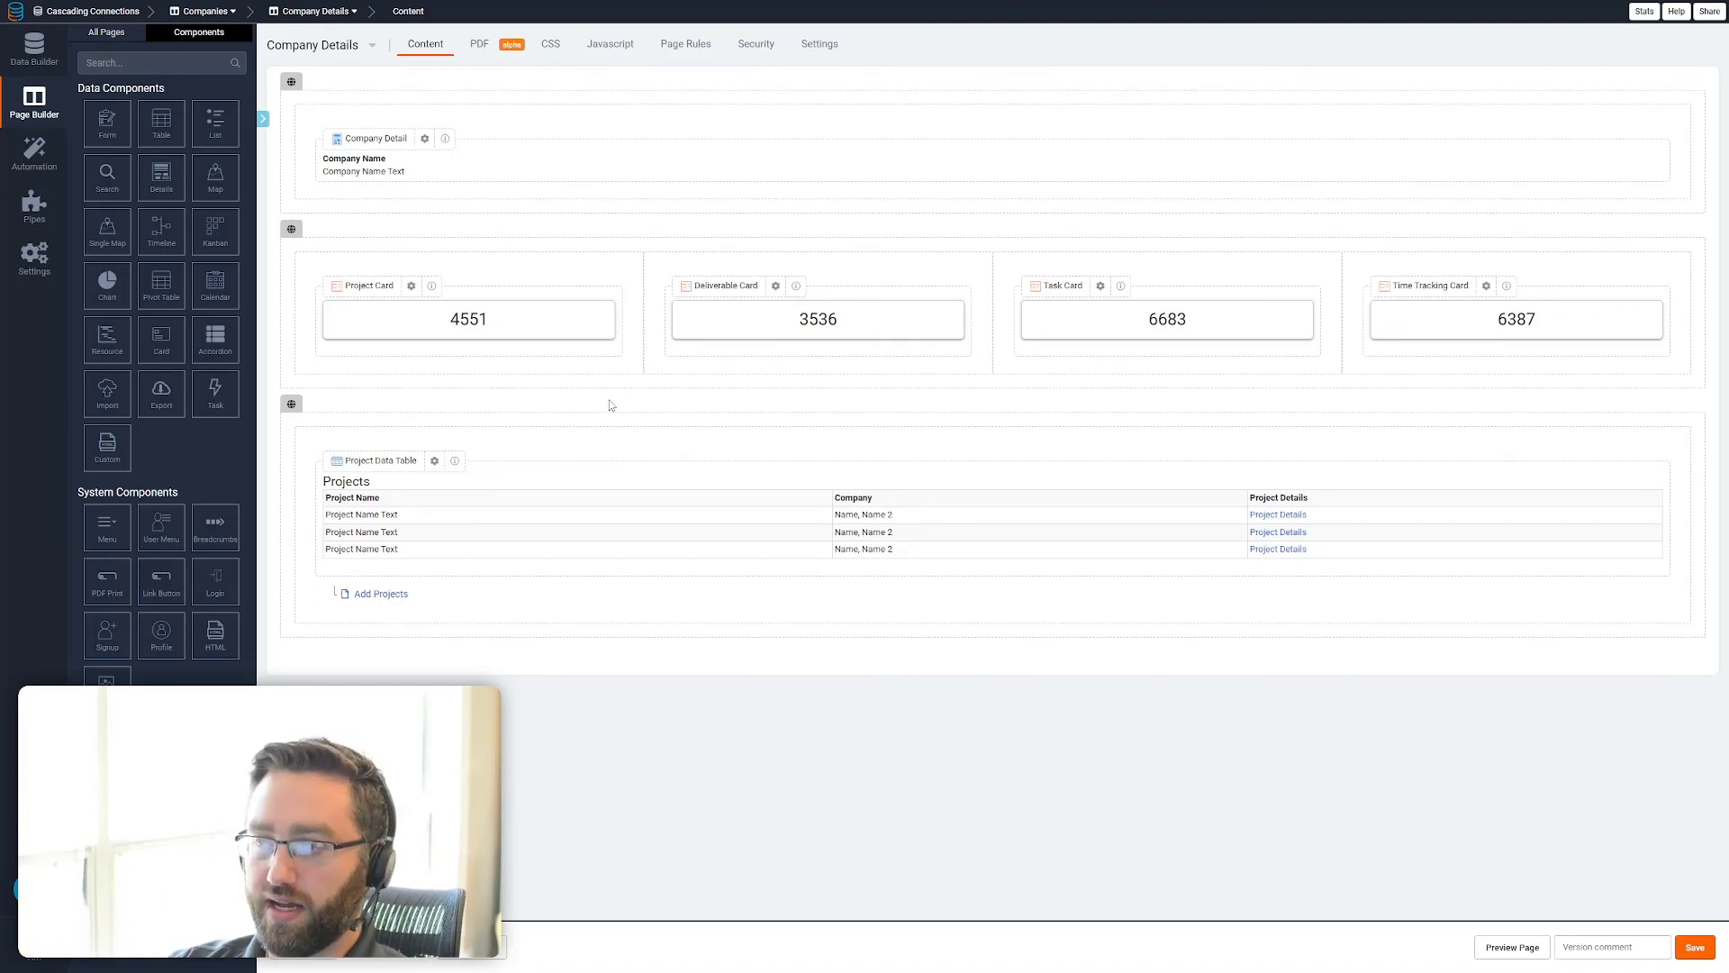
{"action": "left_click", "coordinate": [412, 286]}
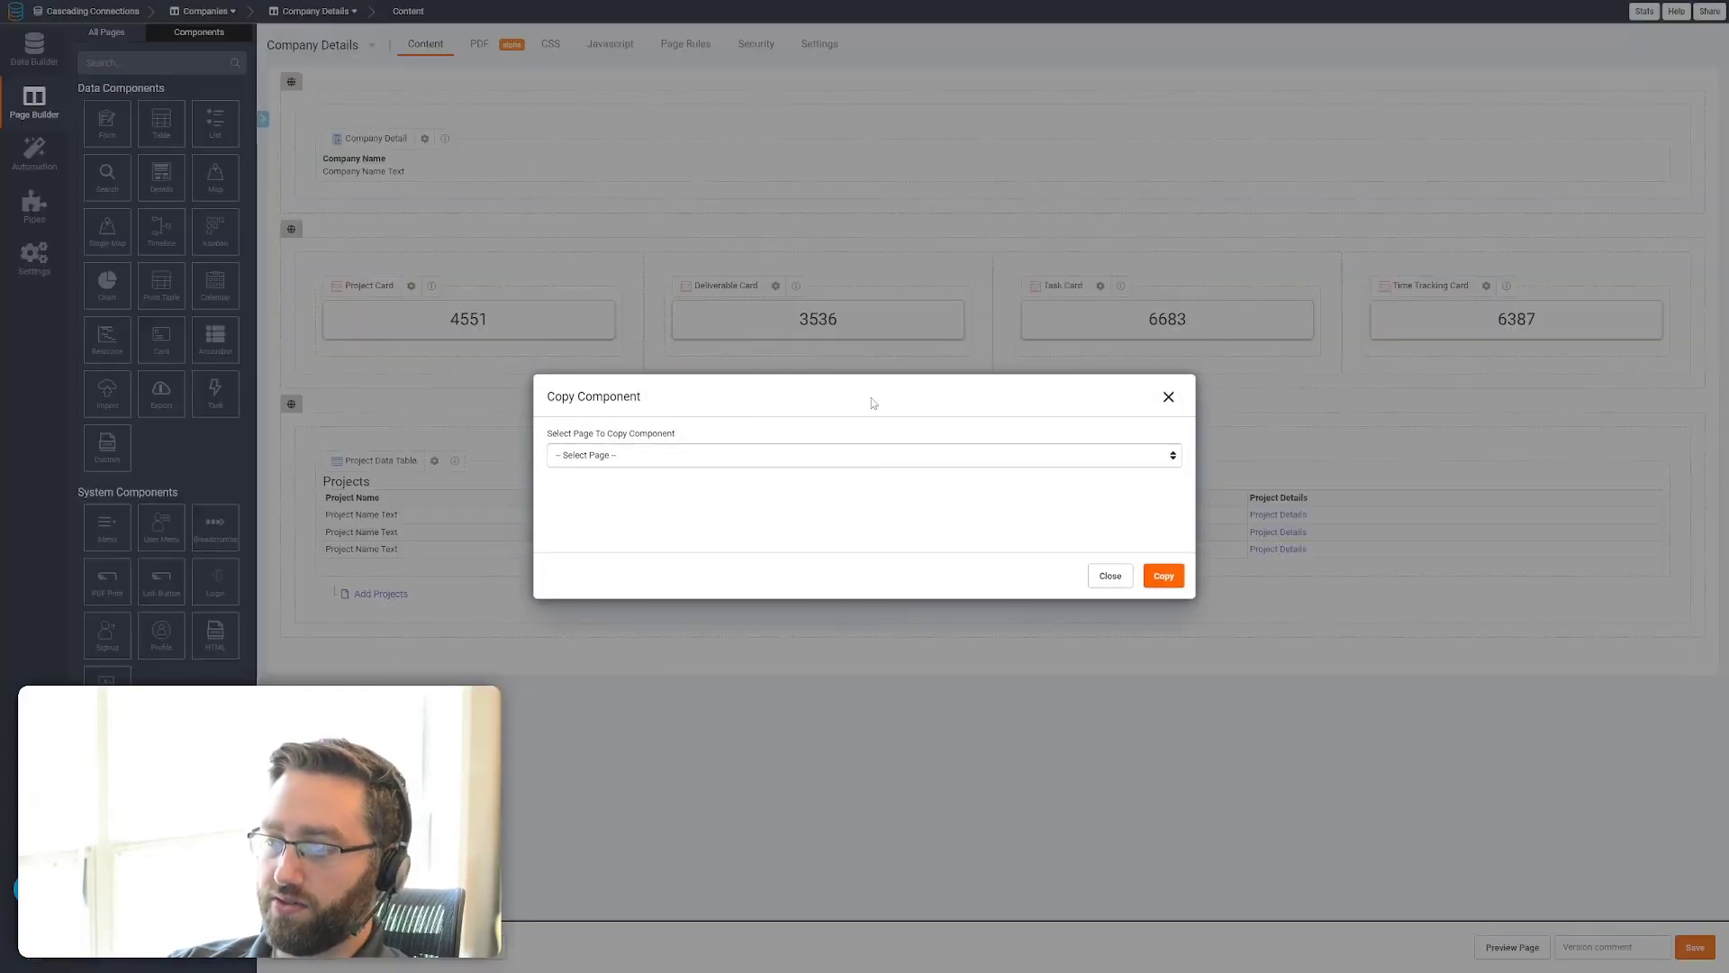
{"action": "left_click", "coordinate": [1168, 397]}
{"action": "left_click", "coordinate": [106, 32]}
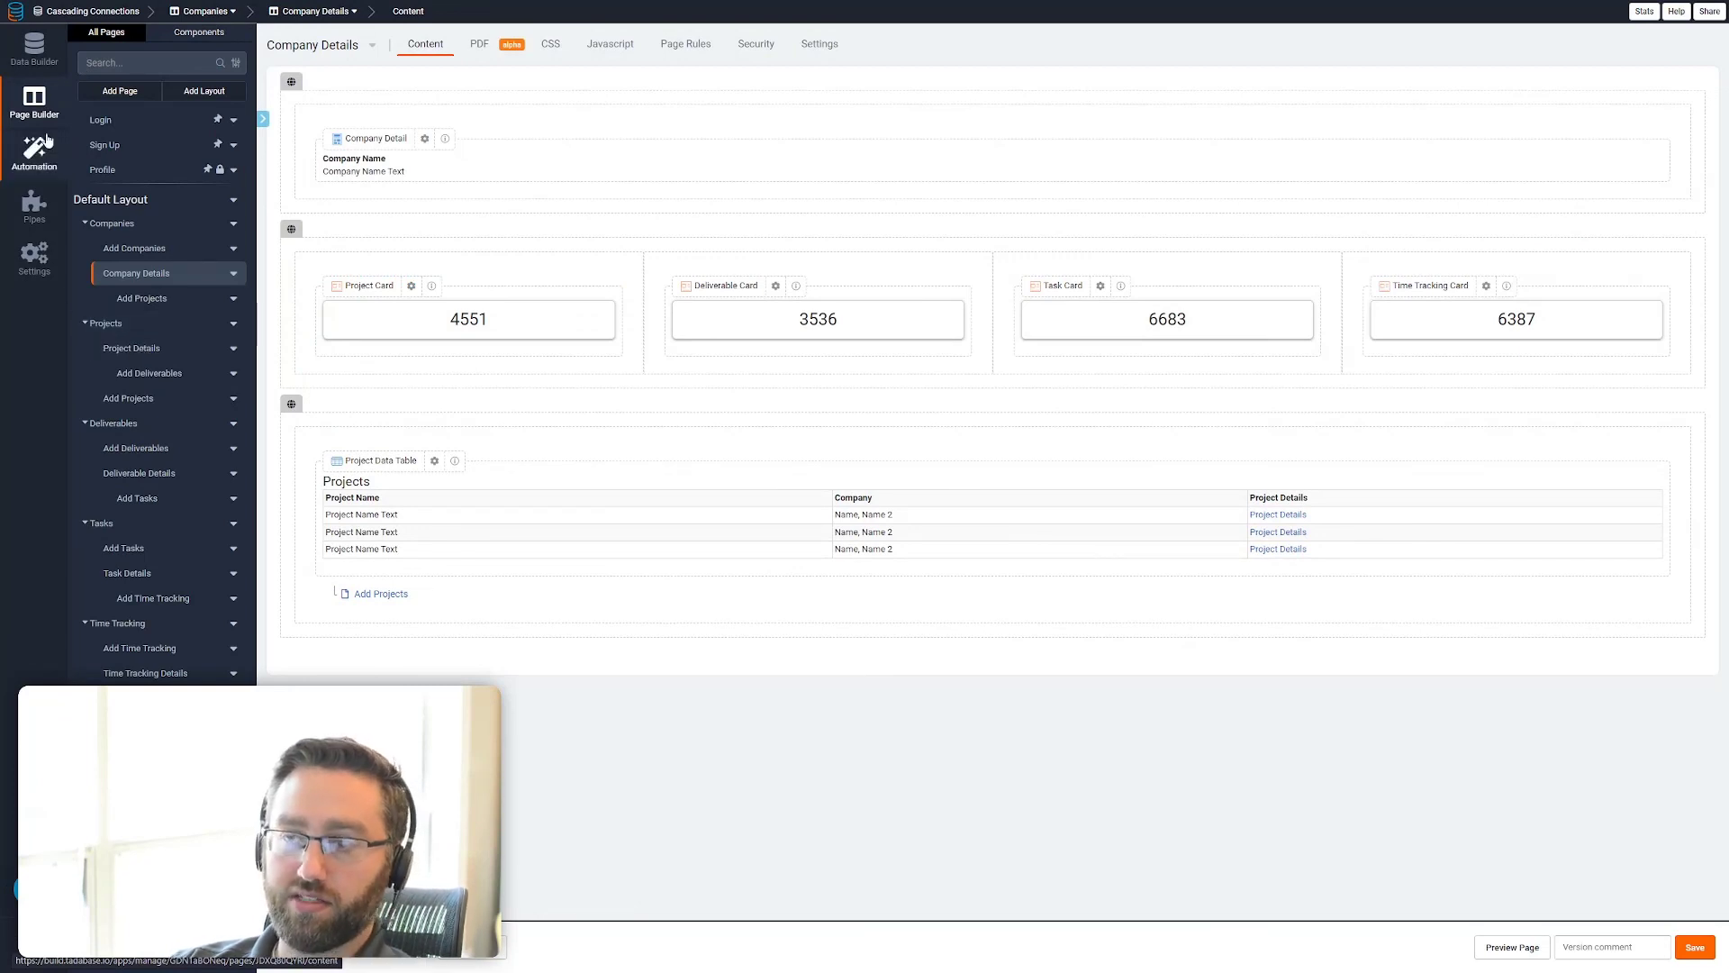
Add a Count field named Deliverables to the Projects data table that counts the records in Deliverables (Project)
{"action": "left_click", "coordinate": [34, 47]}
{"action": "left_click", "coordinate": [138, 169]}
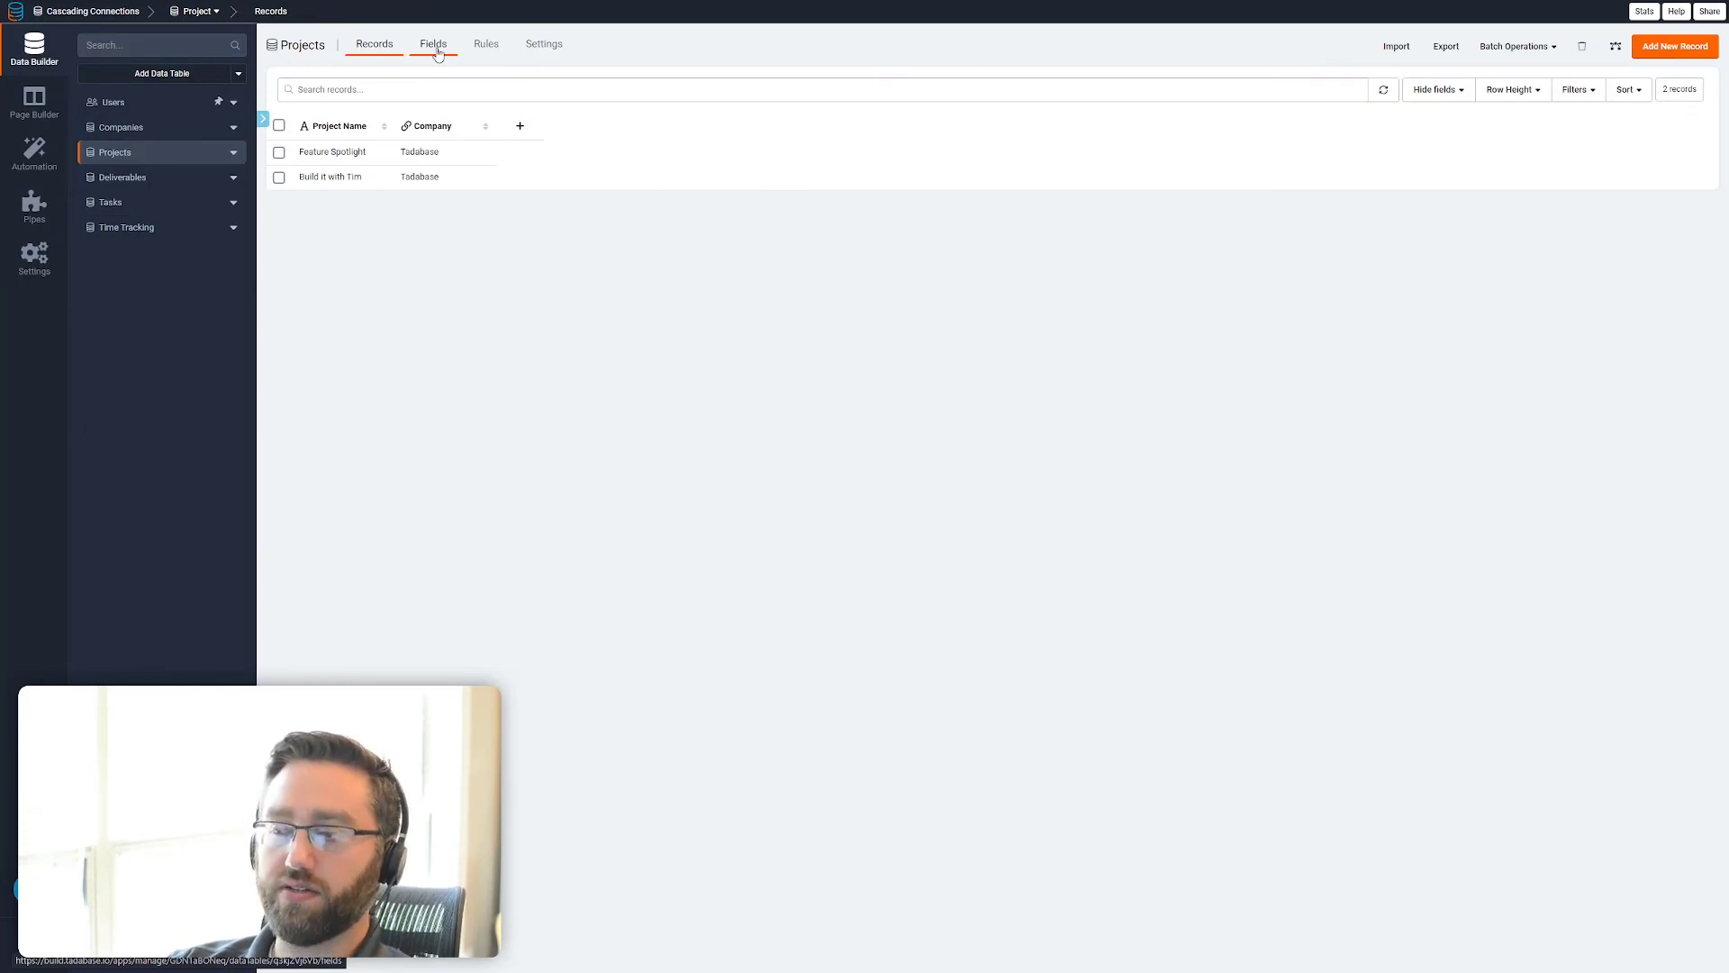
{"action": "left_click", "coordinate": [435, 45]}
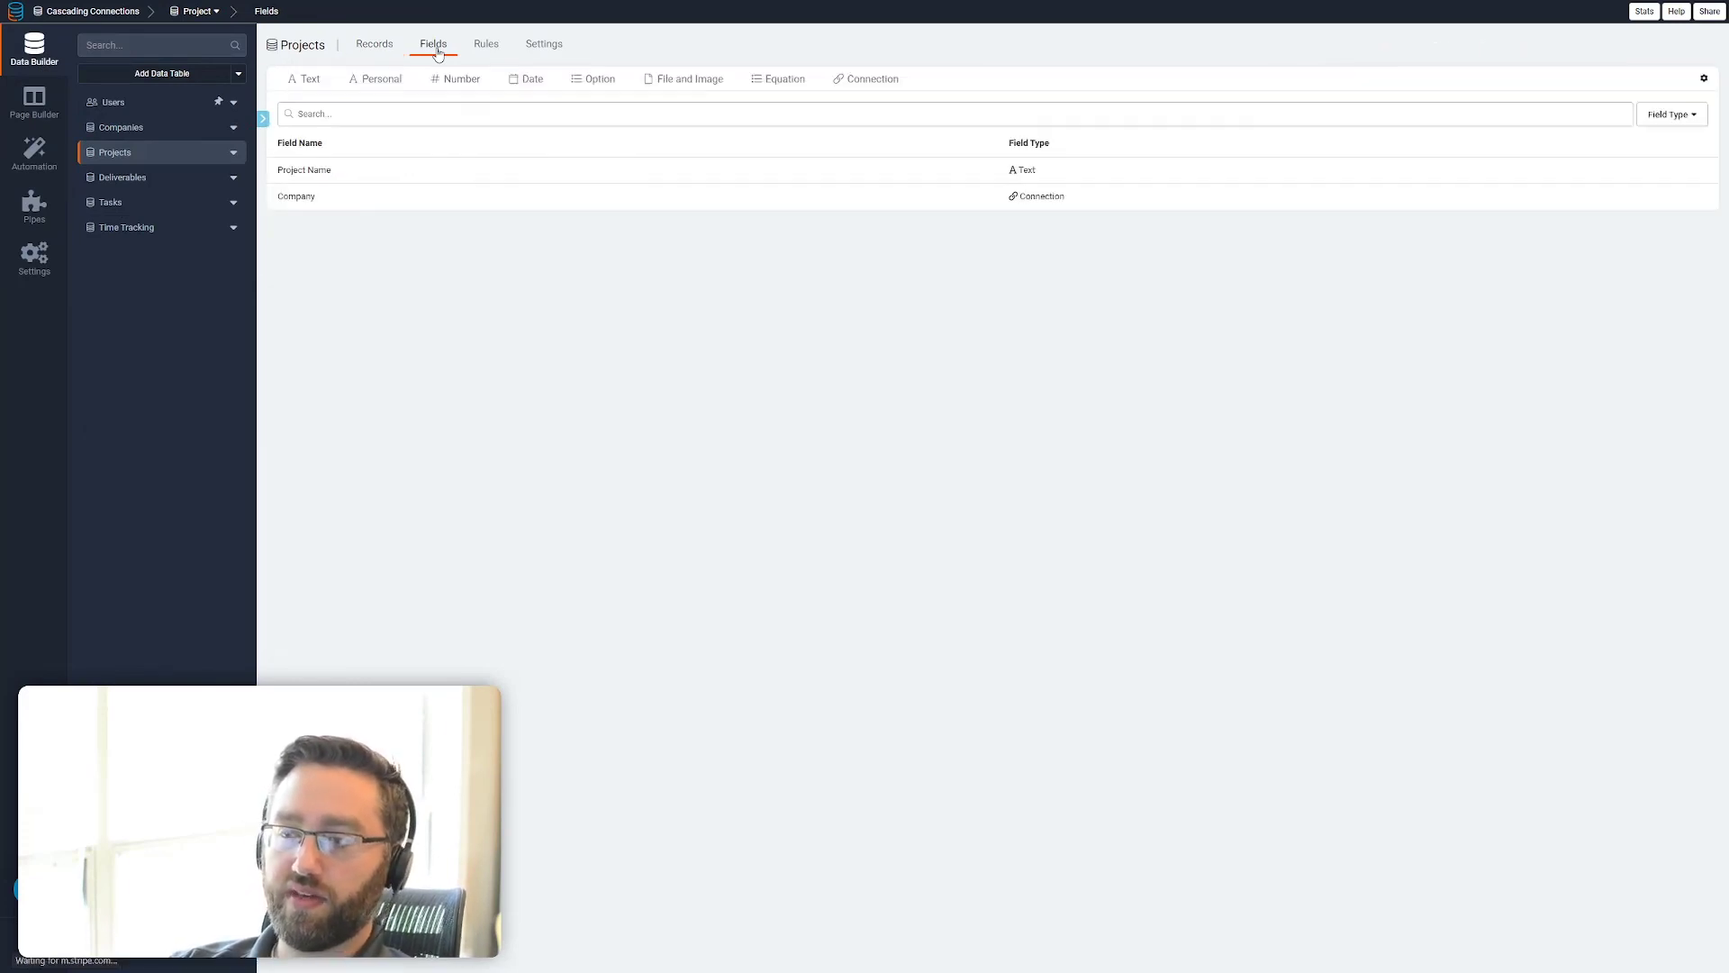
{"action": "left_click", "coordinate": [780, 79]}
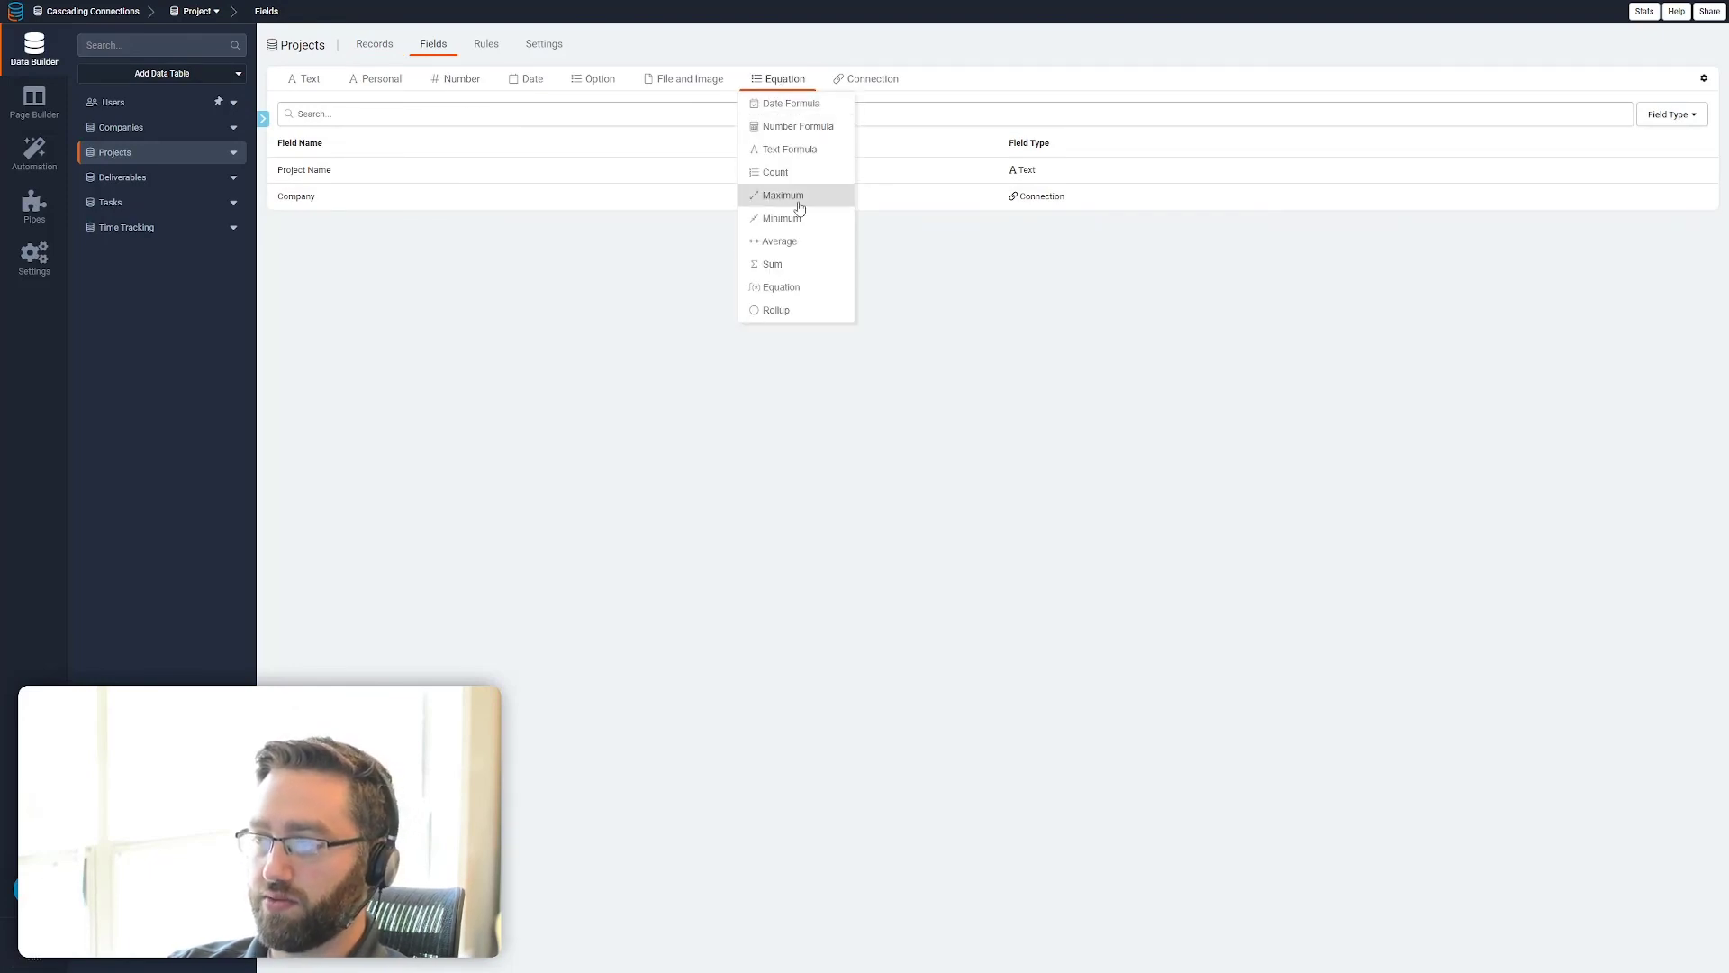
{"action": "left_click", "coordinate": [780, 174]}
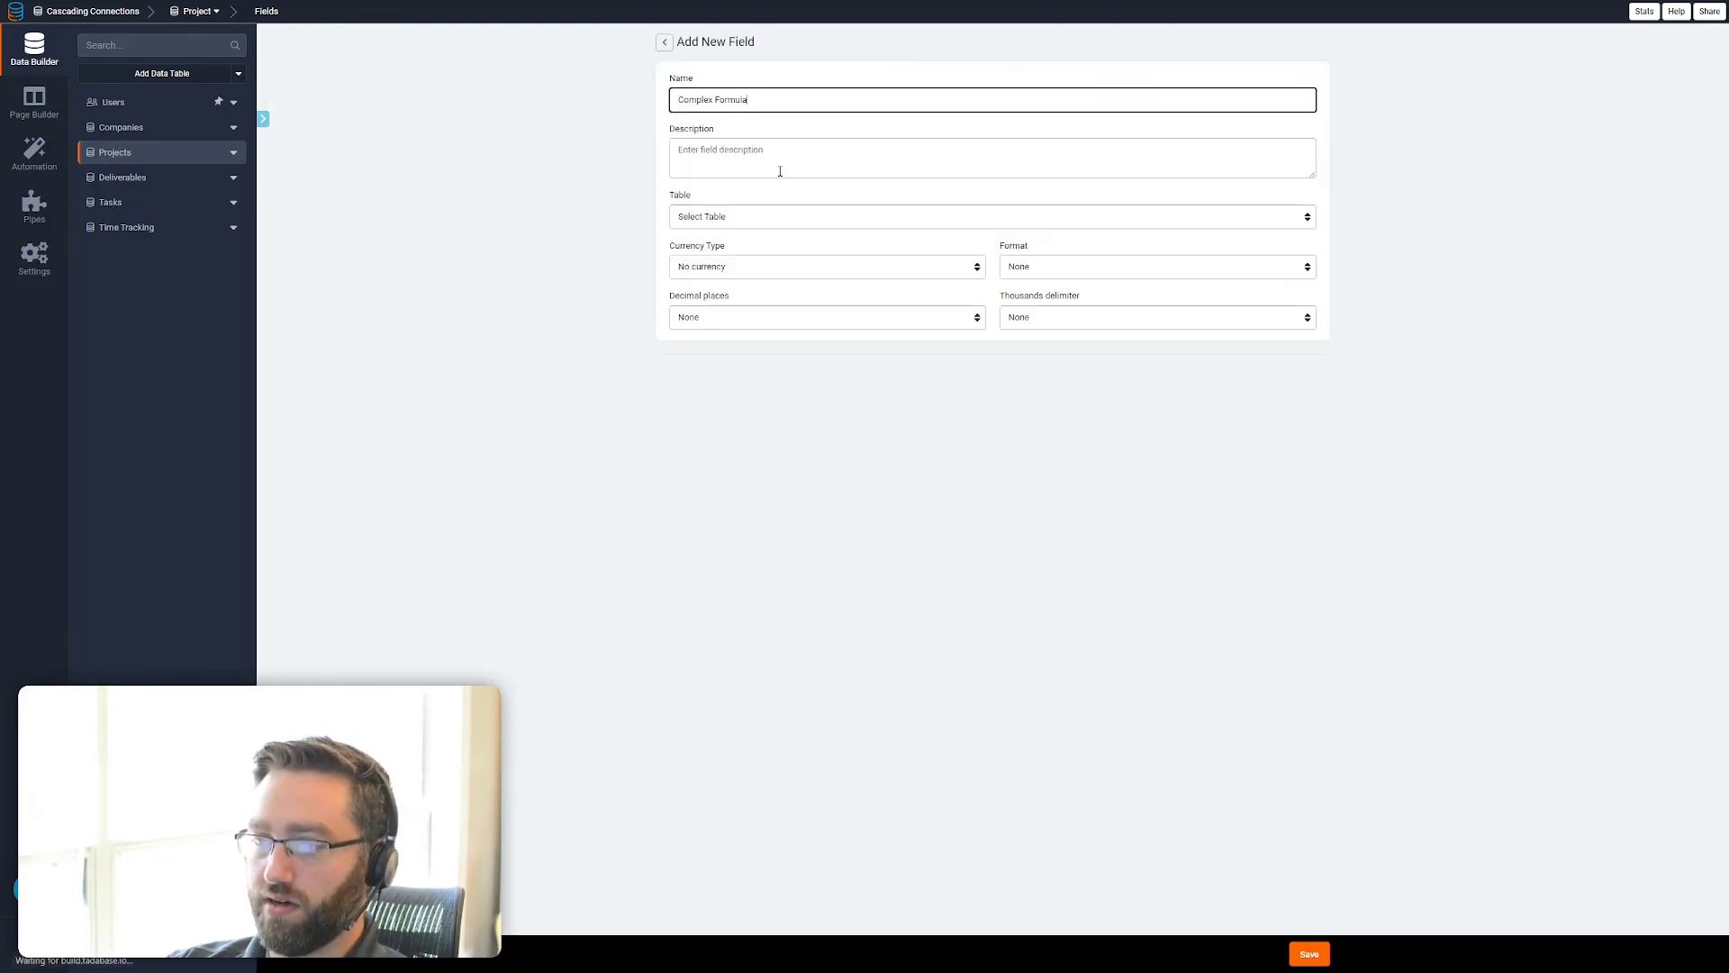
{"action": "left_click_drag", "start_coordinate": [766, 100], "coordinate": [634, 100]}
{"action": "type", "text": "De"}
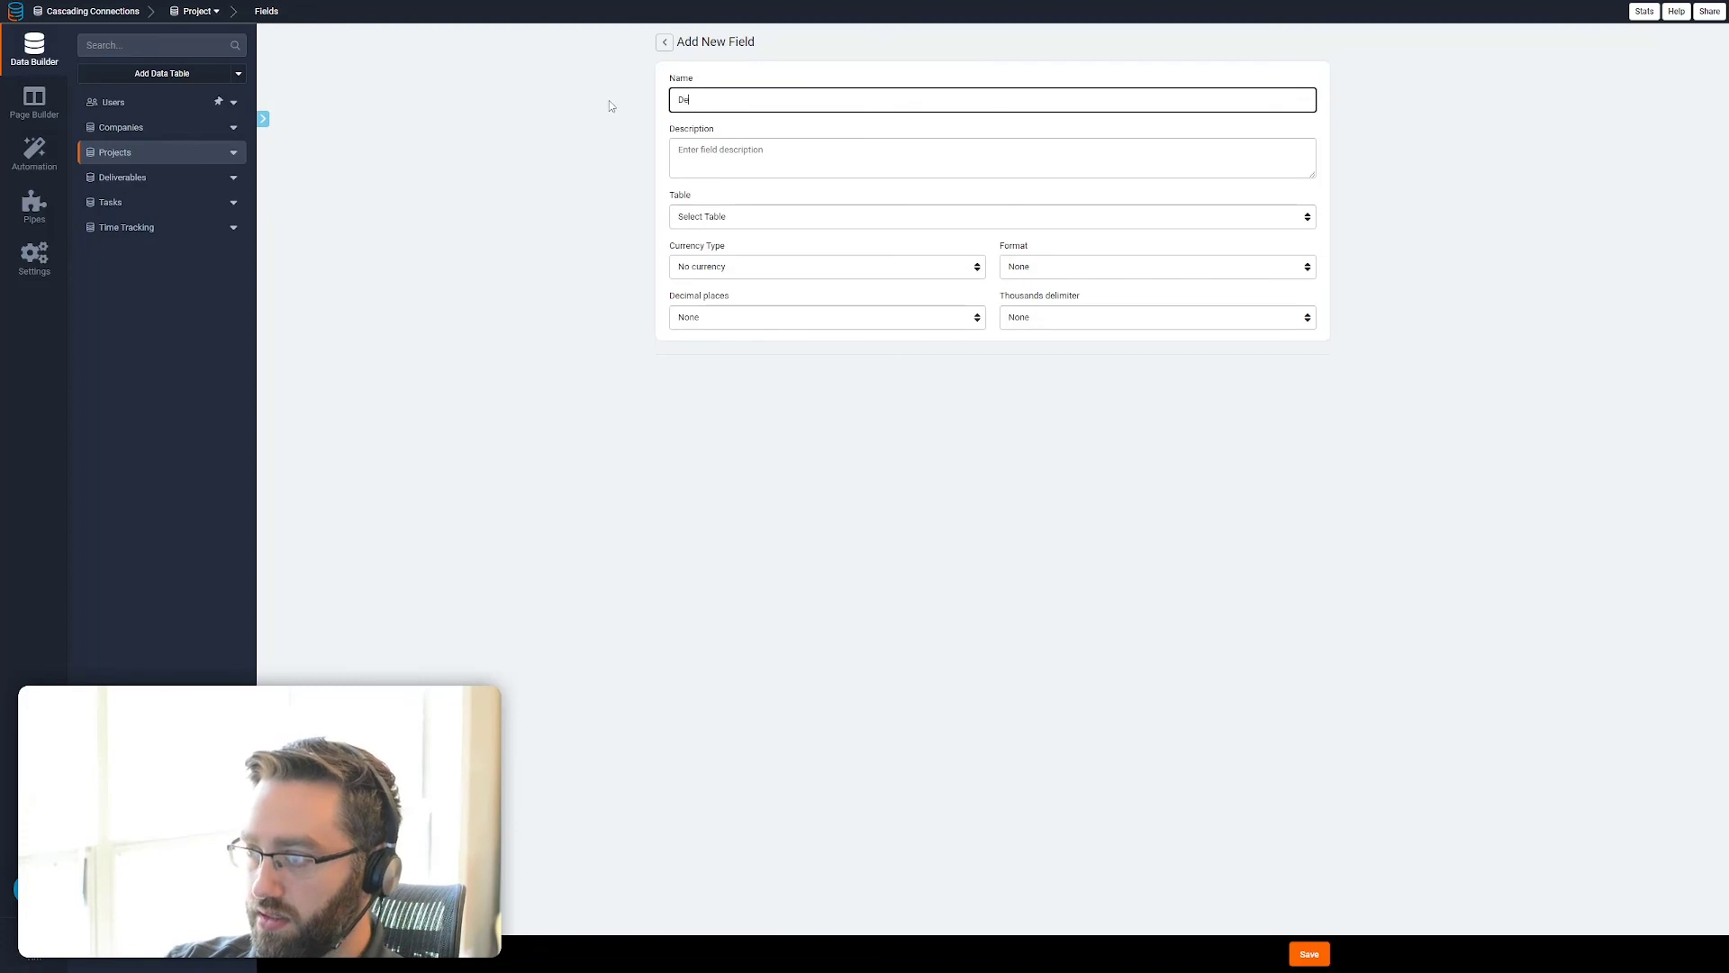
{"action": "type", "text": "liverables"}
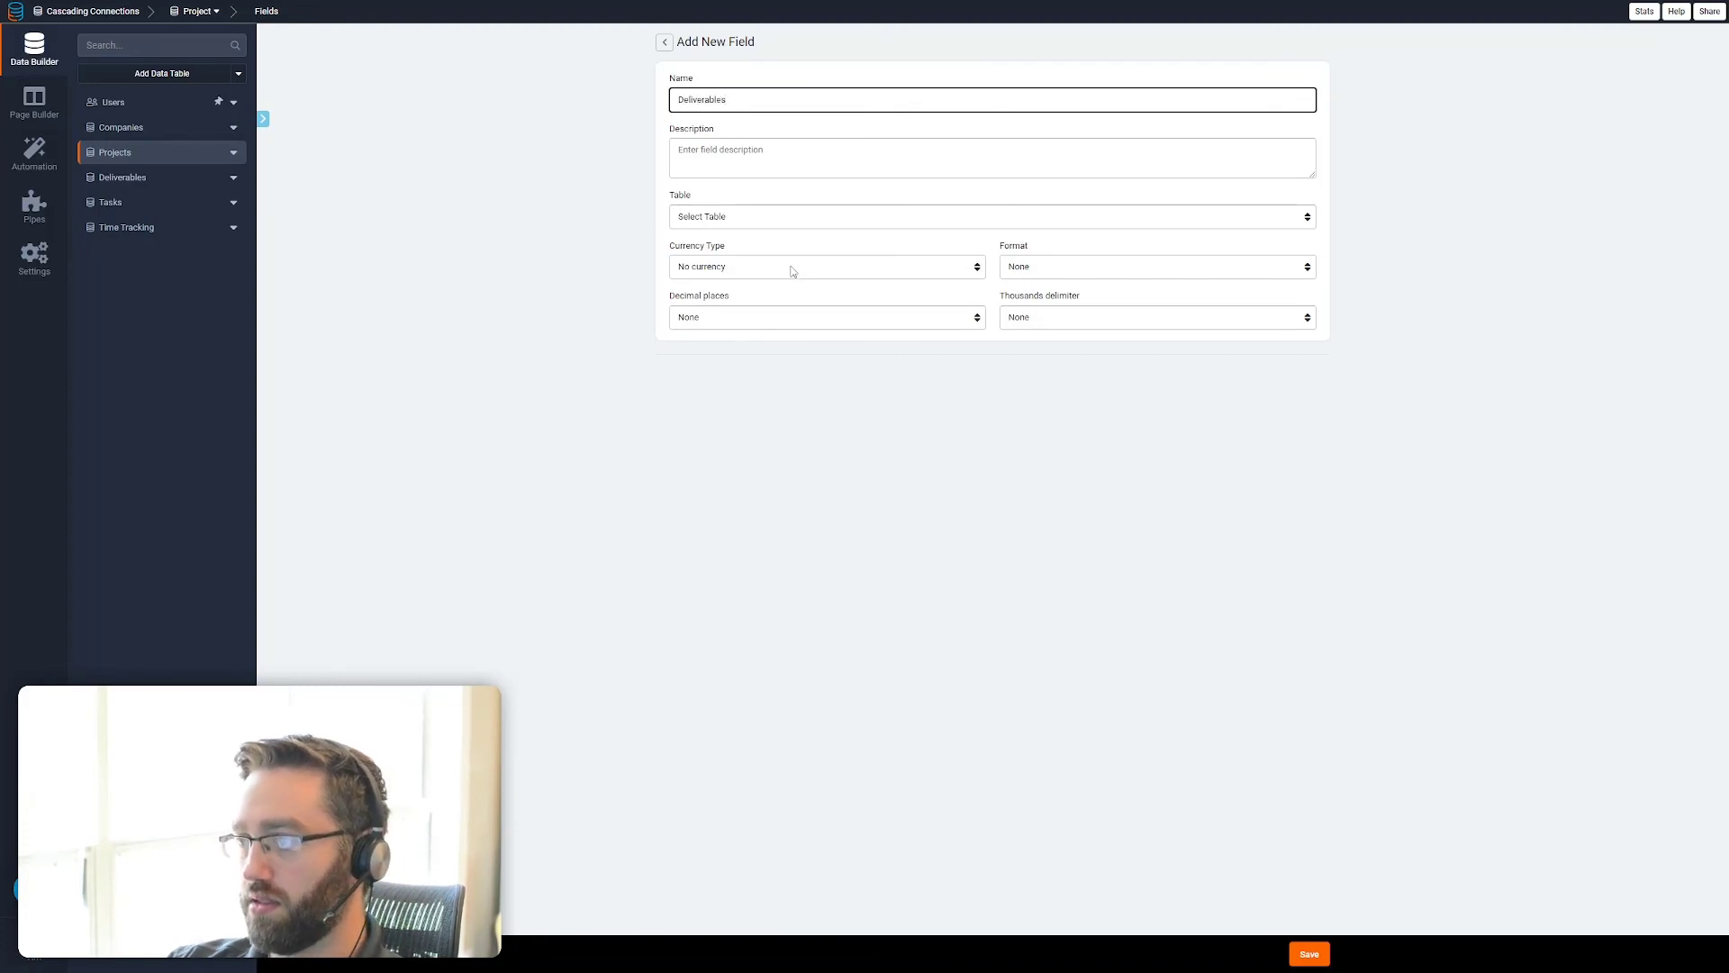
{"action": "left_click", "coordinate": [769, 225]}
{"action": "left_click", "coordinate": [754, 256]}
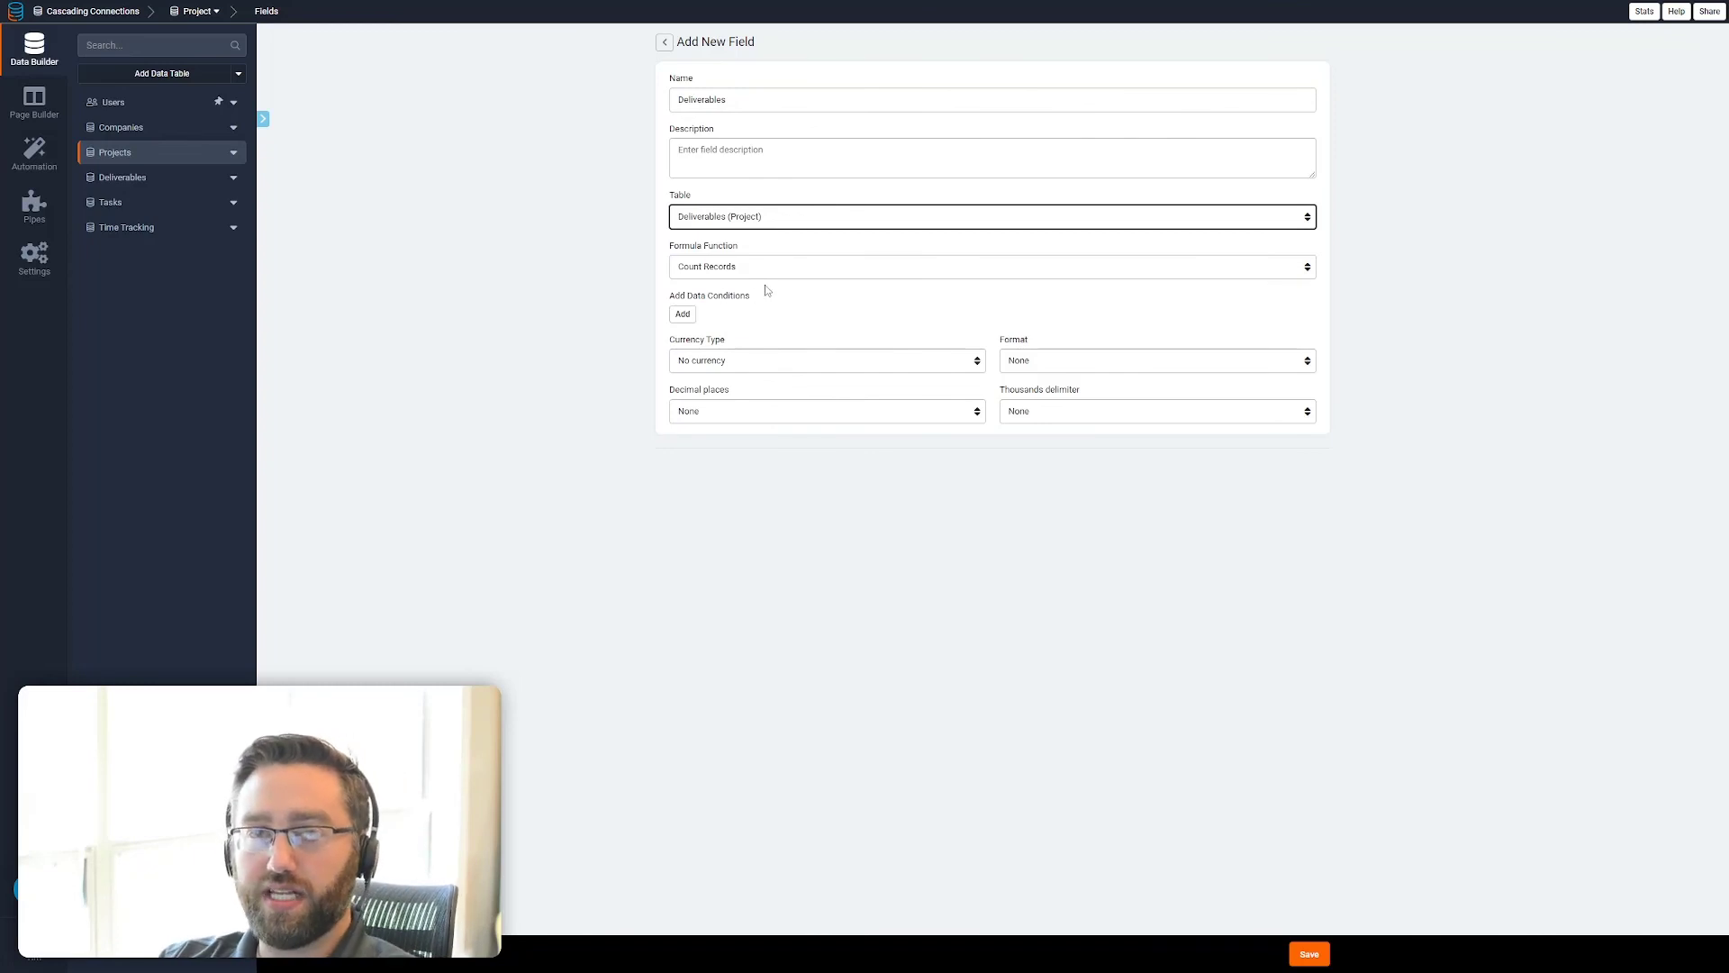
{"action": "left_click", "coordinate": [1324, 952]}
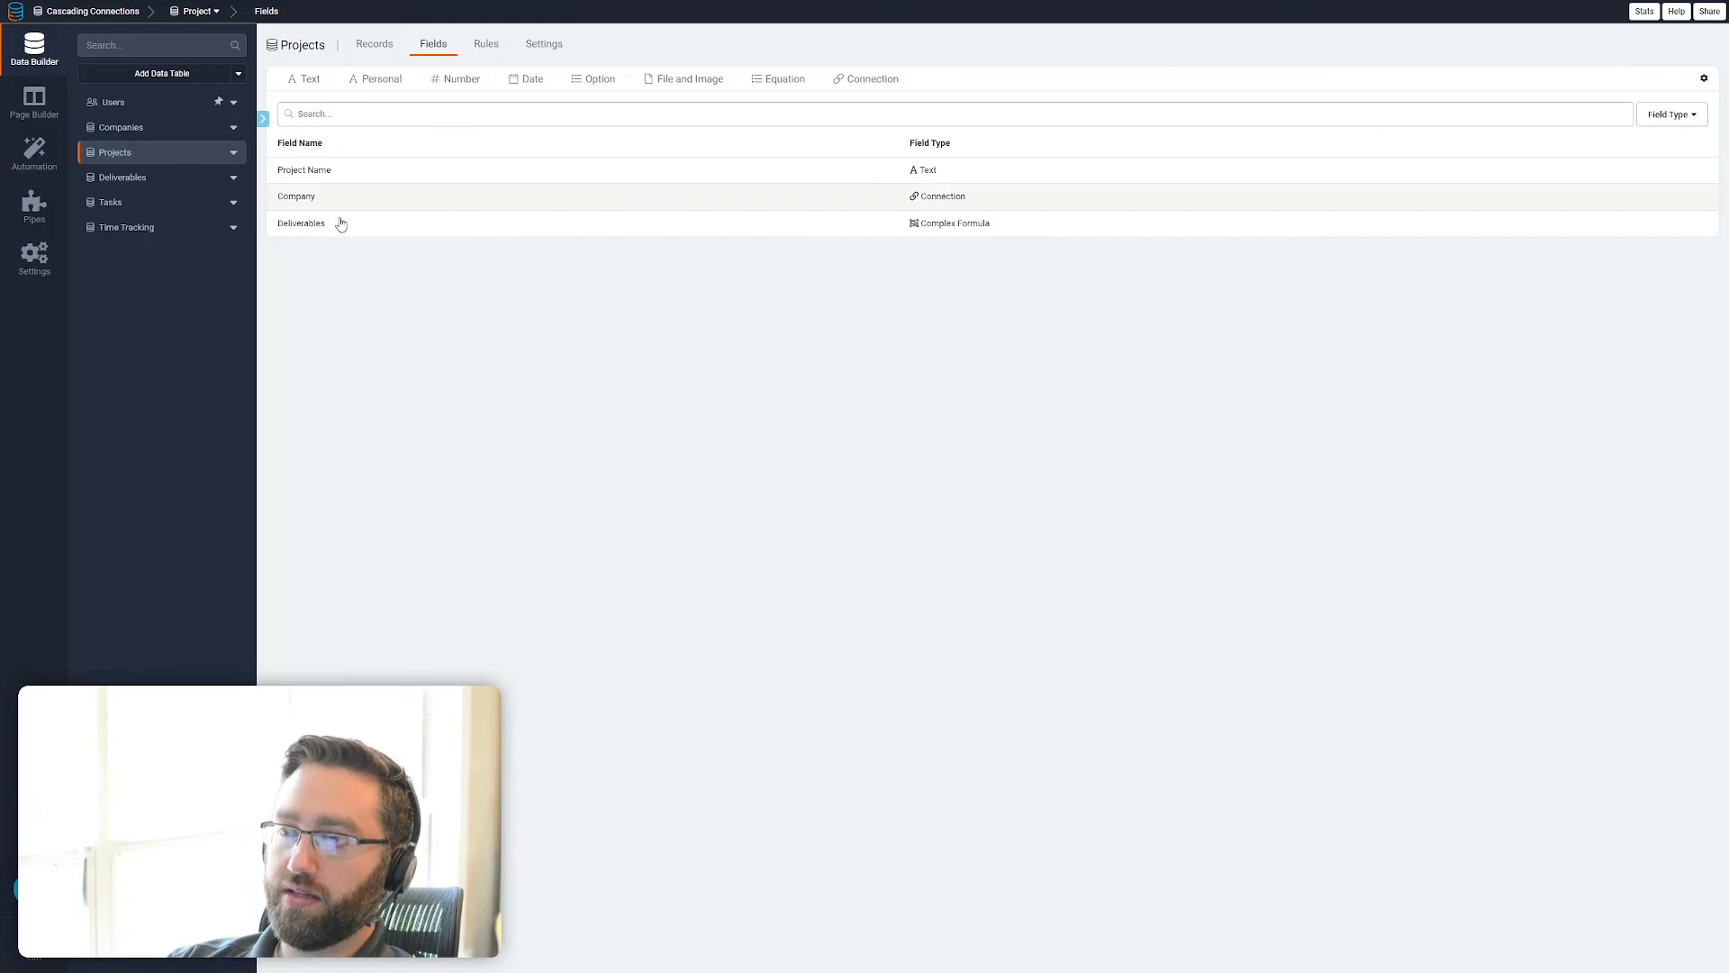
Give the Project card on the Company Details page a centered 30 px header titled Total Projects and save it
{"action": "left_click", "coordinate": [36, 116]}
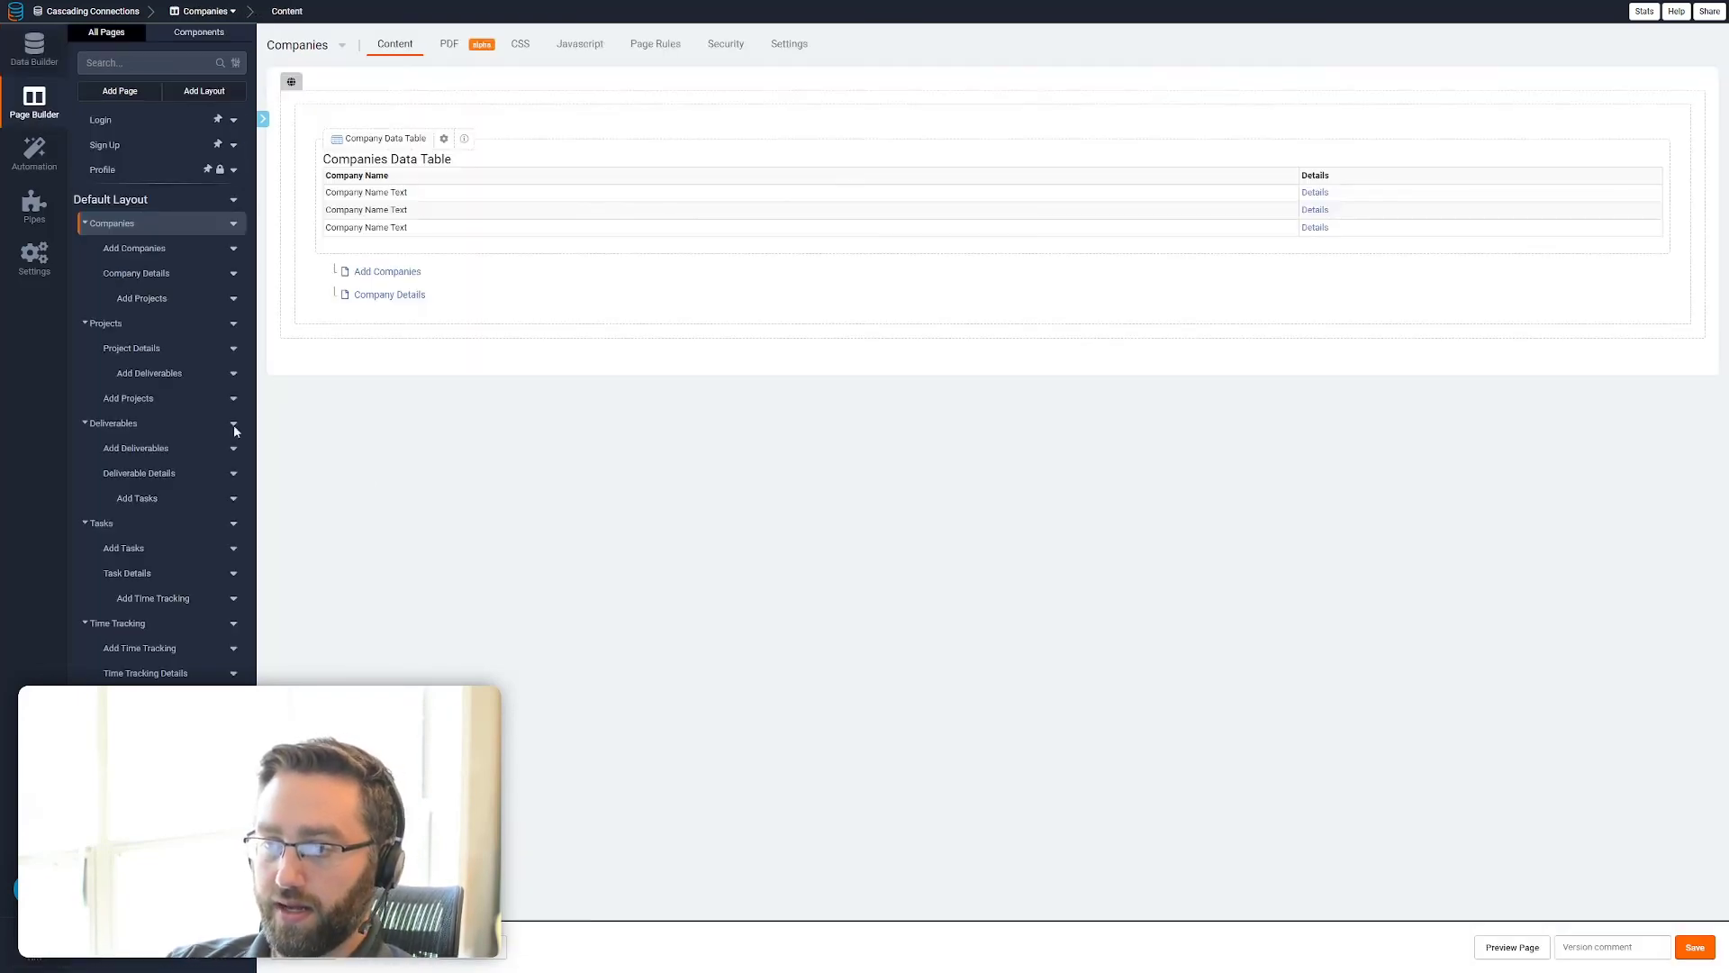
{"action": "left_click", "coordinate": [136, 273]}
{"action": "left_click", "coordinate": [537, 326]}
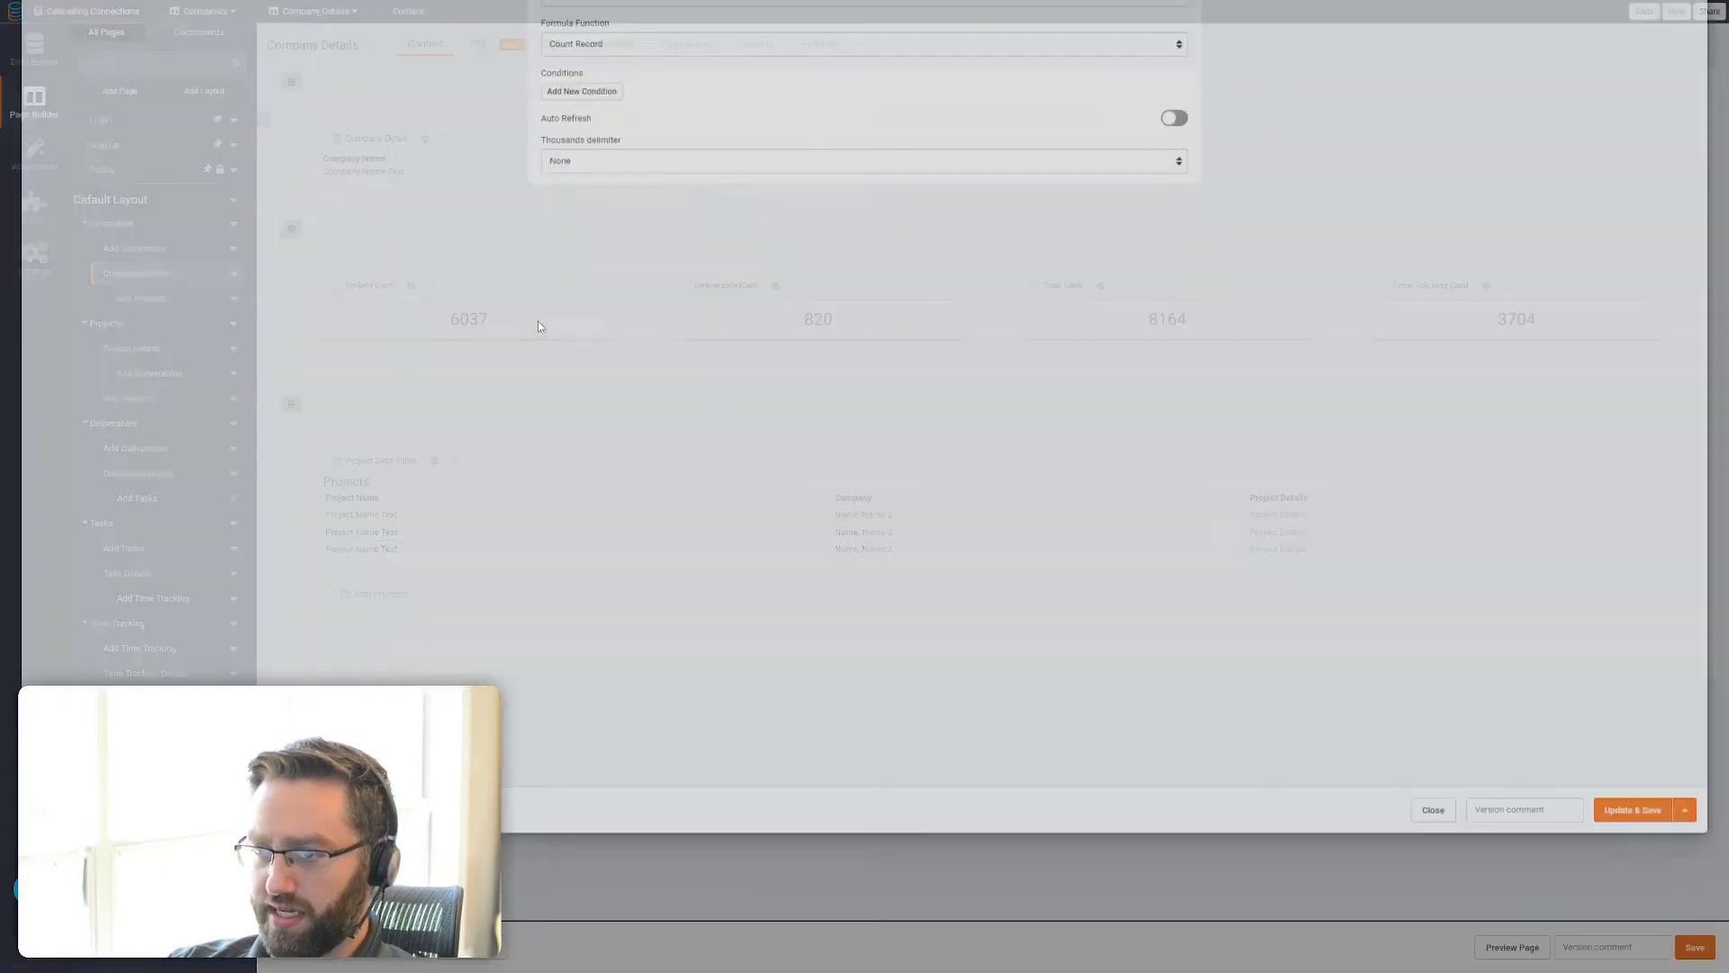
{"action": "left_click", "coordinate": [318, 47]}
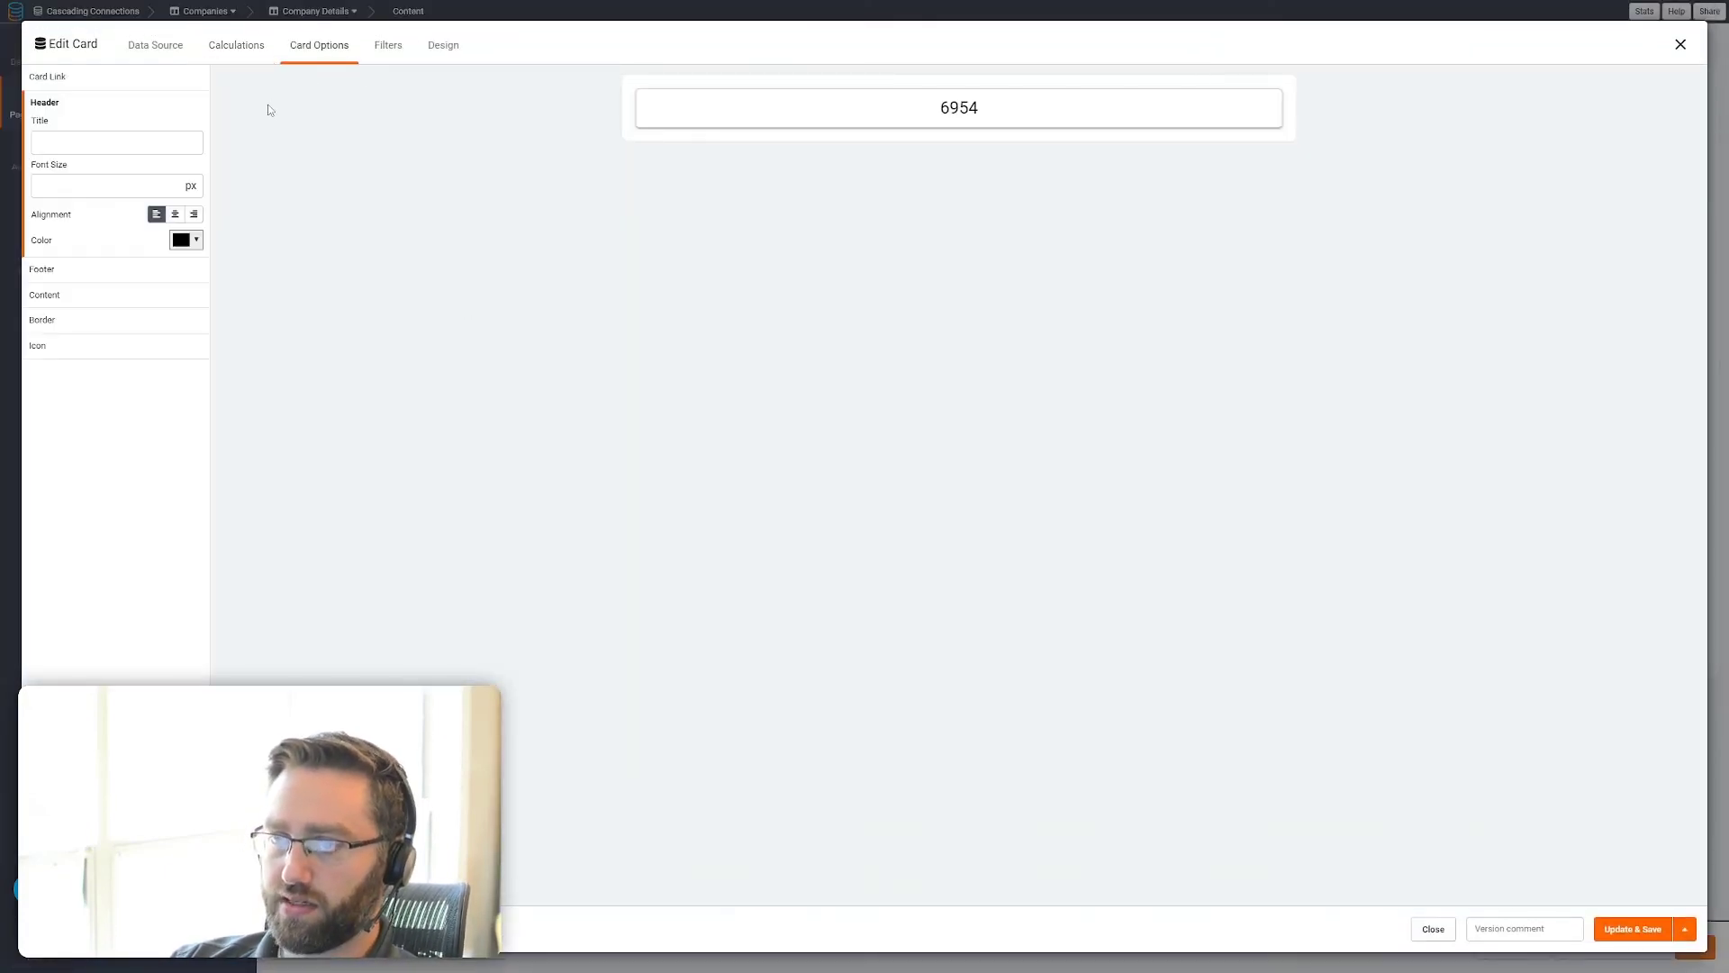
{"action": "left_click", "coordinate": [188, 133]}
{"action": "type", "text": "Total Projects"}
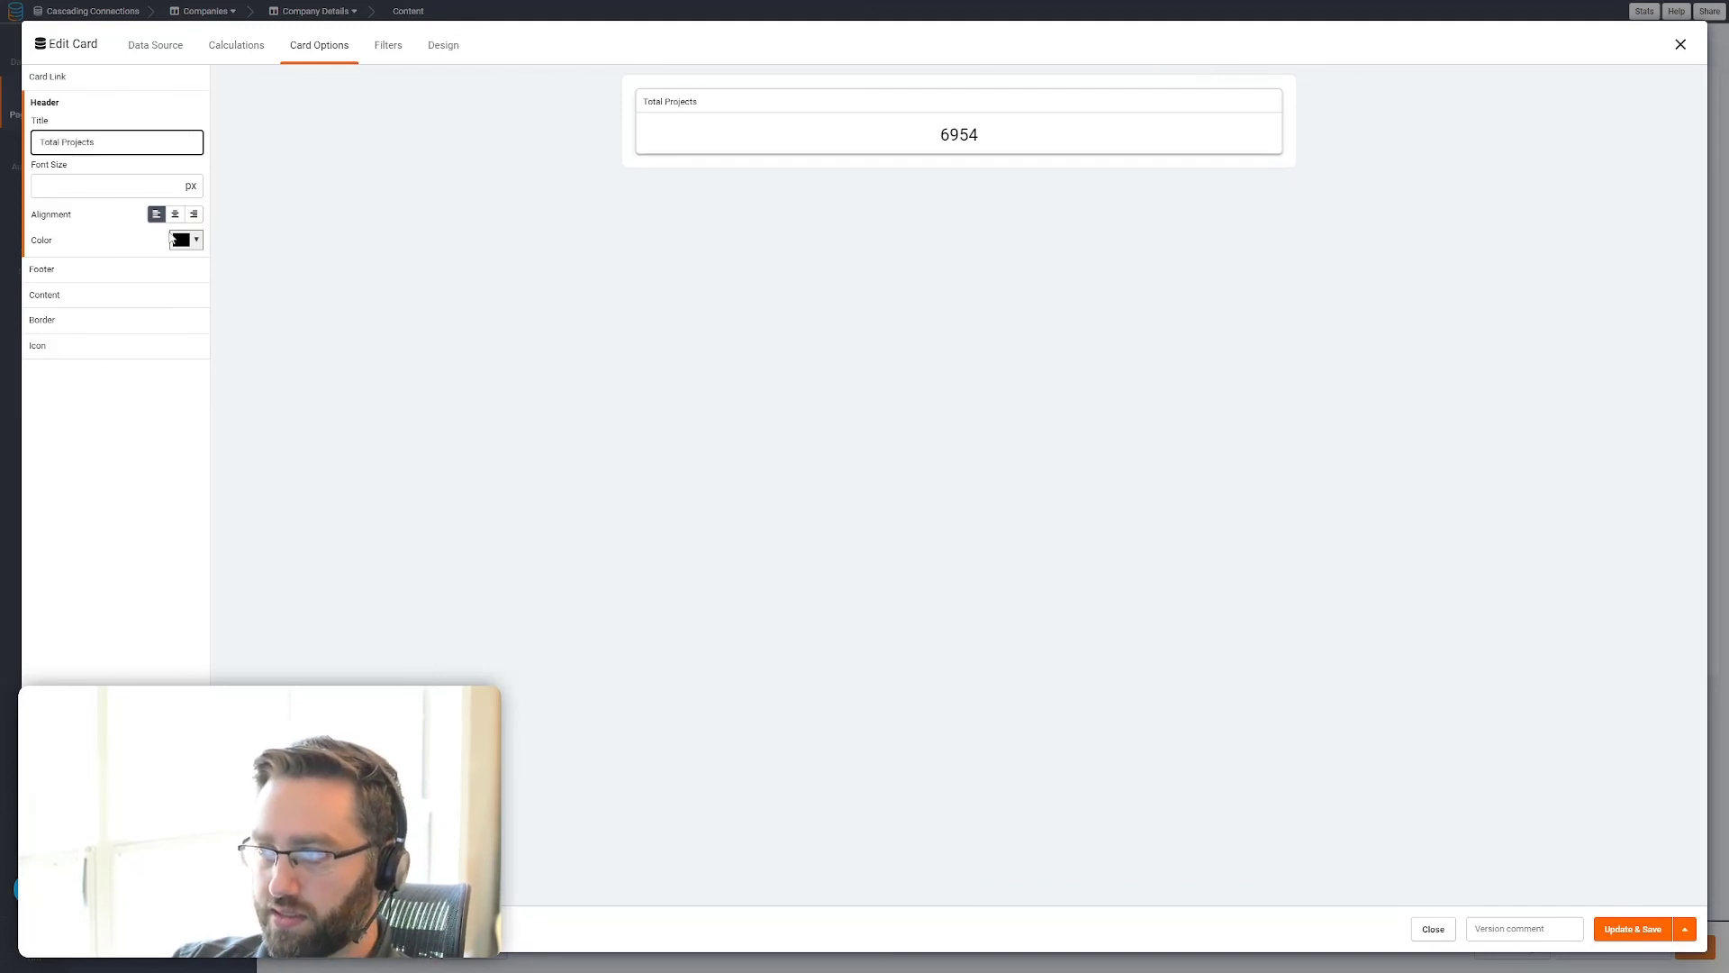
{"action": "left_click", "coordinate": [175, 214]}
{"action": "left_click", "coordinate": [147, 187]}
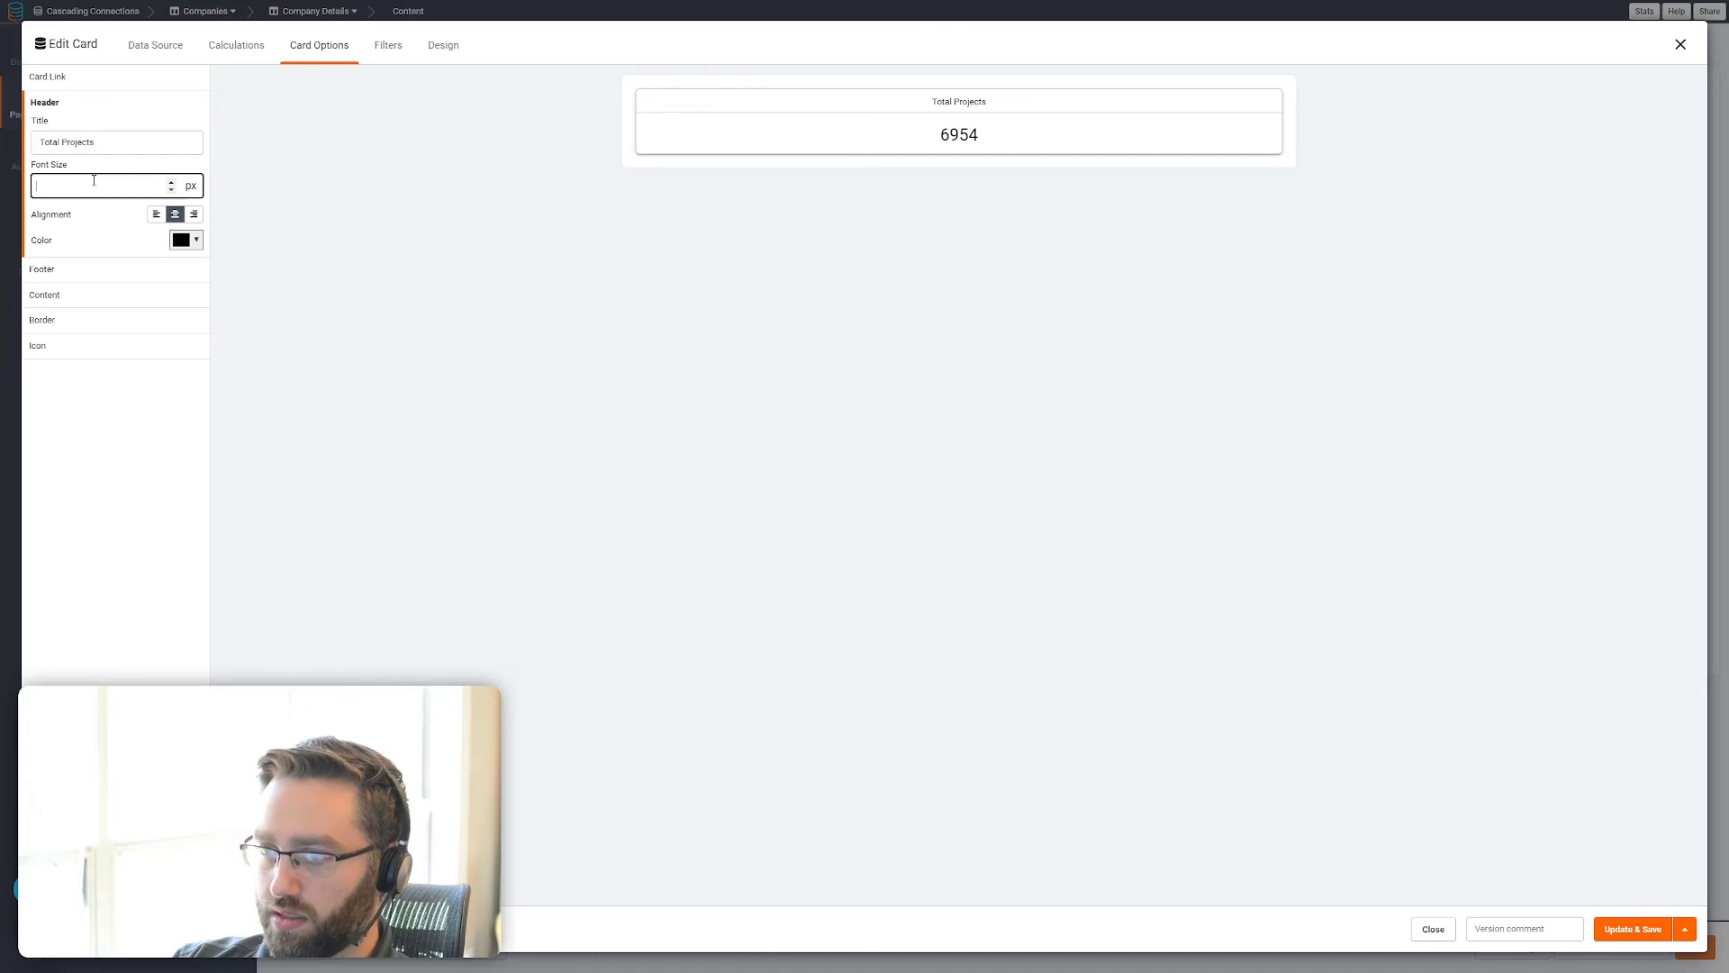
{"action": "type", "text": "30"}
{"action": "key", "text": "Tab"}
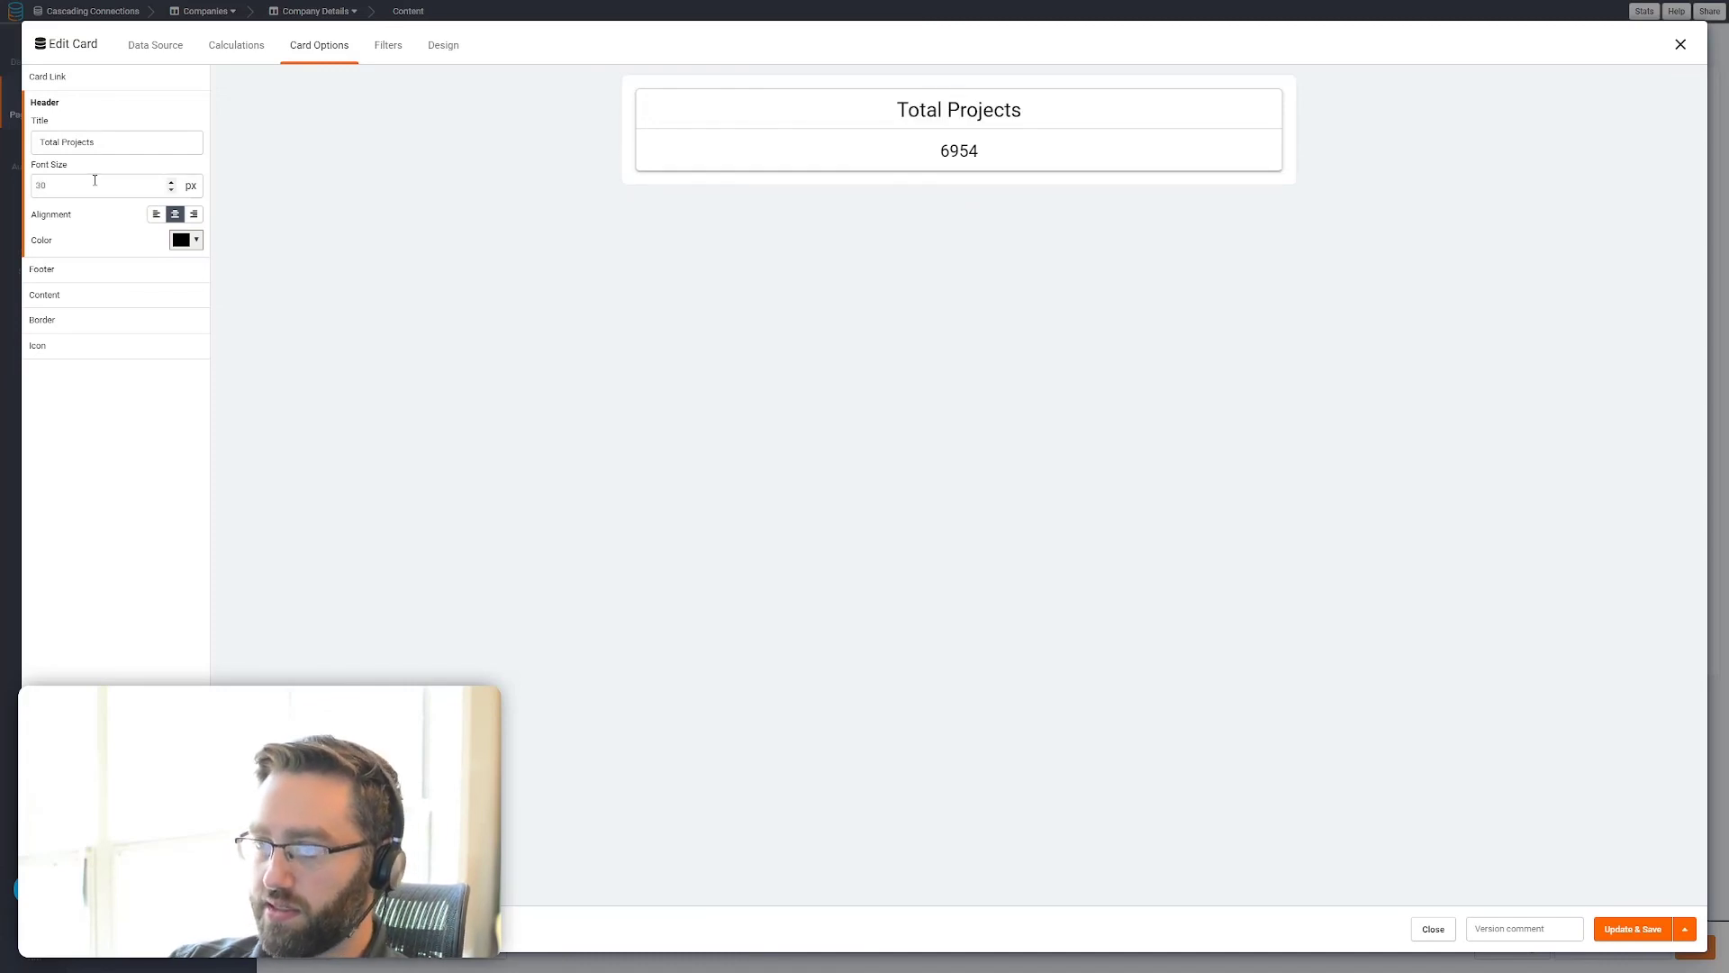
{"action": "left_click", "coordinate": [1599, 922]}
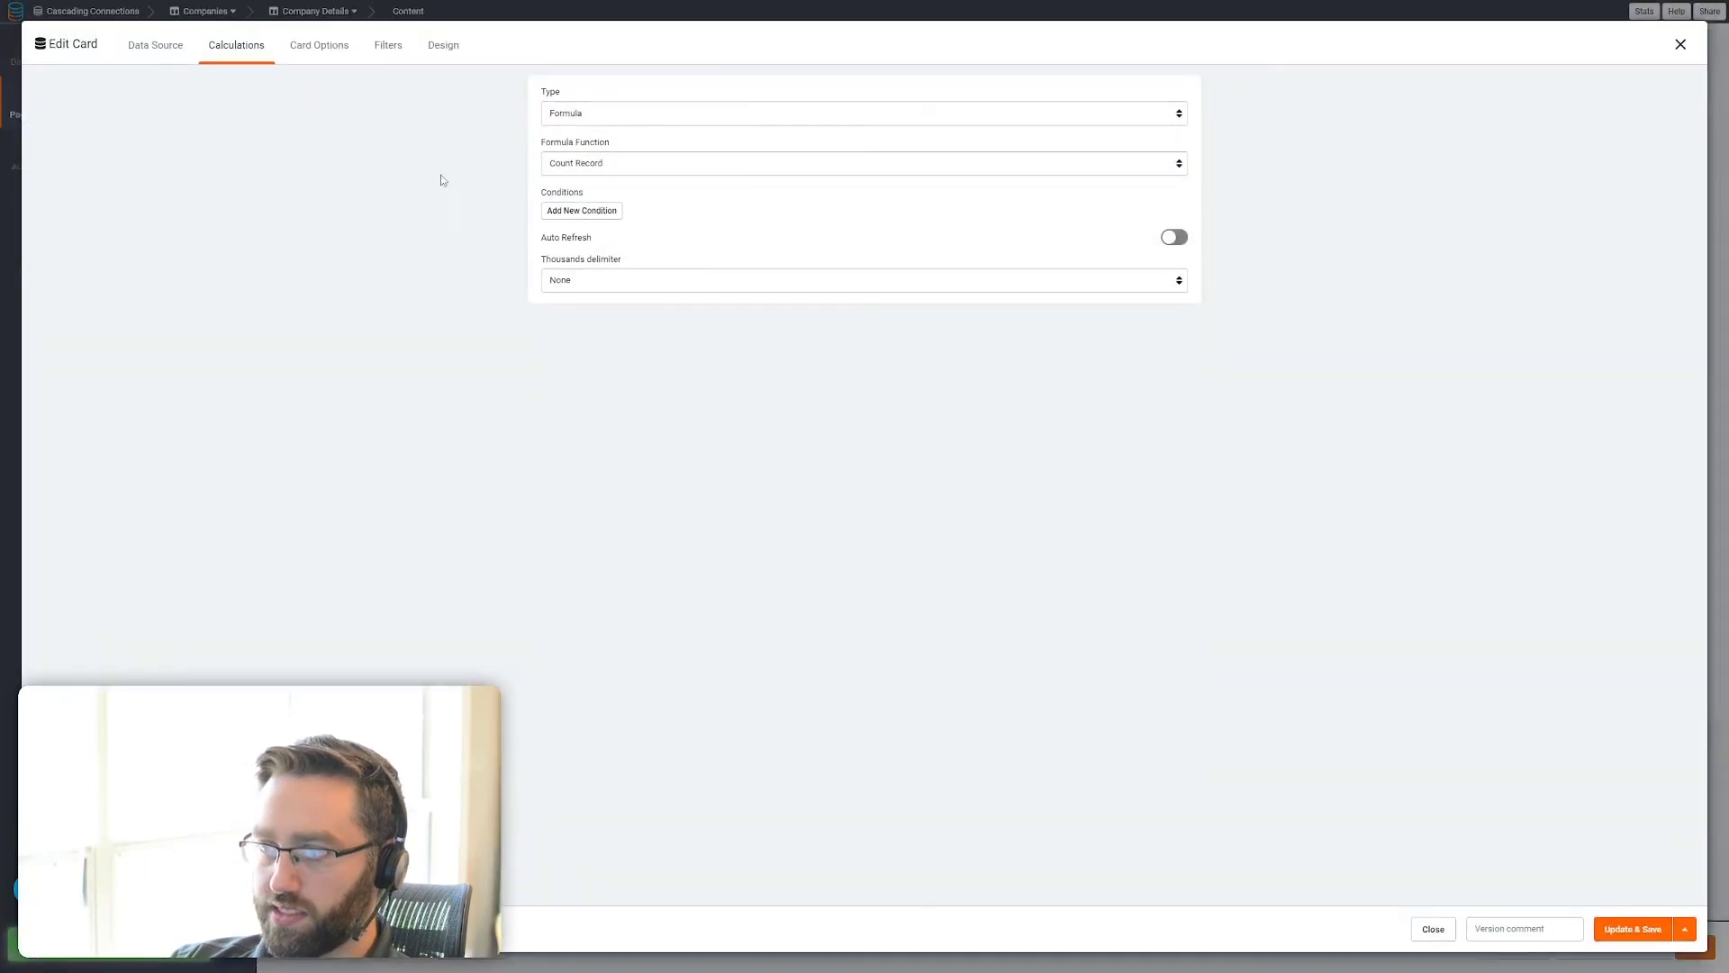
Give the Deliverable card a centered 30 px header titled Total Deliverables and save it
{"action": "left_click", "coordinate": [318, 45]}
{"action": "left_click", "coordinate": [122, 148]}
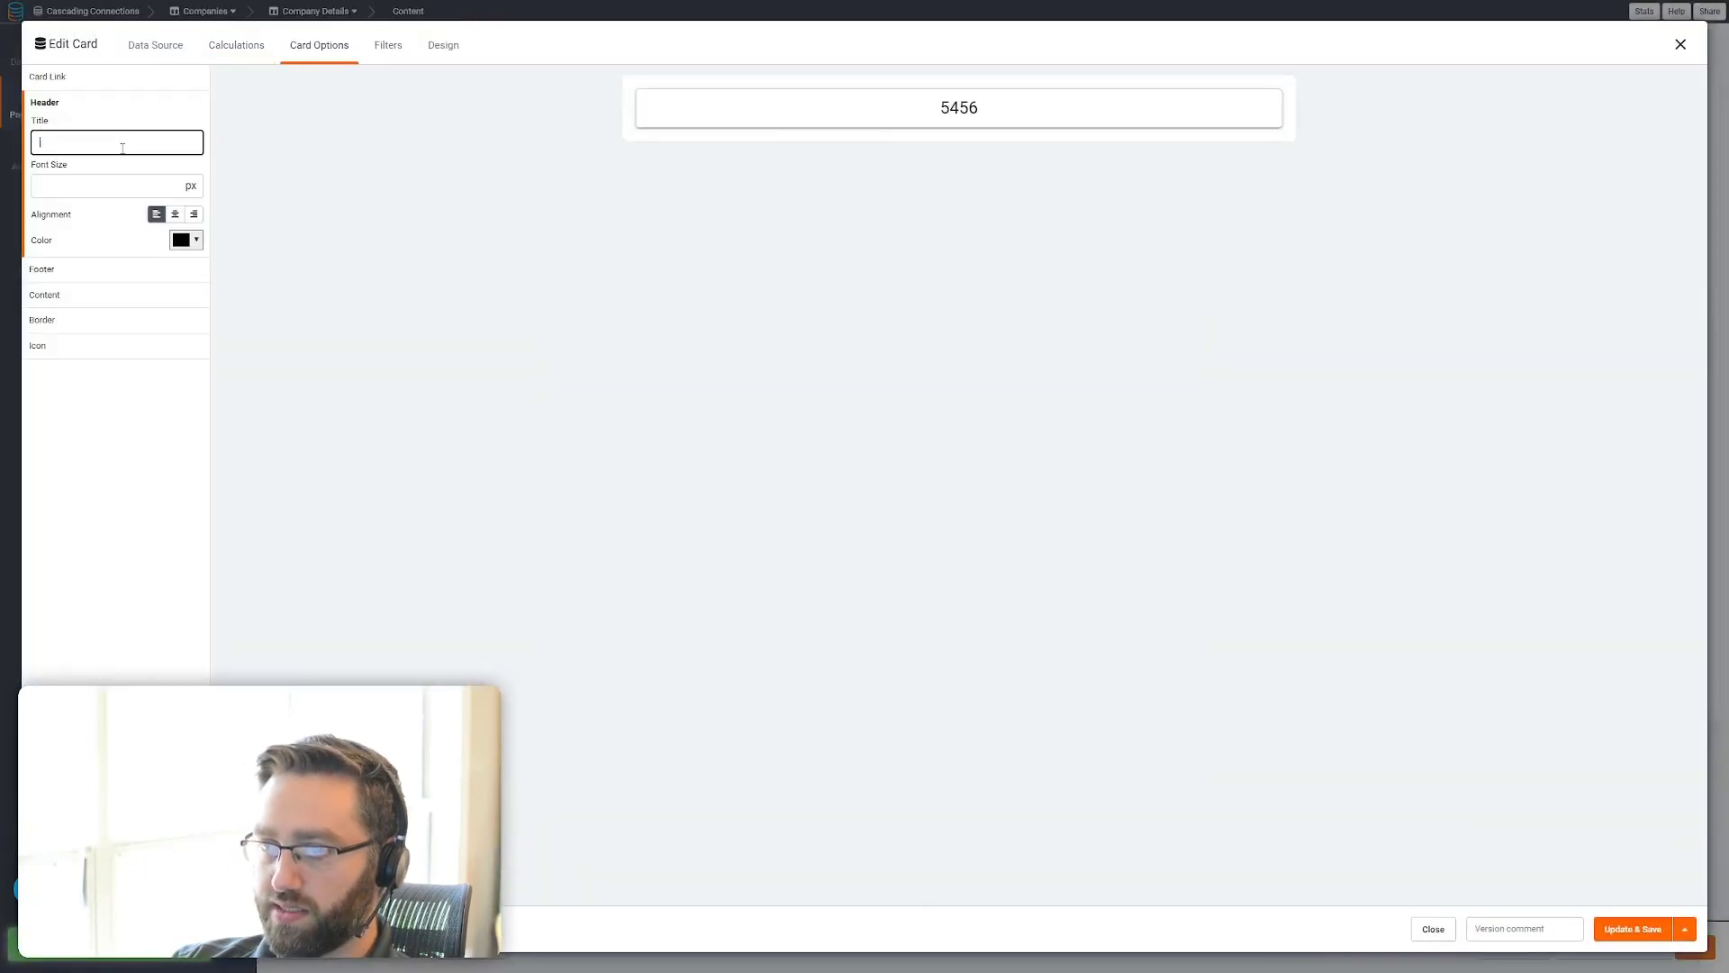
{"action": "type", "text": "Total Deliverables"}
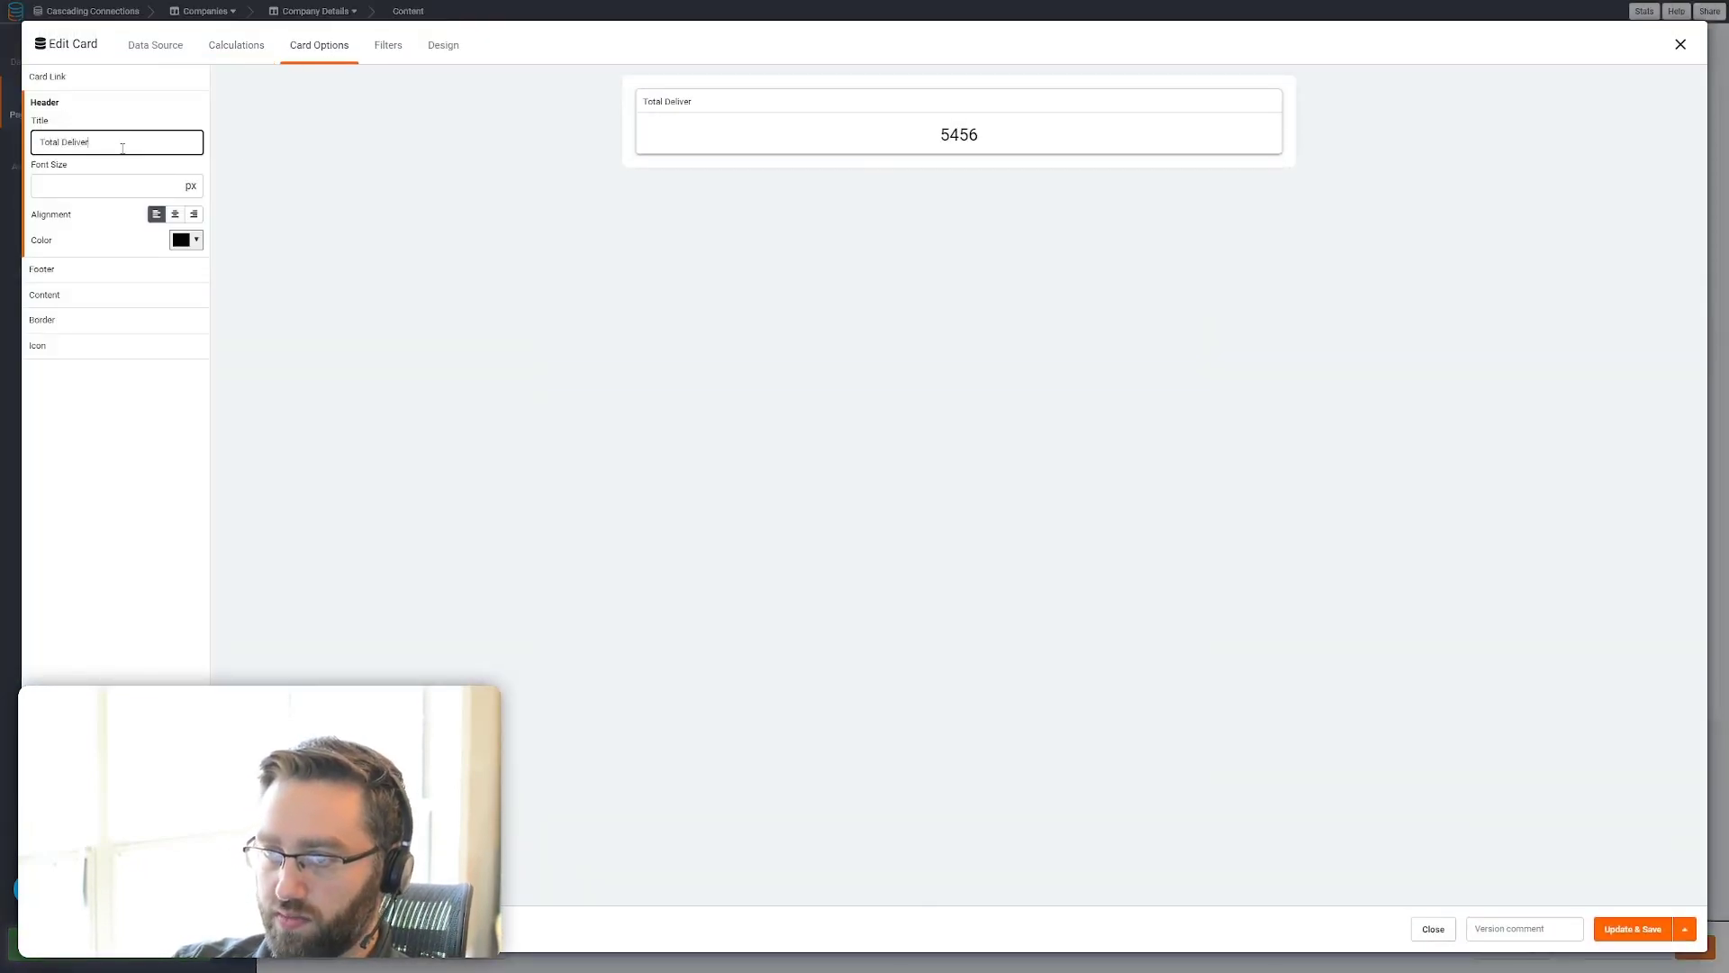
{"action": "key", "text": "Tab"}
{"action": "type", "text": "30"}
{"action": "key", "text": "Tab"}
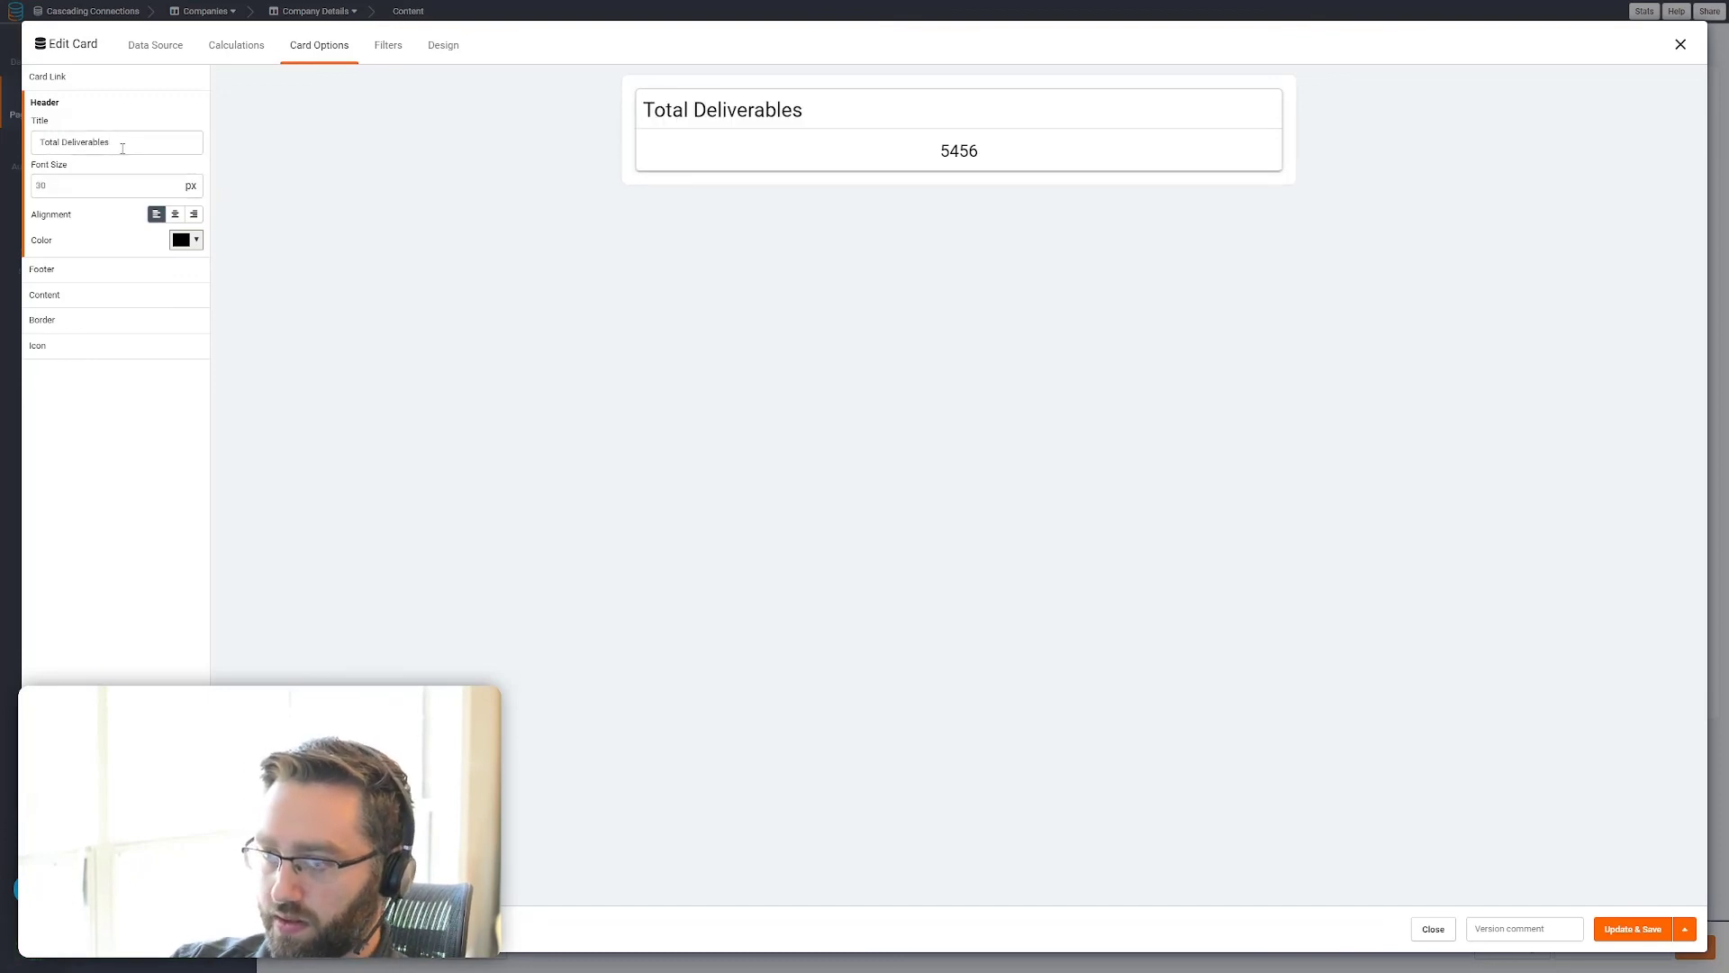
{"action": "left_click", "coordinate": [174, 214]}
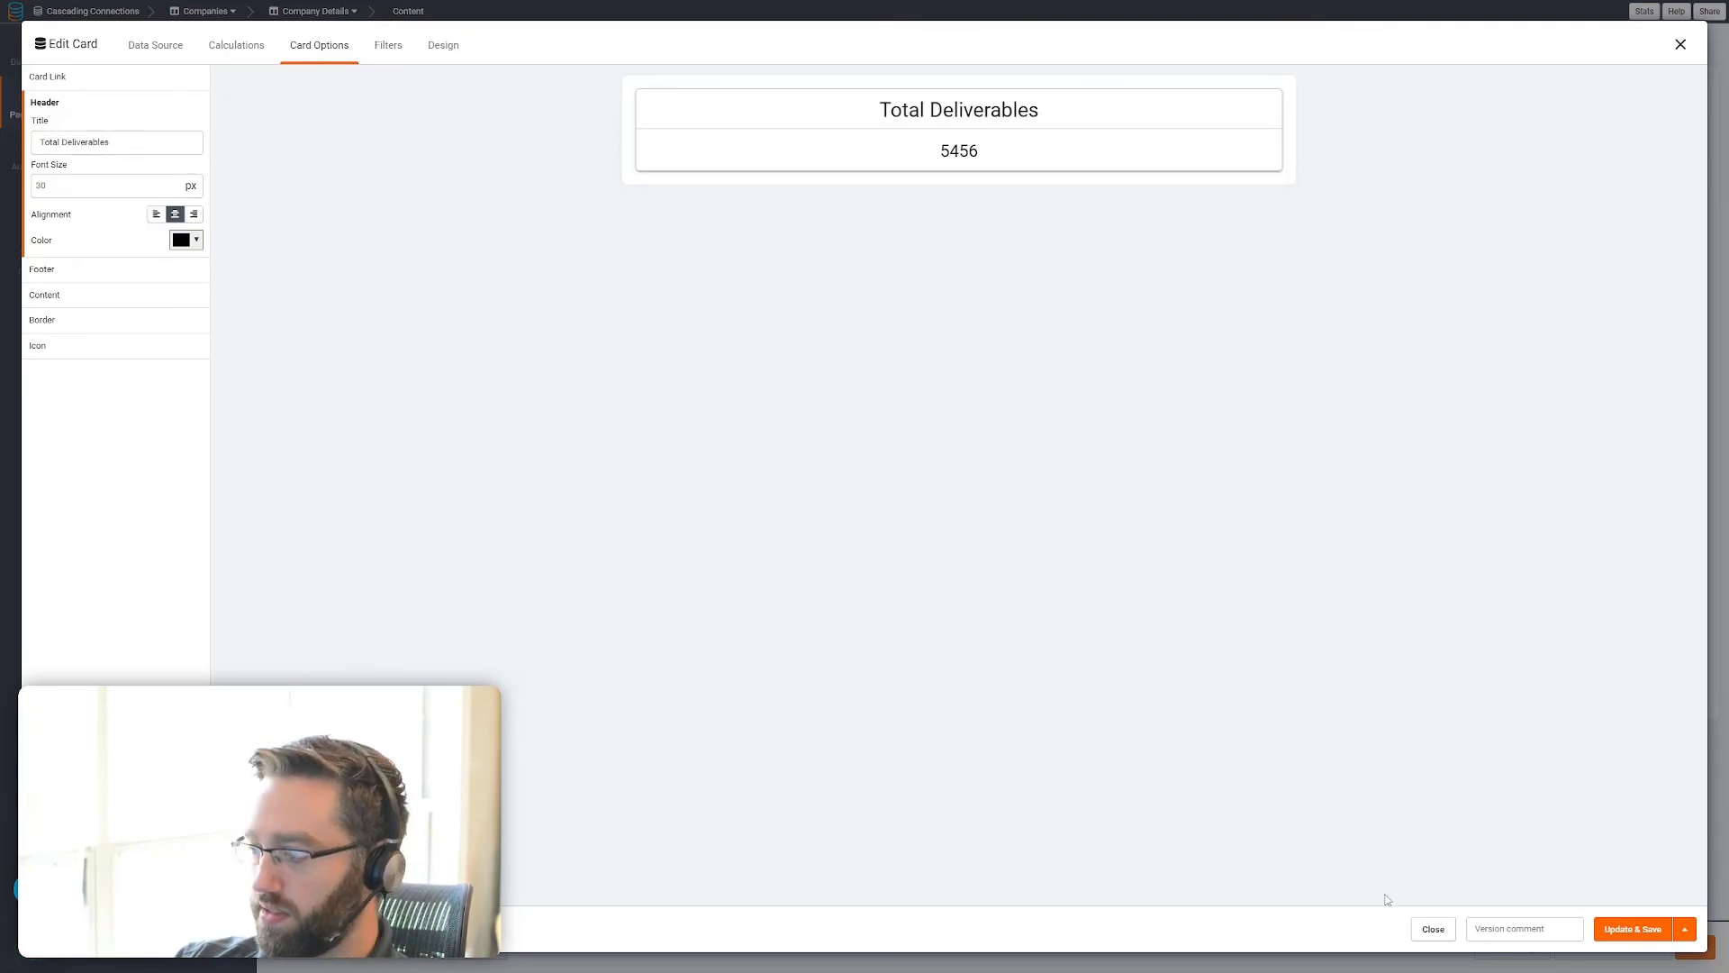
{"action": "left_click", "coordinate": [1626, 929]}
Give the Task card a centered 30 px header titled Open Tasks and save it
{"action": "left_click", "coordinate": [1100, 285]}
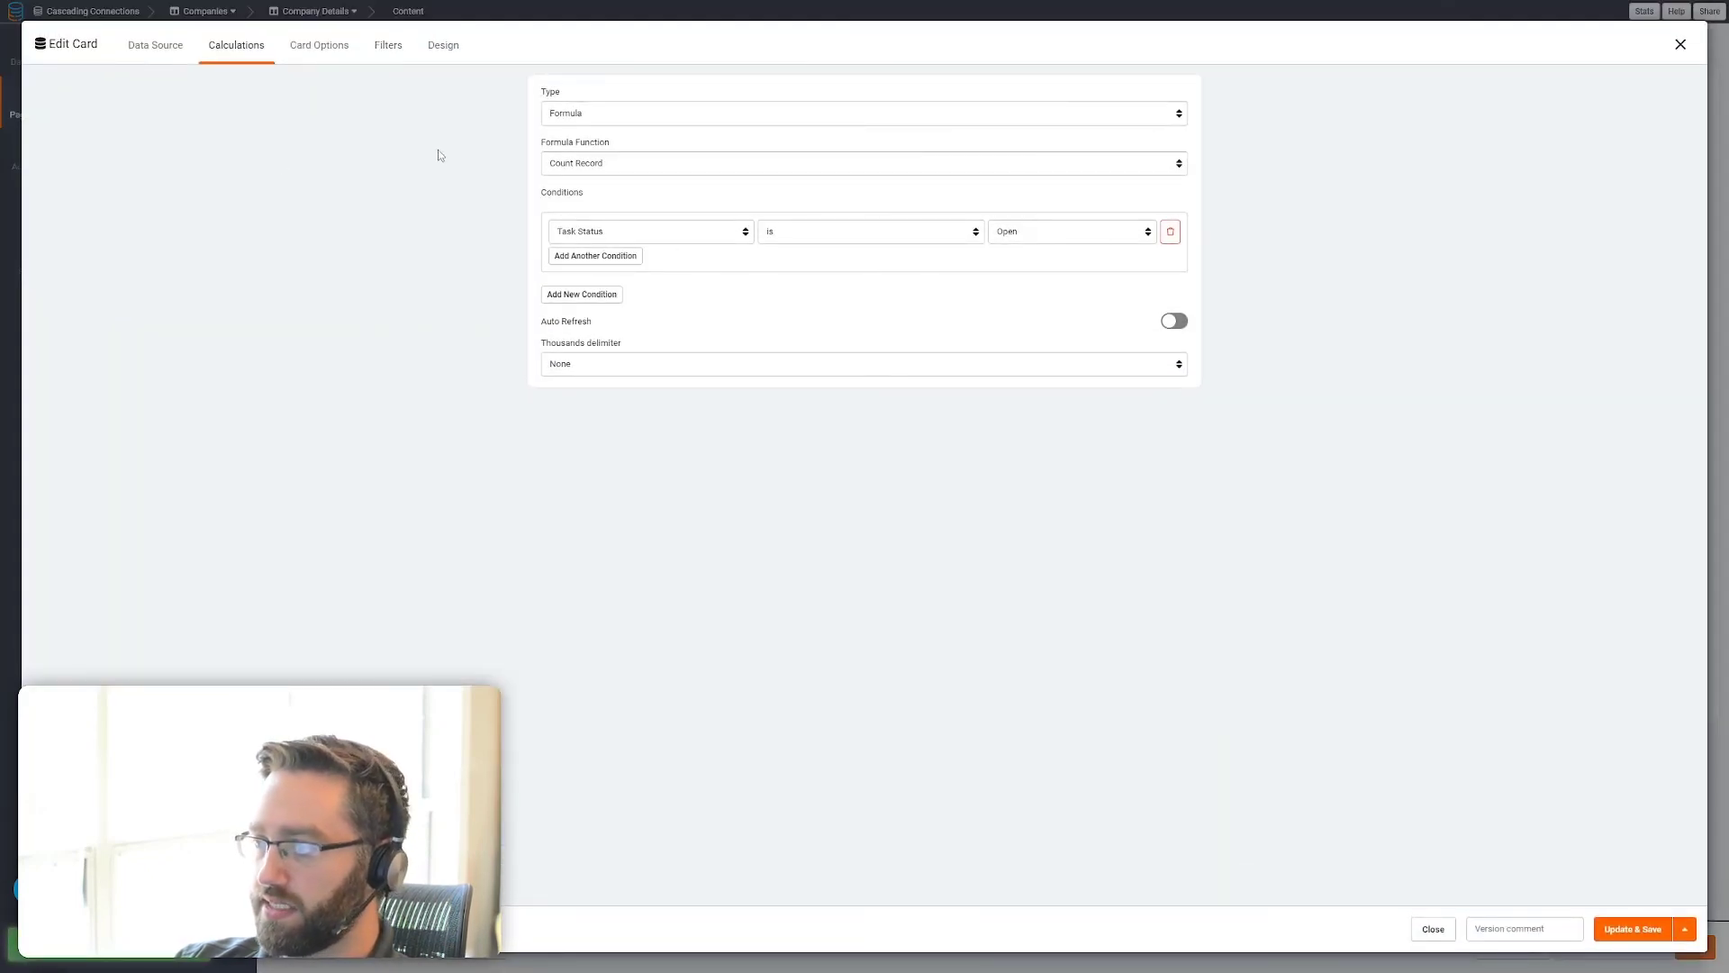
{"action": "left_click", "coordinate": [295, 52]}
{"action": "left_click", "coordinate": [53, 144]}
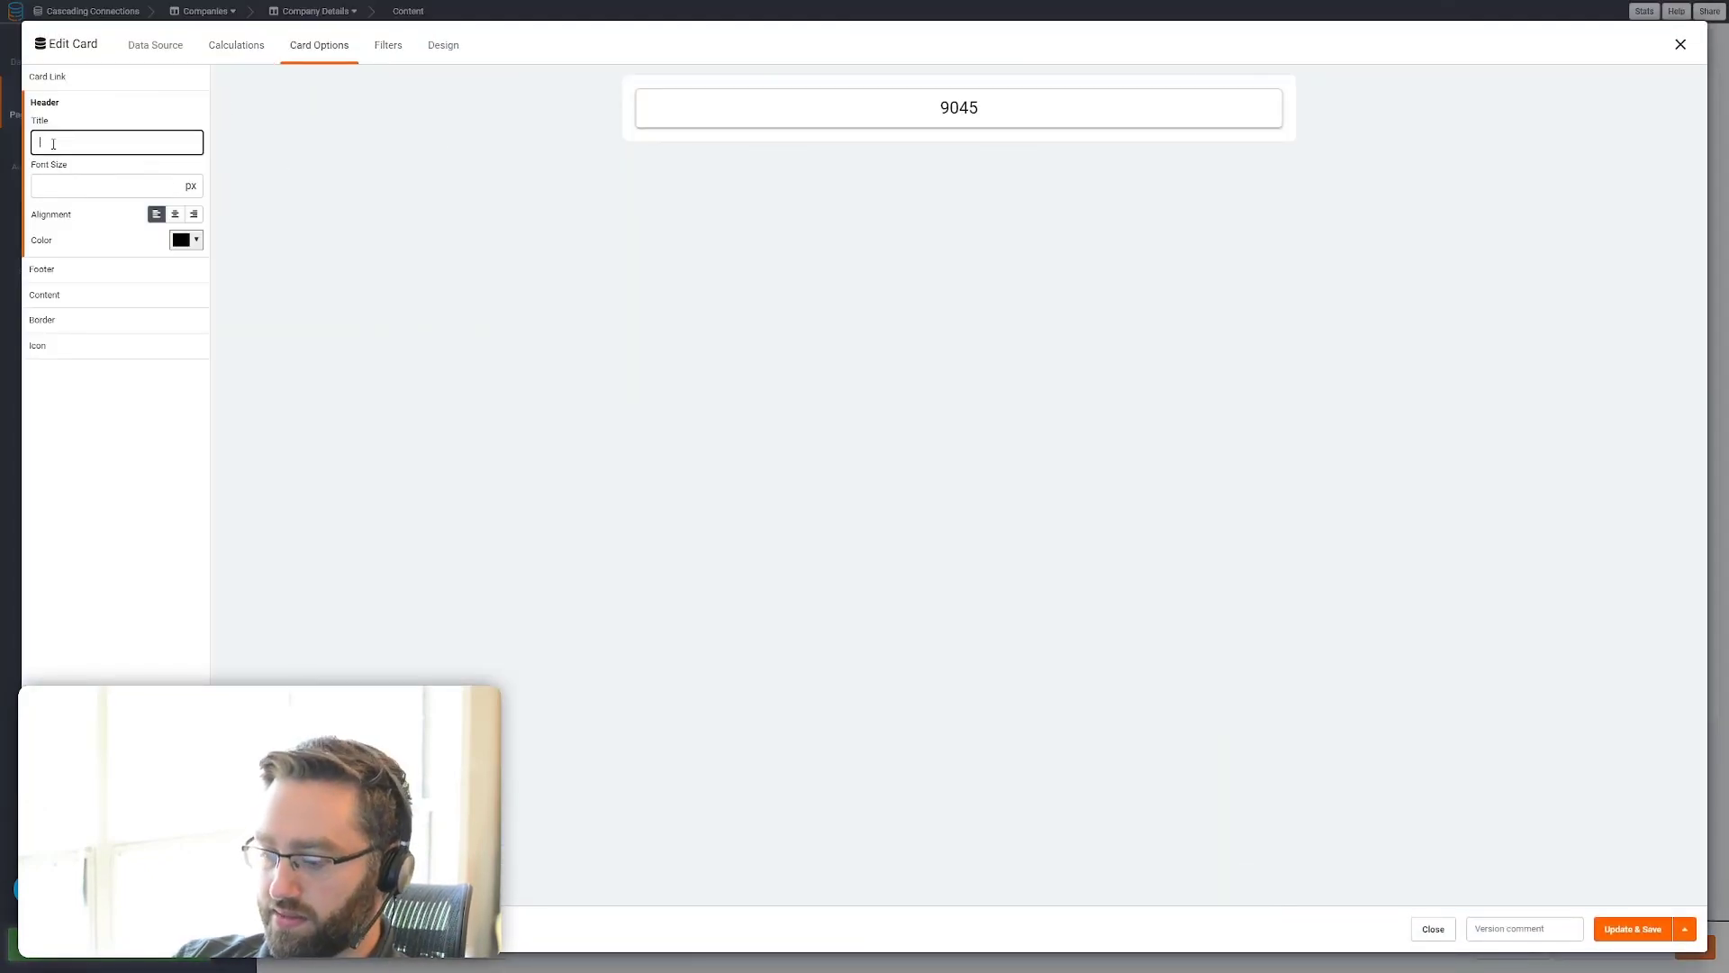
{"action": "type", "text": "Open Tasks"}
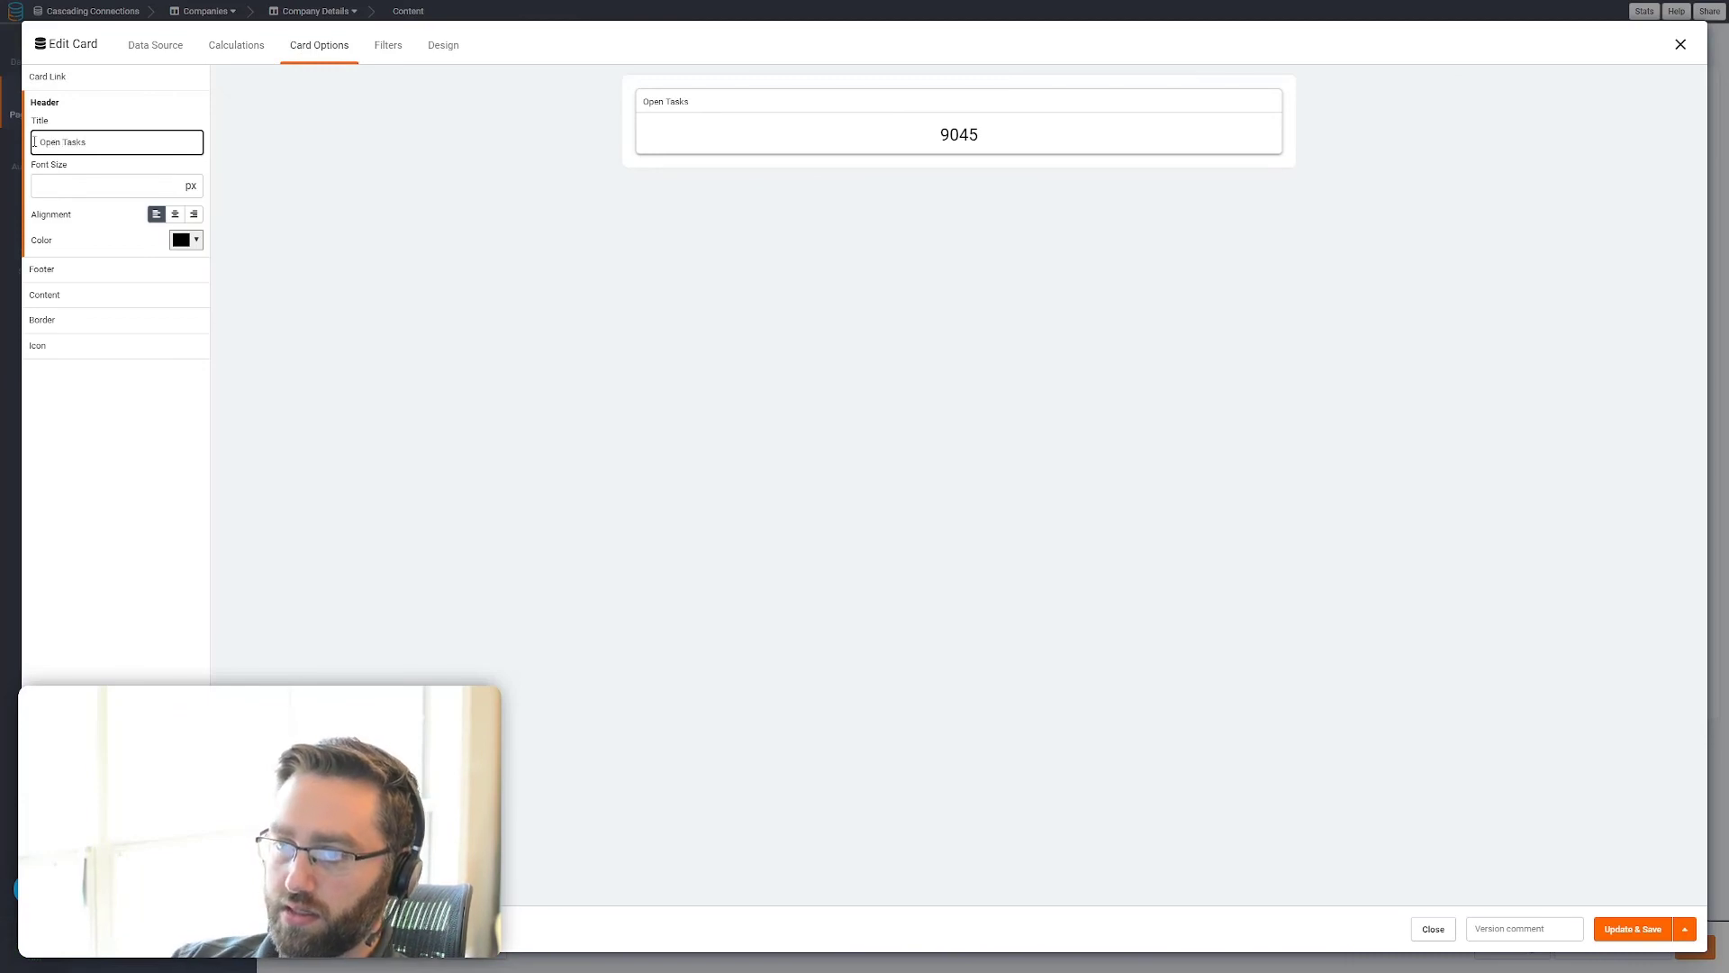
{"action": "left_click", "coordinate": [77, 184]}
{"action": "type", "text": "30"}
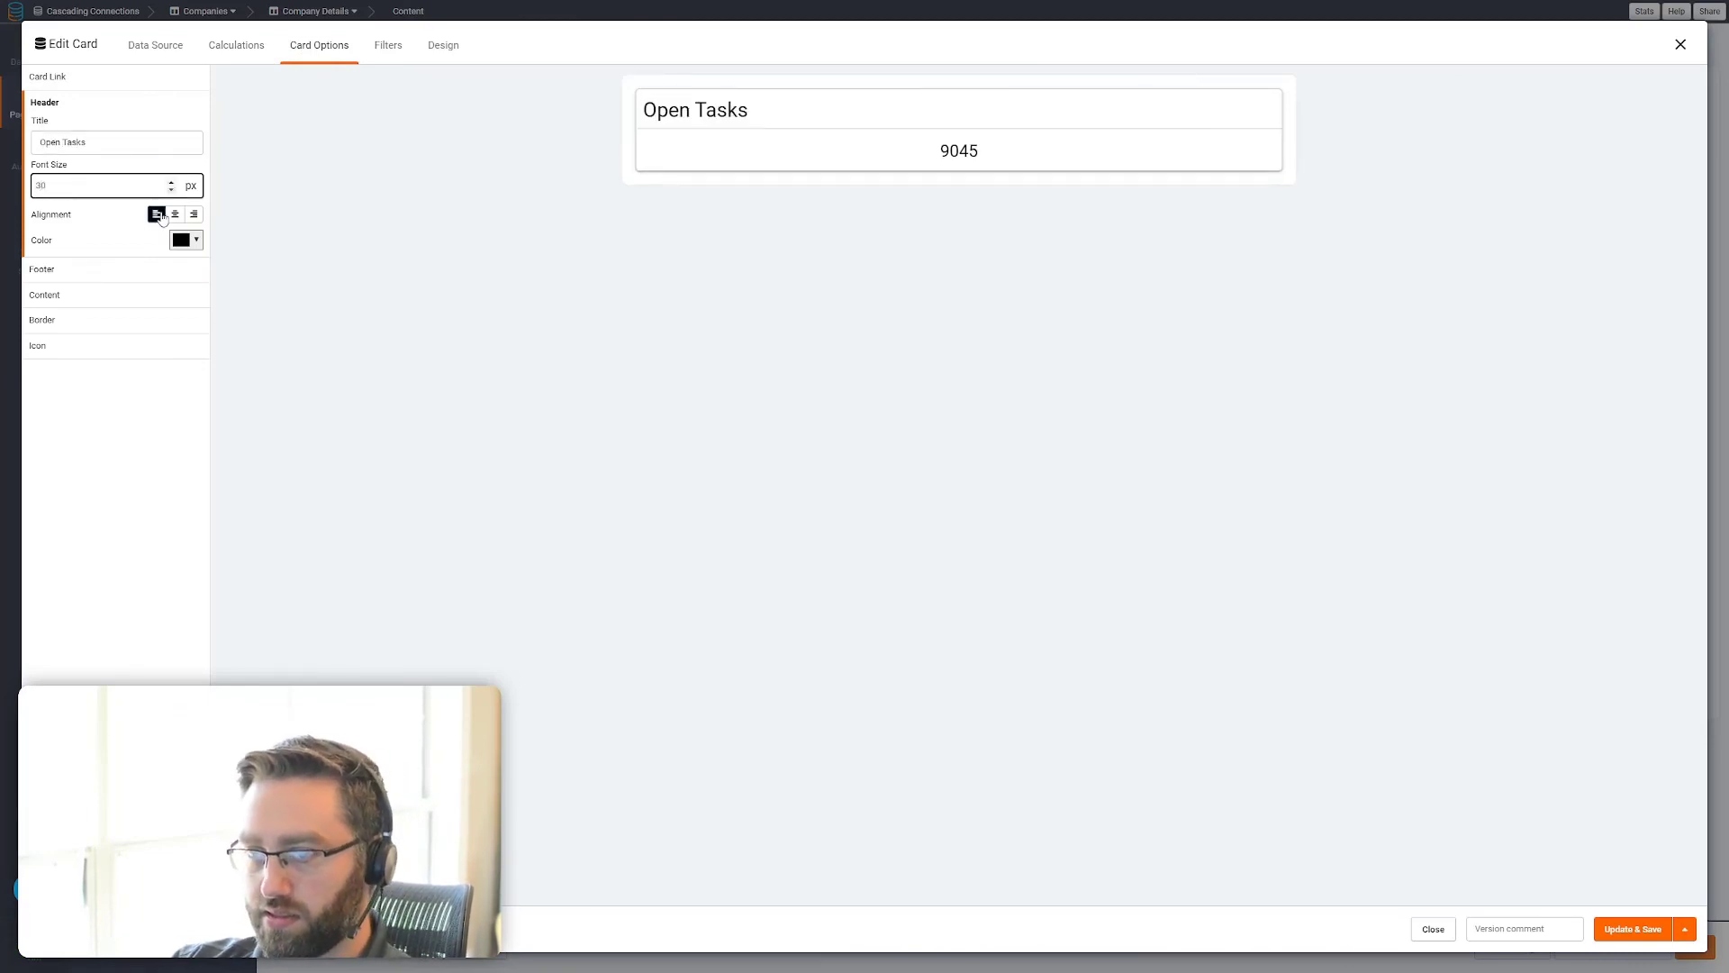
{"action": "left_click", "coordinate": [175, 216]}
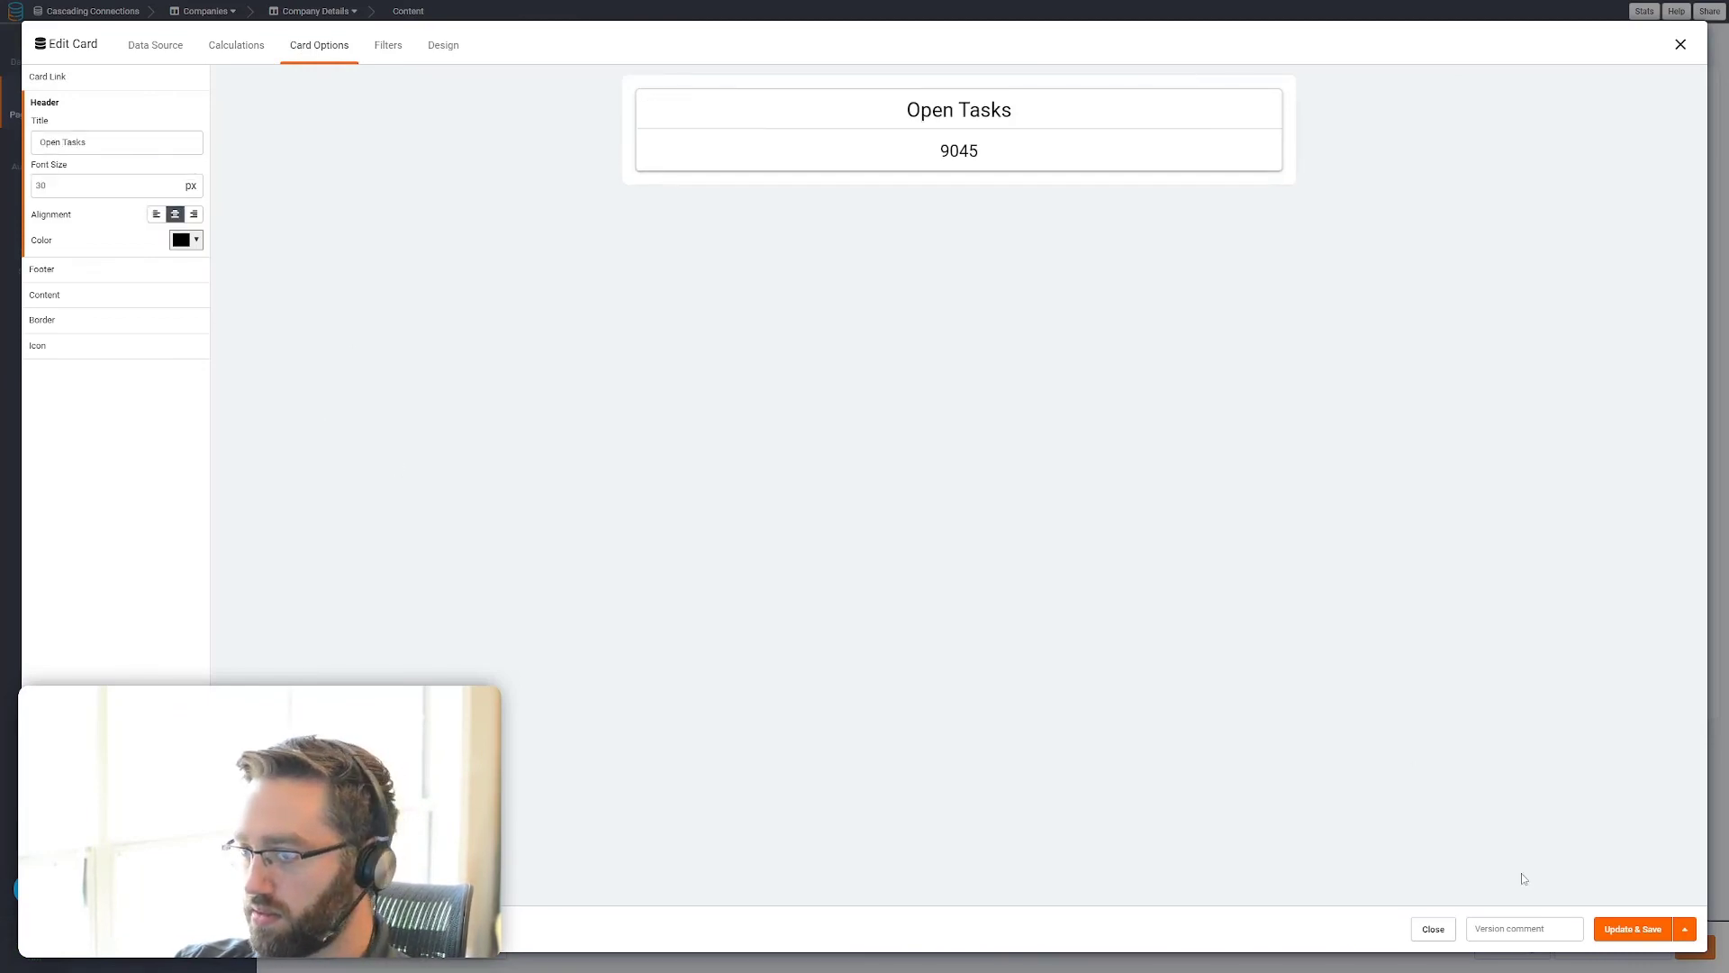
{"action": "left_click", "coordinate": [1617, 932]}
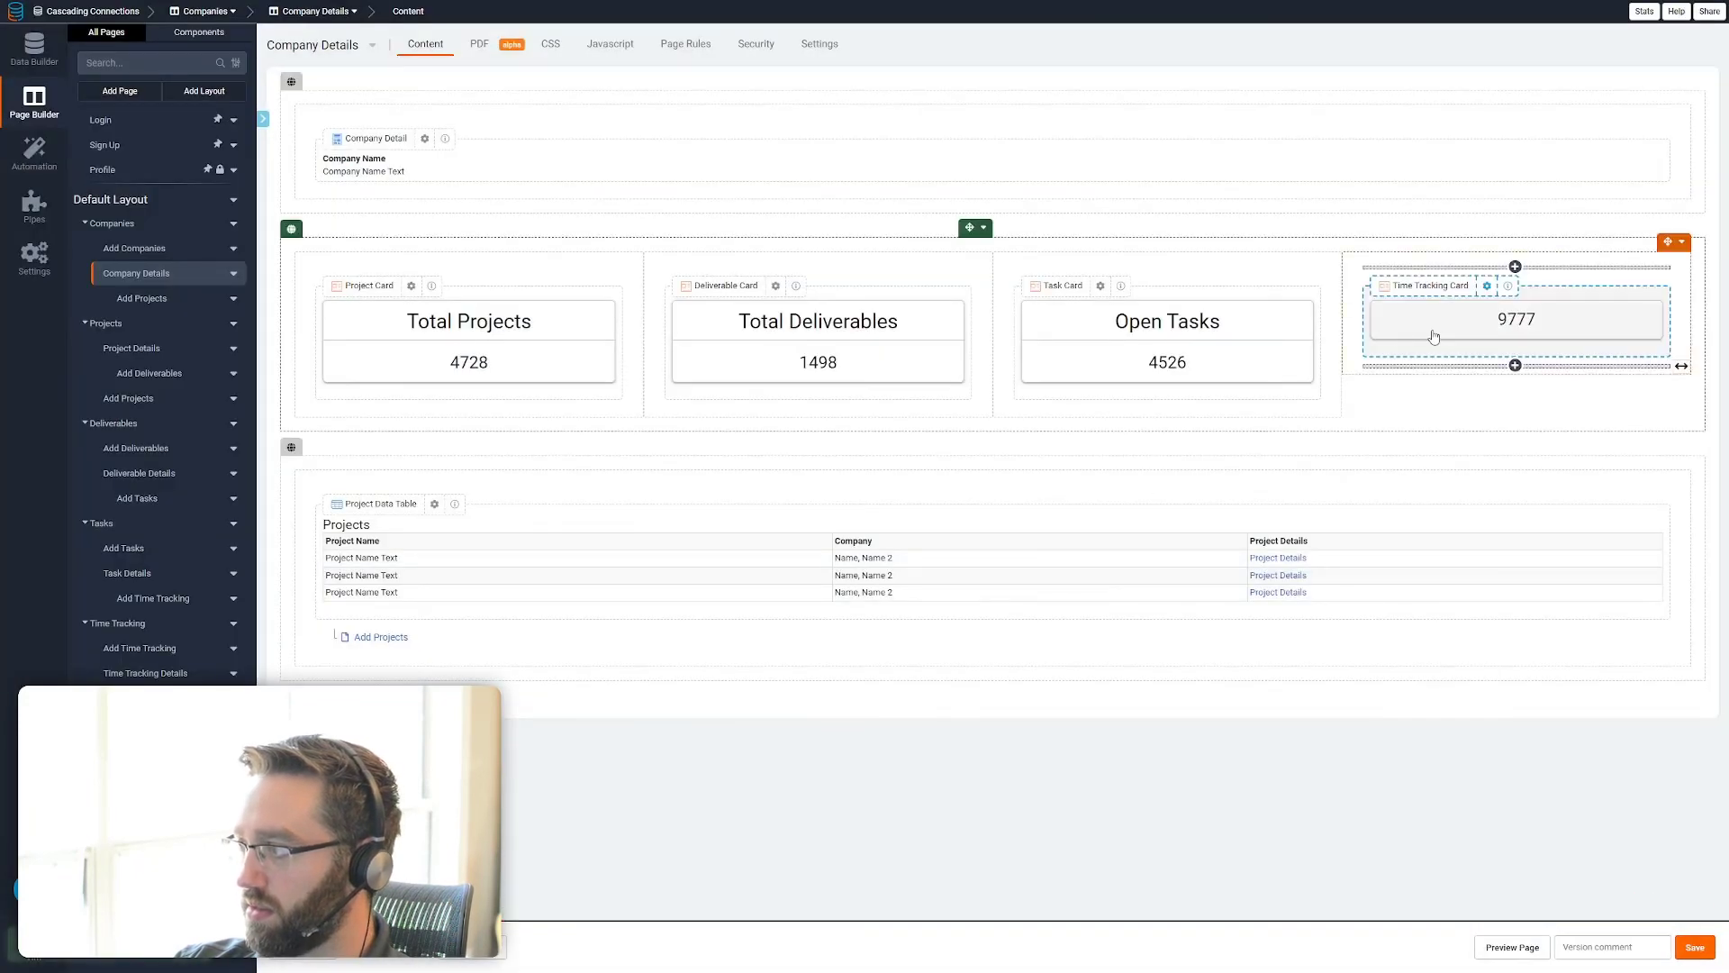
Give the Time Tracking card a centered 30 px header titled Total Time Worked and save it
{"action": "left_click", "coordinate": [1434, 334]}
{"action": "left_click", "coordinate": [319, 45]}
{"action": "left_click", "coordinate": [124, 144]}
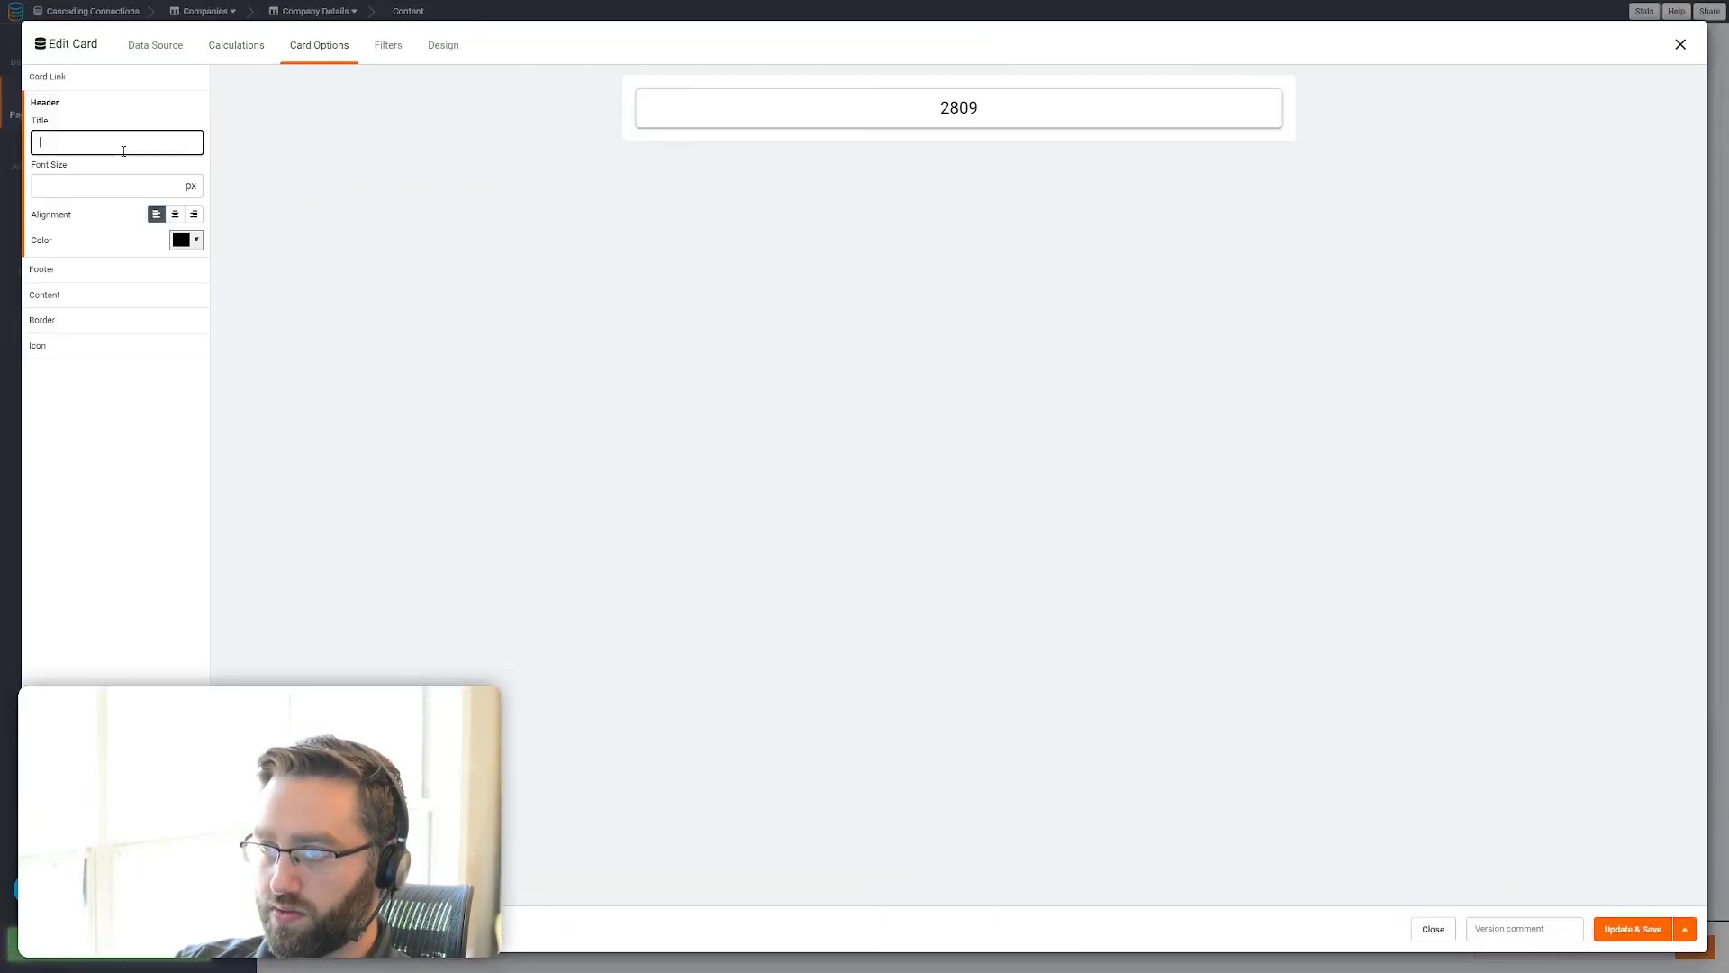
{"action": "type", "text": "Tortal"}
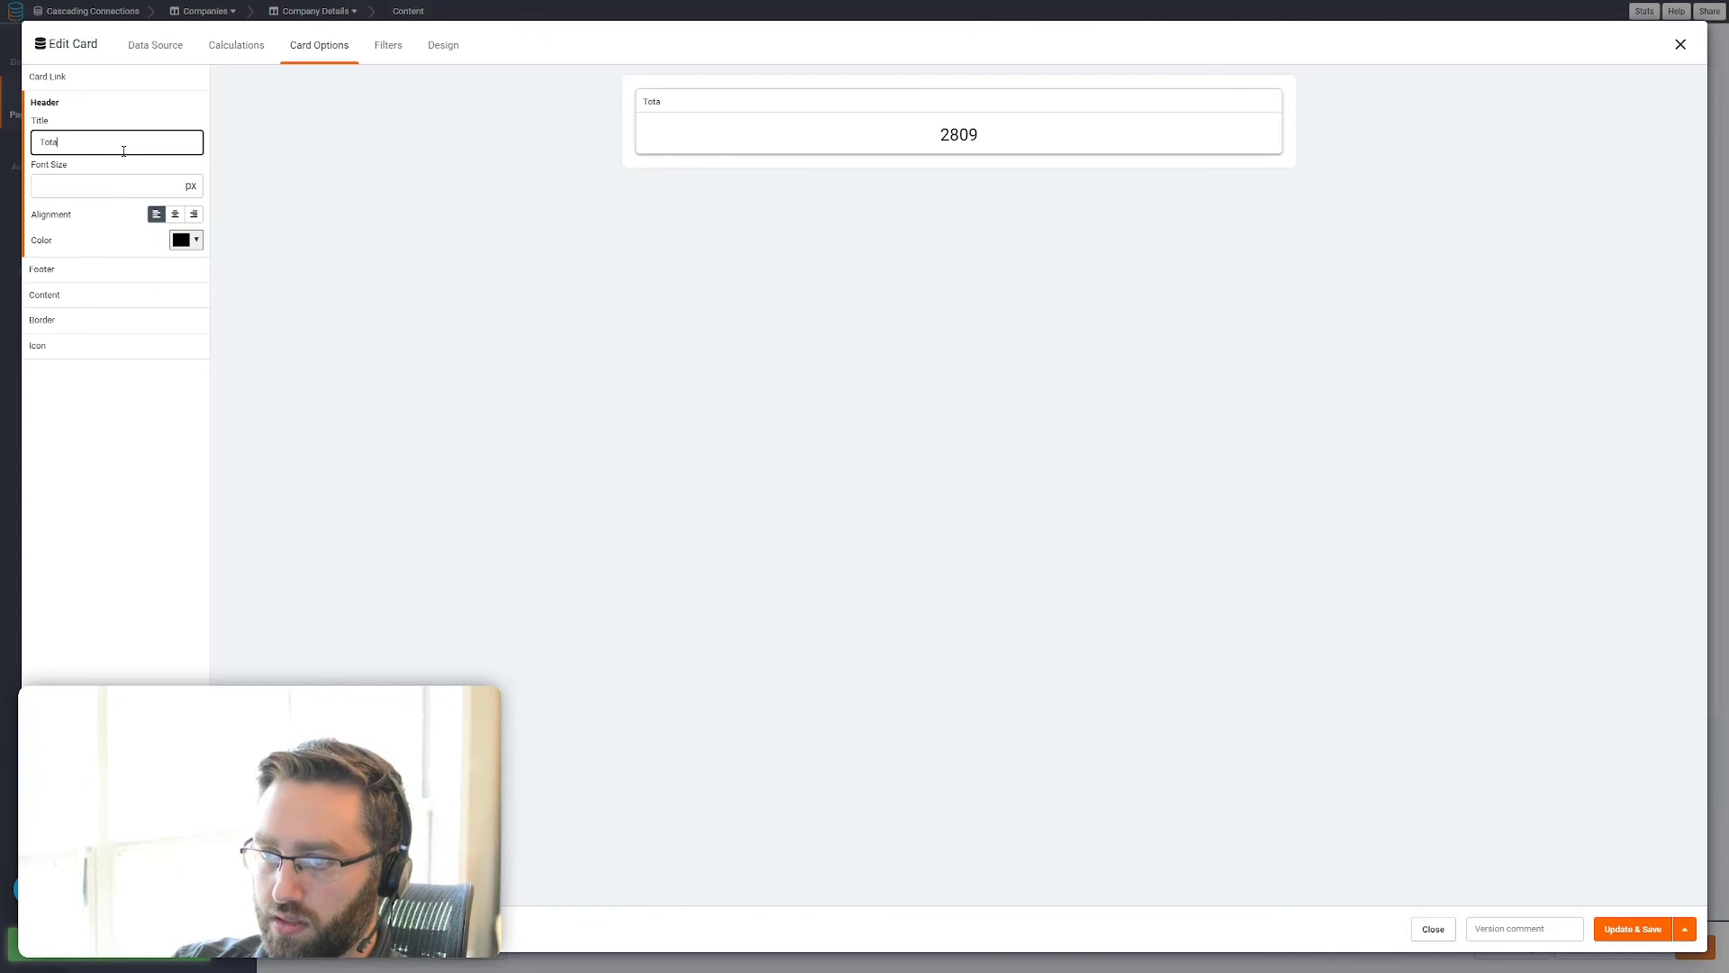
{"action": "type", "text": "l Time Worked"}
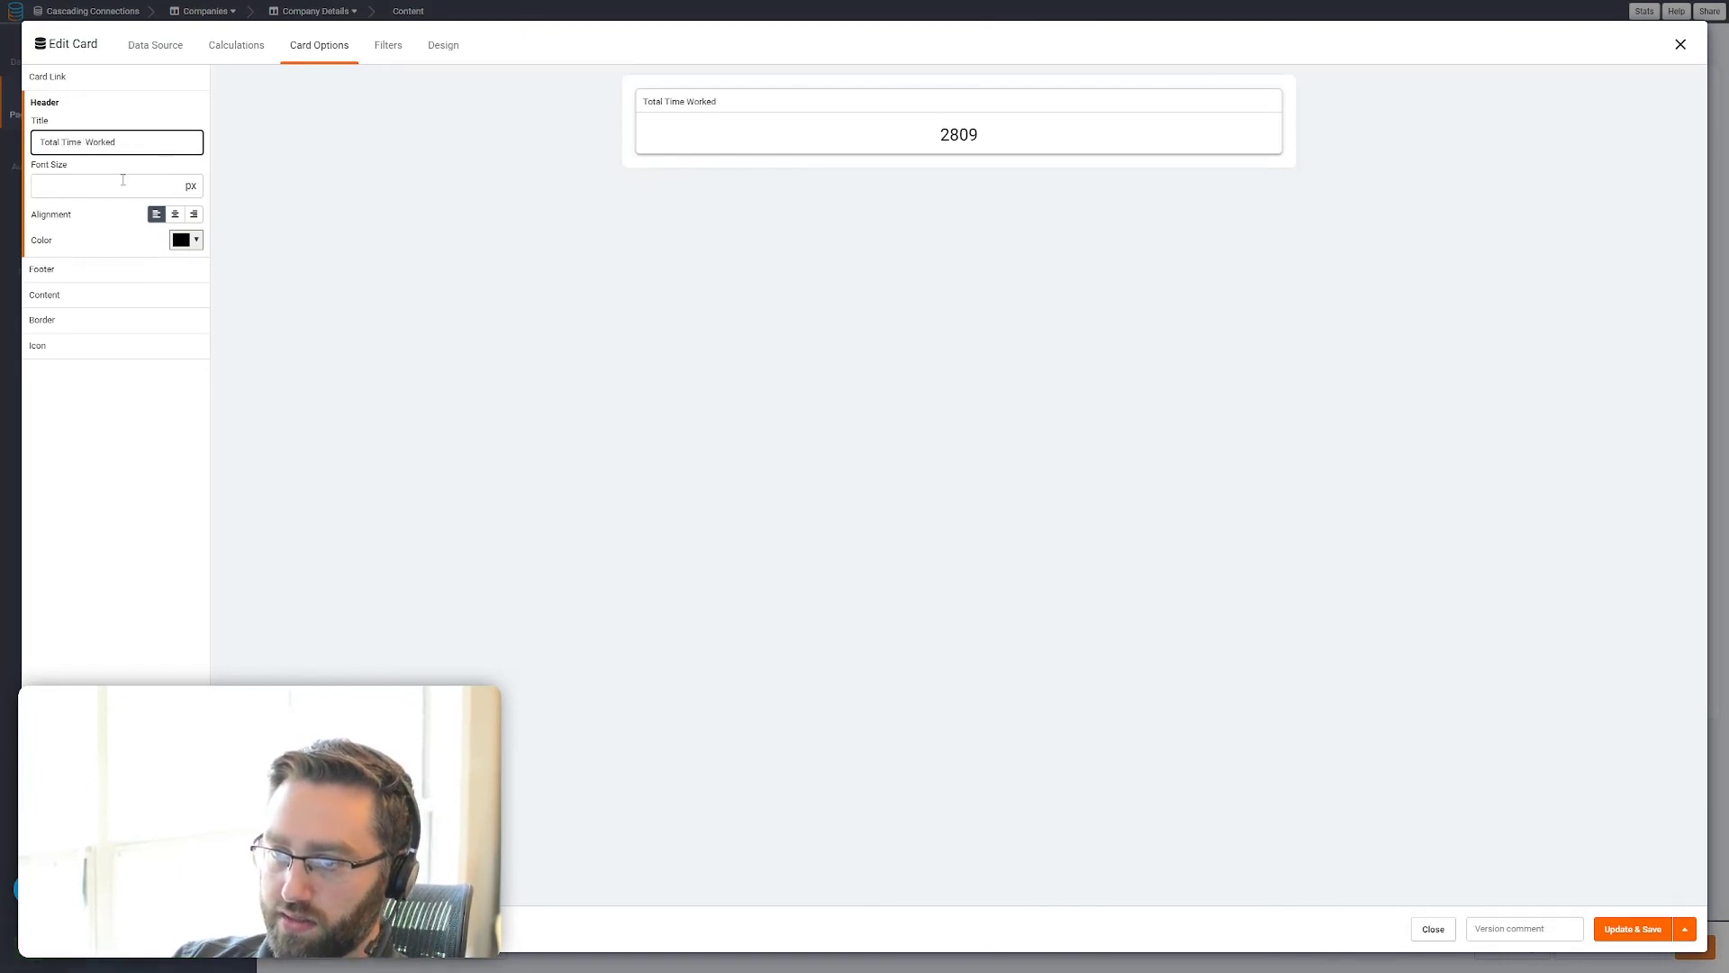
{"action": "left_click", "coordinate": [123, 185]}
{"action": "type", "text": "30"}
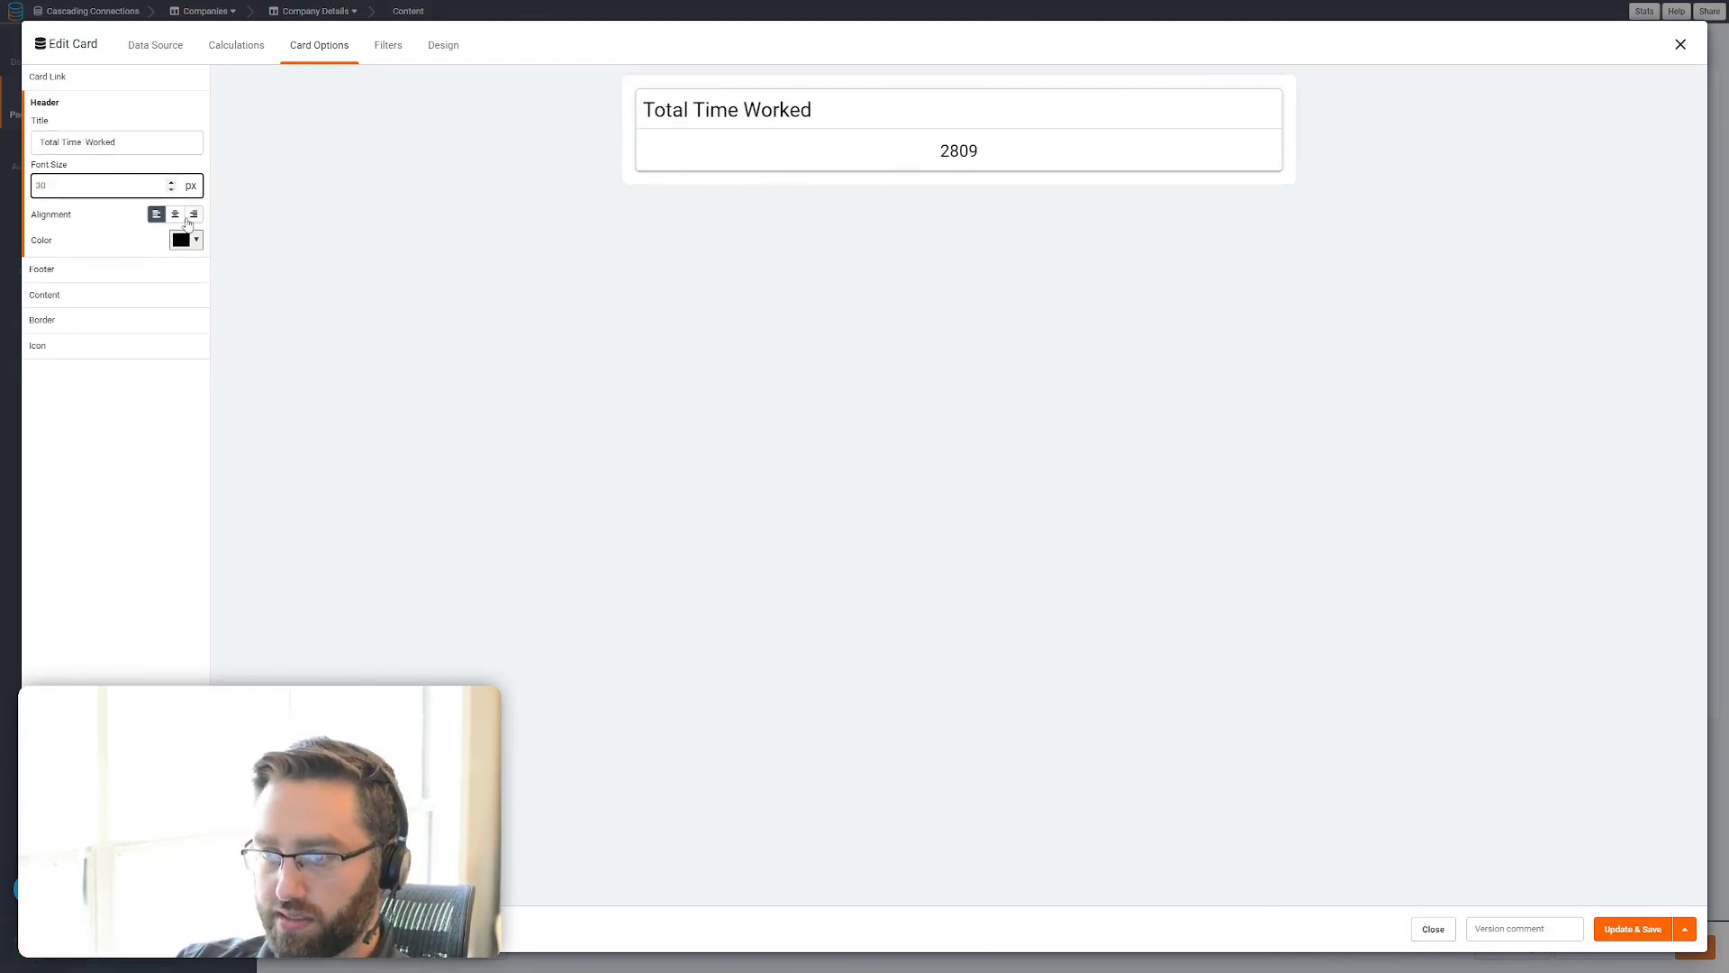
{"action": "left_click", "coordinate": [177, 215]}
{"action": "left_click", "coordinate": [1621, 929]}
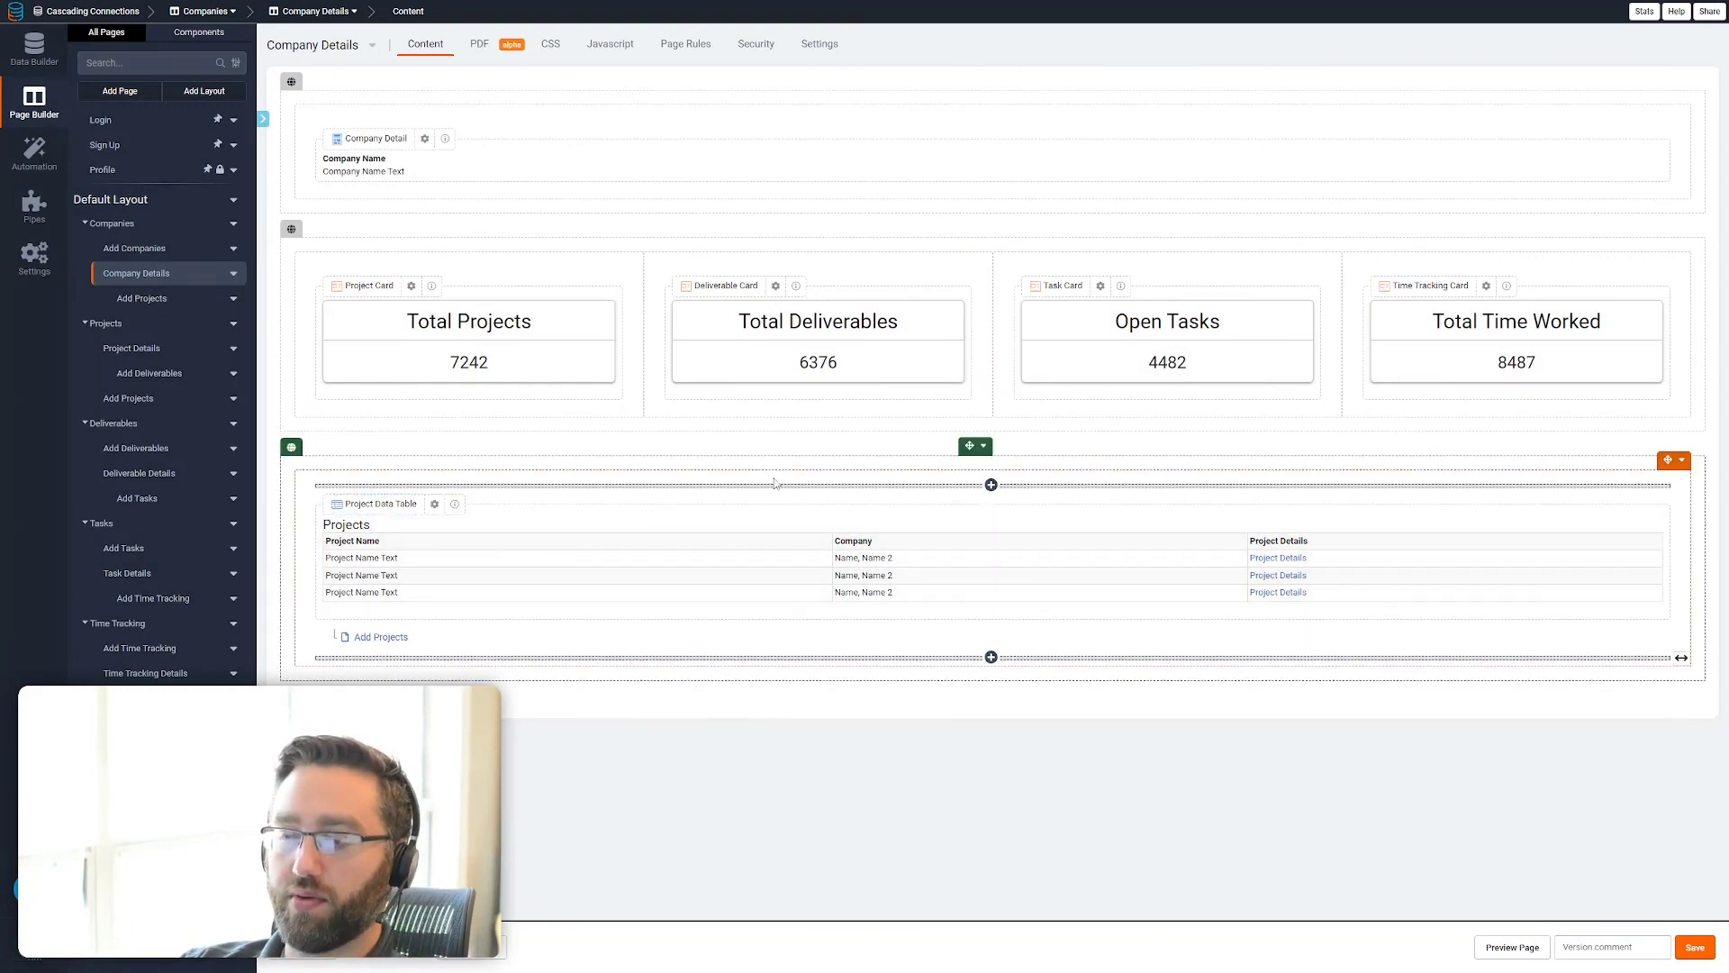
Preview the app, open the details of the Tadabase company, and examine the values on its summary cards
{"action": "left_click", "coordinate": [1512, 946]}
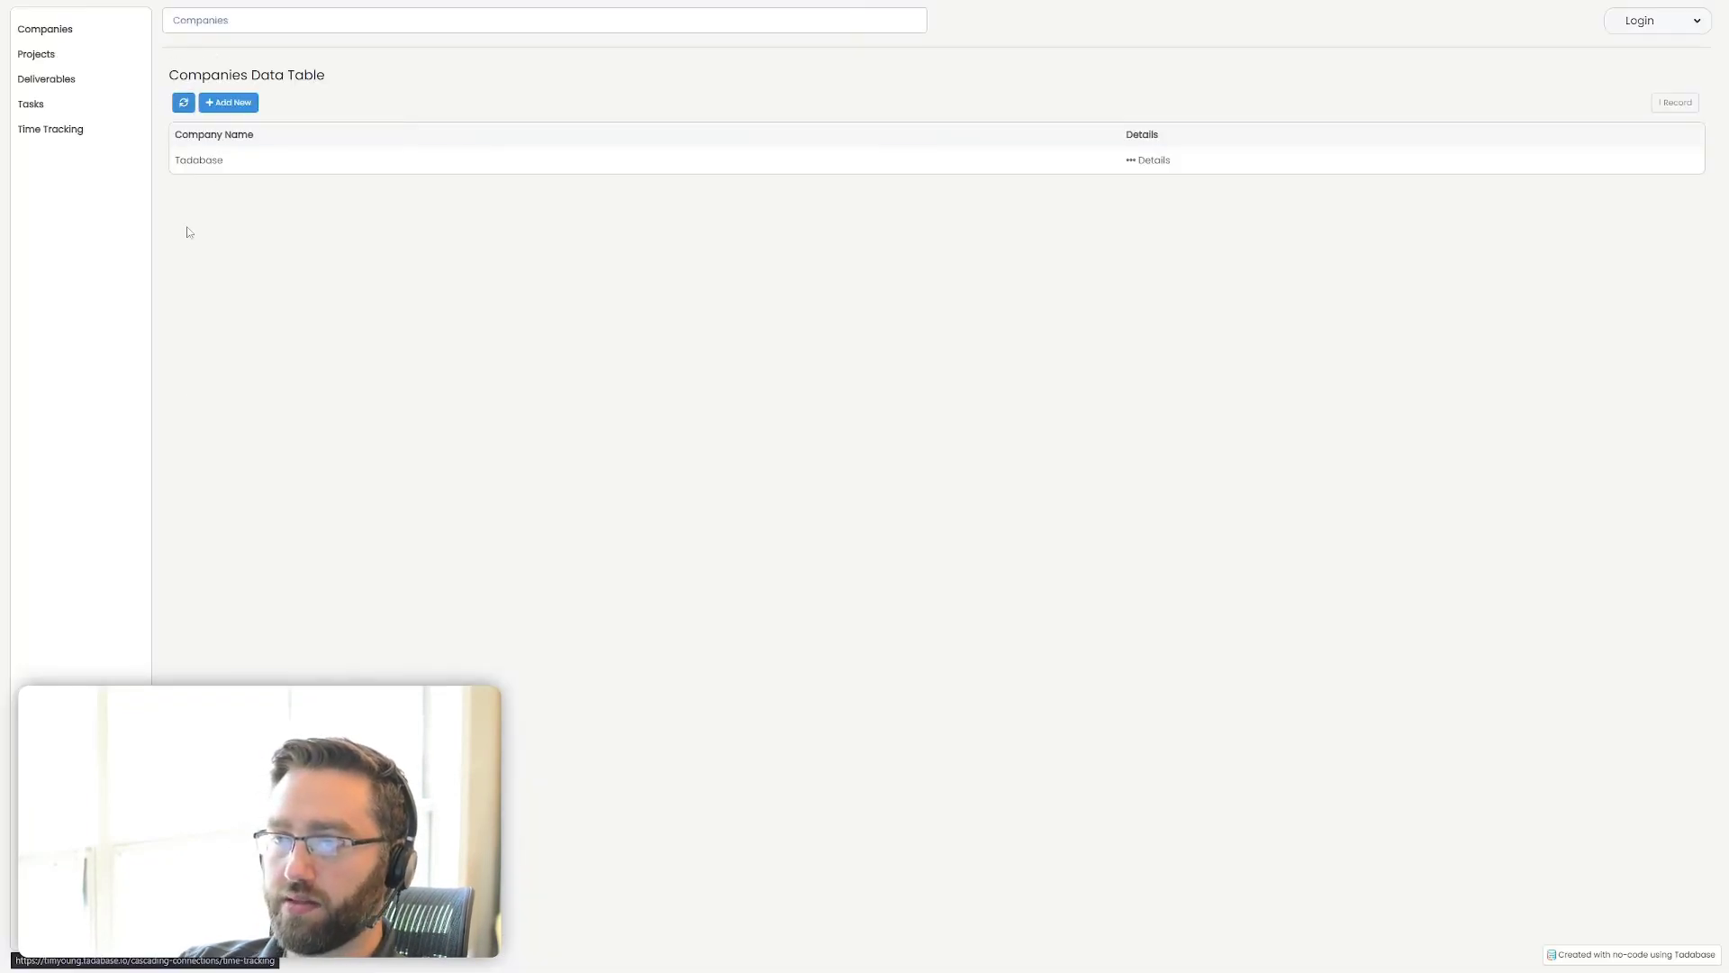
{"action": "left_click", "coordinate": [1151, 160]}
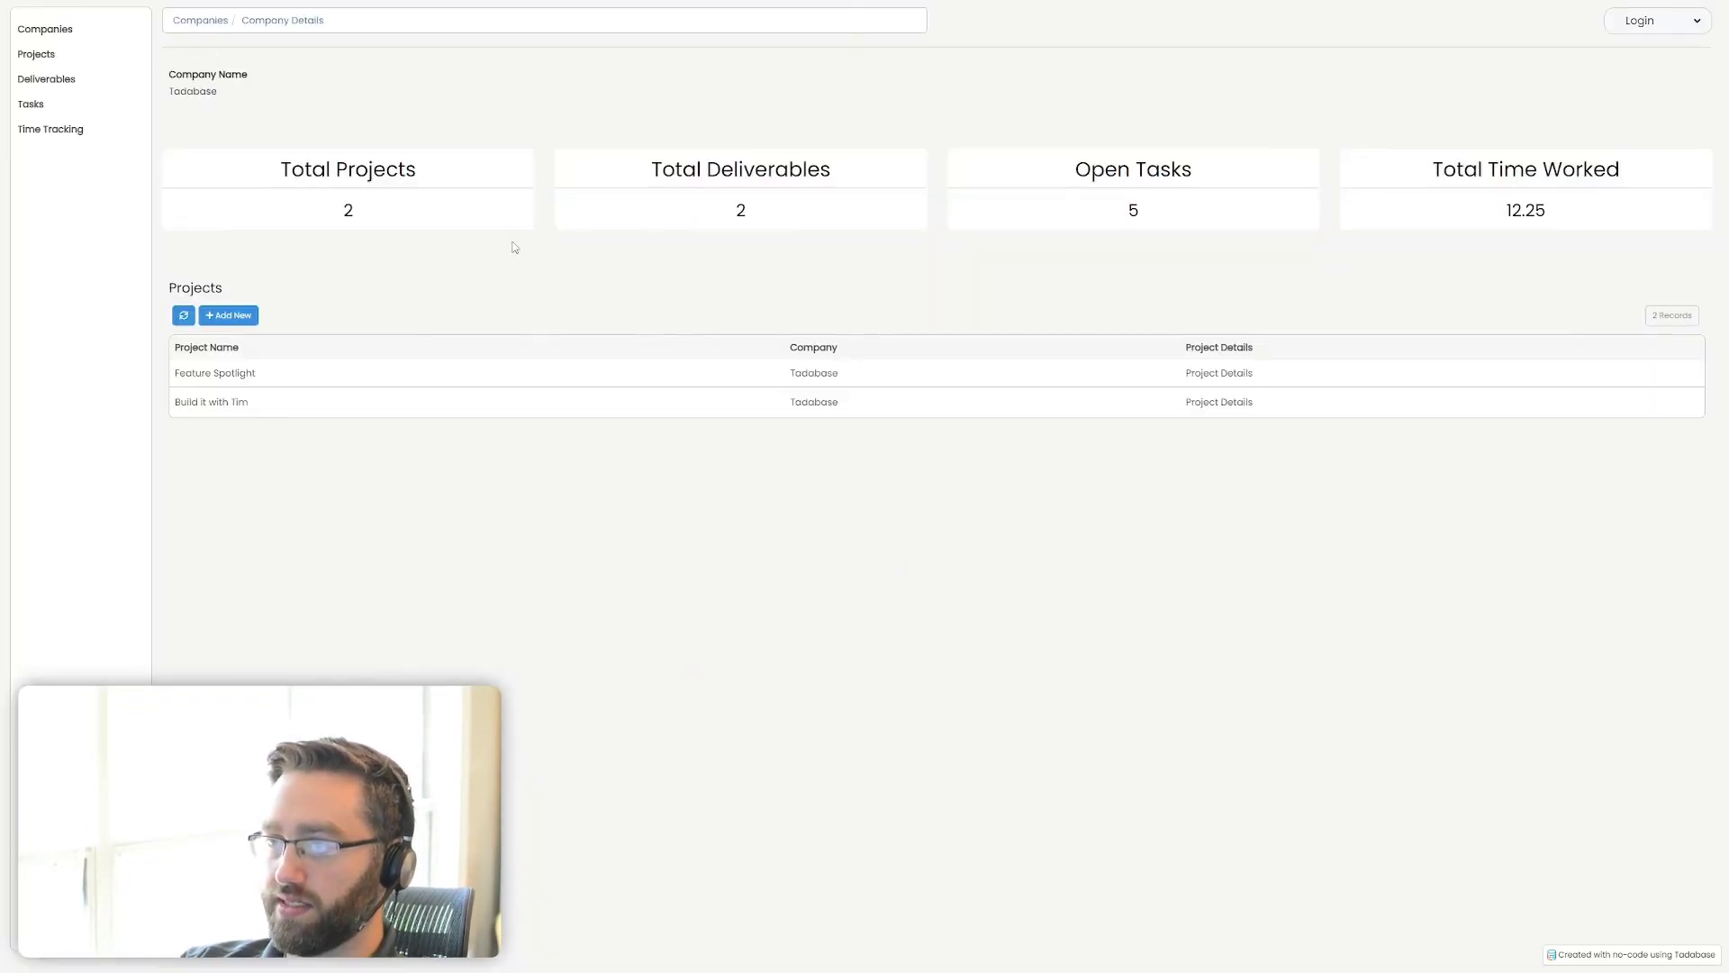
{"action": "double_click", "coordinate": [740, 215]}
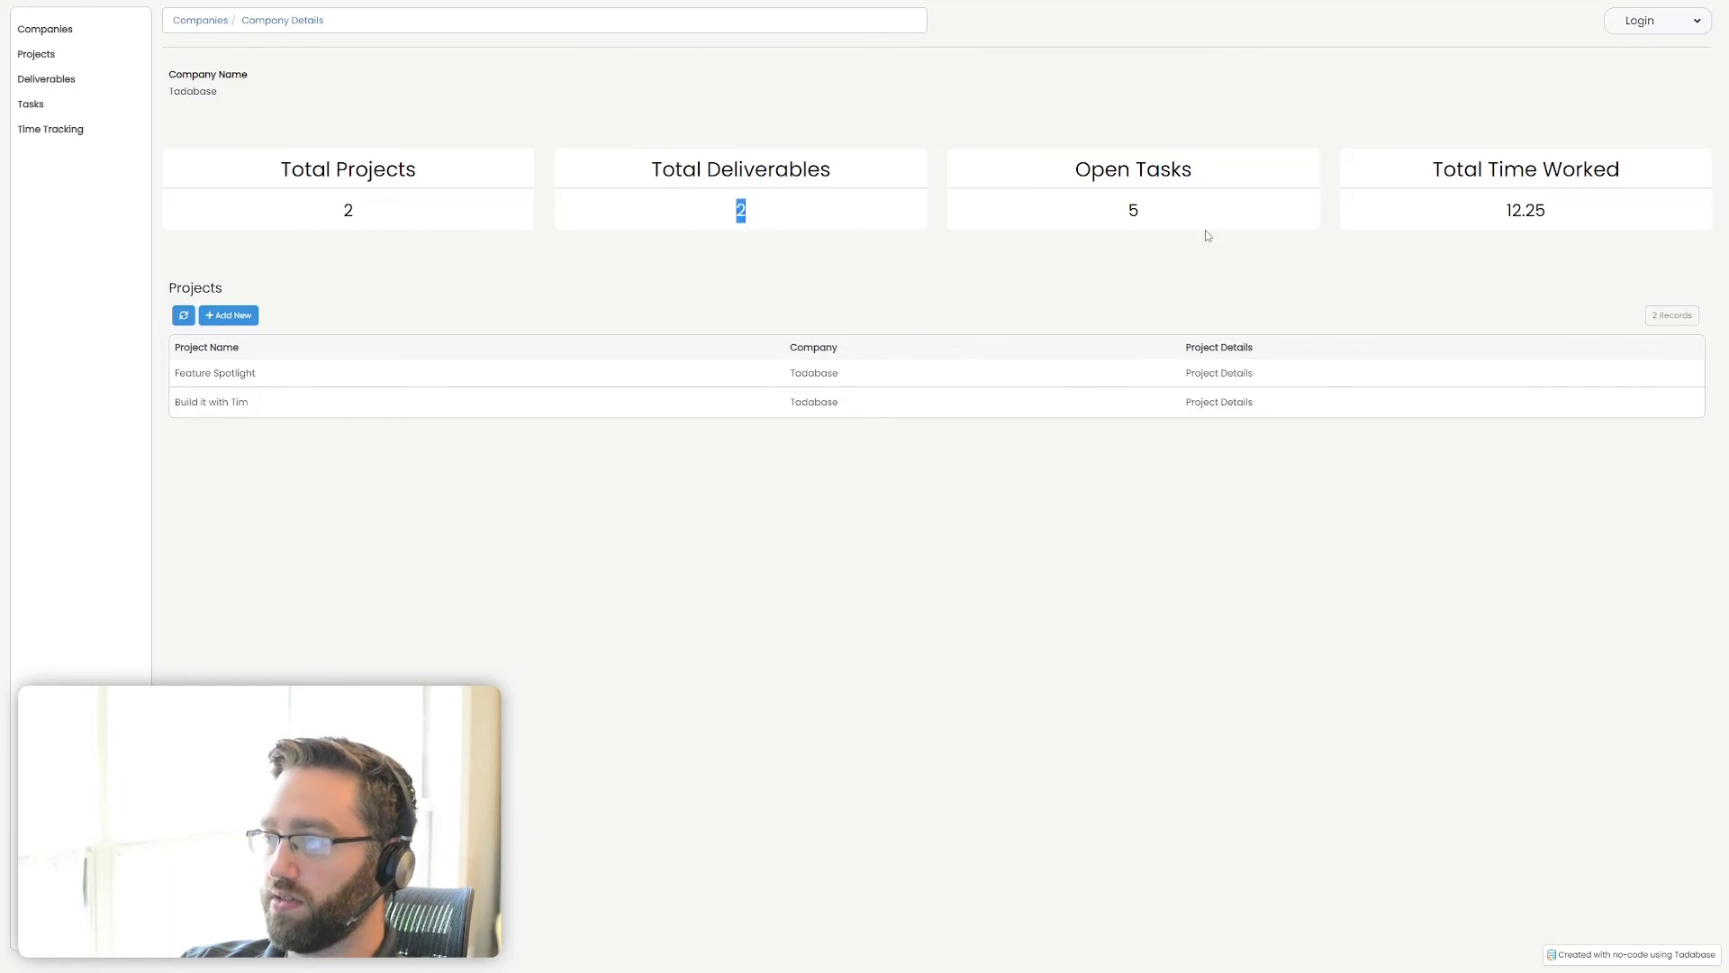
{"action": "double_click", "coordinate": [1133, 212]}
{"action": "left_click_drag", "start_coordinate": [1555, 219], "coordinate": [1502, 221]}
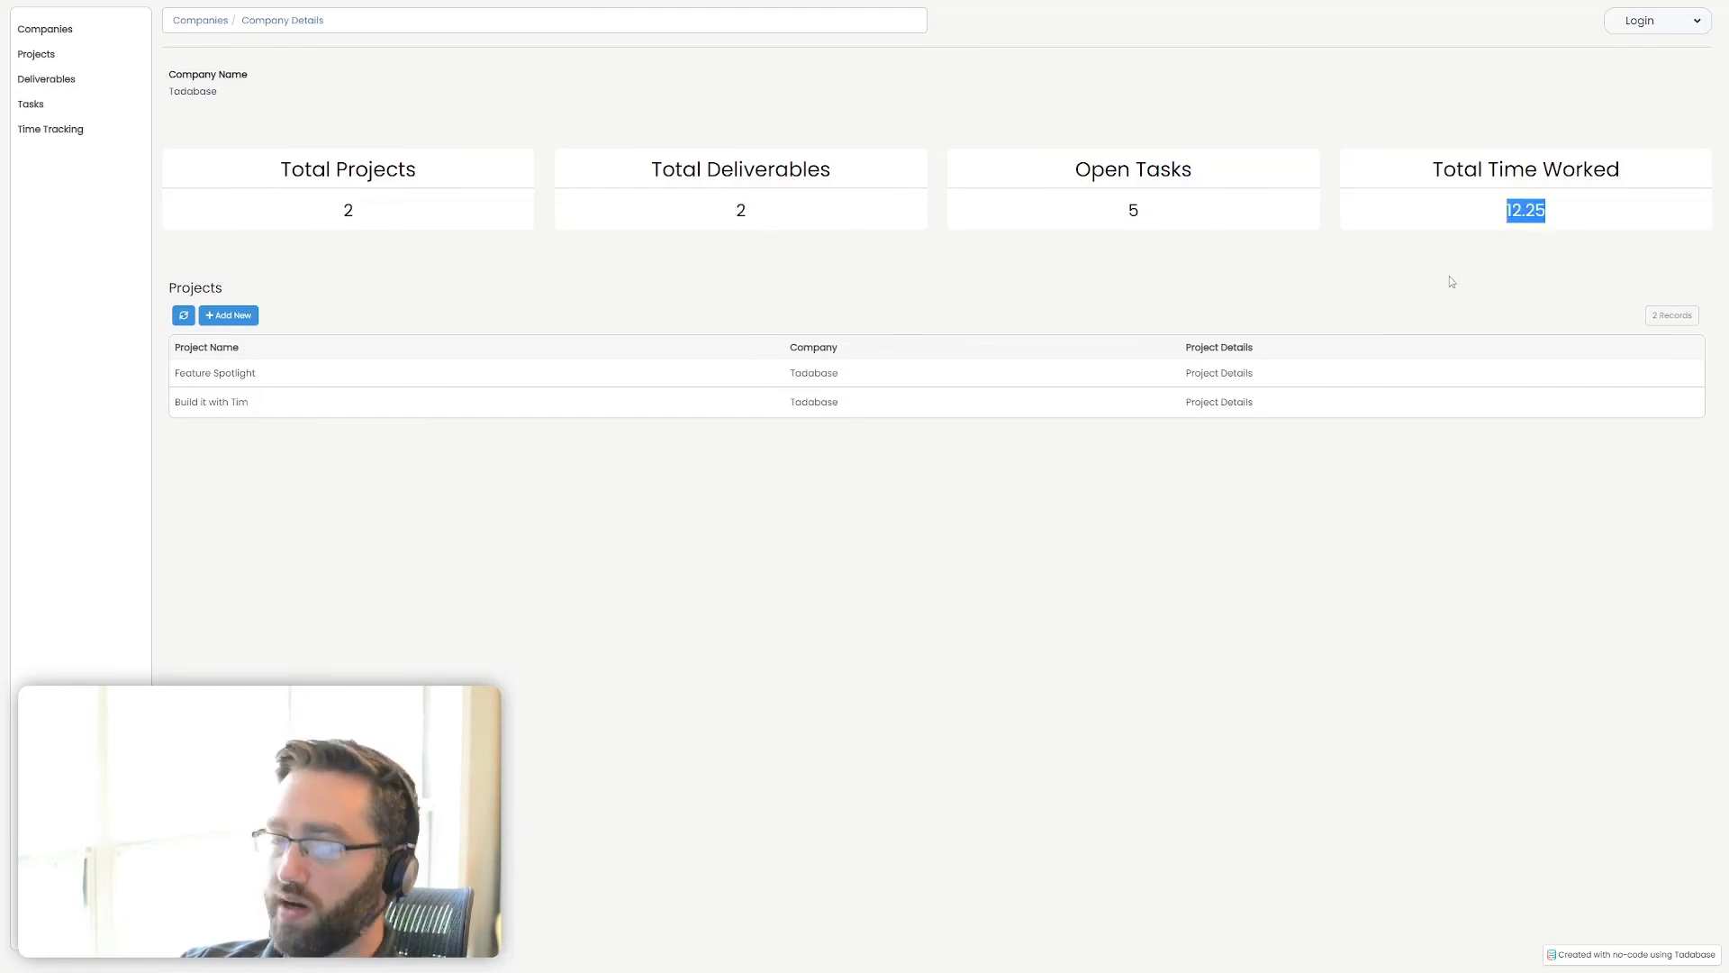
{"action": "left_click", "coordinate": [721, 266]}
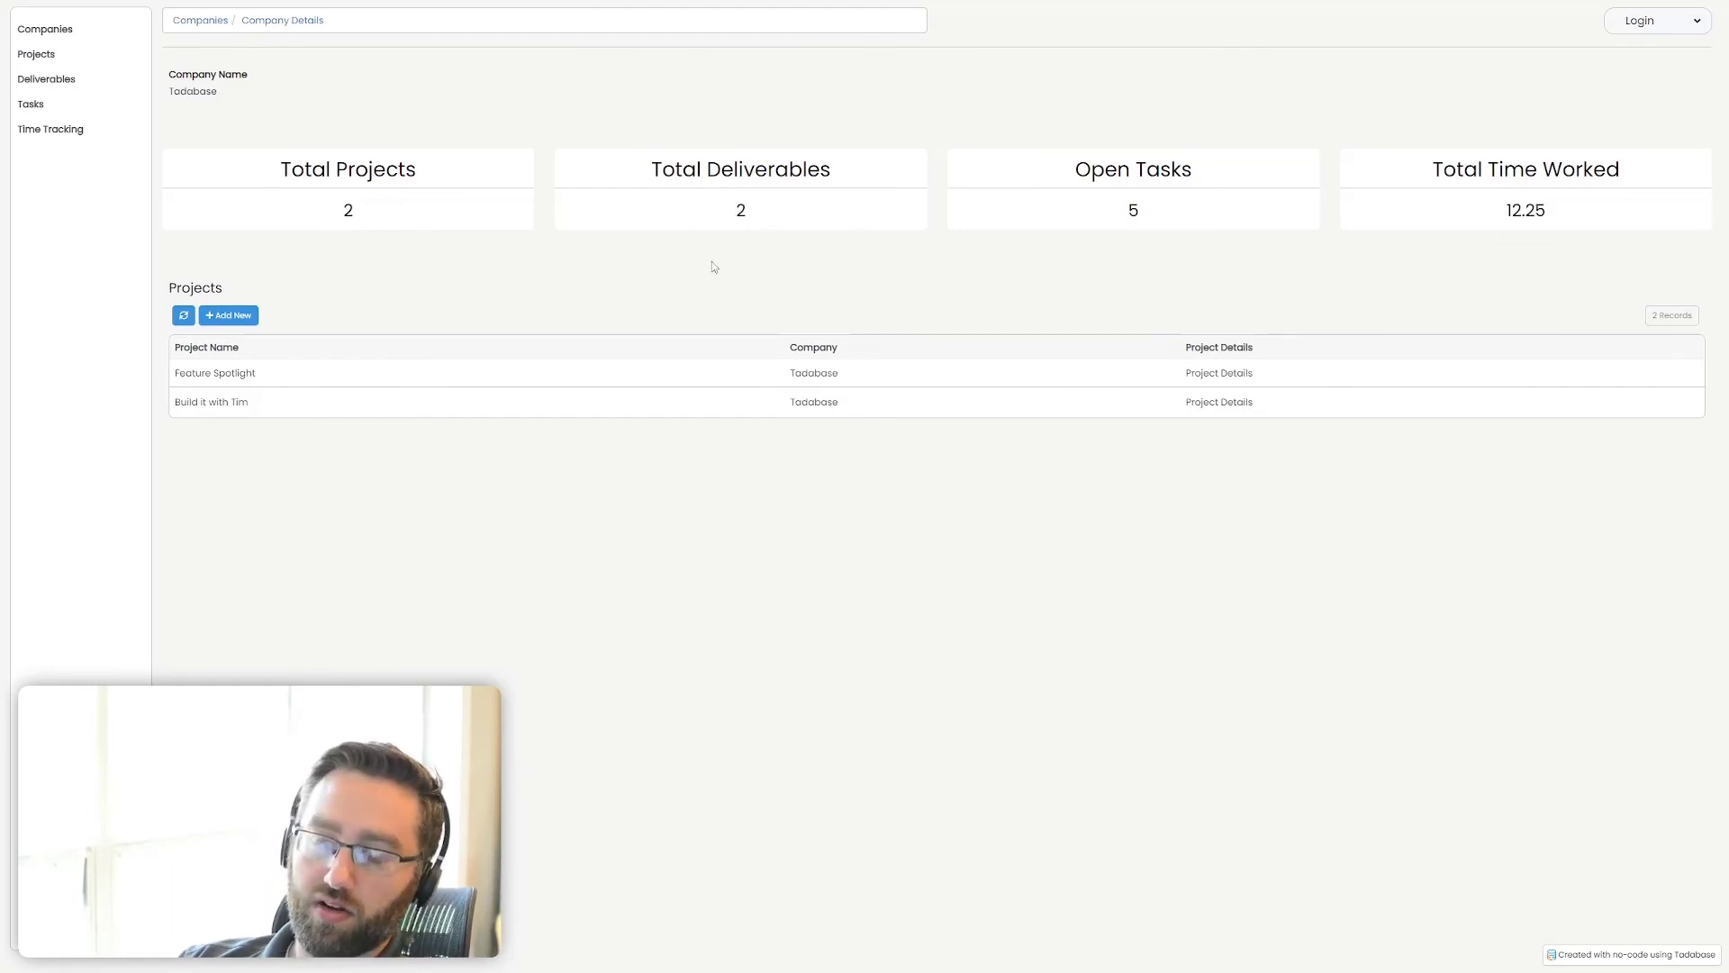